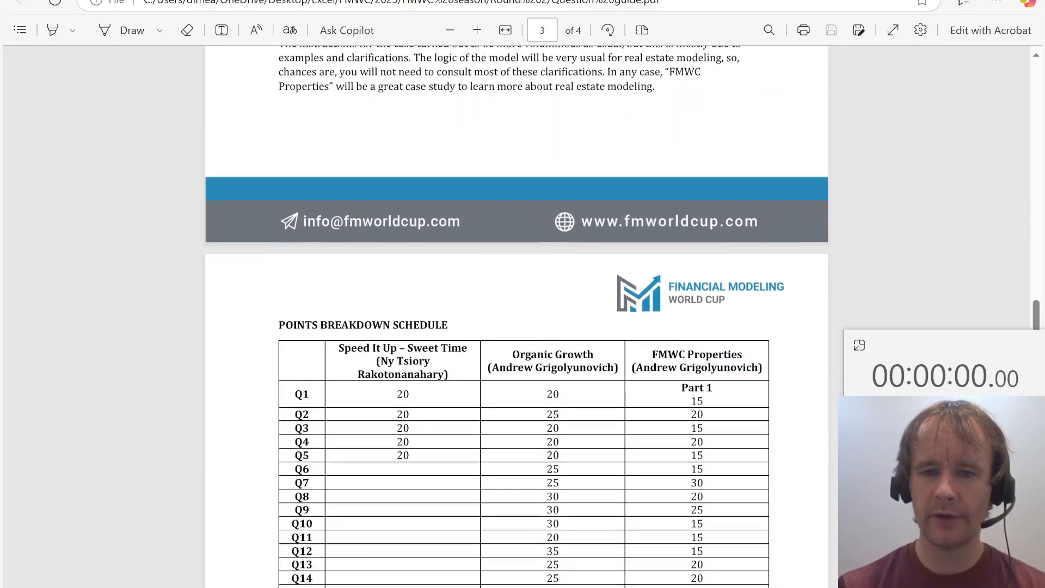
Look over the FMWC Properties column of the points breakdown schedule and the case title on the workbook's Cover sheet
left_click_drag(635, 368, 759, 369)
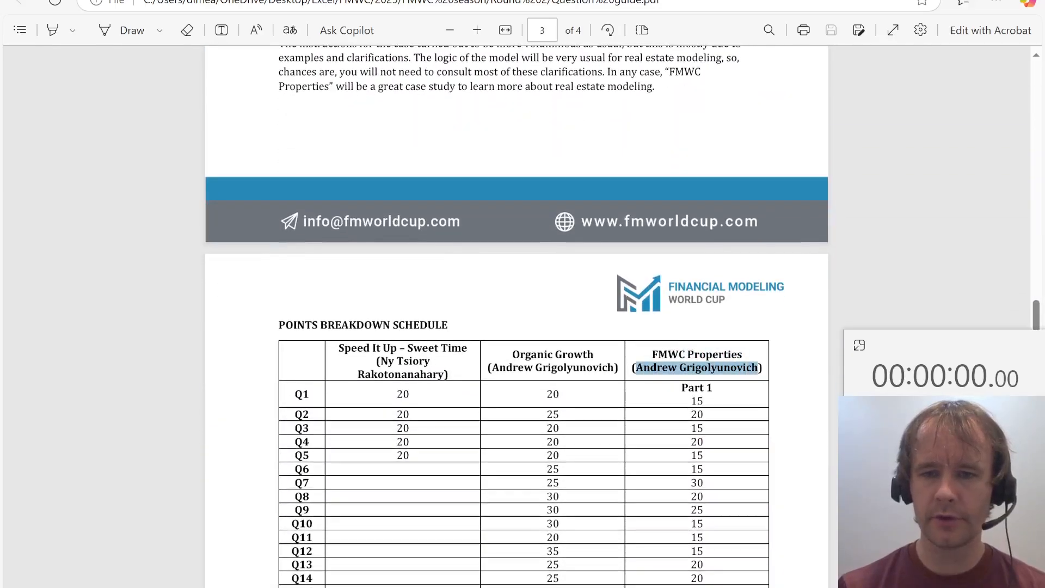
left_click(515, 309)
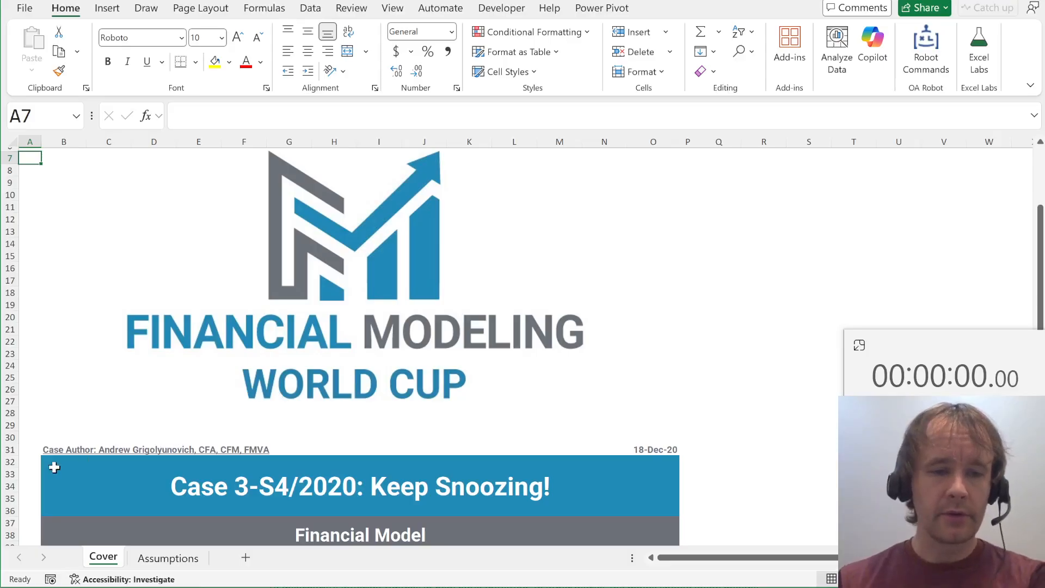
left_click(9, 461)
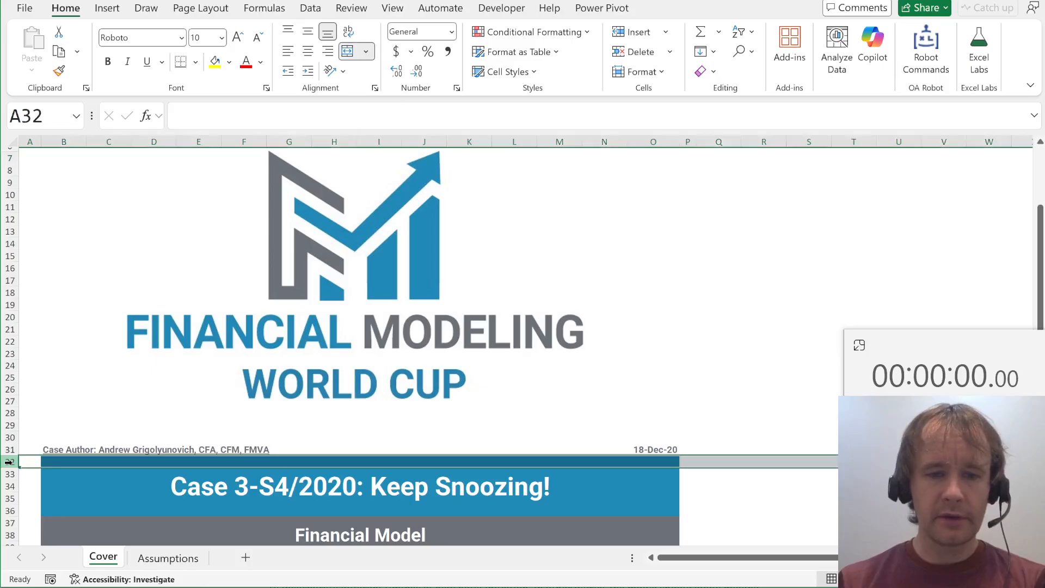
left_click(102, 478)
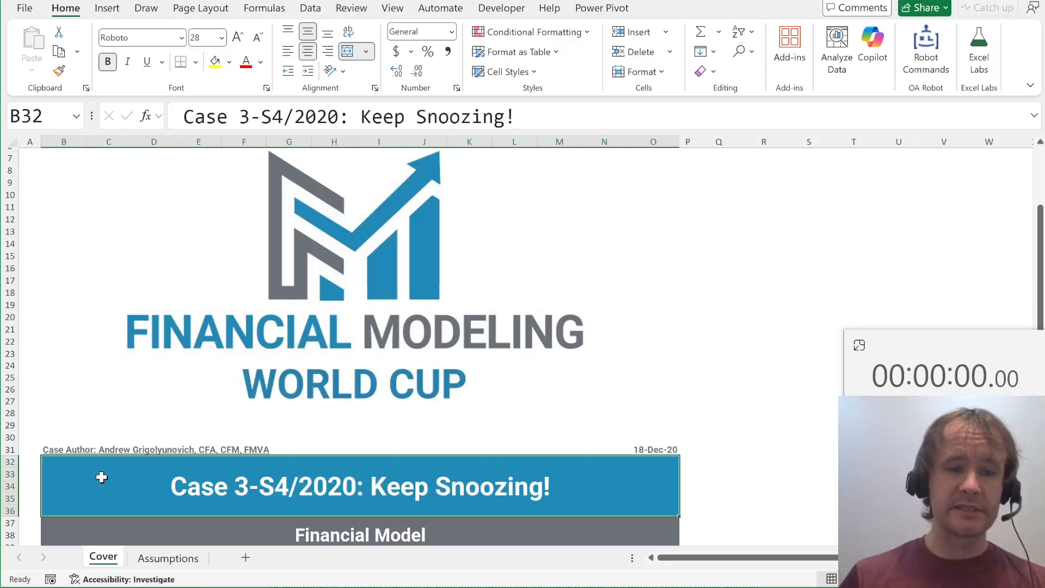
key("ctrl+Home")
scroll(102, 478, "down", 2)
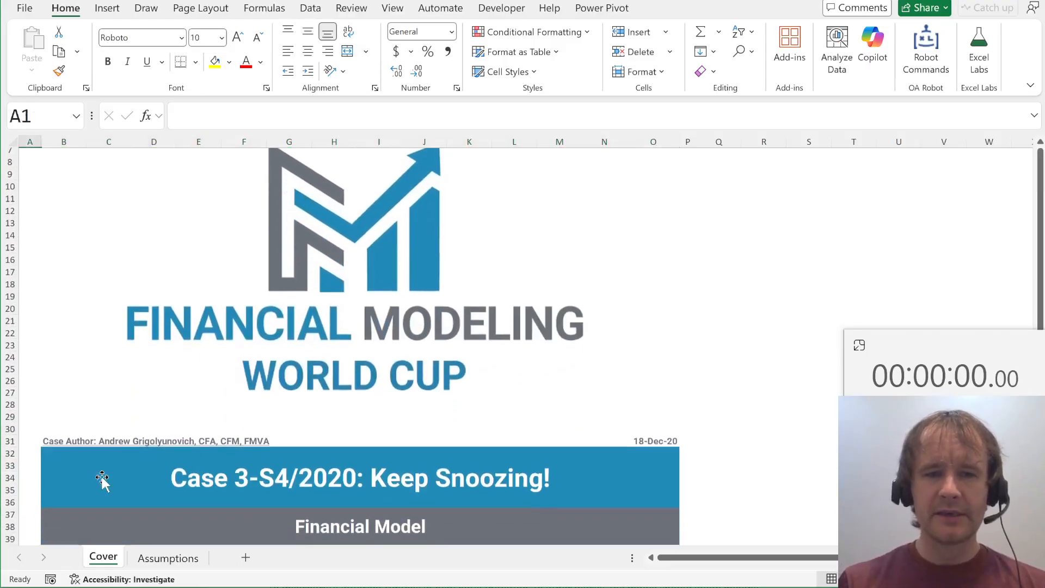
scroll(102, 478, "up", 1)
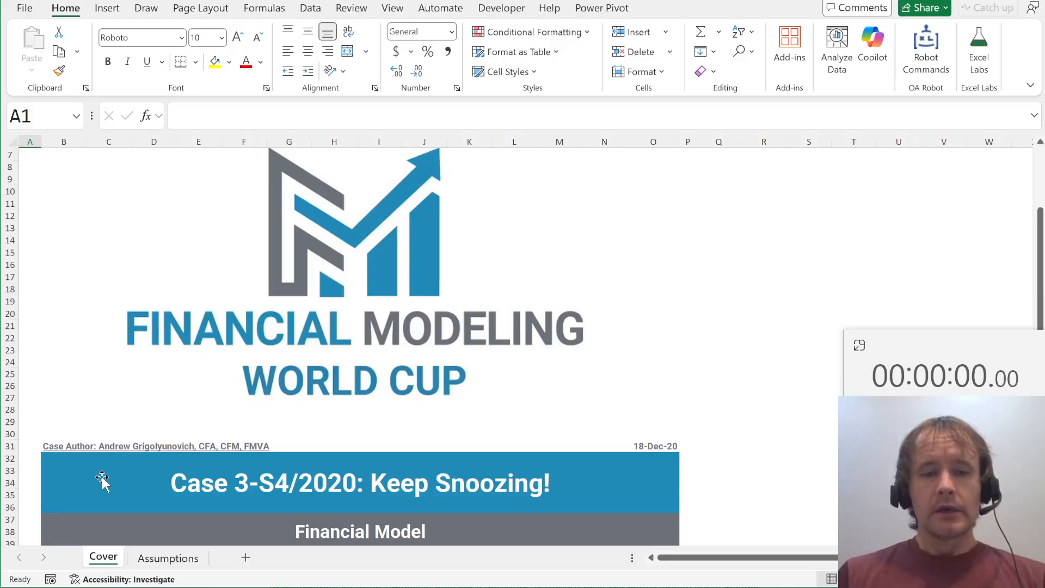
Show the Assumptions sheet, switch to the Keep Snoozing case materials PDF in the browser, and start the stopwatch
key("ctrl+Page_Down")
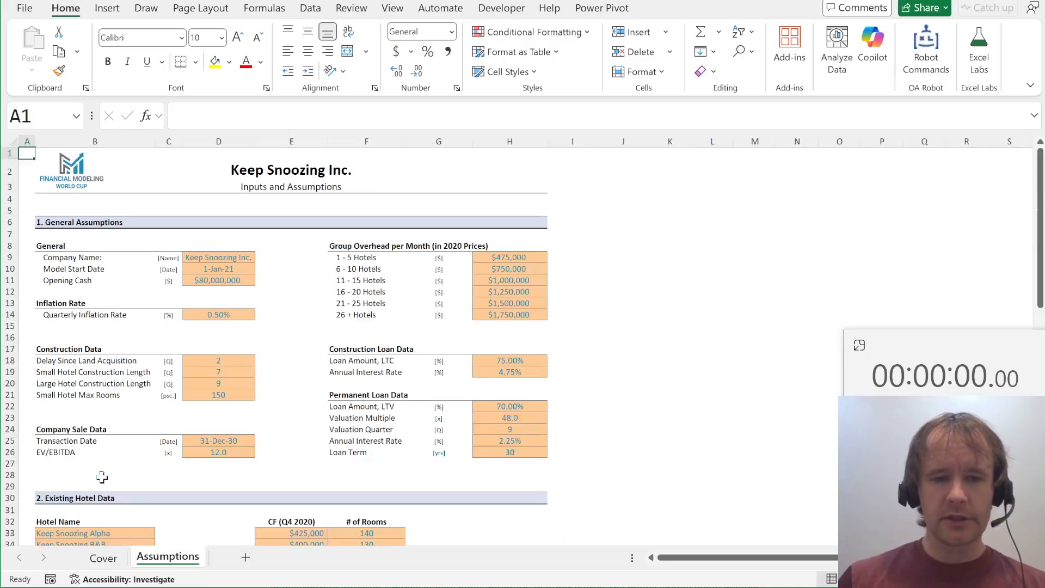
key("alt+Tab")
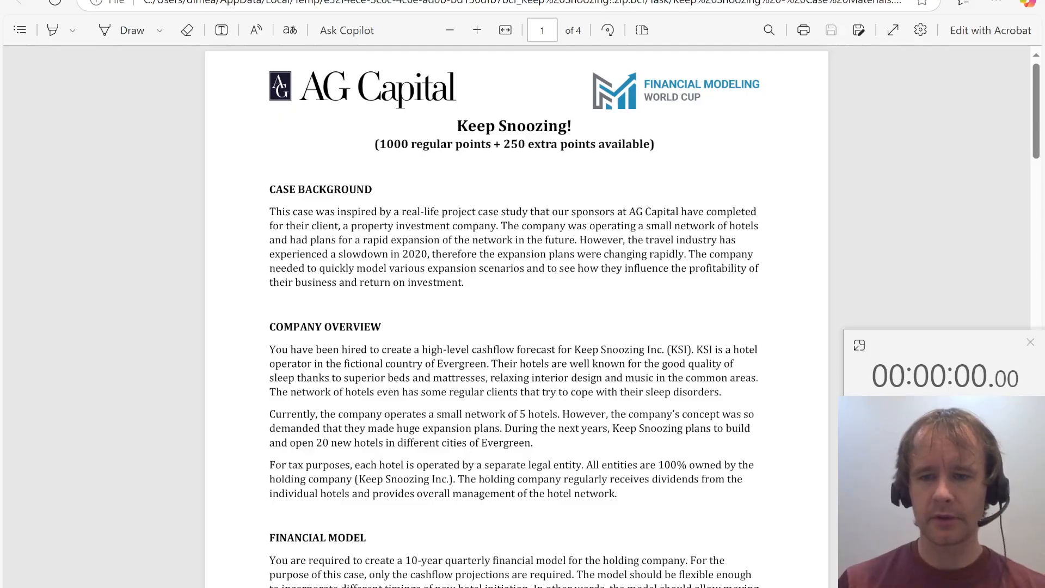
left_click(945, 419)
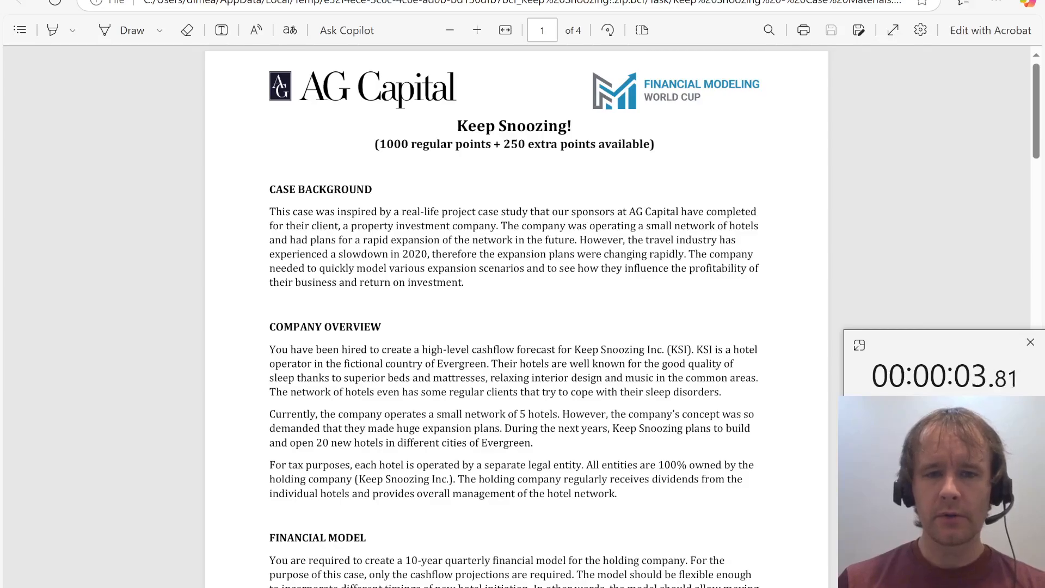
Read the Case Background and Company Overview sections, marking the passages on existing and planned new hotels
left_click_drag(270, 211, 465, 282)
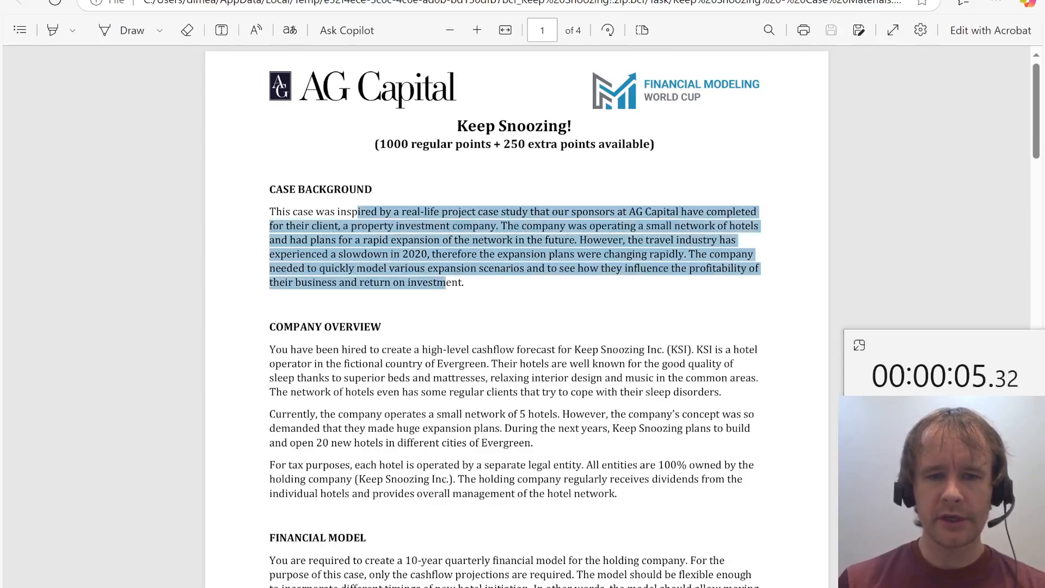
left_click(423, 329)
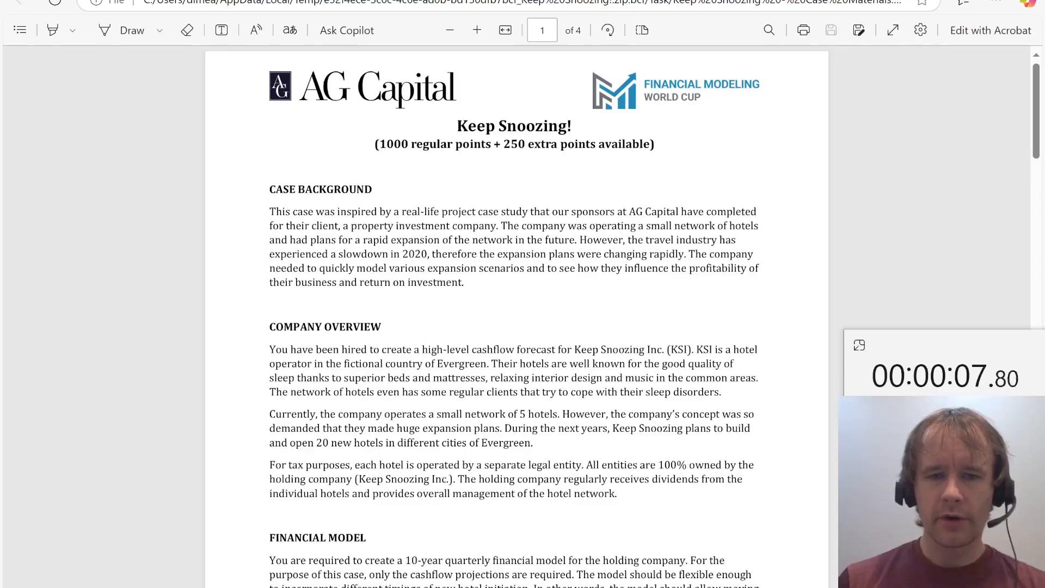
scroll(422, 316, "down", 1)
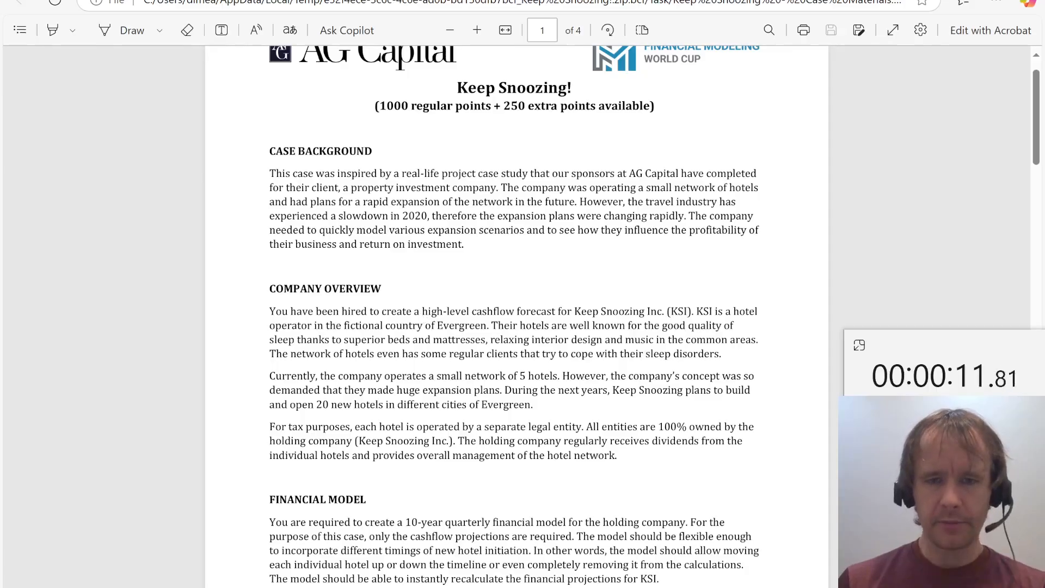
left_click_drag(436, 376, 550, 377)
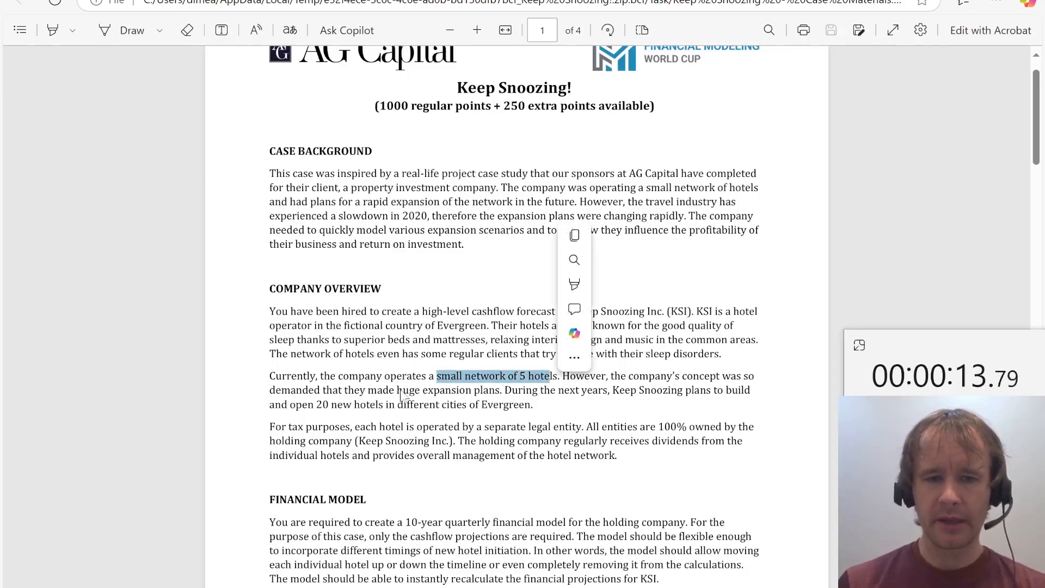
left_click_drag(289, 405, 441, 404)
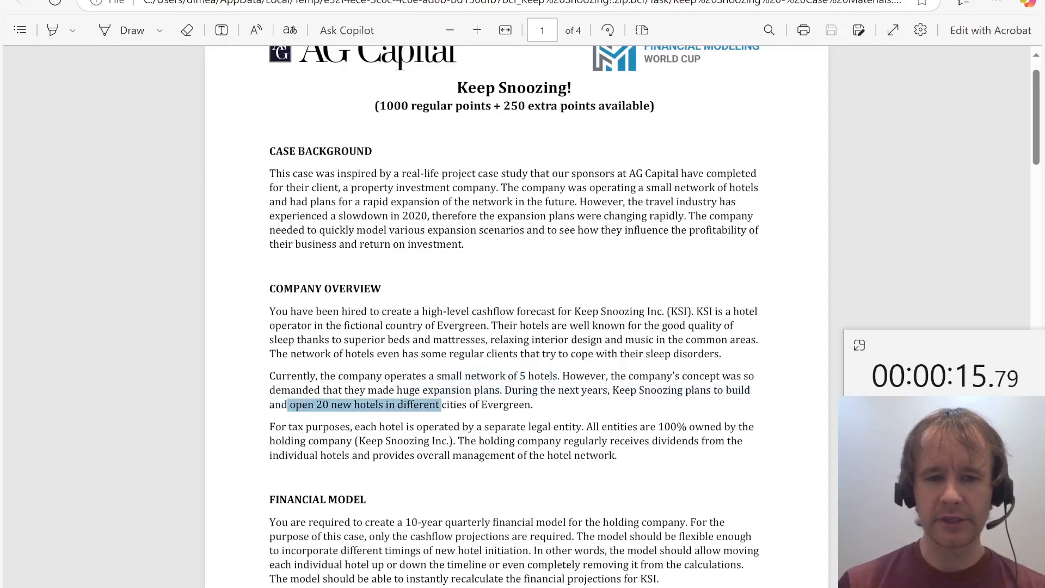
left_click(350, 424)
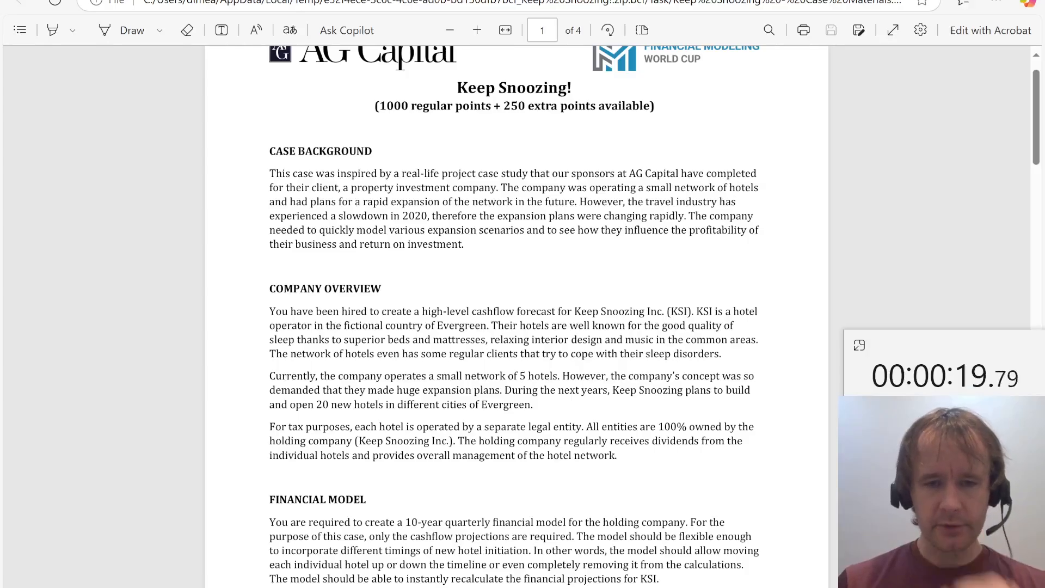
Read the Financial Model section's requirements and continue to the New Hotel Development section on page 2
scroll(517, 316, "down", 2)
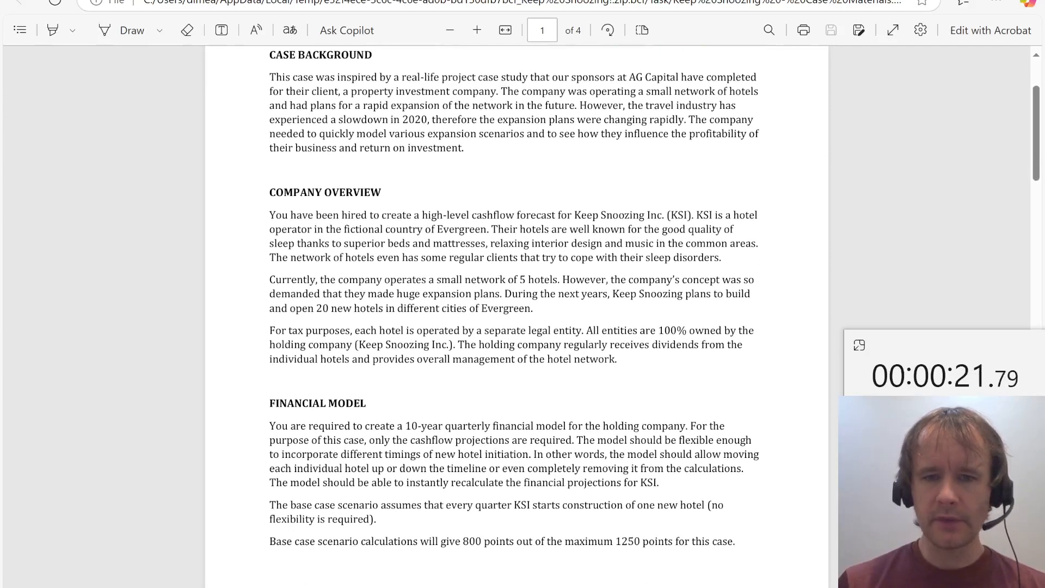
scroll(518, 315, "down", 1)
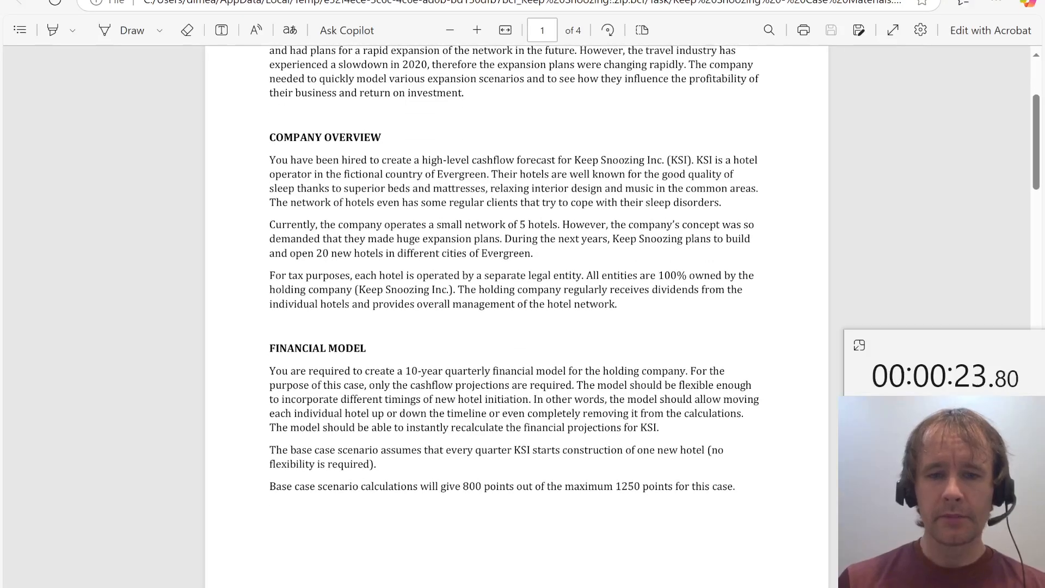
left_click_drag(405, 370, 615, 371)
left_click(492, 411)
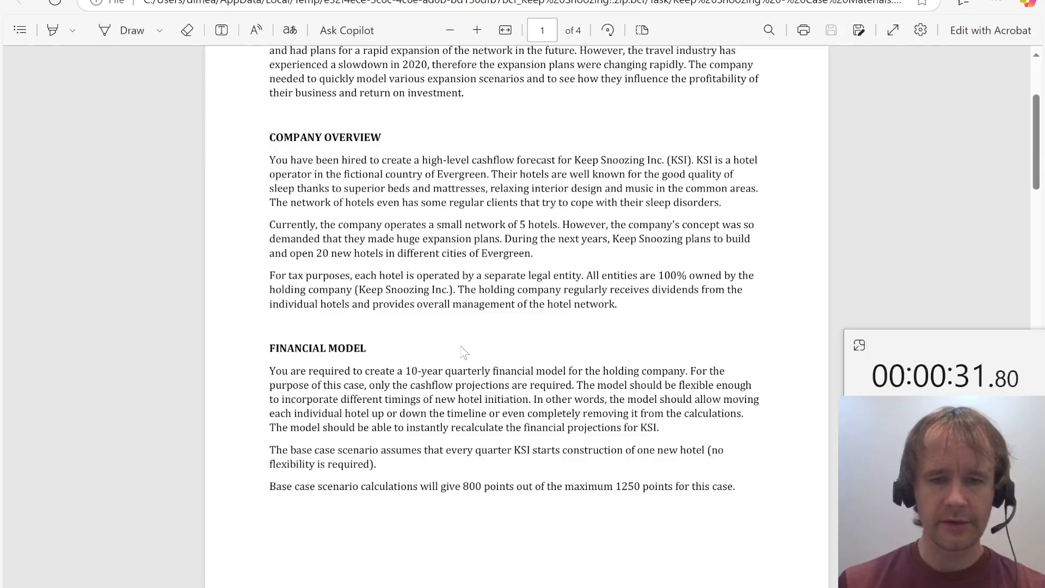
scroll(464, 351, "down", 3)
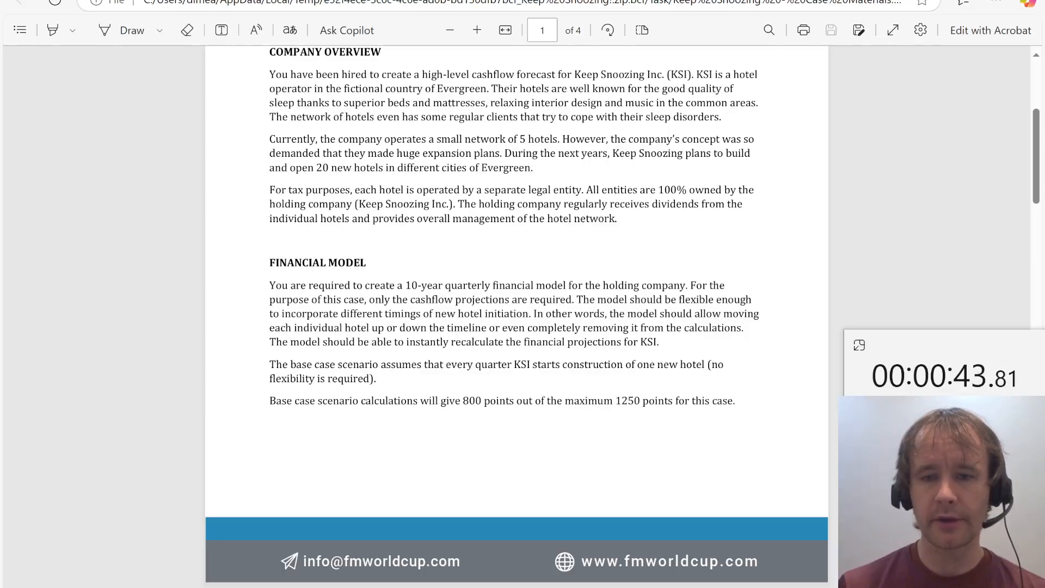
scroll(517, 316, "down", 2)
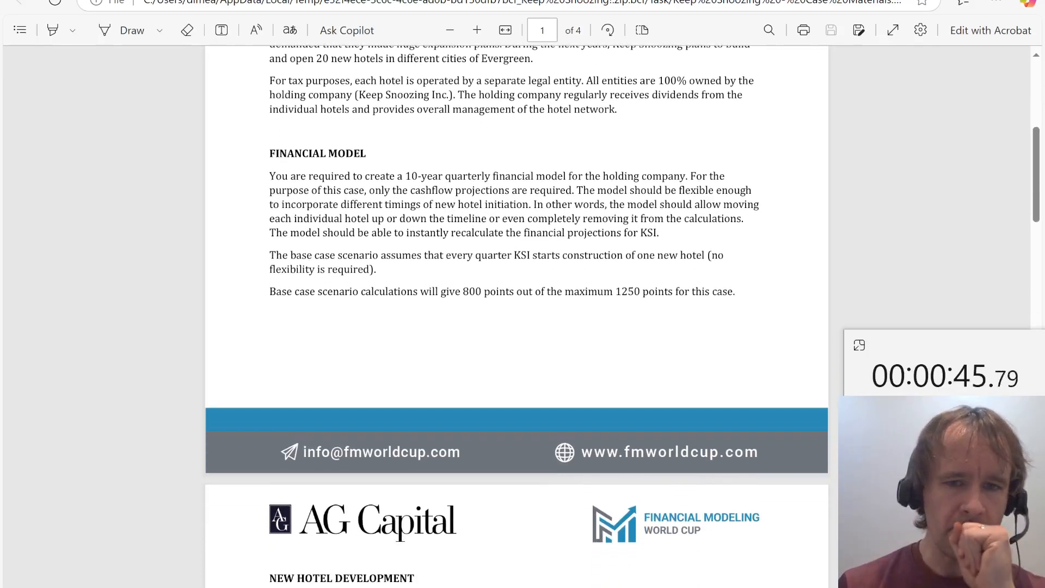
scroll(517, 316, "down", 4)
scroll(516, 316, "down", 5)
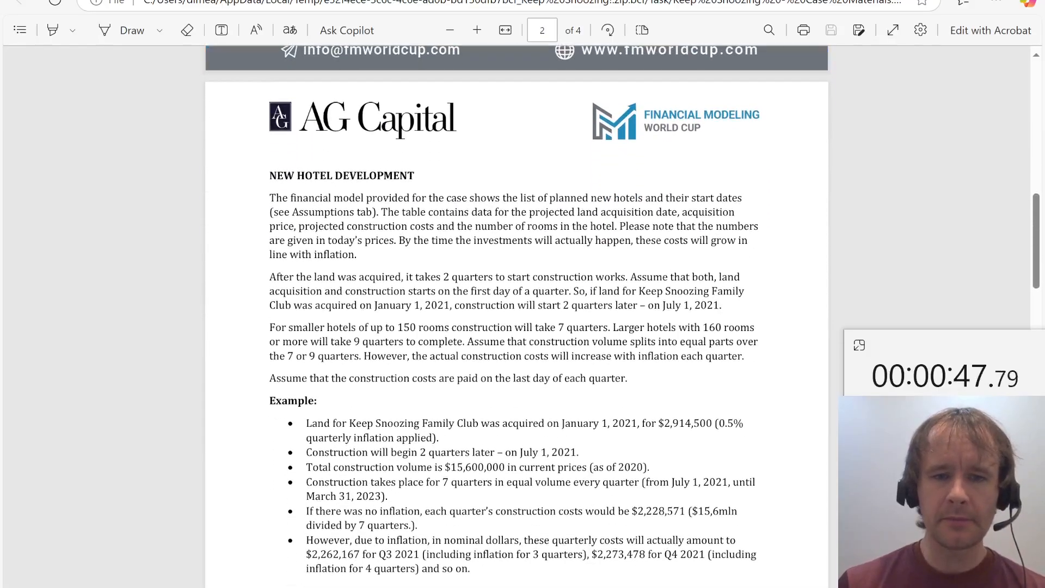
scroll(516, 315, "up", 2)
Switch to the Excel workbook and examine the Existing Hotel Data table on the Assumptions sheet: names, Q4 2020 cash flows and room counts
key("alt+Tab")
key("alt+Tab")
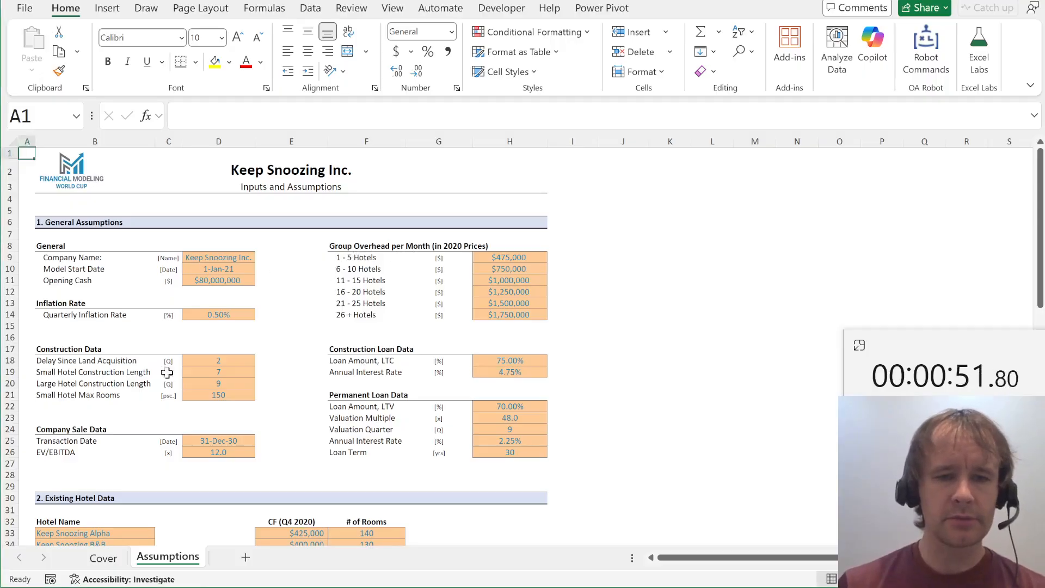
scroll(322, 402, "down", 5)
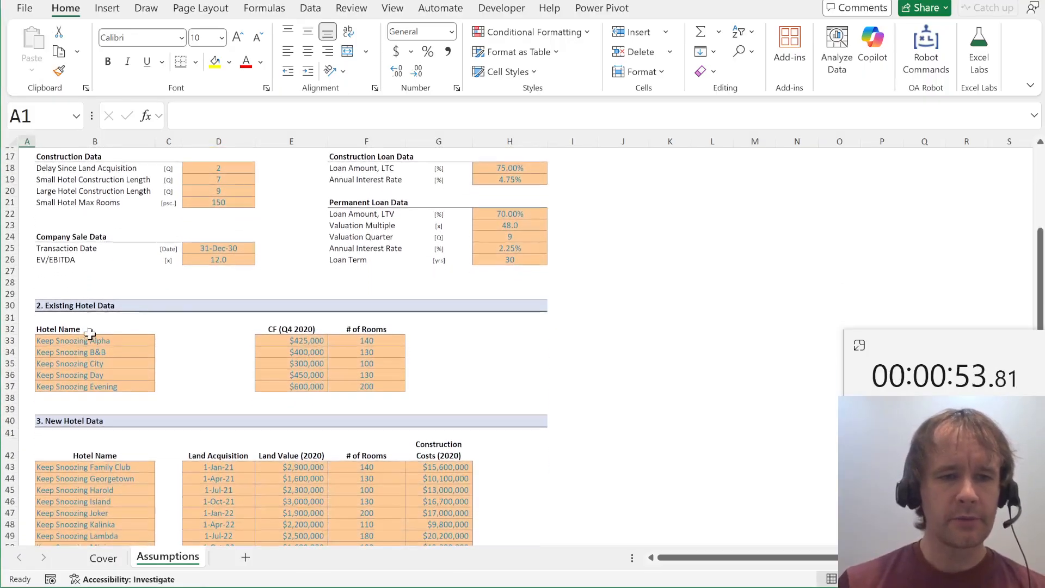
left_click(85, 339)
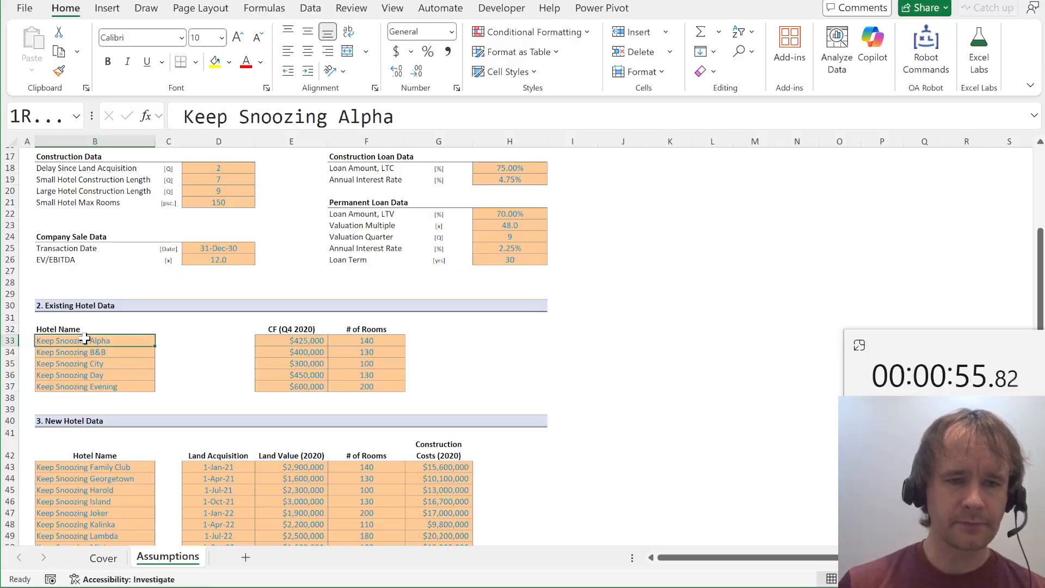
key("ctrl+shift+Down")
key("ctrl+shift+Right")
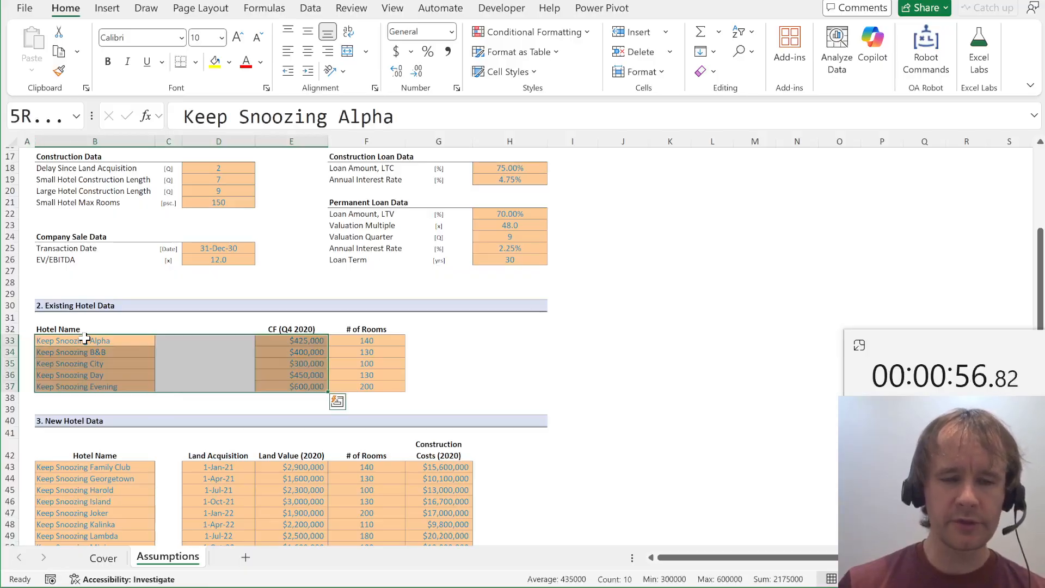
left_click(295, 343)
key("ctrl+shift+Down")
key("Right")
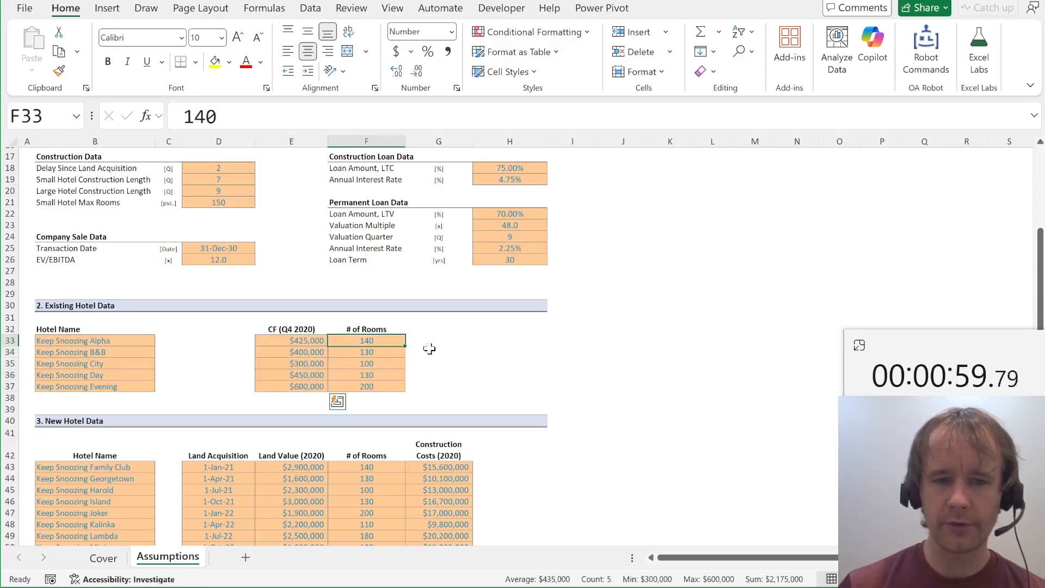
key("ctrl+shift+Down")
key("Left")
key("ctrl+Left")
Examine the New Hotel Data table column by column: hotel names, land acquisition dates, land values, room counts and construction costs
key("ctrl+Down")
key("ctrl+Down")
key("ctrl+Down")
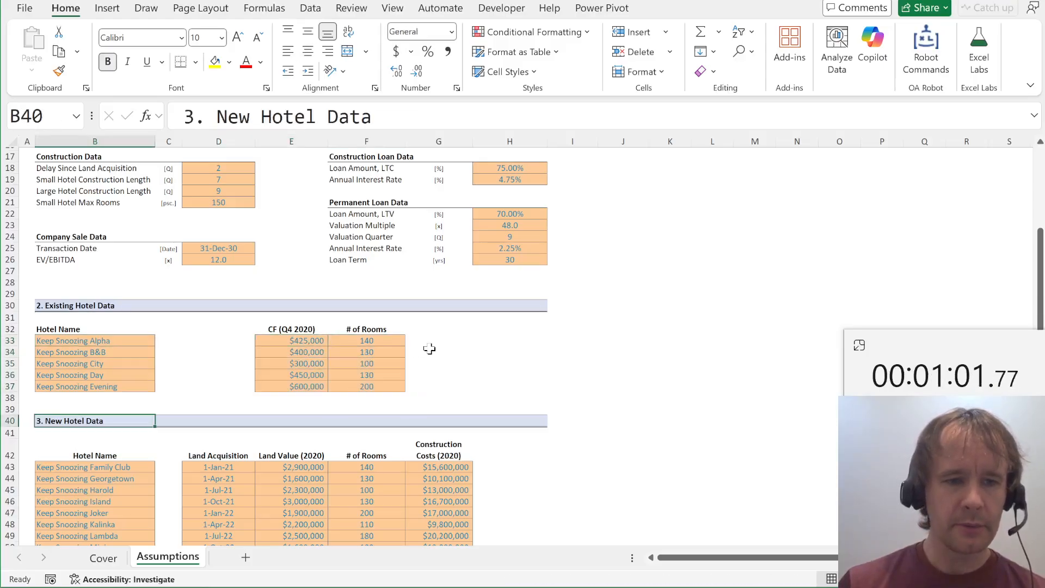
key("Down")
key("ctrl+shift+Down")
key("Right")
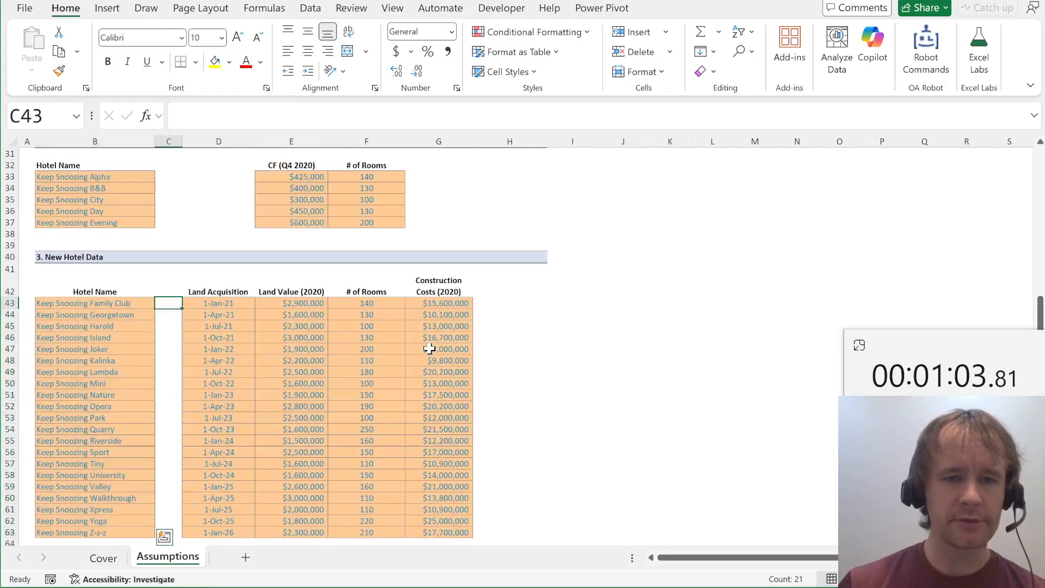
key("Right")
key("ctrl+shift+Down")
key("Right")
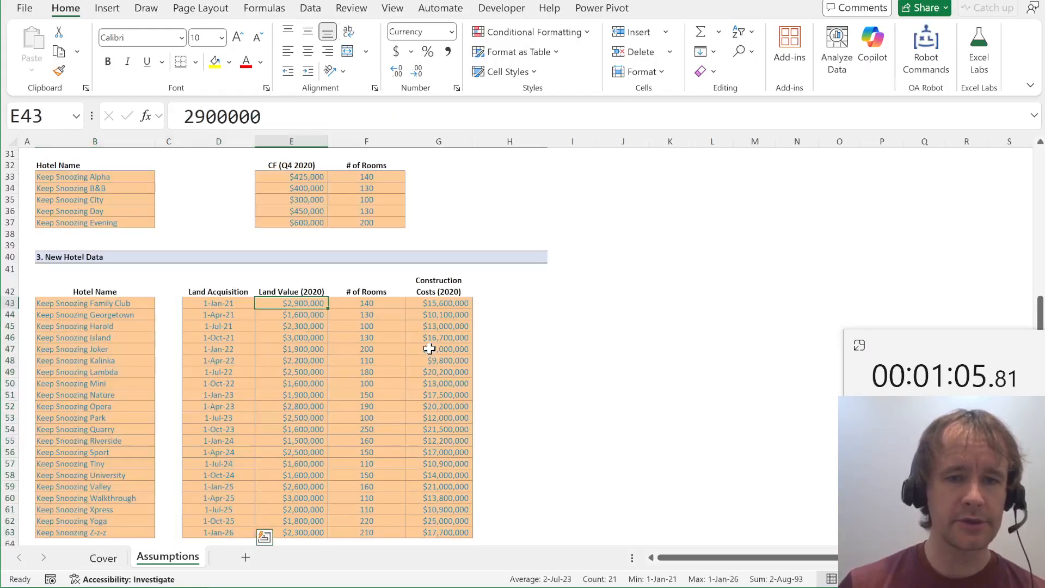
key("ctrl+shift+Down")
key("Up")
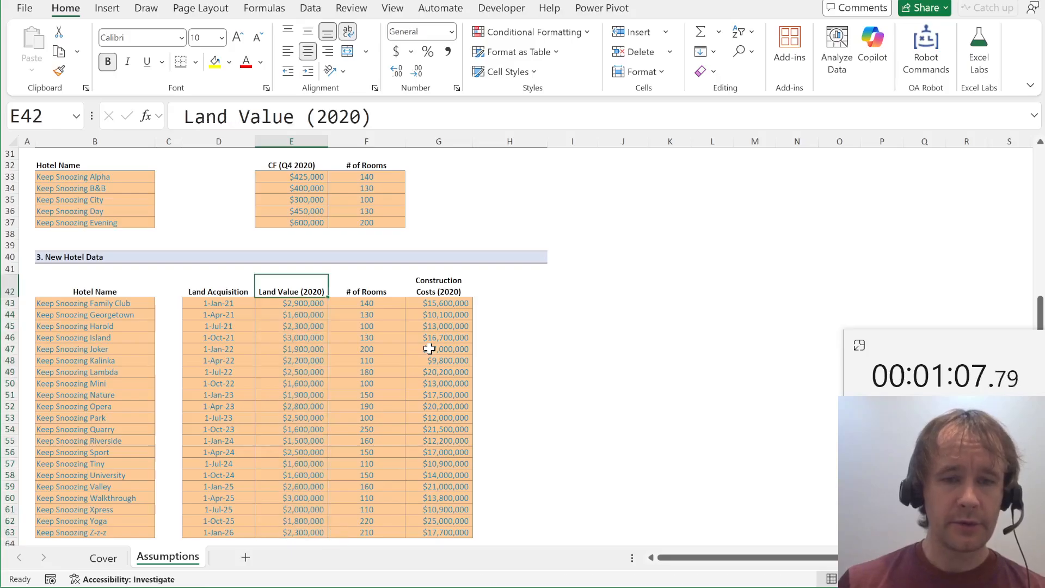
key("Down")
key("Right")
key("ctrl+shift+Down")
key("Right")
key("ctrl+shift+Down")
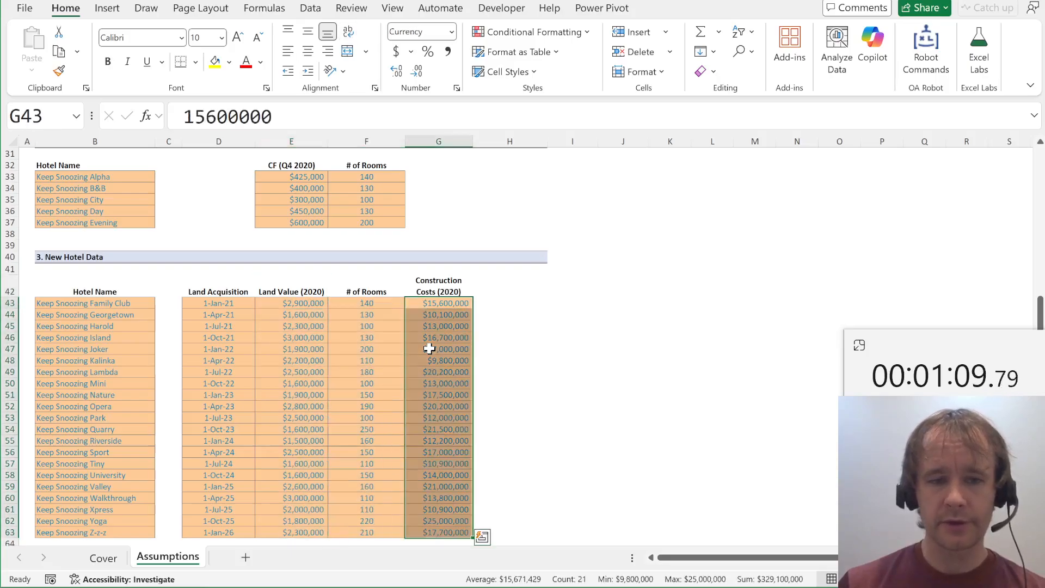
key("ctrl+Left")
key("ctrl+Left")
key("ctrl+Left")
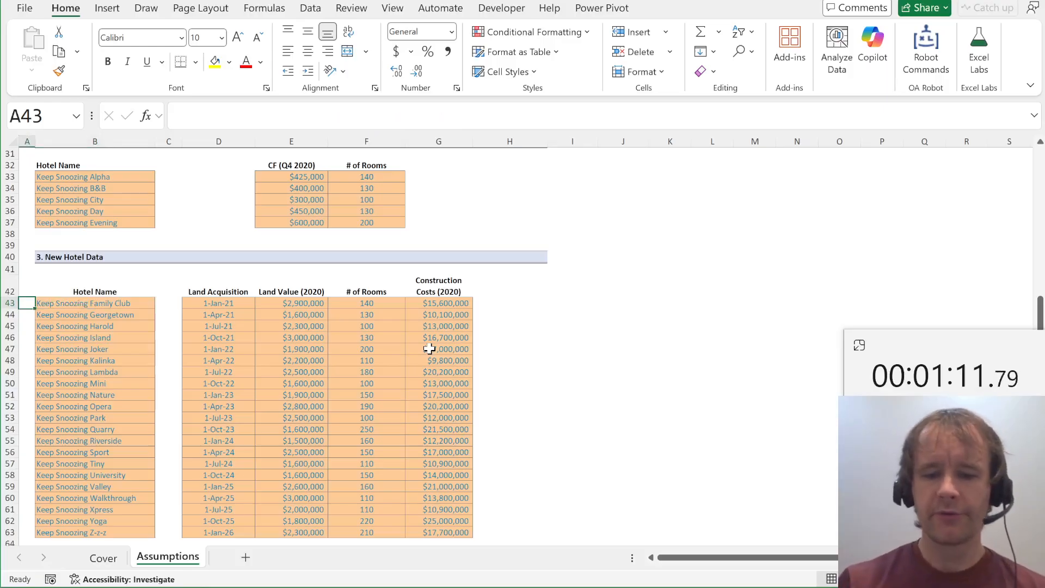
Run the OA Robot command Import Timeline to add the Model sheet, and inspect the first period's End date formula
key("ctrl+shift+r")
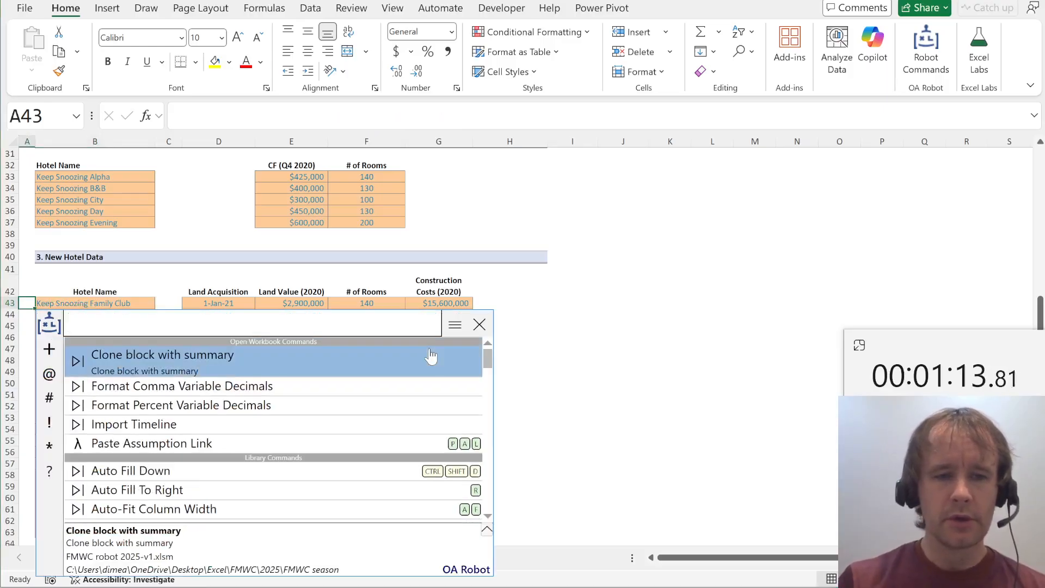
type("it")
key("Return")
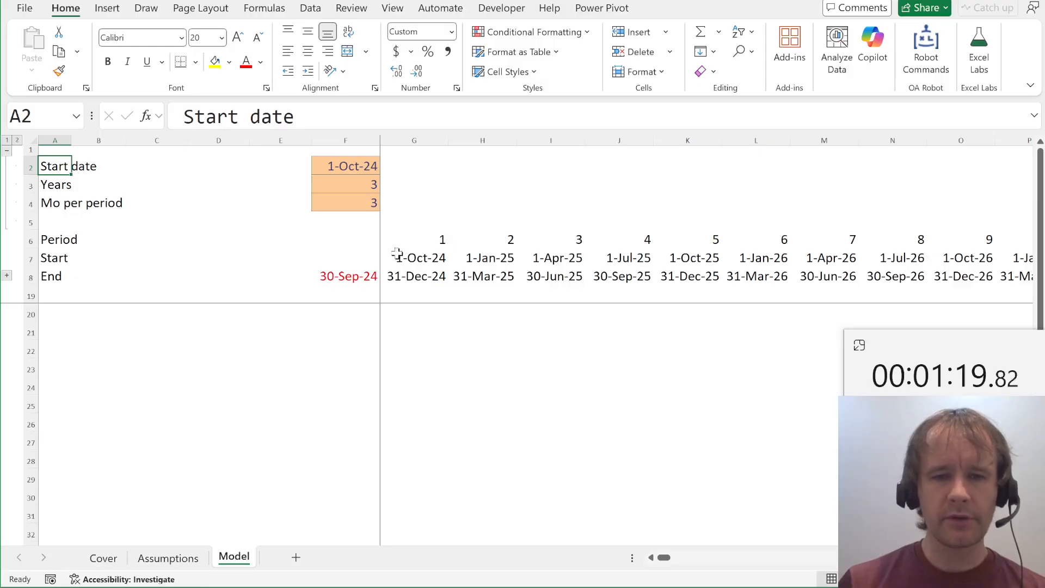
left_click(378, 276)
key("Right")
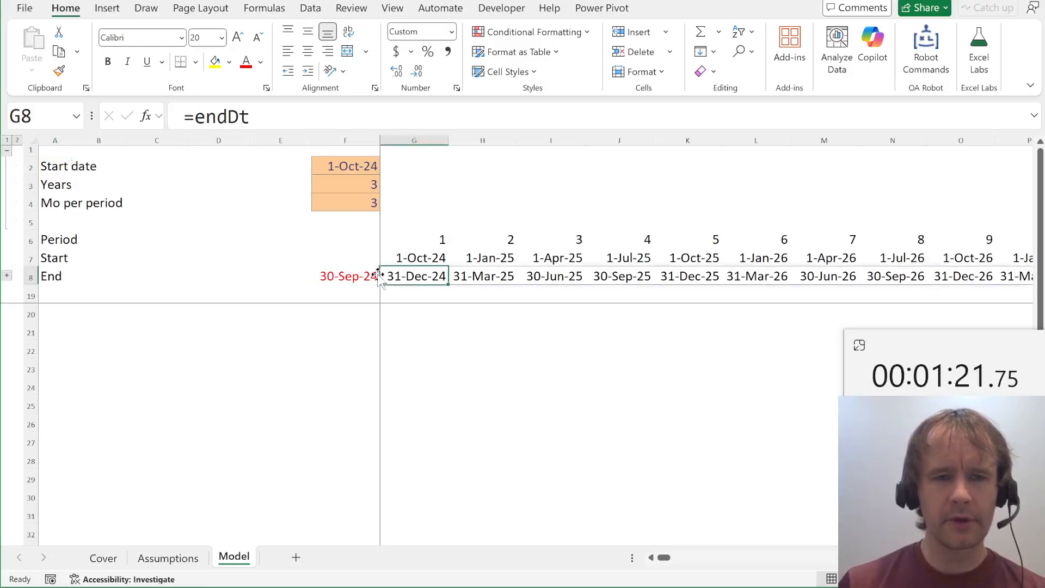
Examine the Model timeline's Period row through its last period and the Start row's first formula
key("Up")
key("Up")
key("ctrl+shift+Right")
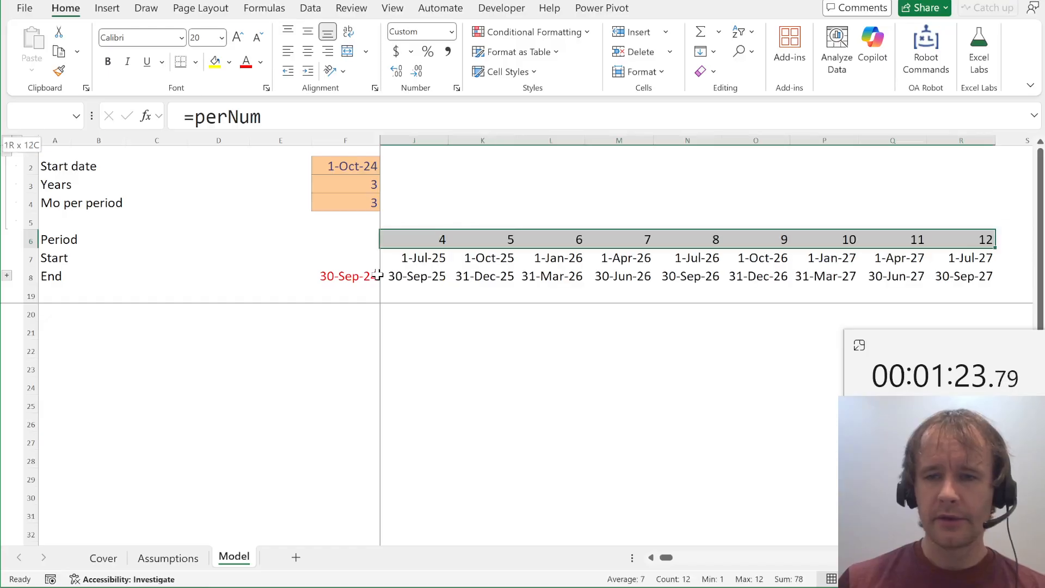
key("ctrl+shift+Left")
key("Down")
key("Down")
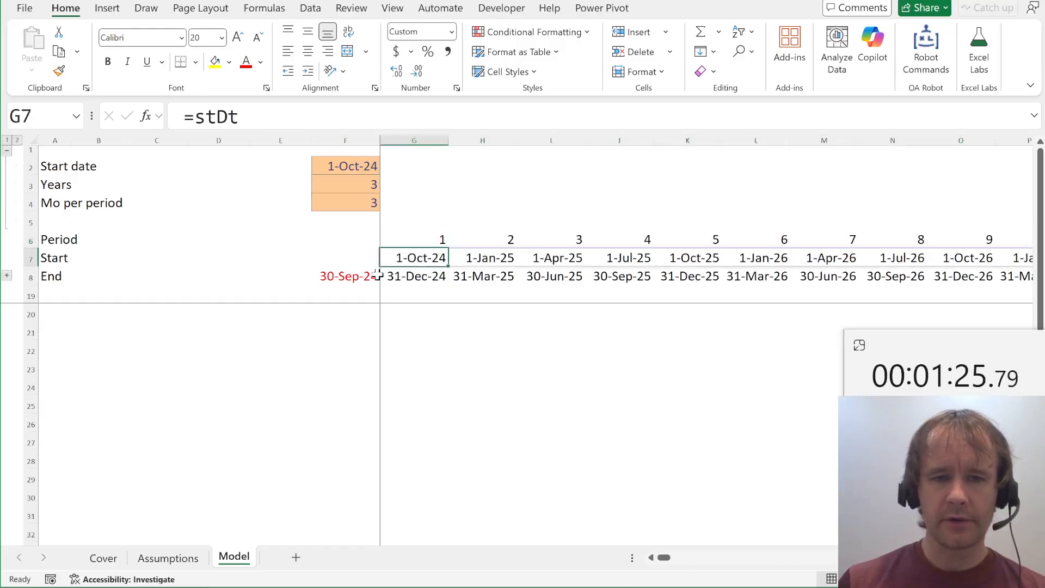
key("Left")
key("Up")
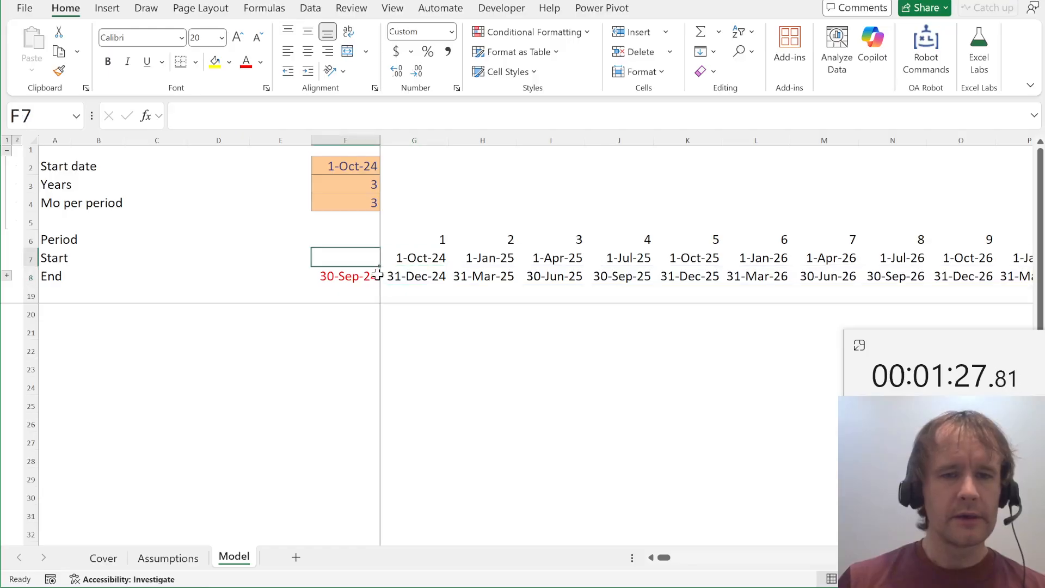
Link the Model sheet's Start date to the Model Start Date on the Assumptions sheet with the OA Robot command Paste Assumption Link
key("Up")
key("Up")
key("Up")
key("Up")
key("Up")
key("ctrl+Page_Up")
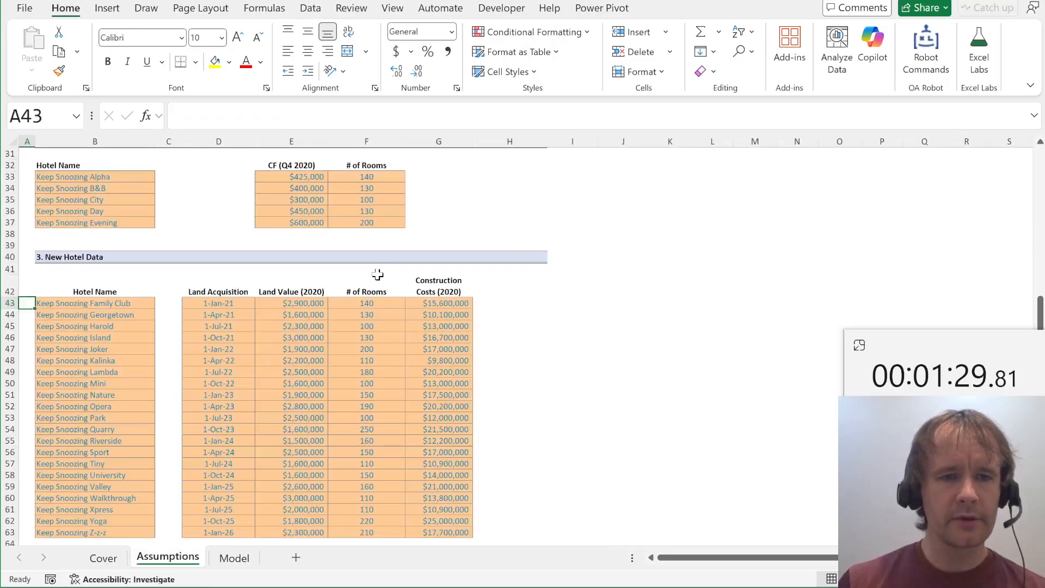
key("ctrl+Home")
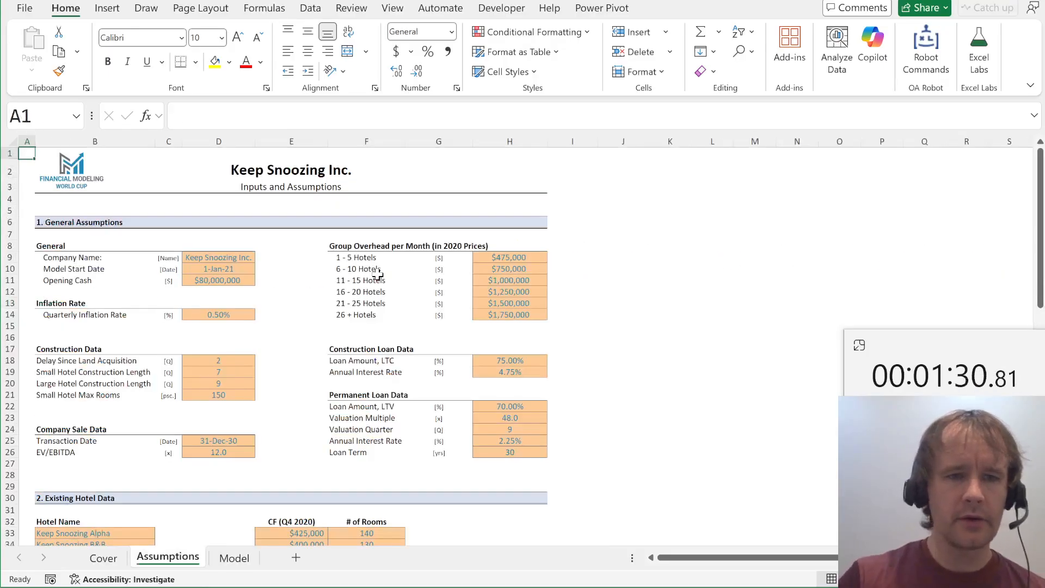
left_click(237, 273)
key("ctrl+c")
key("ctrl+Page_Down")
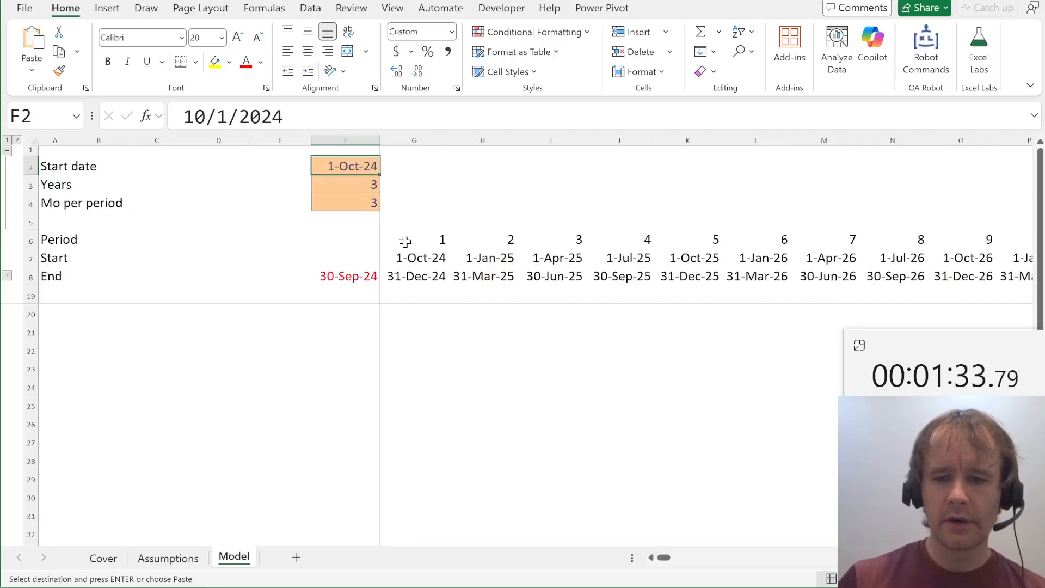
key("ctrl+shift+r")
type("pal")
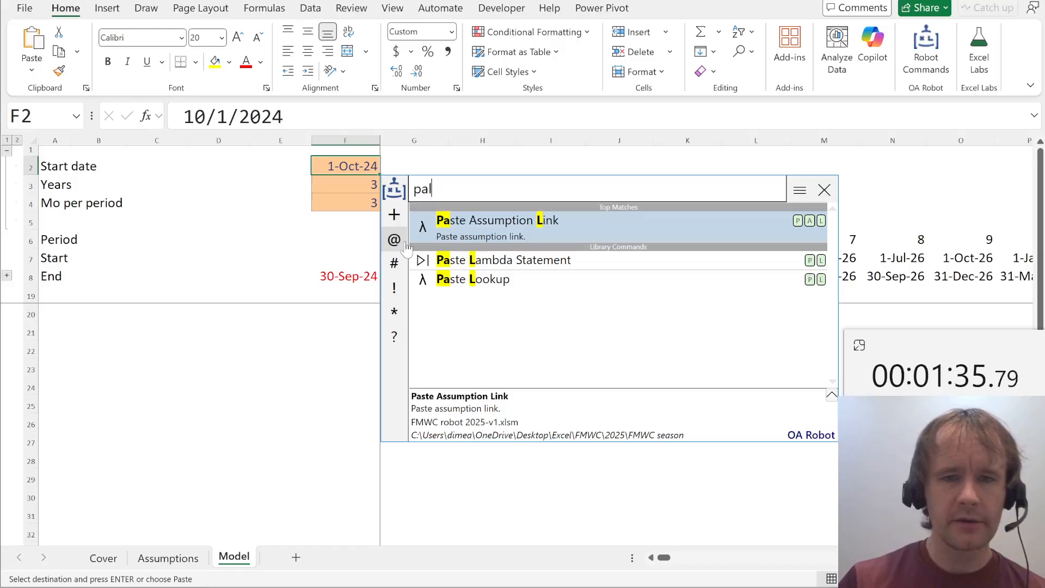
key("Return")
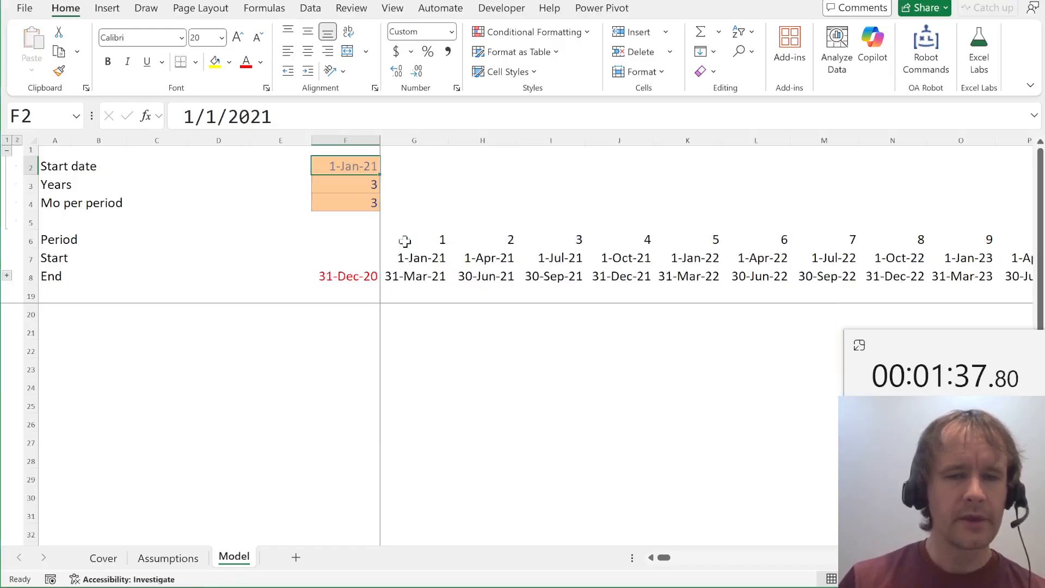
Set the timeline length to 10 years and collapse the timeline input rows above the Period row
key("Down")
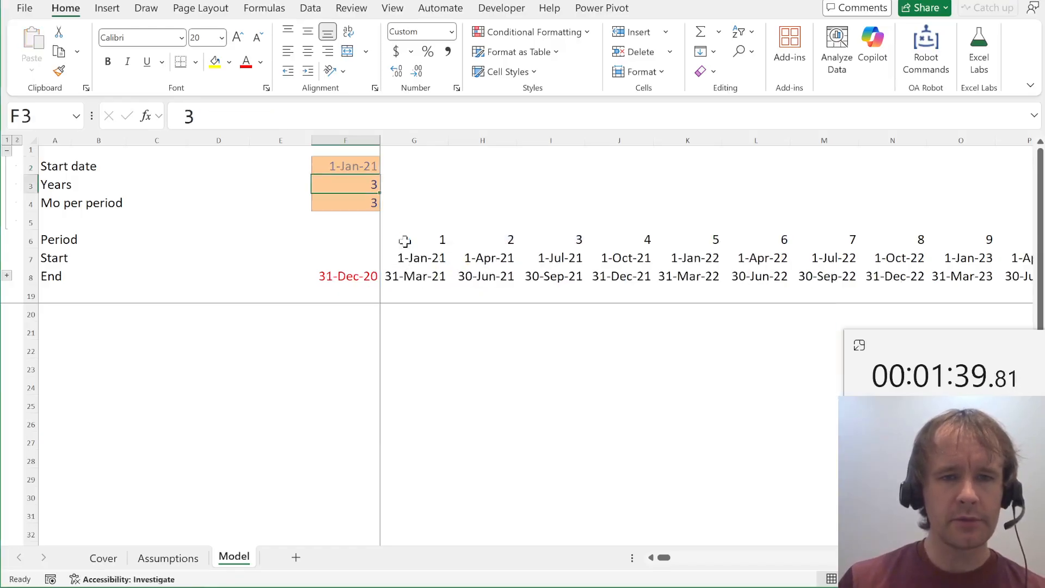
type("10")
key("Return")
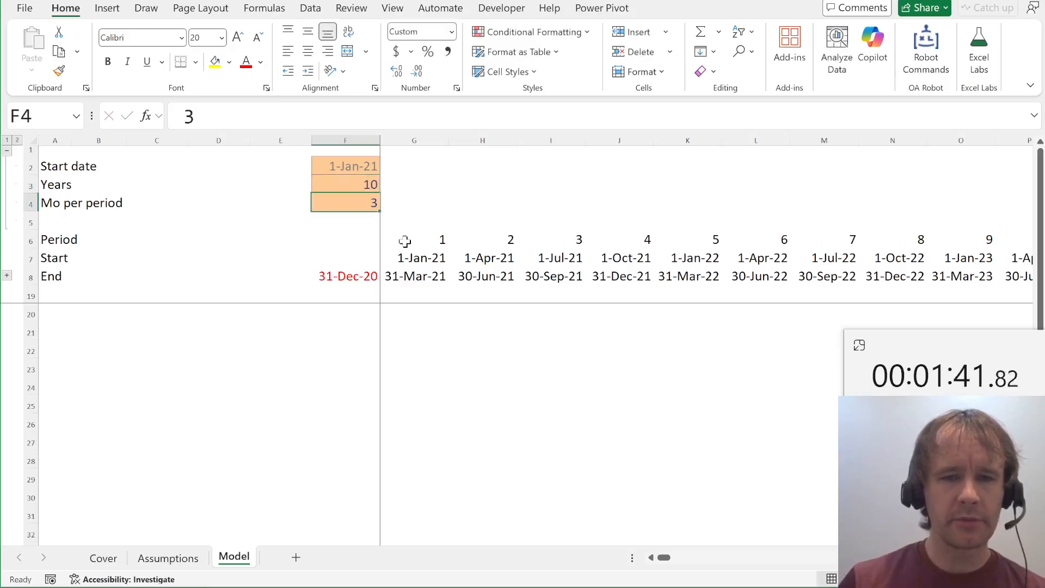
left_click(6, 150)
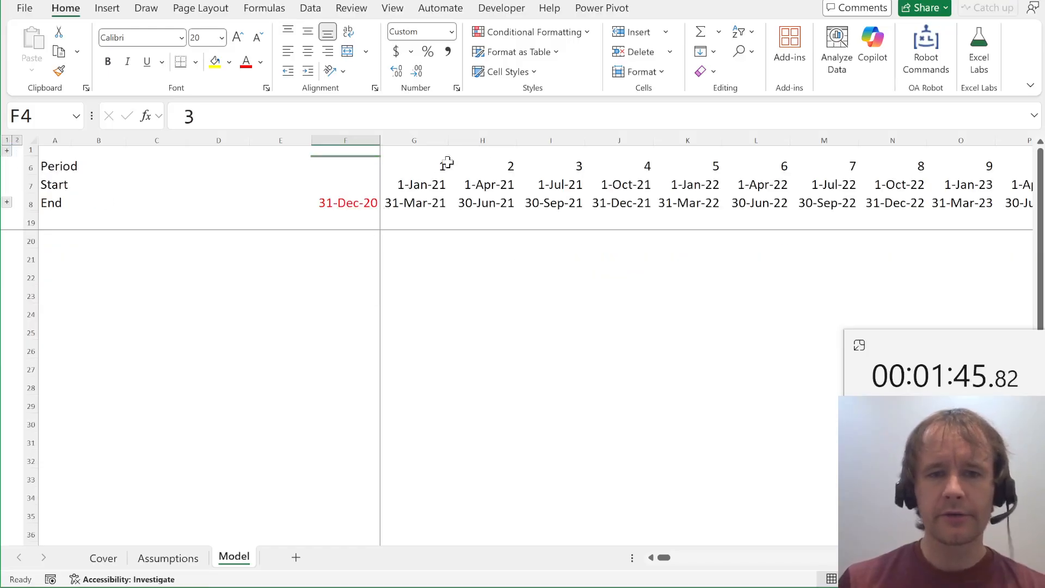
Inspect the first period's Start and End formulas, and expand the grouped timeline rows to inspect the Year through Act / Act formulas
left_click_drag(422, 168, 418, 212)
left_click(403, 184)
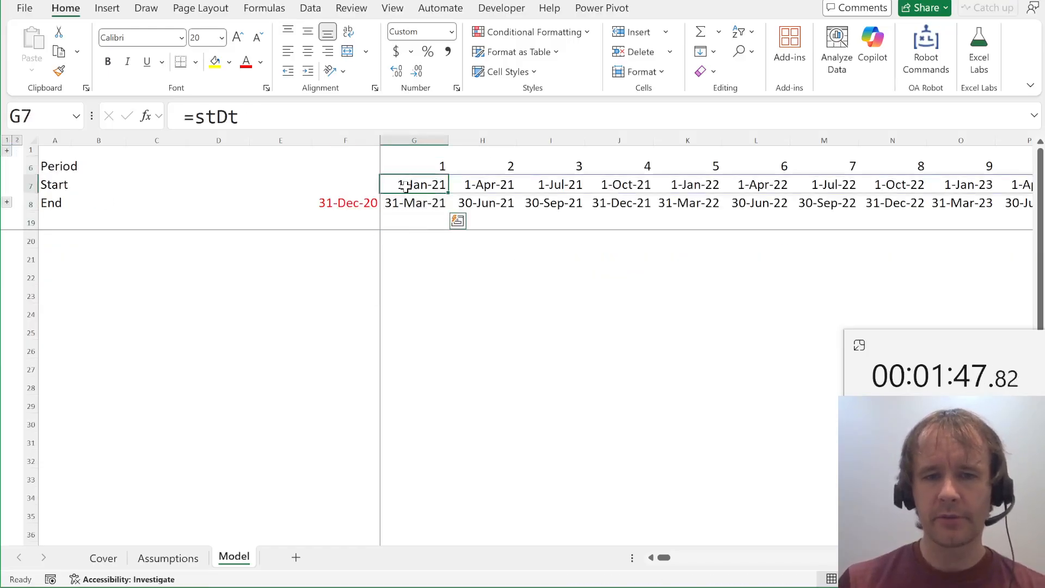
left_click(423, 205)
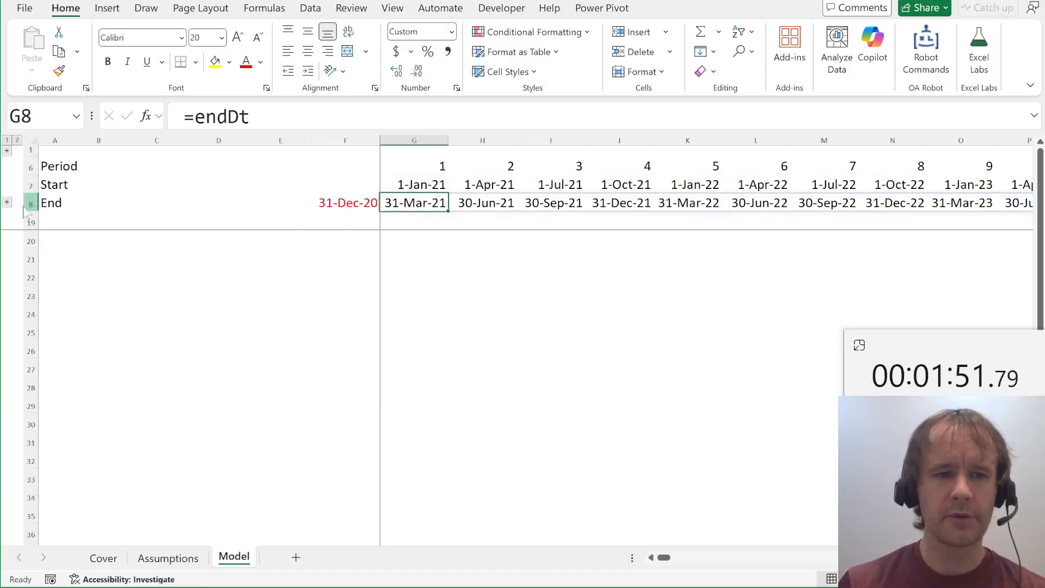
left_click(7, 203)
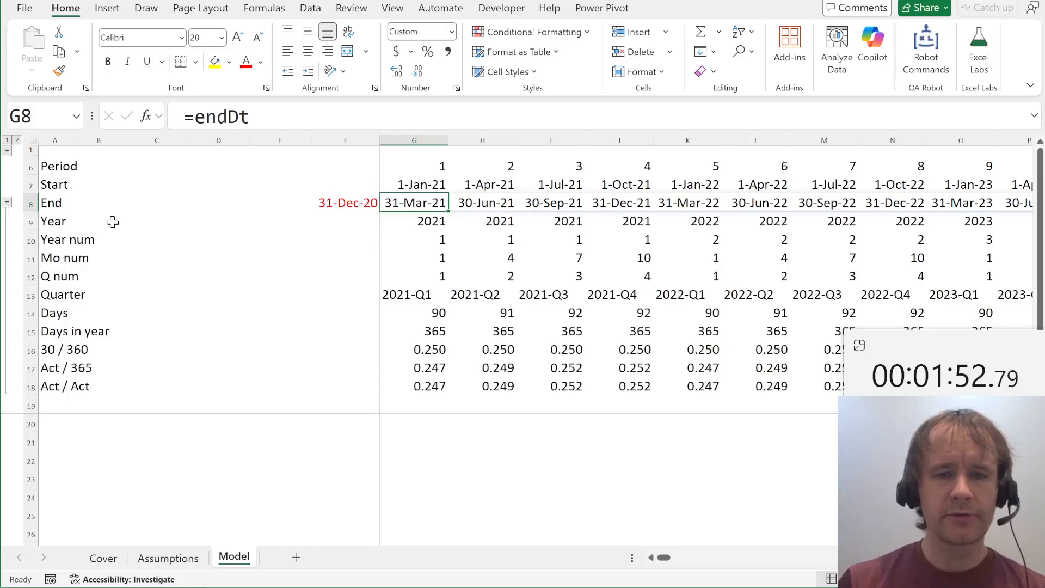
left_click(407, 221)
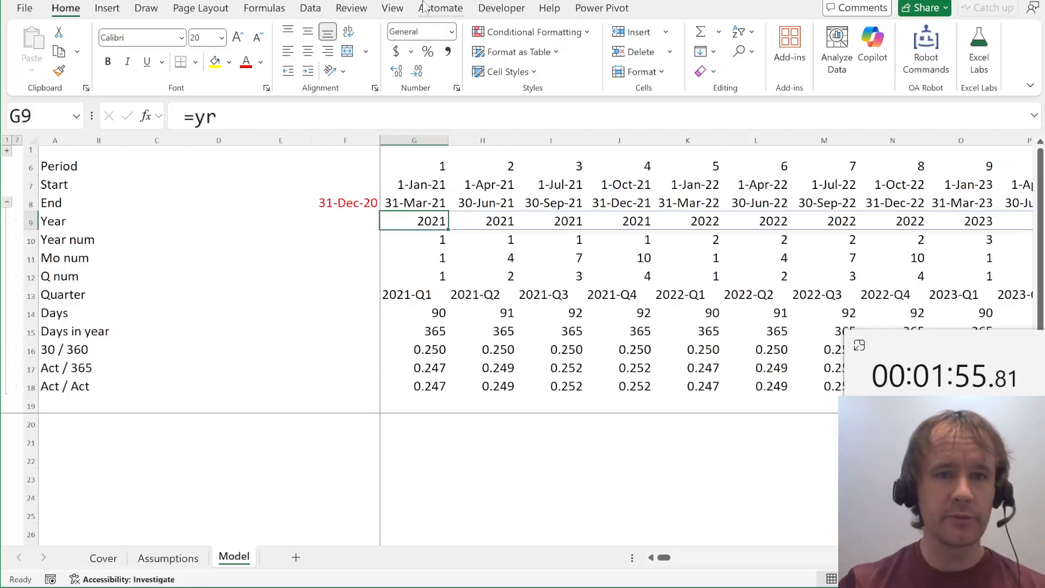
key("Down")
key("Down")
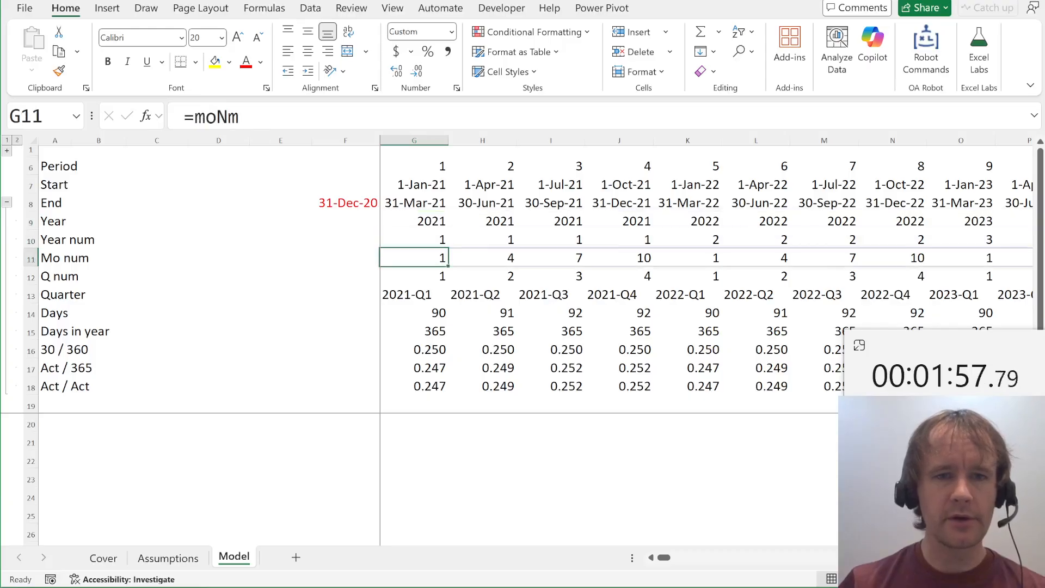
key("Up")
key("Down")
key("Down")
key("Down")
key("Down")
key("Down")
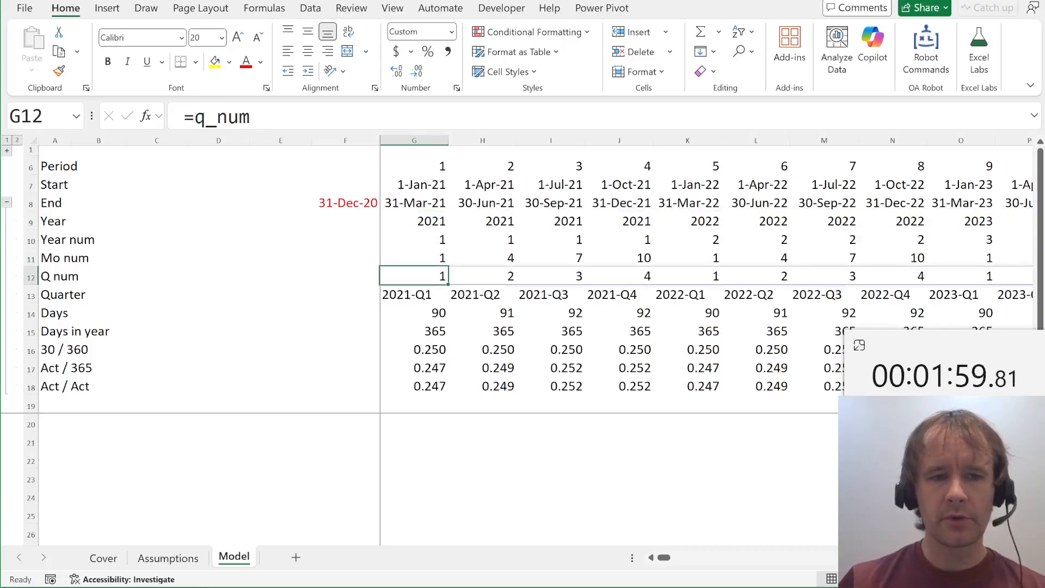
key("Up")
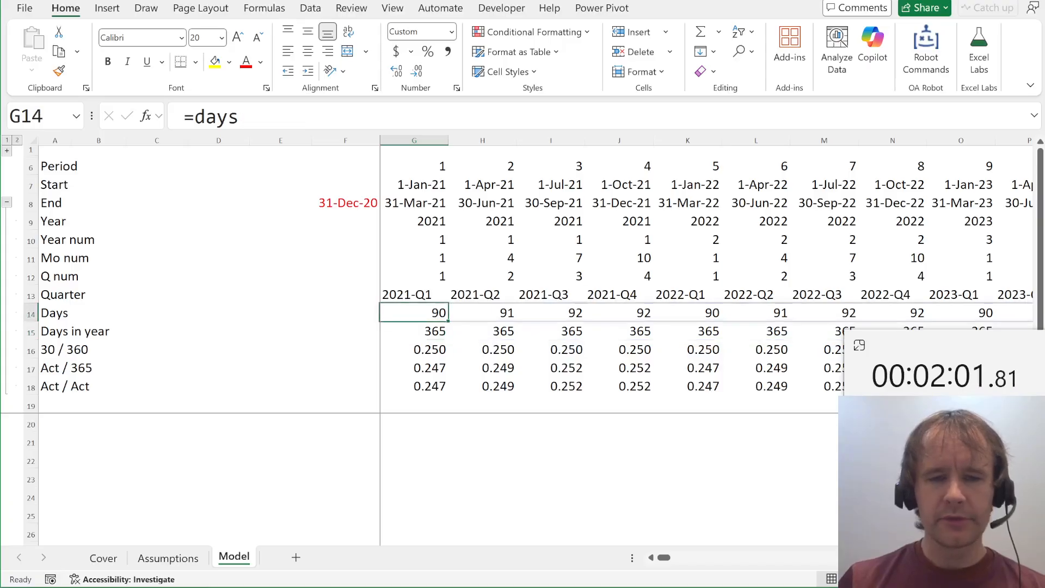
key("Down")
key("Down")
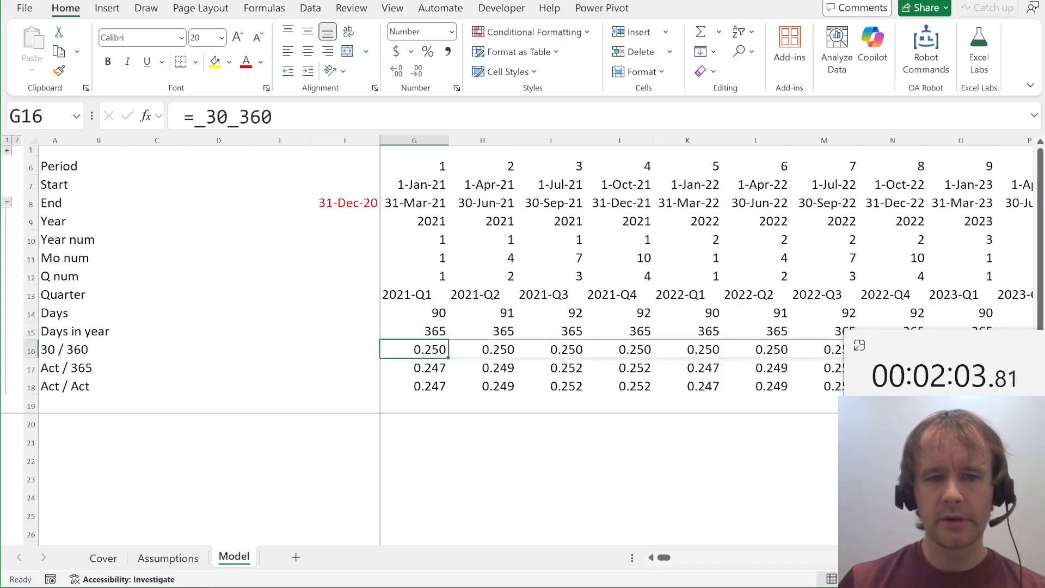
key("Down")
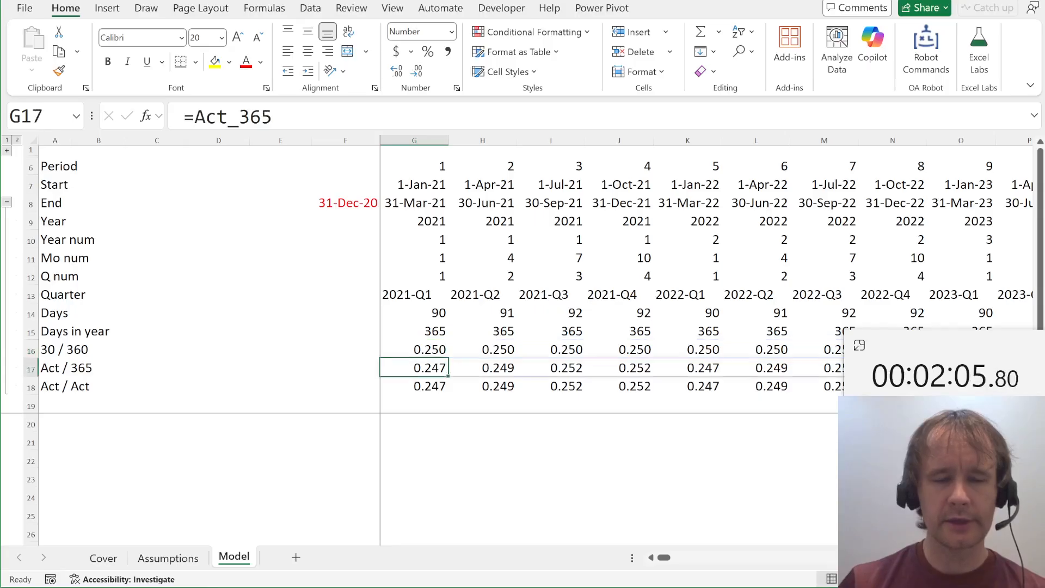
key("Down")
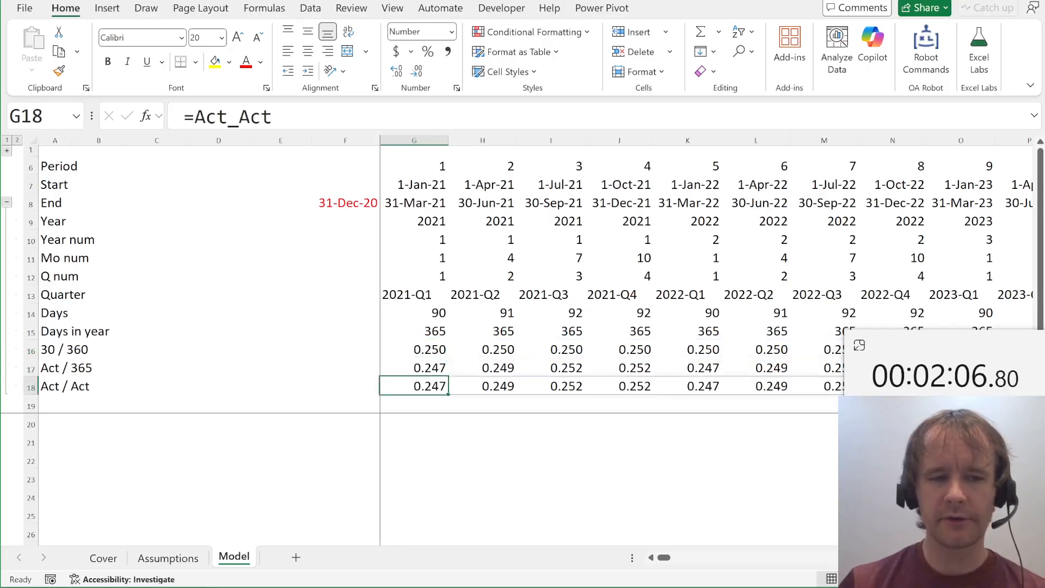
Collapse the grouped timeline rows below End and go to cell B20, under the timeline header
left_click(7, 203)
key("Down")
key("Down")
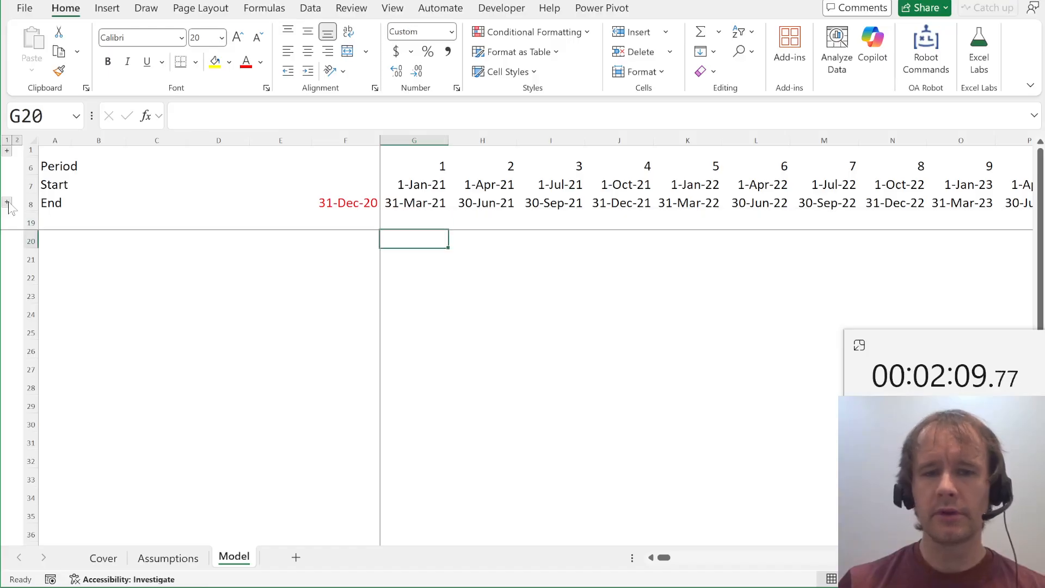
key("Left")
key("Left")
key("Left")
key("Left")
key("Left")
key("Left")
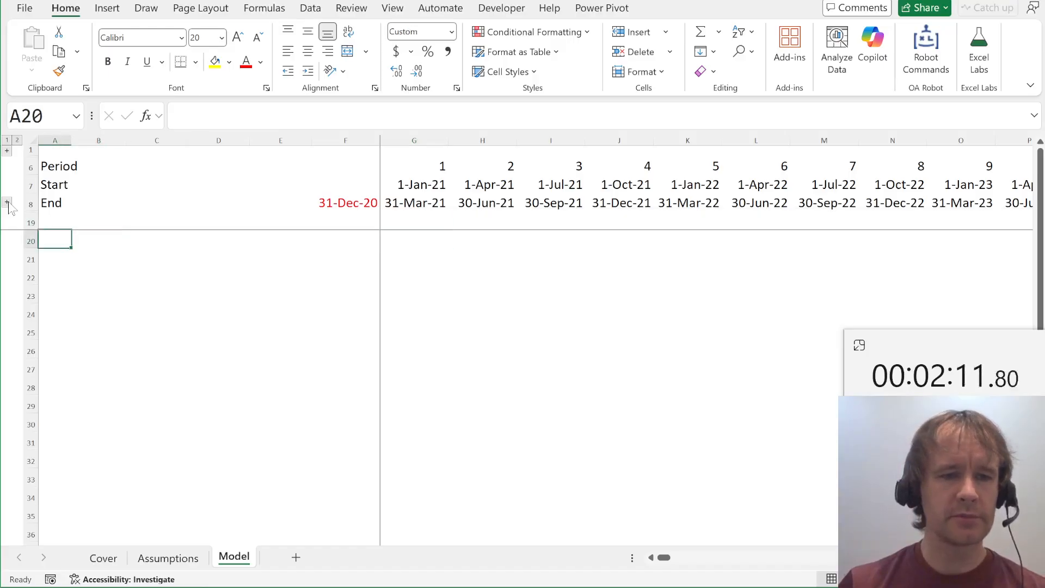
key("Right")
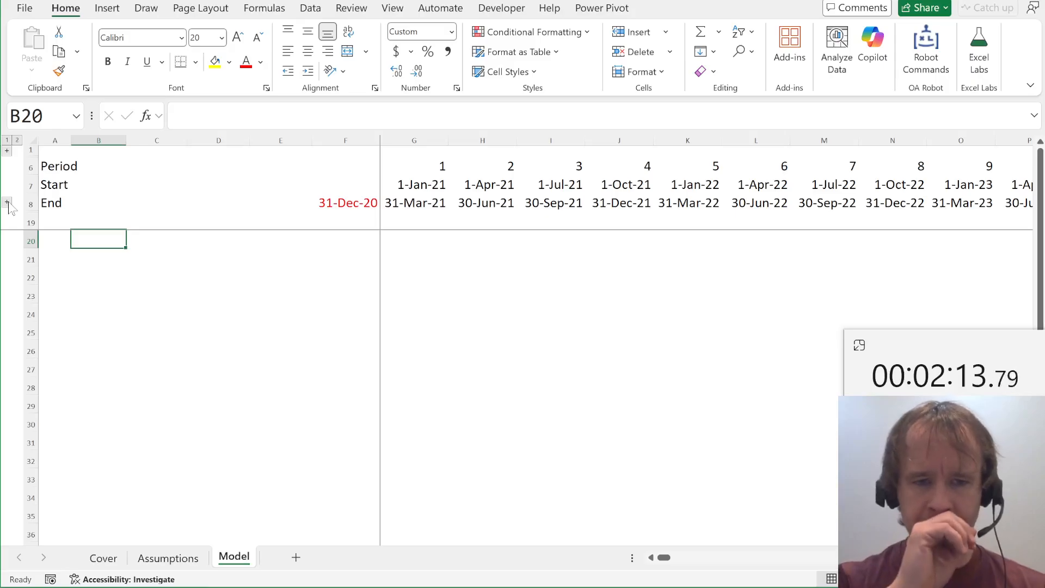
key("ctrl+Page_Up")
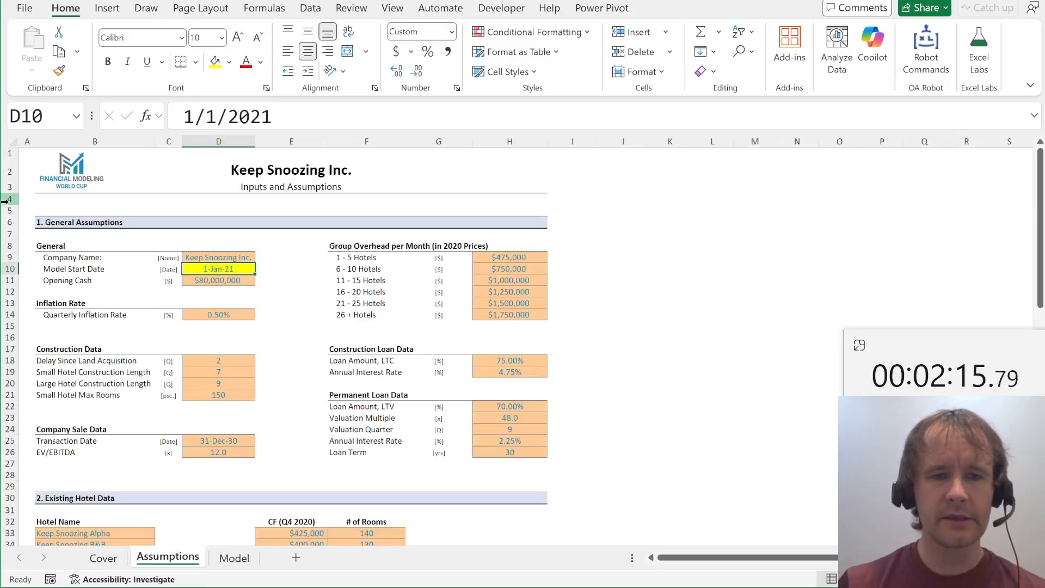
key("ctrl+Page_Down")
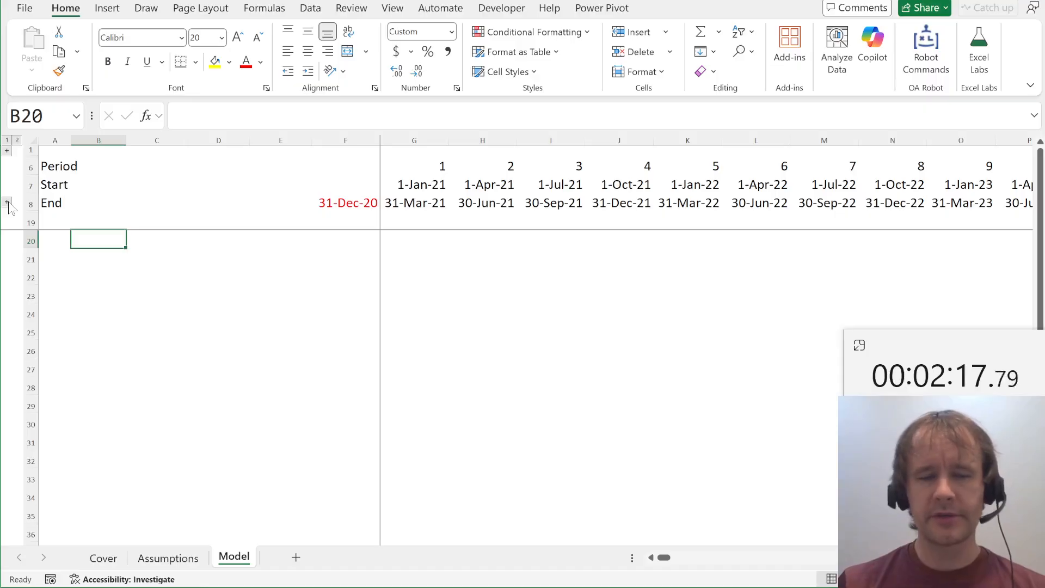
key("Down")
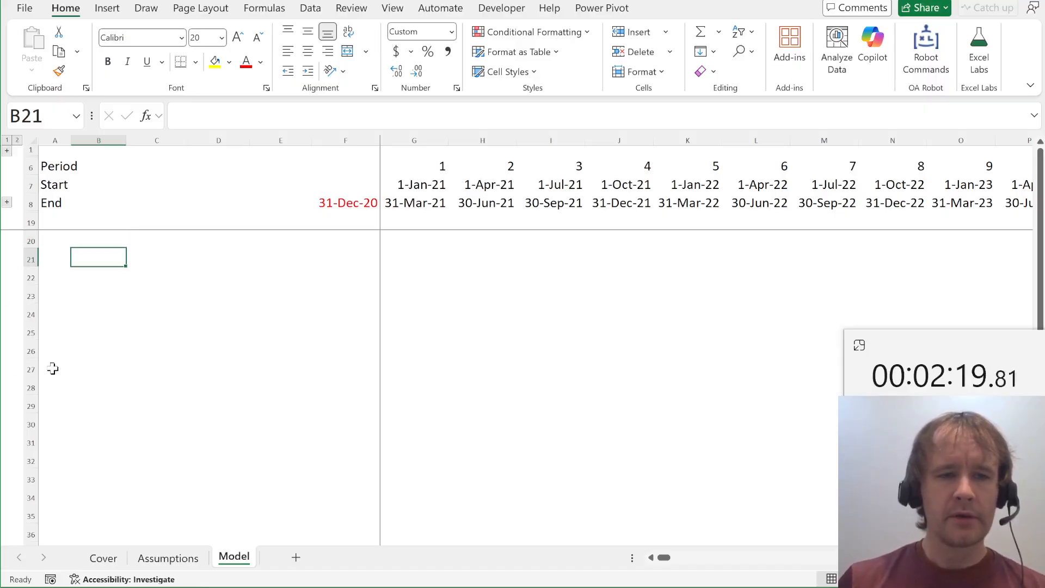
key("Up")
key("alt+Tab")
key("alt+Tab")
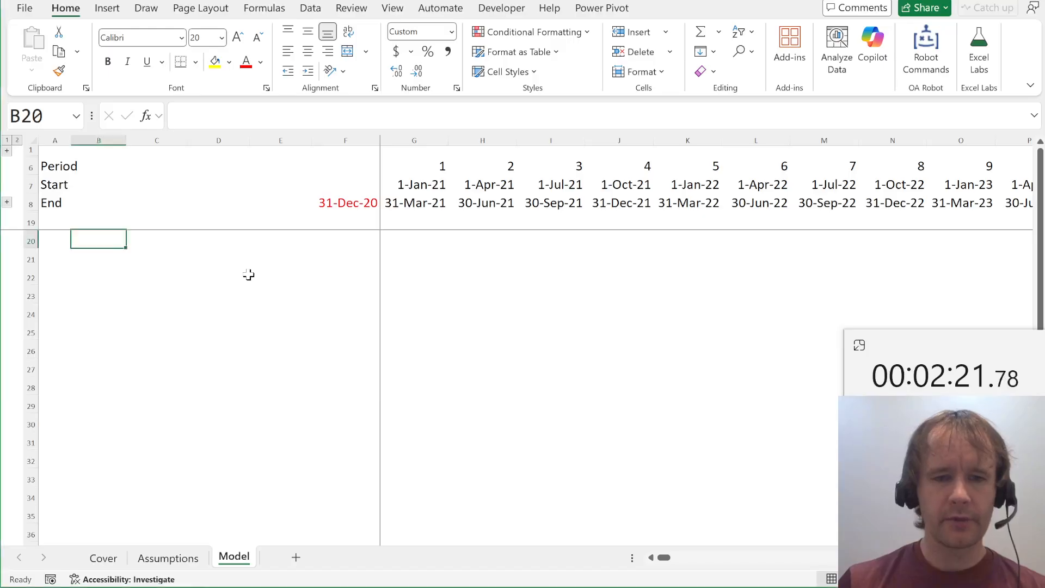
Select the Quarterly Inflation Rate on the Assumptions sheet, search the case PDF for "infla" to read its Inflation section, and return to the Model sheet
key("ctrl+Page_Up")
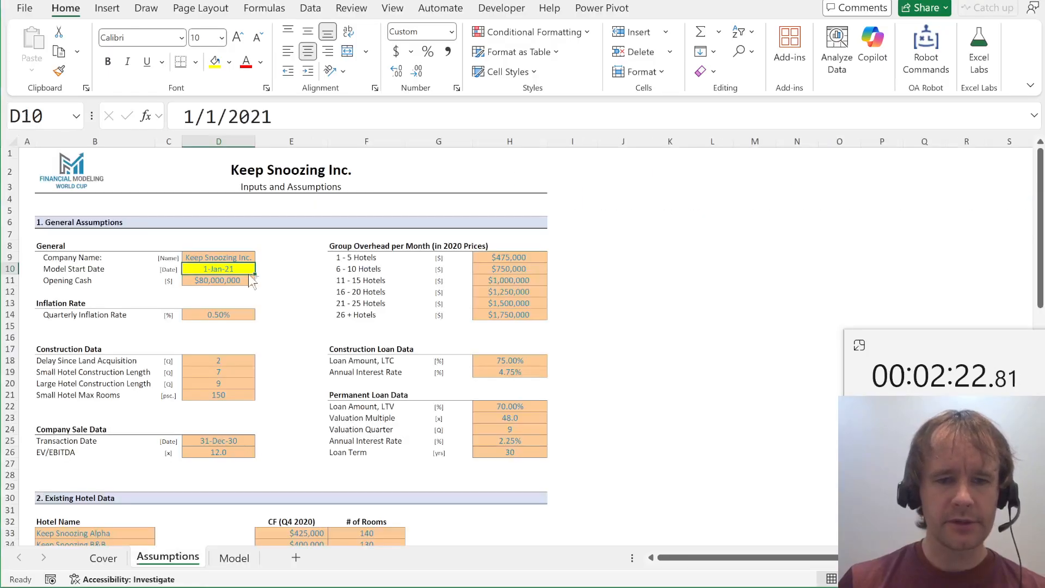
left_click(220, 315)
key("alt+Tab")
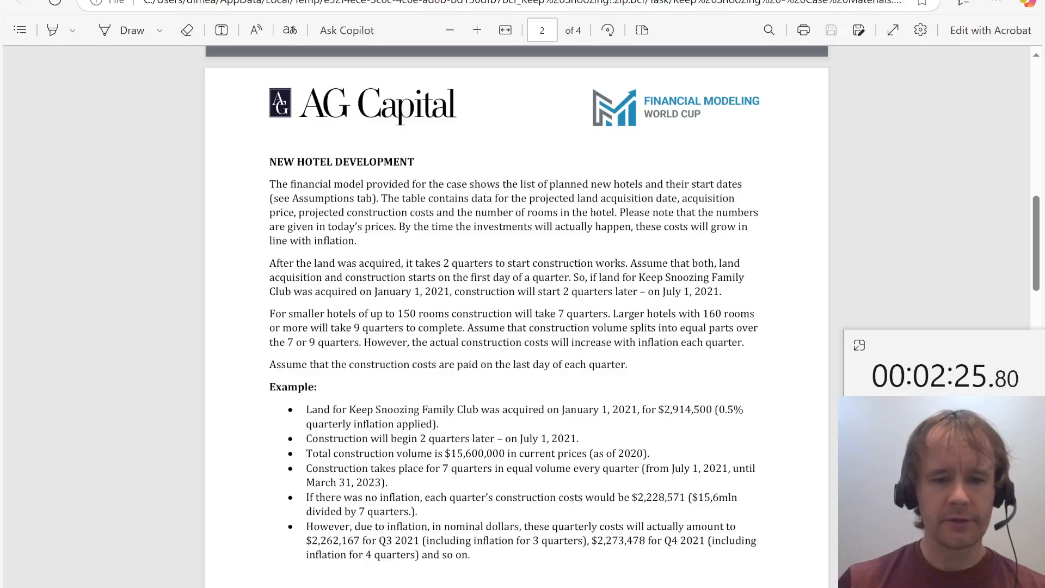
key("ctrl+f")
type("infl")
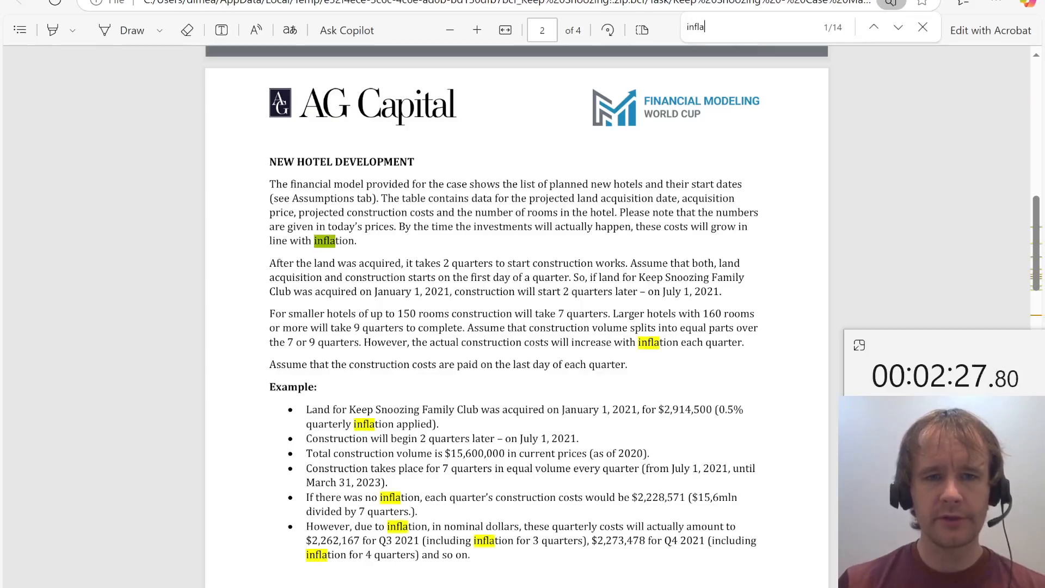
type("a")
scroll(516, 311, "down", 5)
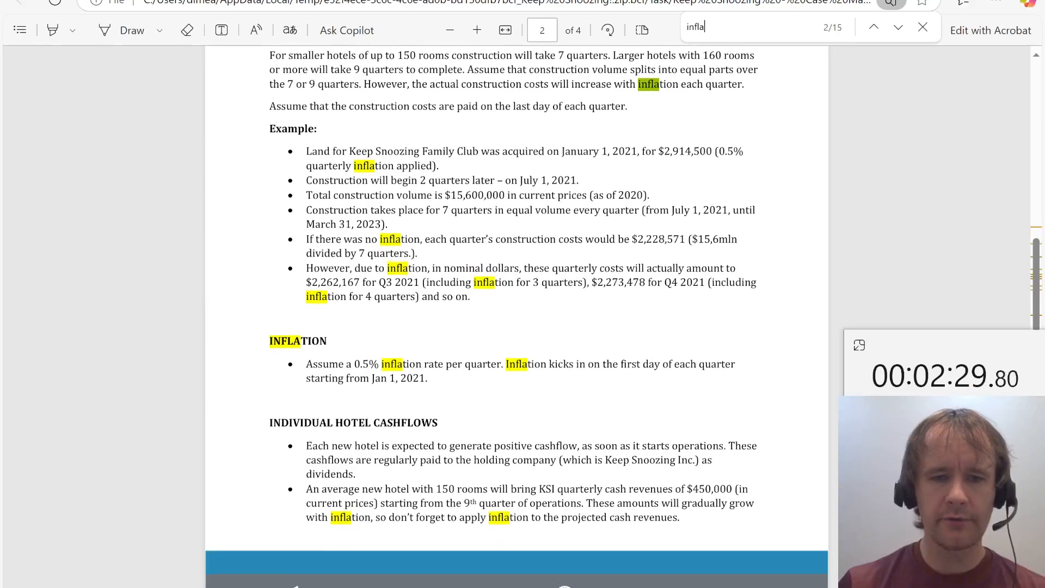
key("Escape")
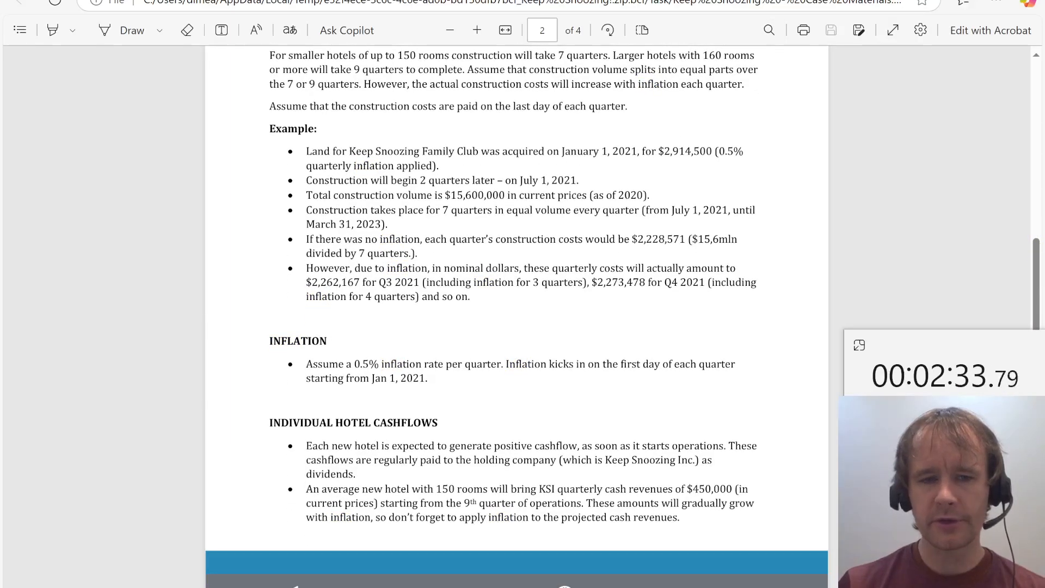
key("alt+Tab")
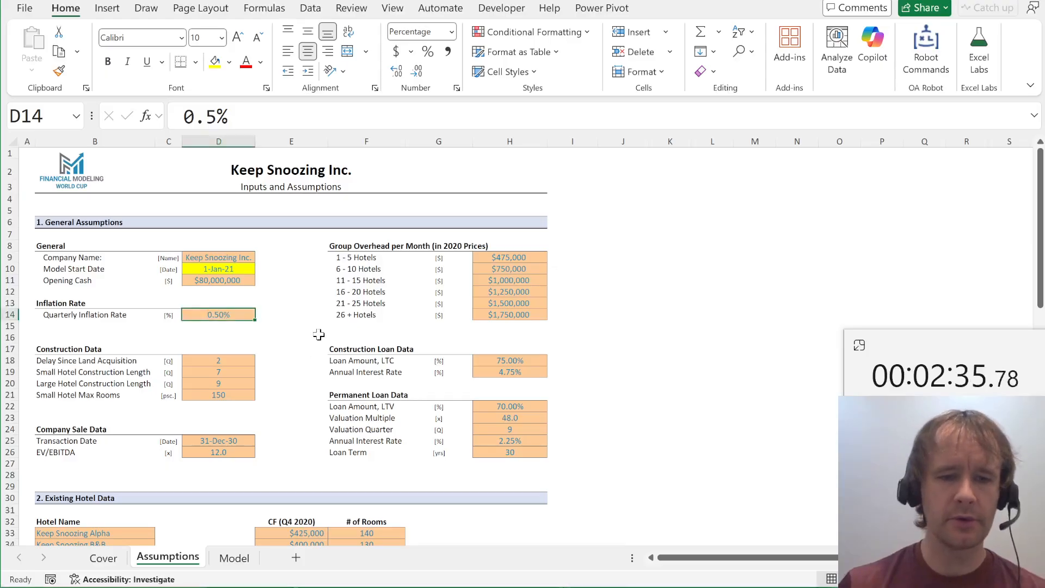
key("ctrl+Page_Down")
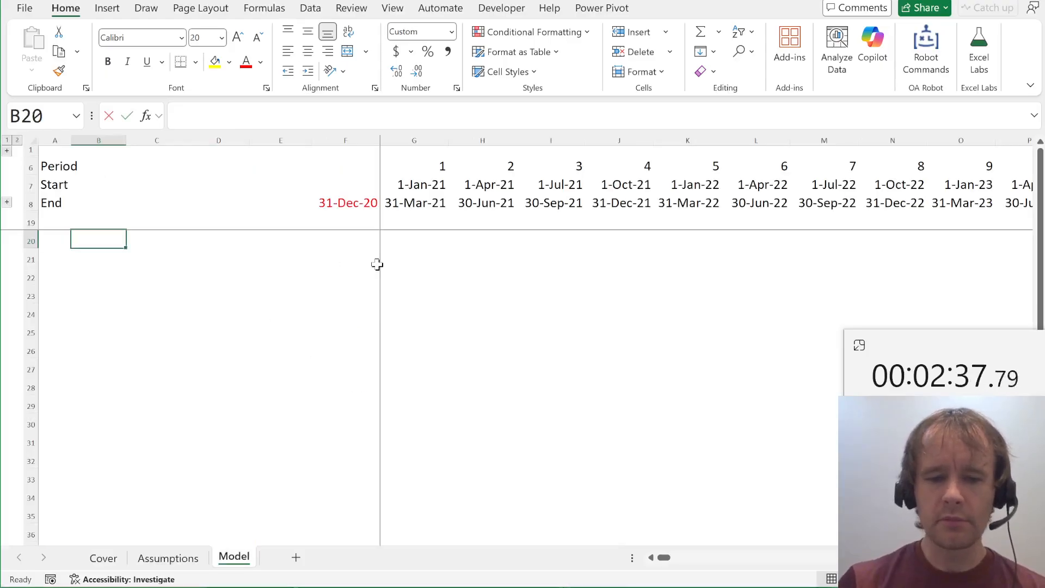
Label cell B20 on the Model sheet "Inf index"
type("Inf indec")
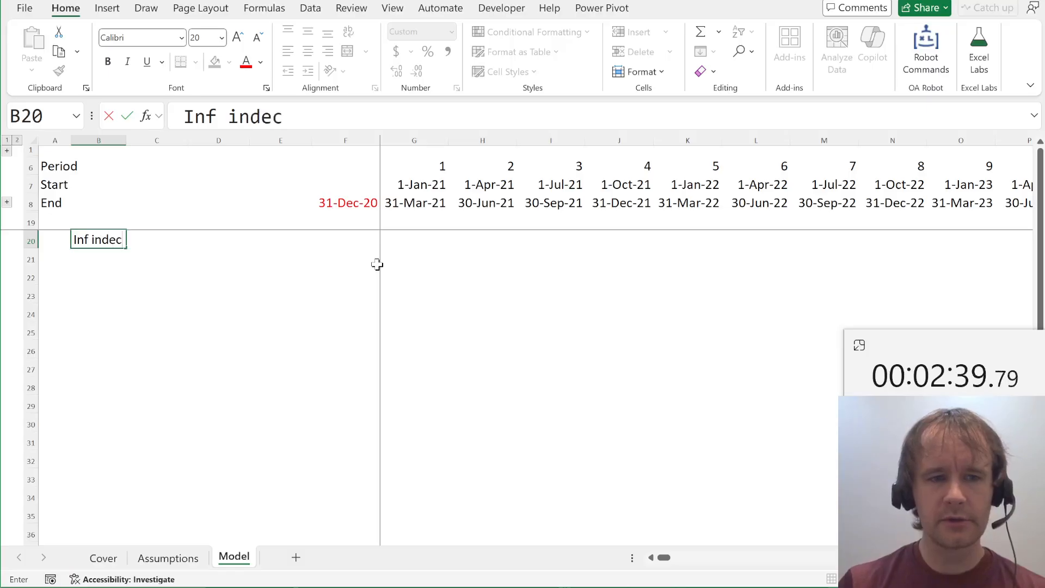
key("Right")
key("Left")
key("F2")
key("BackSpace")
type("x")
key("Return")
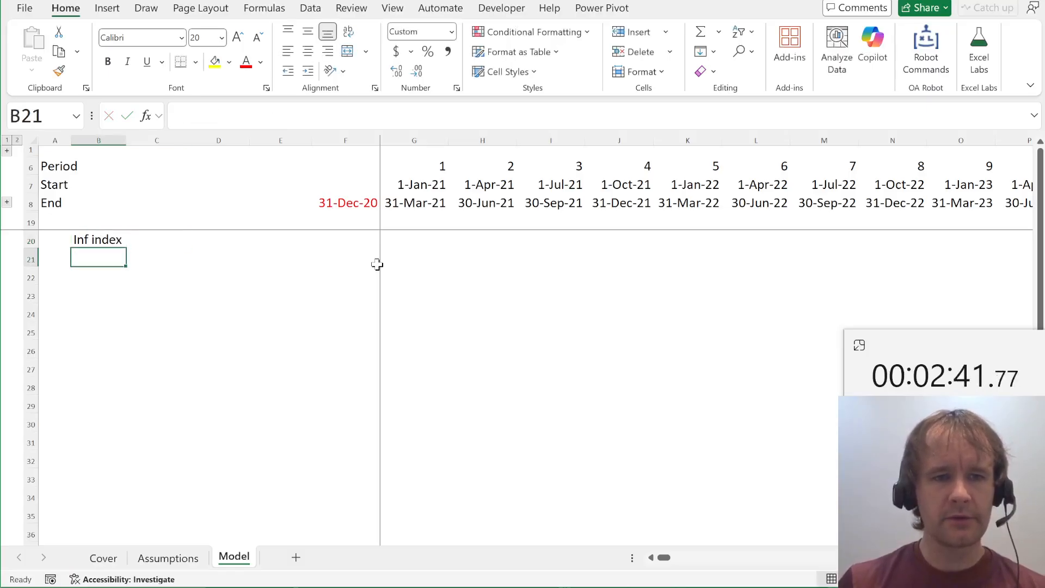
Link cell D20 of the Inf index row to the Quarterly Inflation Rate in Assumptions D14 as an absolute reference
key("Up")
key("Right")
key("Right")
key("Right")
key("Right")
key("Right")
key("Right")
key("Left")
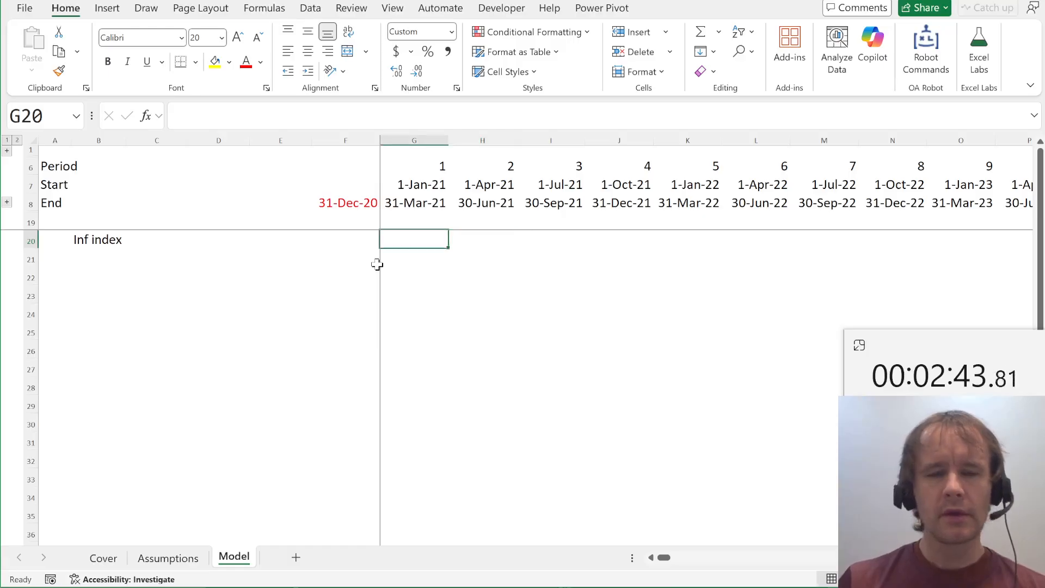
key("Left")
key("Left")
key("Left")
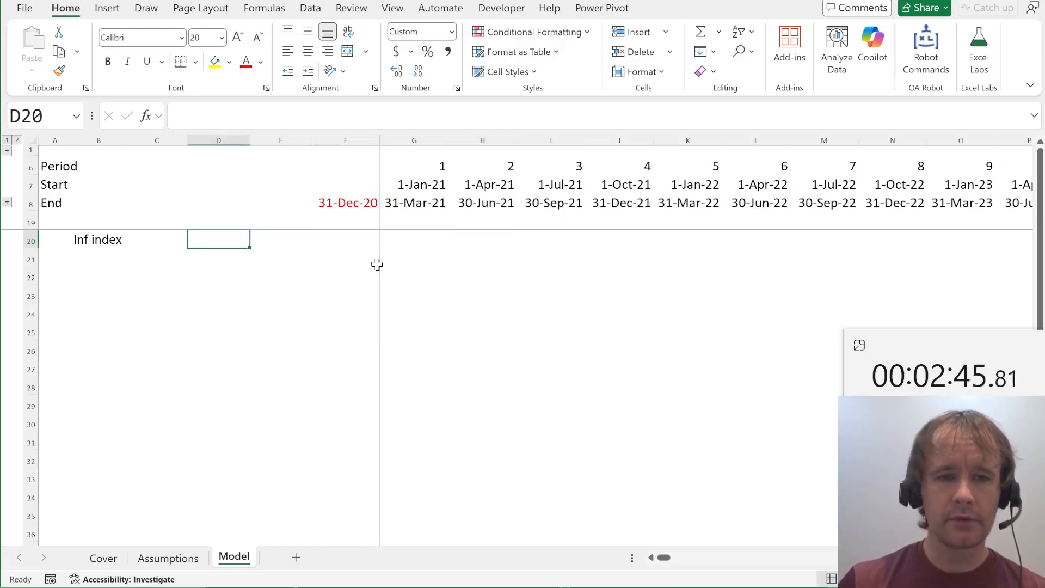
key("ctrl+Page_Up")
key("Right")
key("Right")
key("Up")
key("Up")
key("Up")
key("Up")
left_click(237, 319)
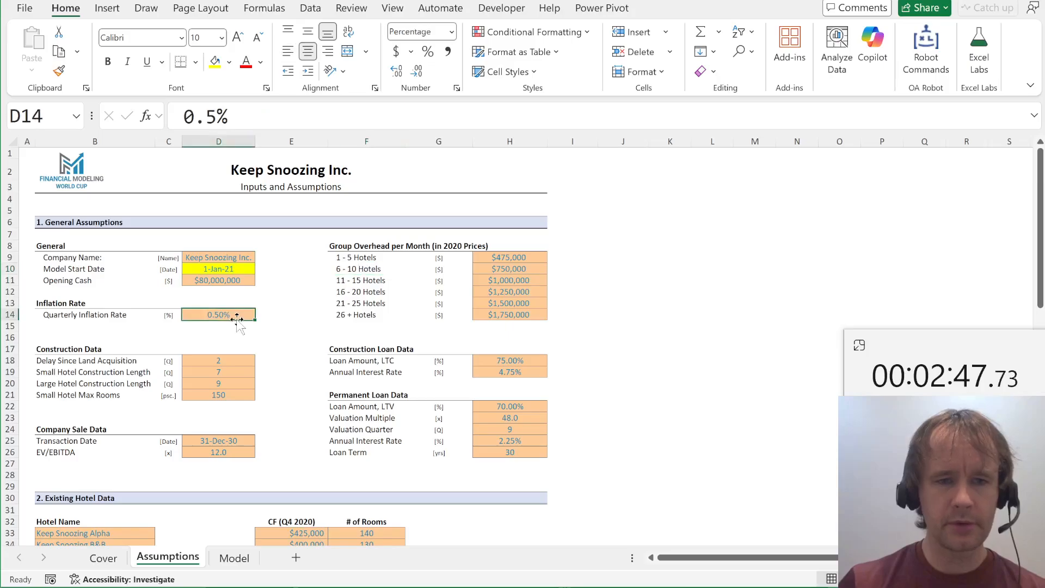
key("ctrl+c")
key("ctrl+Page_Down")
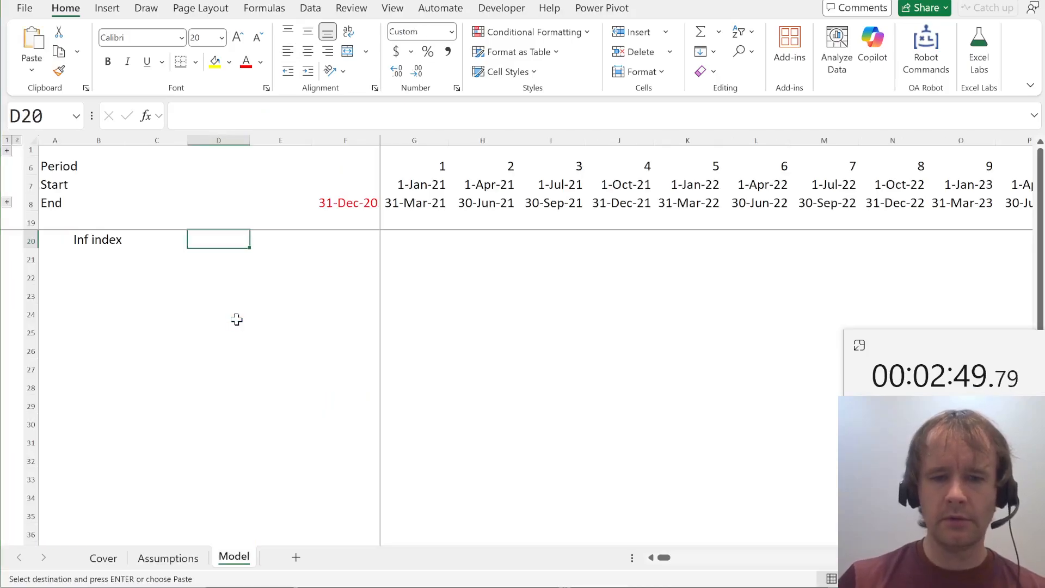
key("ctrl+shift+r")
key("Escape")
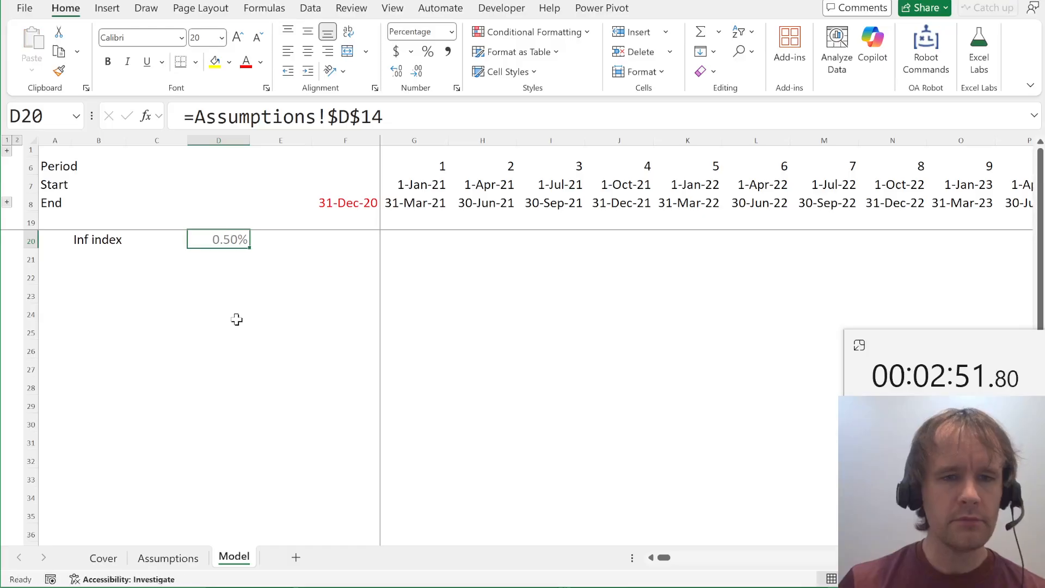
Enter =SCAN(1,(1+D20)^(perNum>0),PRODUCT) in G20 to compute the inflation index across all periods
key("Right")
key("Right")
key("Right")
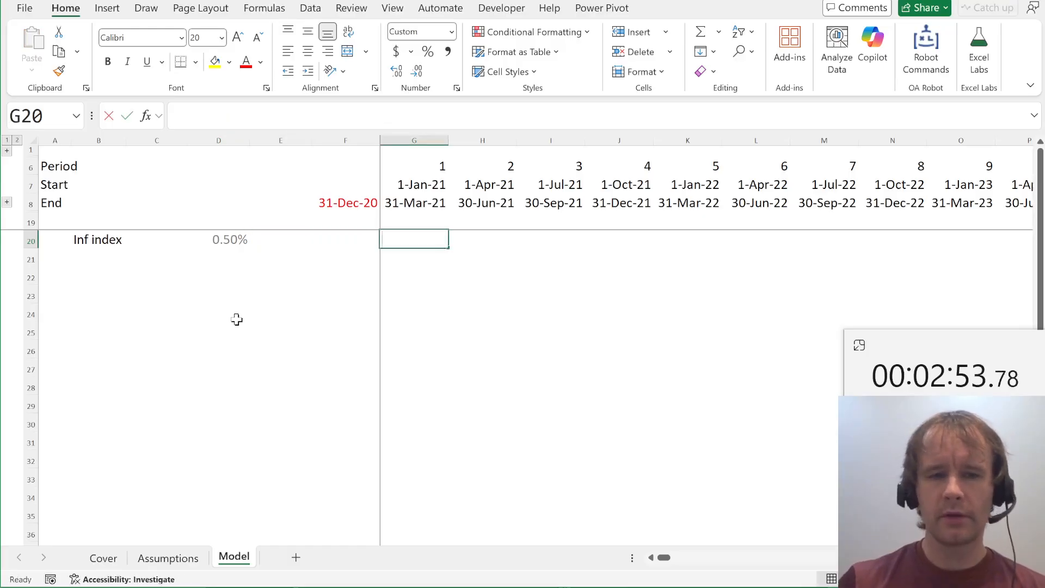
type("=s")
key("Tab")
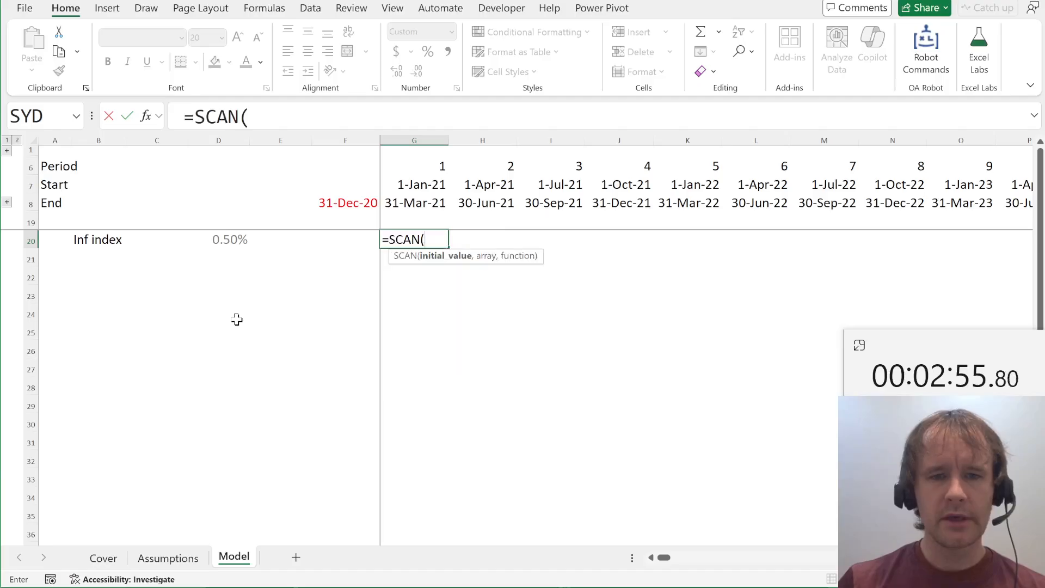
type("1,")
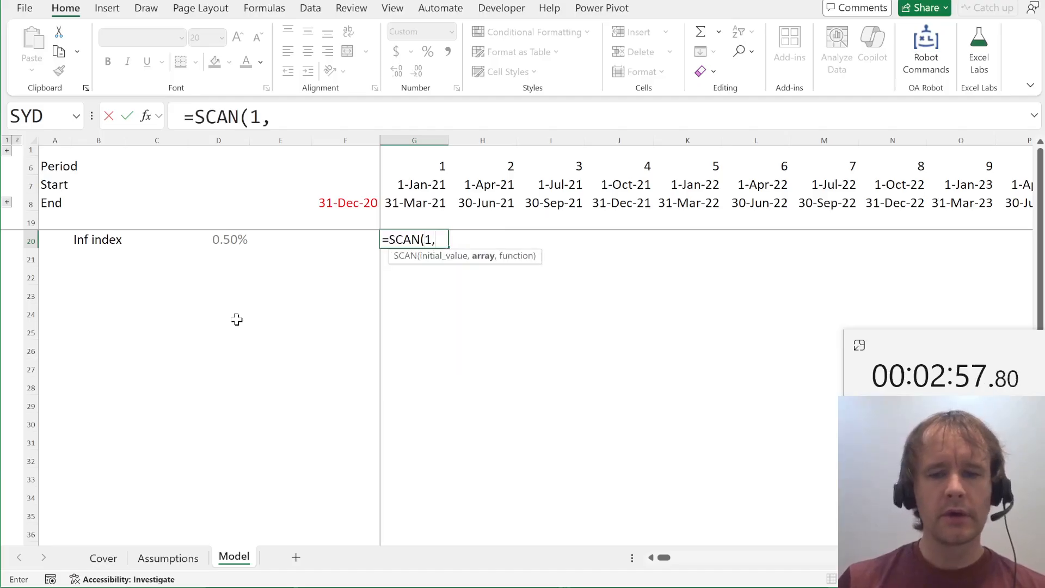
type("(")
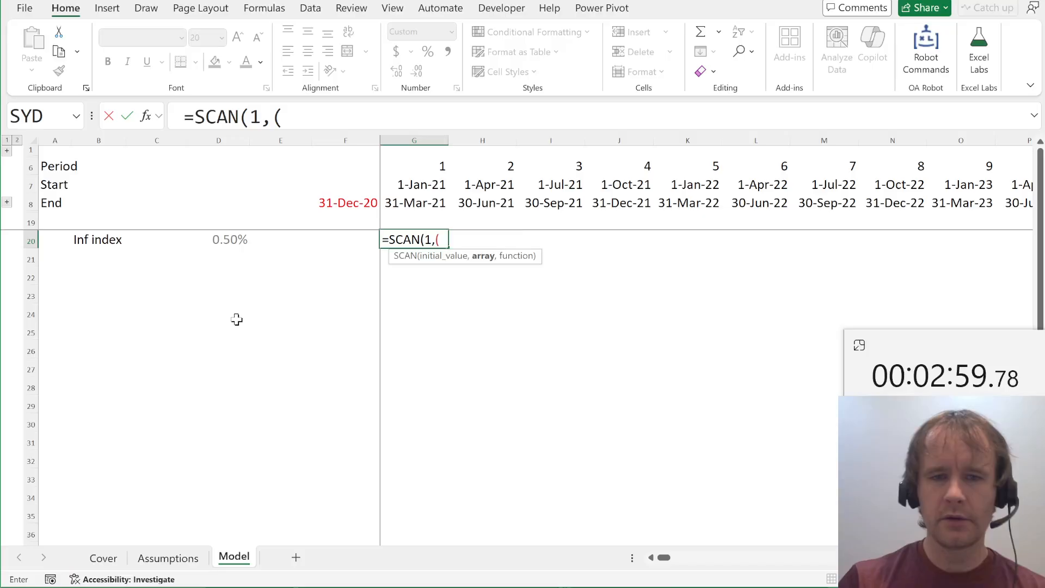
type("1+")
key("Left")
key("Left")
key("Left")
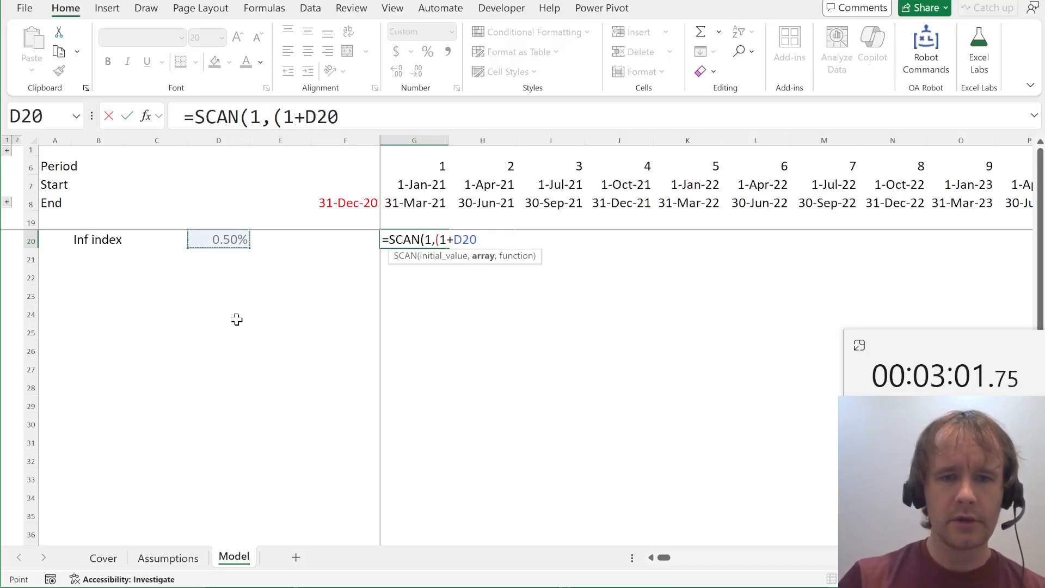
type(")^(")
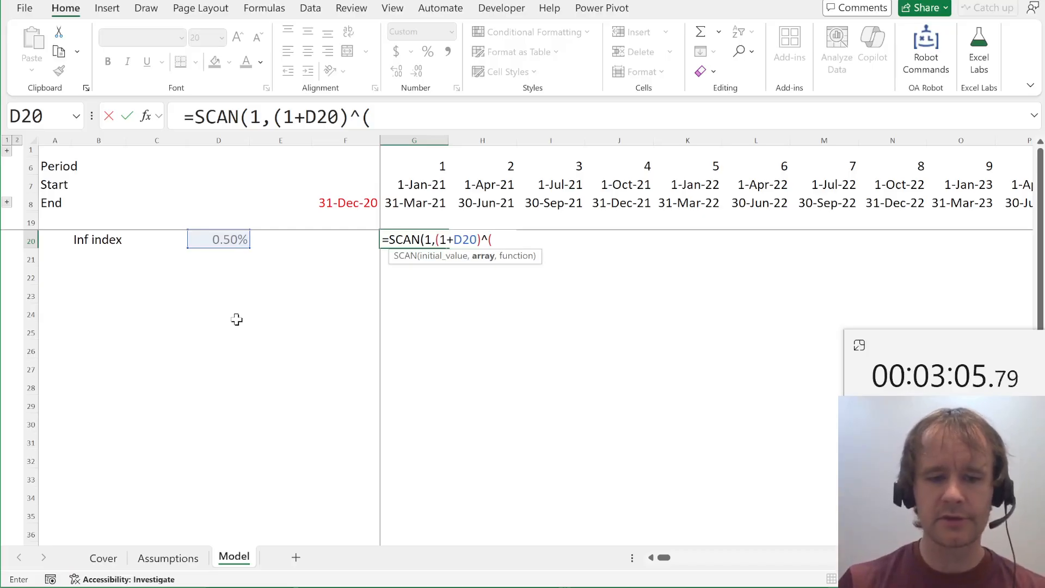
type("pren")
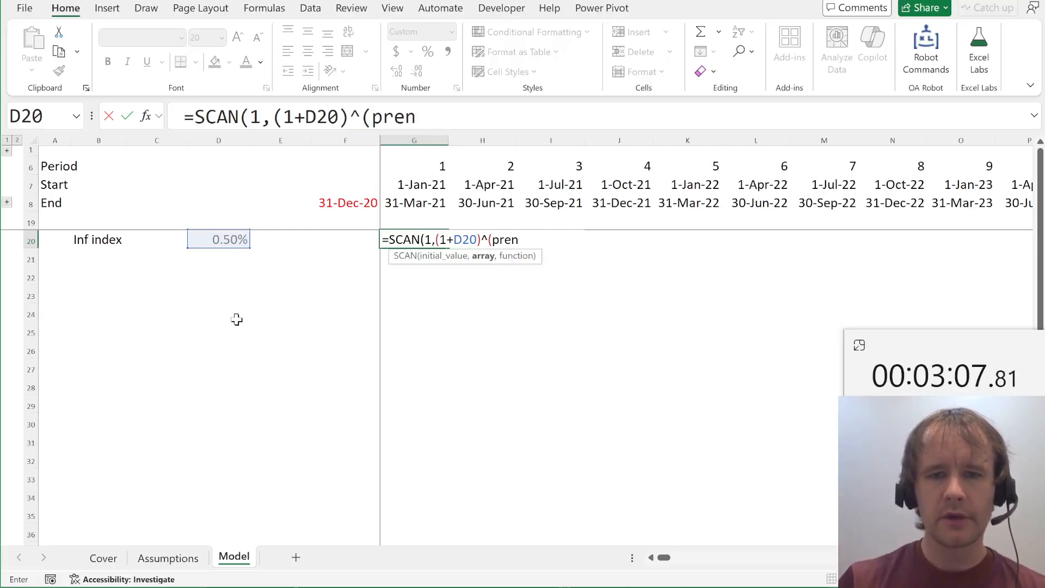
key("BackSpace")
key("BackSpace")
key("BackSpace")
type("ern")
key("Tab")
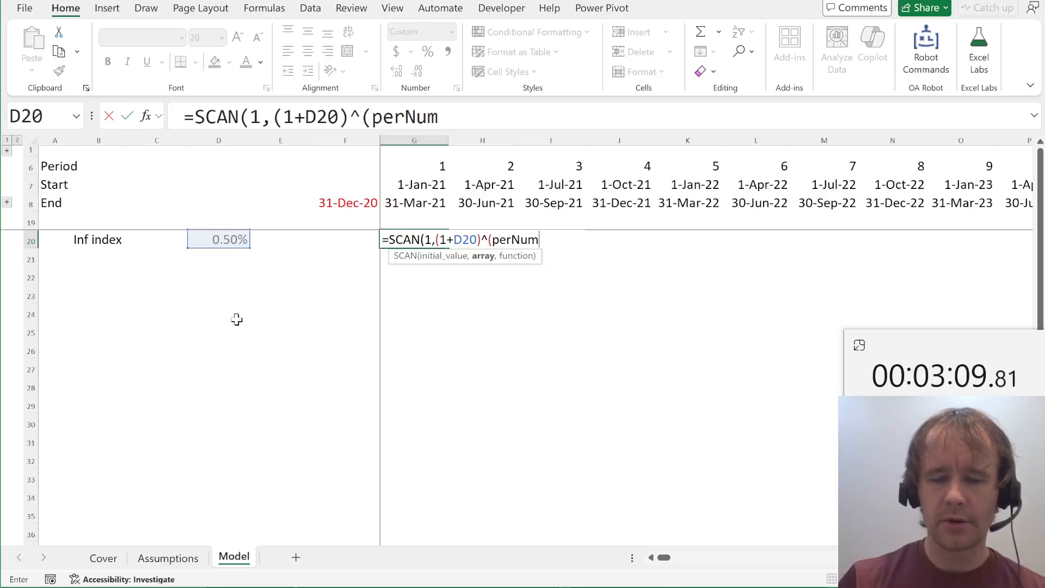
type(">0),")
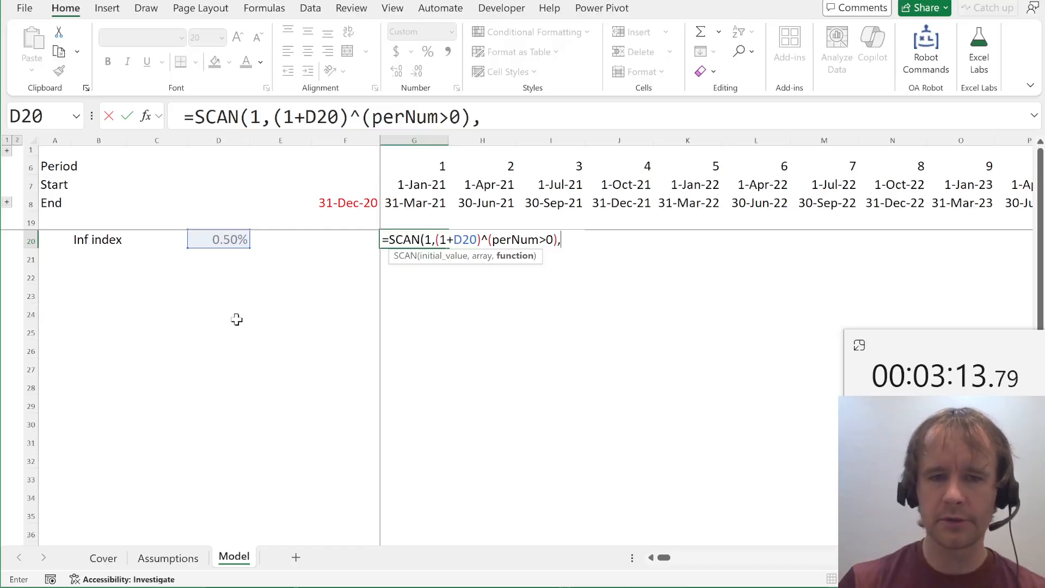
type("prod")
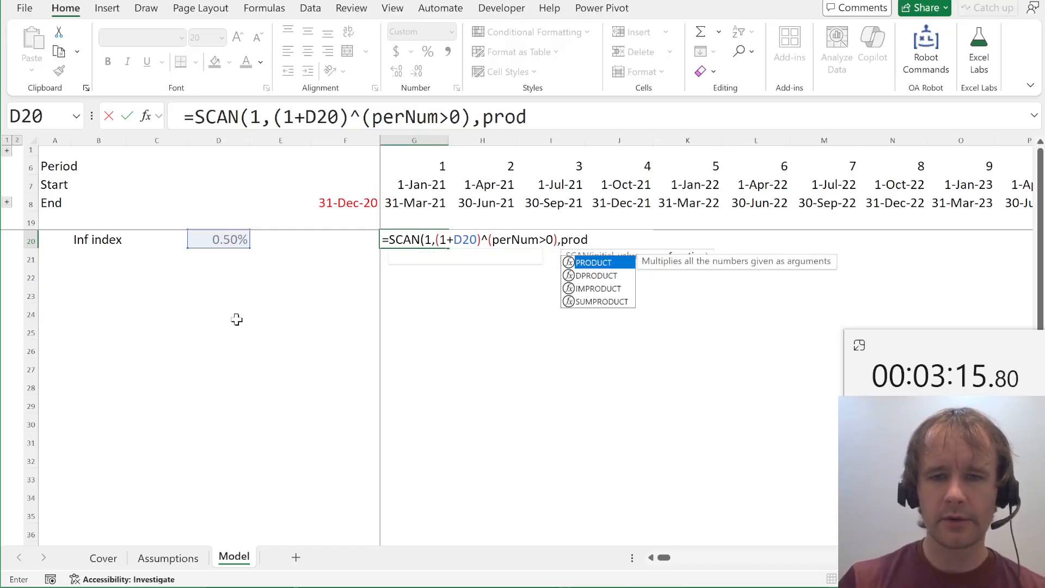
key("Tab")
type(")")
key("Return")
key("Up")
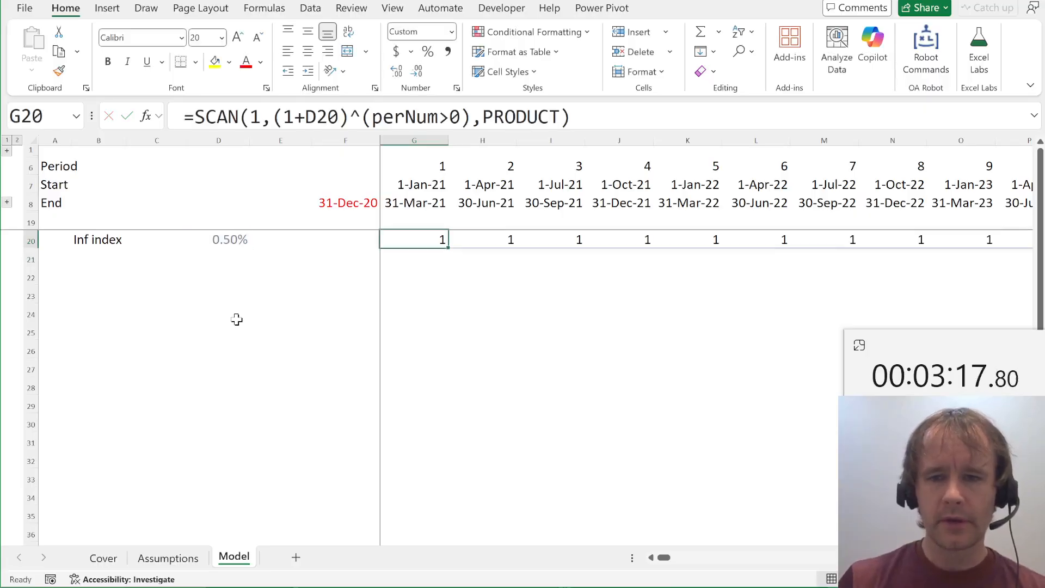
Format the Inf index values from G20 across the timeline with Format Comma Variable Decimals, showing four decimals
key("ctrl+shift+Right")
key("ctrl+BackSpace")
key("ctrl+shift+r")
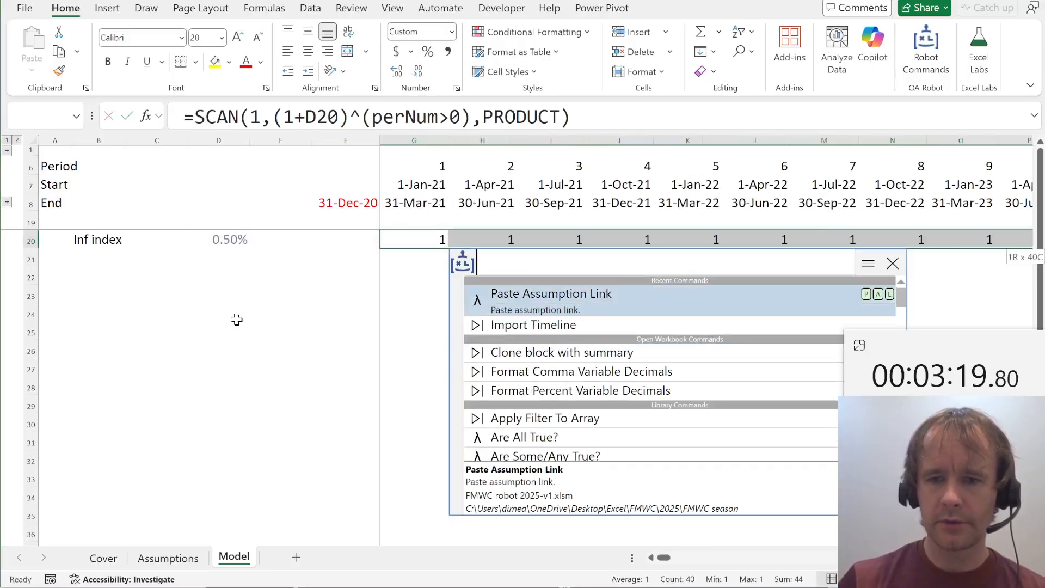
type("fc")
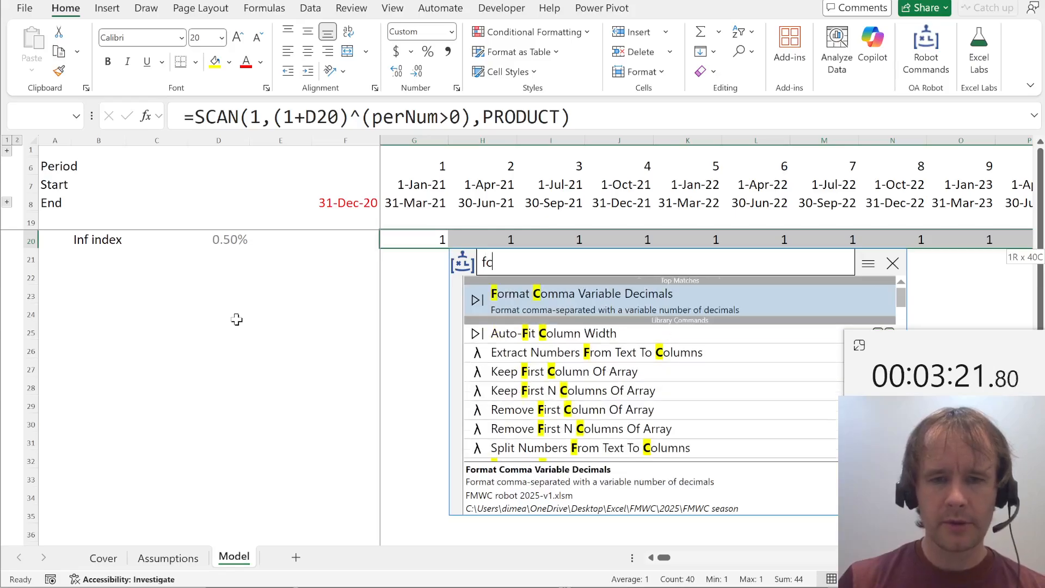
key("Return")
key("Return")
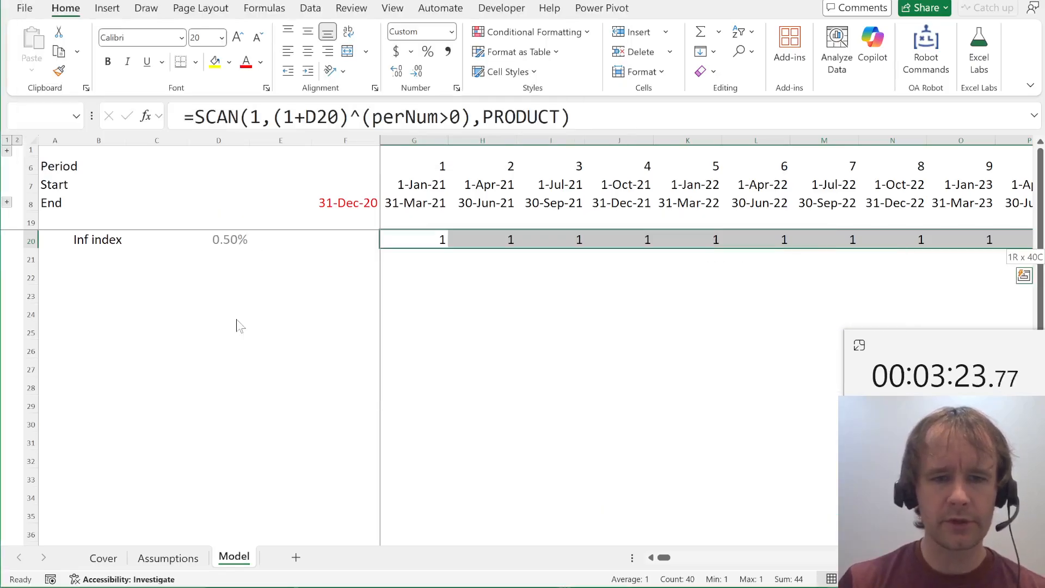
key("Left")
key("Right")
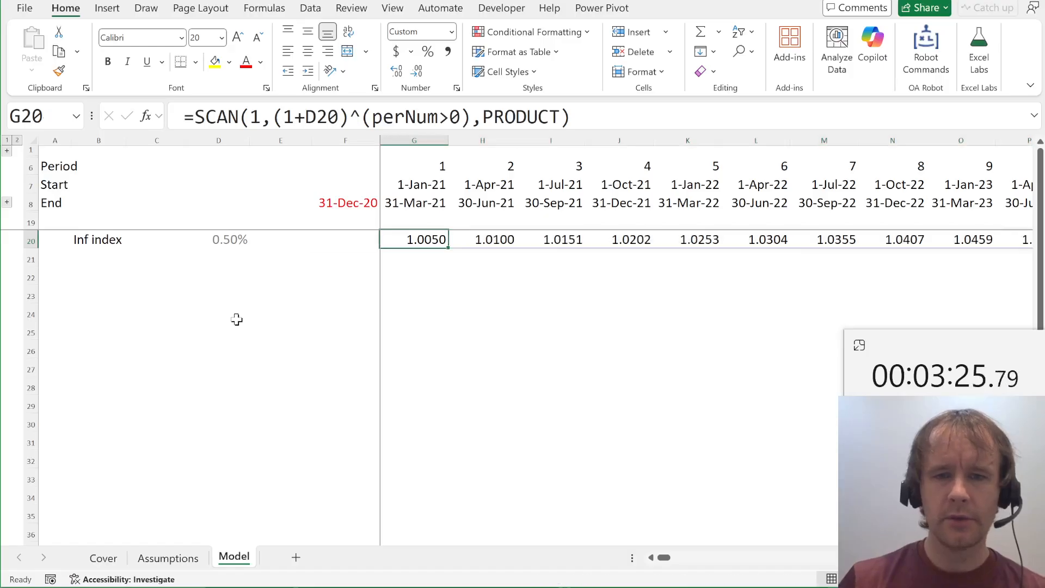
Auto-fit the width of column AQ, period 37, to its End date
key("Up")
key("ctrl+Up")
key("ctrl+Right")
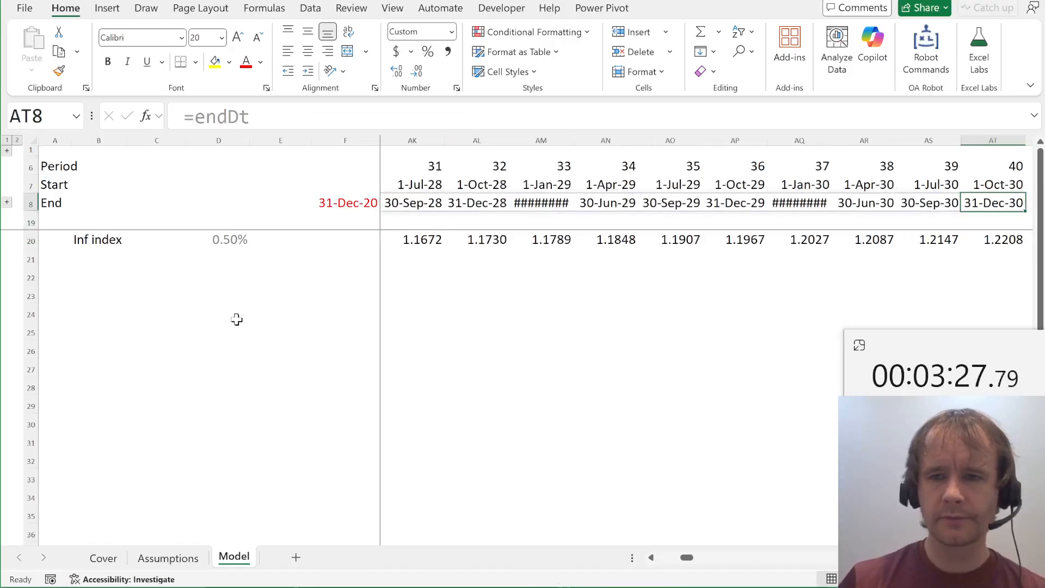
key("Left")
key("Left")
key("Left")
key("alt+h")
key("o")
key("i")
Copy column AQ's width to all columns from F through AT using Paste Special column widths
key("ctrl+c")
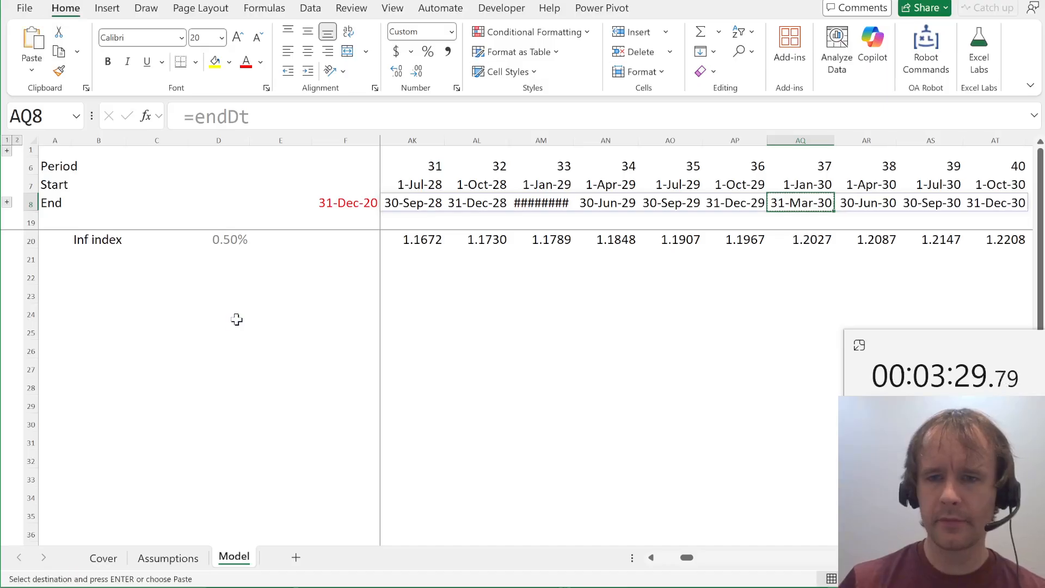
key("Right")
key("ctrl+Right")
key("ctrl+shift+Left")
key("alt+e")
key("s")
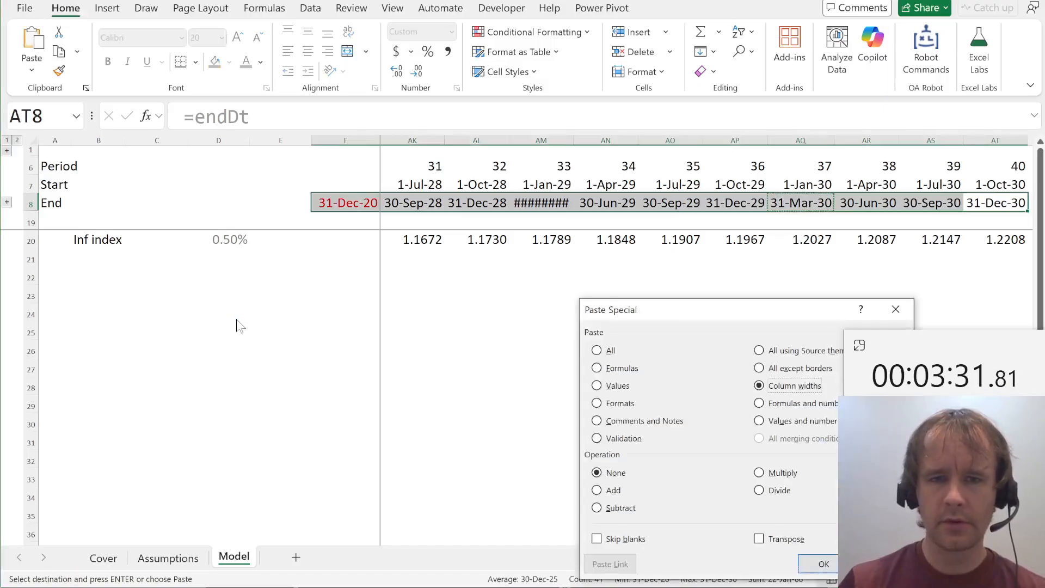
key("w")
key("Return")
Hide all unused columns beyond period 40 in column AT
key("Down")
key("Down")
key("Down")
key("Up")
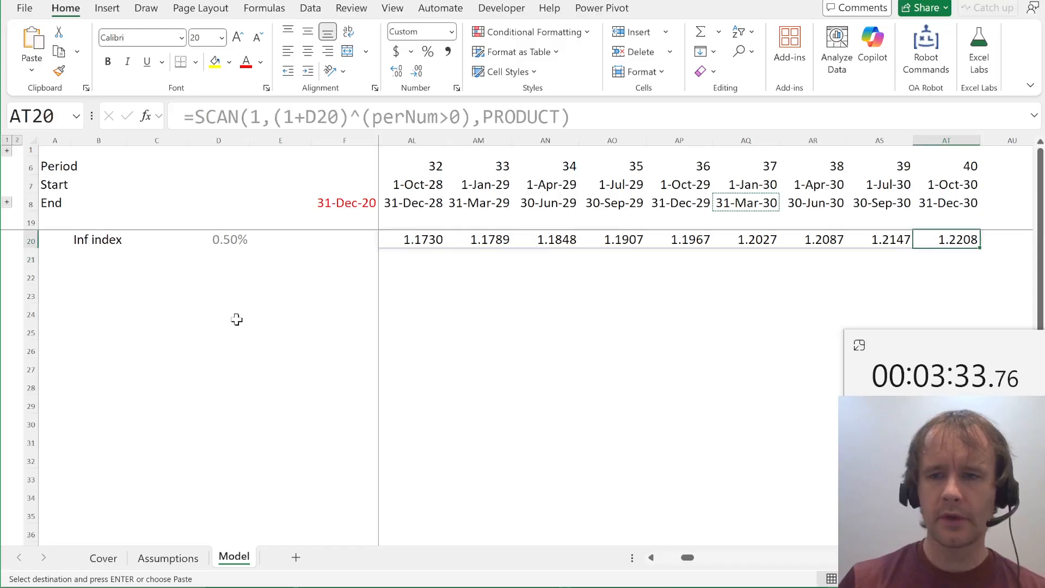
key("ctrl+shift+Right")
key("ctrl+0")
key("Down")
key("Left")
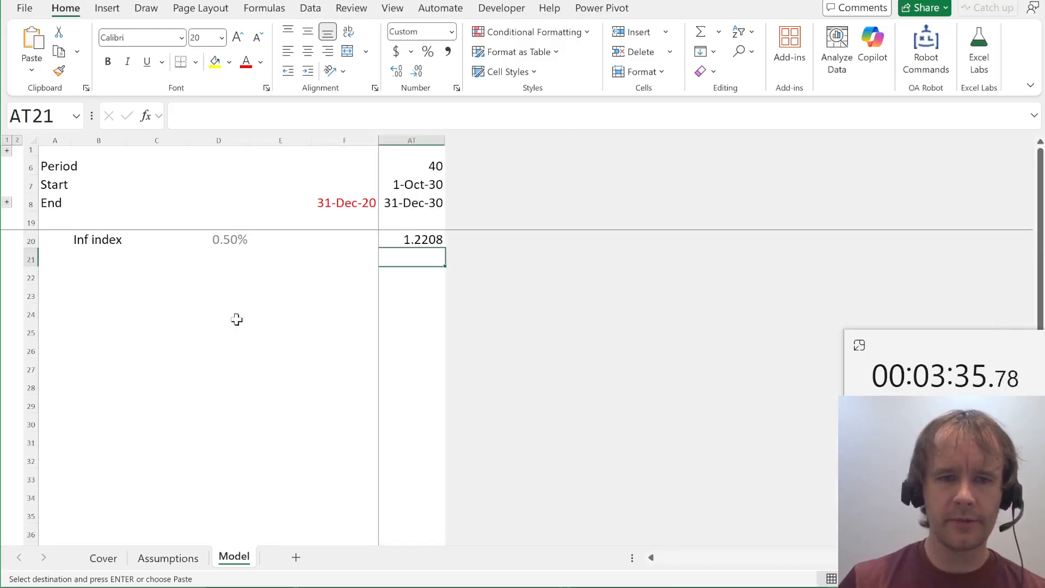
Rename the Model sheet to New and go to cell A22 below the Inf index row
key("Down")
key("Home")
key("Down")
key("Right")
key("Right")
key("Right")
key("Right")
key("Right")
key("Right")
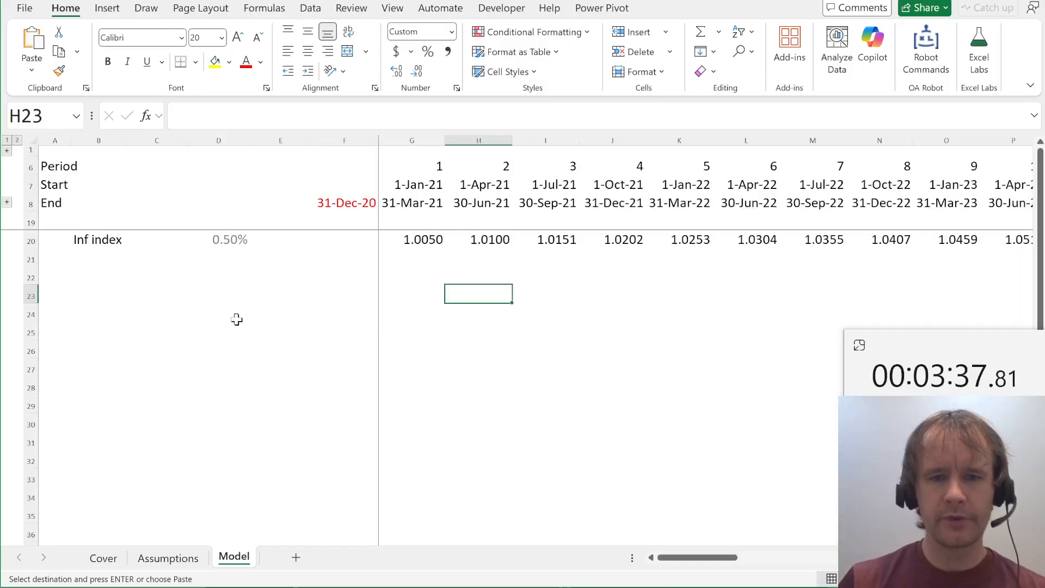
key("Home")
key("alt+h")
type("orNew")
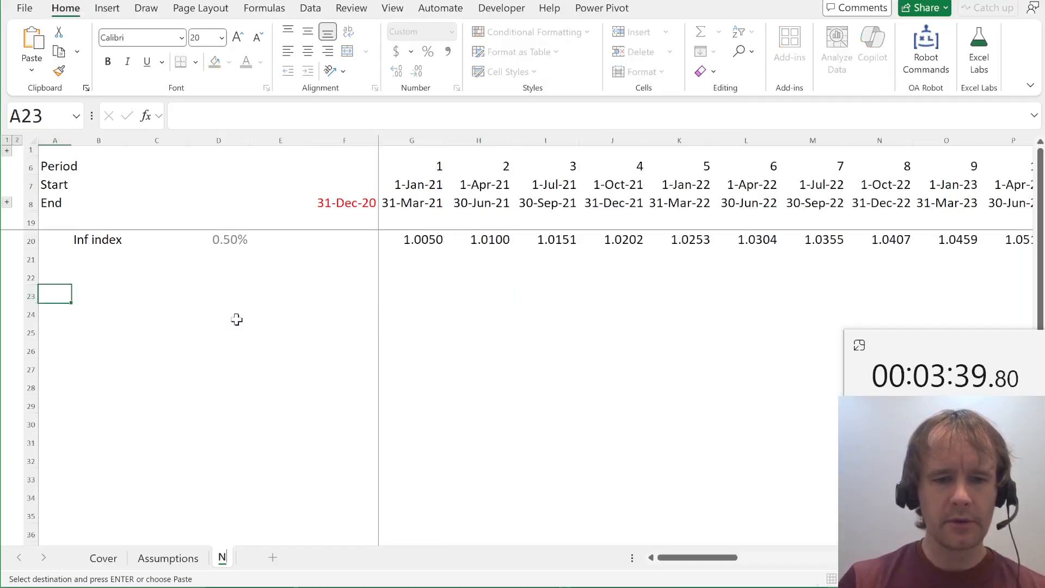
key("Return")
key("Up")
key("Right")
key("Left")
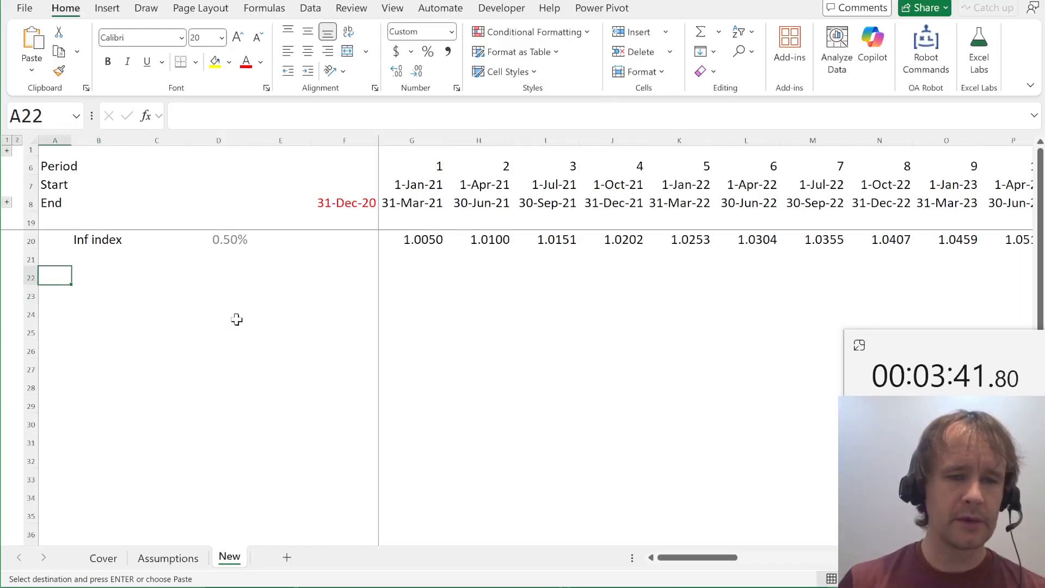
Check the case PDF, select the new hotel names in Assumptions B43:B63 to count them, and return to the New sheet
key("alt+Tab")
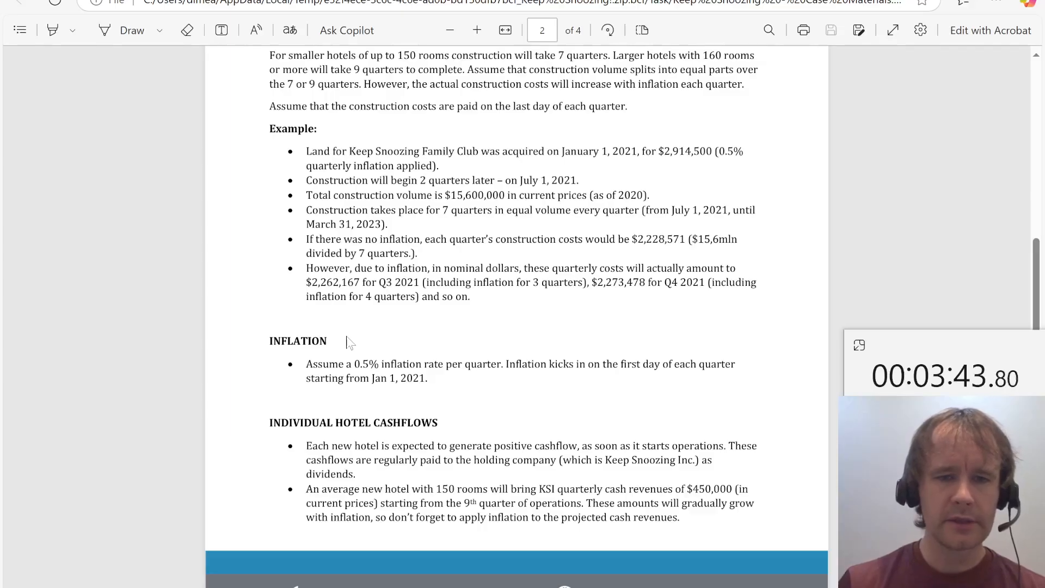
key("alt+Tab")
key("ctrl+Page_Up")
scroll(148, 424, "down", 10)
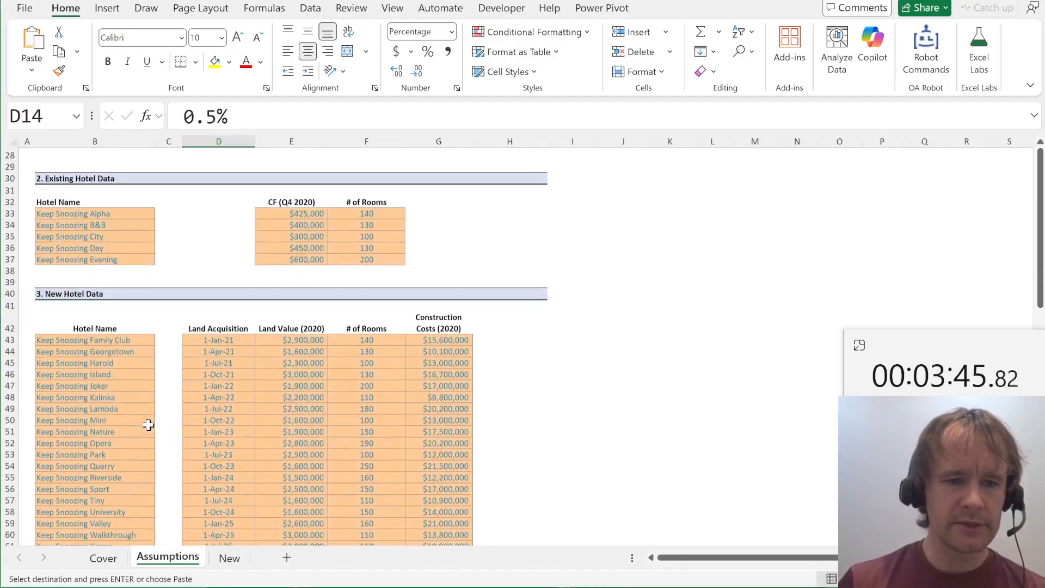
left_click(112, 315)
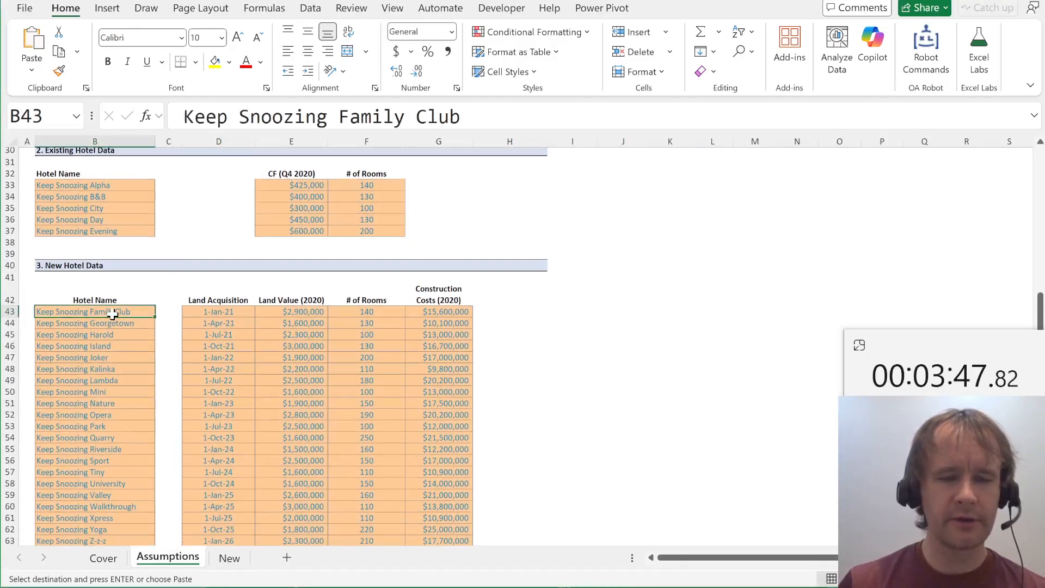
key("ctrl+shift+Down")
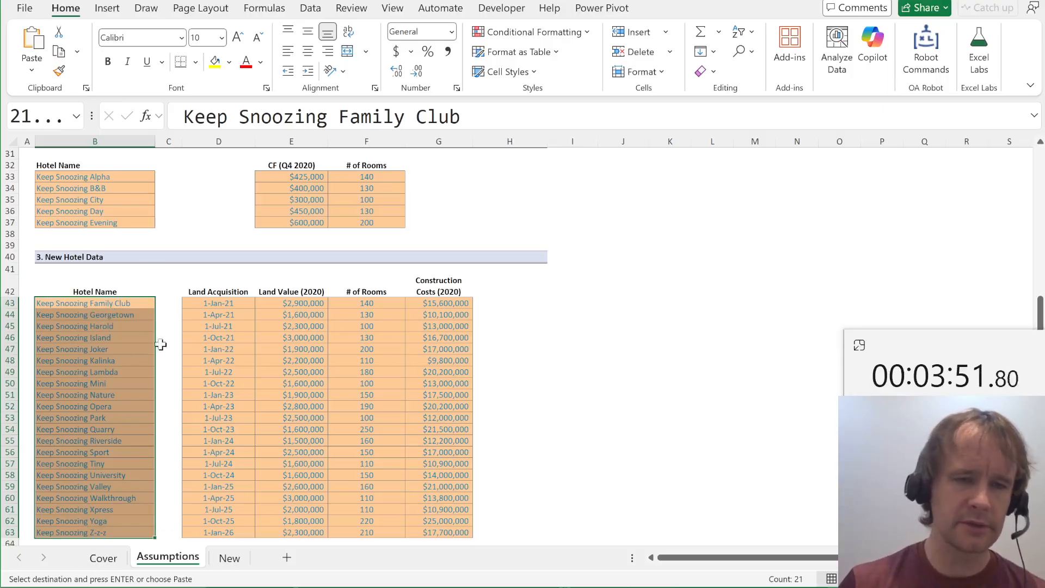
key("ctrl+Page_Down")
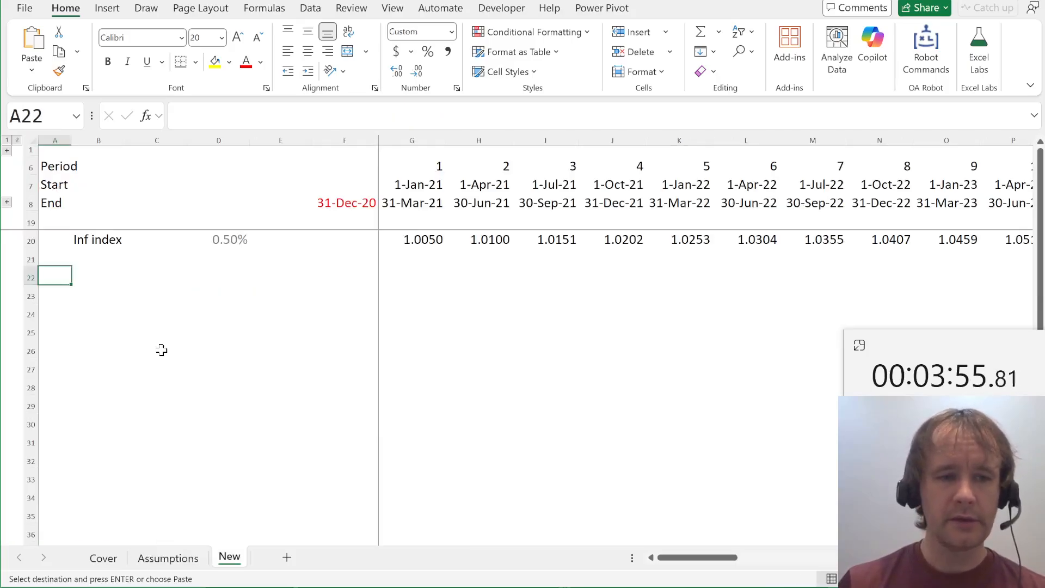
Enter the hotel counter formula =MAX(A$1:A21)+1 in cell A22
type("=max")
key("Tab")
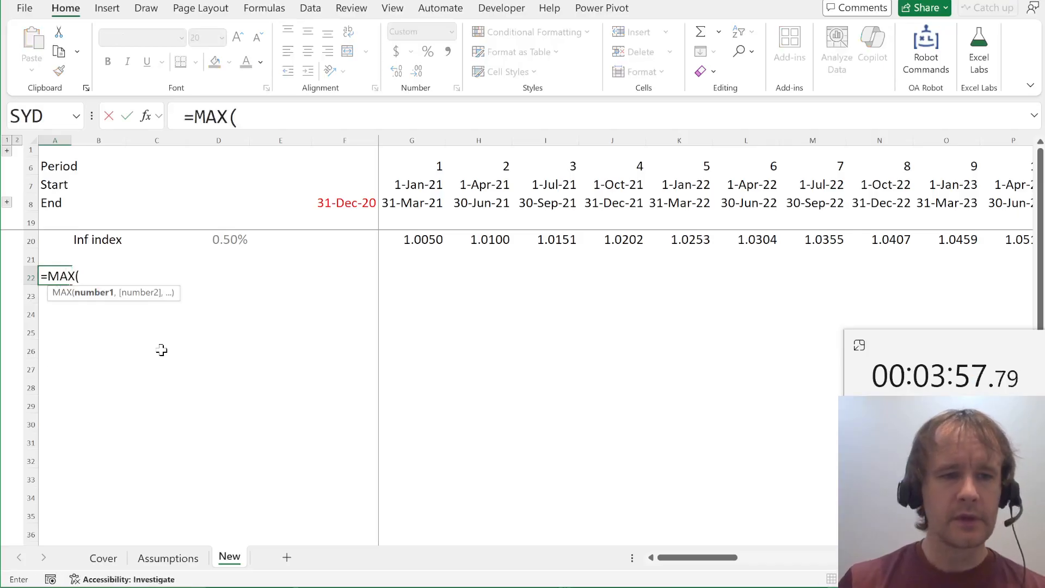
key("Up")
key("ctrl+shift+Up")
key("ctrl+shift+Up")
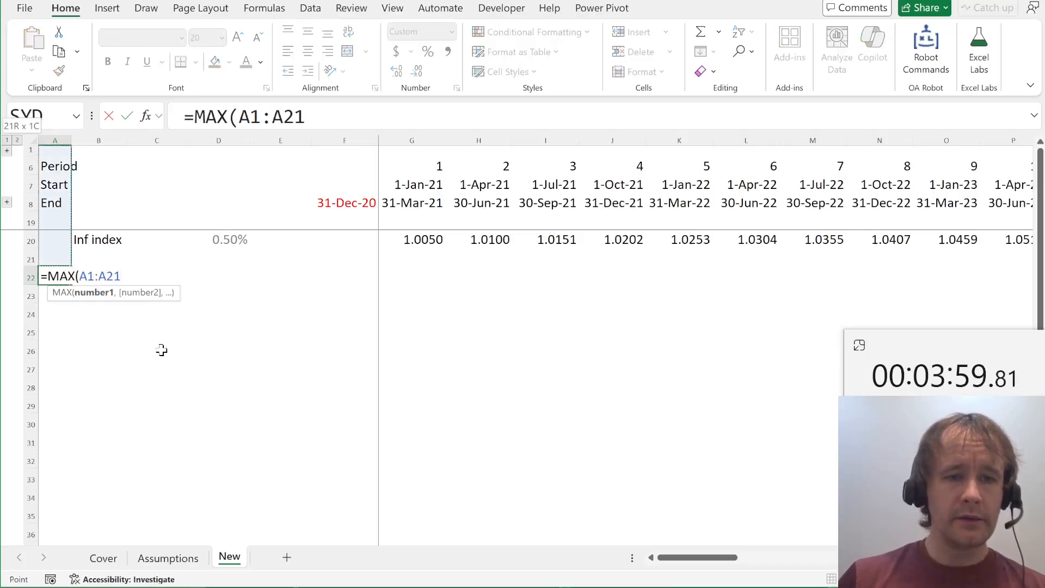
left_click(88, 276)
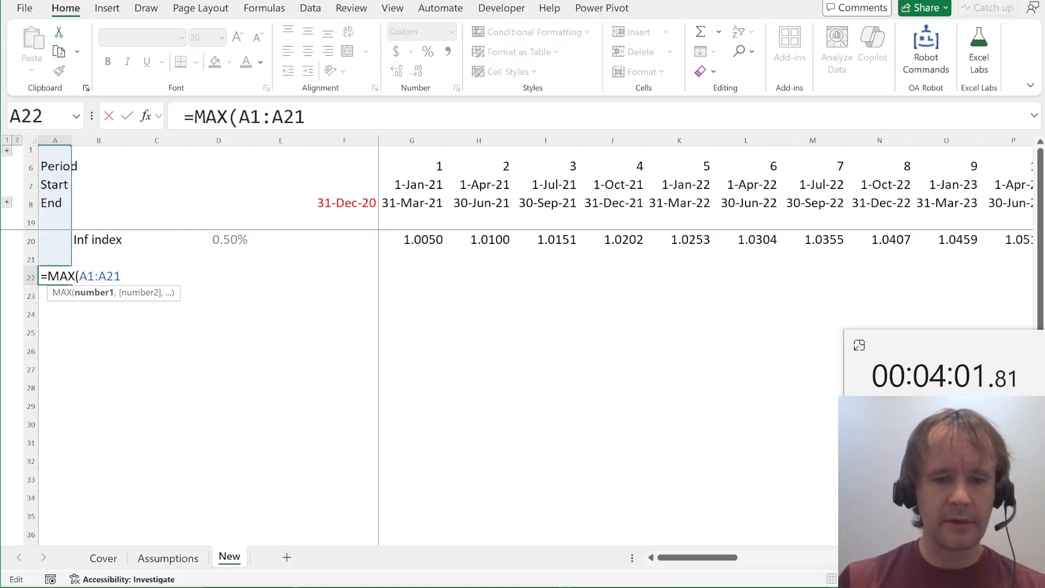
type("$")
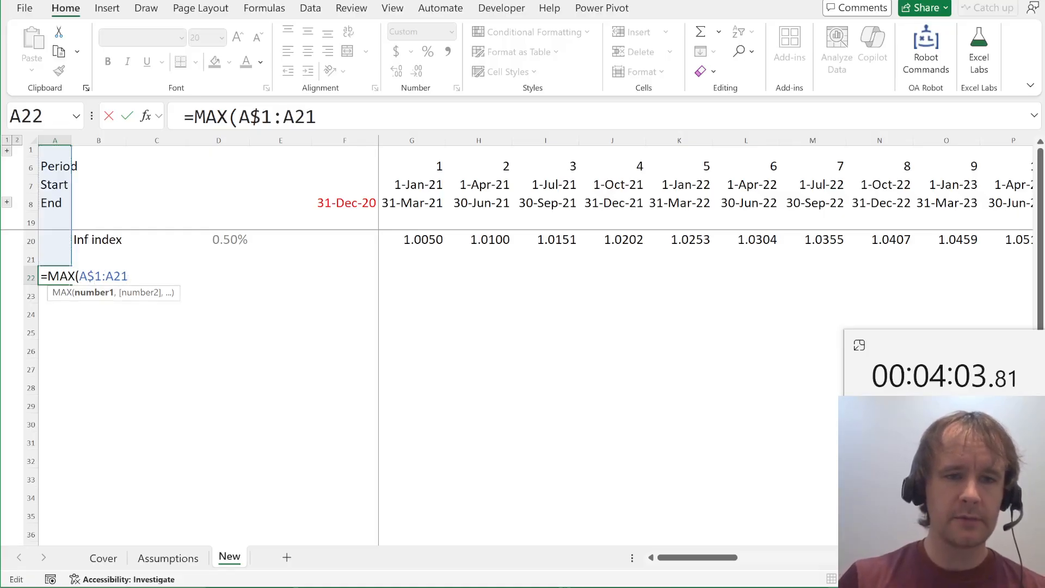
type(")+1")
key("Return")
key("Up")
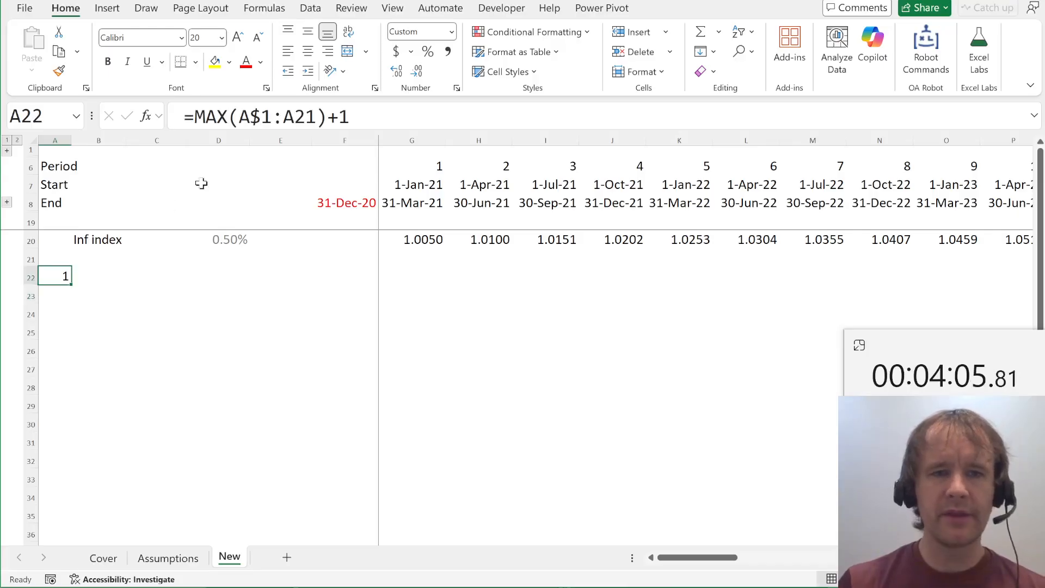
Label cell C22 on the New sheet "Hotel"
key("Right")
key("Right")
key("Left")
key("Right")
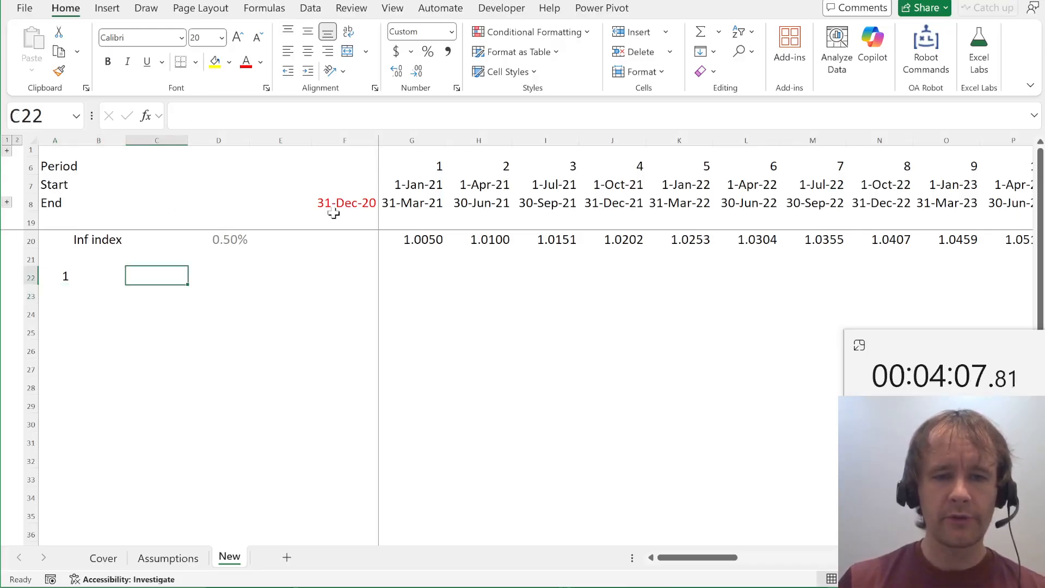
key("Right")
key("Right")
key("Right")
key("Left")
key("Left")
key("Left")
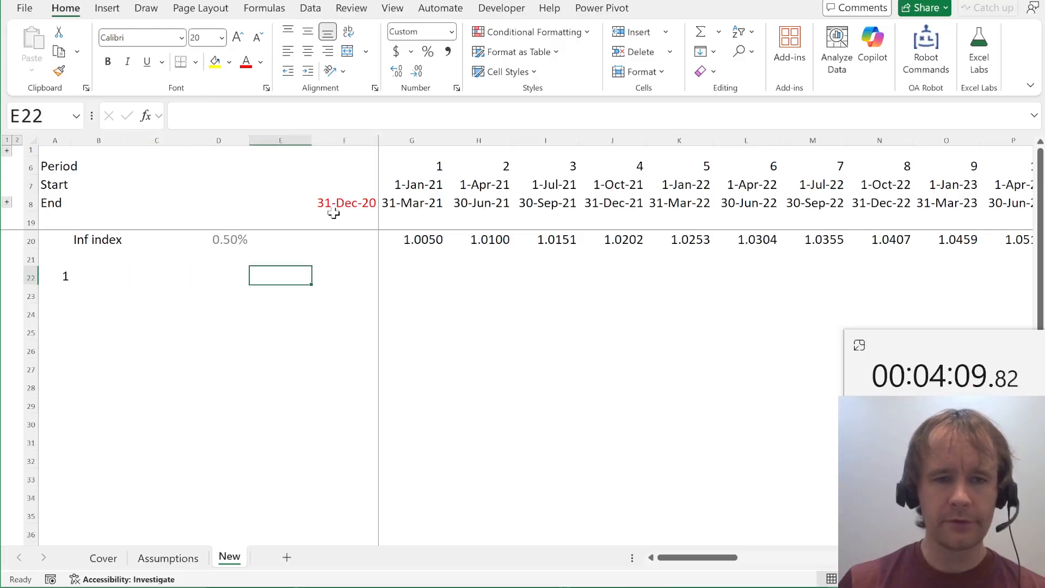
key("ctrl+Page_Up")
key("ctrl+Page_Down")
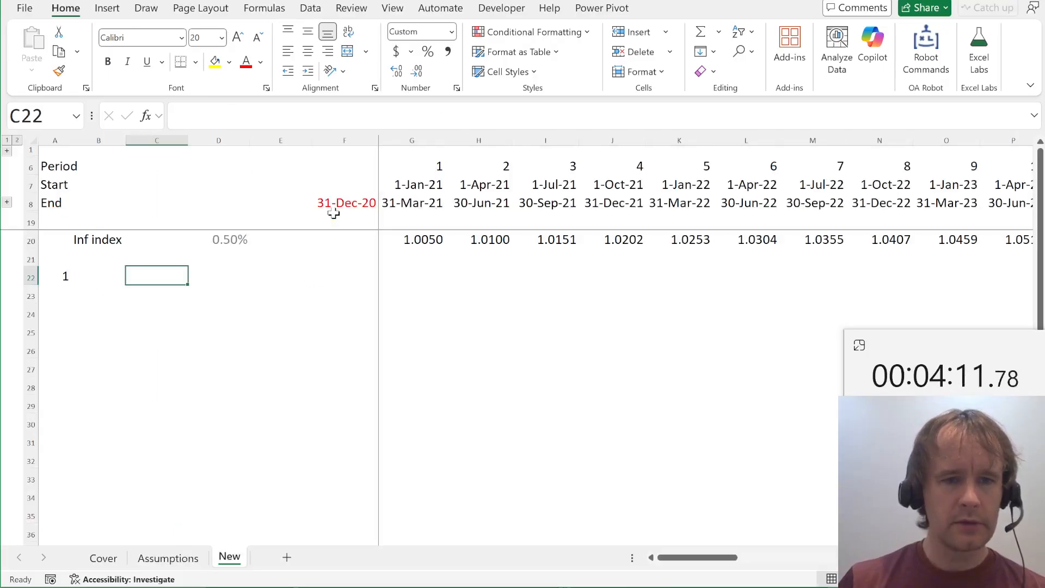
type("Hotel")
key("Return")
Look up the hotel name in C23 with =INDEX(Assumptions!$B$43:$B$63,A22)
type("=INDEX(")
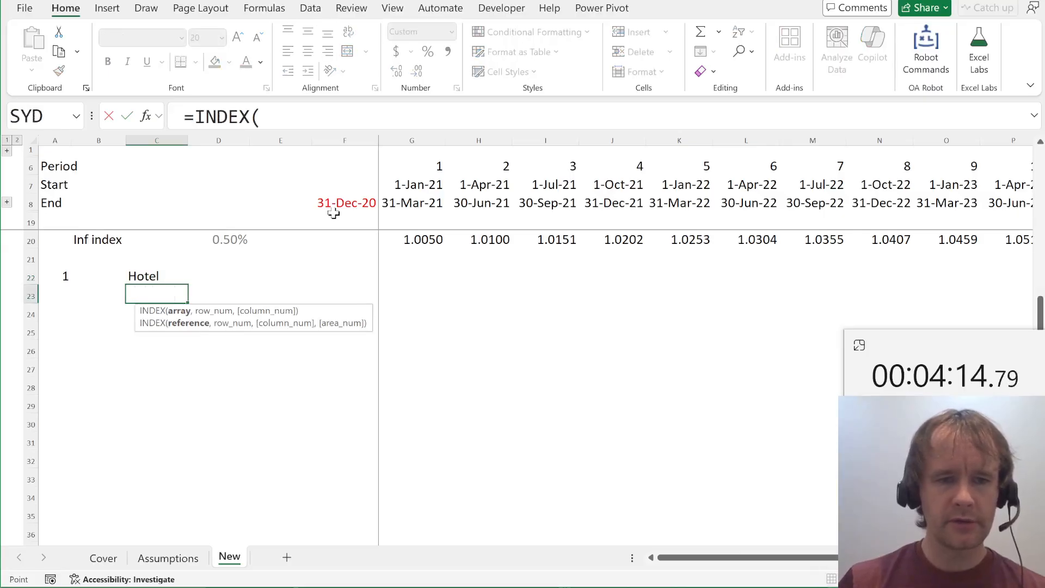
key("ctrl+Page_Up")
left_click(117, 297)
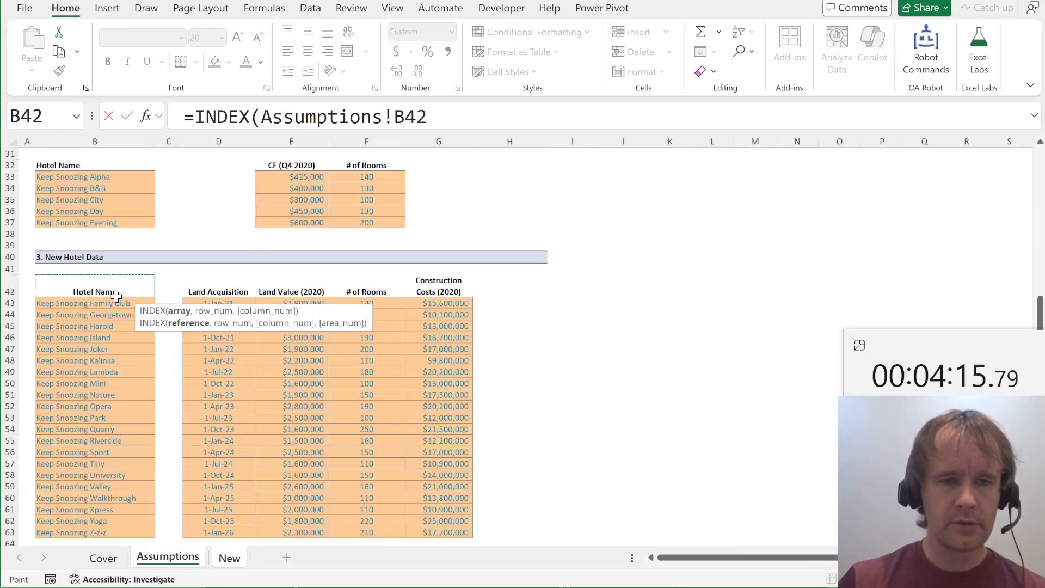
key("Down")
key("ctrl+shift+Down")
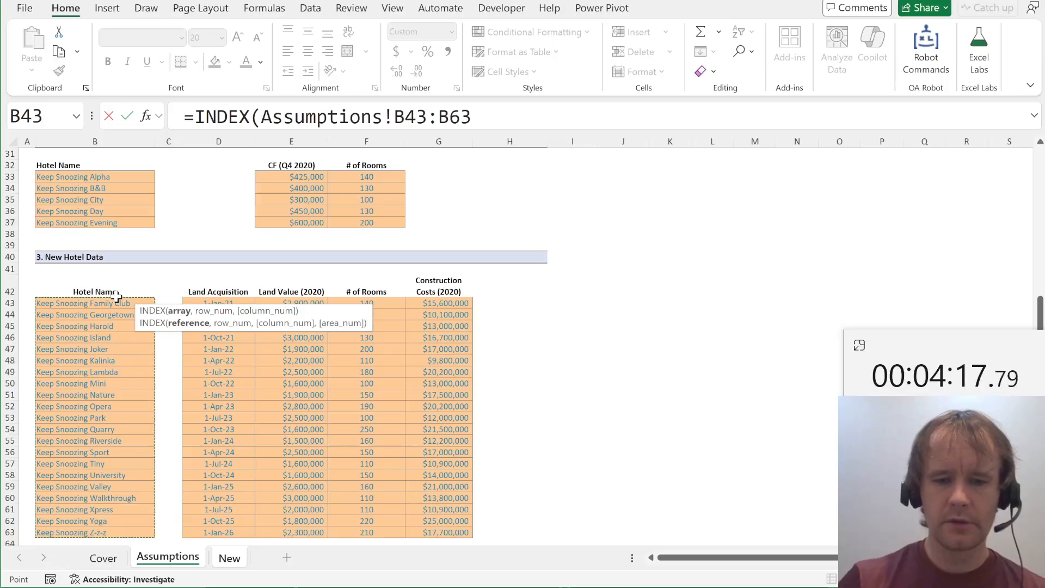
key("F4")
type(",")
key("ctrl+Page_Down")
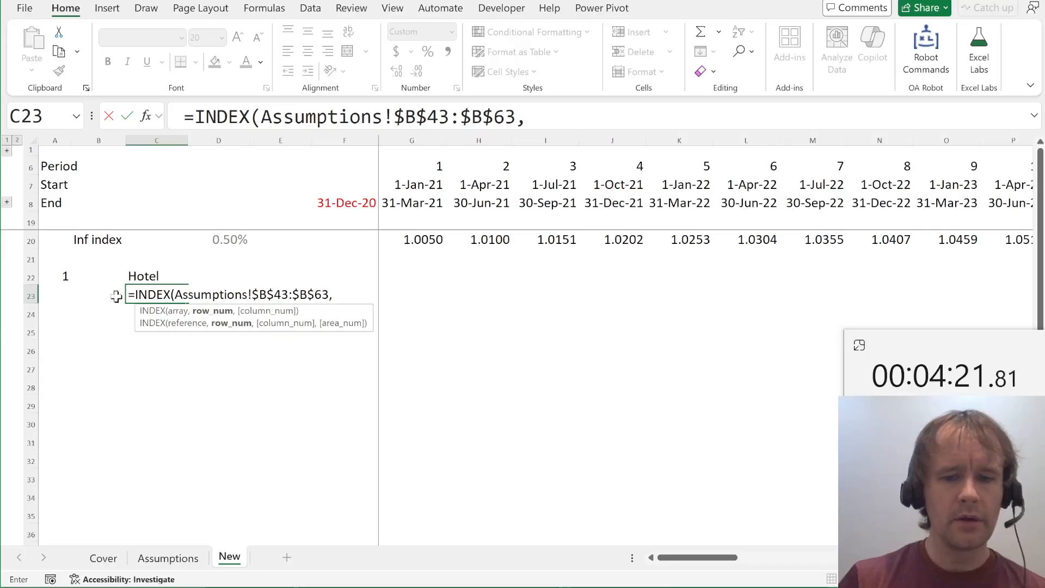
type("A22)")
key("Return")
key("Up")
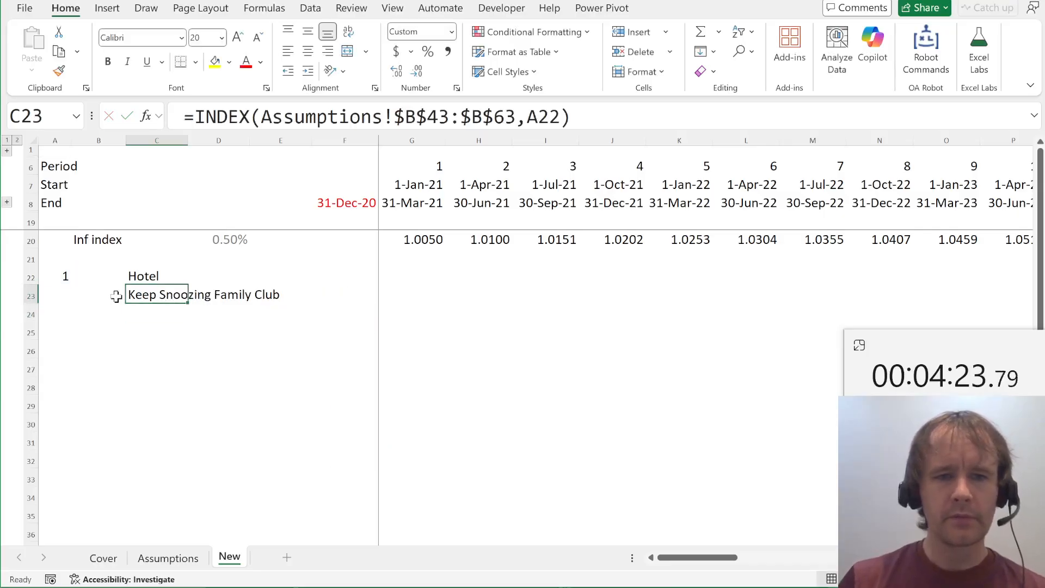
Copy the four new hotel data headings from Assumptions D42:G42 and paste them unformatted into the New sheet starting at F22
key("Up")
key("Right")
key("Right")
key("Right")
key("ctrl+Page_Up")
key("Right")
key("Right")
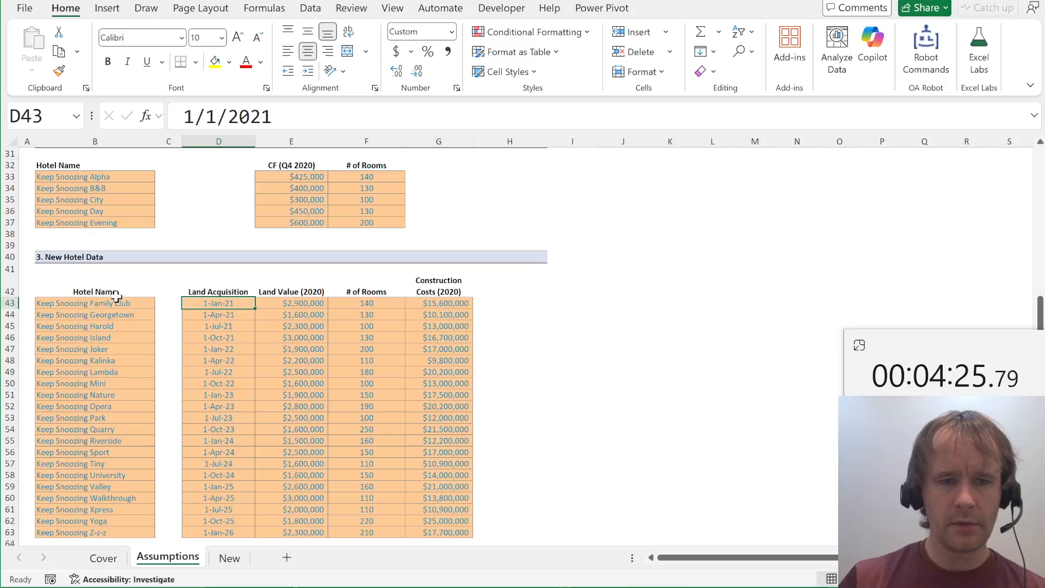
key("Up")
key("ctrl+shift+Right")
key("ctrl+c")
key("ctrl+Page_Down")
key("alt")
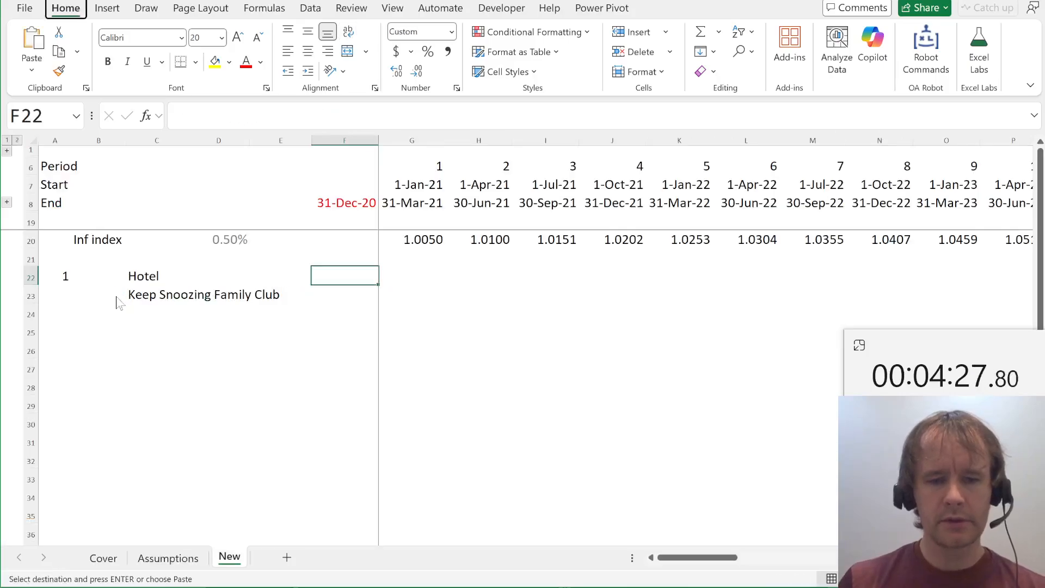
key("ctrl+v")
key("Down")
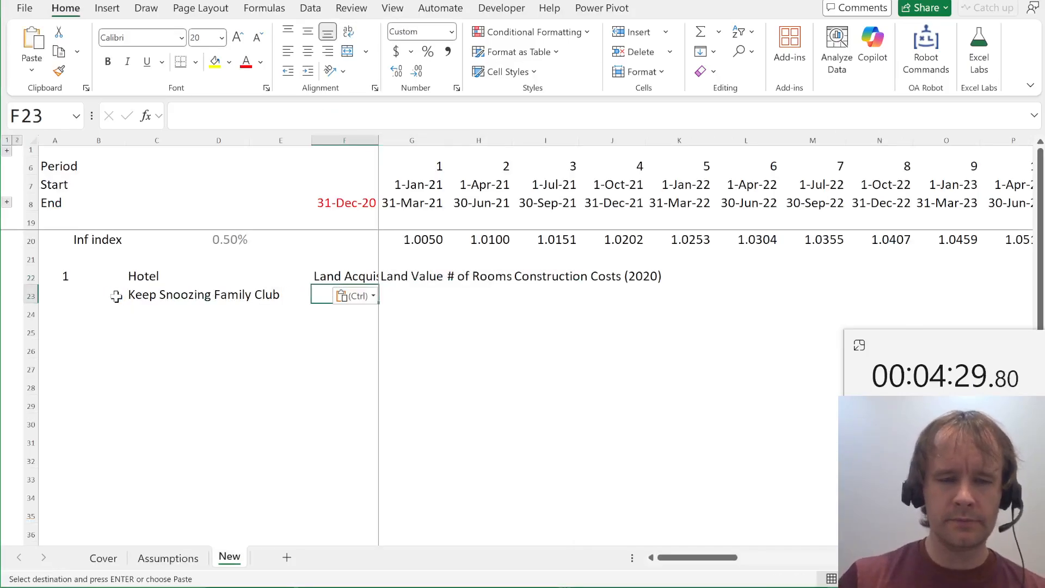
Link Assumptions D43:G63 into the New sheet at F23 with the Paste Assumption Link command
key("ctrl+Page_Up")
key("Down")
key("ctrl+shift+Down")
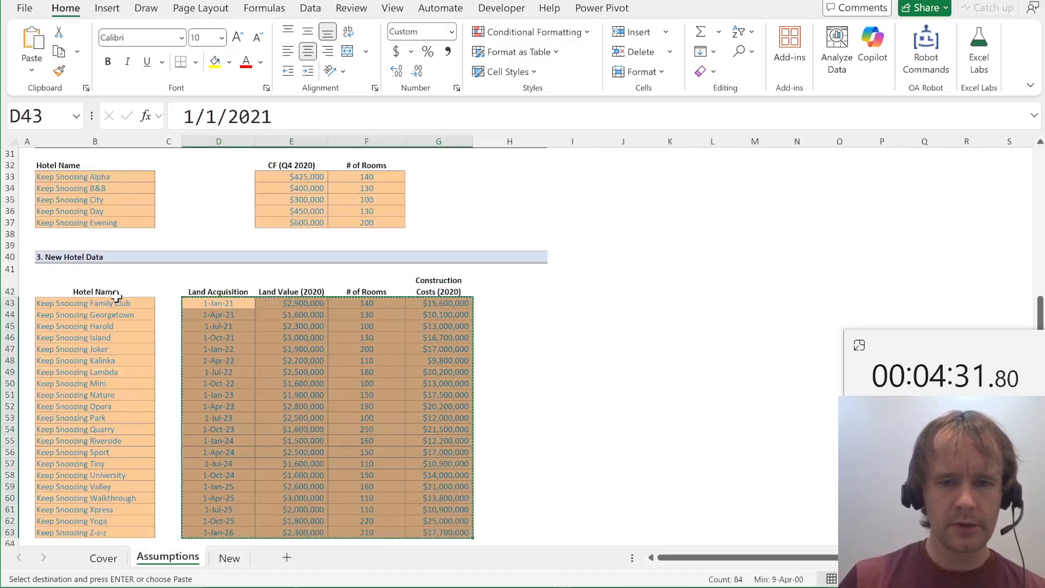
key("ctrl+c")
key("ctrl+Page_Down")
key("ctrl+shift+space")
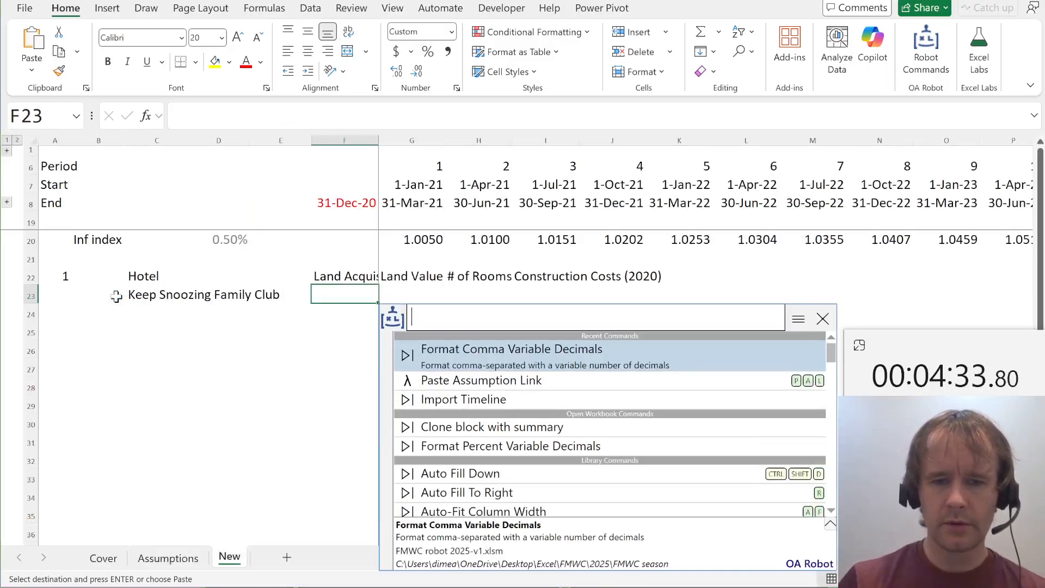
type("pal")
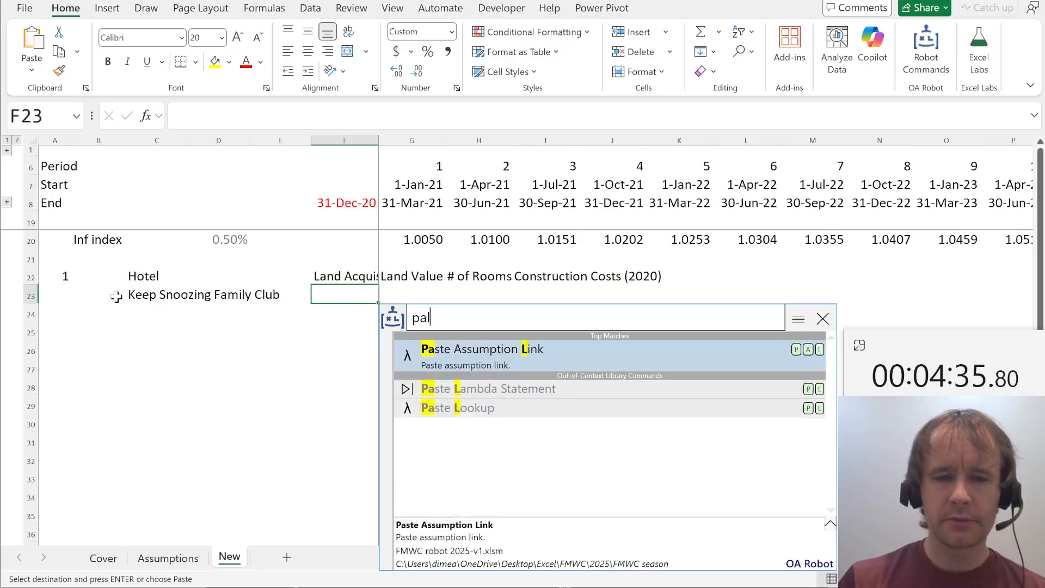
key("Return")
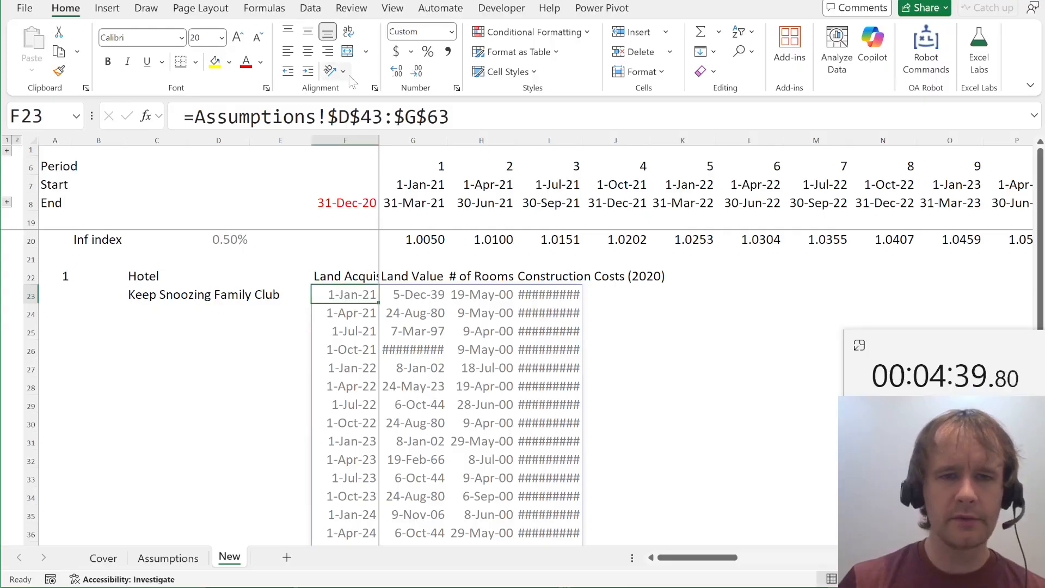
left_click(338, 117)
left_click(195, 117)
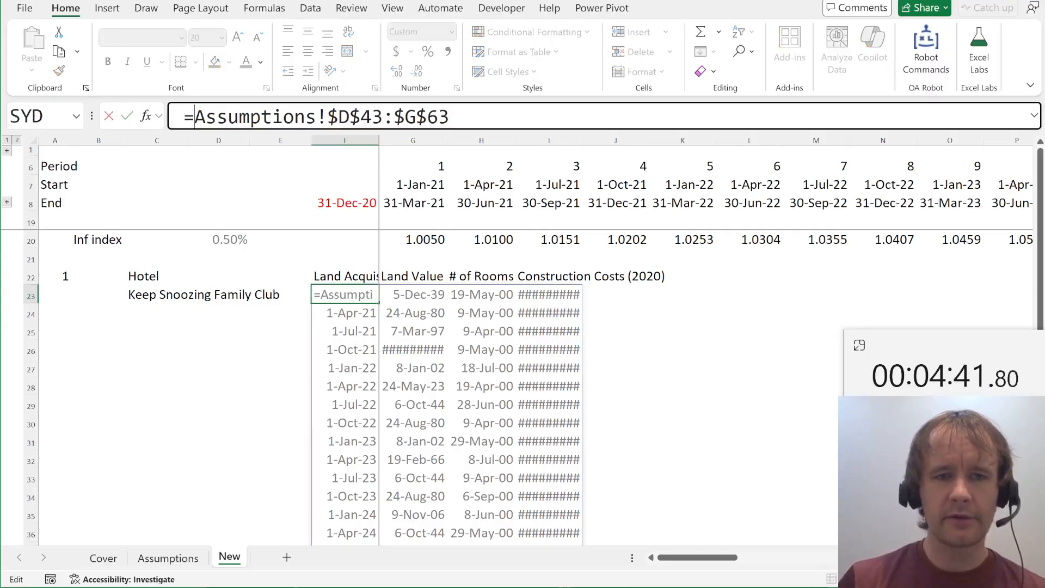
key("Escape")
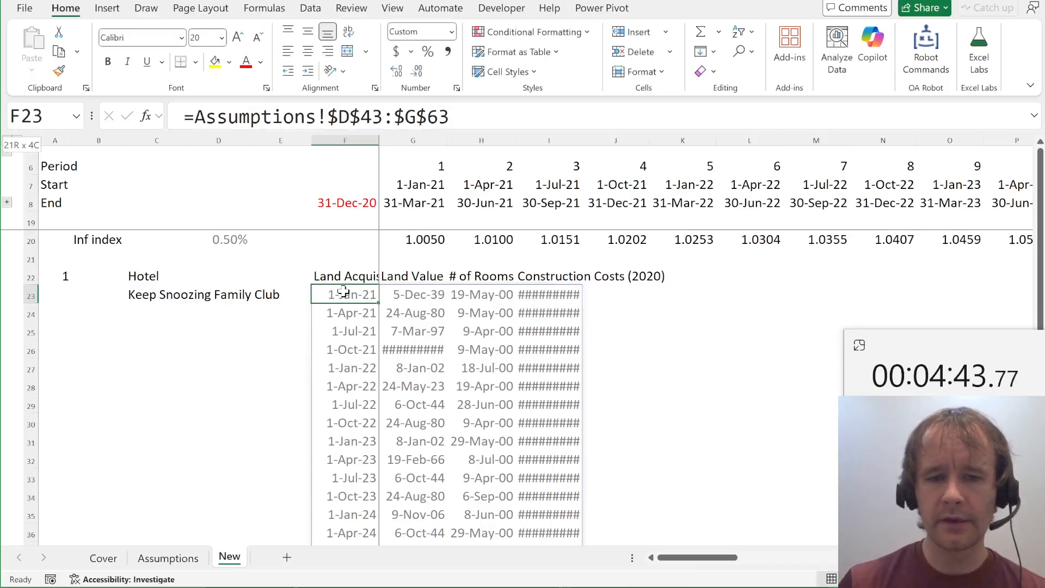
Select the linked hotel data block from F23 and jump to its source range on the Assumptions sheet
key("ctrl+shift+Down")
key("ctrl+shift+Right")
key("shift+BackSpace")
key("ctrl+bracketleft")
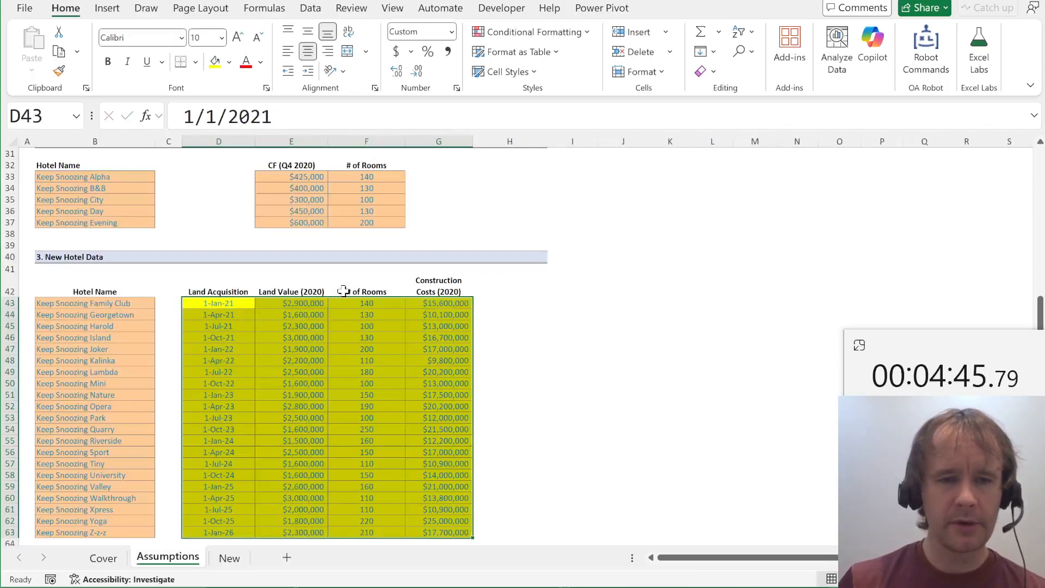
Apply the number formats of the first new hotel's row, Assumptions D43:G43, to F24:I24 and F23:I23 on the New sheet
left_click(221, 303)
key("Right")
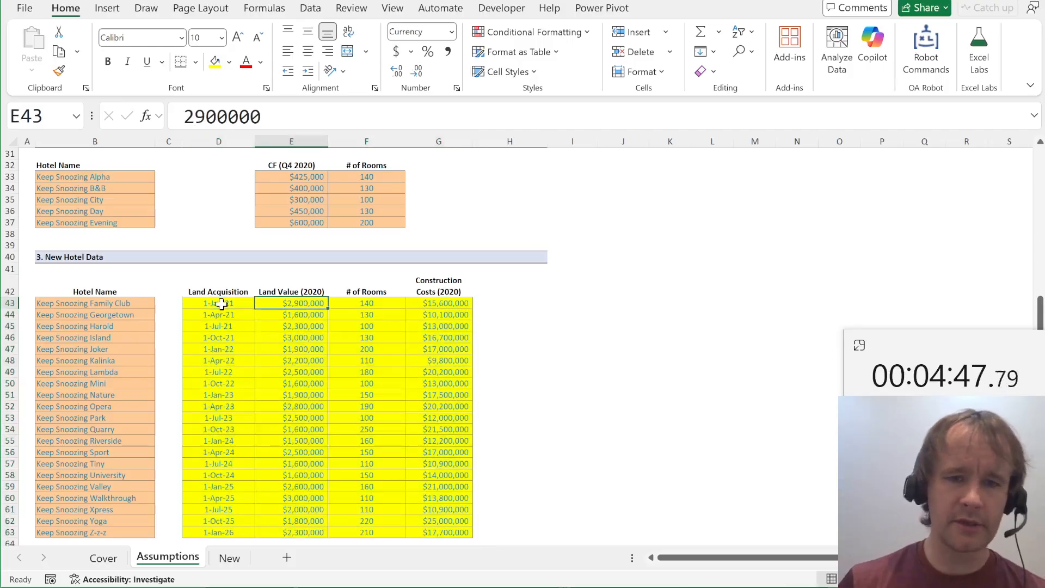
key("ctrl+shift+Right")
left_click(220, 303)
key("ctrl+shift+Right")
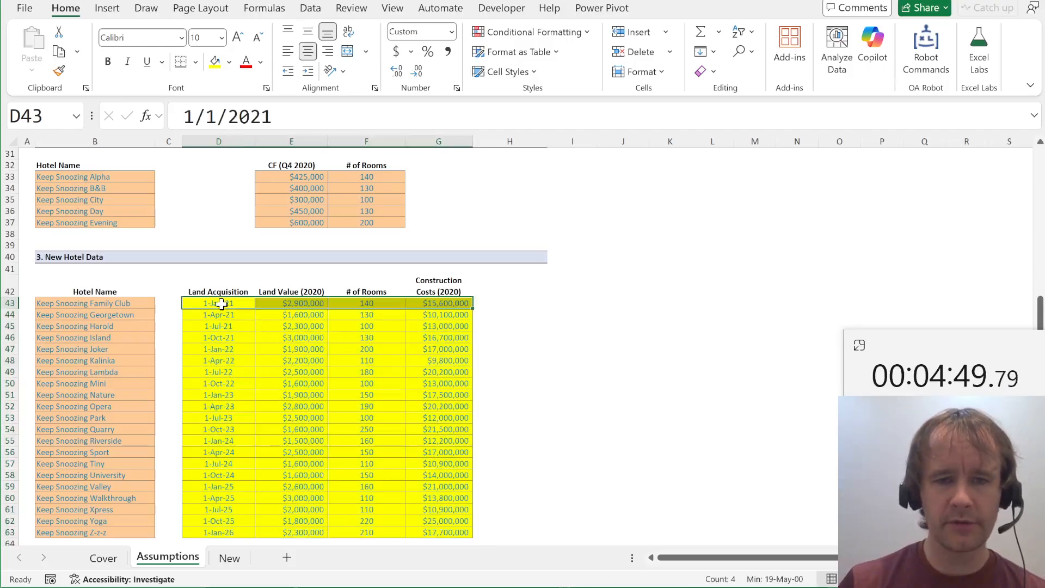
key("ctrl+c")
key("ctrl+Page_Down")
key("Down")
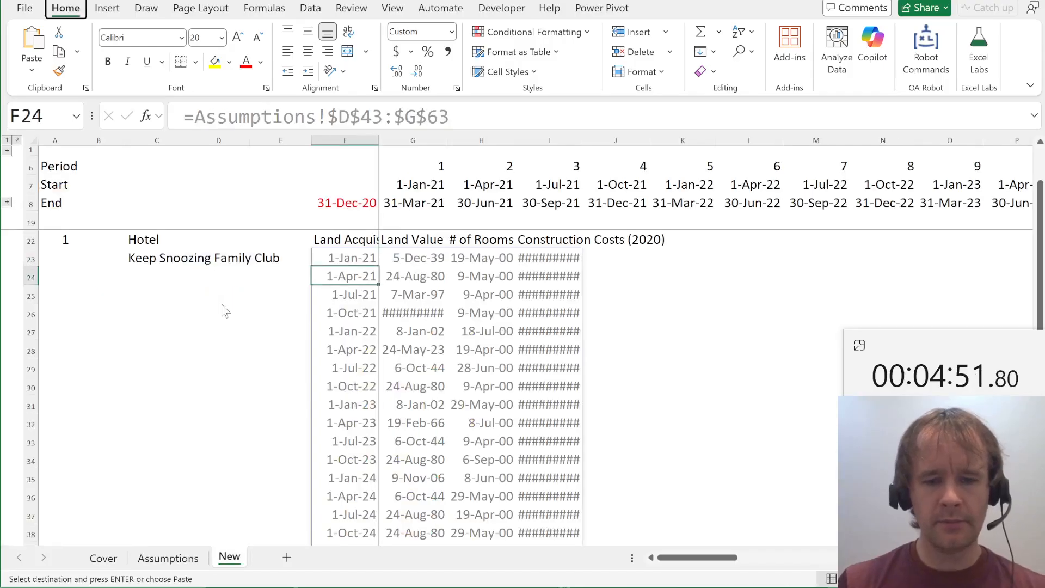
key("ctrl+alt+v")
key("alt+u")
key("Return")
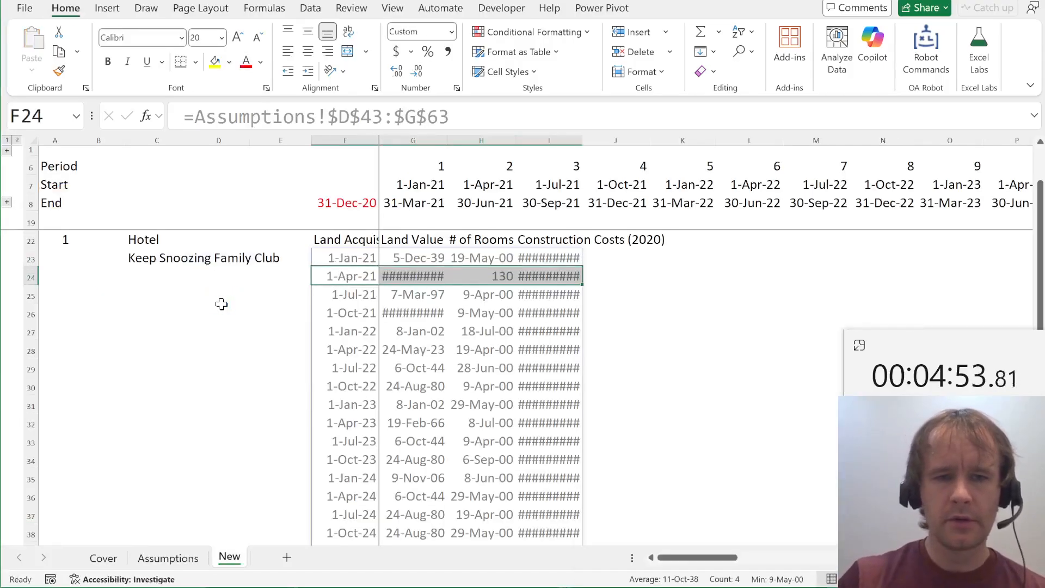
key("Up")
key("ctrl+v")
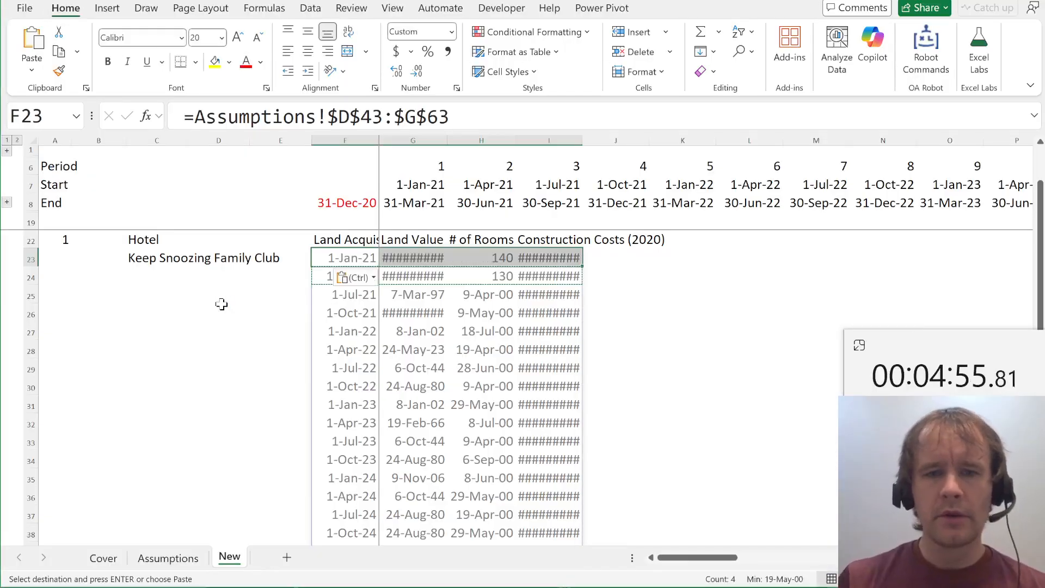
Autofit the widths of columns G and I to the land value and construction cost amounts in row 23
key("Right")
key("alt+h")
key("o")
key("i")
key("Right")
key("Right")
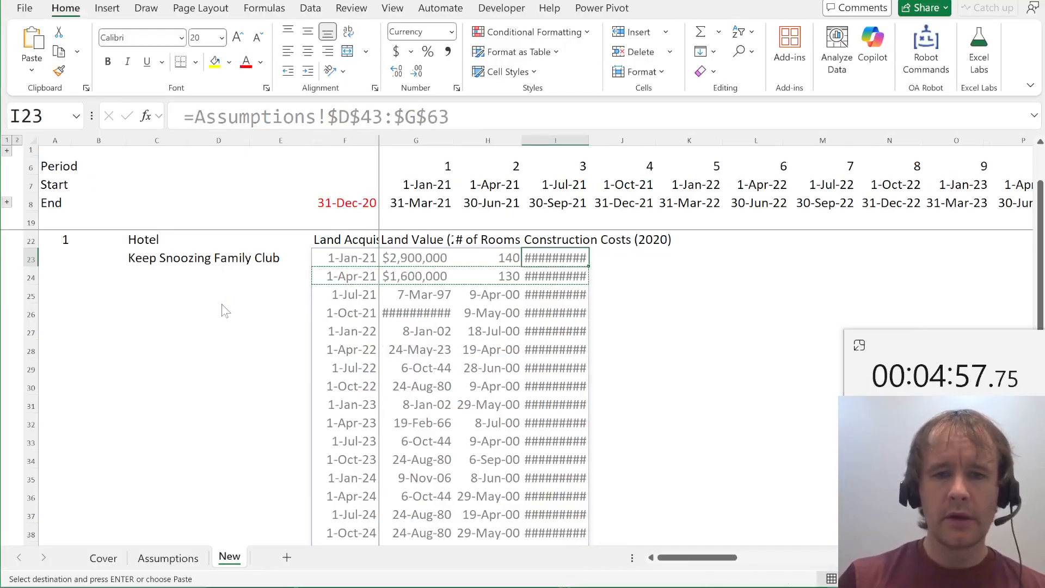
key("alt+h")
key("o")
key("i")
Fill the new hotel names in Assumptions B43:B63 yellow to mark them as used
key("ctrl+Page_Up")
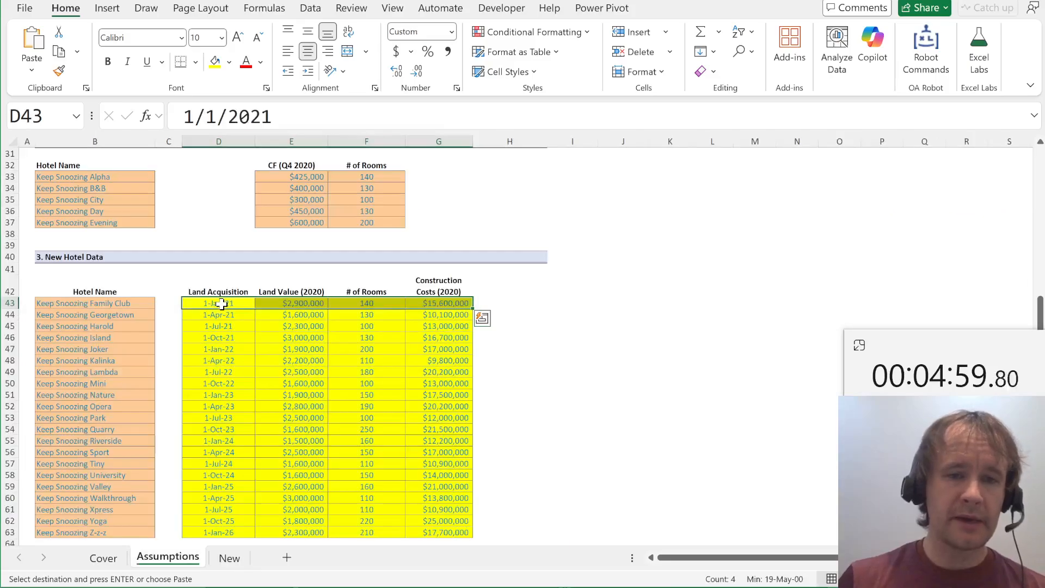
left_click(223, 303)
key("ctrl+shift+Down")
key("ctrl+shift+Right")
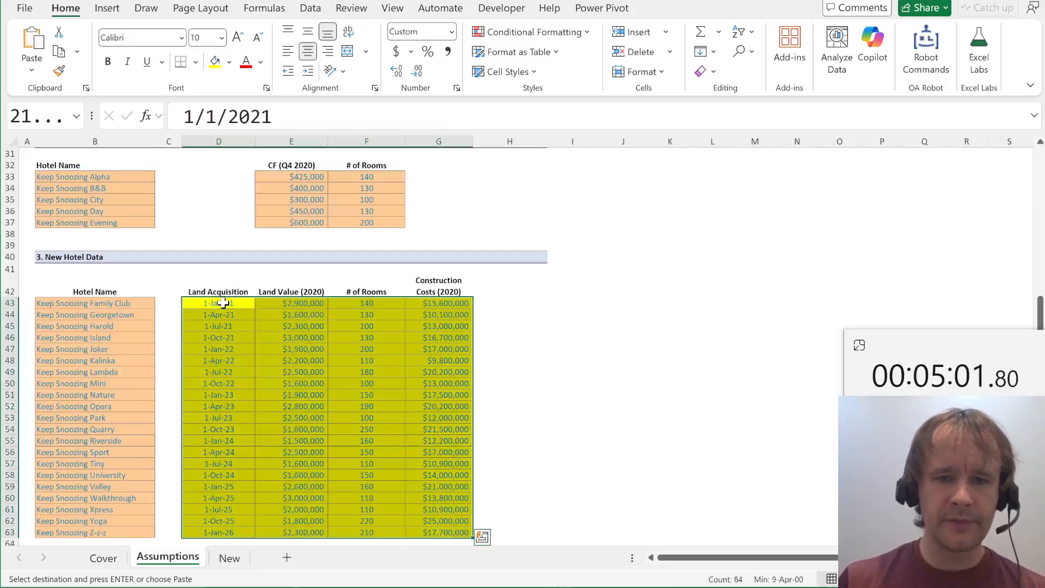
key("ctrl+Left")
key("ctrl+shift+Down")
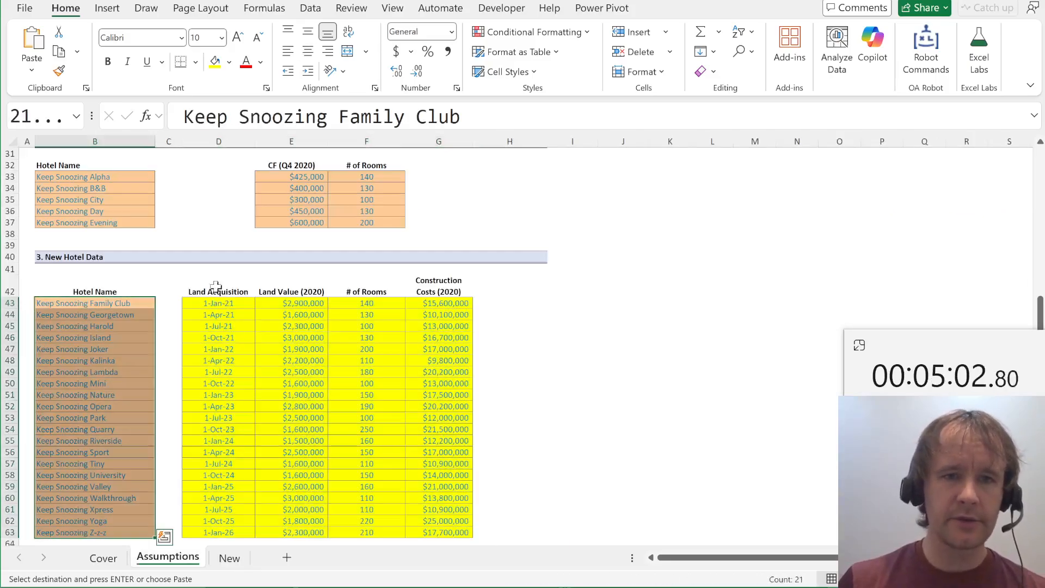
left_click(215, 65)
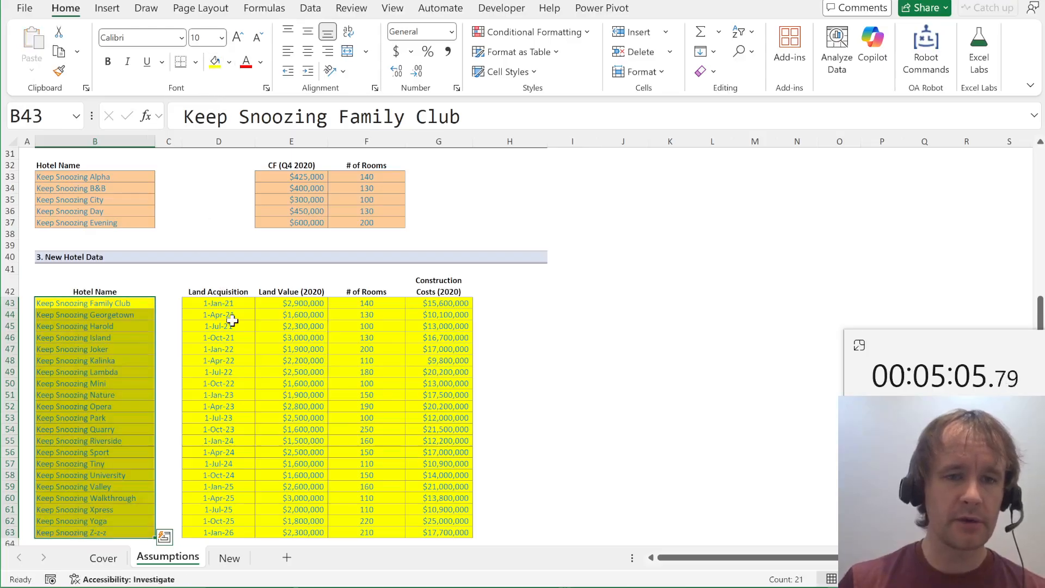
Review the general, construction, loan and new hotel inputs on the Assumptions sheet
scroll(233, 320, "up", 10)
scroll(231, 320, "down", 2)
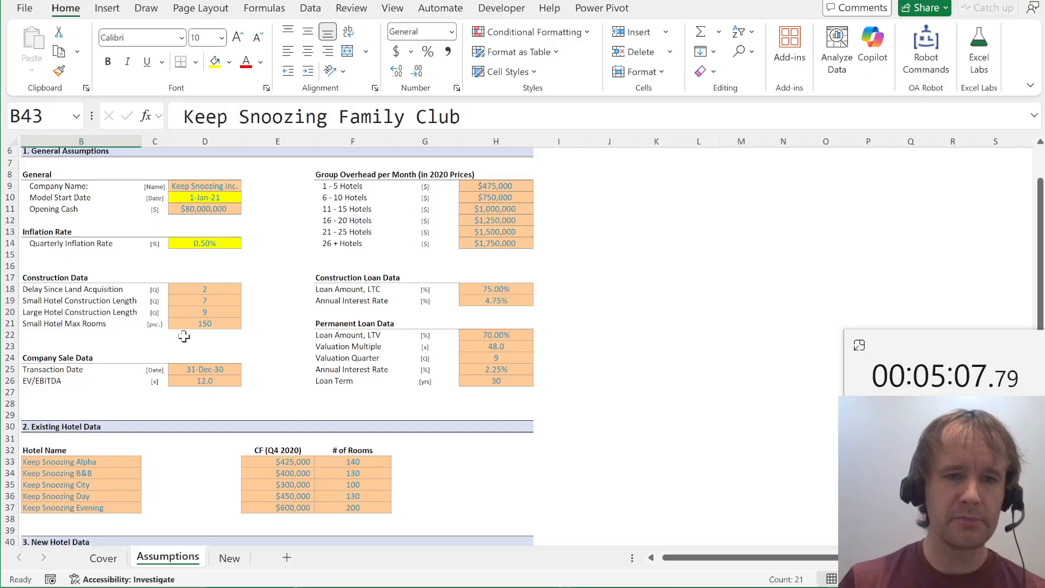
scroll(183, 335, "down", 15)
scroll(184, 336, "up", 4)
scroll(183, 333, "up", 1)
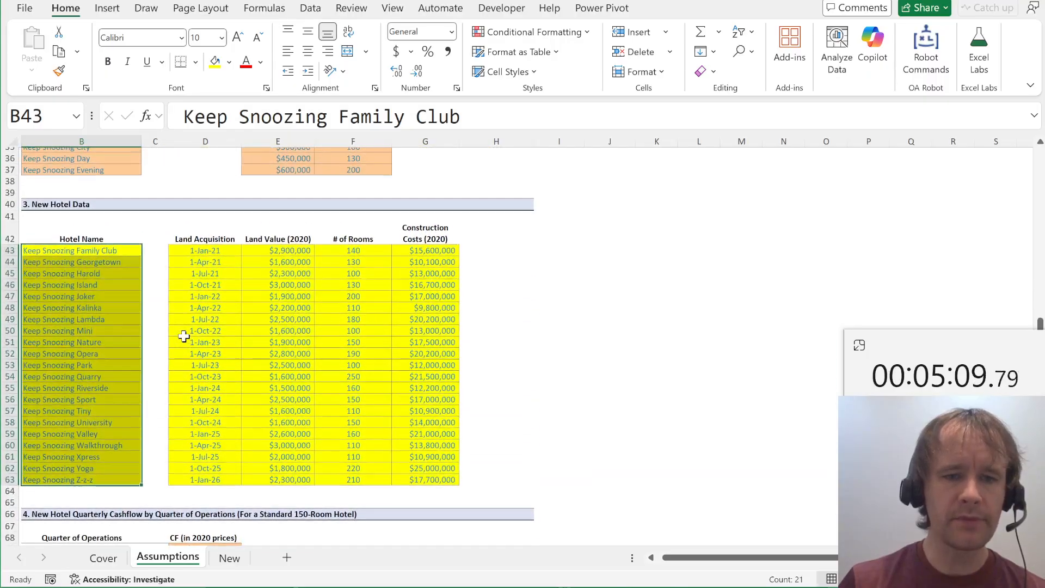
Wrap the F23 range reference on the New sheet in INDEX with row number A22 and column number 0
key("ctrl+Page_Down")
left_click(347, 255)
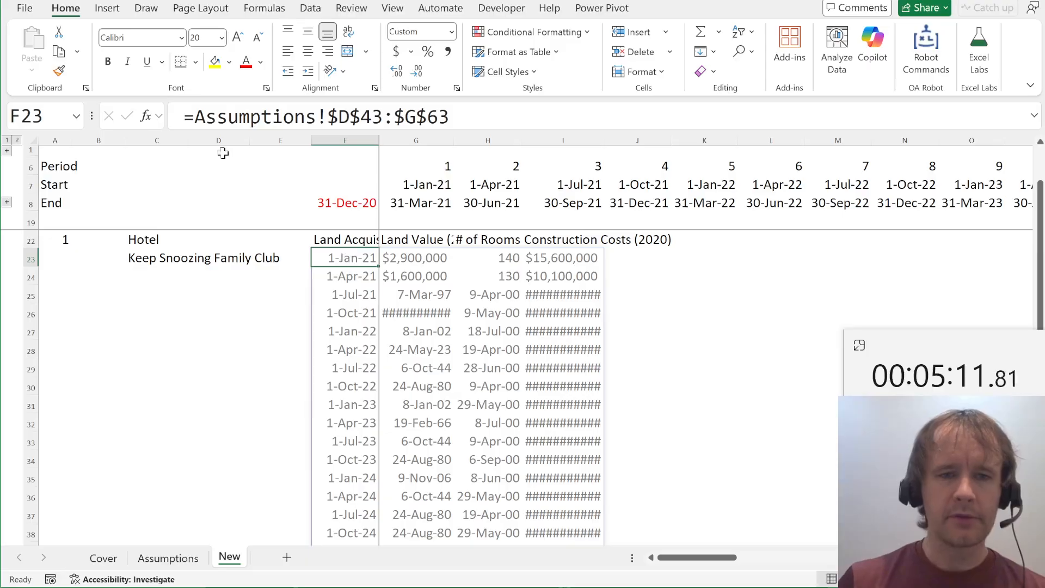
left_click(194, 116)
type("ind")
key("Tab")
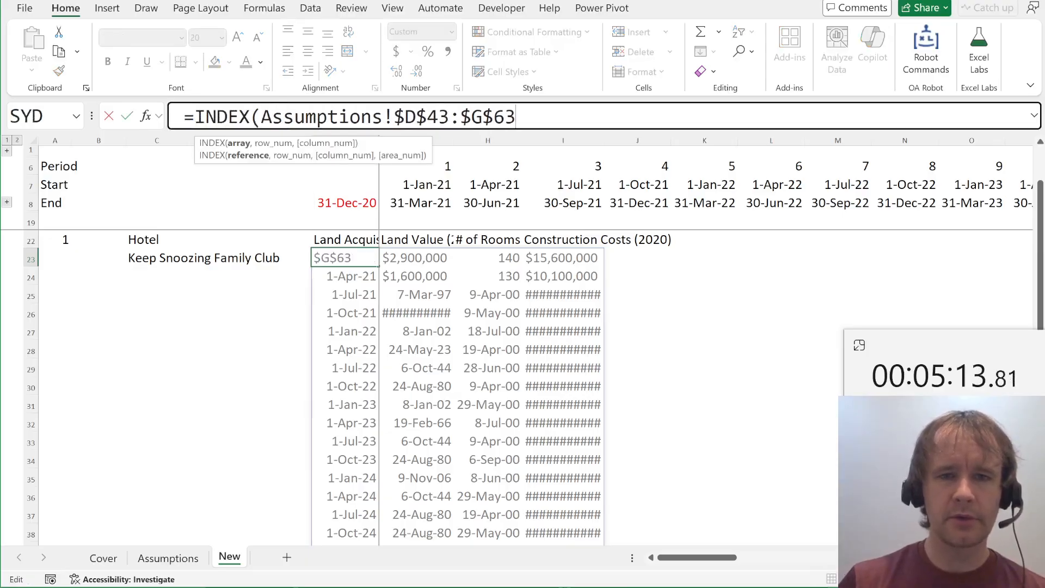
key("End")
type(",")
left_click(58, 243)
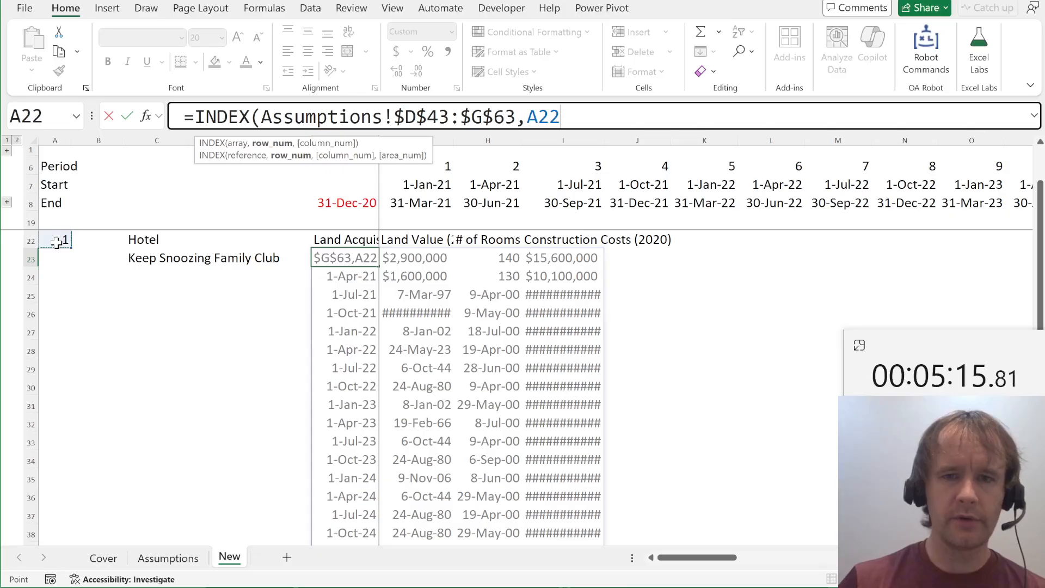
type(",0)")
key("Return")
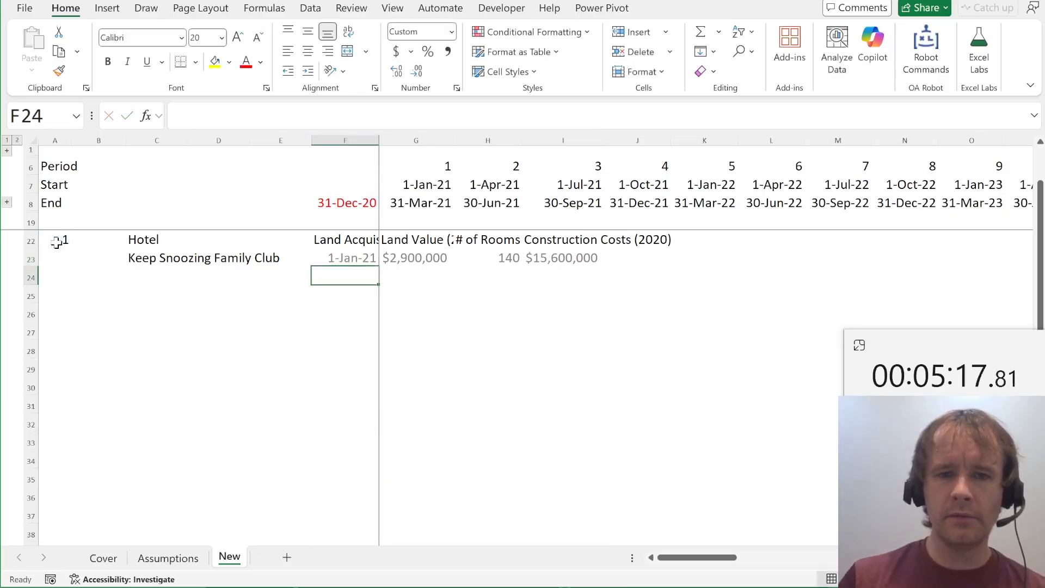
key("Up")
key("Right")
key("Right")
key("Right")
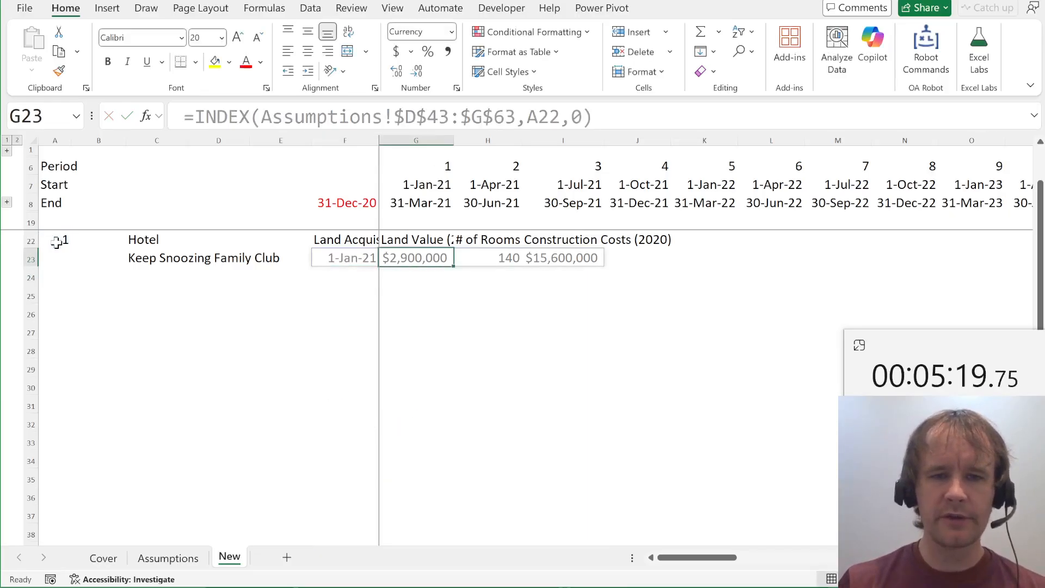
key("Right")
key("Right")
key("Left")
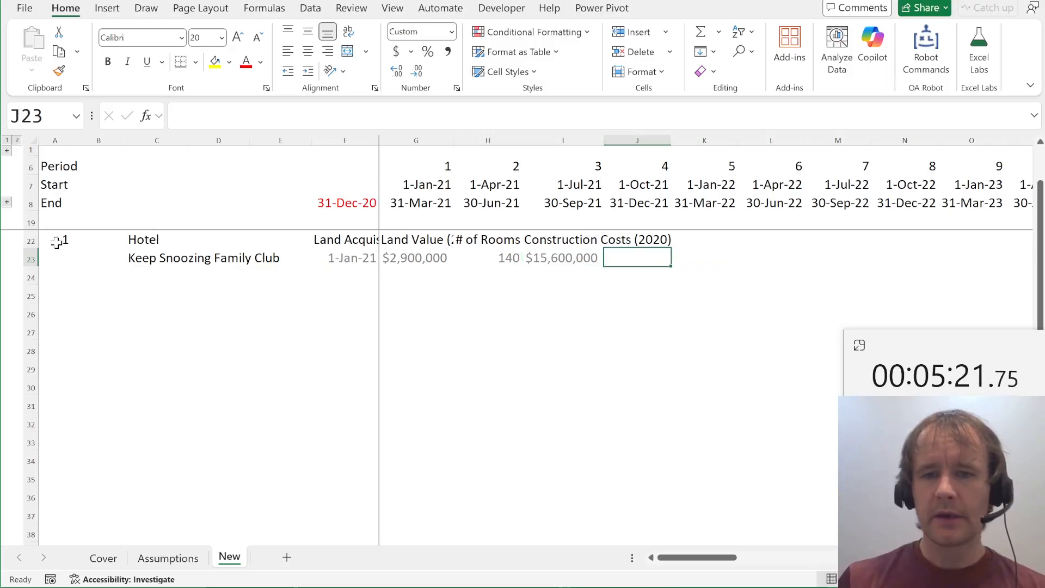
Try to move the land value, rooms and construction cost block G22:I23 one column over to H22:J23
key("Up")
key("Left")
key("Left")
key("Left")
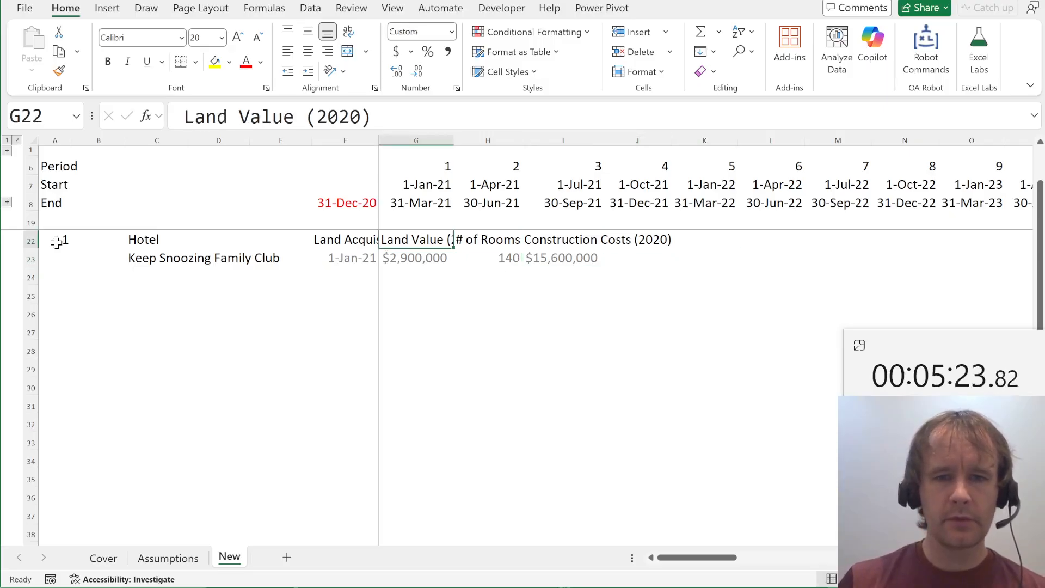
key("Left")
key("Right")
key("shift+Right")
key("shift+Right")
key("shift+Down")
key("ctrl+c")
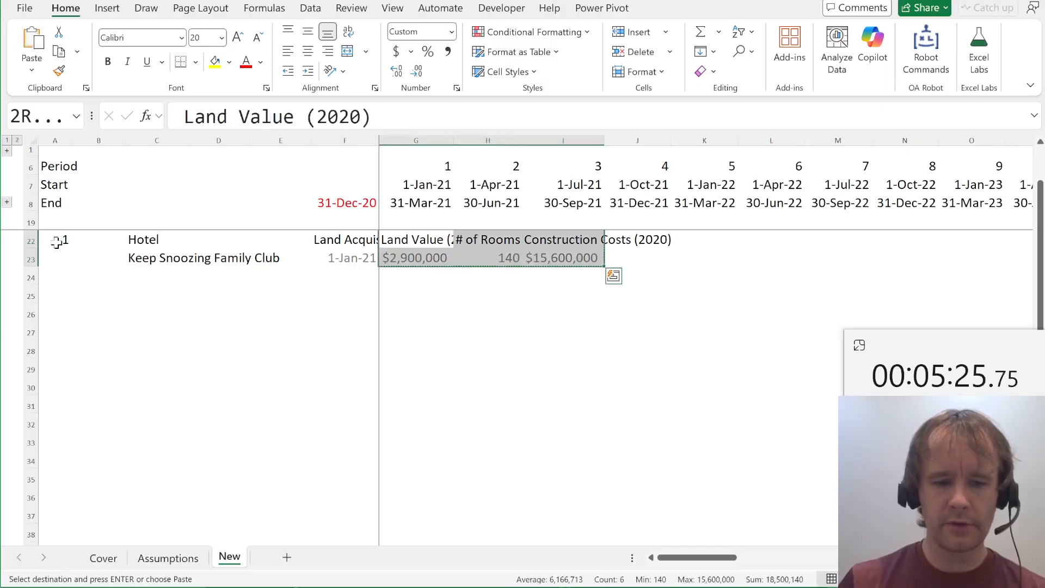
key("Right")
key("ctrl+v")
key("Right")
key("Right")
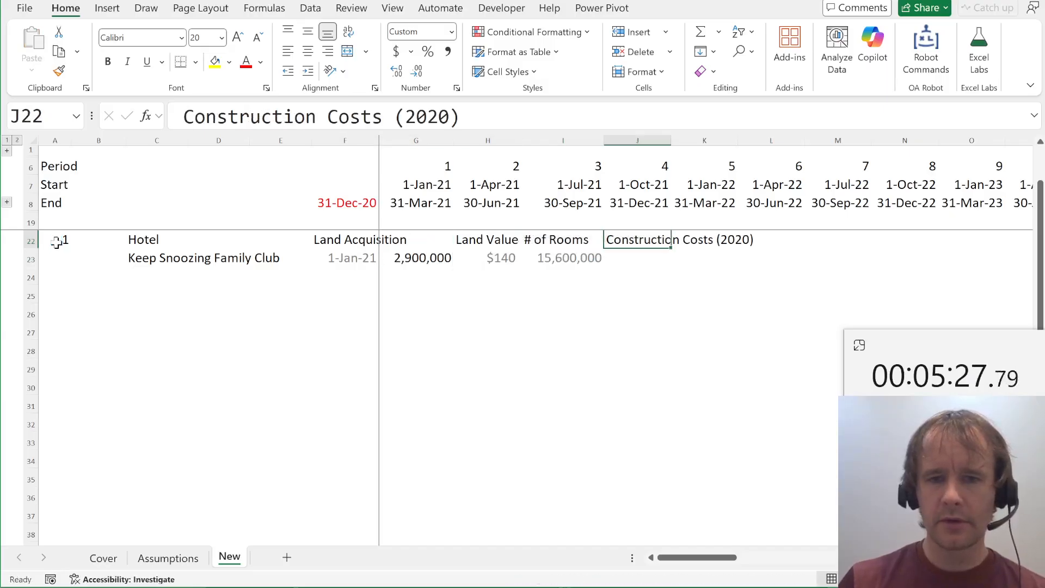
key("Left")
key("Right")
key("Left")
key("Down")
key("shift+Left")
key("shift+Left")
key("shift+Left")
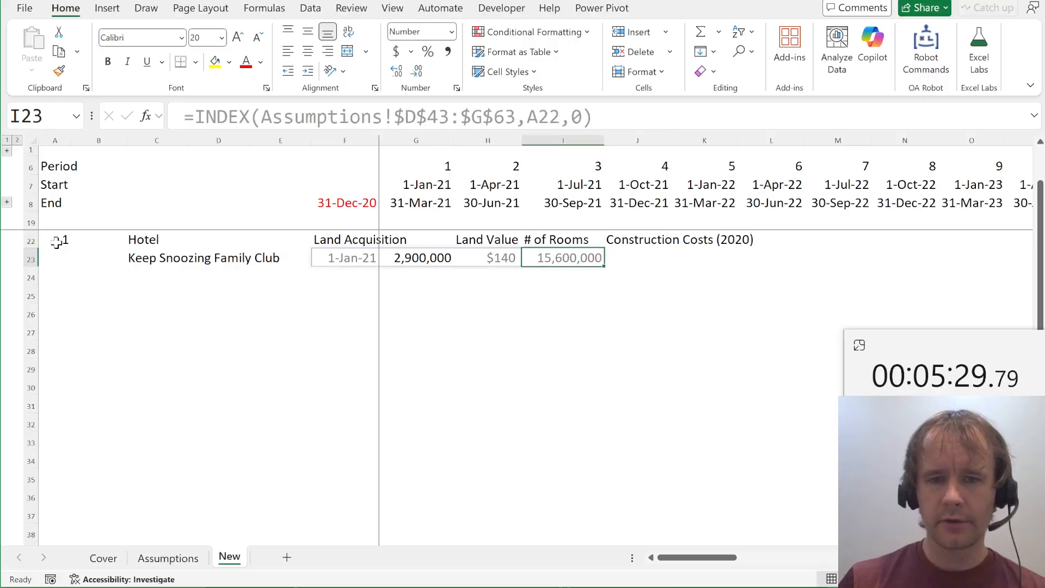
key("shift+Tab")
key("shift+Tab")
key("shift+Tab")
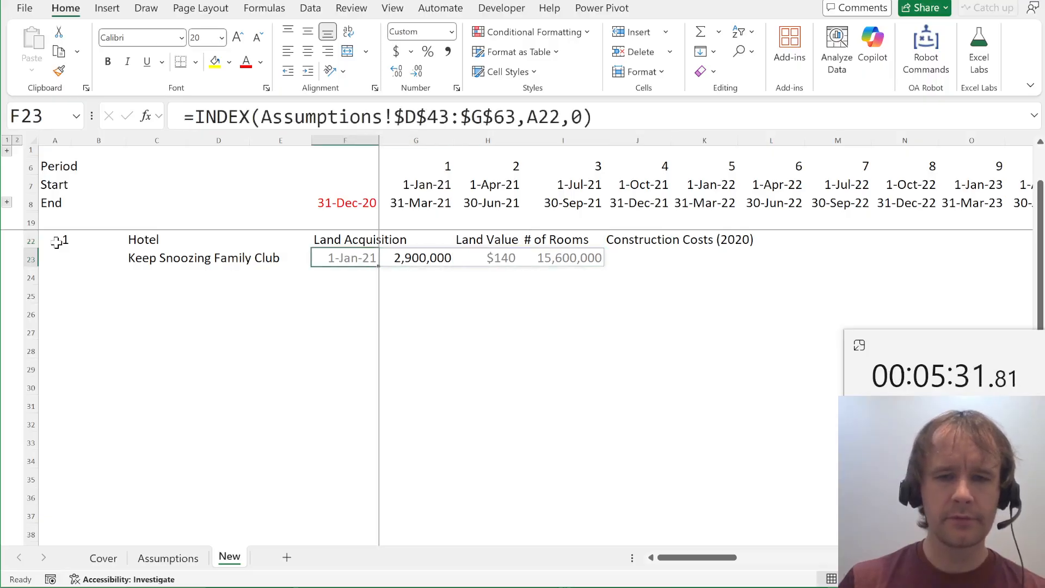
Undo the last move of the hotel data block G22:I23
key("ctrl+z")
key("Left")
key("Left")
key("Down")
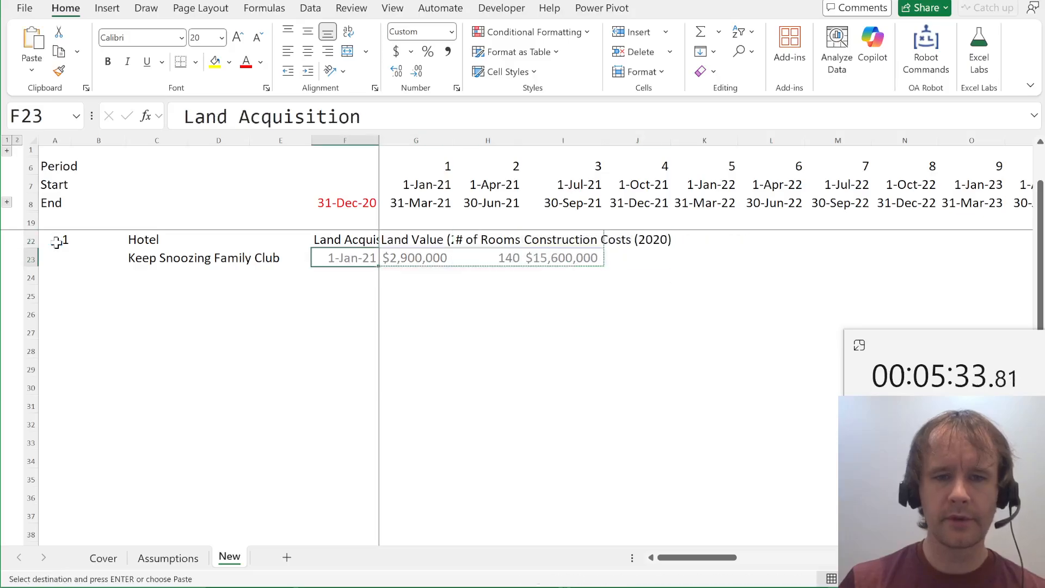
Autofit the width of column G to the Land Value (2020) header in G22
key("Up")
key("Right")
key("alt+h")
key("o")
key("i")
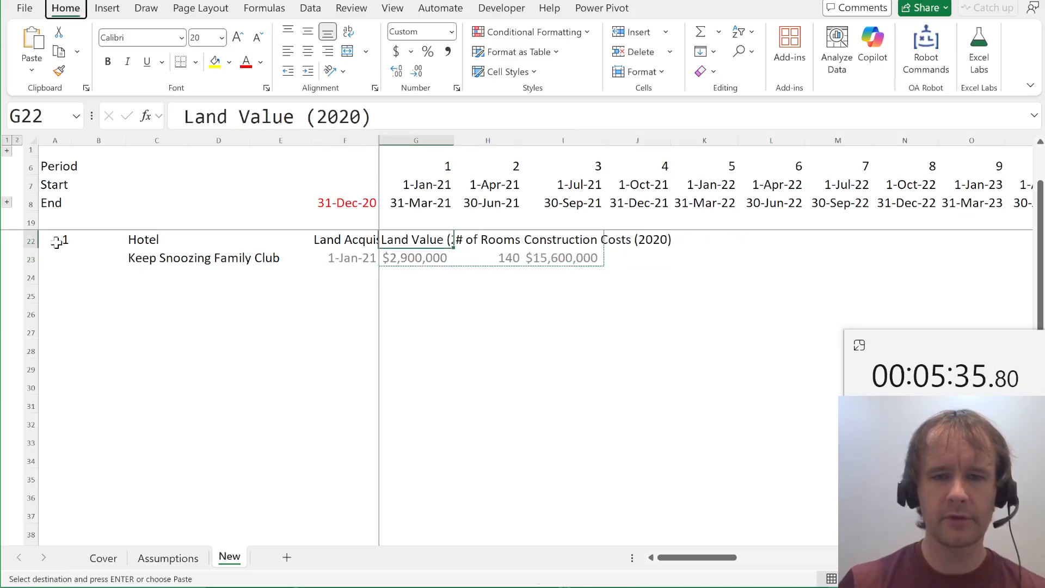
key("Right")
key("Right")
key("alt")
key("alt")
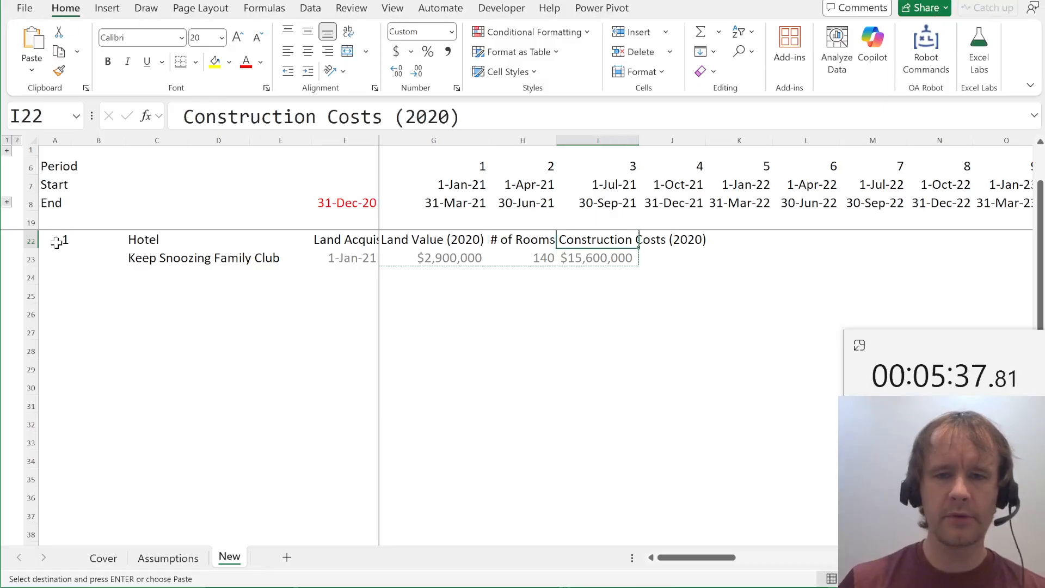
Check the new hotel development rules in the case PDF, and label C25 Land cost and C26 Construction cost on the New sheet
key("Down")
key("Right")
key("Right")
key("alt+Tab")
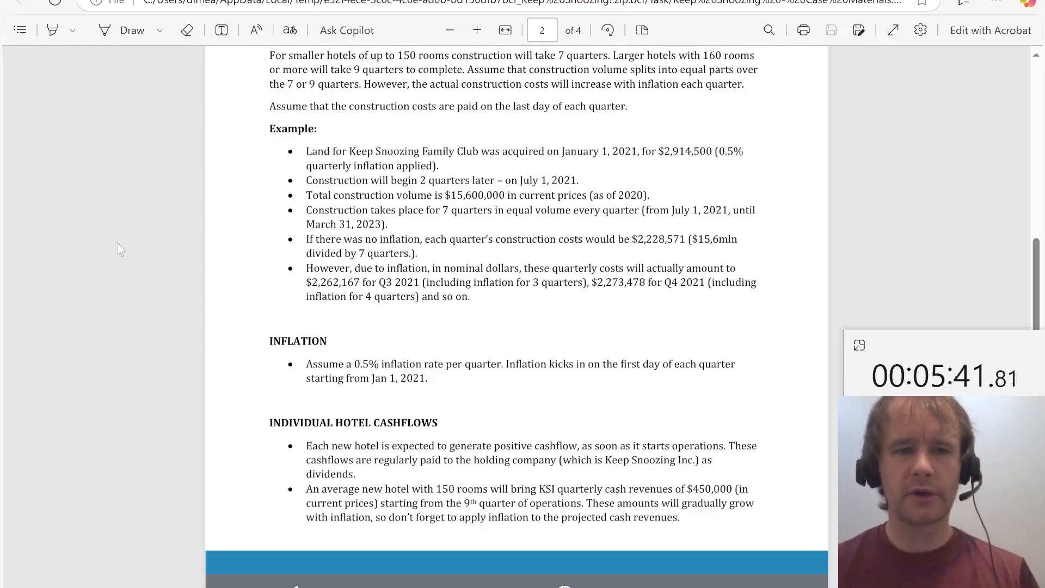
scroll(140, 246, "up", 5)
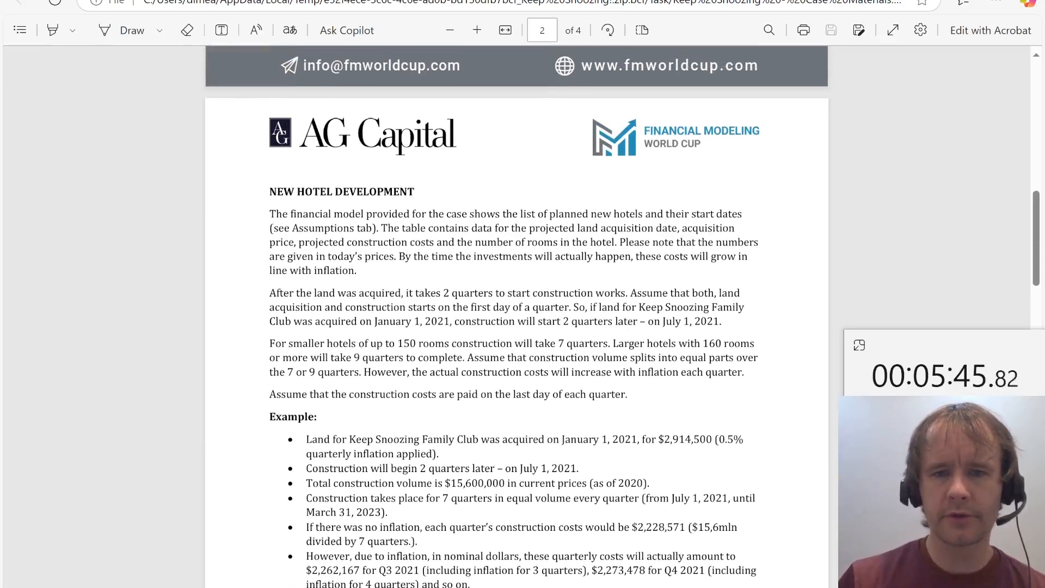
left_click_drag(450, 228, 663, 228)
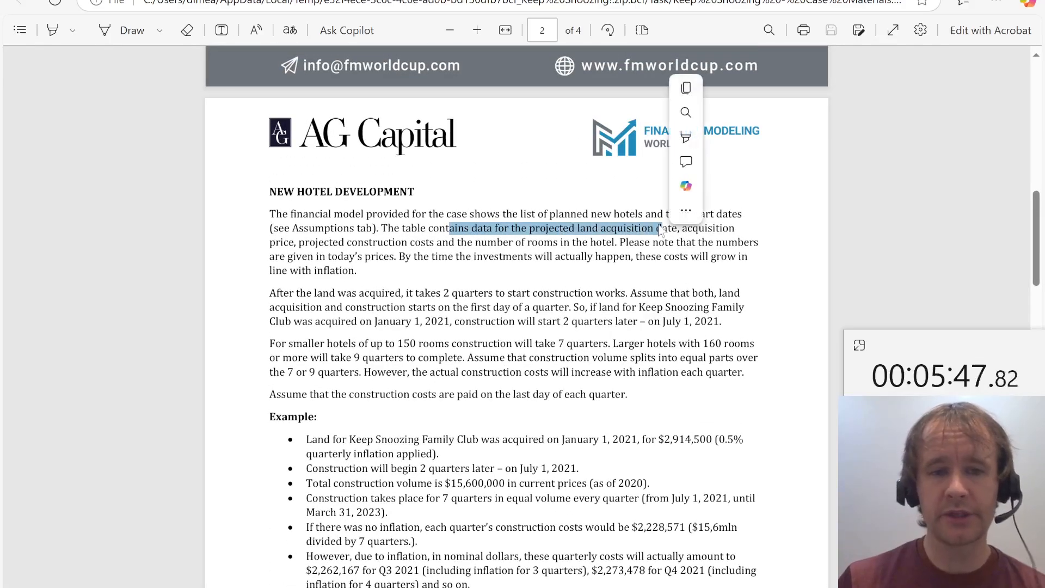
key("alt+Tab")
left_click(161, 311)
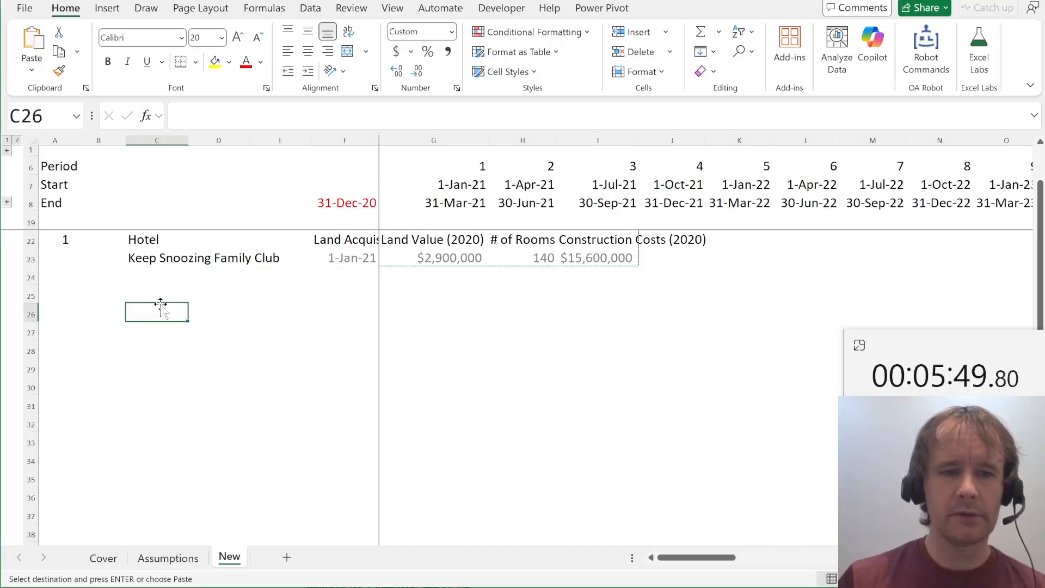
key("Up")
type("Land cost")
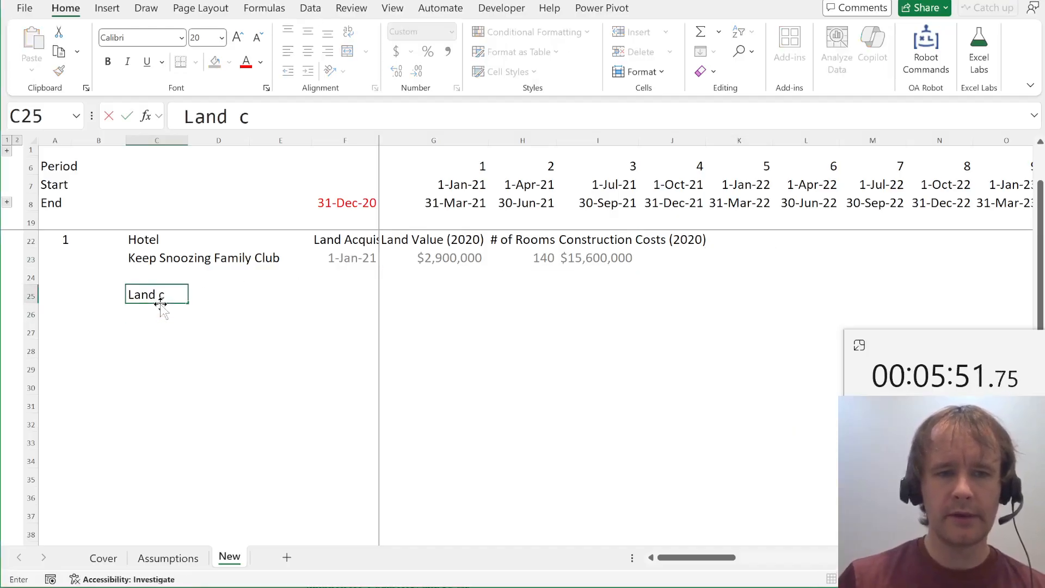
key("Return")
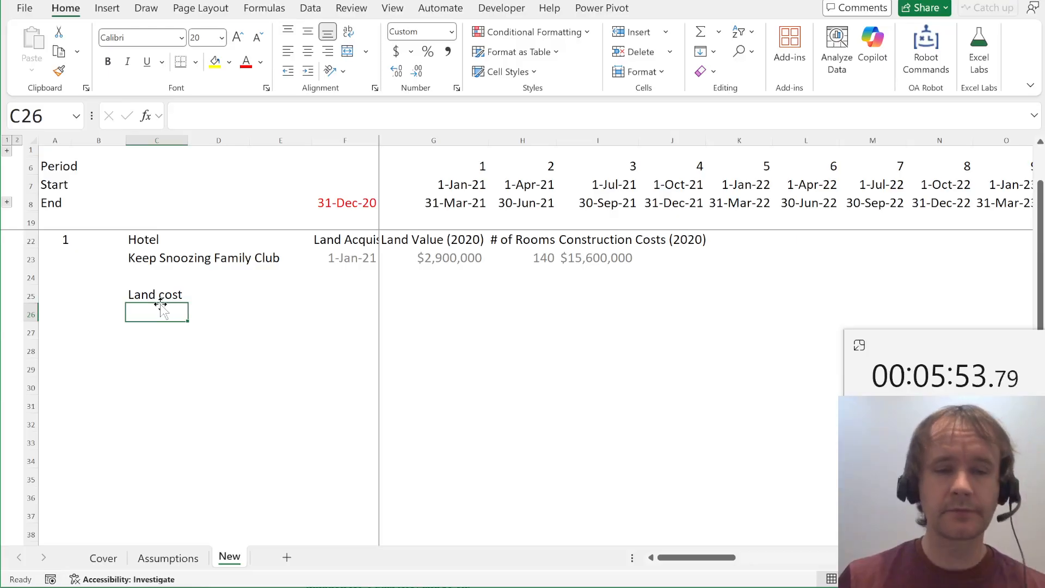
type("Construc")
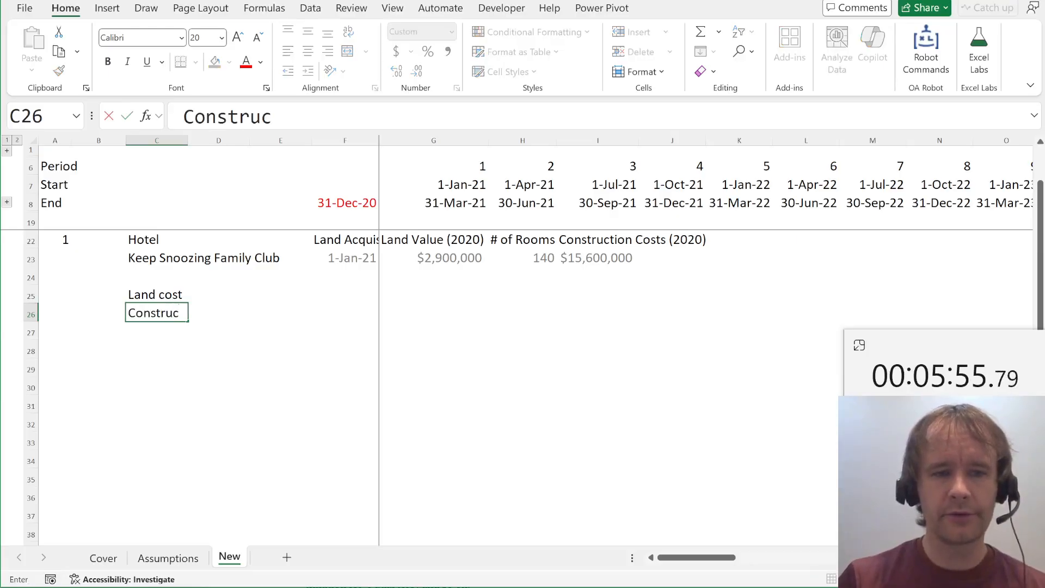
type("tion cost")
key("Return")
Insert two rows above the Land cost row and label C25 Const flag
key("Up")
key("Up")
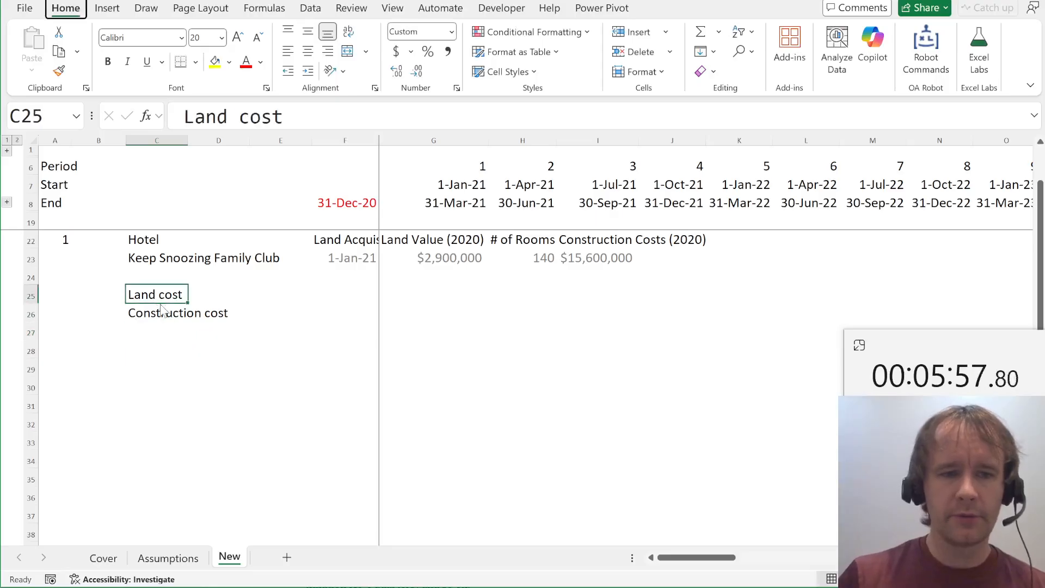
key("ctrl+shift+plus")
type("Const")
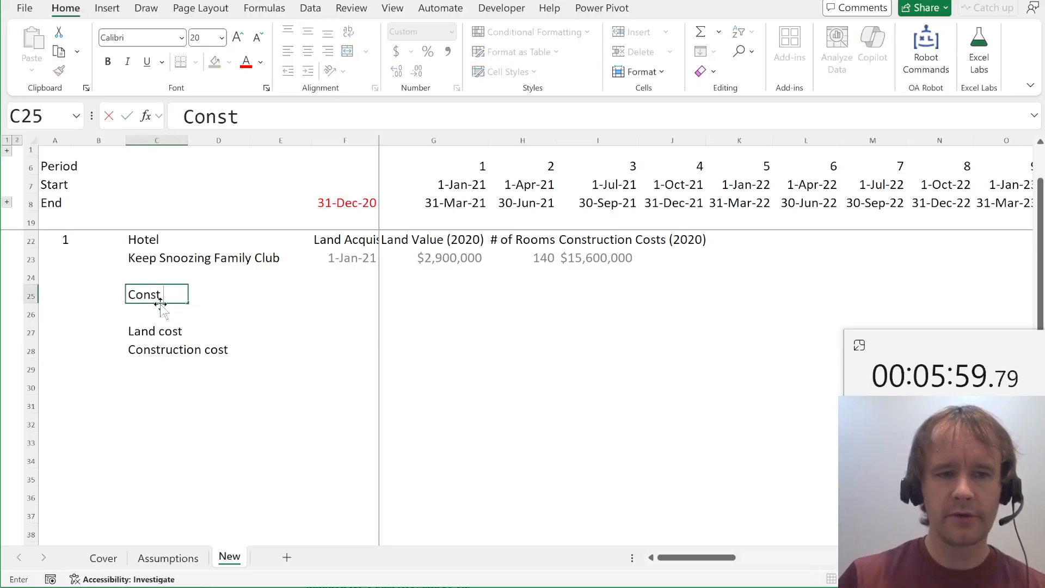
type(" flag")
key("Return")
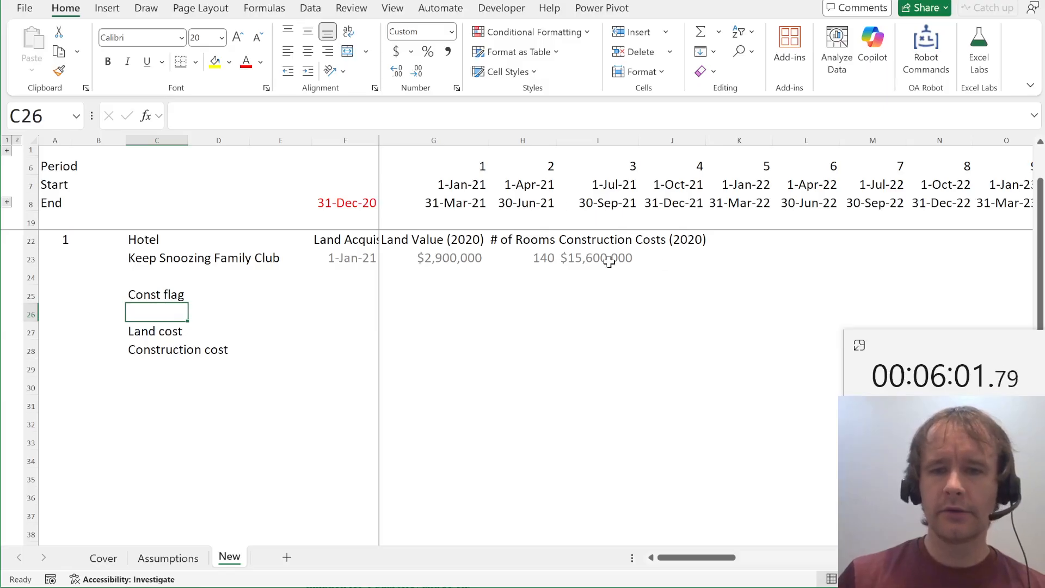
Add the header Lag in K22, beyond the Construction Costs (2020) header
left_click(580, 240)
key("Right")
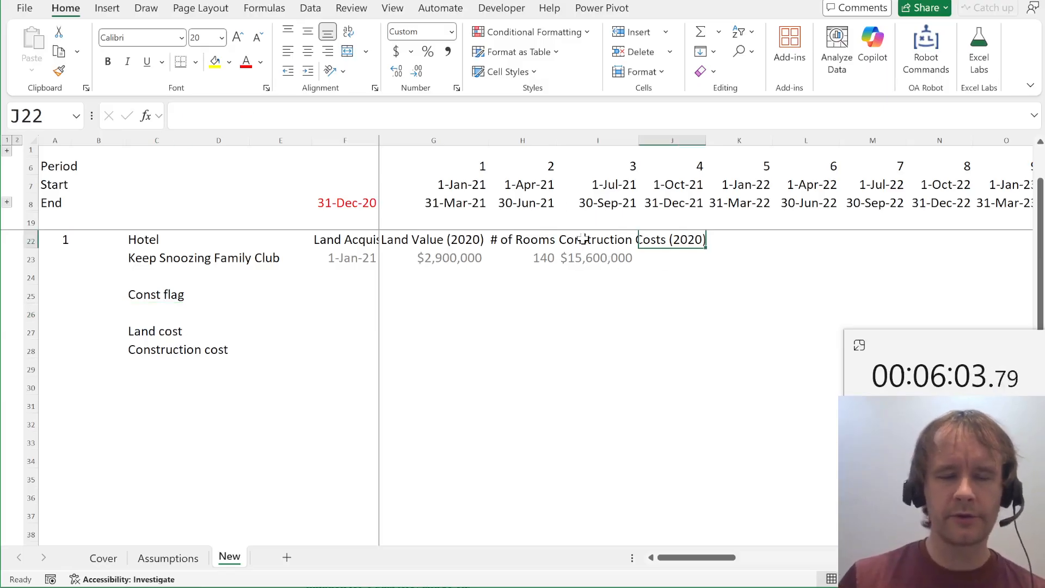
key("Right")
type("Lag")
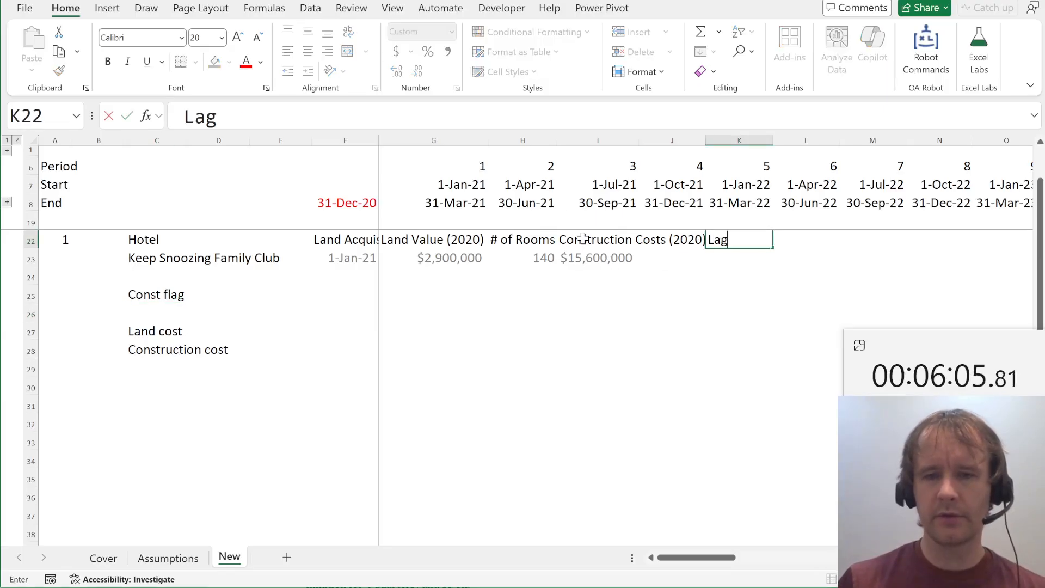
key("Return")
Look up the construction start delay in the case PDF and link K23 to Delay Since Land Acquisition in Assumptions D18
key("alt+Tab")
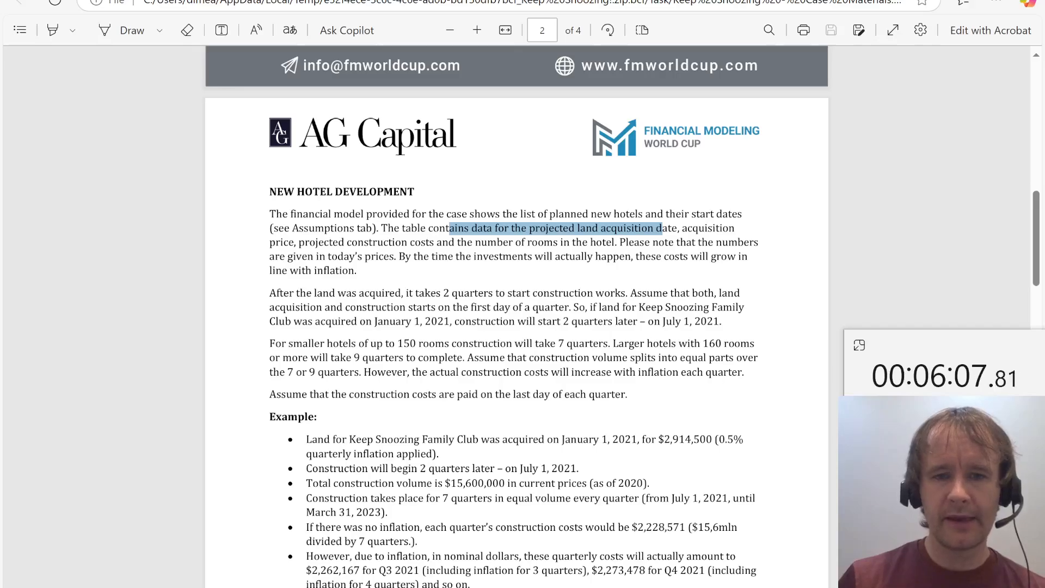
left_click_drag(436, 293, 621, 293)
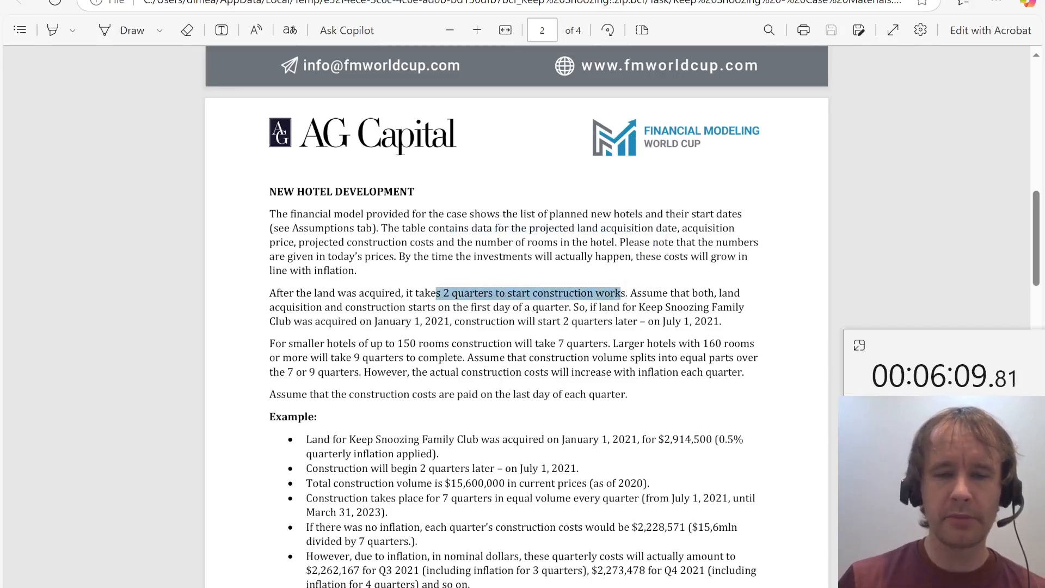
key("alt+Tab")
key("ctrl+Page_Up")
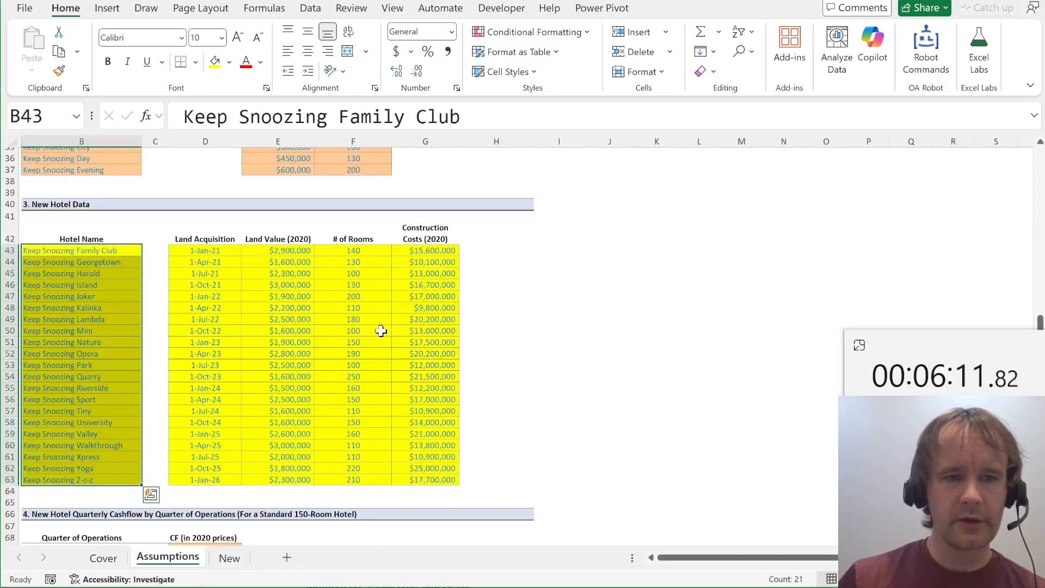
key("ctrl+Home")
left_click(191, 350)
key("ctrl+c")
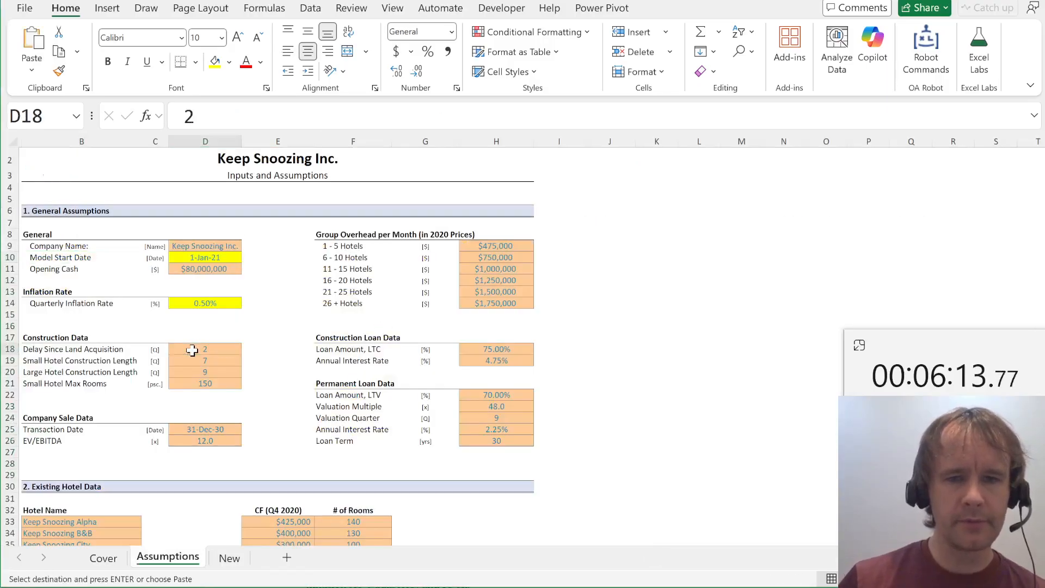
key("ctrl+Page_Down")
key("ctrl+shift+r")
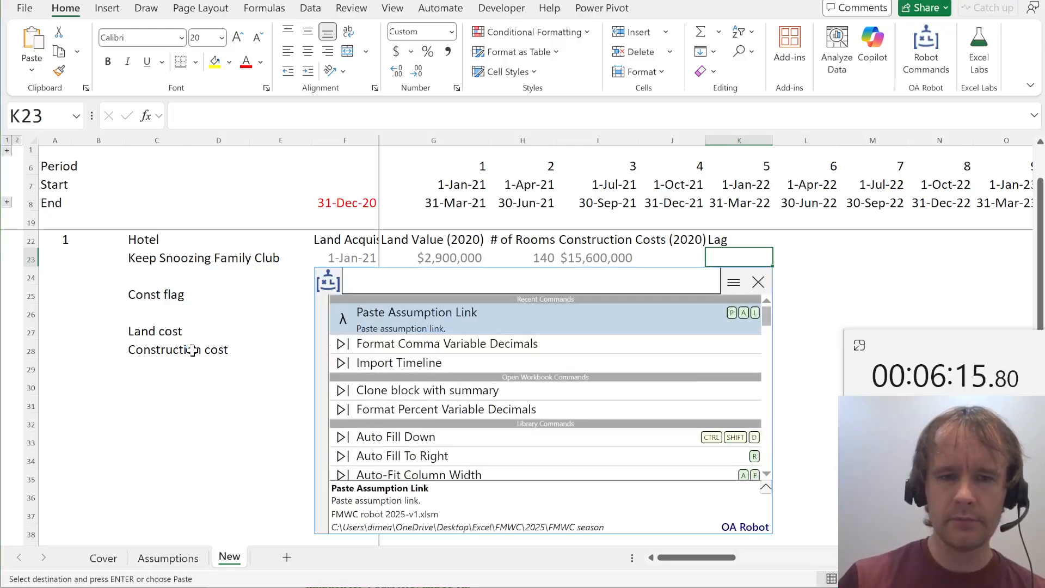
key("Return")
Add the header Const start in L22 next to the Lag header
key("Up")
key("Right")
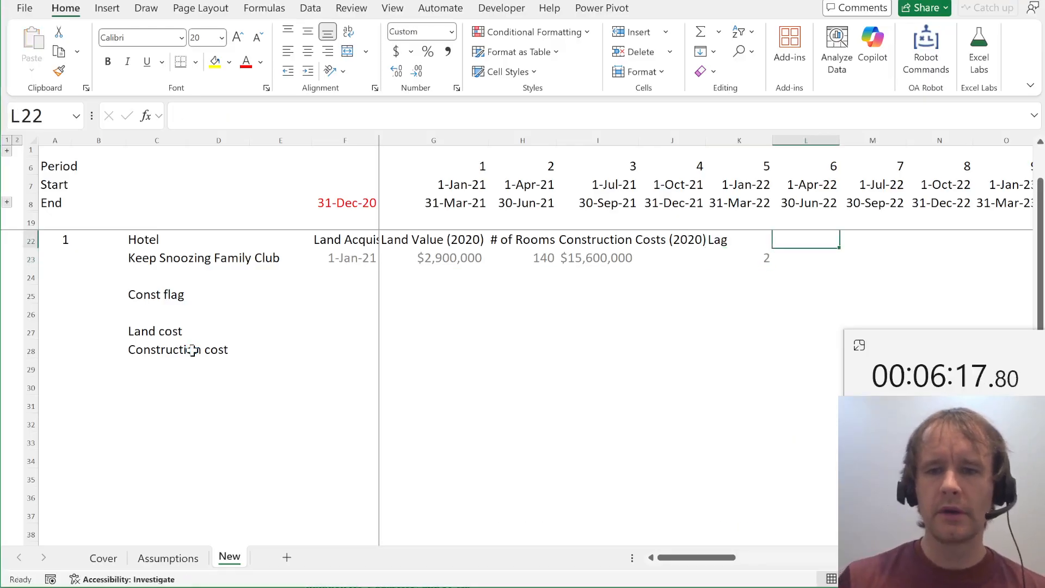
type("Const start")
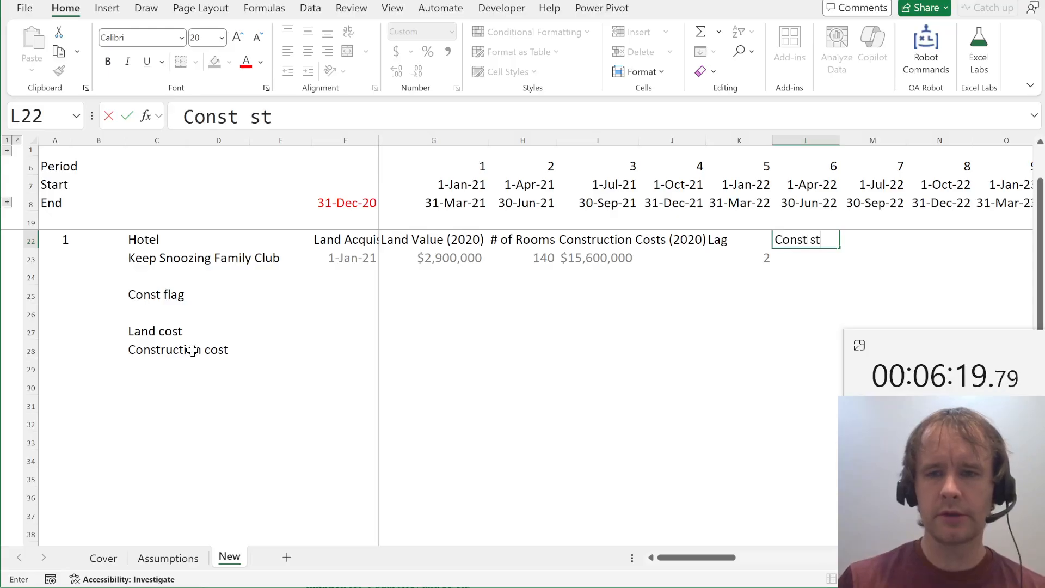
key("Return")
type("=")
key("Left")
key("Left")
key("Left")
key("Left")
key("Left")
key("Left")
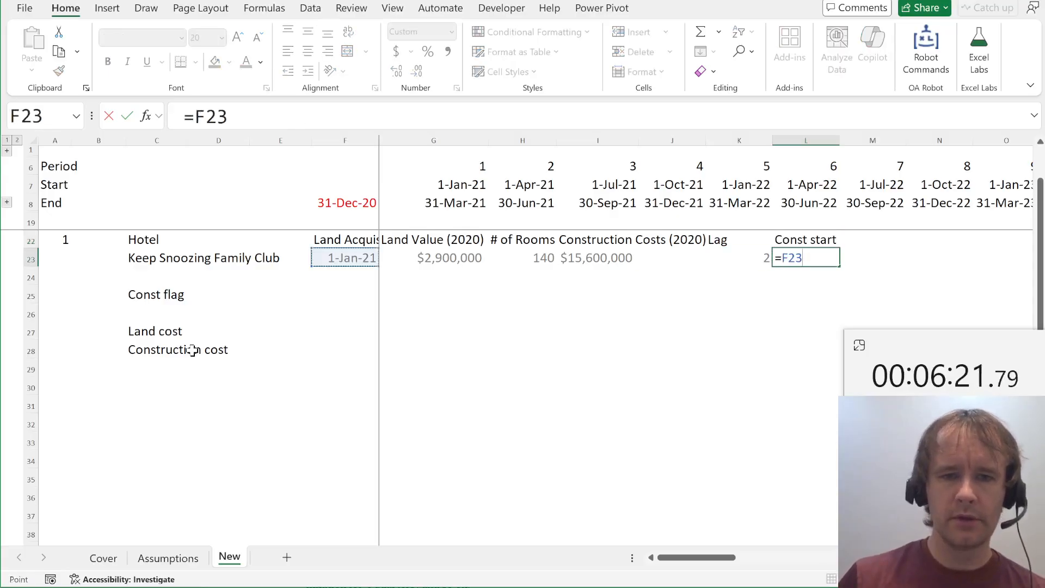
key("Escape")
key("Up")
key("Left")
key("Right")
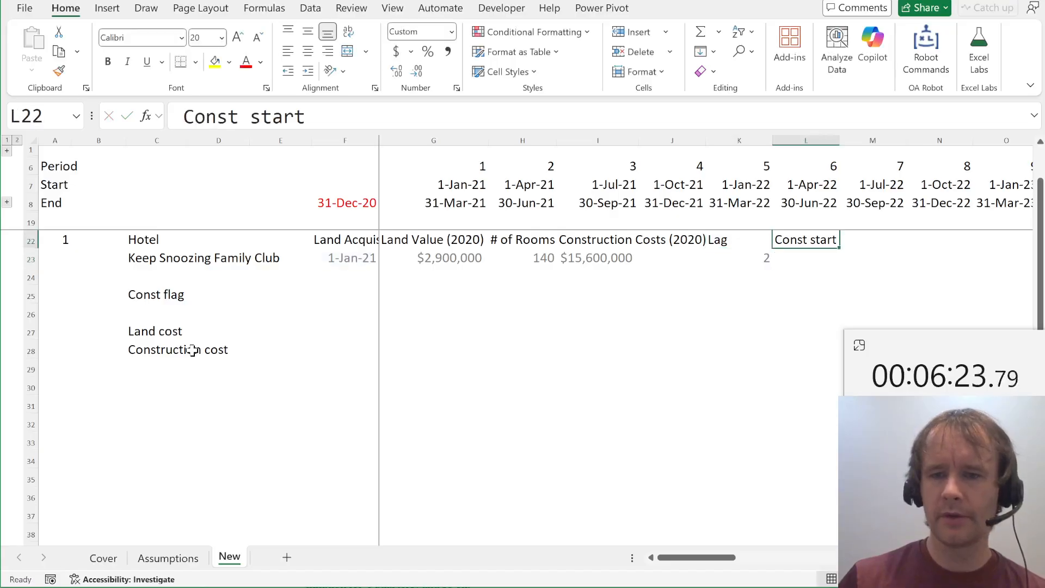
Move the Const start header to M22 and add the header Acq date in L22
key("ctrl+x")
key("Right")
key("Return")
key("Left")
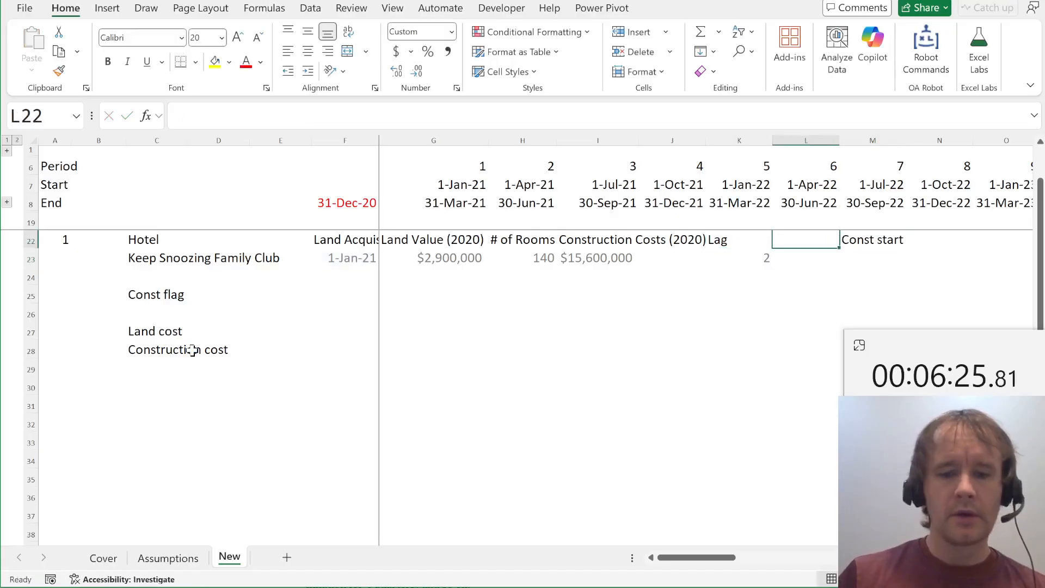
type("Acq date")
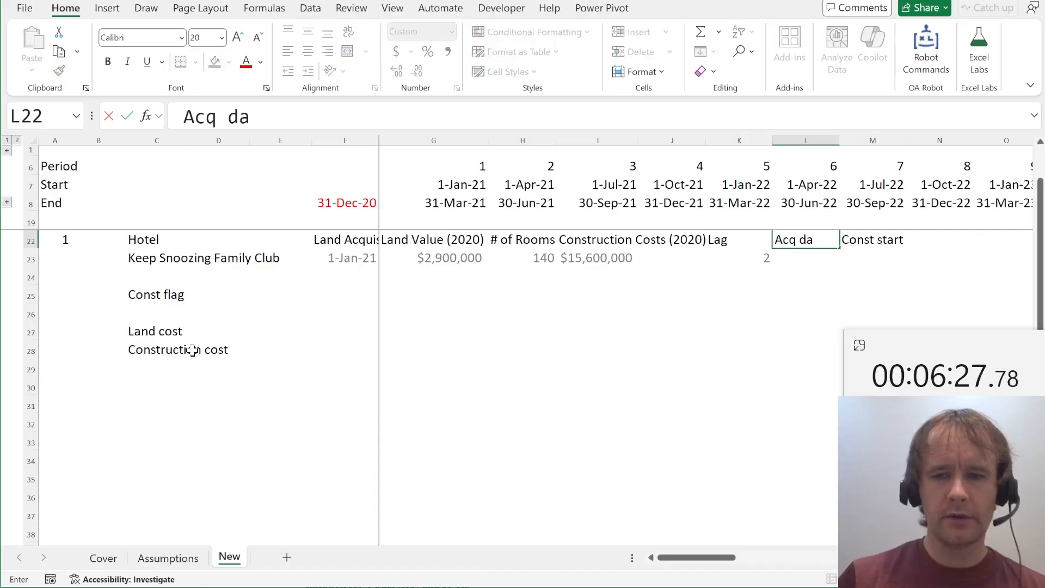
key("Return")
Calculate the acquisition period in L23 with XMATCH, looking up the land acquisition date F23 in the named range stDt
type("=")
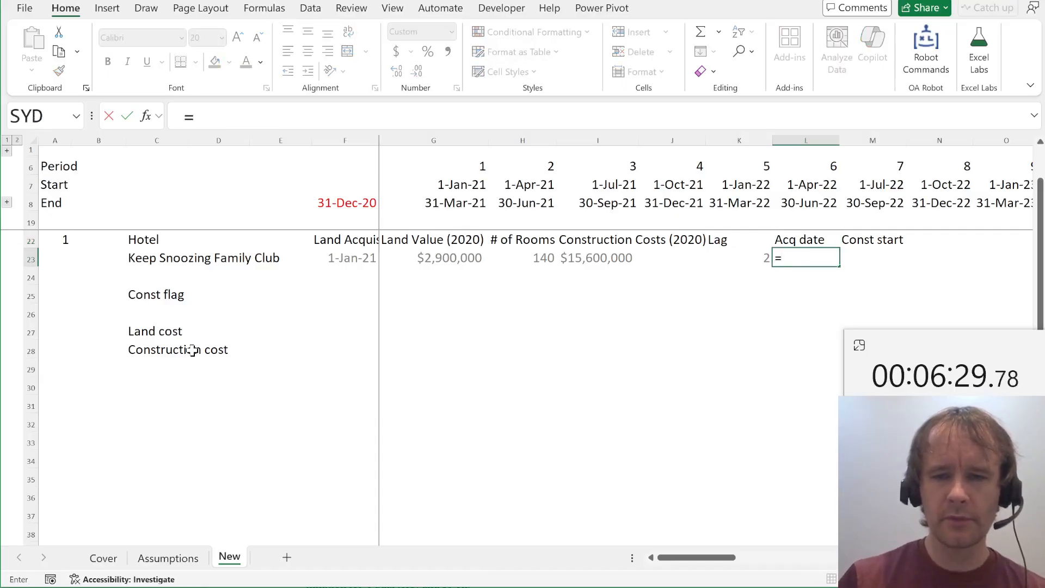
type("XMATCH(")
key("ctrl+Left")
key("ctrl+Left")
key("ctrl+Left")
key("ctrl+Left")
key("ctrl+Right")
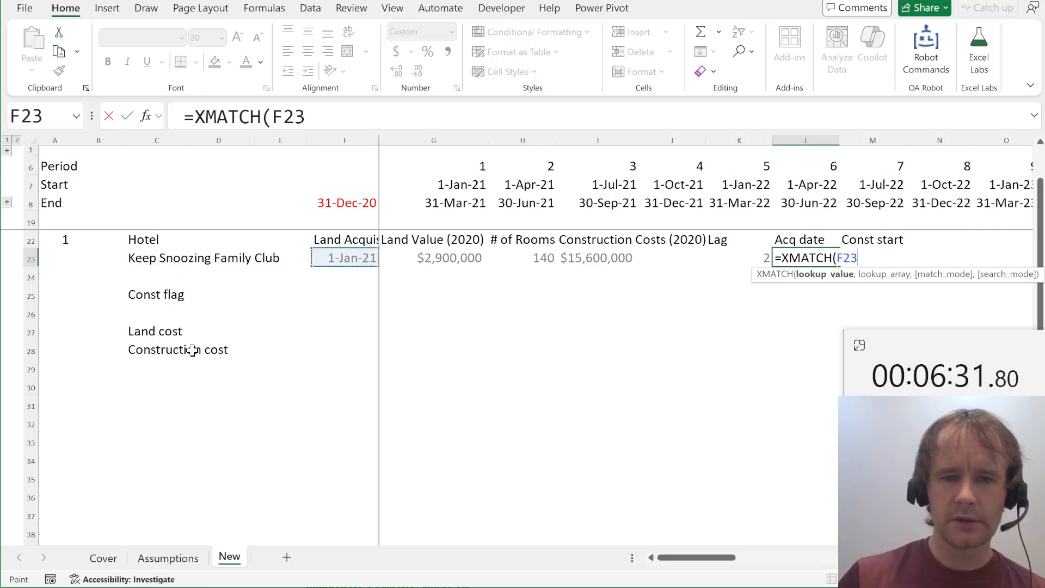
type(",stdt")
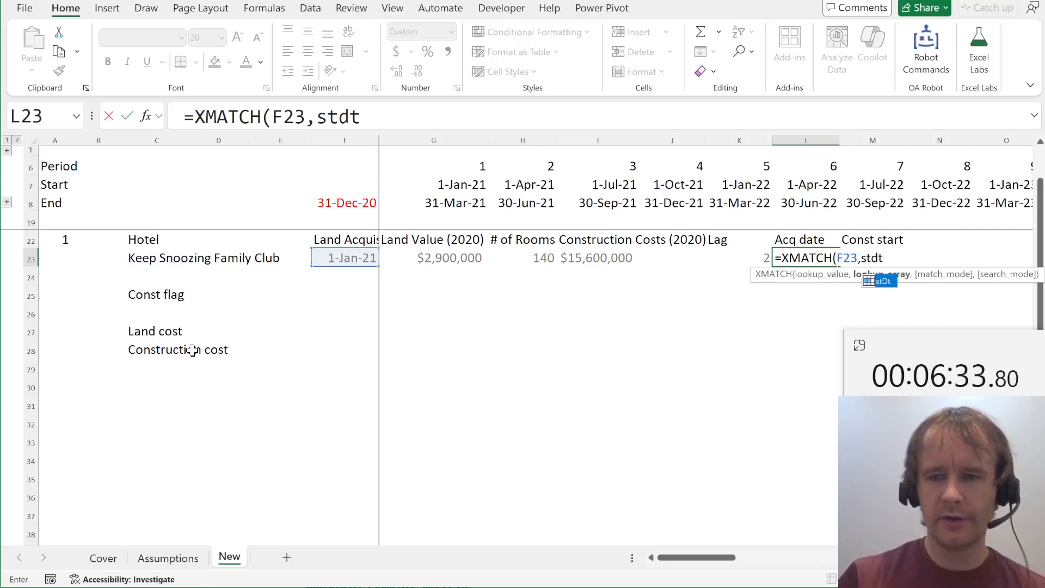
key("Return")
Calculate the construction start period in M23 by adding the lag in K23 to the acquisition period in L23
key("Up")
key("Right")
type("=")
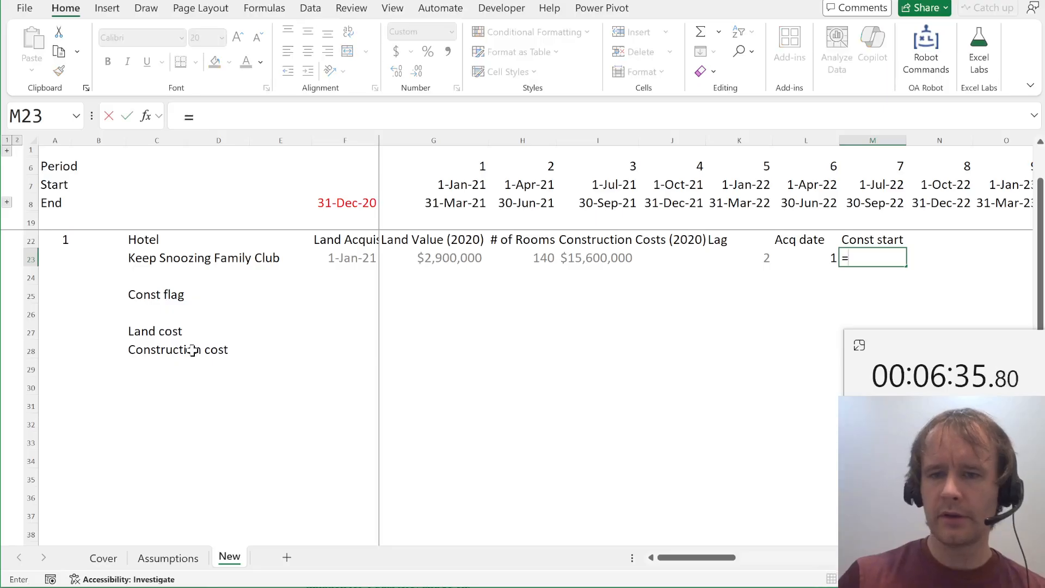
key("Left")
key("Left")
type("+")
key("Left")
key("Return")
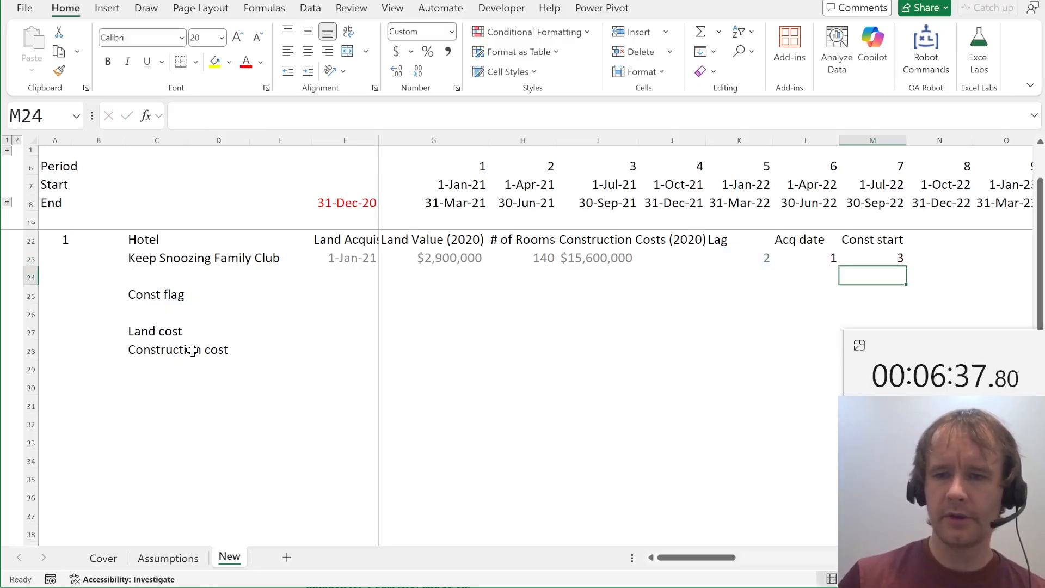
Look up the construction duration and room limit for smaller hotels in the case PDF and add the header Large? in N22
key("Up")
key("Right")
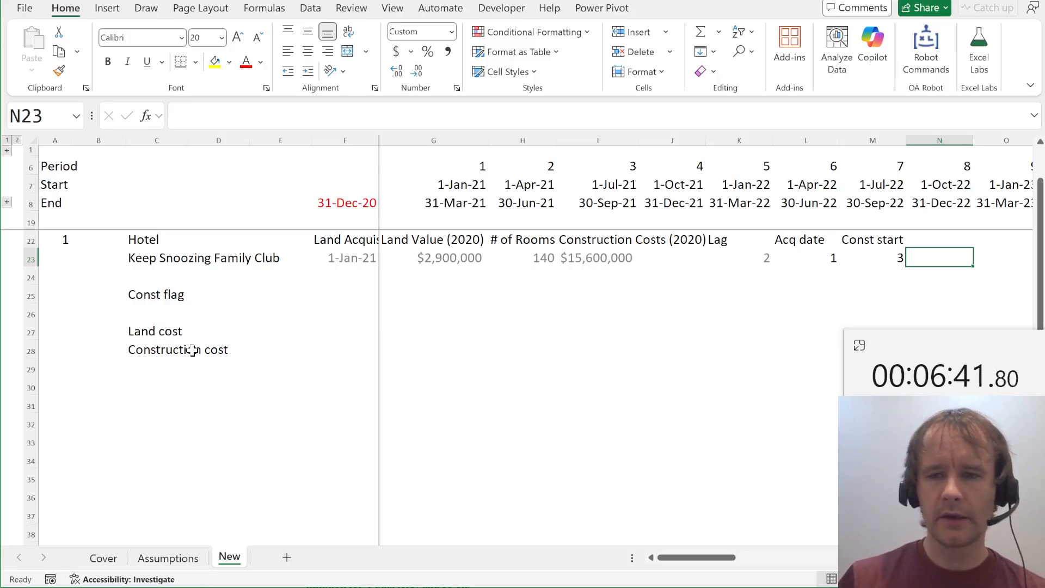
key("alt+Tab")
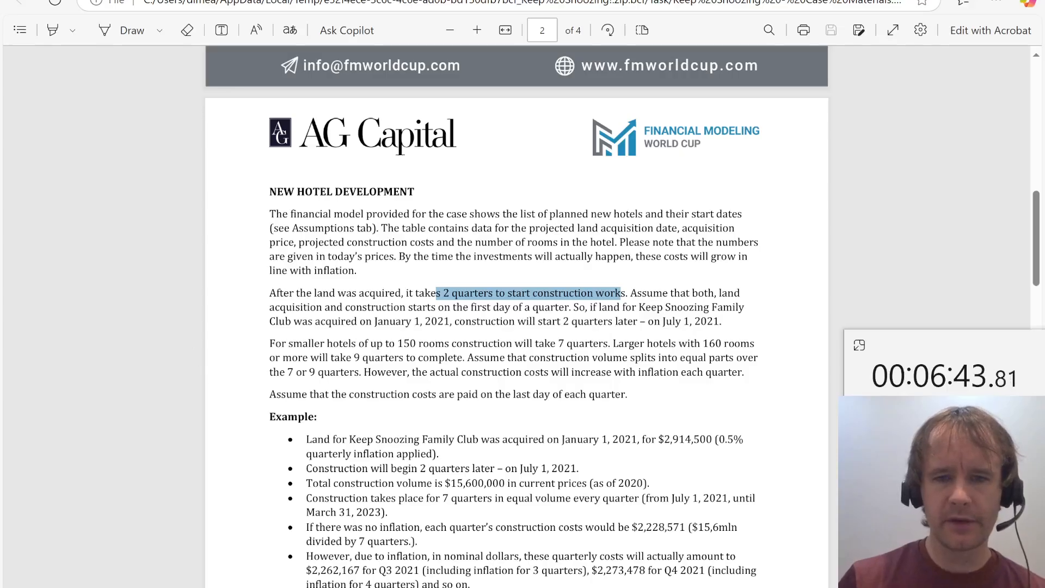
left_click_drag(555, 343, 610, 344)
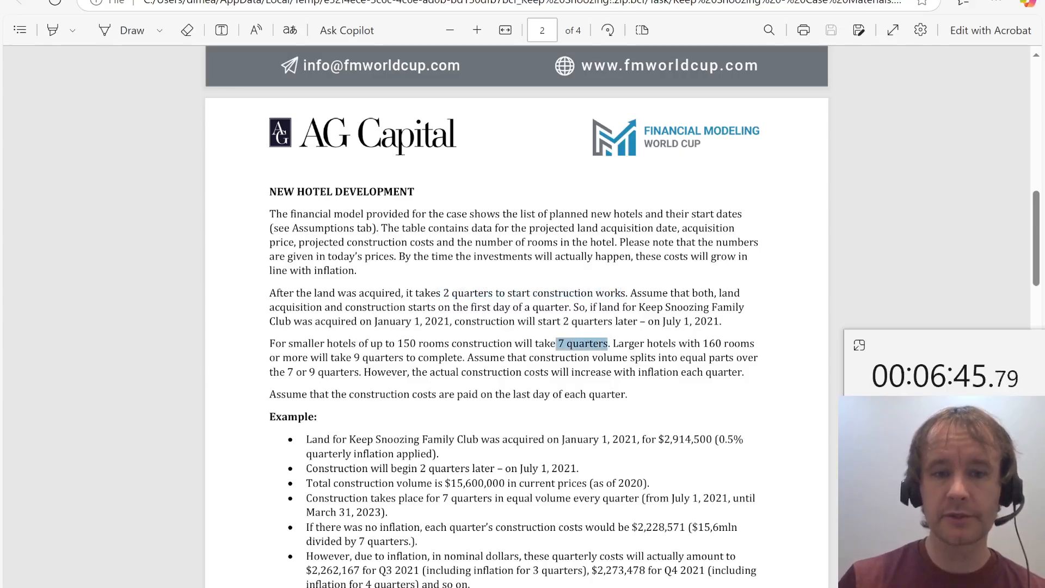
left_click_drag(394, 344, 430, 344)
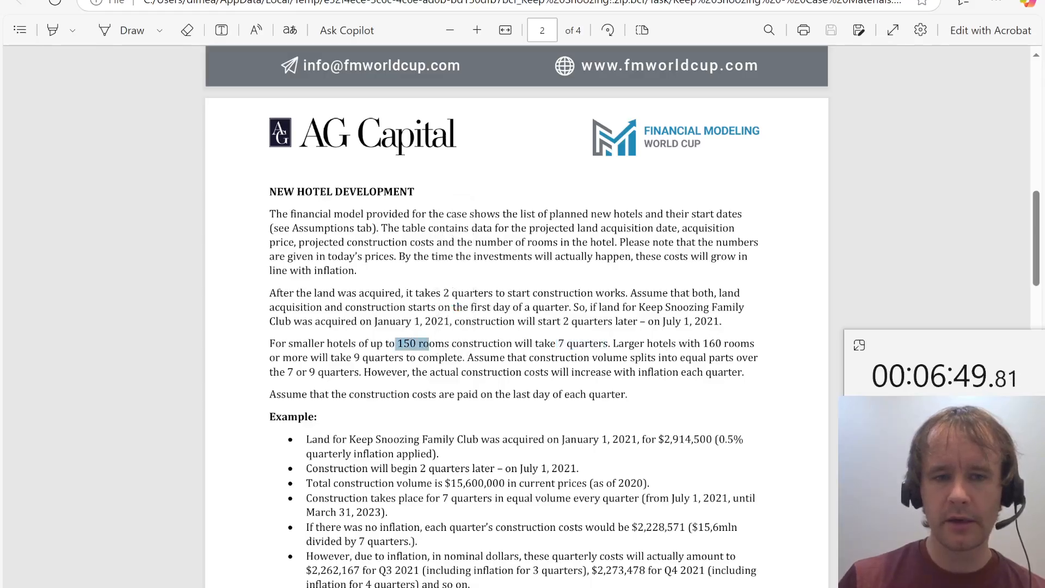
key("alt+Tab")
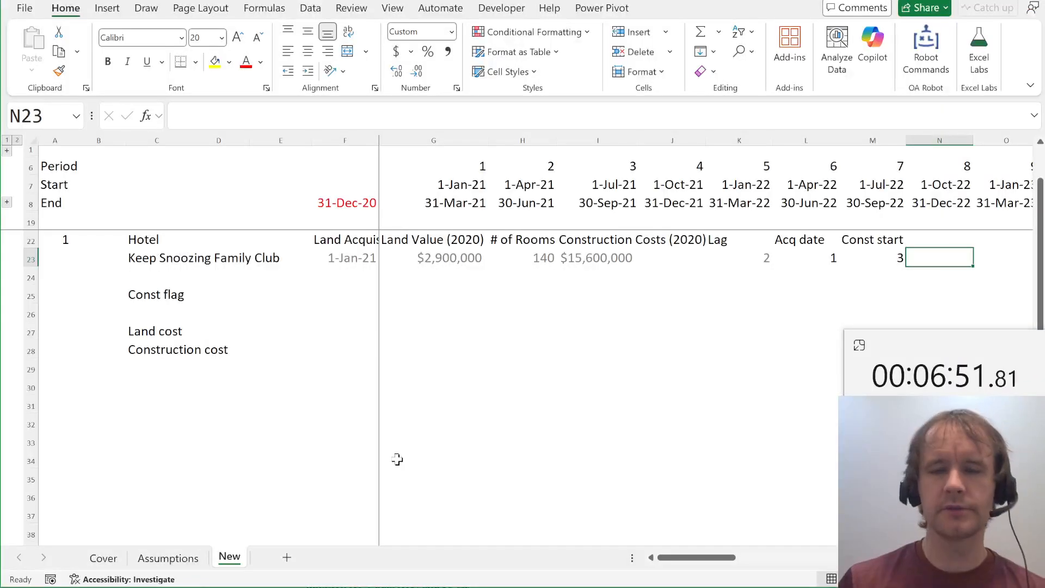
key("Up")
type("Larg")
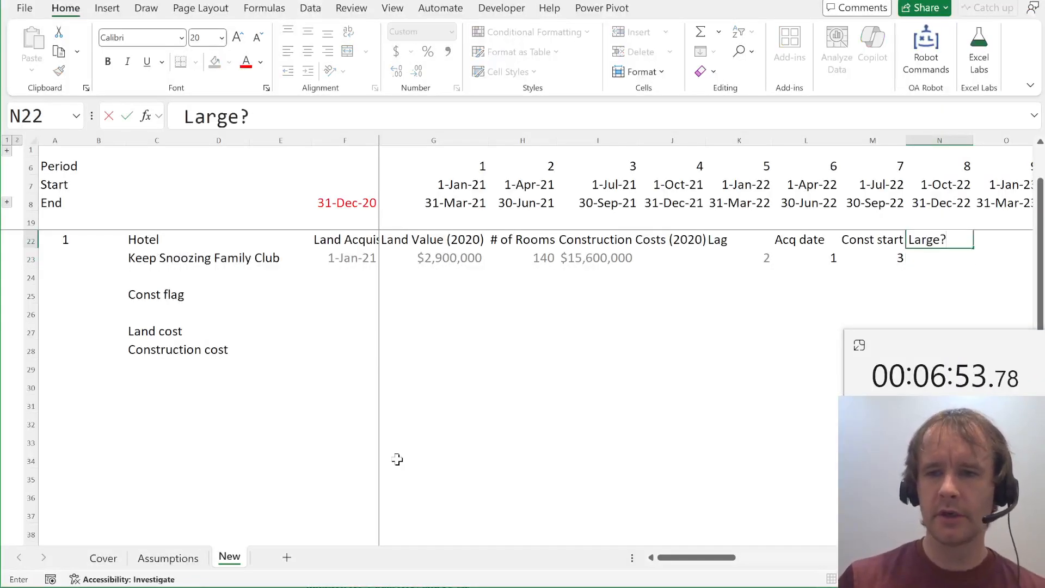
type("e?")
key("Return")
Move the Large? header to O22 and put the header Thresh in N22
key("Up")
key("ctrl+x")
key("Right")
key("ctrl+v")
key("Left")
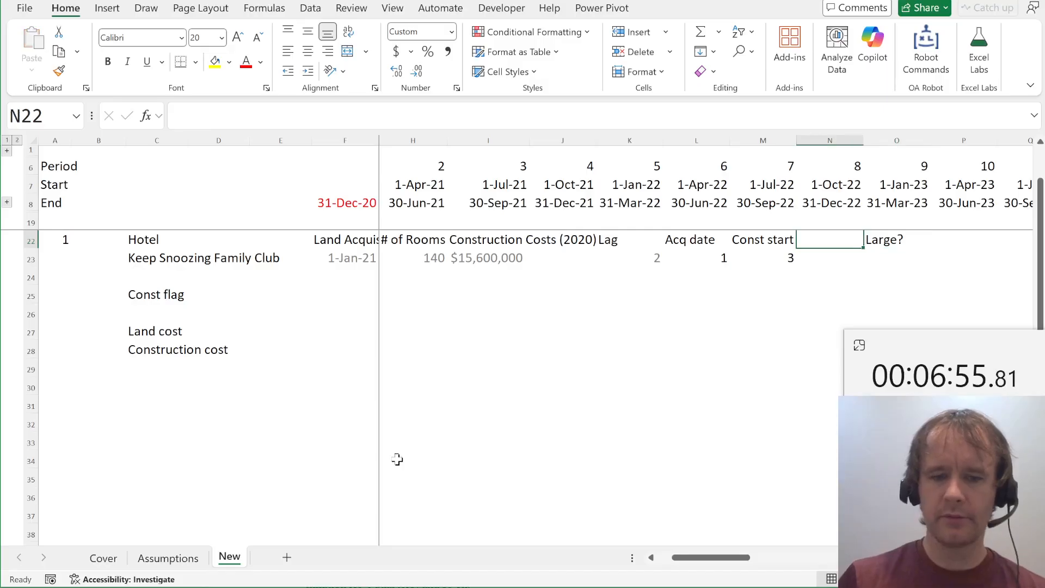
type("Thresh")
key("Return")
Link the threshold cell N23 to Small Hotel Max Rooms in Assumptions D21
key("ctrl+Page_Up")
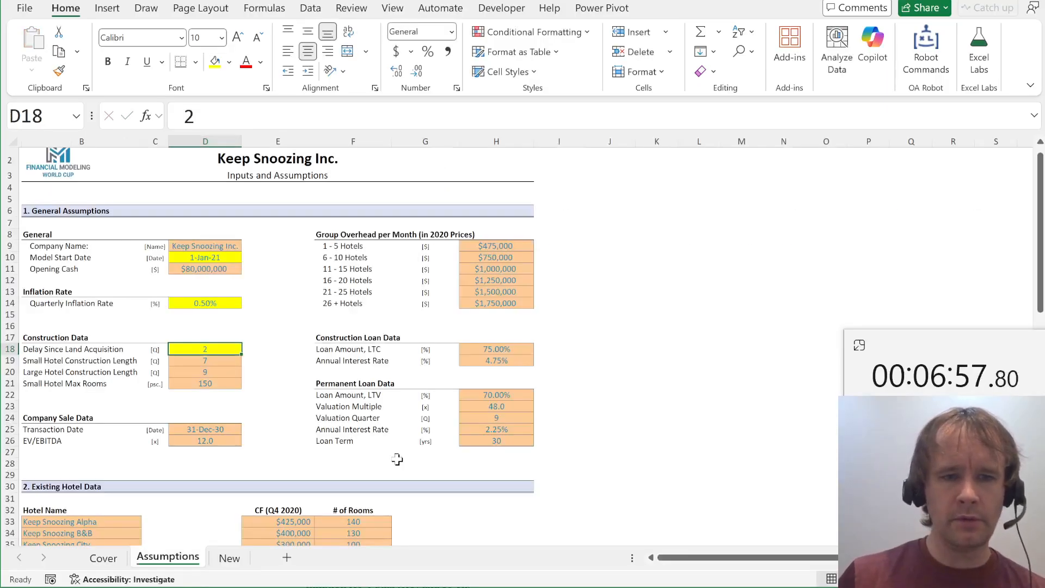
key("Down")
key("Down")
key("Down")
key("ctrl+c")
key("ctrl+Page_Down")
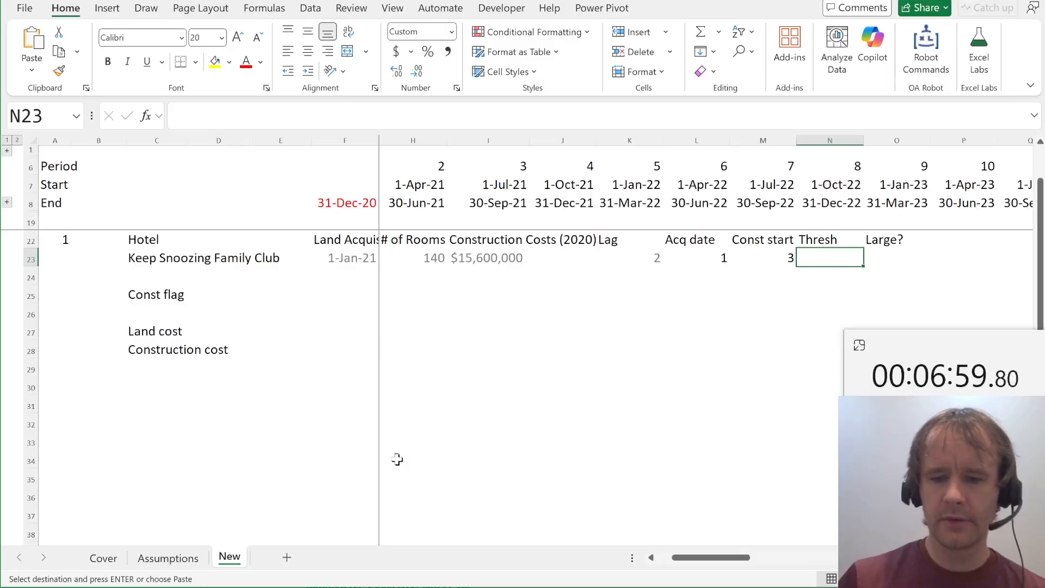
key("ctrl+shift+r")
key("Return")
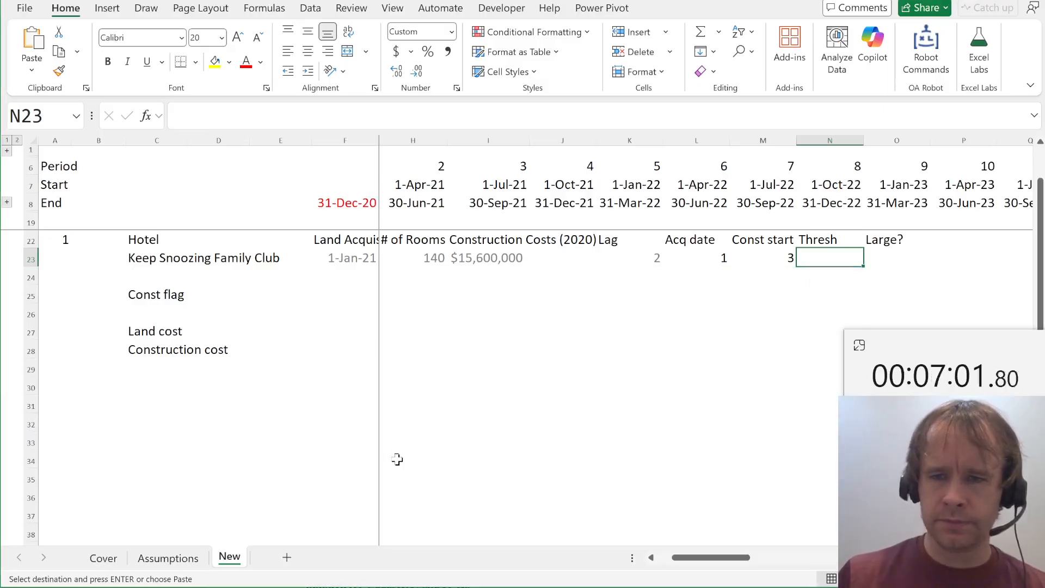
Test in O23 whether the number of rooms in H23 is greater than the threshold in N23
type("=")
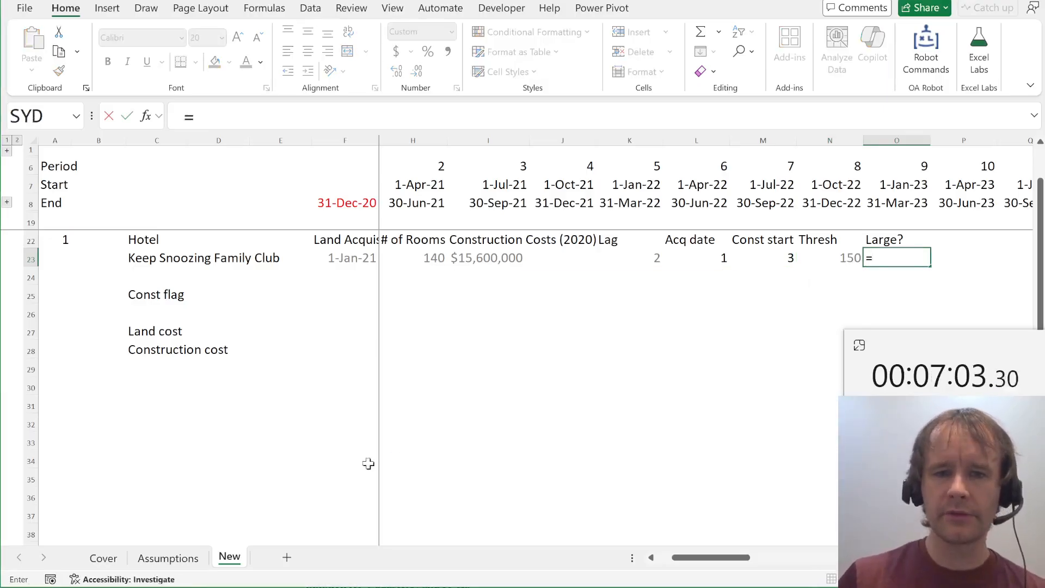
left_click(415, 258)
type(">")
key("Left")
key("Return")
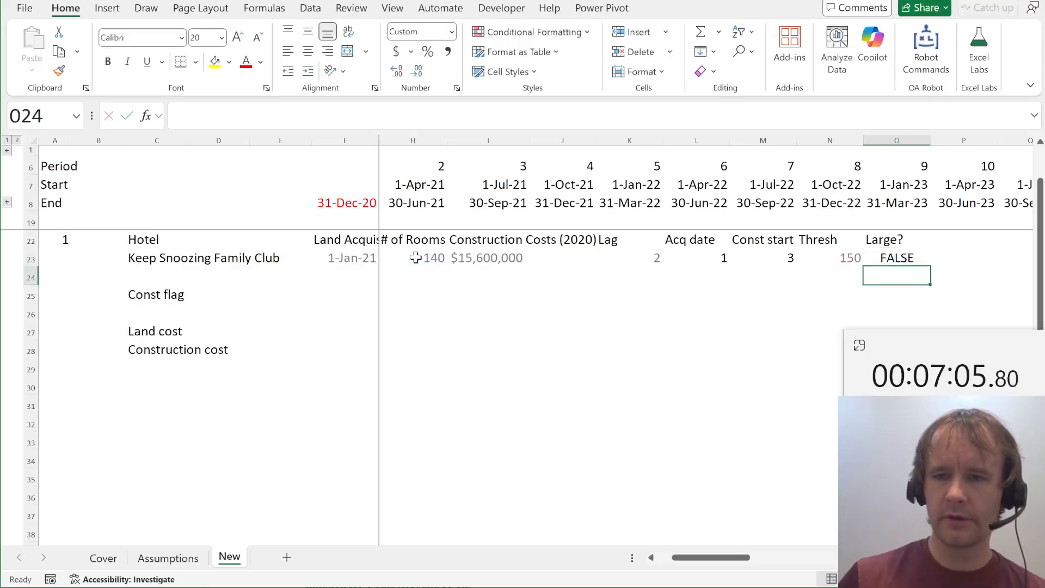
Add the header Const dur in P22, beside the Large? header
key("Up")
key("Up")
key("Right")
scroll(415, 257, "right", 2)
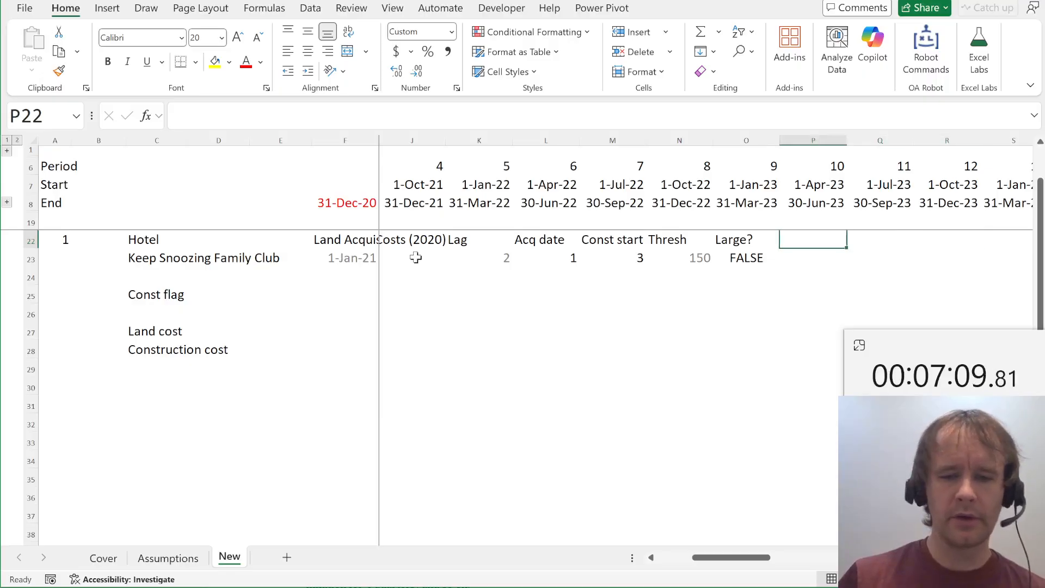
type("Const")
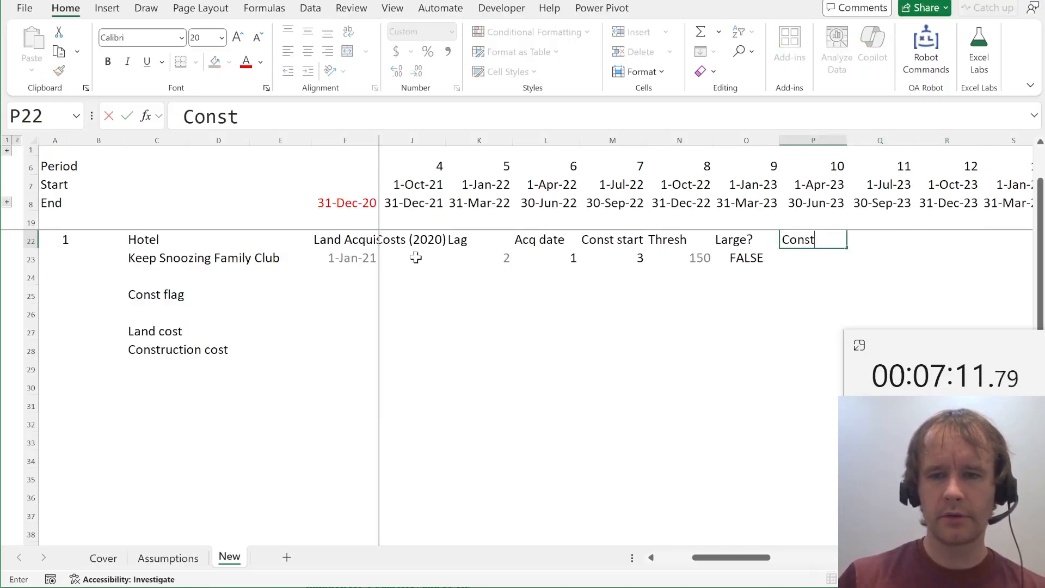
type(" dur")
key("Return")
Enter an IF formula in P23 returning Assumptions $D$20 when O23 is true and Assumptions $D$19 otherwise
type("=if(")
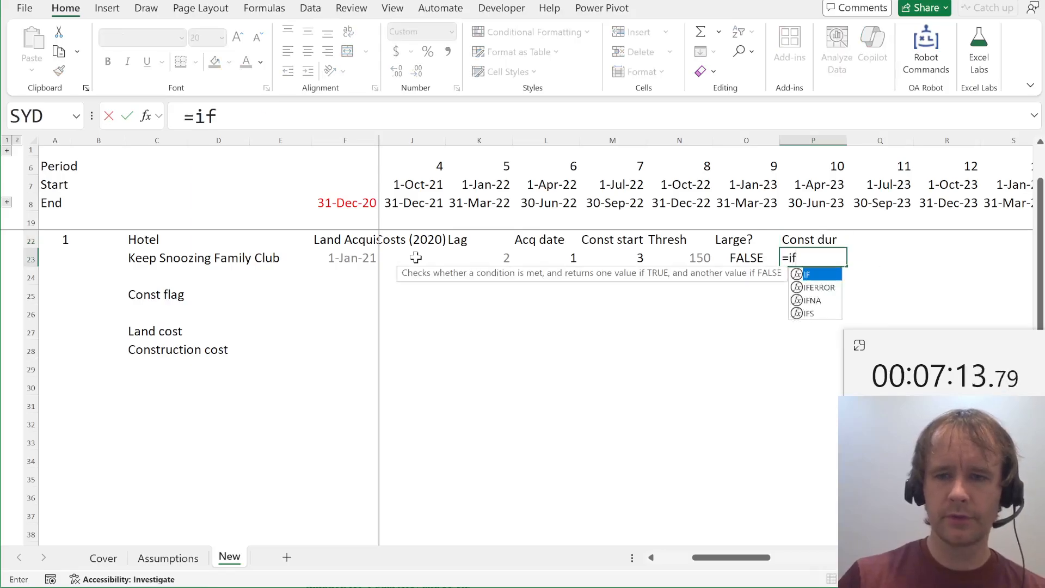
key("Left")
type(",")
key("ctrl+Page_Up")
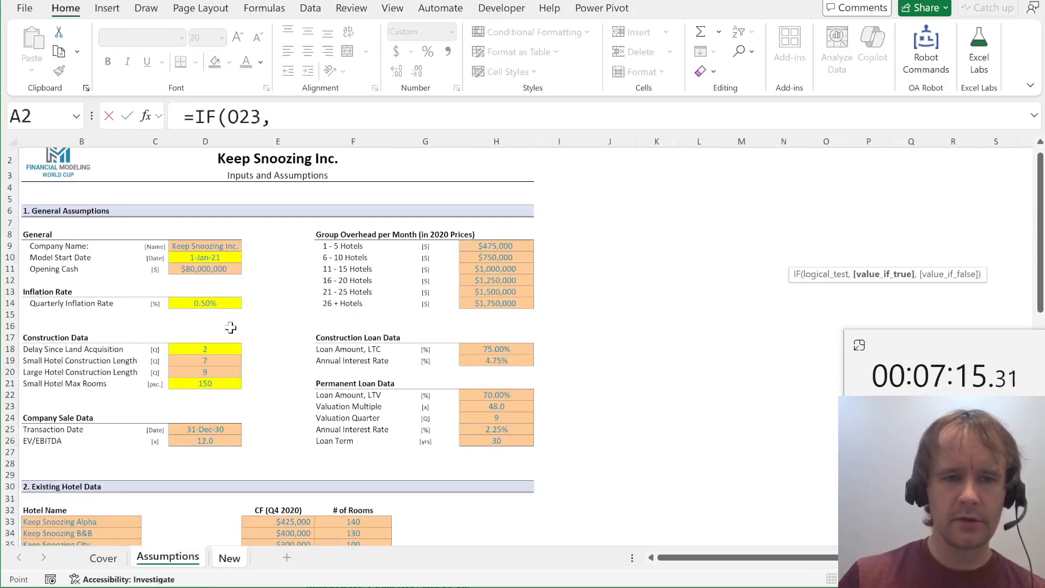
left_click(213, 372)
key("F4")
type(",")
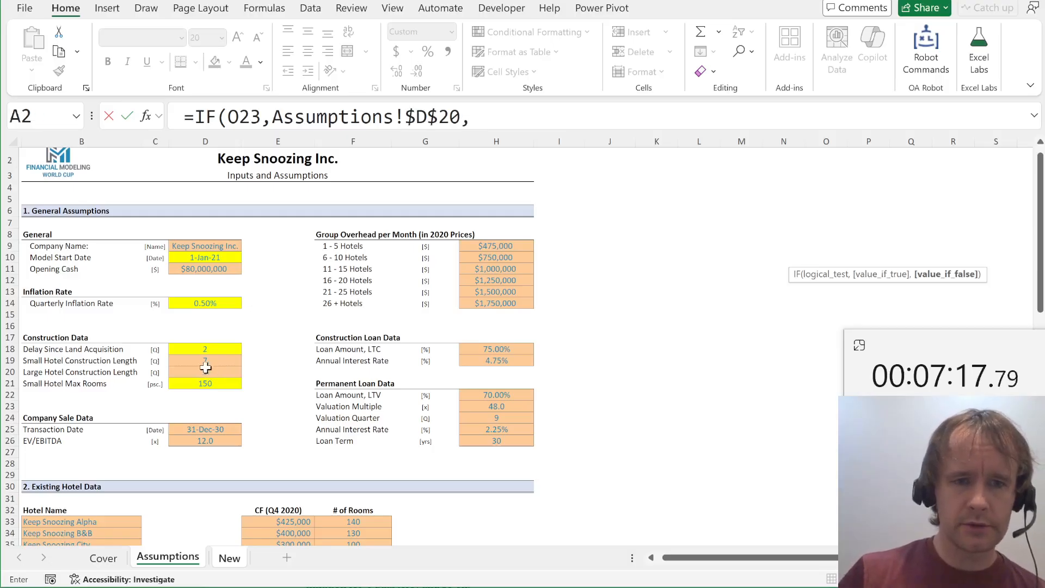
left_click(202, 360)
key("F4")
type(")")
key("Return")
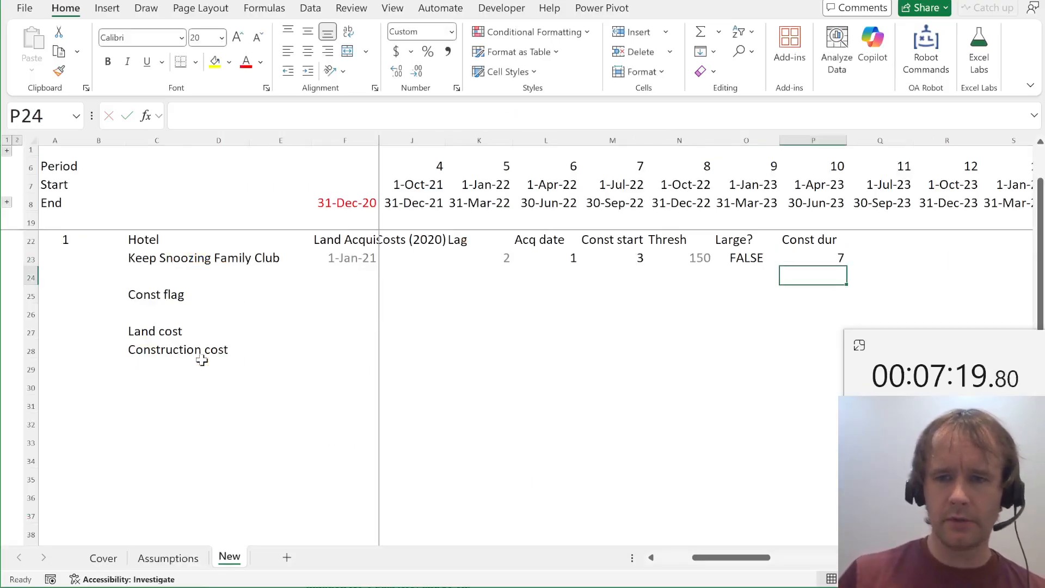
Fill the small and large hotel construction length cells D19:D20 in Assumptions with yellow and return to the New sheet
key("ctrl+Page_Up")
left_click(202, 360)
key("shift+Down")
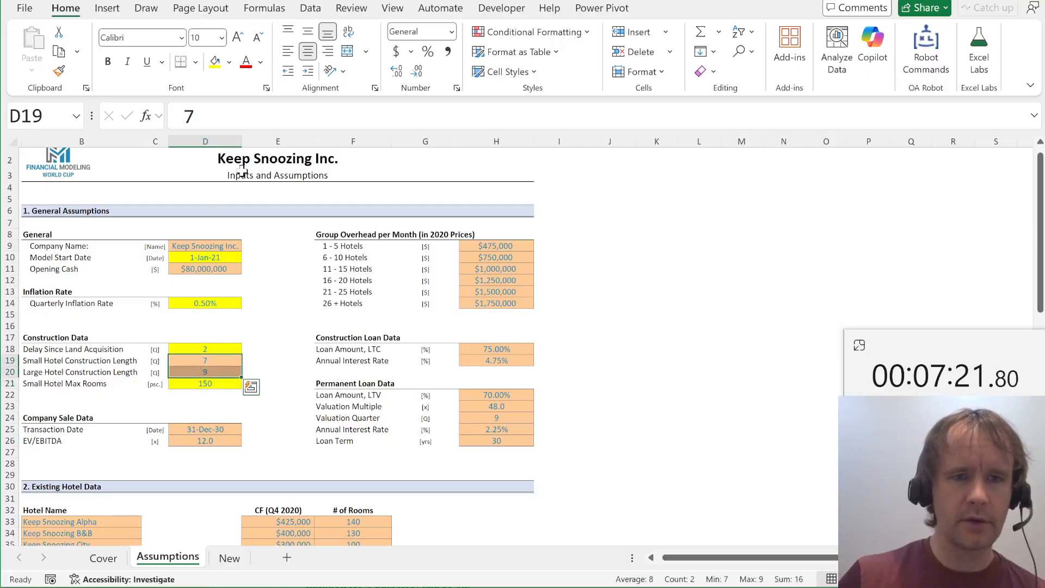
left_click(215, 64)
key("ctrl+Page_Down")
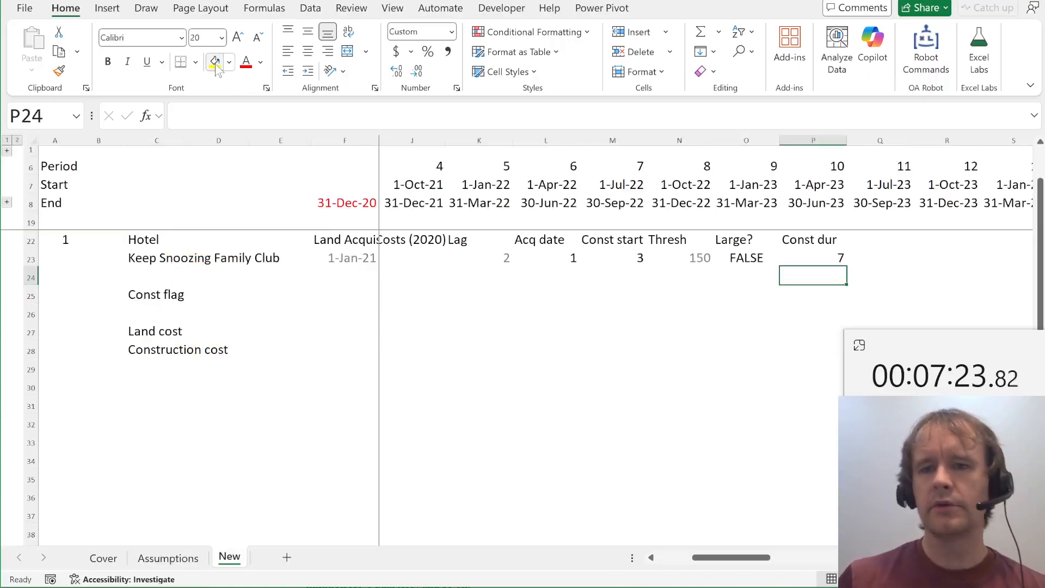
Add the headers Last const in Q22 and First op in R22
key("Up")
key("Up")
key("Right")
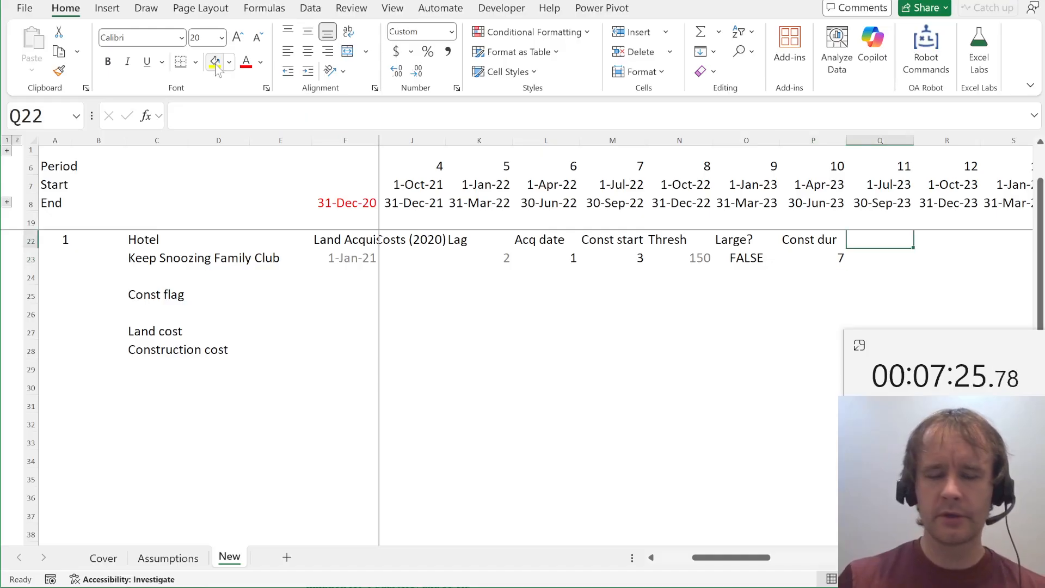
type("Las")
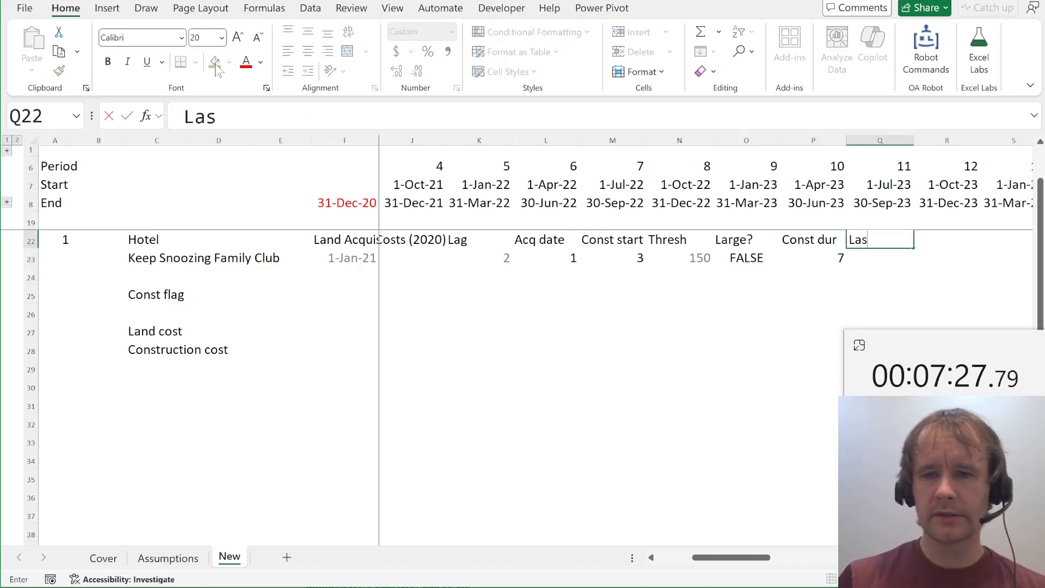
type("t const")
key("Tab")
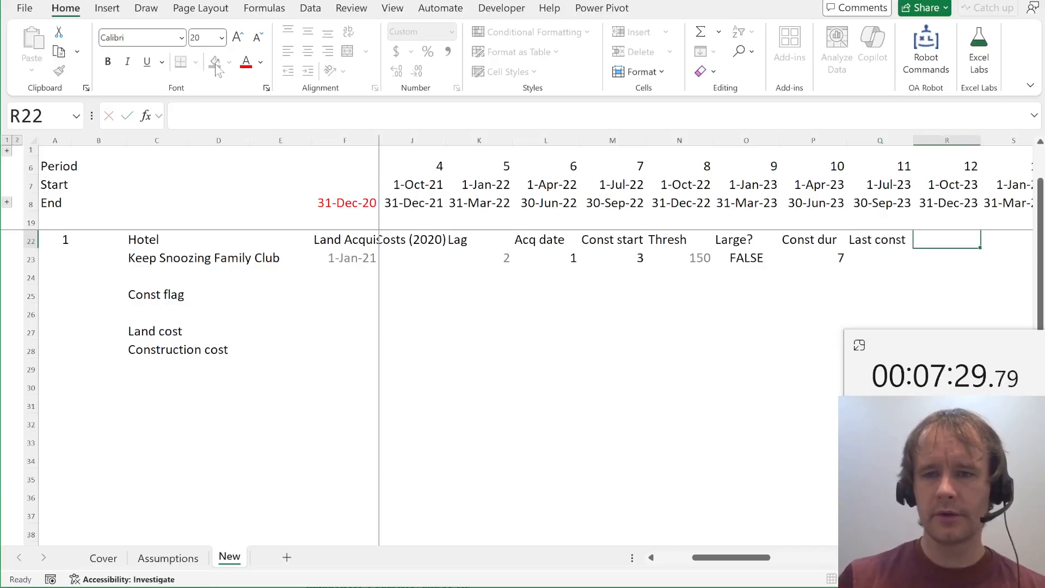
type("First op")
key("Return")
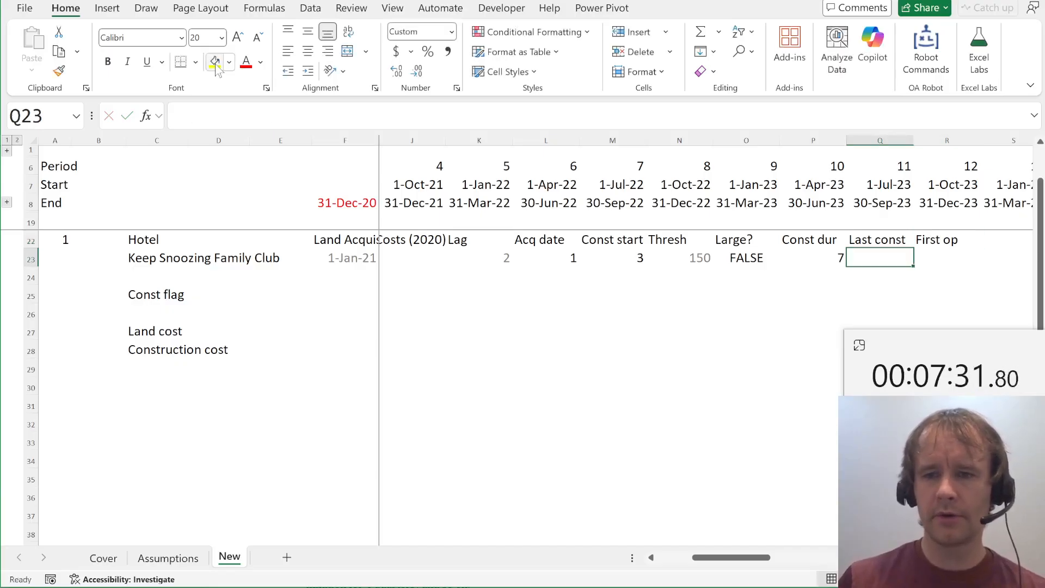
Calculate the last construction period in Q23 as =M23+P23-1
type("=")
key("Left")
key("Left")
key("Left")
key("Left")
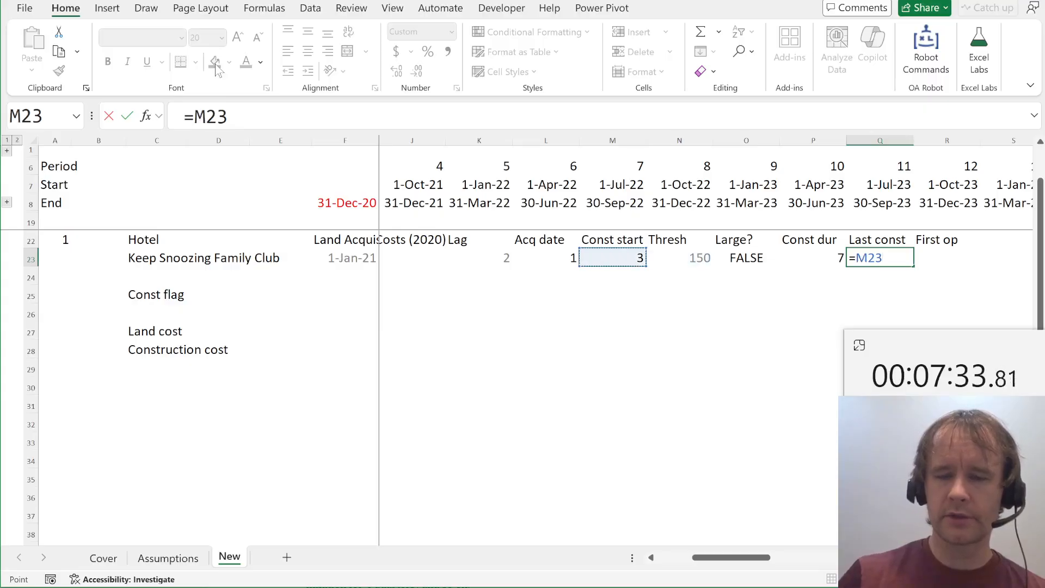
type("+")
key("Left")
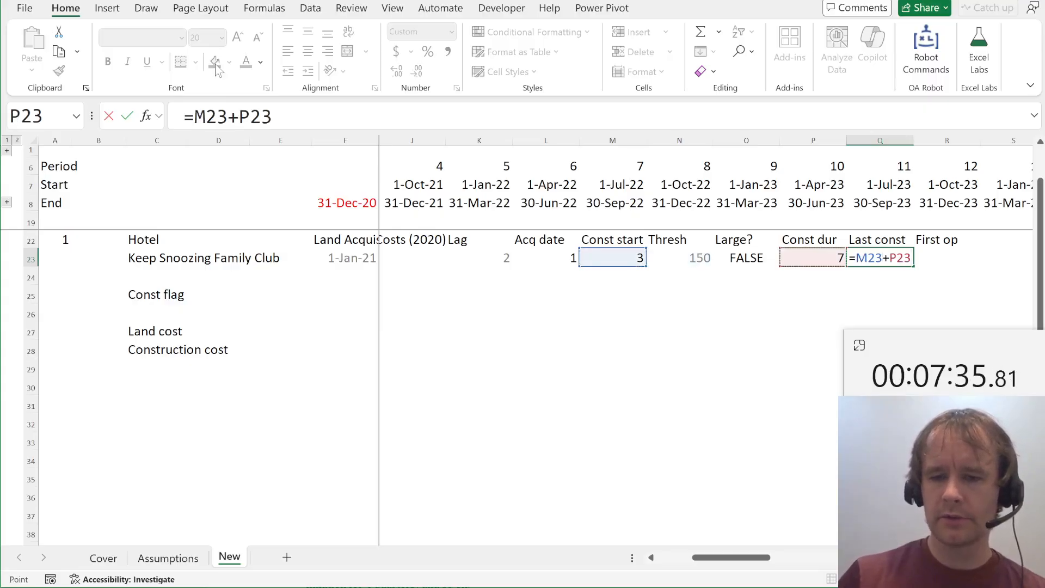
type("-1")
key("Return")
Calculate the first operating period in R23 as =Q23+1
key("Up")
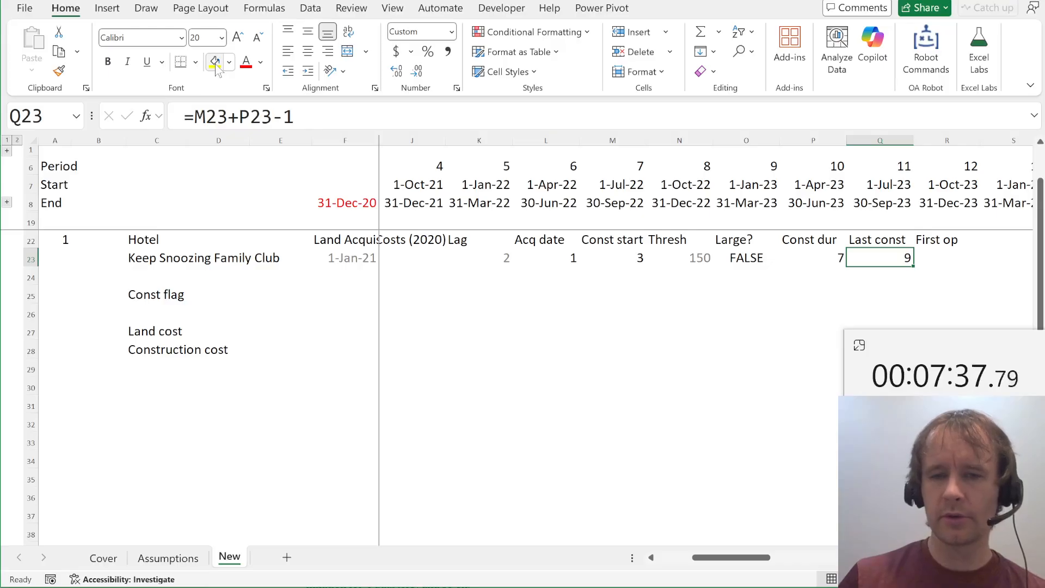
key("Right")
type("=")
key("Left")
type("+")
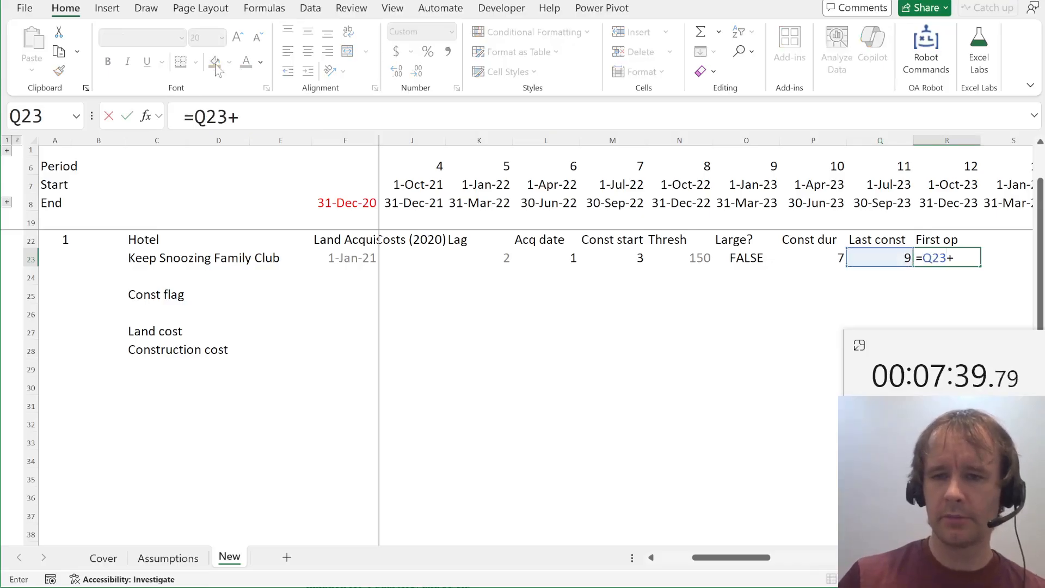
type("1")
key("Return")
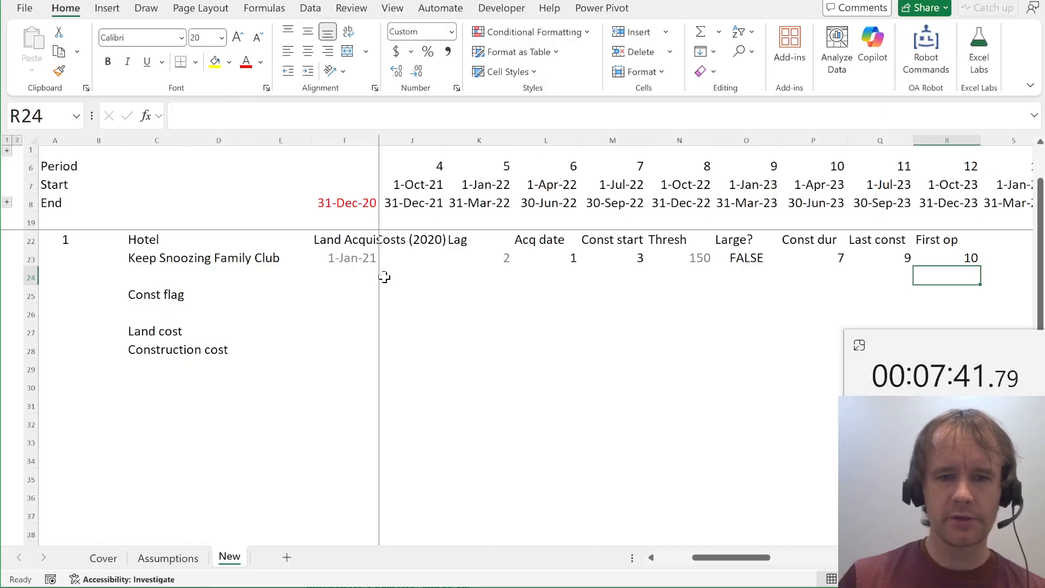
Enter the Const flag formula =(perNum>=M23)*(perNum<=Q23) in G25 so it spills across the timeline
left_click(382, 297)
key("Left")
key("Left")
key("Left")
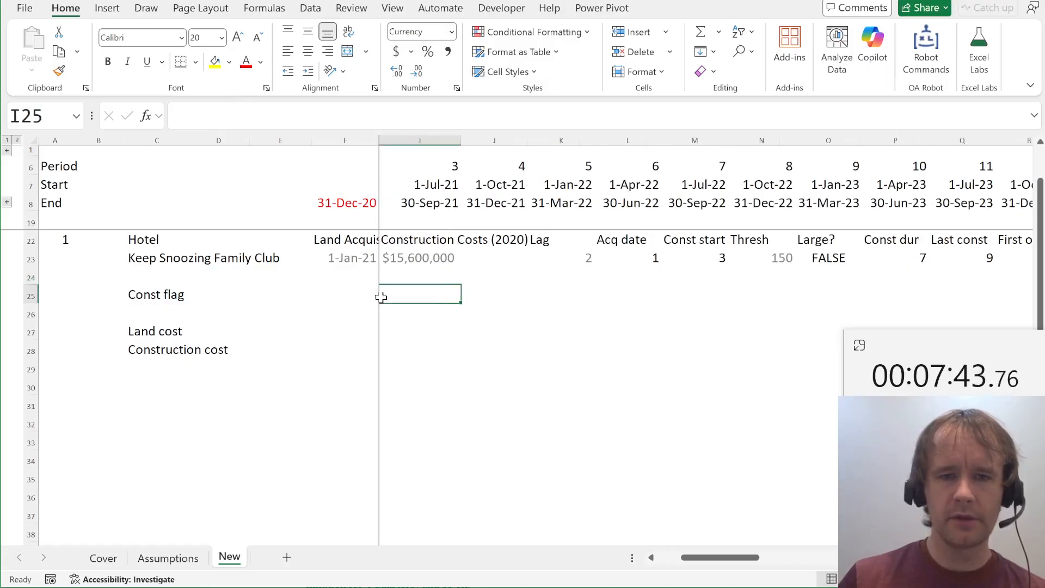
type("=(per")
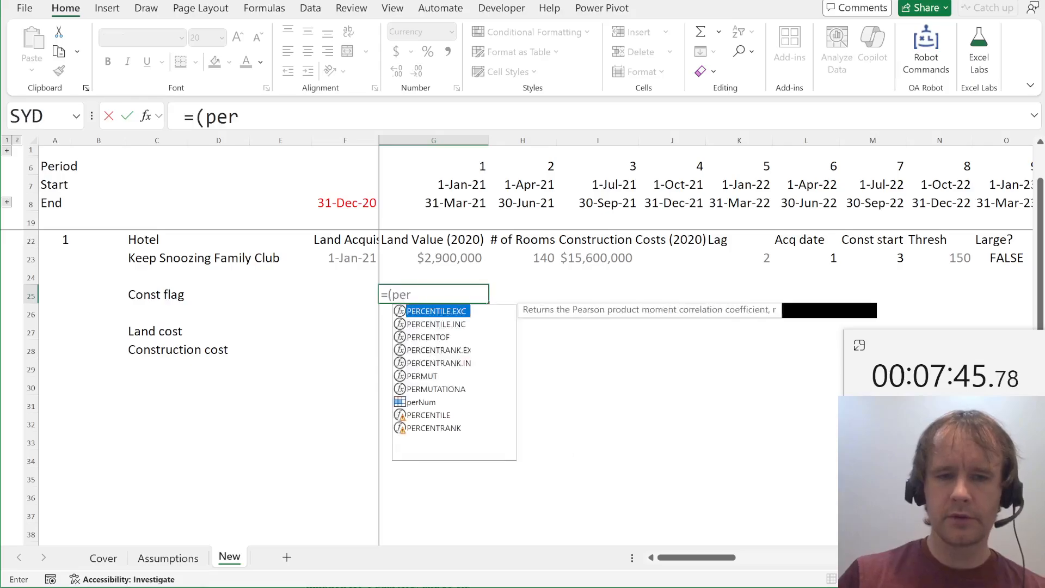
type("Num>=")
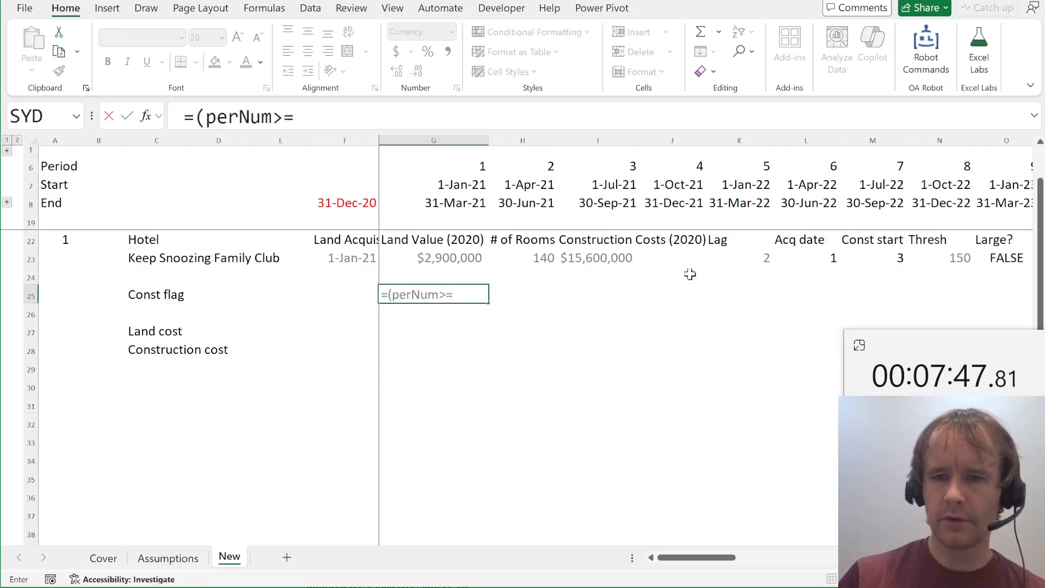
left_click(883, 259)
type(")*")
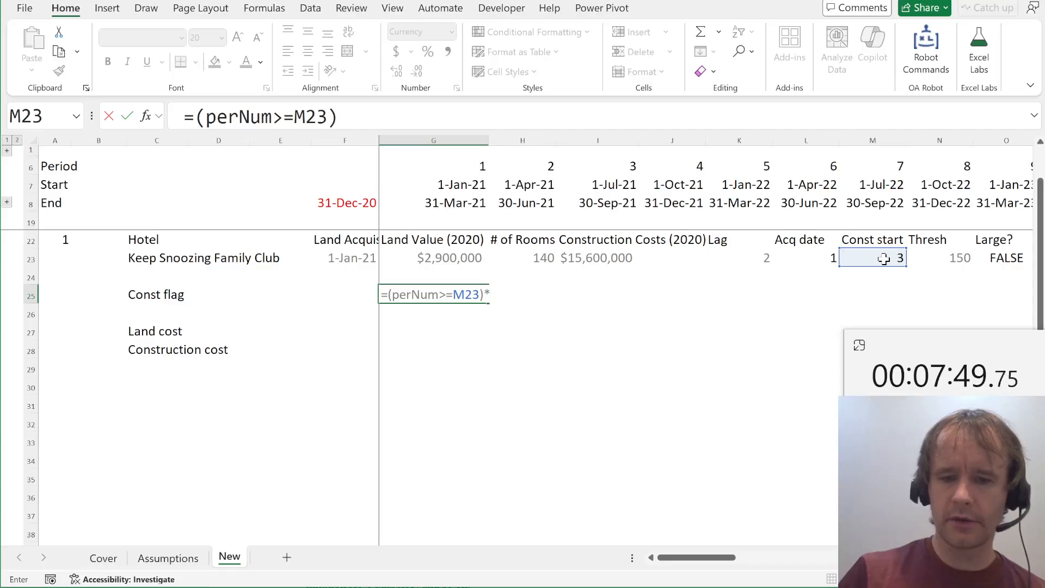
type("(perNumM")
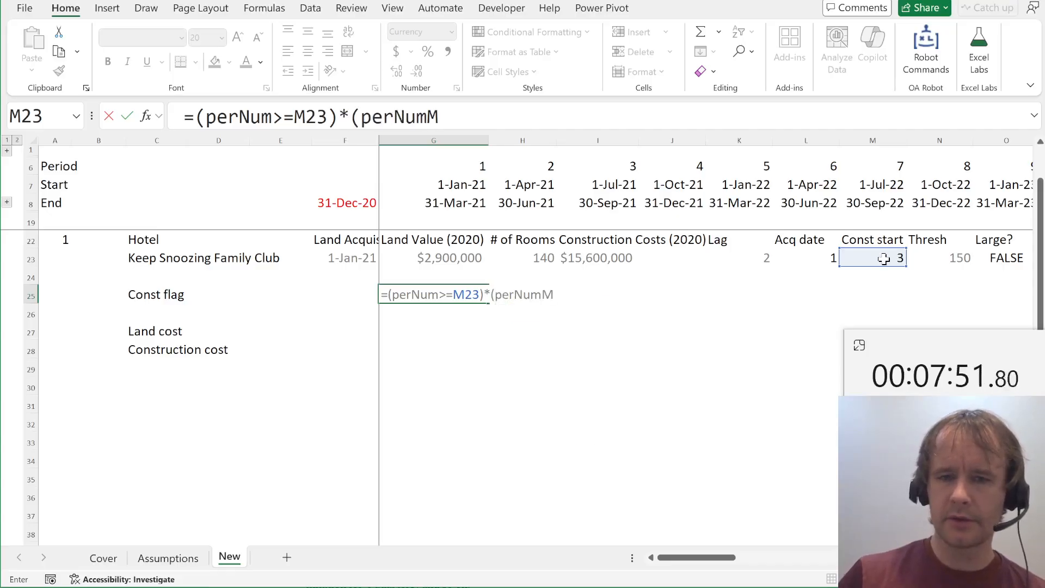
key("BackSpace")
type("<=")
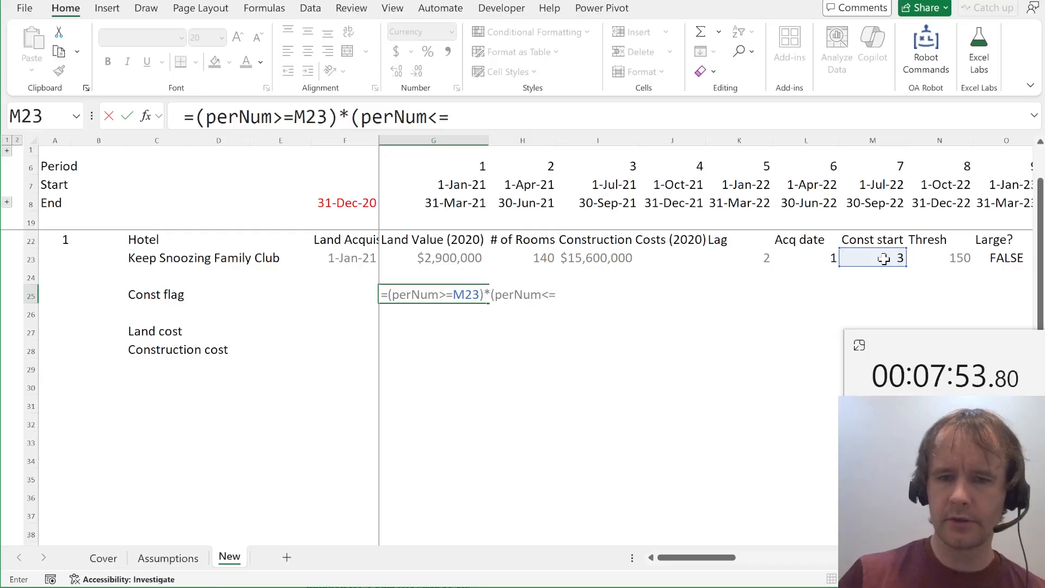
scroll(972, 250, "right", 2)
left_click(967, 242)
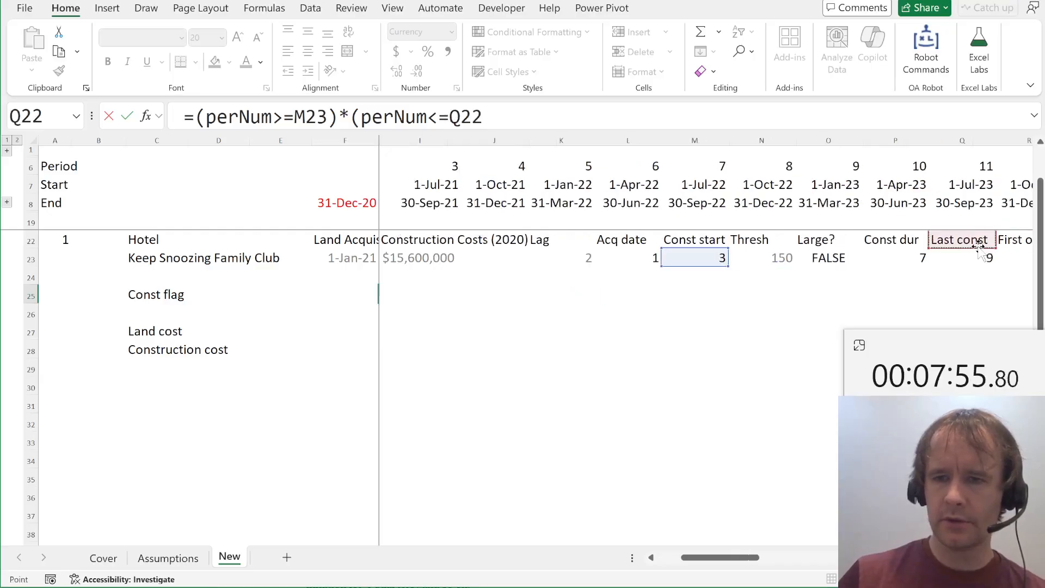
key("Down")
type(")")
key("Return")
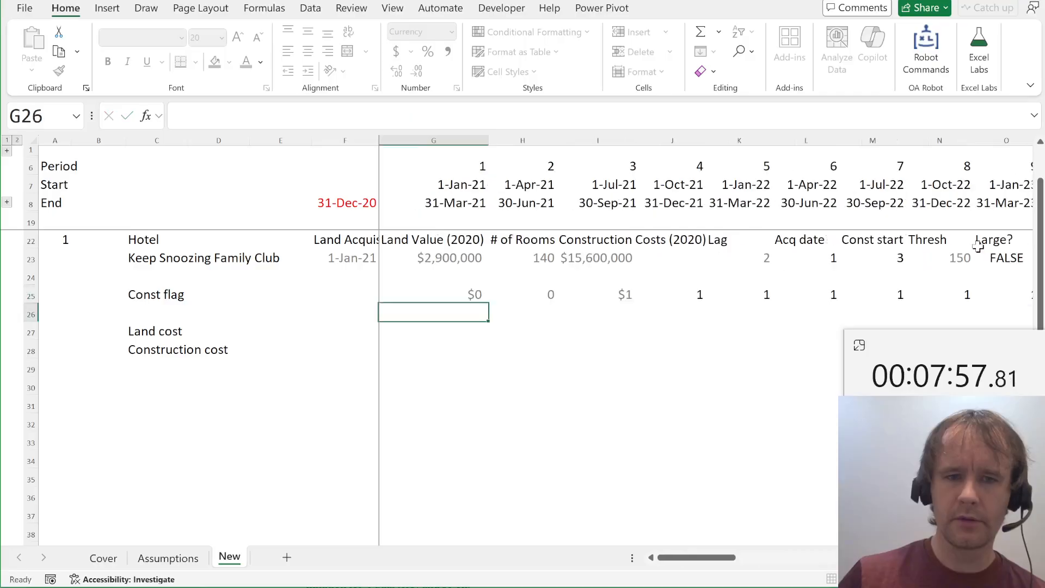
Copy the number format of the last Const flag cell, AT25, onto the whole row G25:AT25
key("Up")
key("ctrl+shift+Right")
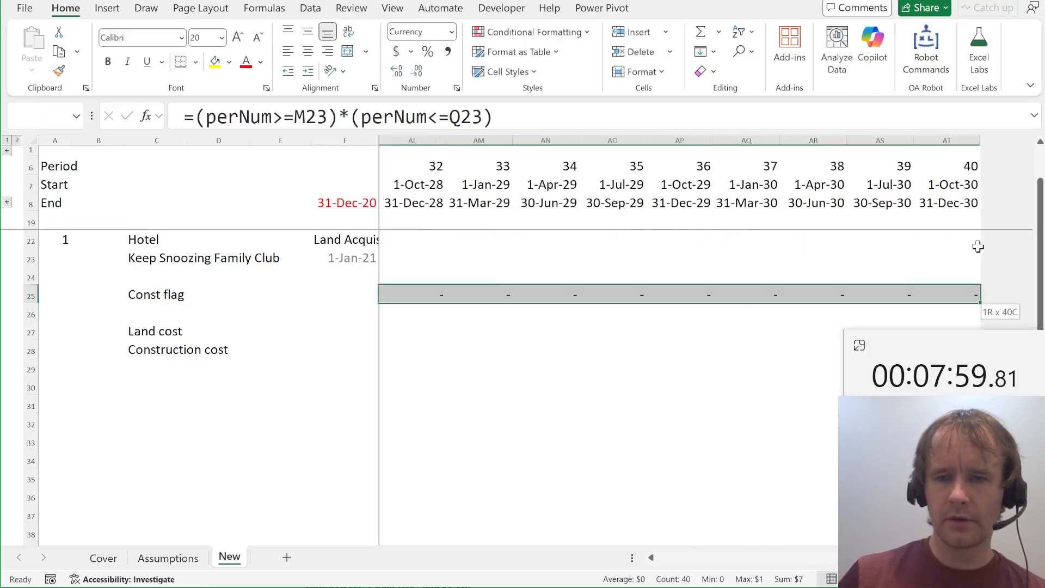
key("ctrl+Right")
key("ctrl+c")
key("ctrl+Left")
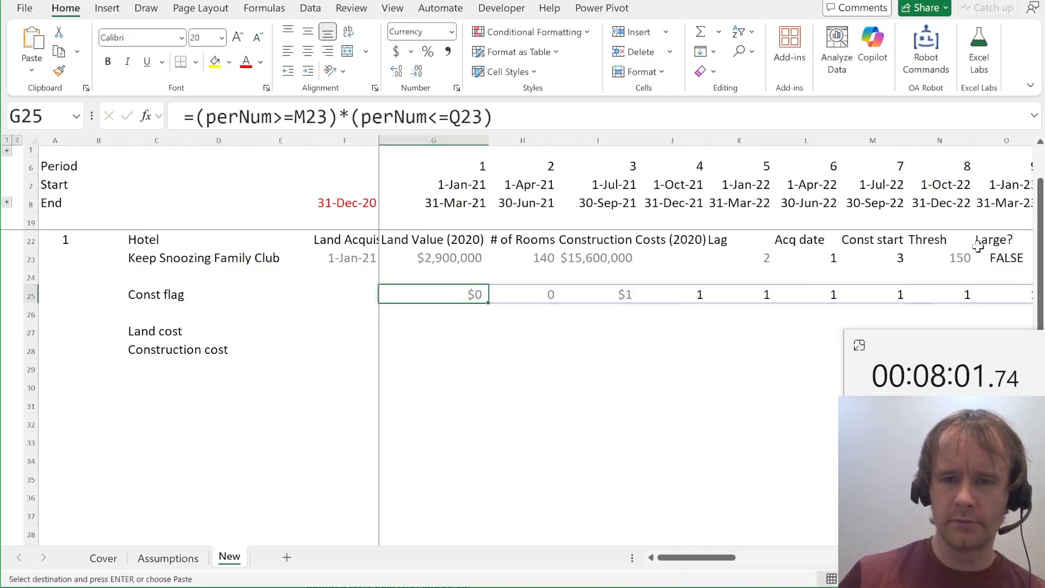
key("ctrl+shift+Right")
key("ctrl+alt+v")
key("t")
key("Return")
Delete the empty cells F26:J50 beneath the Const flag row, shifting cells up
key("Left")
key("Left")
key("Left")
key("Left")
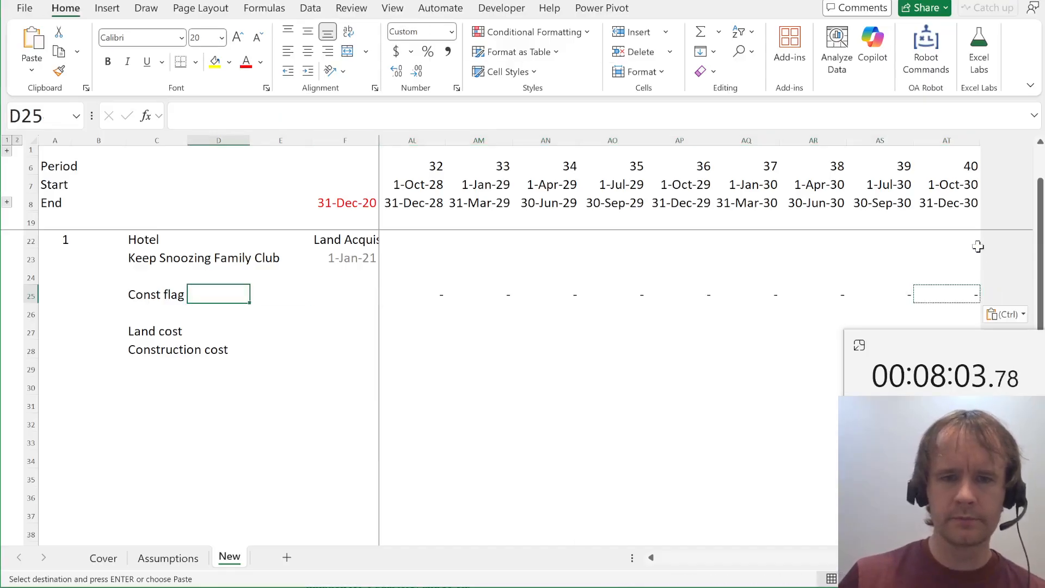
key("Right")
key("Right")
key("Right")
key("Right")
key("Left")
key("Down")
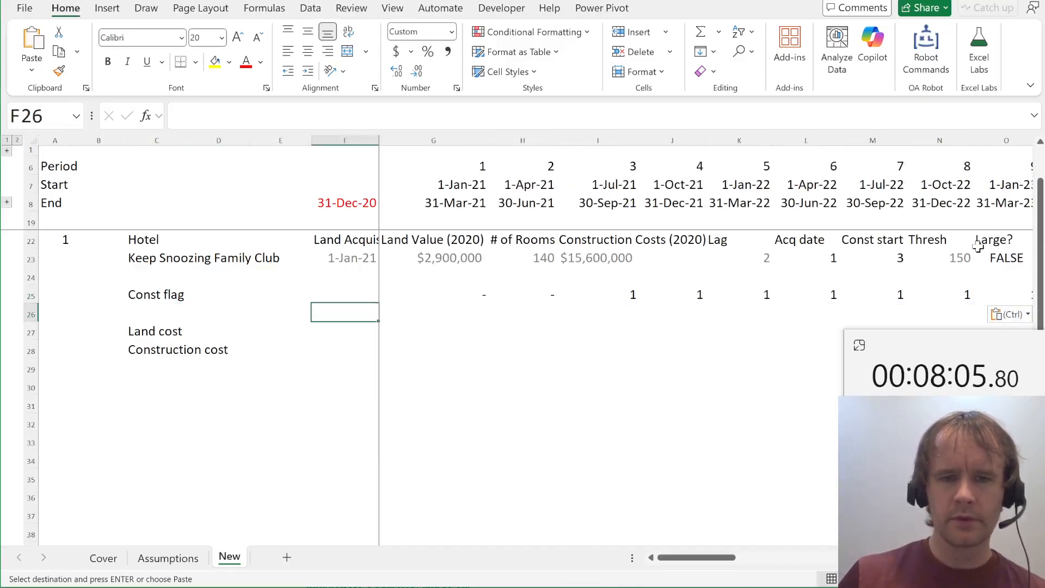
key("shift+Right")
key("shift+Right")
key("shift+Right")
key("shift+Right")
key("shift+Down")
key("shift+Down")
key("shift+Down")
key("shift+Down")
key("shift+Down")
key("shift+Down")
key("shift+Down")
key("shift+Down")
key("shift+Down")
key("shift+Down")
key("shift+Down")
key("shift+Down")
key("shift+Down")
key("shift+Down")
key("shift+Down")
key("shift+Down")
key("shift+Down")
key("shift+Down")
key("shift+Down")
key("shift+Down")
key("shift+Down")
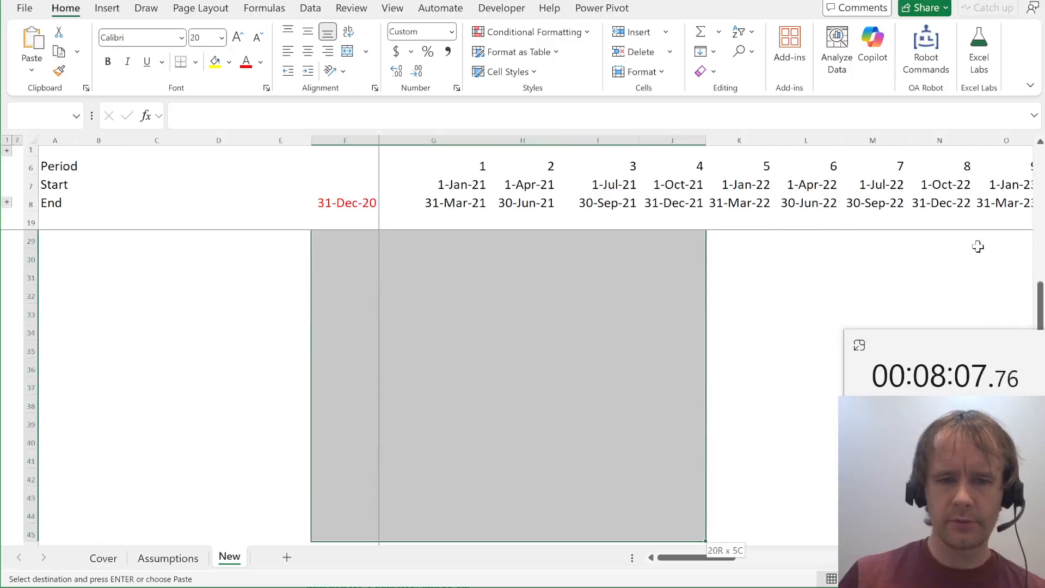
key("ctrl+minus")
key("u")
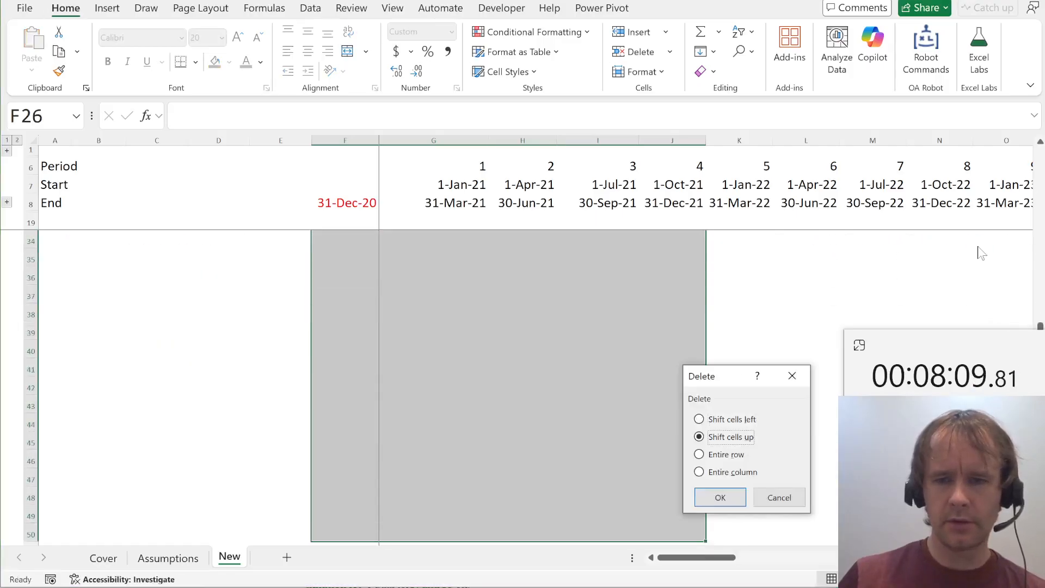
key("Return")
key("Up")
key("Up")
key("Left")
key("Down")
key("Left")
key("Down")
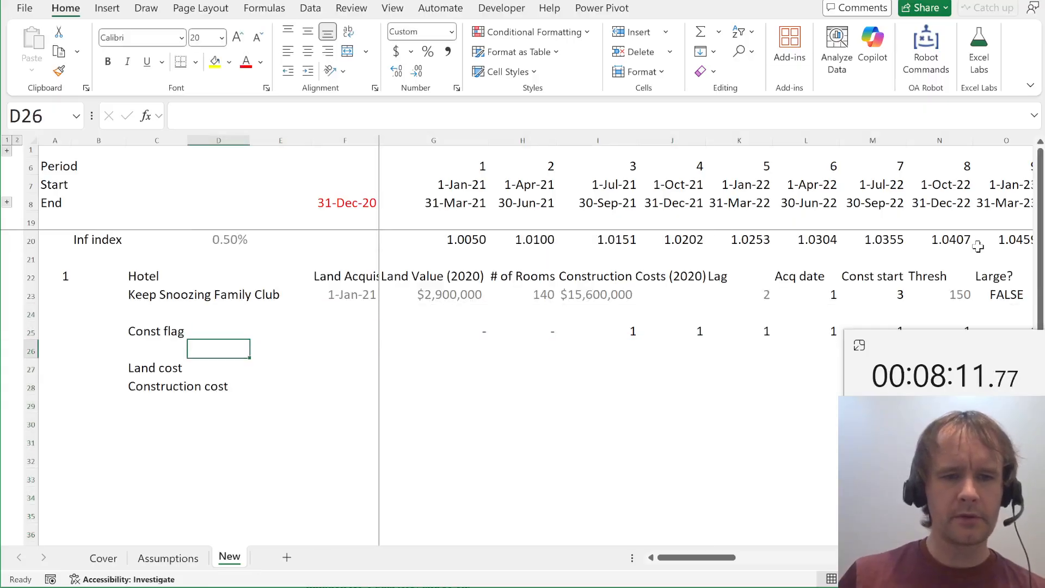
key("Left")
key("Down")
key("Right")
key("Right")
key("Right")
key("Right")
type("=")
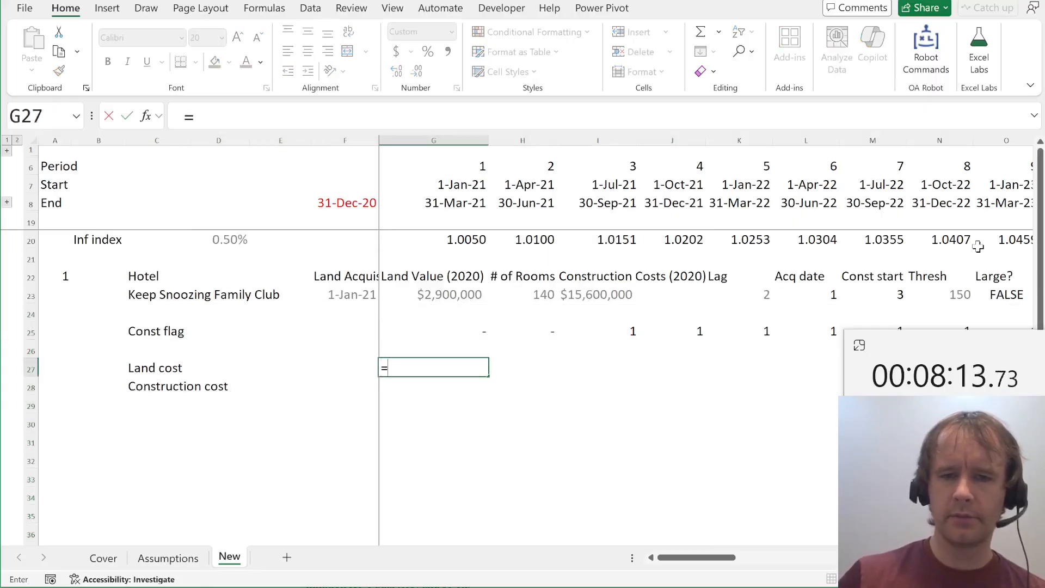
key("Up")
key("Up")
key("Up")
key("Up")
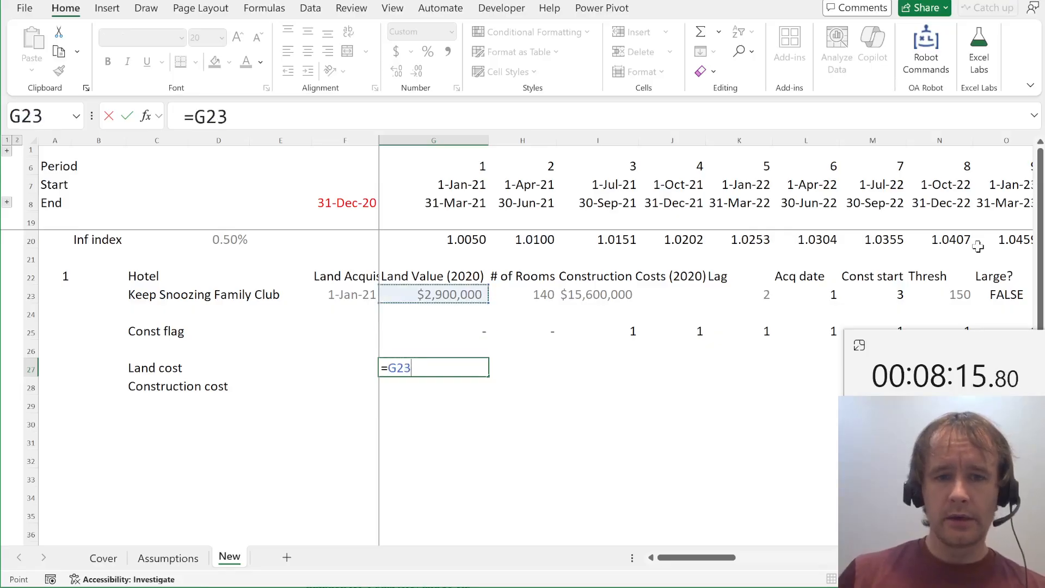
type("*")
key("Up")
key("Up")
key("Up")
key("Up")
key("Up")
key("Up")
key("Up")
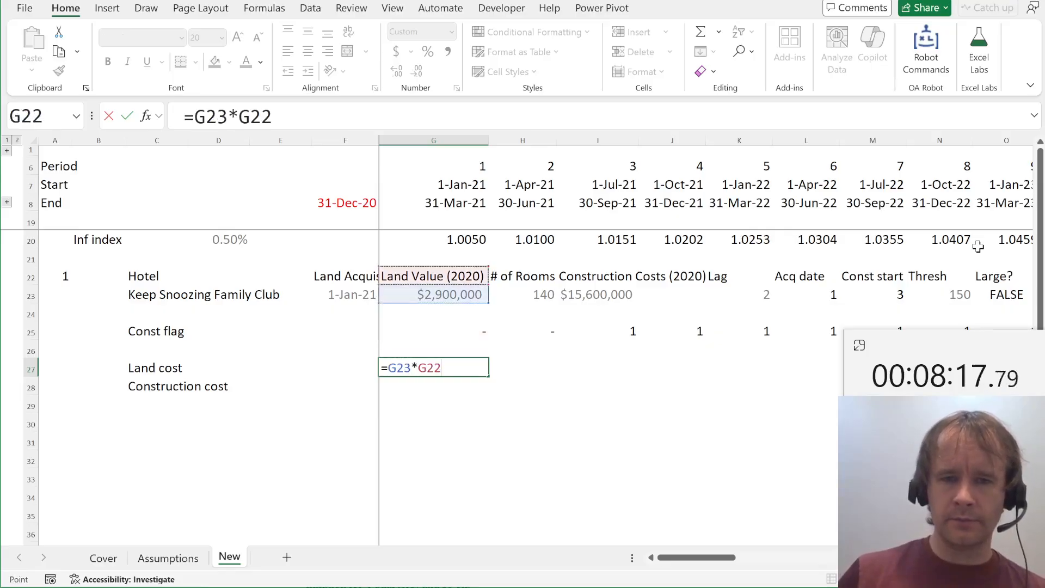
key("ctrl+shift+Right")
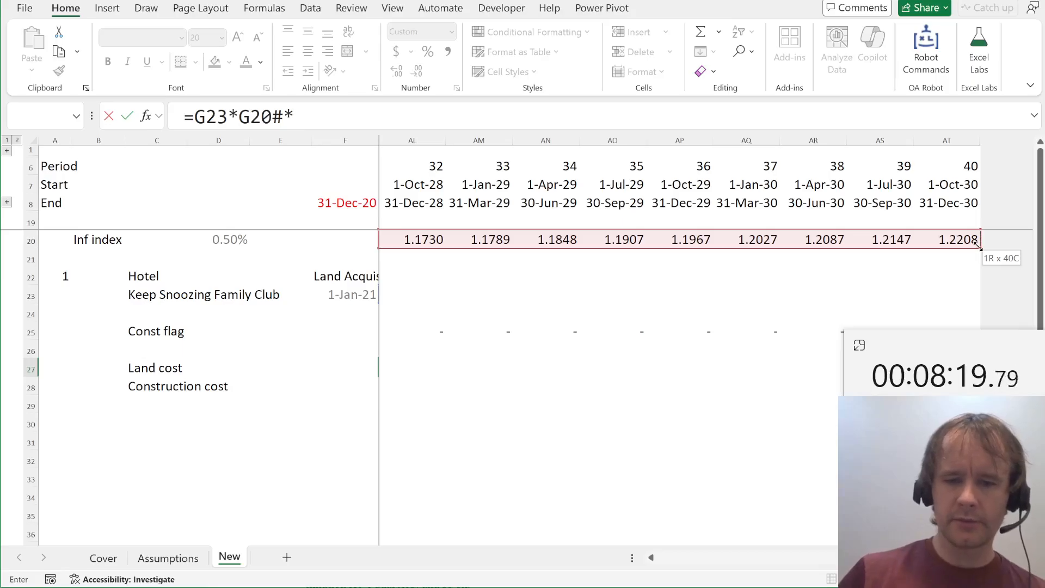
type("*(perNum")
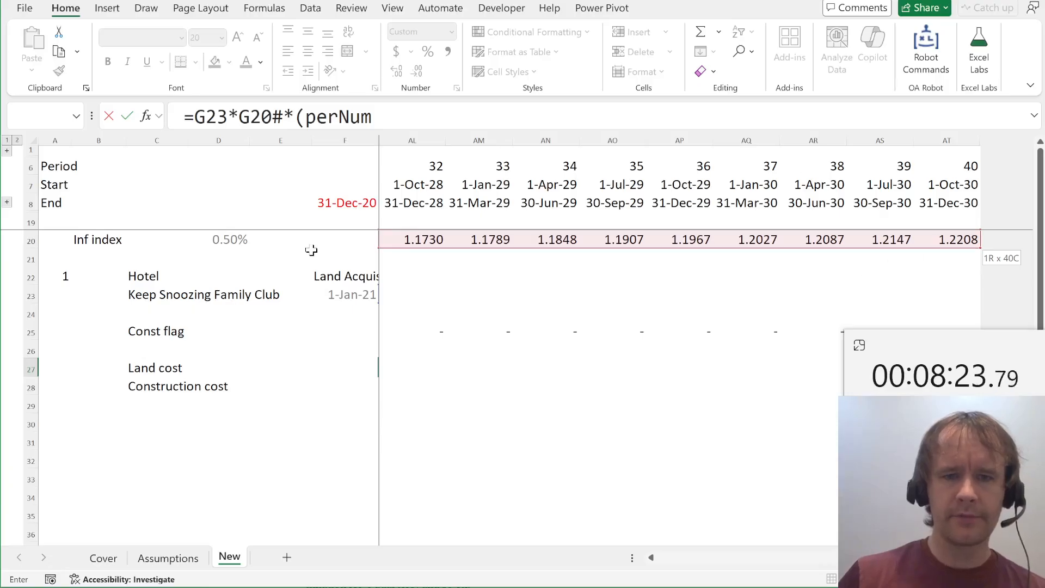
key("Escape")
Define the name inf for the spilled inflation index range G20#
left_click(402, 240)
key("ctrl+shift+Right")
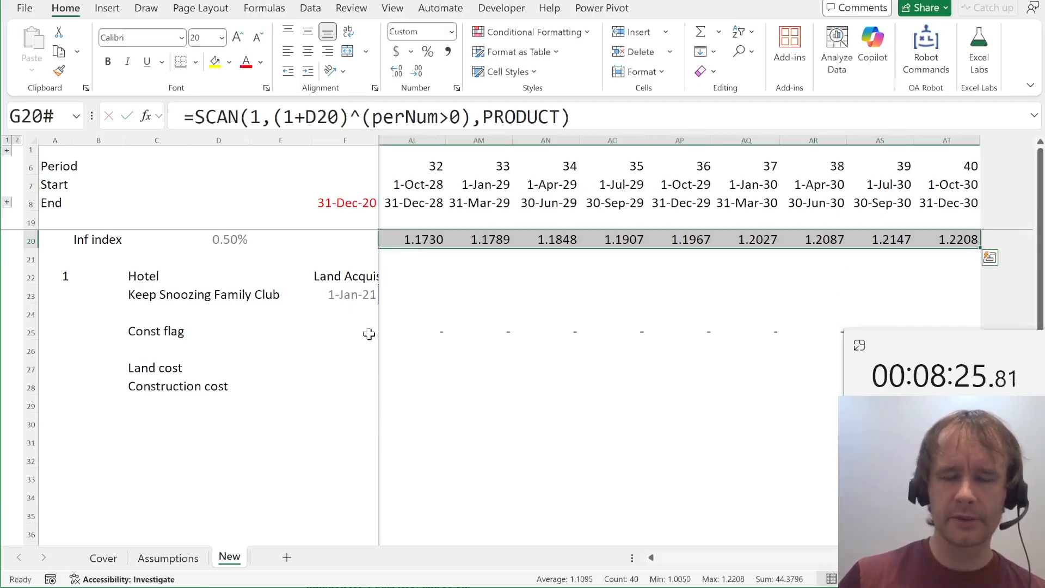
left_click(44, 115)
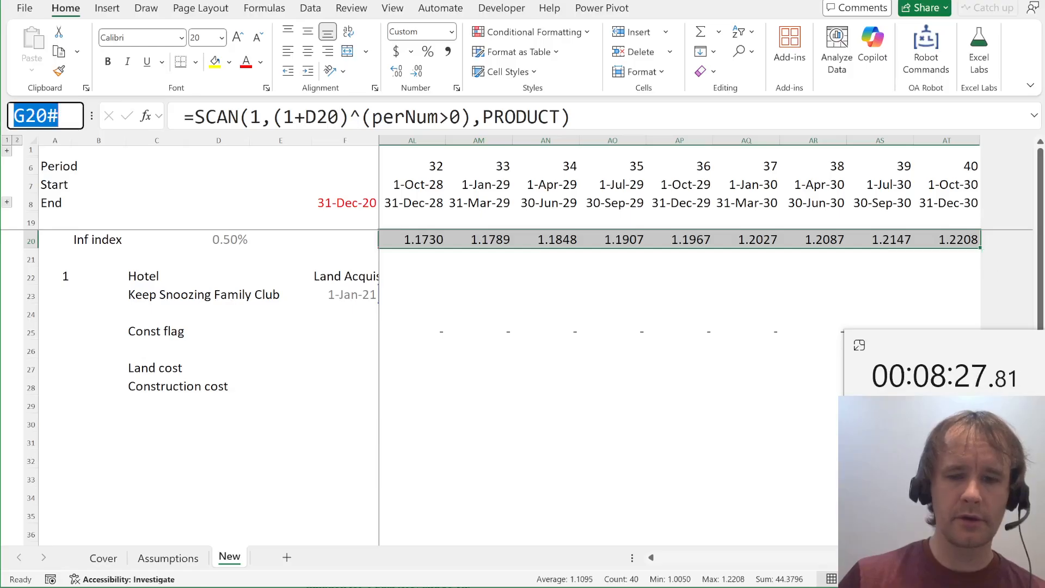
type("inf")
key("Return")
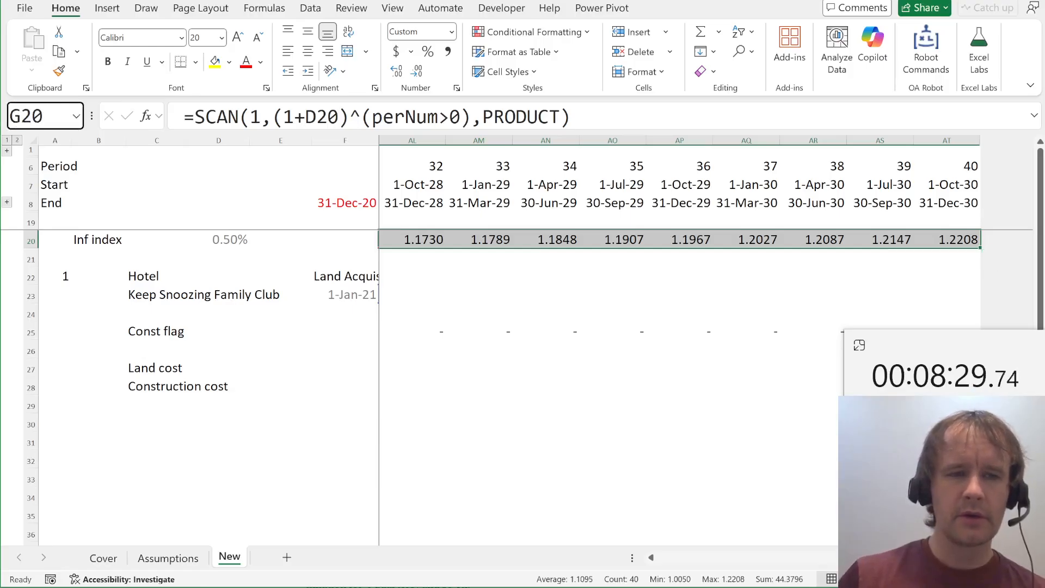
Calculate the inflated land cost in G27 with =inf*G23*(perNum=L23)
key("Down")
key("Down")
key("Down")
key("Down")
key("Down")
key("Down")
key("Down")
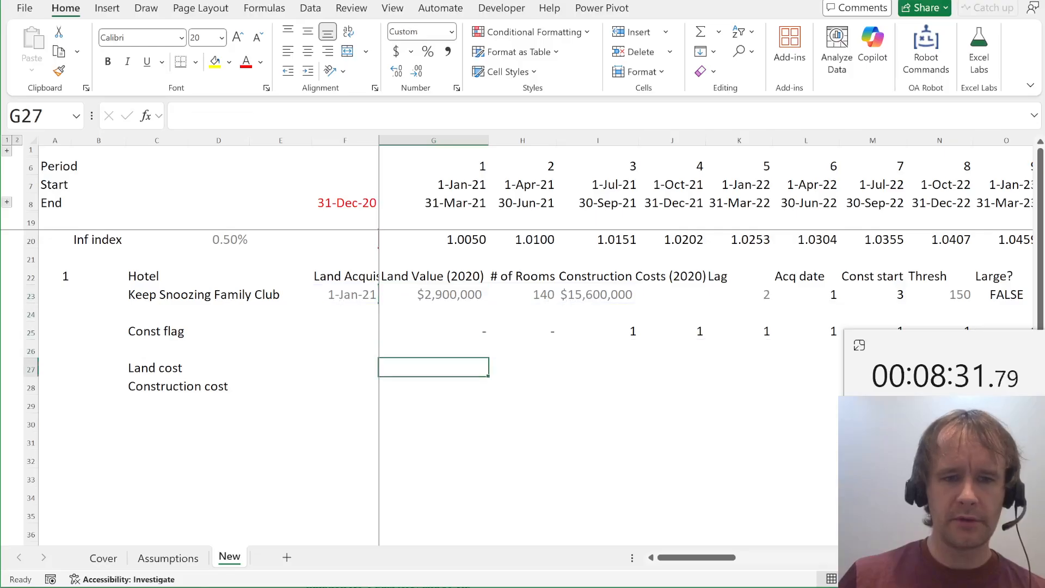
type("=inf")
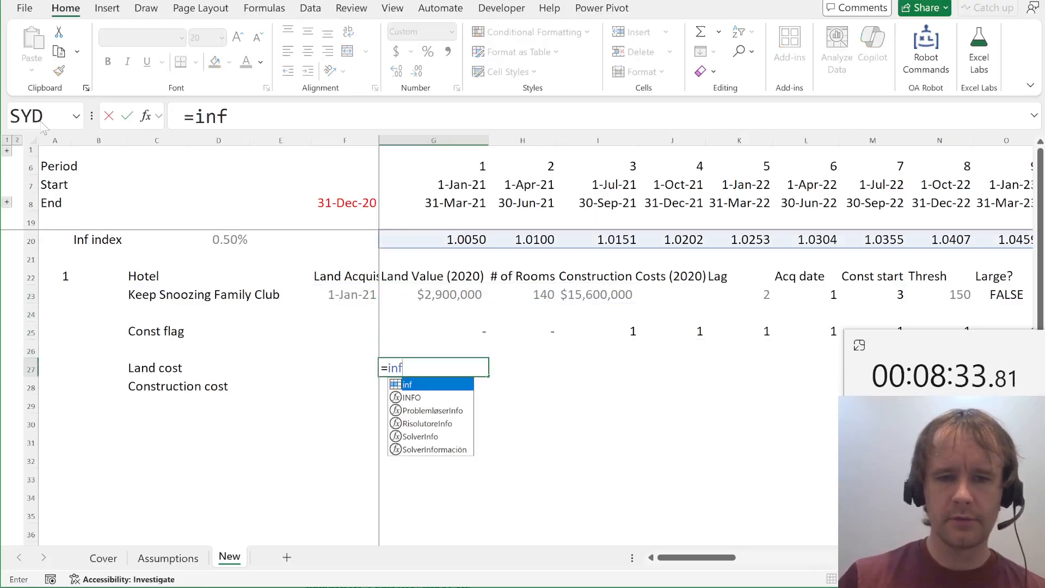
type("*")
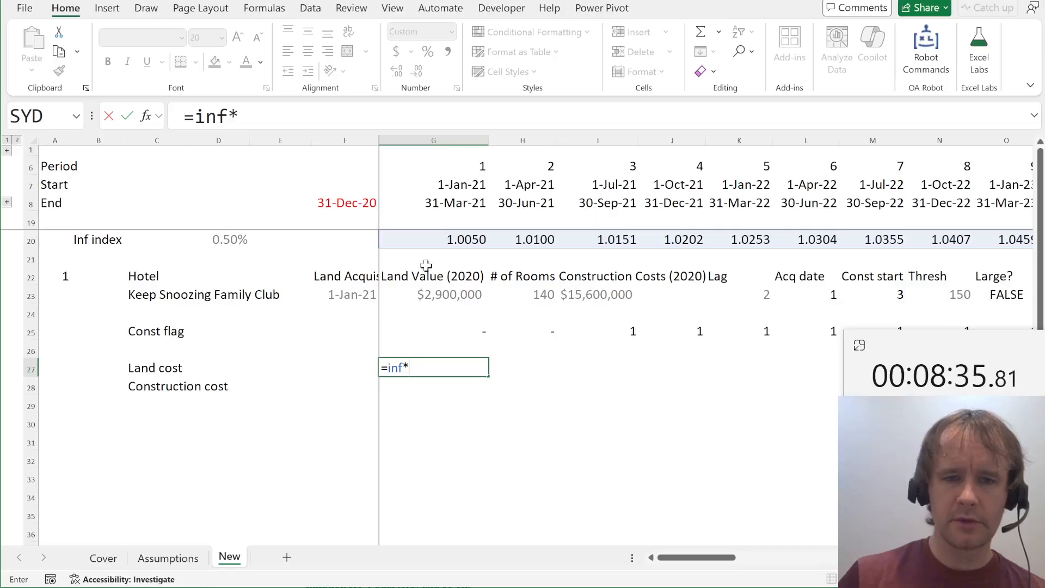
left_click(418, 292)
type("*(p")
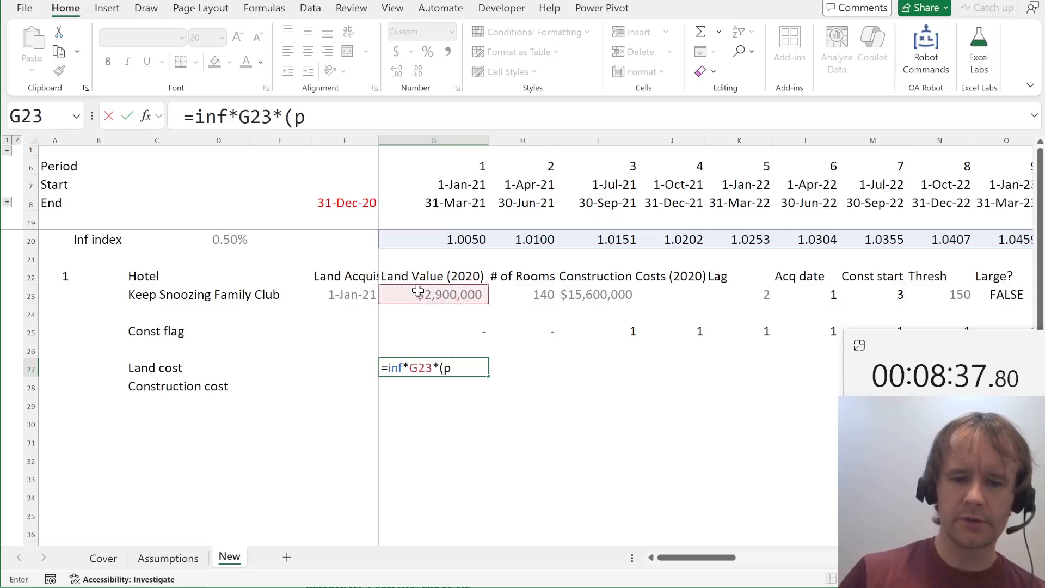
type("ern")
key("Tab")
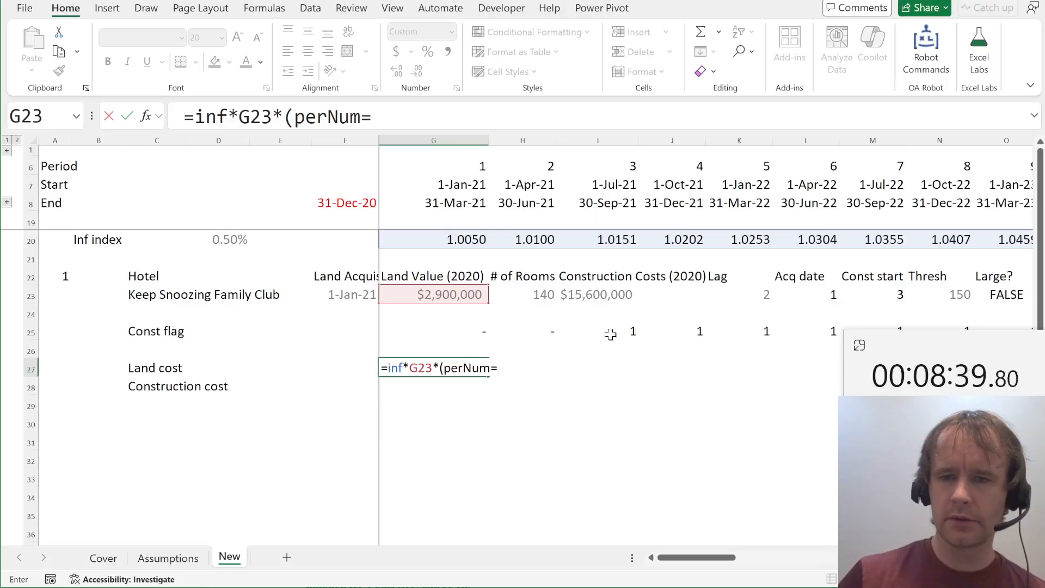
left_click(800, 294)
key("Return")
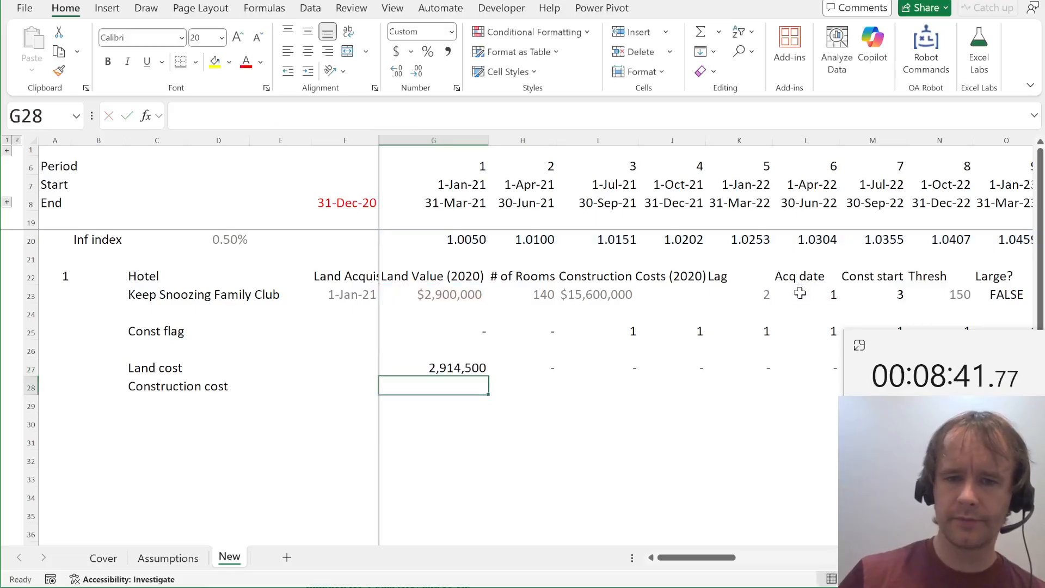
Change the header in L22 to Acq Q and select the Land cost formula in G27
left_click(802, 276)
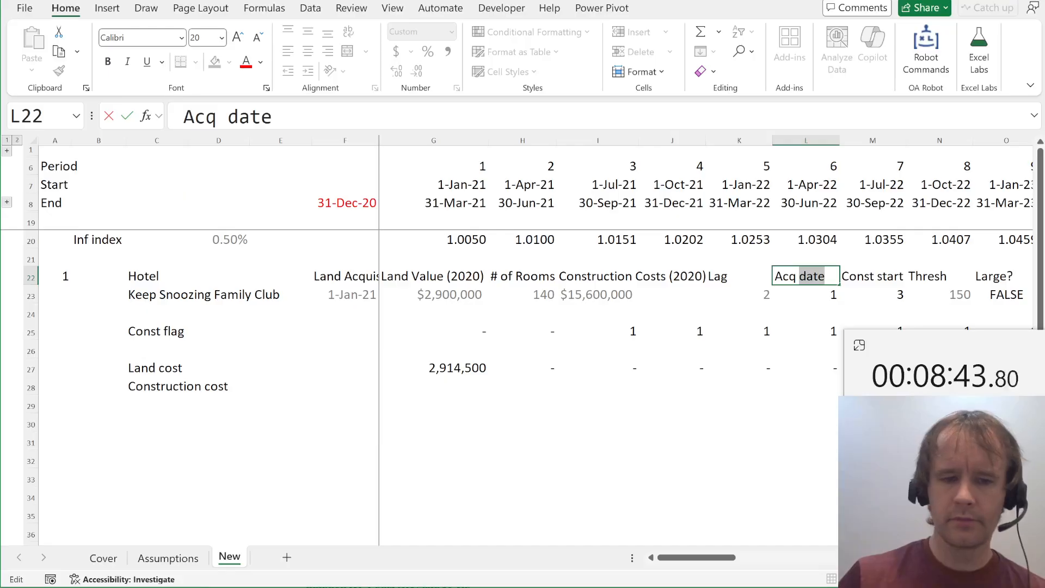
key("Down")
left_click(444, 370)
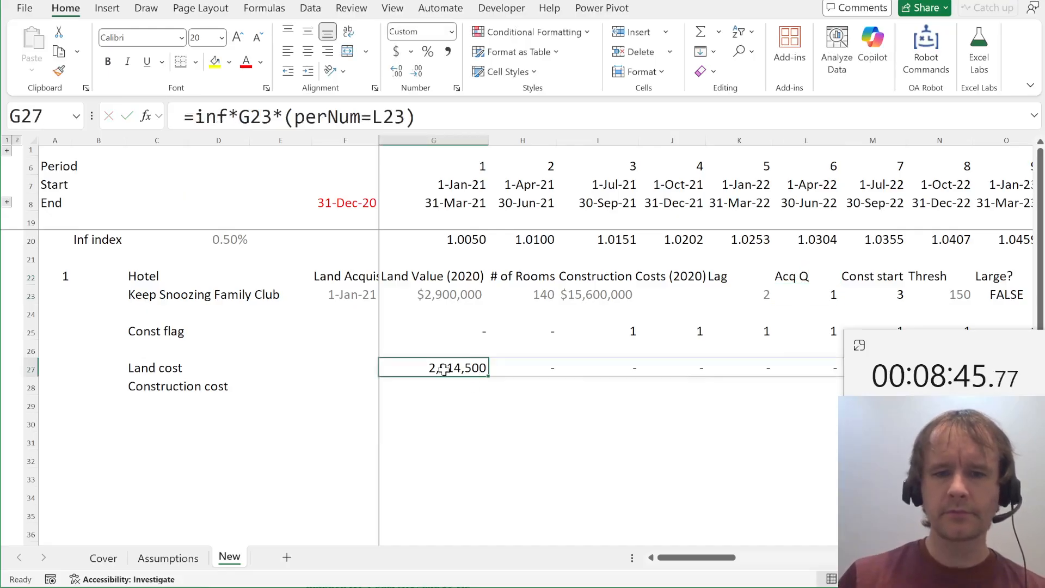
Select the Construction cost cell G28 and switch to the case PDF to read the new hotel construction cost rules
key("Down")
key("alt+Tab")
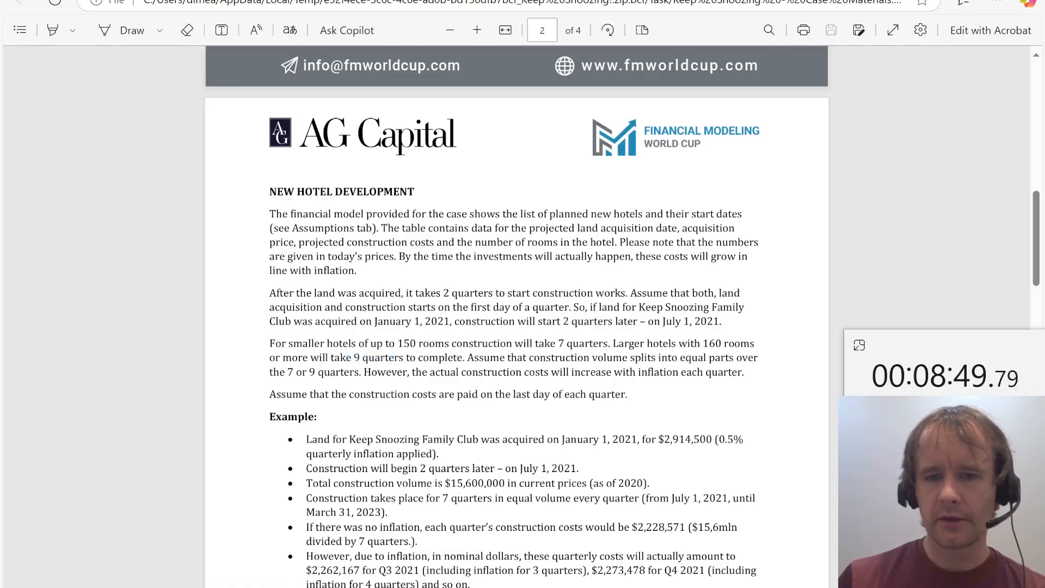
Review the equal-parts construction volume rule in the case PDF, then return to Excel and enter the header Cost per Q (2020) in S22
left_click_drag(555, 357, 706, 358)
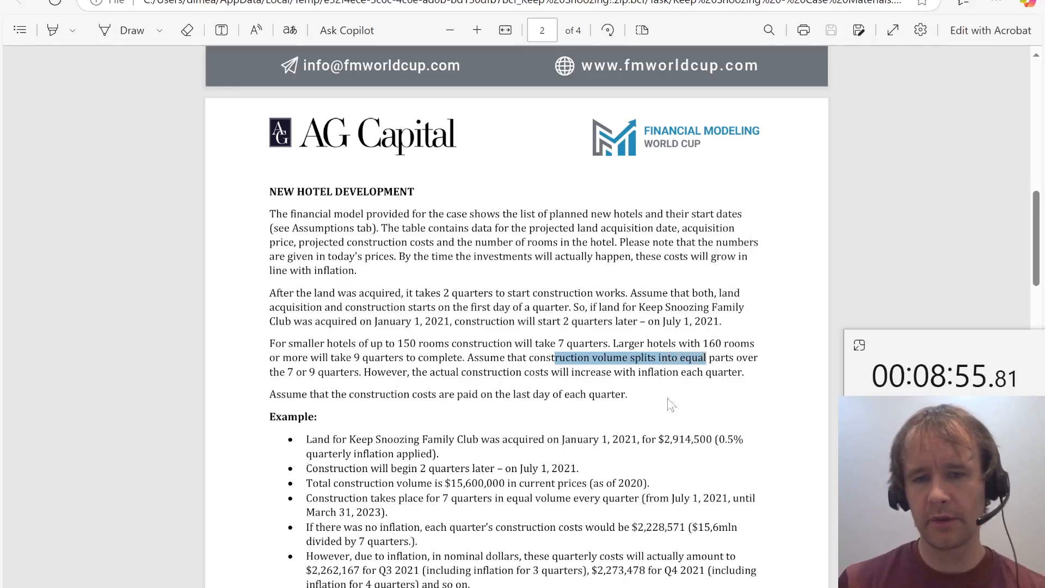
key("alt+Tab")
scroll(701, 293, "right", 3)
scroll(701, 292, "right", 2)
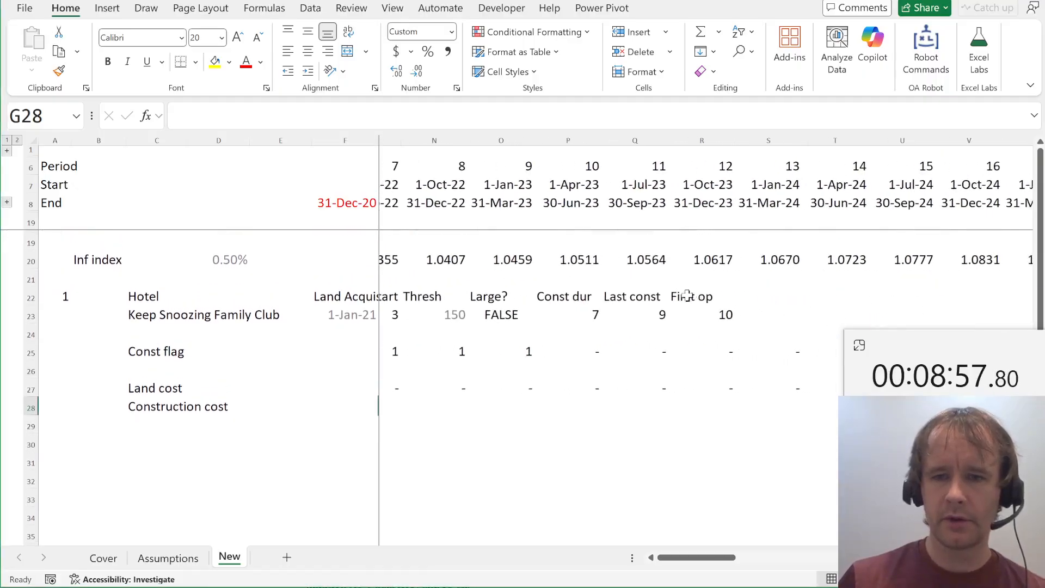
left_click(738, 276)
type("Co")
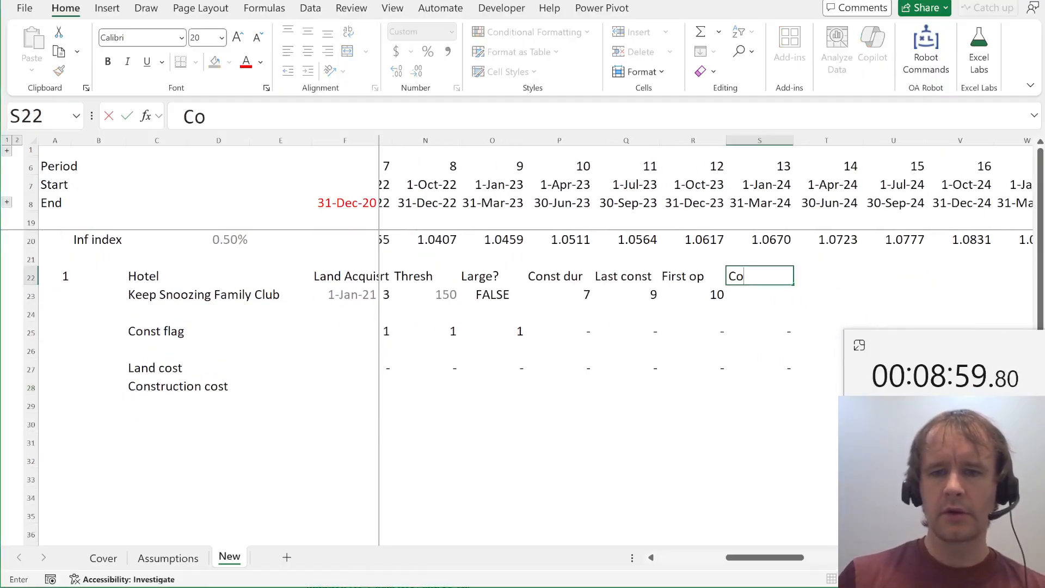
type("st per Q (2020)")
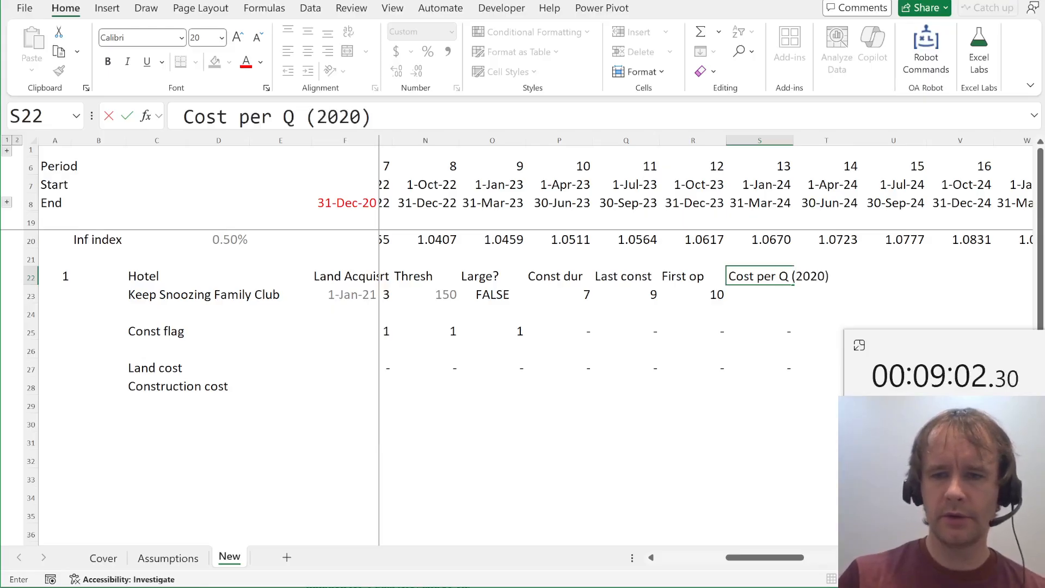
key("Return")
Calculate the 2020-price construction cost per quarter in S23 with =I23/P23
type("=")
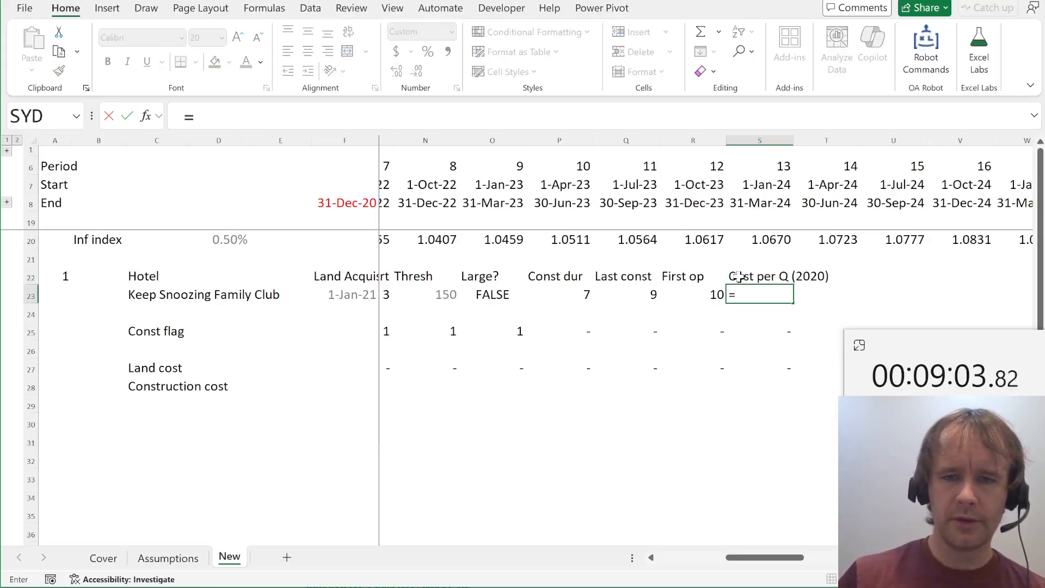
key("alt+Page_Up")
left_click(582, 295)
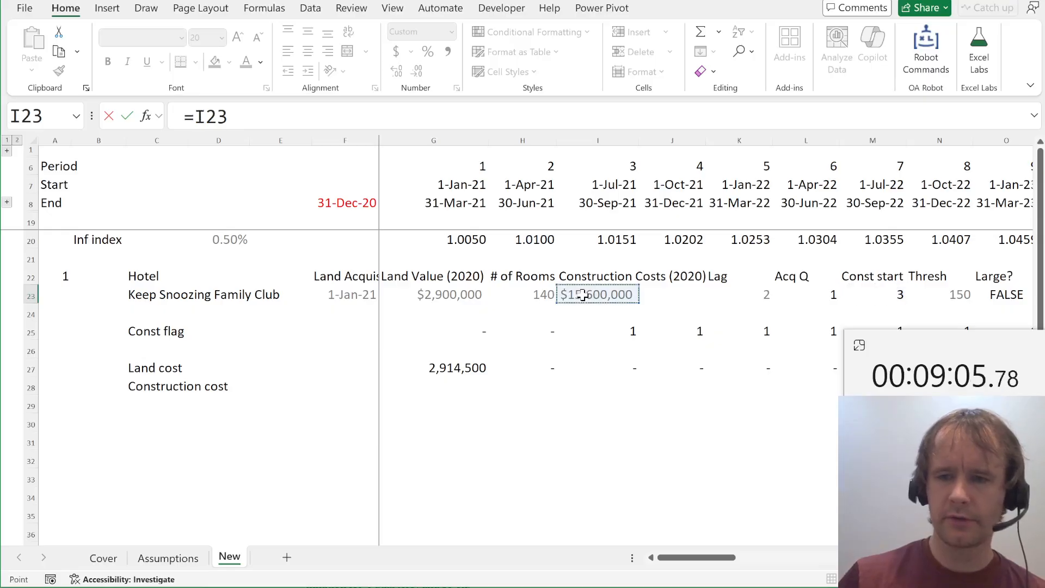
type("/")
key("Left")
key("Left")
key("Left")
key("Return")
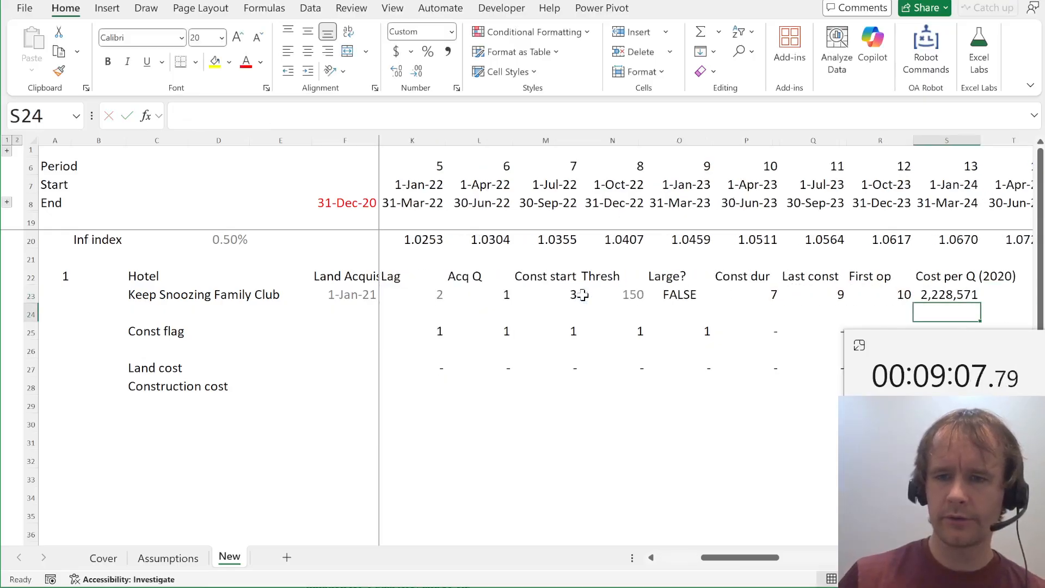
key("Up")
Calculate the inflated quarterly construction cost in G28 with =G25#*inf*S23 and check the spilled row
left_click(343, 387)
key("Right")
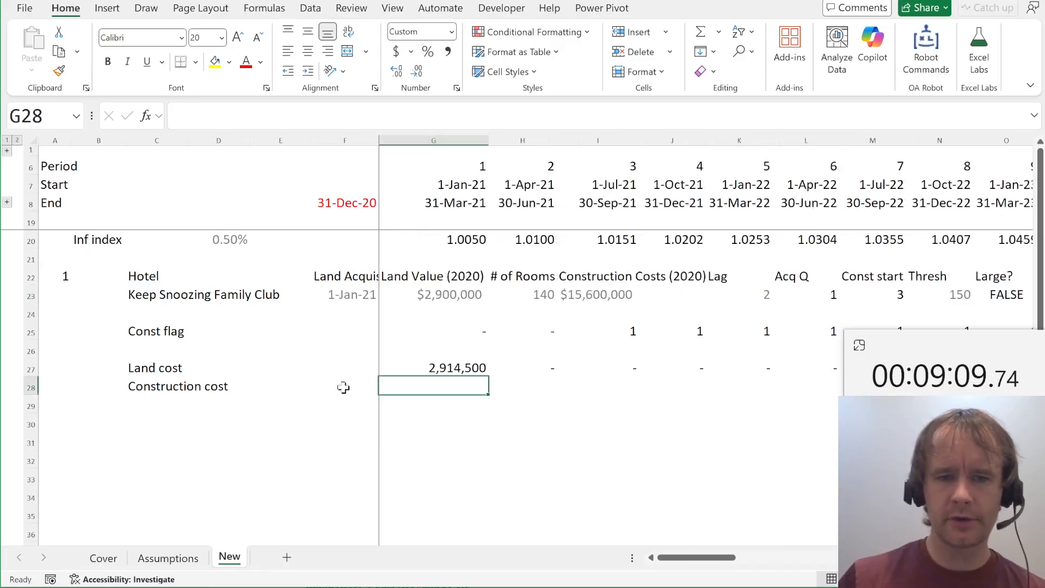
type("=")
key("Up")
key("Up")
key("Up")
type("#")
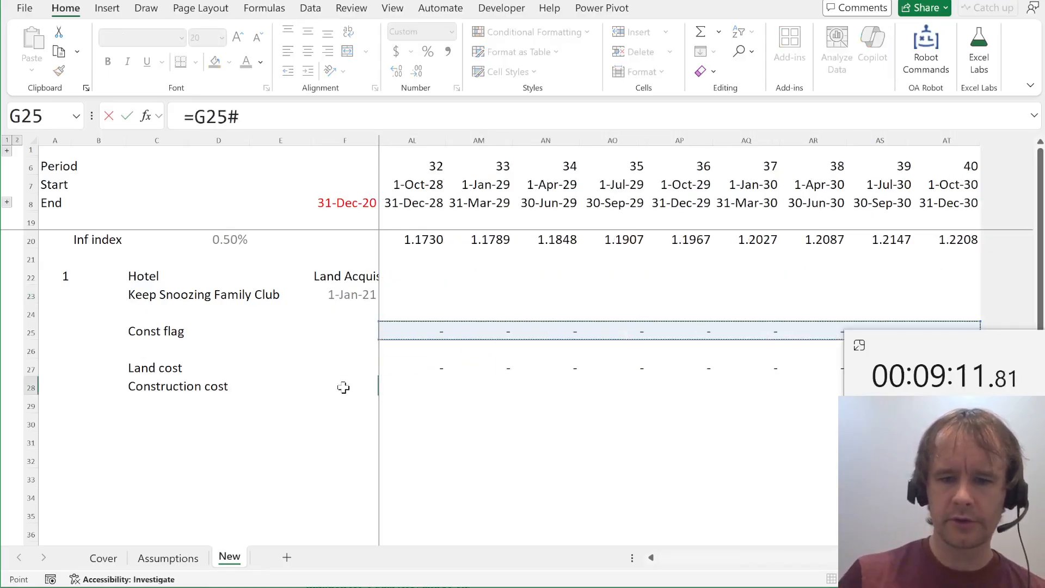
type("*inf*")
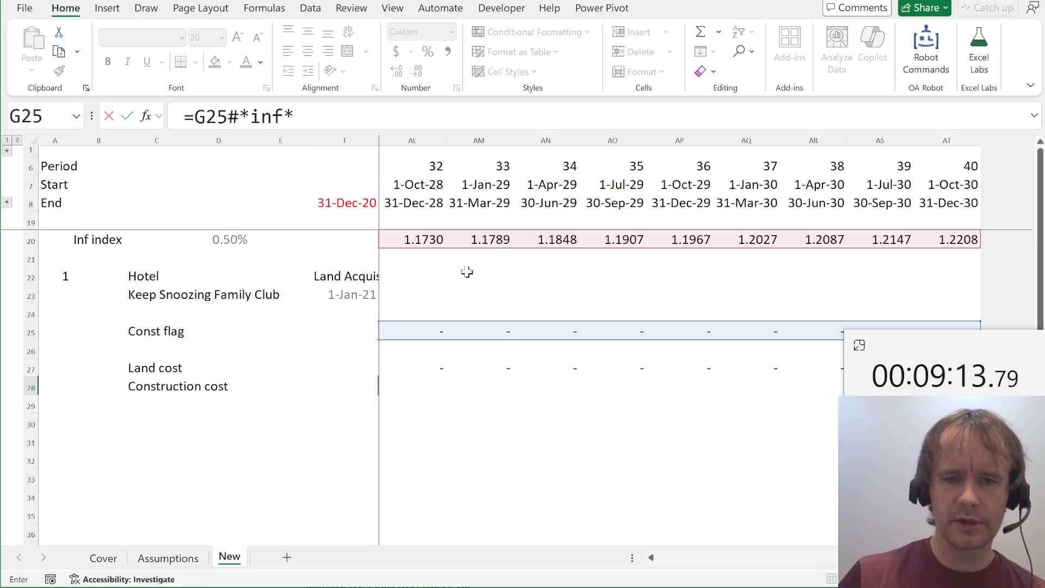
left_click(450, 293)
key("ctrl+Left")
key("Return")
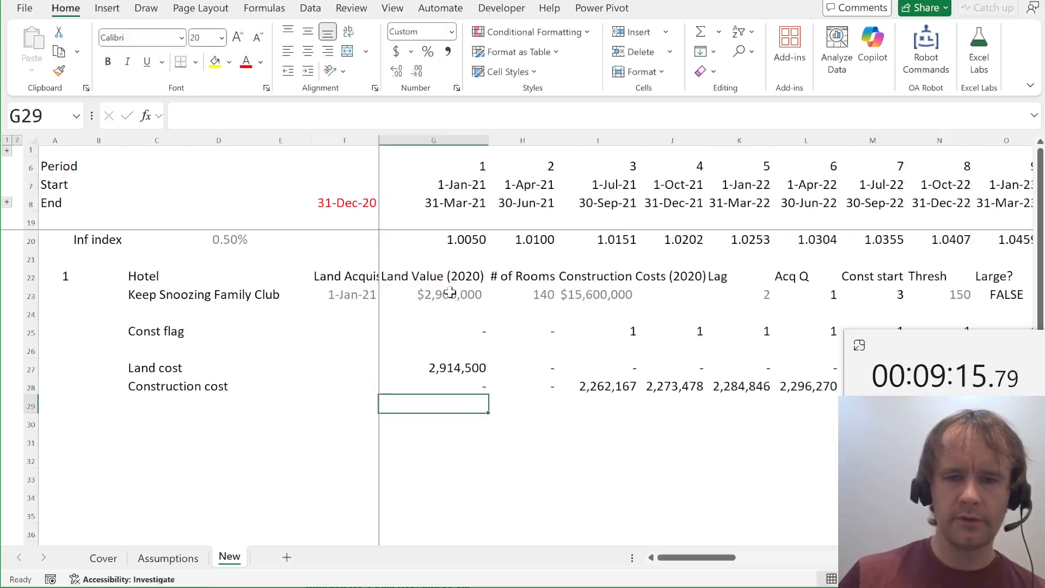
key("Up")
key("ctrl+shift+Right")
key("Left")
key("Right")
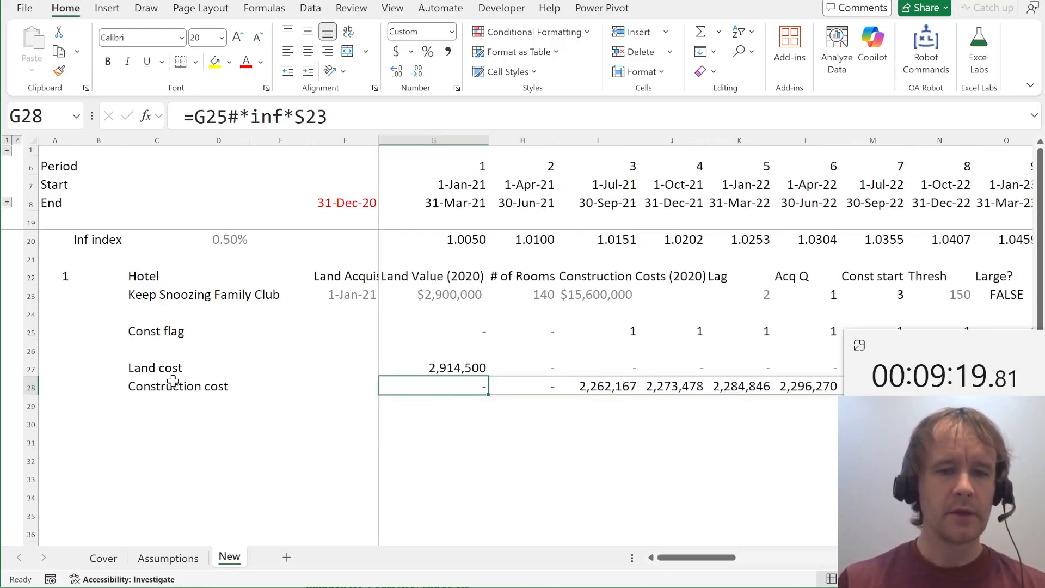
scroll(173, 381, "down", 2, "ctrl")
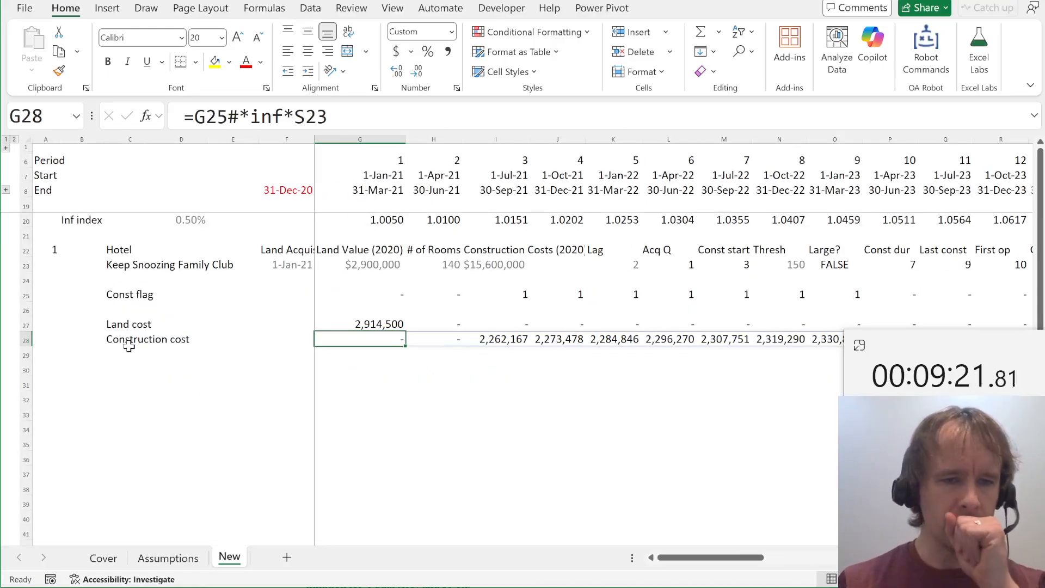
Switch to the case PDF and examine the individual hotel cashflow rules, including the $450,000 quarterly revenue and the 9th-quarter start
left_click(128, 351)
key("alt+Tab")
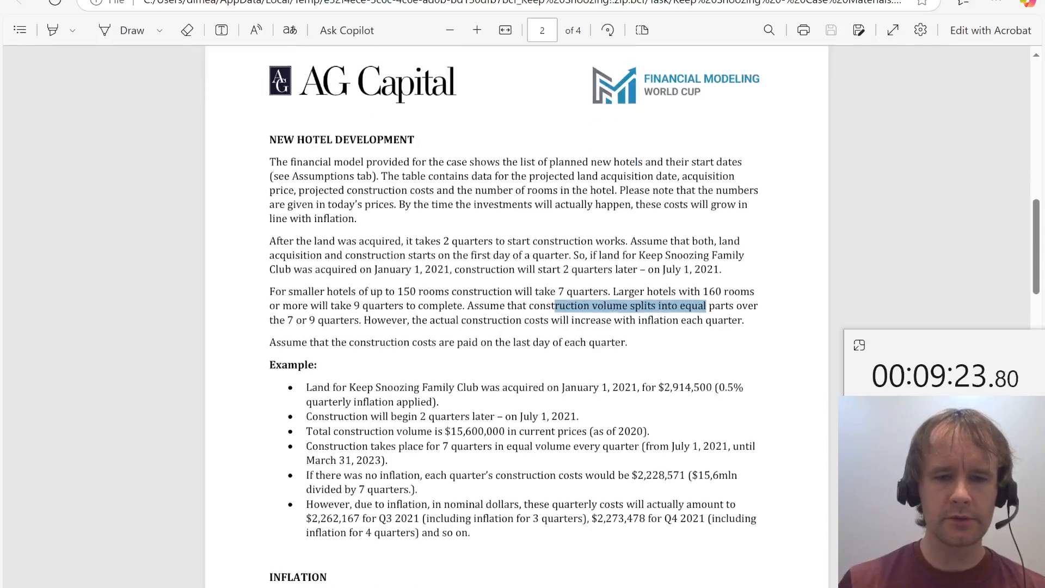
scroll(516, 316, "down", 6)
scroll(516, 316, "down", 2)
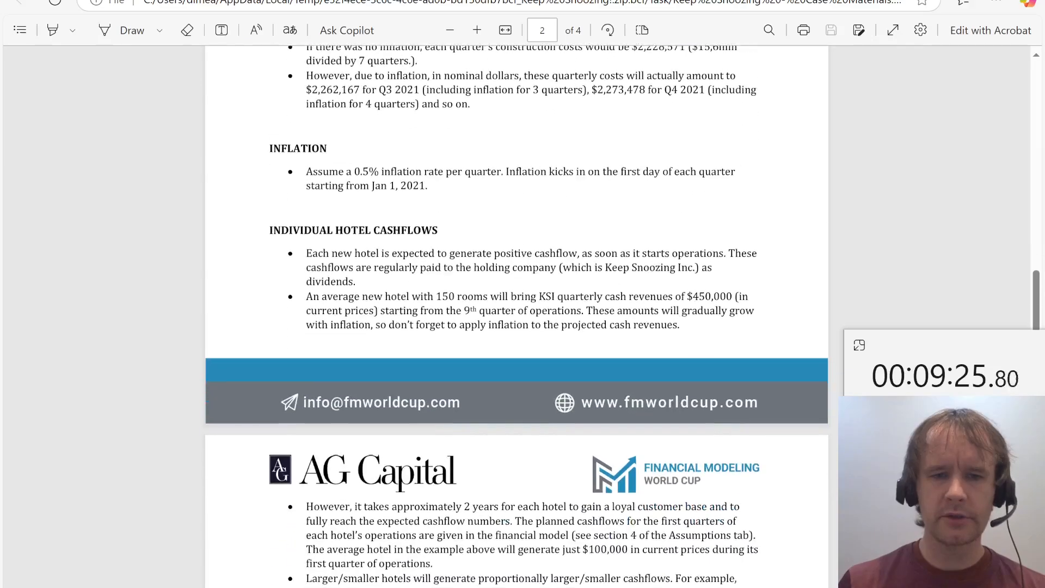
scroll(516, 316, "down", 2)
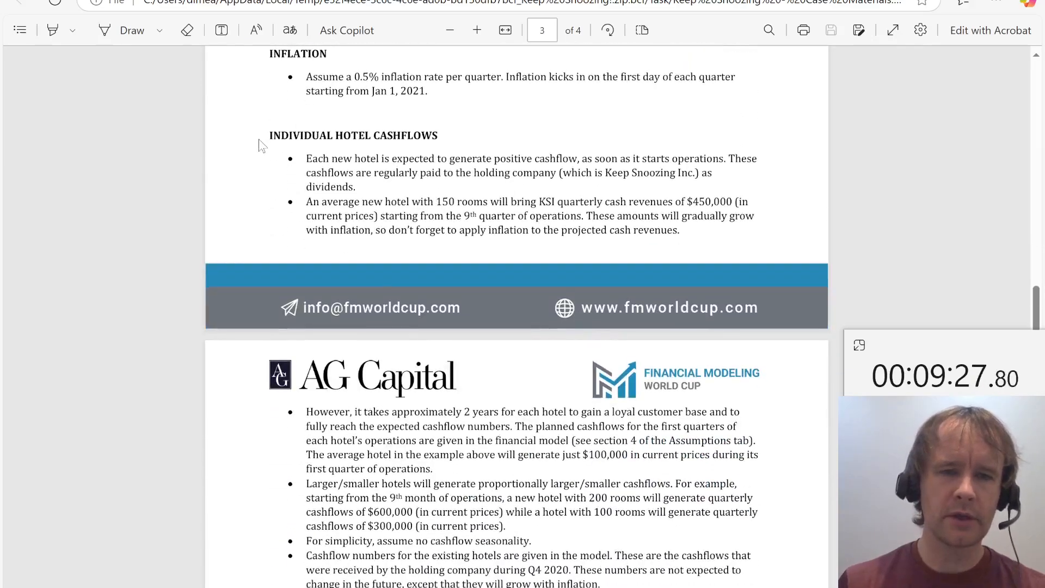
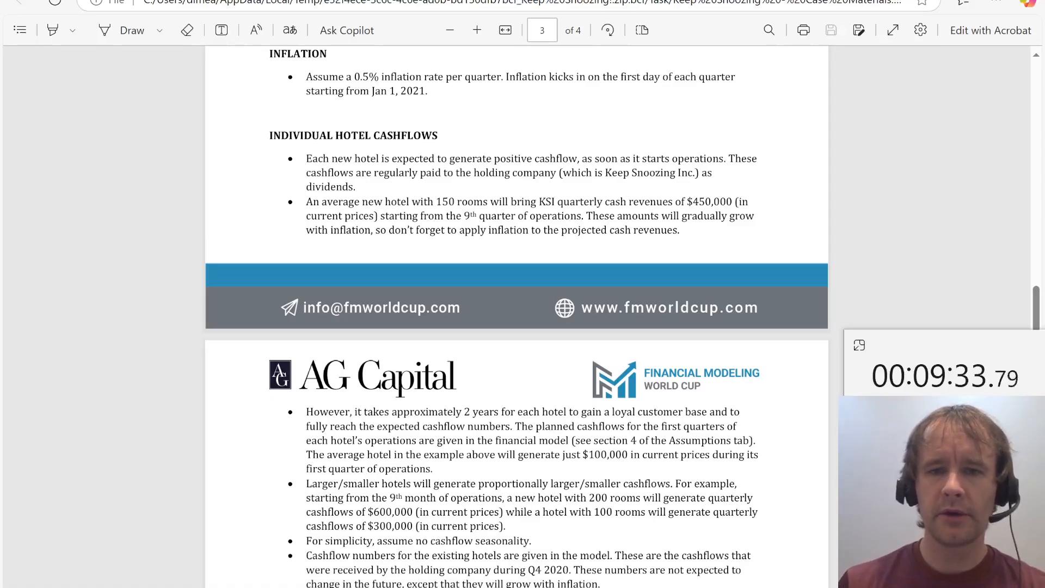
scroll(380, 161, "down", 1)
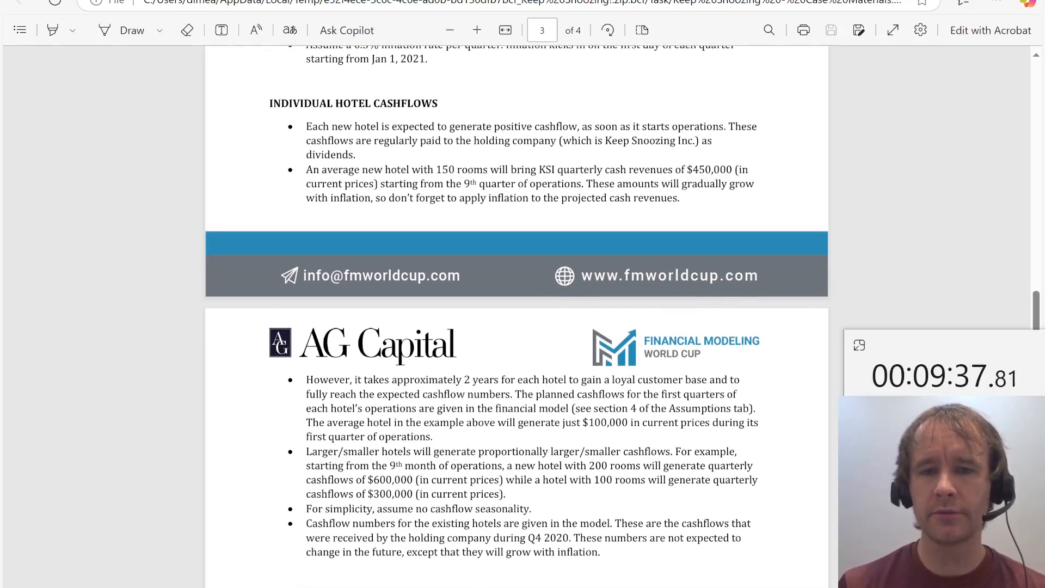
left_click_drag(685, 170, 749, 170)
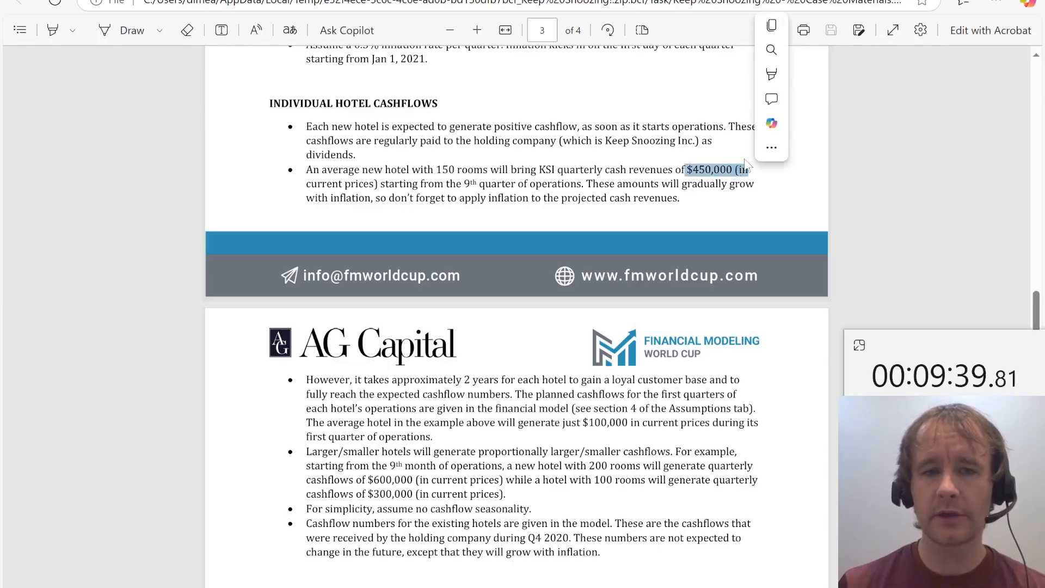
left_click_drag(462, 184, 481, 185)
key("alt+Tab")
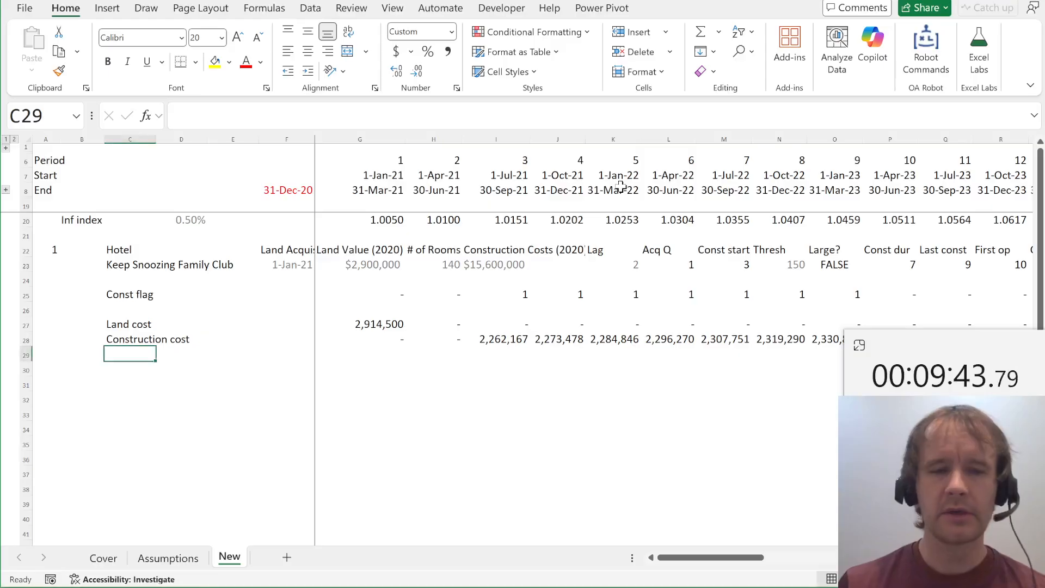
Add the row label Op flag in C30 below the Construction cost row
scroll(379, 223, "up", 1)
scroll(380, 223, "down", 1)
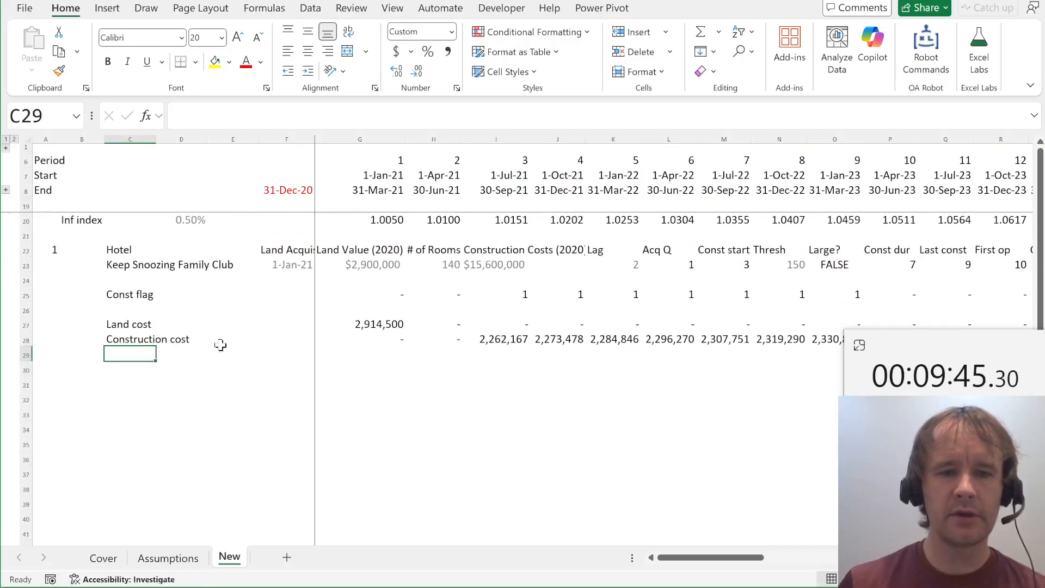
left_click(127, 367)
type("Oper")
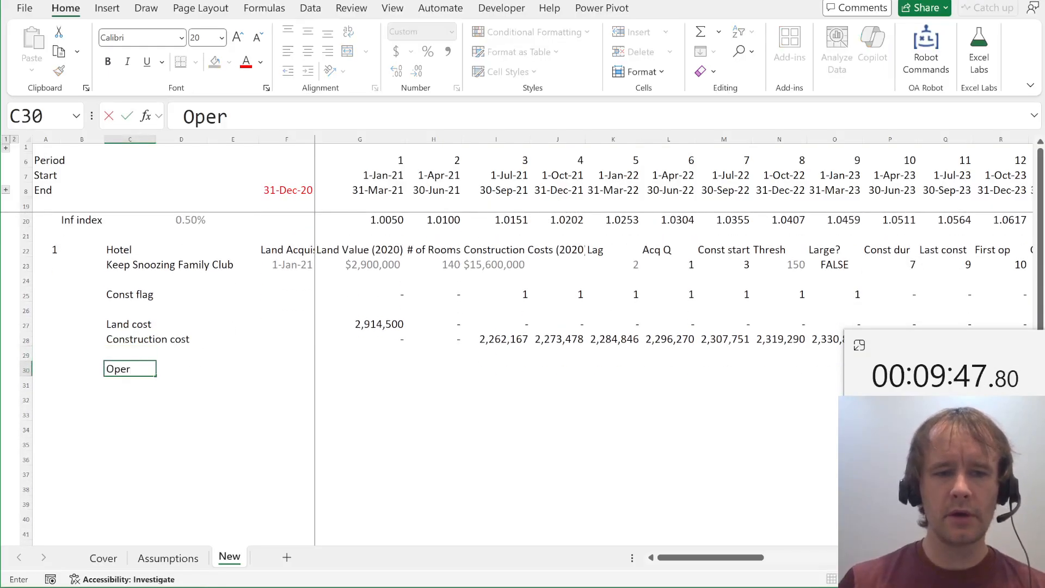
type(" flag")
key("Return")
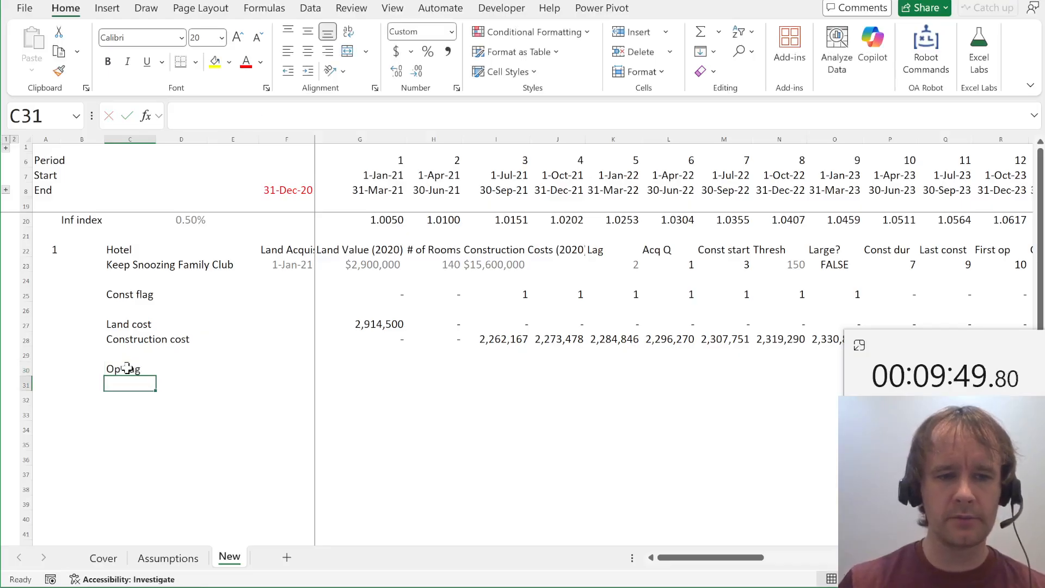
Calculate the operating flag in G30 with =--(perNum>=R23) and check the spilled row across the later quarters
key("Up")
key("Right")
key("Right")
key("Right")
key("Right")
key("Right")
key("Left")
type("=per")
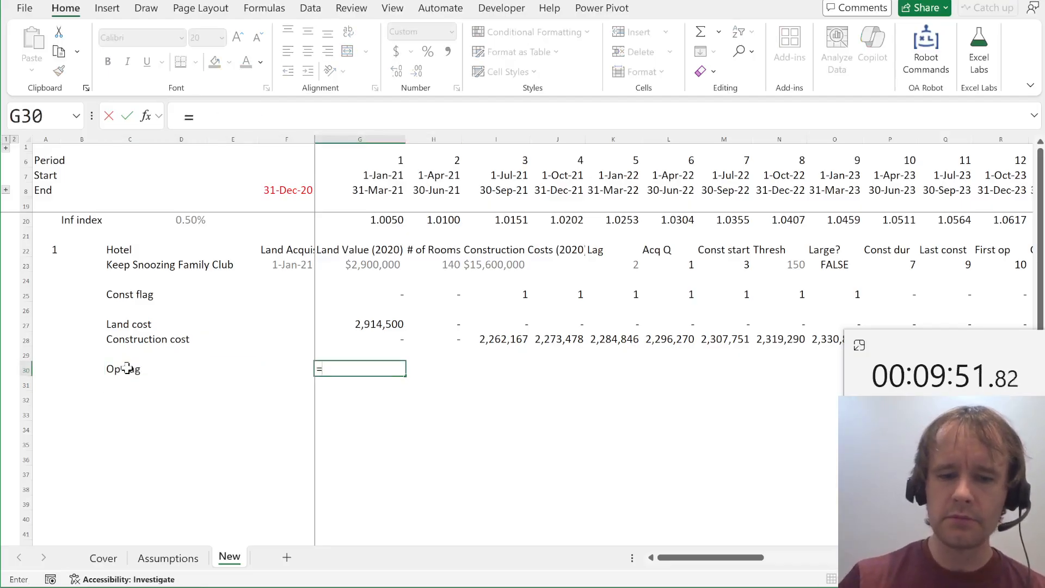
key("BackSpace")
key("BackSpace")
key("BackSpace")
type("--")
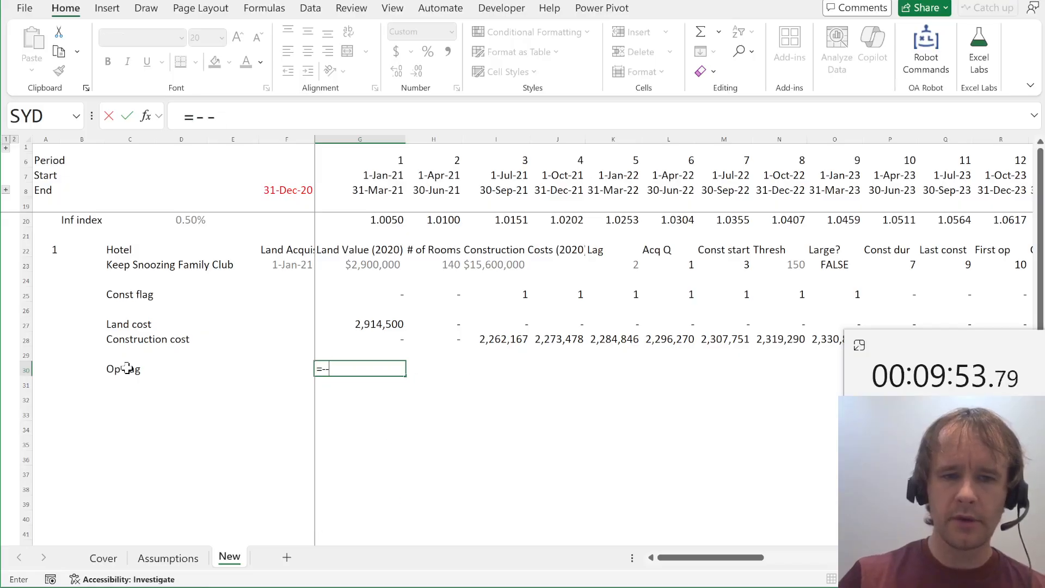
type("(perNum")
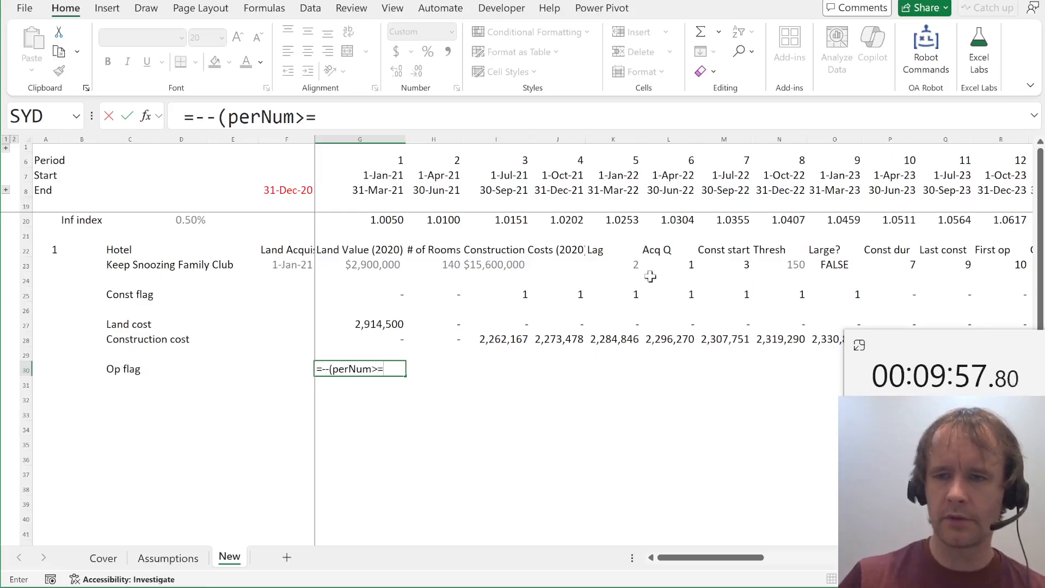
type(">=")
left_click(987, 265)
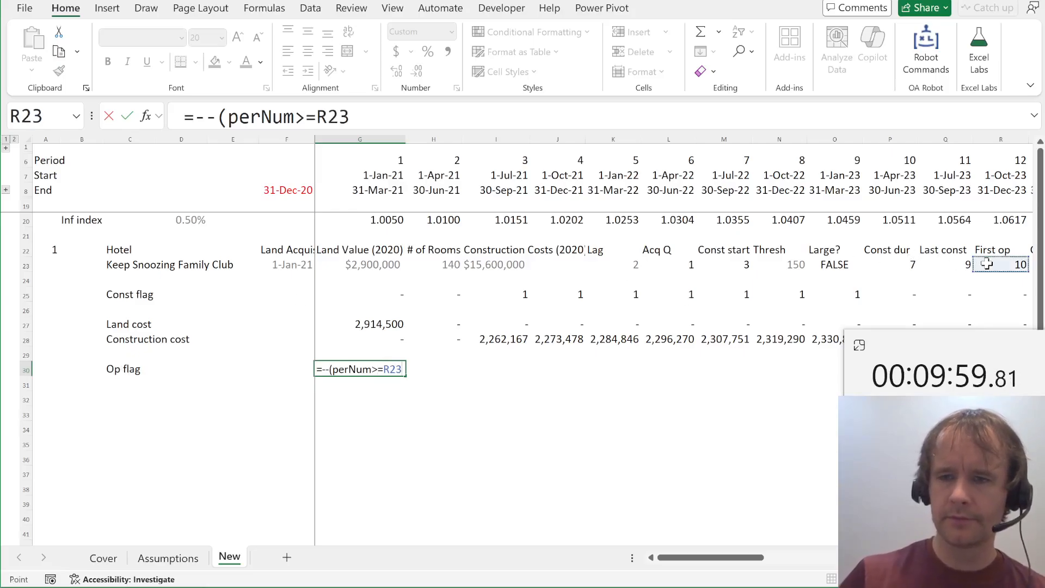
type("_")
key("F4")
key("Return")
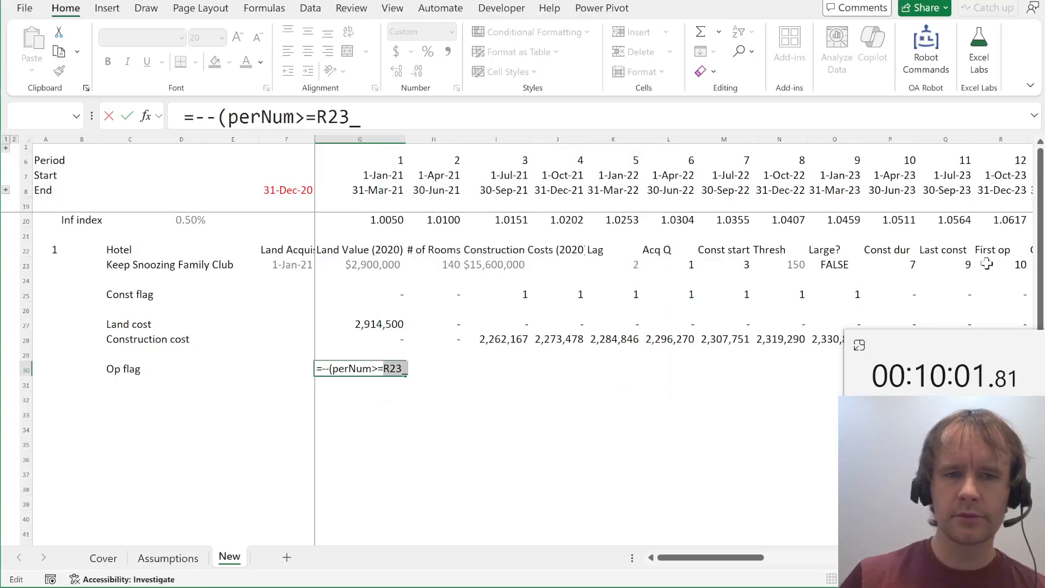
key("BackSpace")
key("Return")
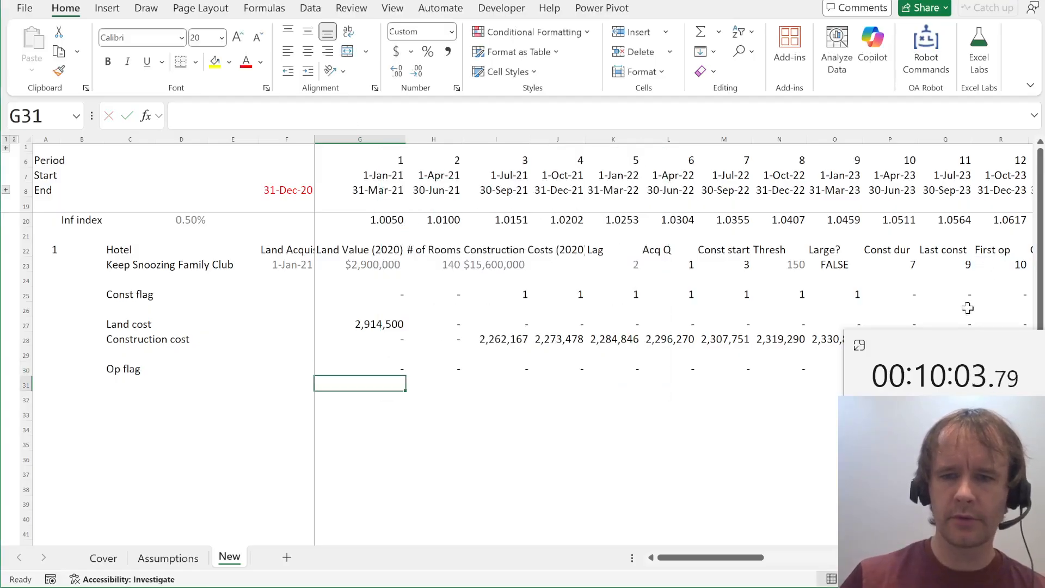
scroll(788, 400, "right", 1)
scroll(788, 400, "right", 3)
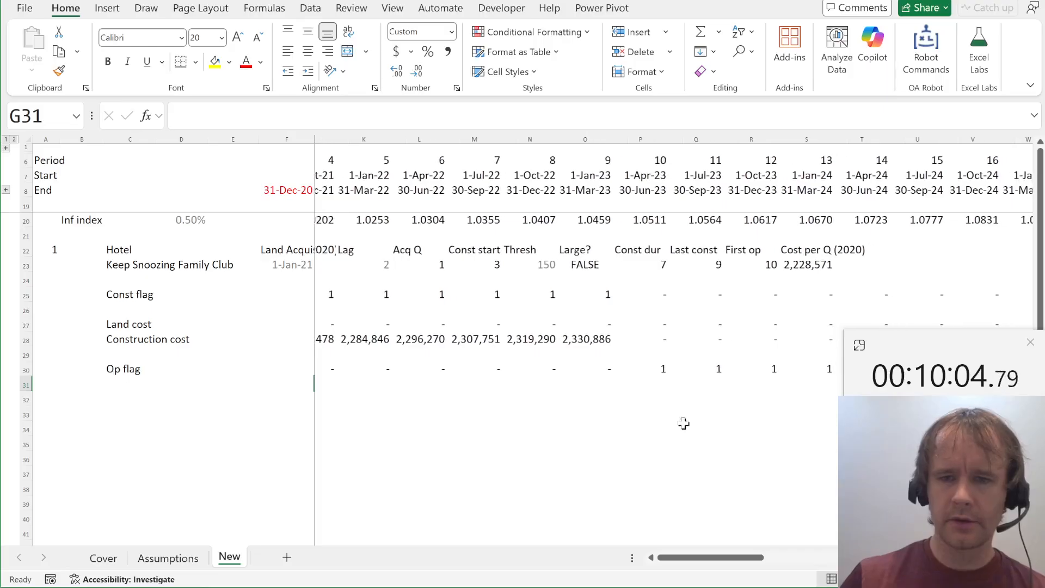
Label C31 Op Q and build its running quarter count in G31 with SCAN, starting at 0 over the Op flag row with SUM
left_click(117, 384)
type("Op Q")
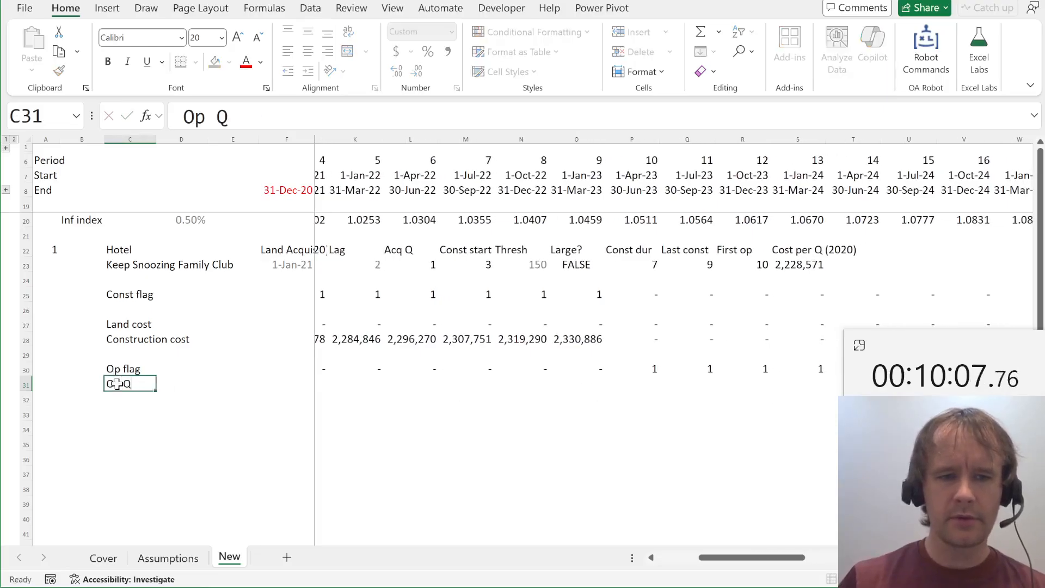
key("Tab")
key("Tab")
key("Tab")
key("Tab")
type("=sca")
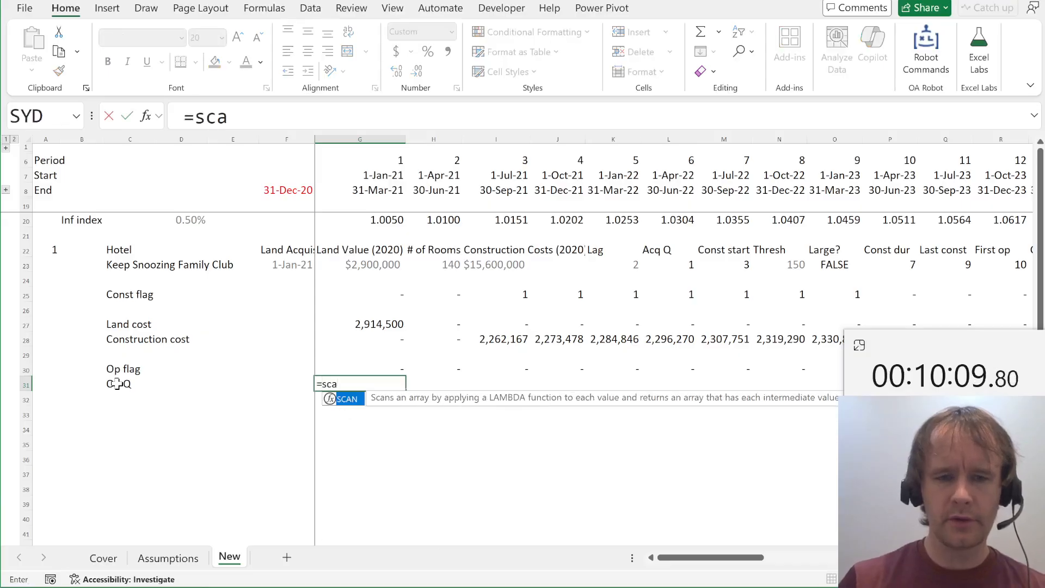
key("Tab")
type("0,")
key("Up")
key("ctrl+shift+Right")
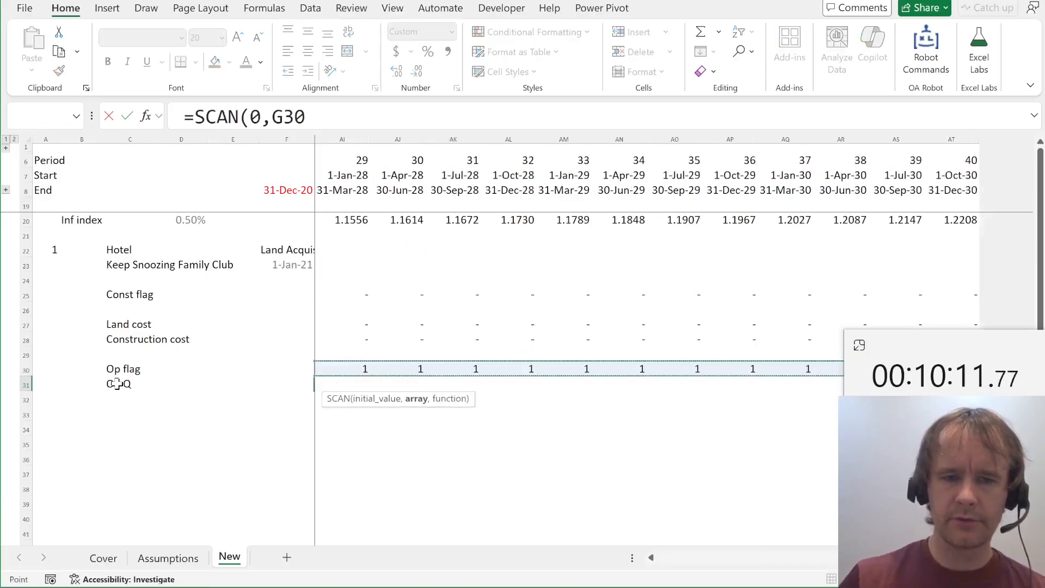
type(",sum)")
key("Return")
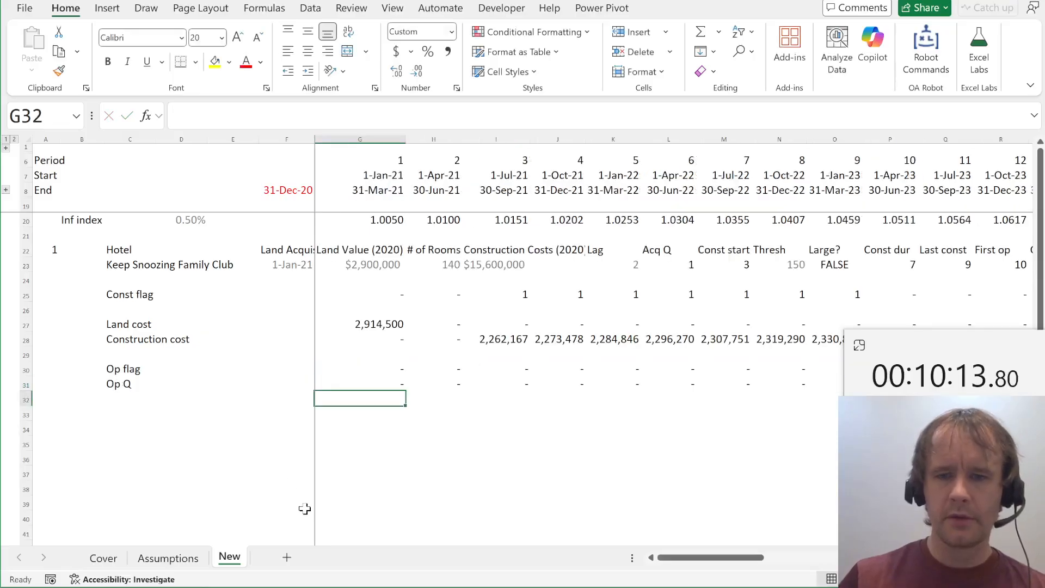
scroll(550, 400, "right", 3)
scroll(550, 400, "right", 5)
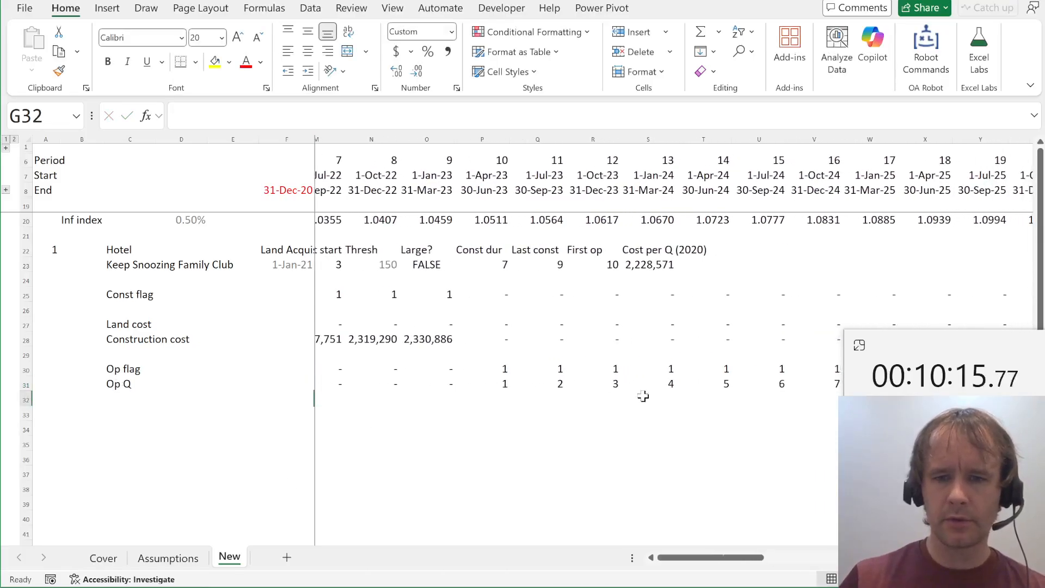
Review the Op Q row across the later quarters and reread the new hotel cashflow ramp-up rules in the case PDF
key("Home")
key("Right")
key("Right")
key("Right")
key("Right")
key("Right")
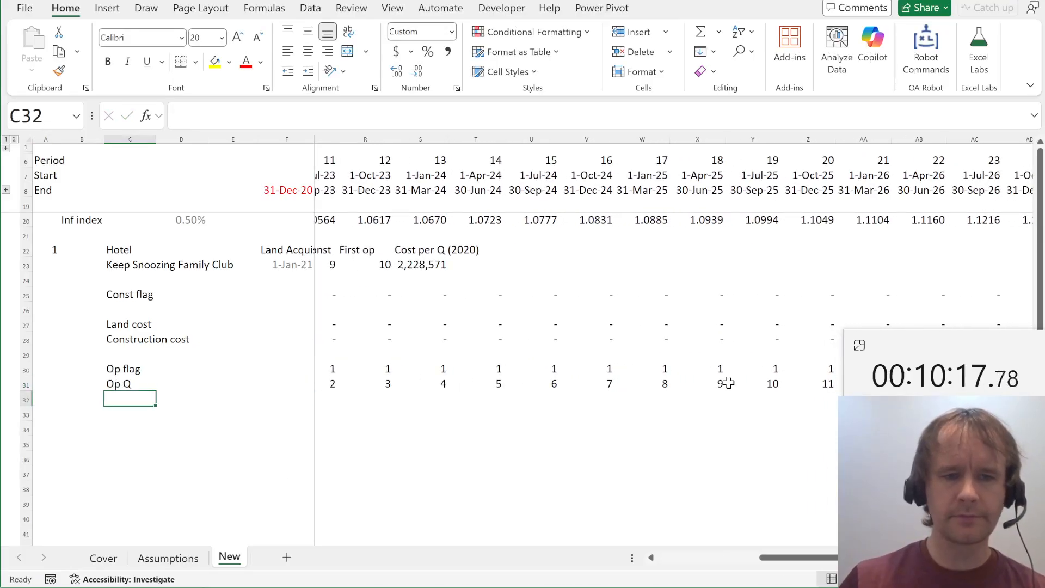
key("Right")
key("Left")
key("Left")
key("Left")
key("Left")
key("alt+Tab")
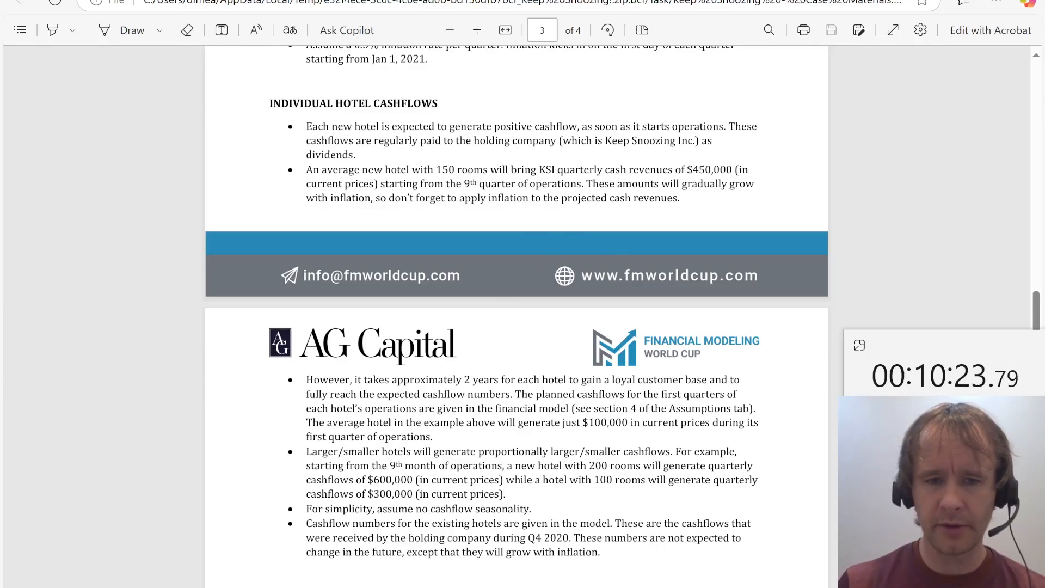
key("alt+Tab")
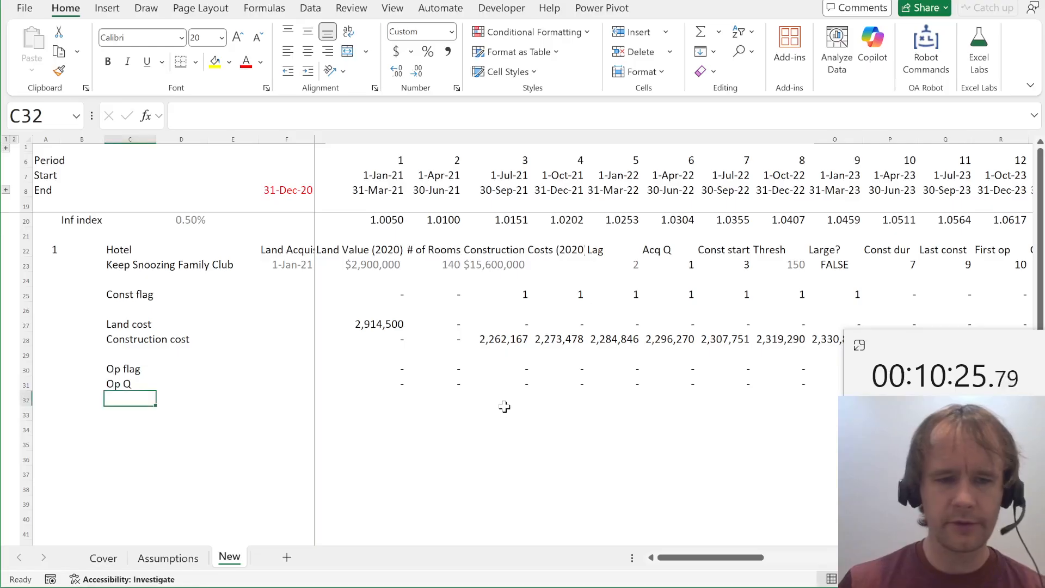
Switch to the Assumptions sheet and examine the section 4 quarterly cashflows in D69:D77 and the standard hotel size in D79
key("ctrl+Page_Up")
scroll(283, 454, "down", 17)
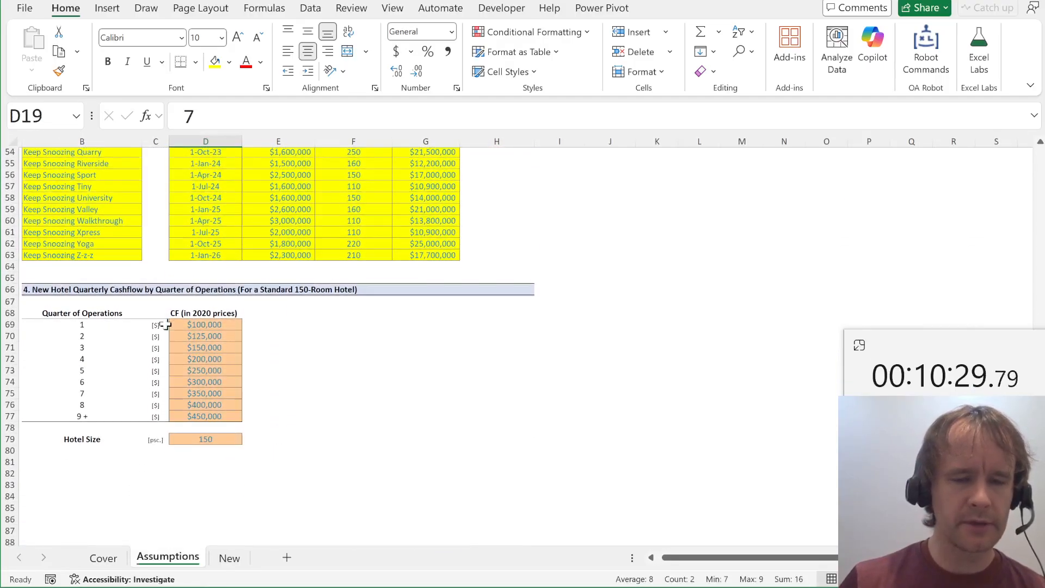
left_click(202, 440)
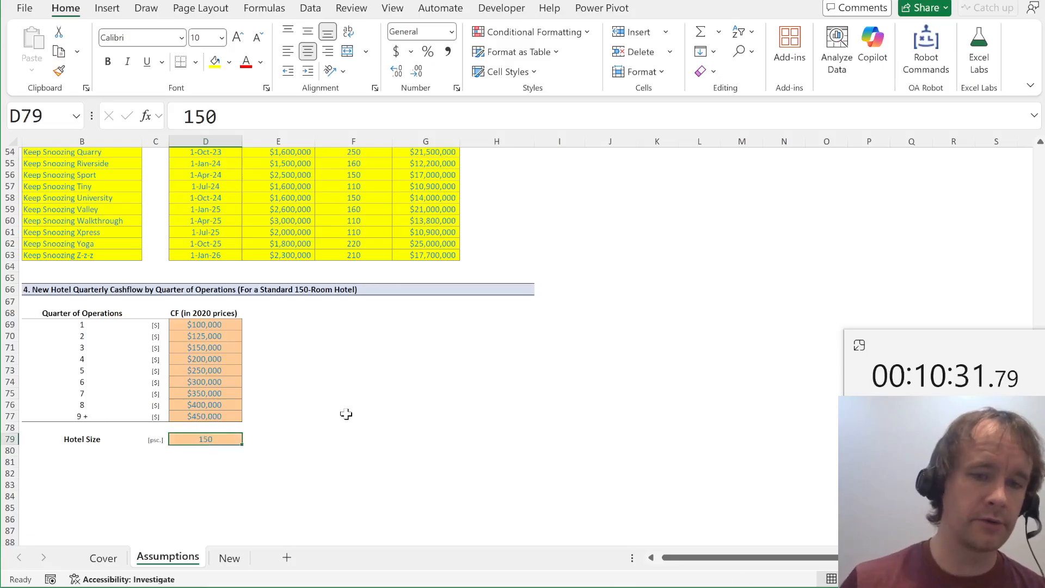
key("ctrl+Up")
key("ctrl+Up")
key("Down")
key("ctrl+shift+Down")
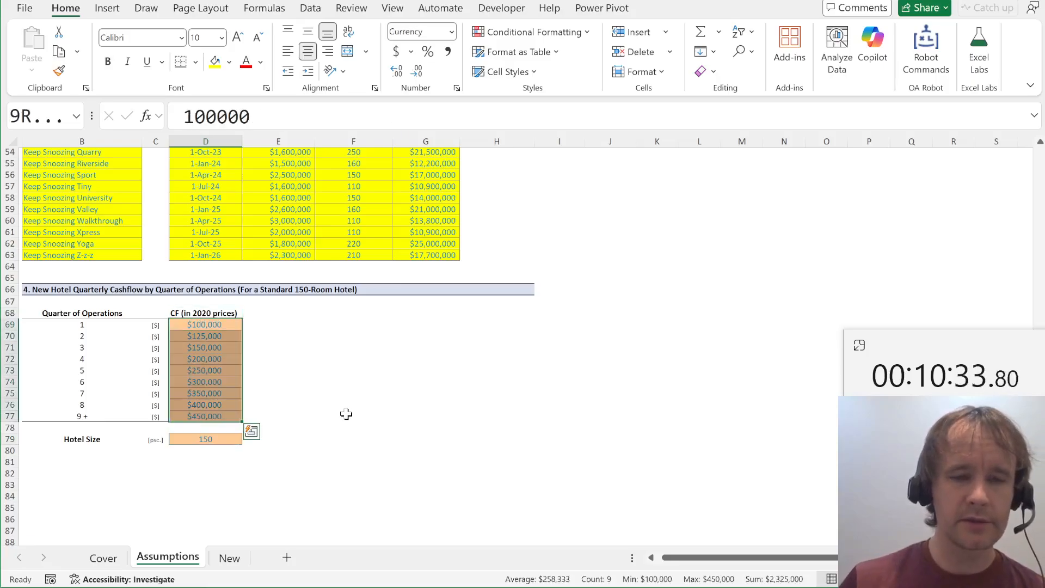
Switch to the case PDF and check how cashflows scale proportionally for larger and smaller hotels
key("alt+Tab")
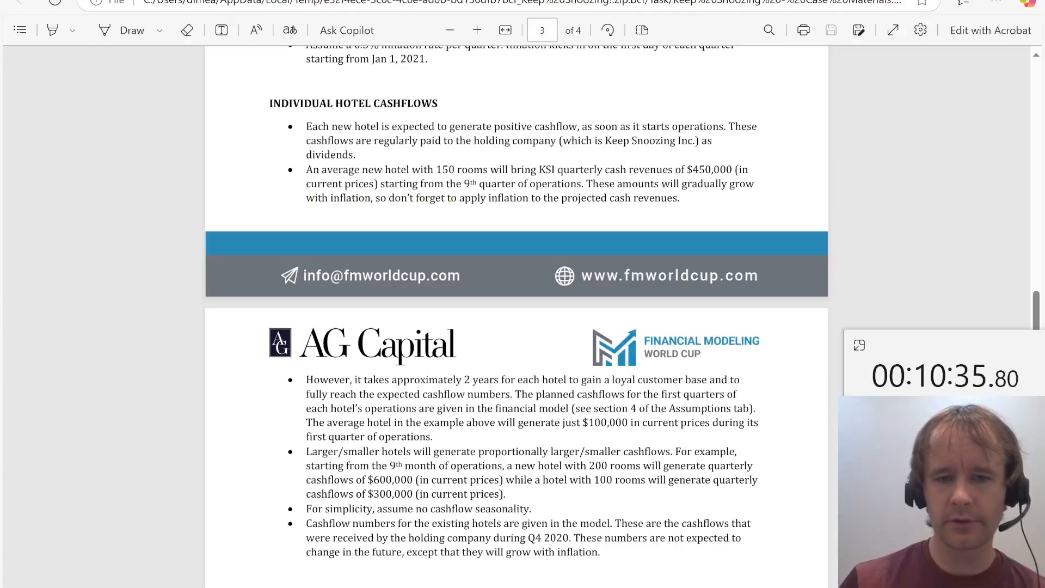
left_click_drag(327, 451, 544, 451)
double_click(527, 454)
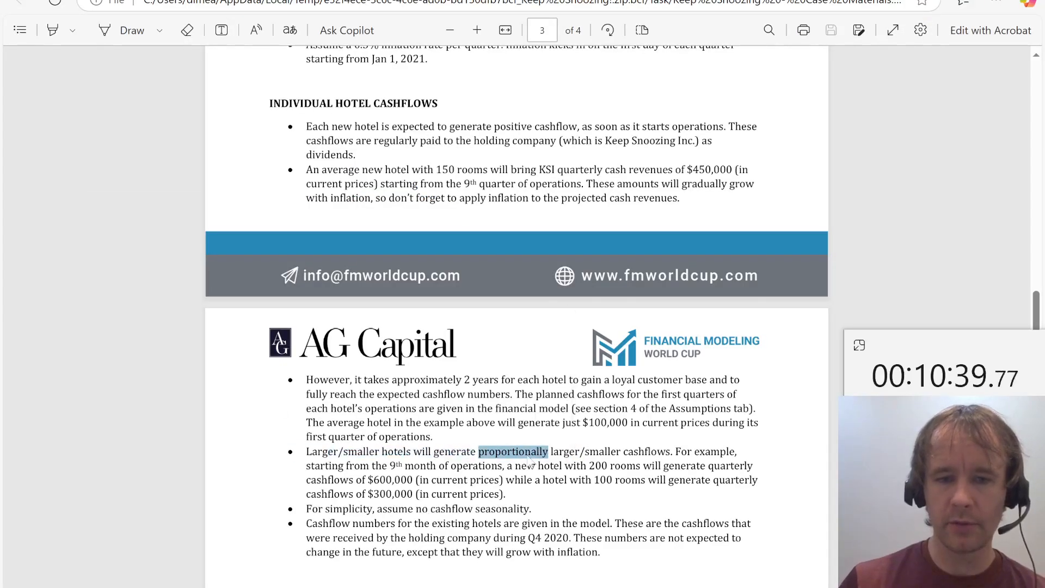
Return to Excel and fill the section 4 cashflow inputs D69:D77 and the hotel size D79 with yellow
key("alt+Tab")
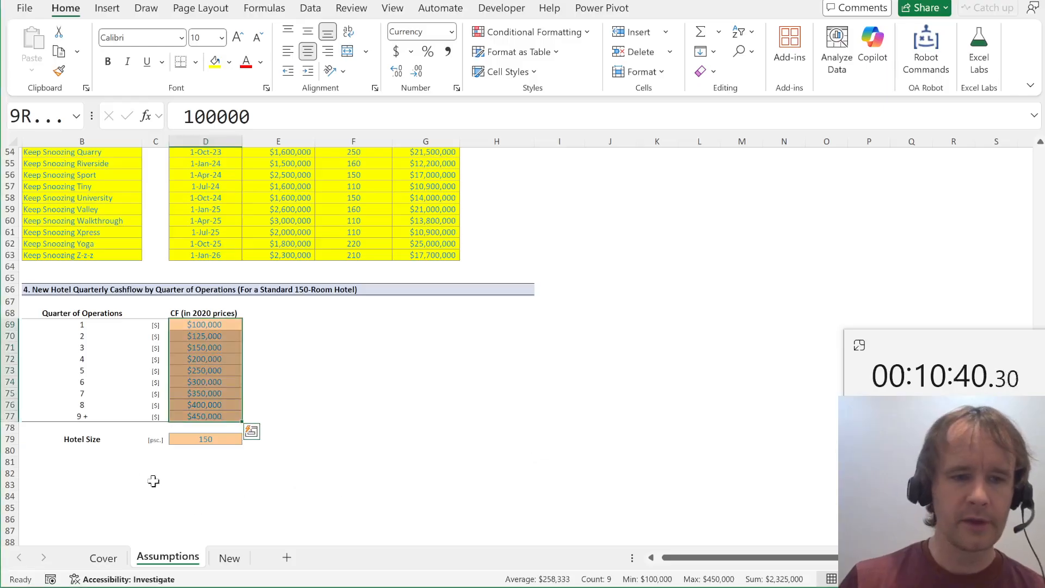
left_click(199, 442, "ctrl")
left_click(215, 61)
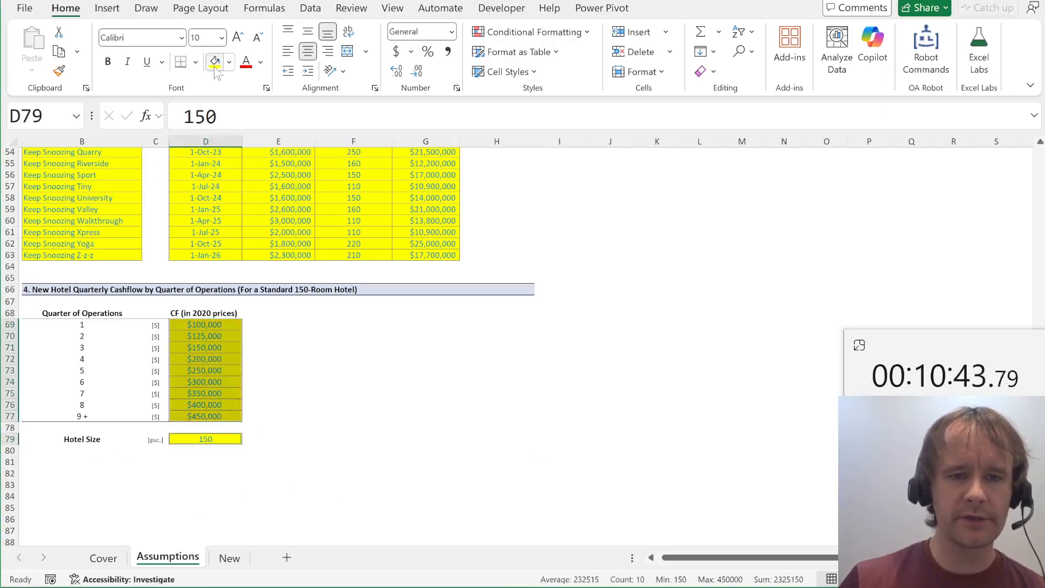
Label B80 Run rate per room (2020) and calculate it in D80 with =D77/D79
left_click(85, 450)
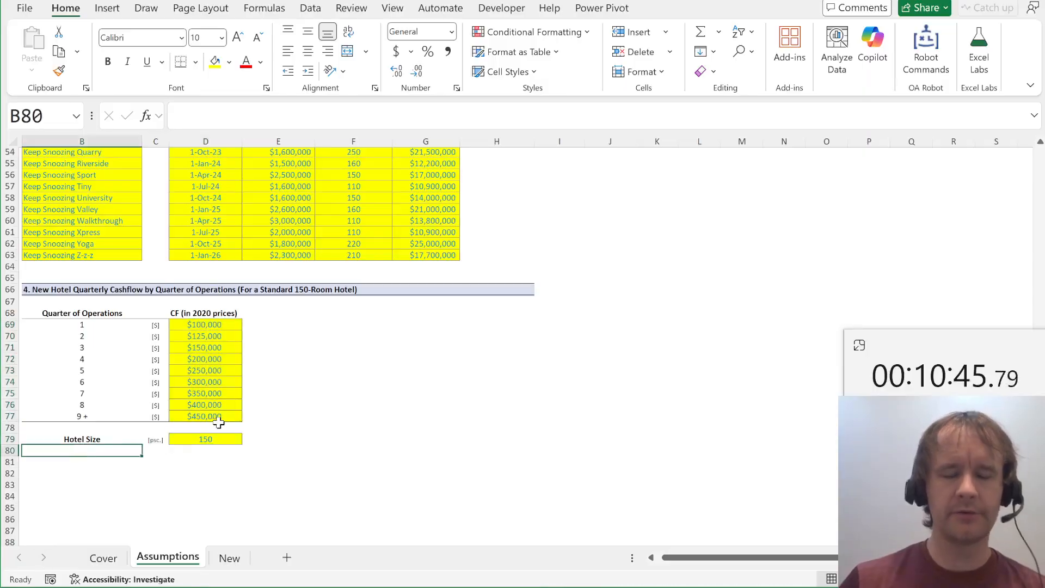
type("Run rate")
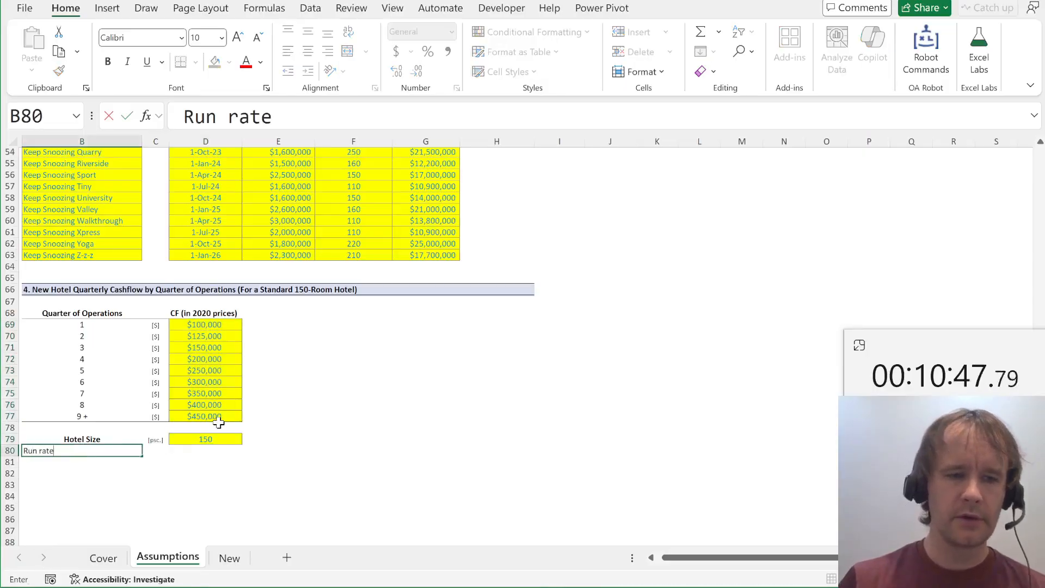
type(" per room (2020)")
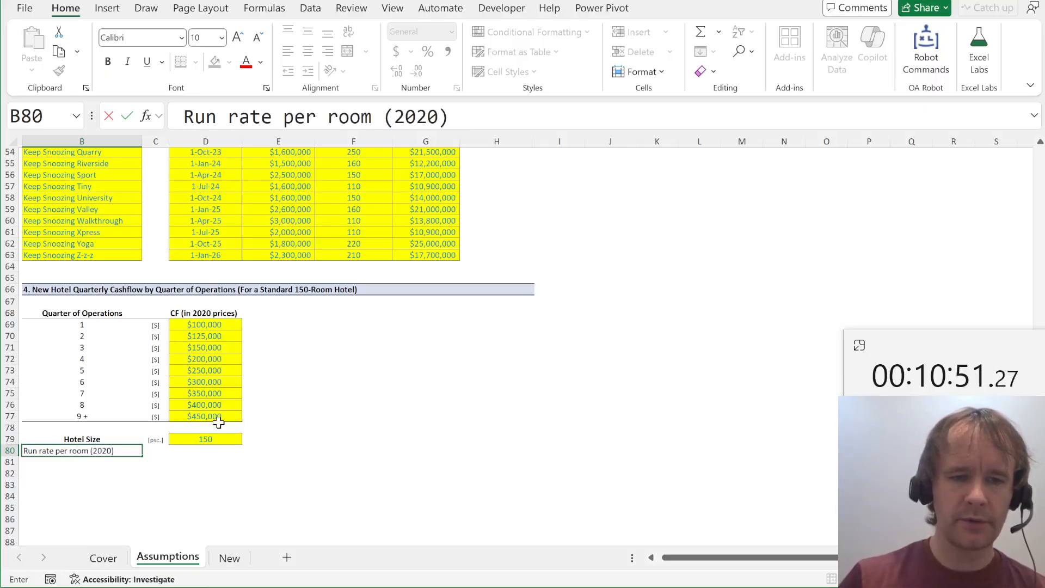
key("Tab")
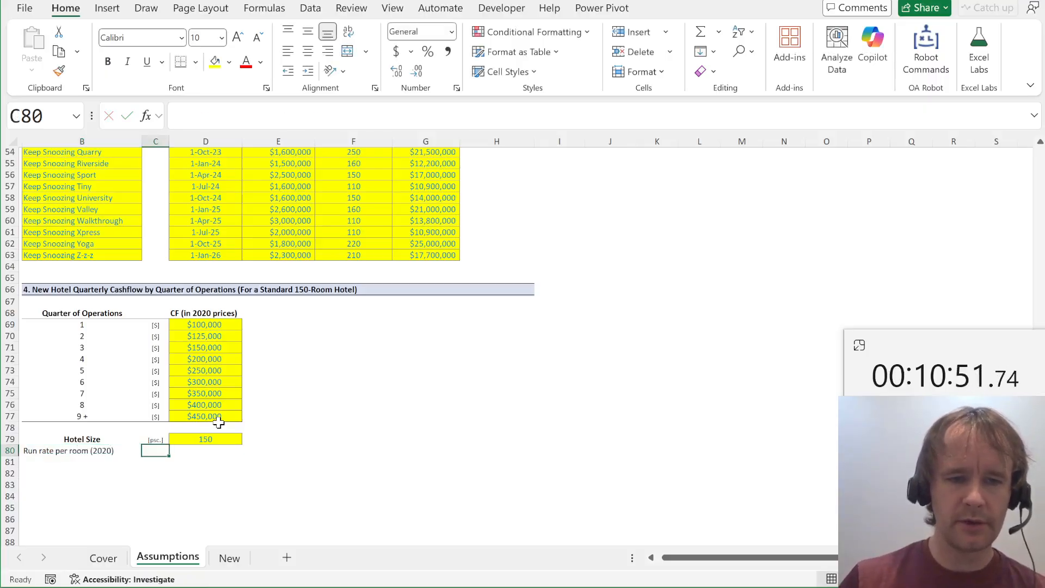
key("Tab")
type("=")
left_click(218, 417)
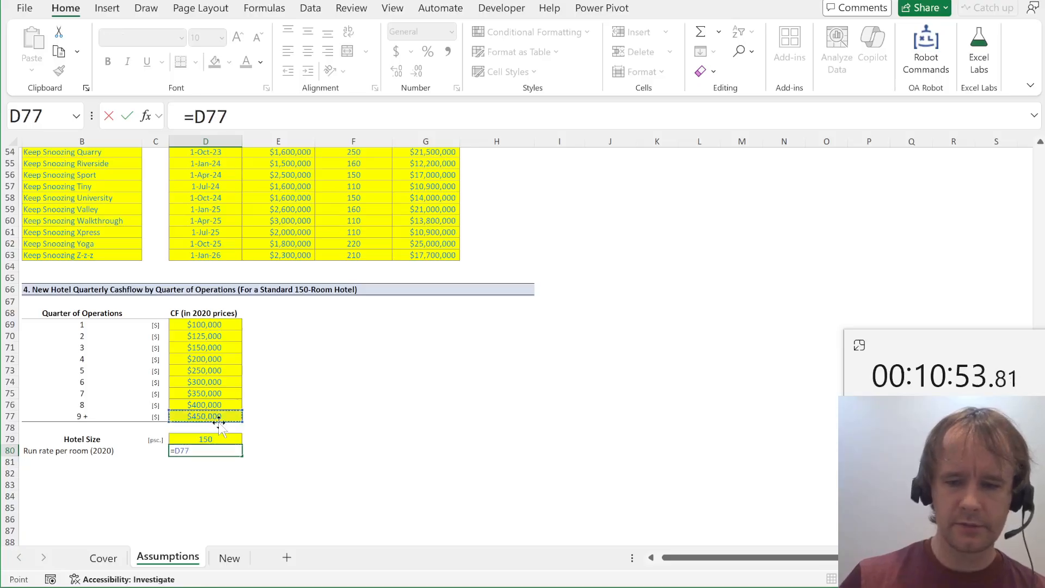
type("/")
left_click(219, 437)
key("Return")
key("Up")
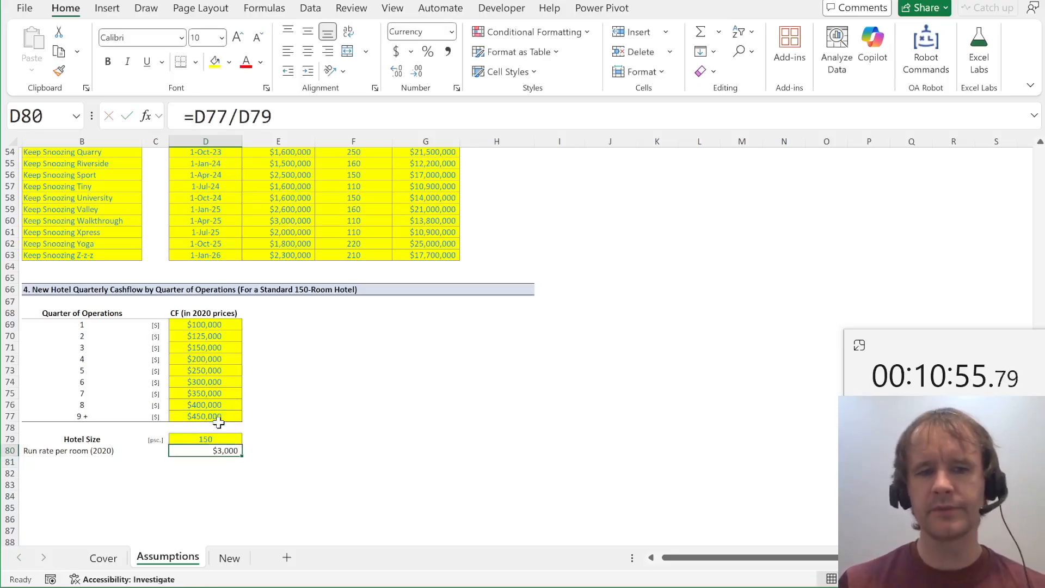
Add the column header % of run rate in E68 and give it the formatting of the header in D68
left_click(261, 326)
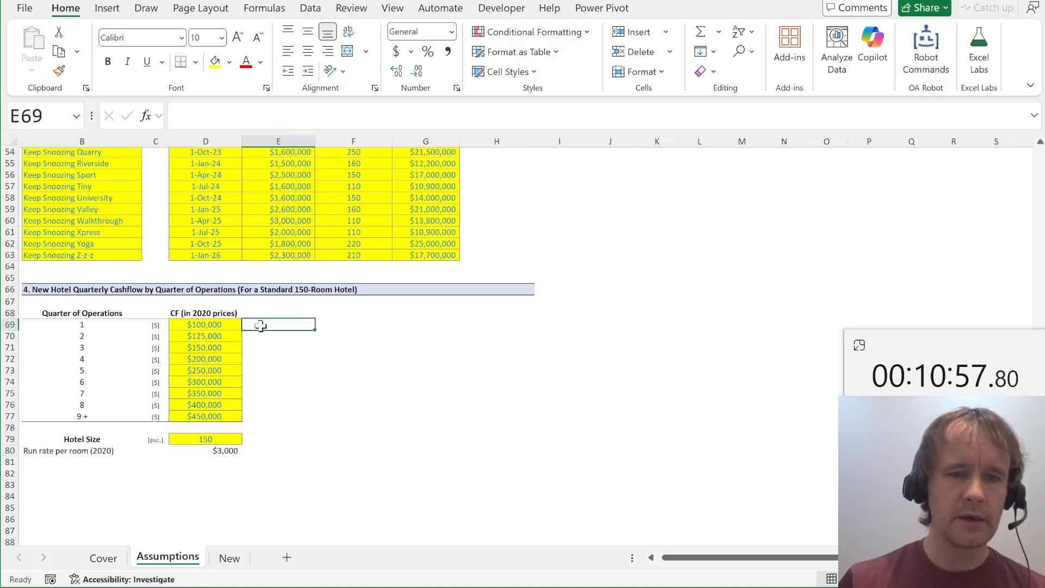
key("Up")
type("% of")
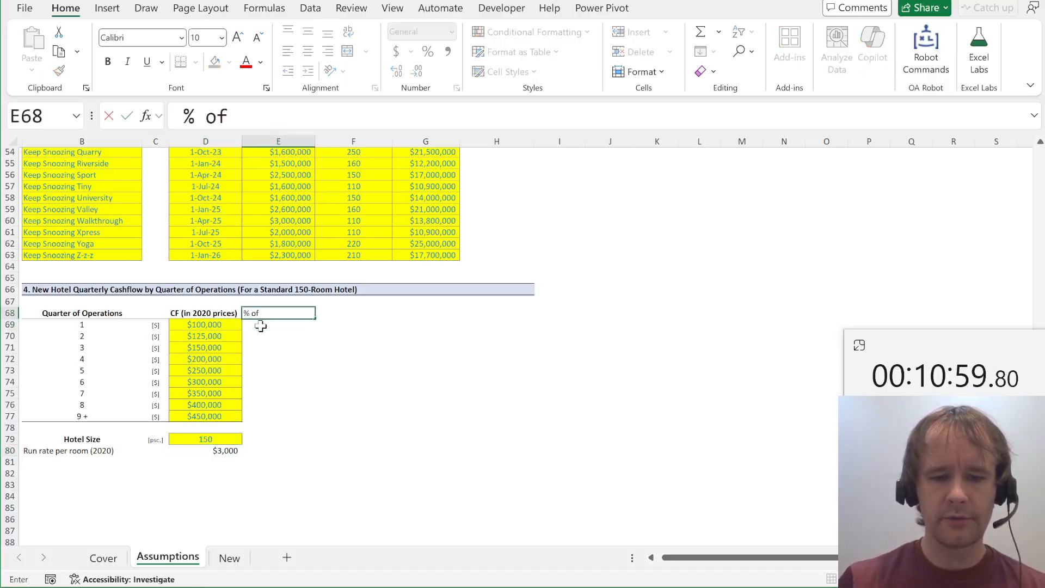
type(" run rate")
key("Return")
key("Up")
key("Left")
key("ctrl+c")
key("Right")
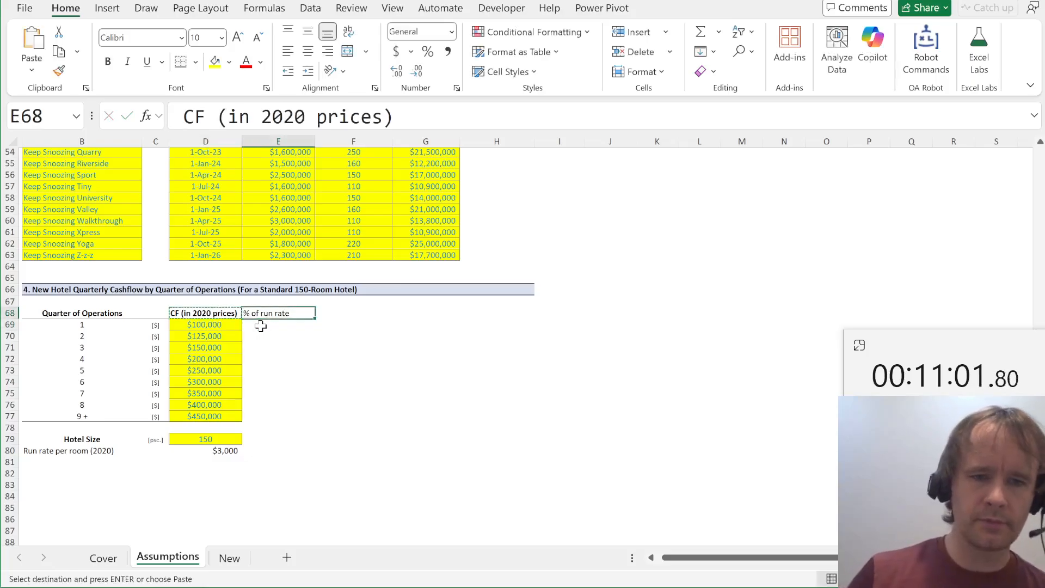
key("ctrl+r")
Calculate each quarter's share of the run rate in E69 with the spilling formula =D69:D77/D77
left_click(261, 325)
type("=")
left_click_drag(204, 324, 207, 416)
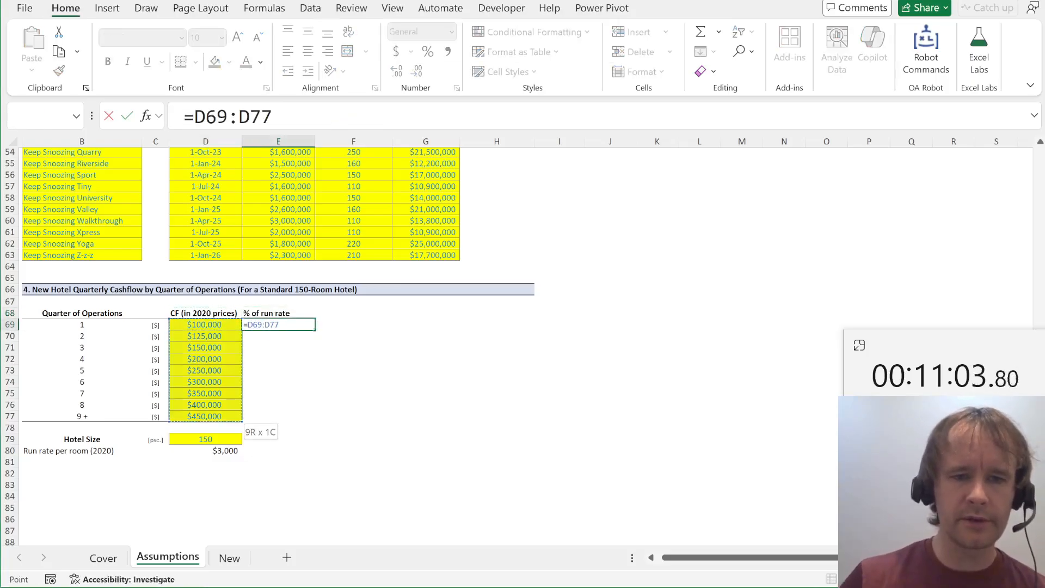
type("/")
left_click(206, 416)
key("Return")
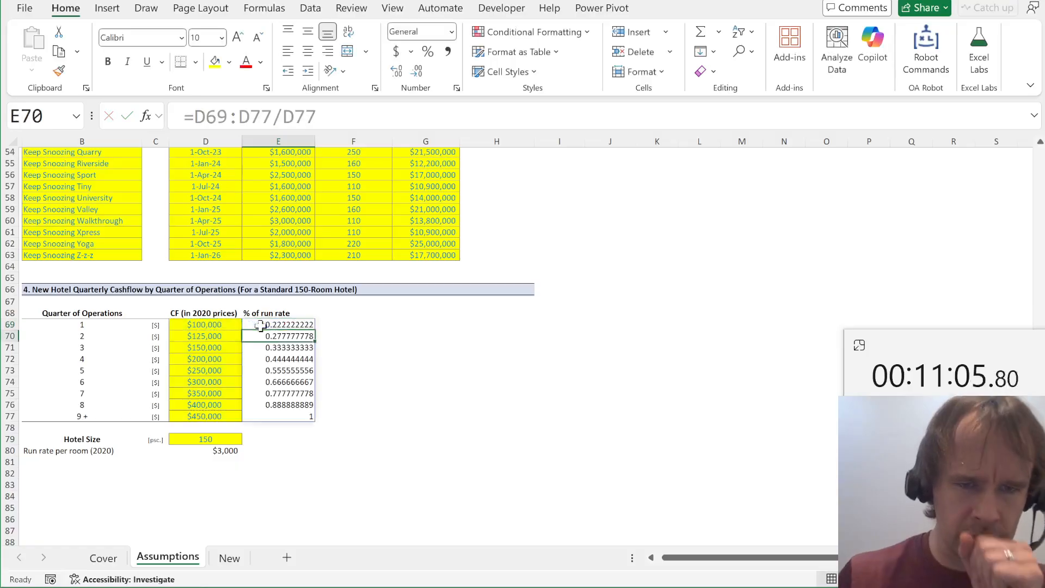
Format E69:E77 as percentages with two decimals using the Format Percent Variable Decimals command
left_click(261, 326)
key("ctrl+shift+Down")
key("ctrl+shift+r")
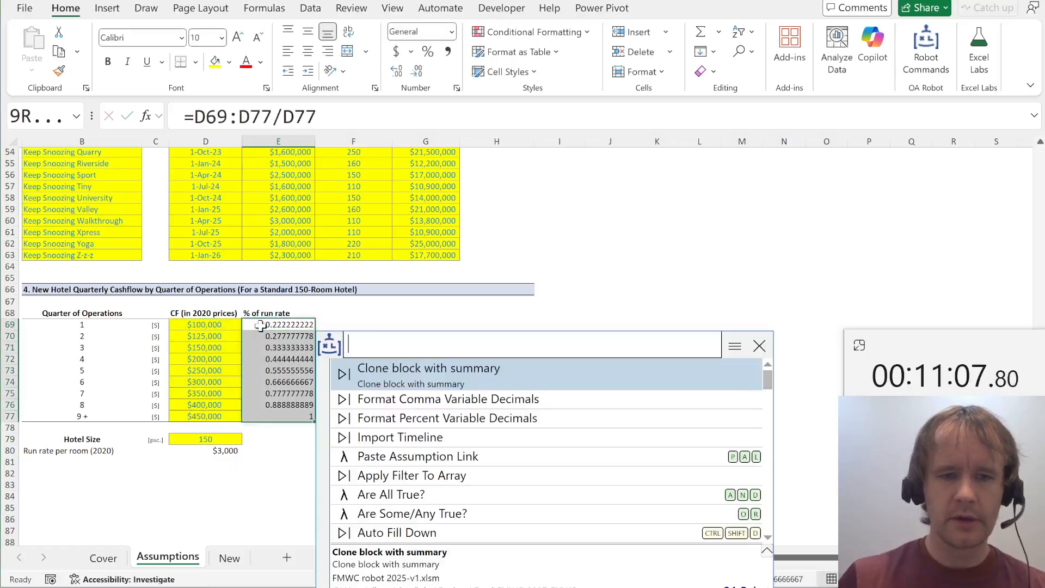
type("fp")
key("Return")
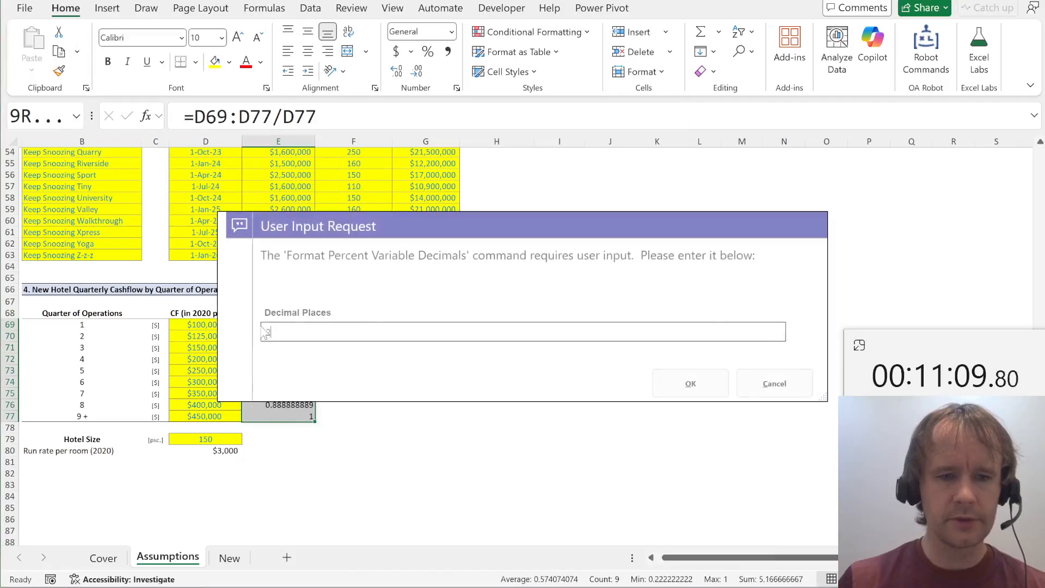
key("Return")
Change the last Quarter of Operations entry in B77 to 9 and check the B69:B77 list
key("Left")
key("Left")
key("Left")
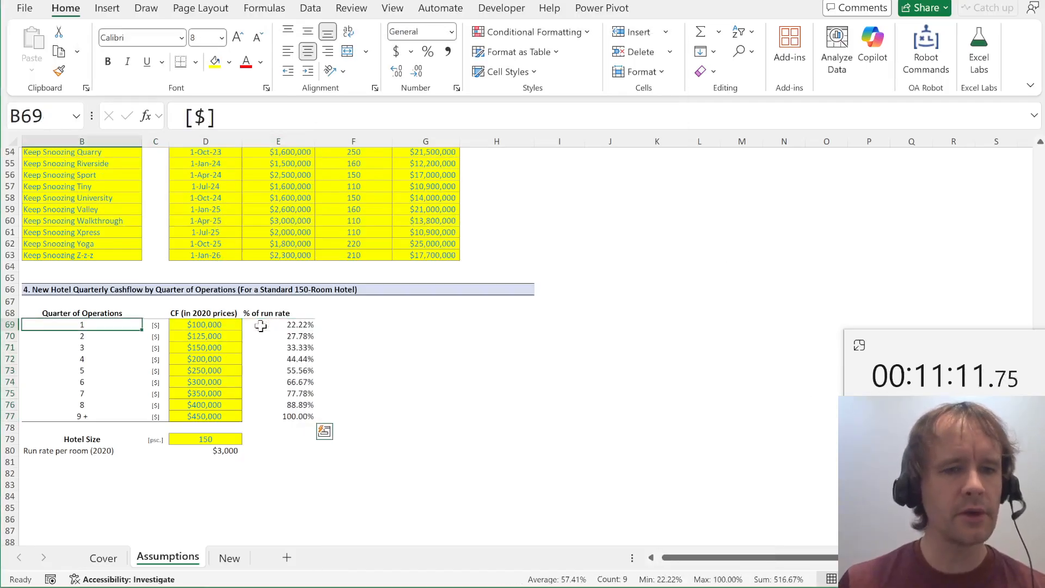
key("ctrl+Down")
key("Up")
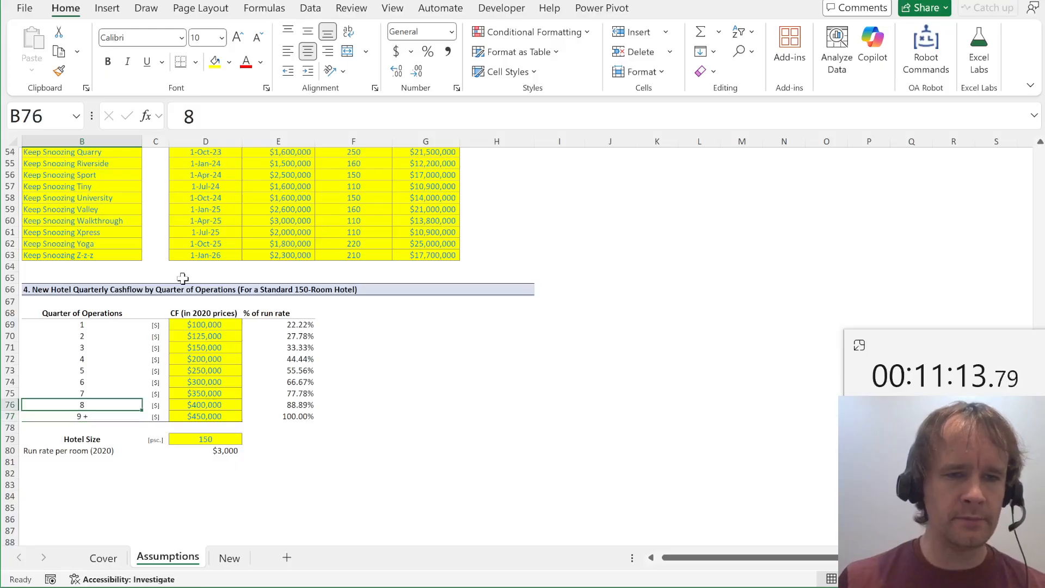
key("shift+ctrl+Up")
key("shift+Down")
key("Down")
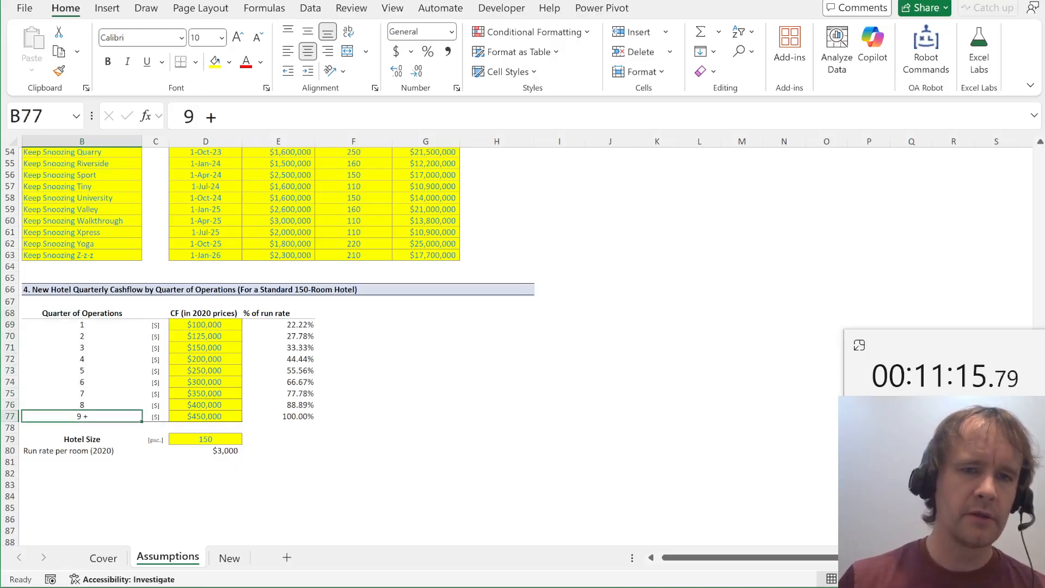
key("F2")
key("BackSpace")
key("BackSpace")
key("Return")
key("Up")
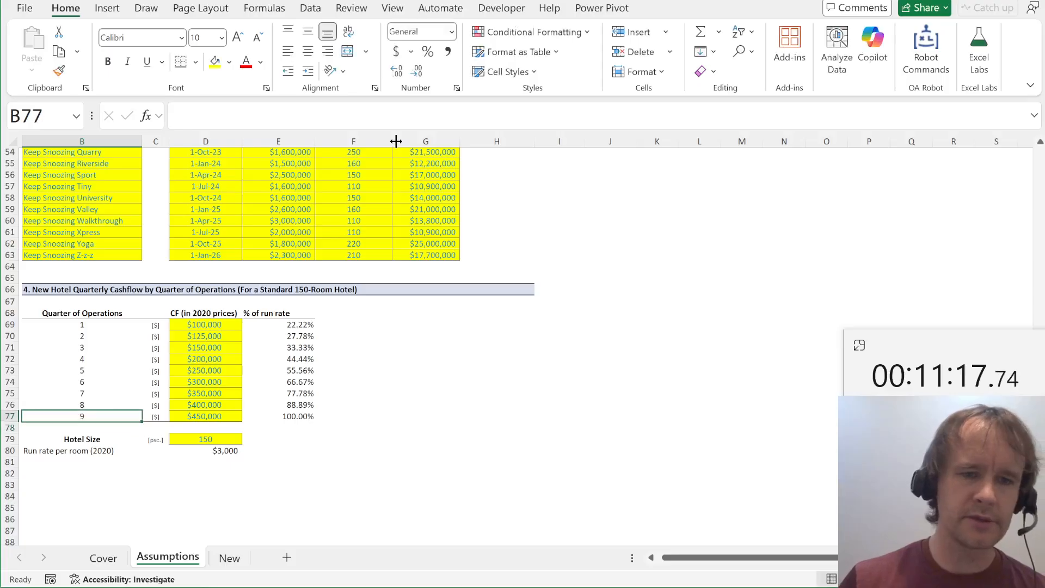
key("ctrl+Up")
key("Down")
key("shift+ctrl+Down")
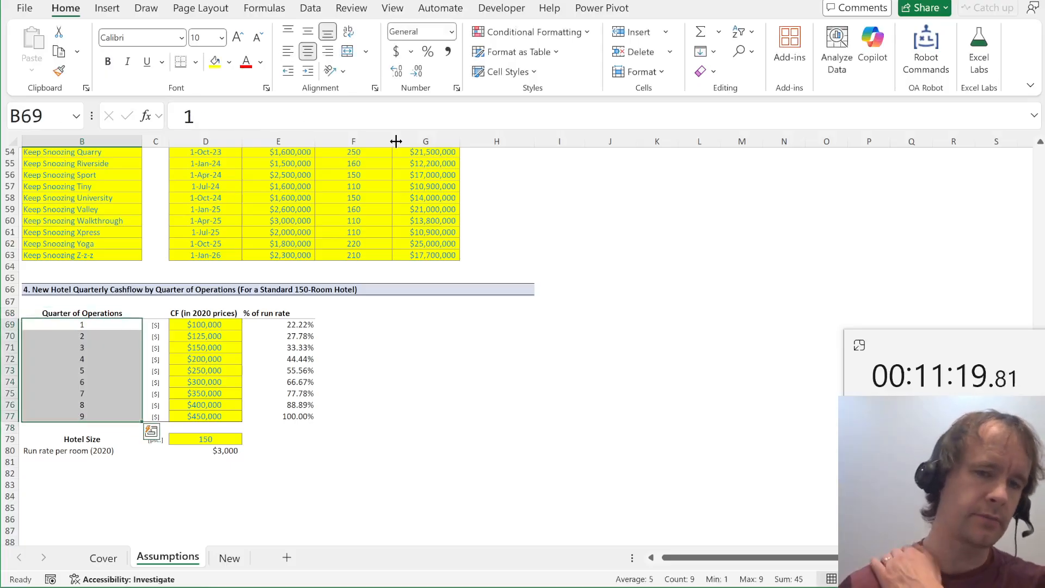
Add the row label % of run rate in C33 of the New sheet, leaving a blank row below Op Q
key("ctrl+Page_Down")
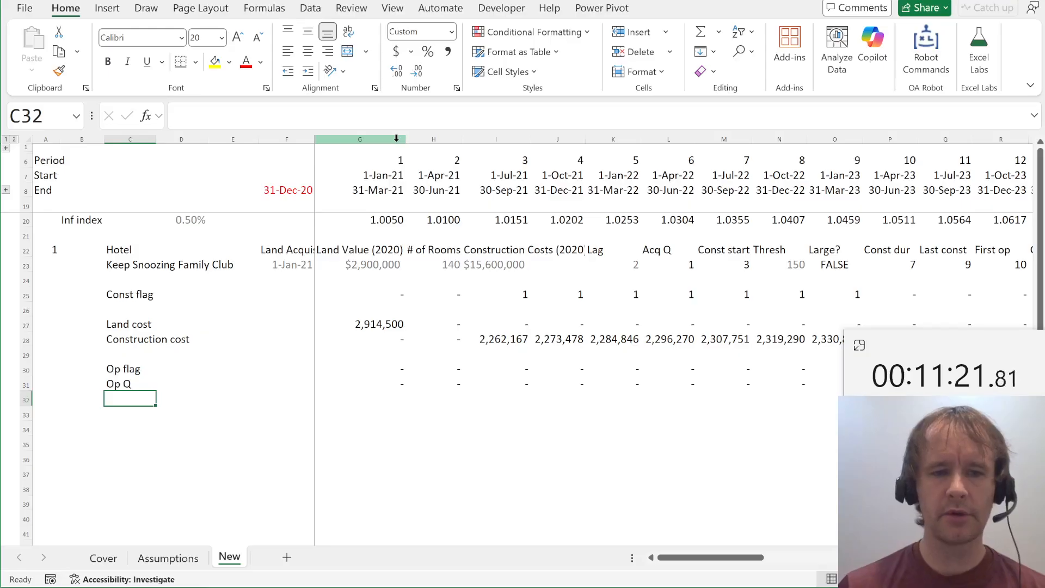
key("Down")
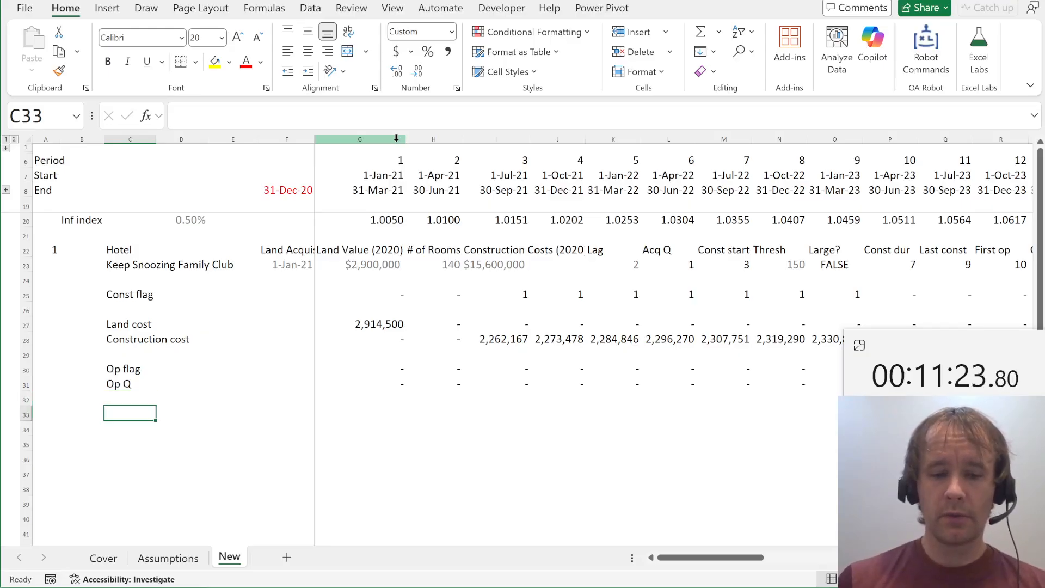
type("% of run r")
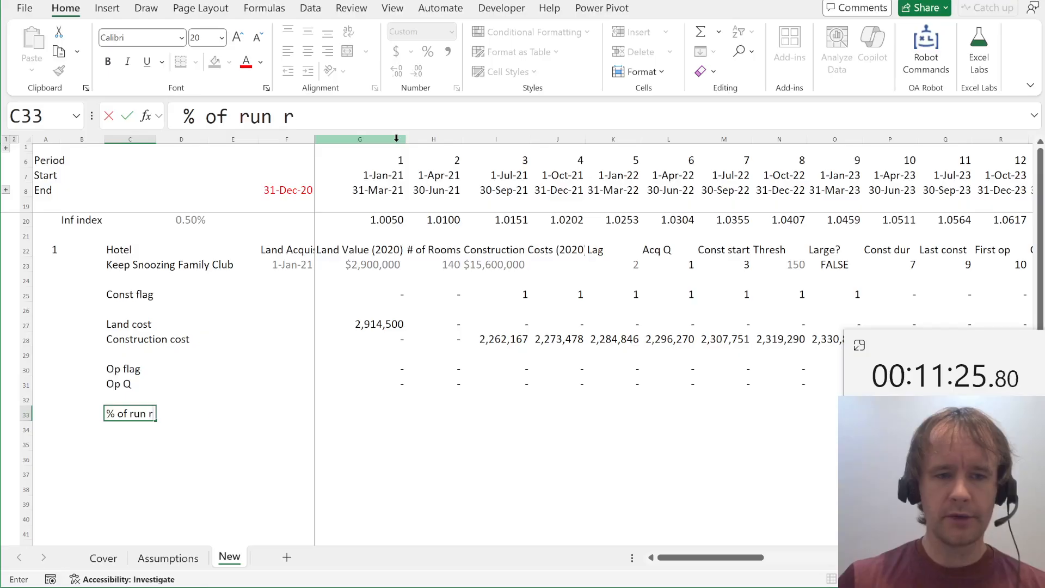
type("ate")
key("Tab")
key("Right")
key("Right")
key("Right")
type("=")
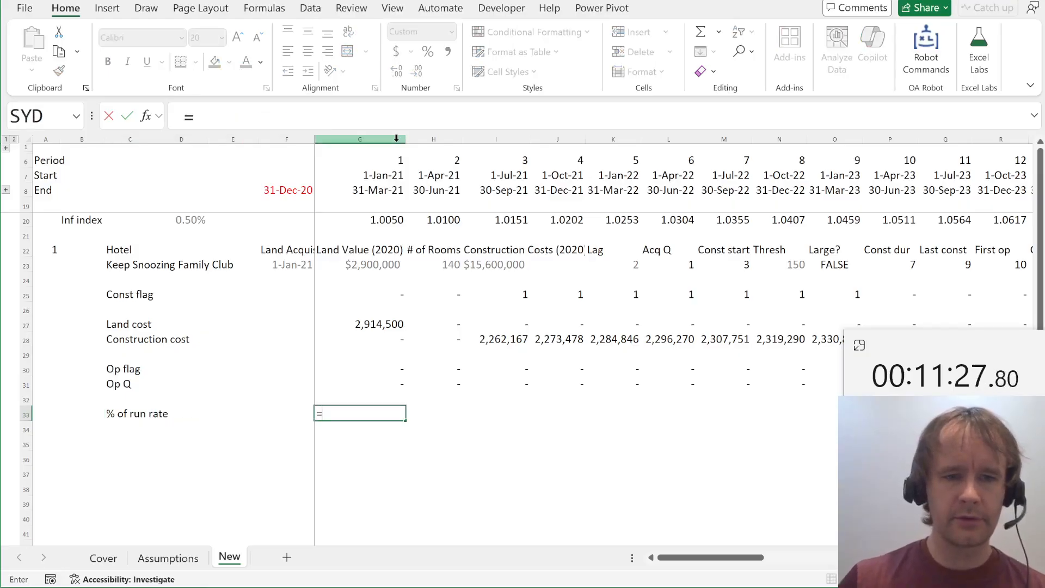
key("Up")
key("Up")
key("Up")
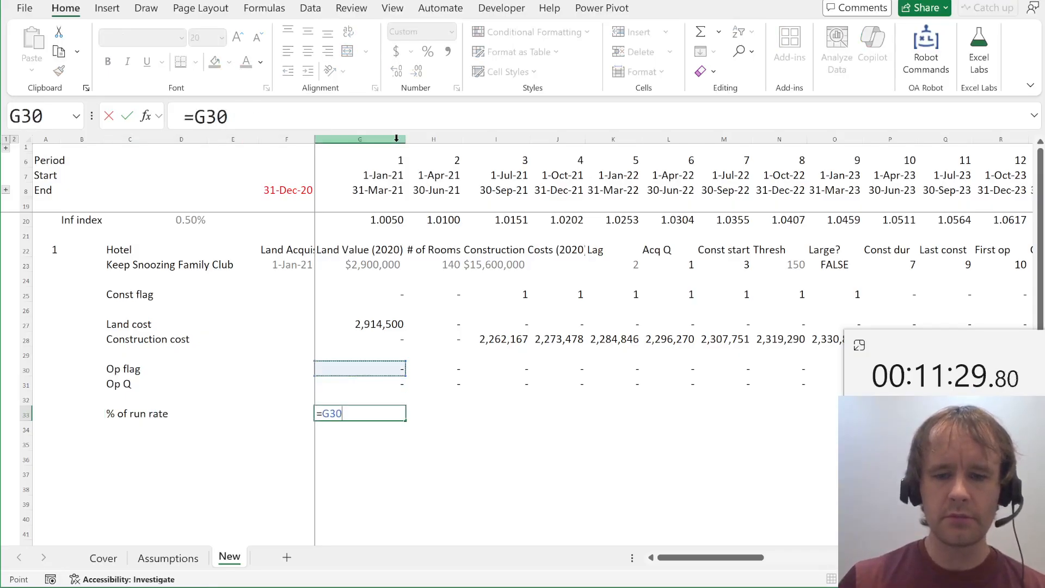
key("Escape")
Start an IF formula in G33 that tests the op flag row G30# and uses Op Q row G31# as the XLOOKUP lookup value
type("=if")
key("Tab")
key("Up")
key("Up")
key("Up")
key("ctrl+shift+Right")
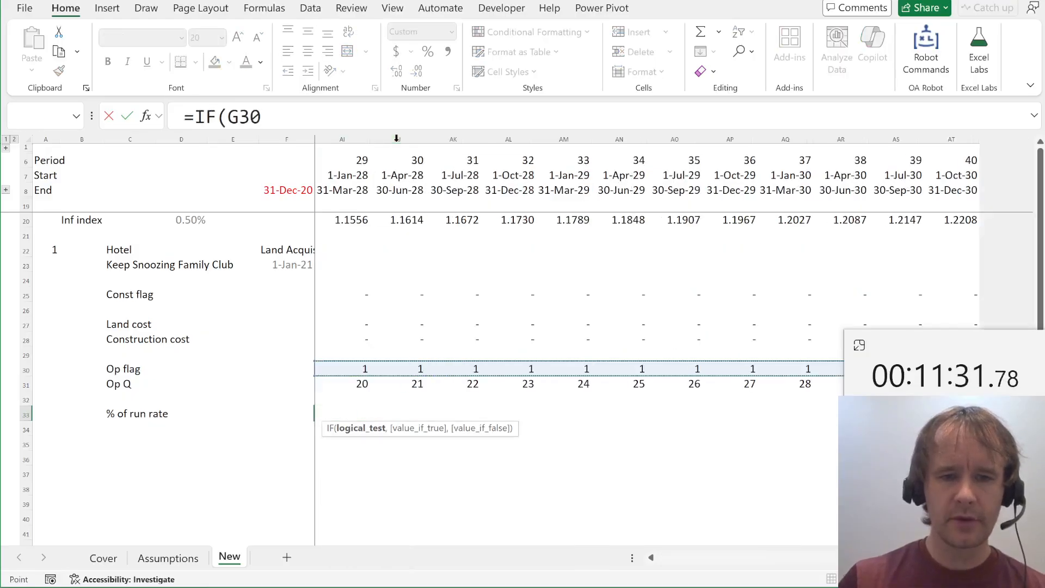
type(",xl")
key("Tab")
key("Up")
key("Up")
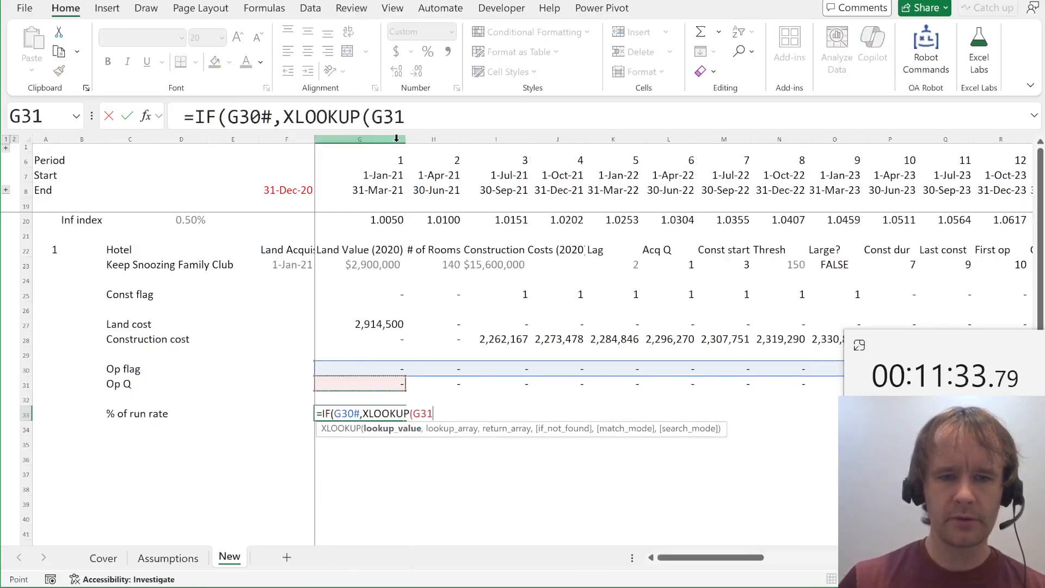
key("ctrl+shift+Right")
type(",")
Set the XLOOKUP lookup array to Assumptions!$B$69:$B$77 and the return array to the % of run rate spill Assumptions!$E$69#
key("ctrl+Page_Up")
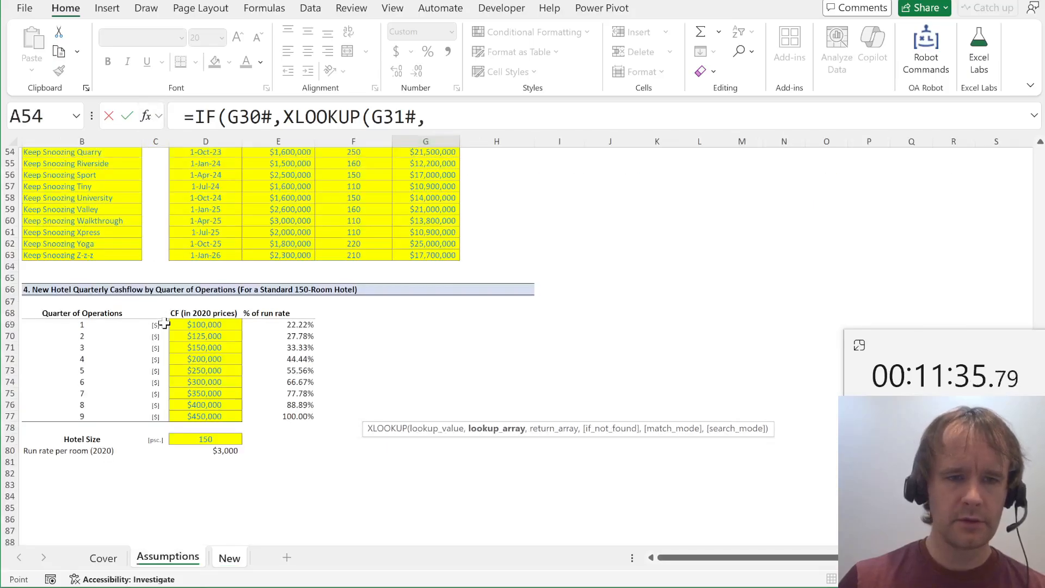
left_click(82, 328)
key("ctrl+shift+Down")
key("F4")
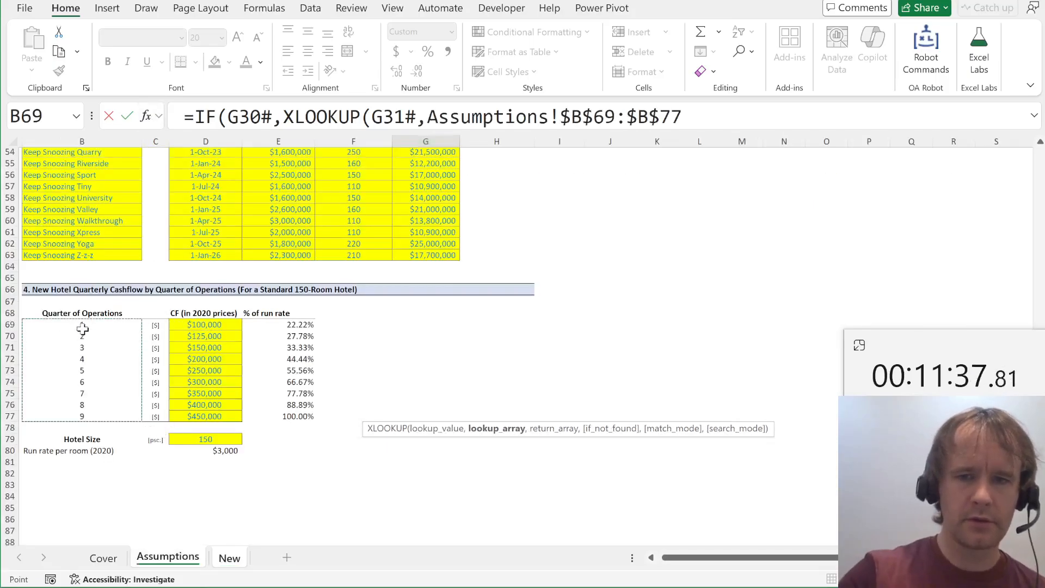
type(",")
left_click(291, 325)
key("ctrl+shift+Down")
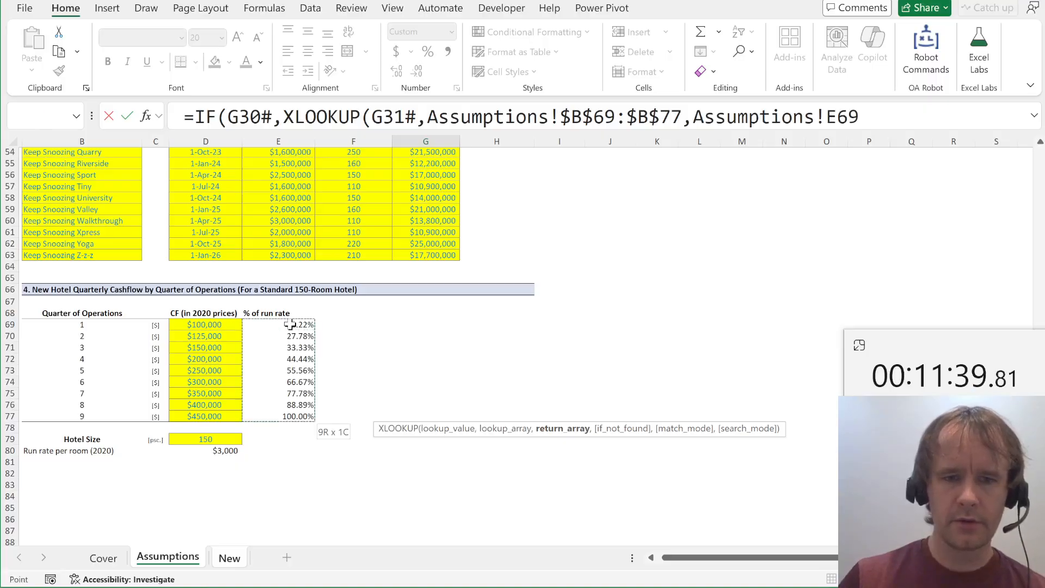
key("ctrl+Page_Down")
key("F4")
type(",")
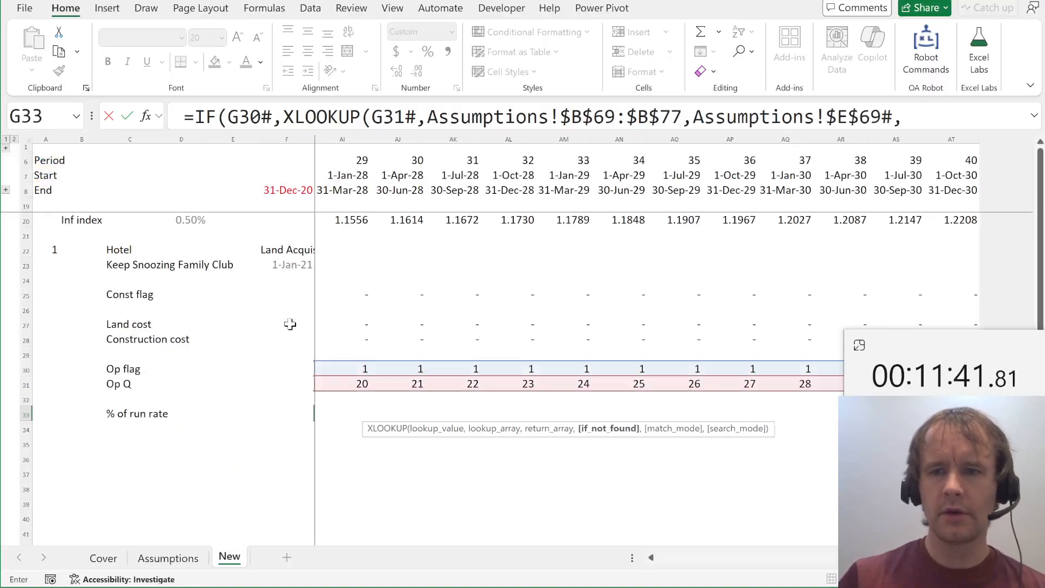
Finish the G33 formula with an empty not-found argument, match mode -1, and 0 as the IF's false value
type(",-1)")
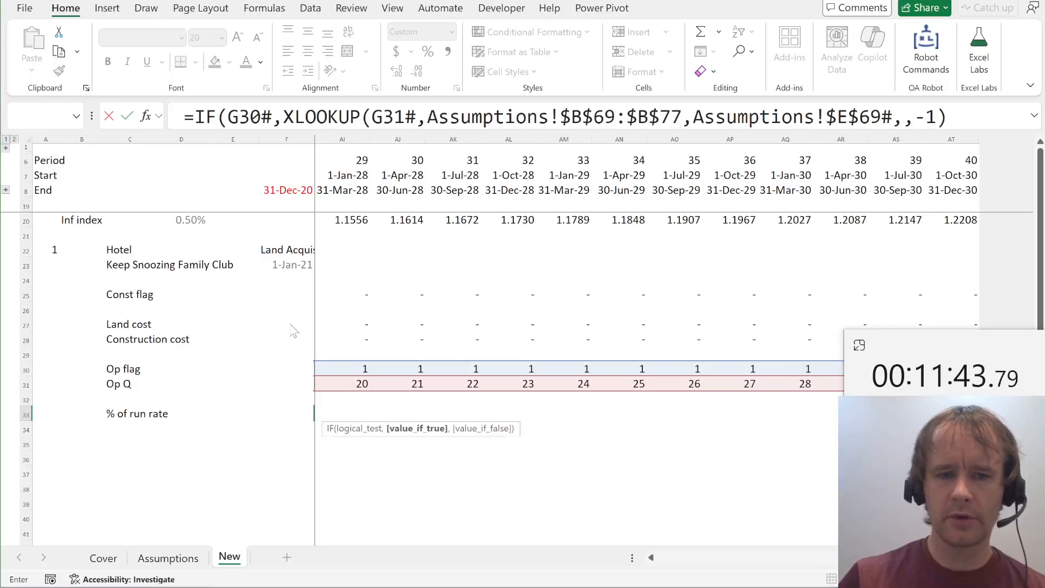
key("Return")
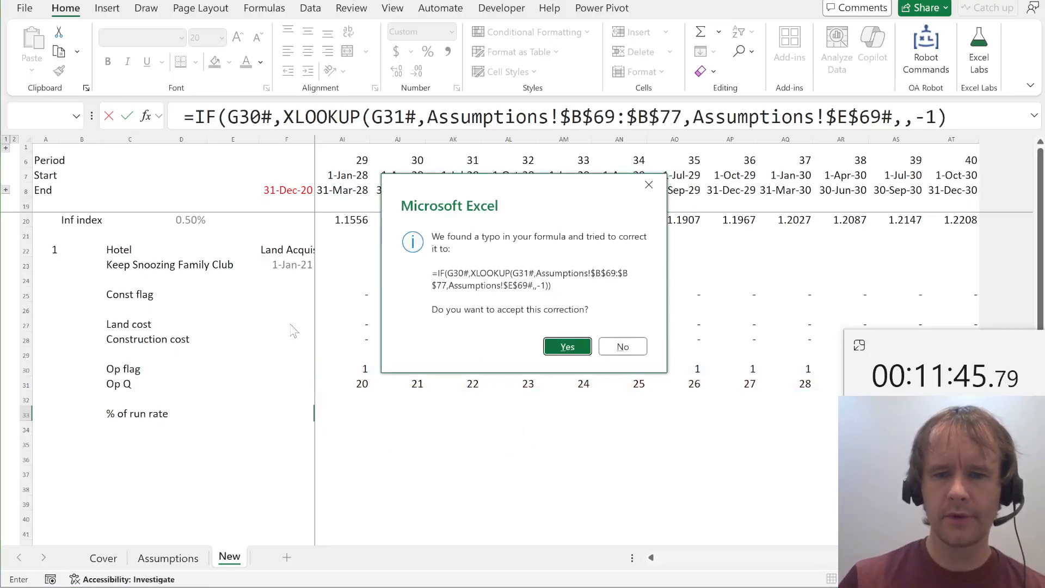
key("Tab")
key("Return")
key("Return")
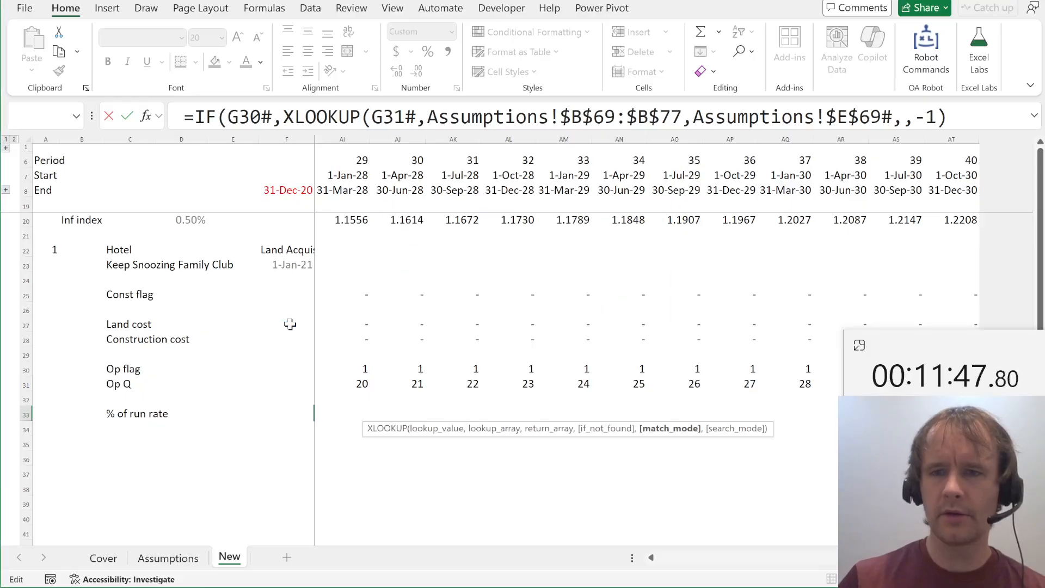
type(",0)")
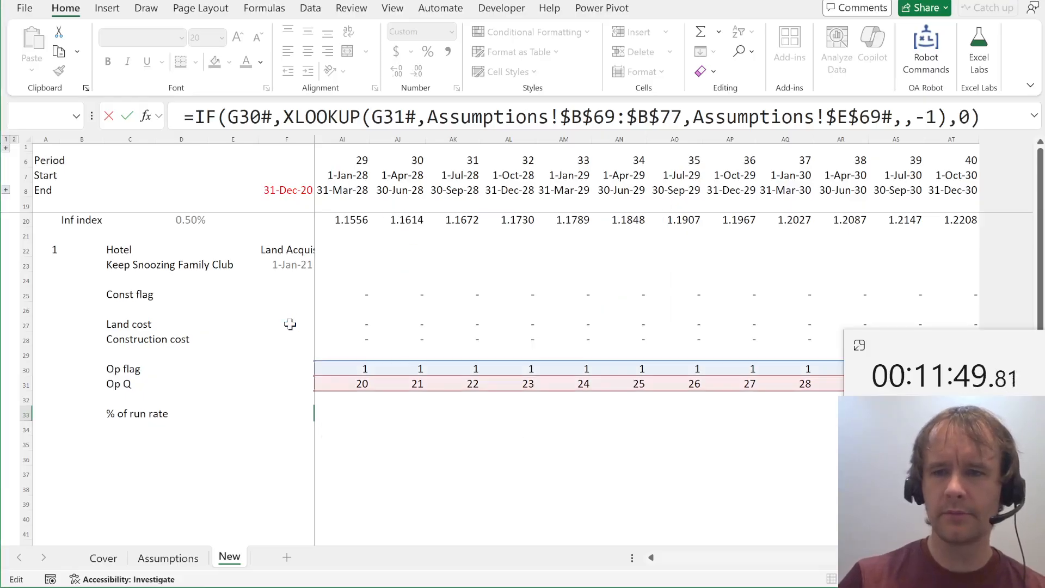
key("Return")
Format the spilled % of run rate row G33# as percentages with two decimals using the Format Percent Variable Decimals command
key("Up")
key("alt+Page_Down")
key("ctrl+Left")
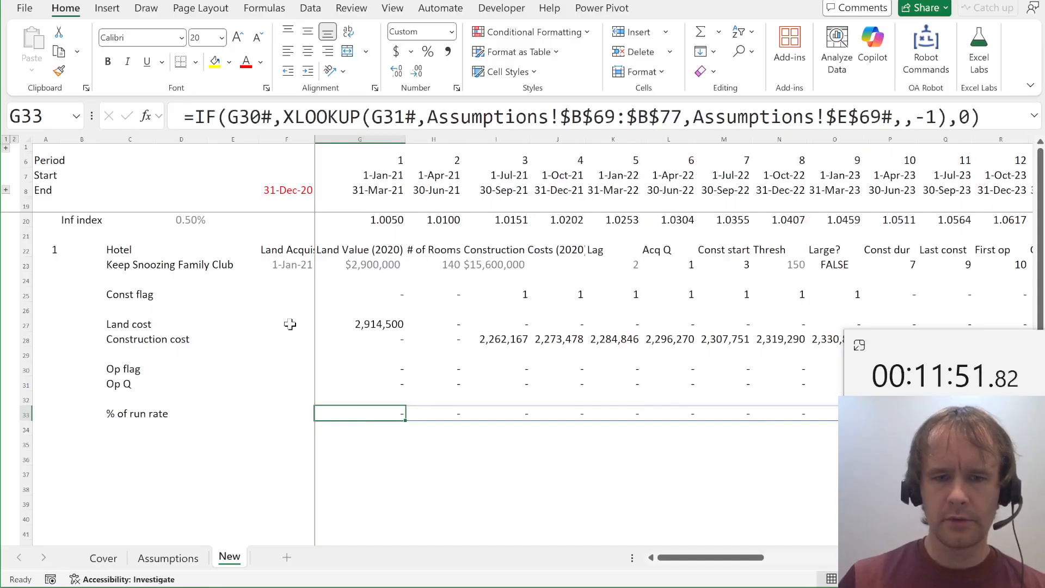
key("ctrl+shift+Right")
key("ctrl+shift+p")
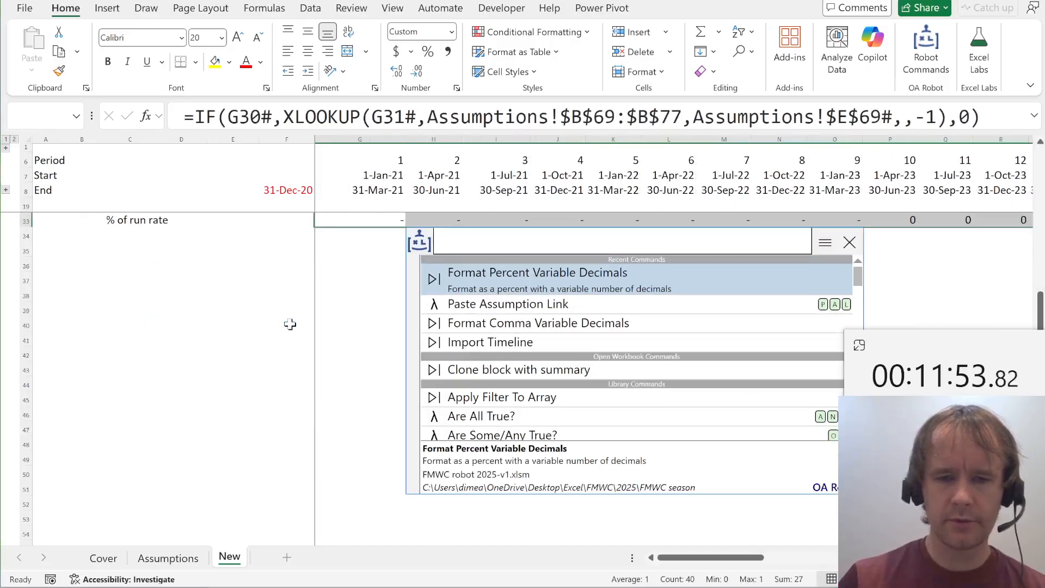
type("fp")
key("Return")
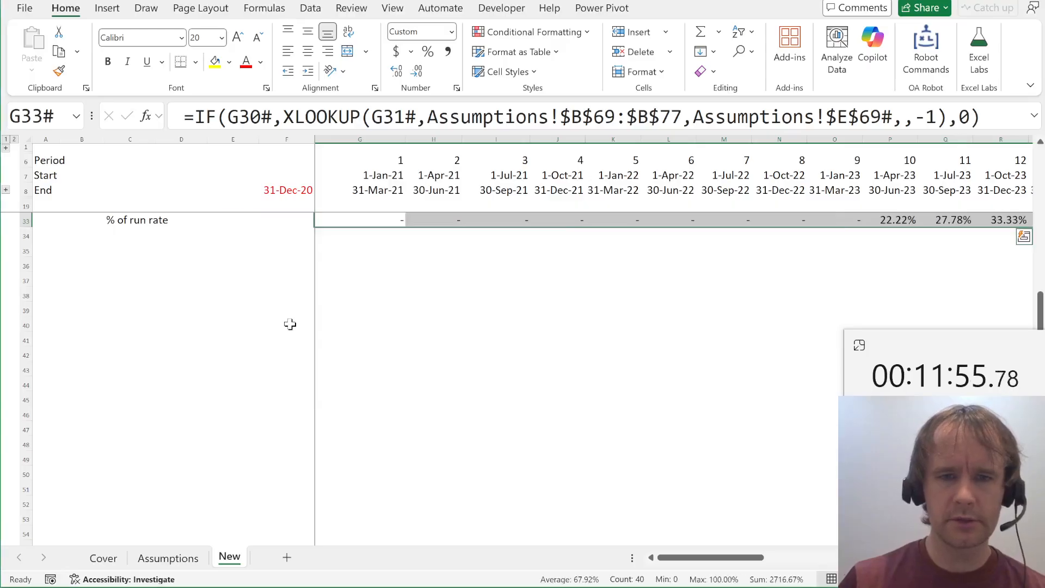
Check the % of run rate values against the Op flag and Op Q rows across all periods
key("Up")
key("Up")
key("Up")
key("Up")
key("Up")
key("Up")
key("Up")
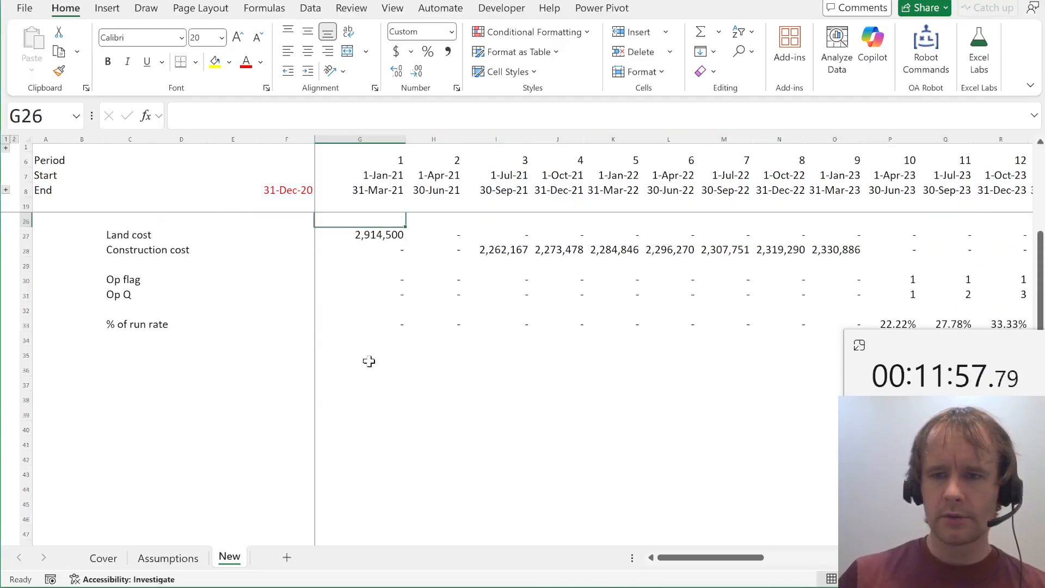
scroll(612, 430, "right", 5)
scroll(538, 426, "right", 3)
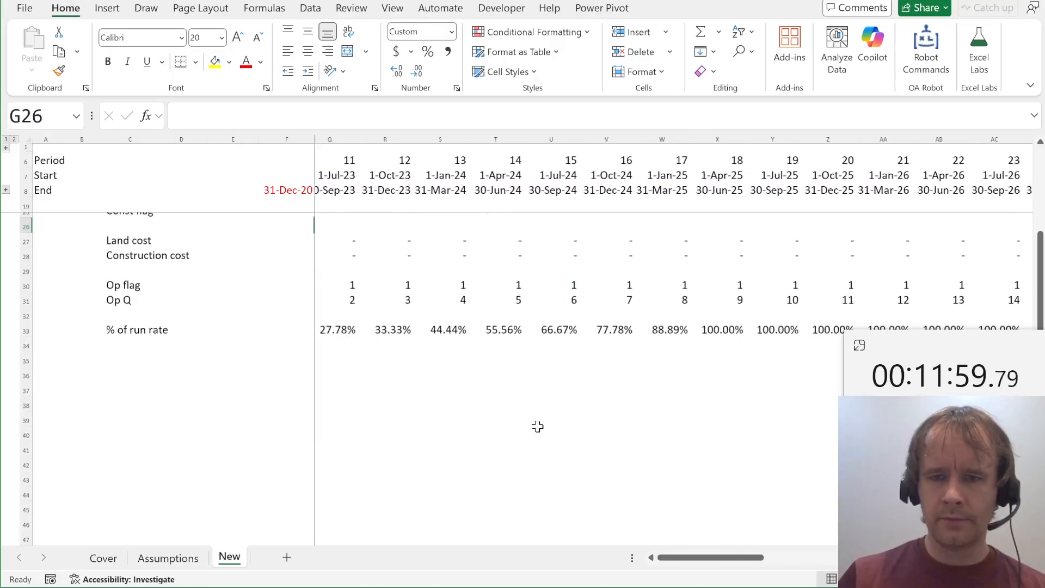
left_click(713, 331)
key("ctrl+shift+Right")
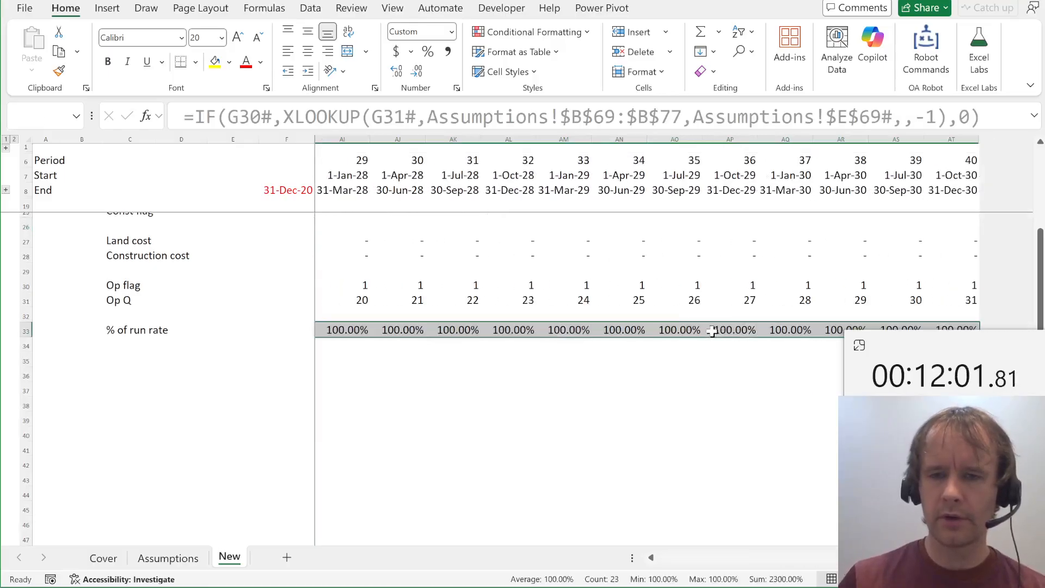
Add the header Run rate rev (2020) in U22 of the hotel parameter row
key("Home")
key("Down")
key("Right")
key("Right")
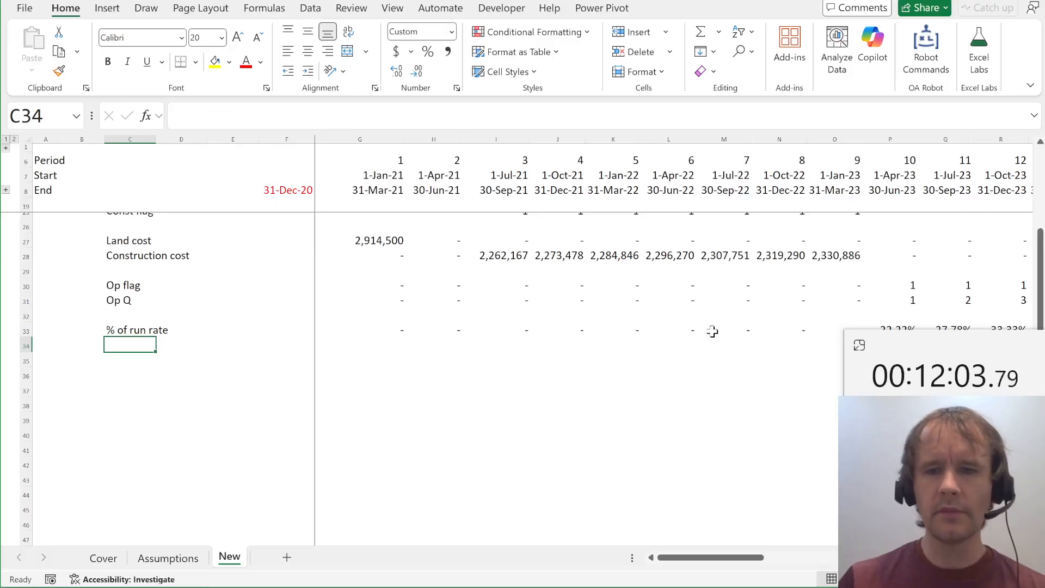
scroll(713, 331, "up", 2)
scroll(696, 290, "right", 3)
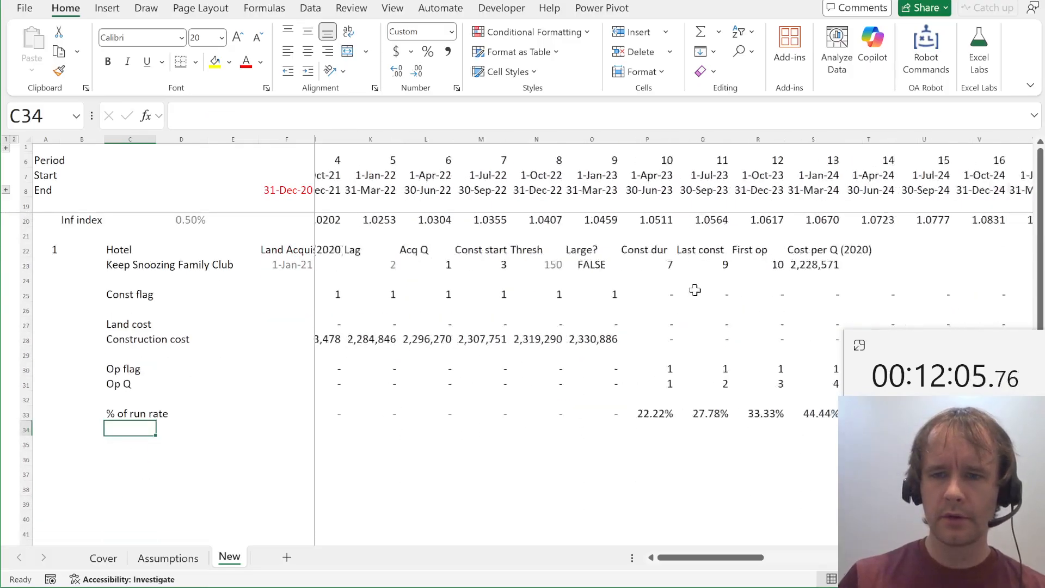
scroll(695, 290, "right", 4)
left_click(670, 250)
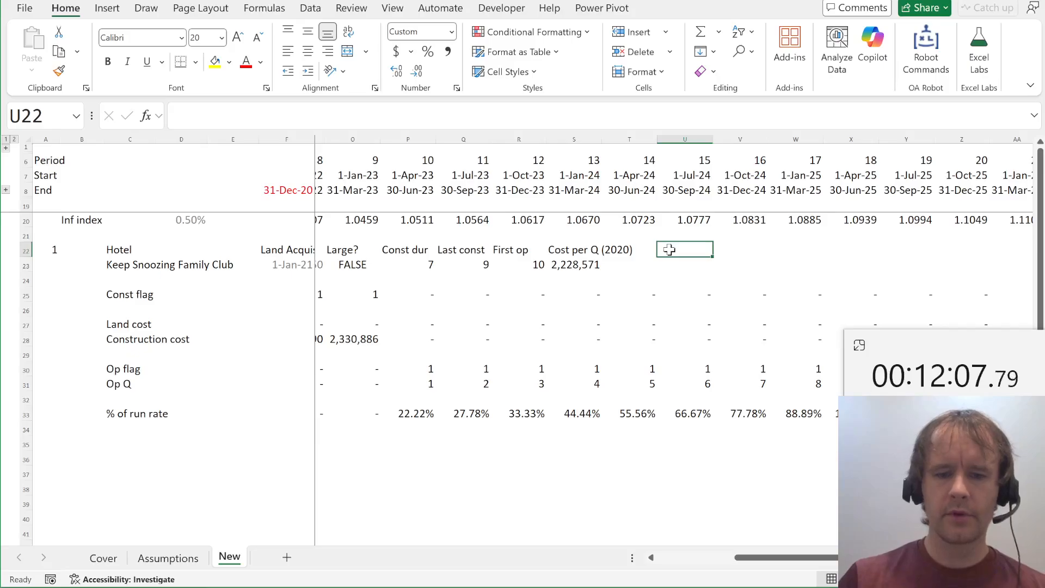
type("Run rate rev (202")
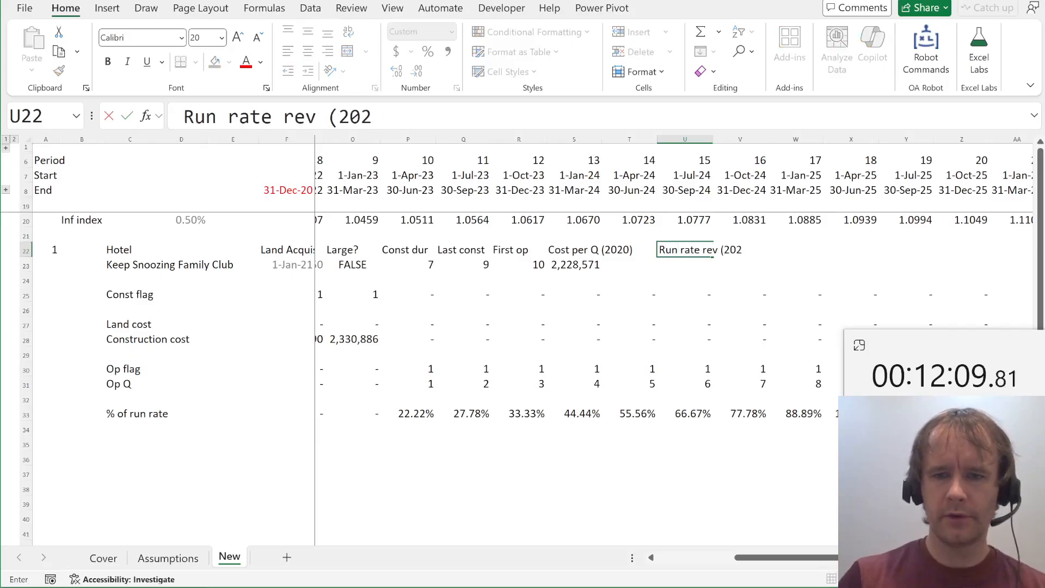
type("0)")
key("Return")
Move the Run rate rev (2020) header to V22 and enter the header RR per R in U22
left_click(669, 250)
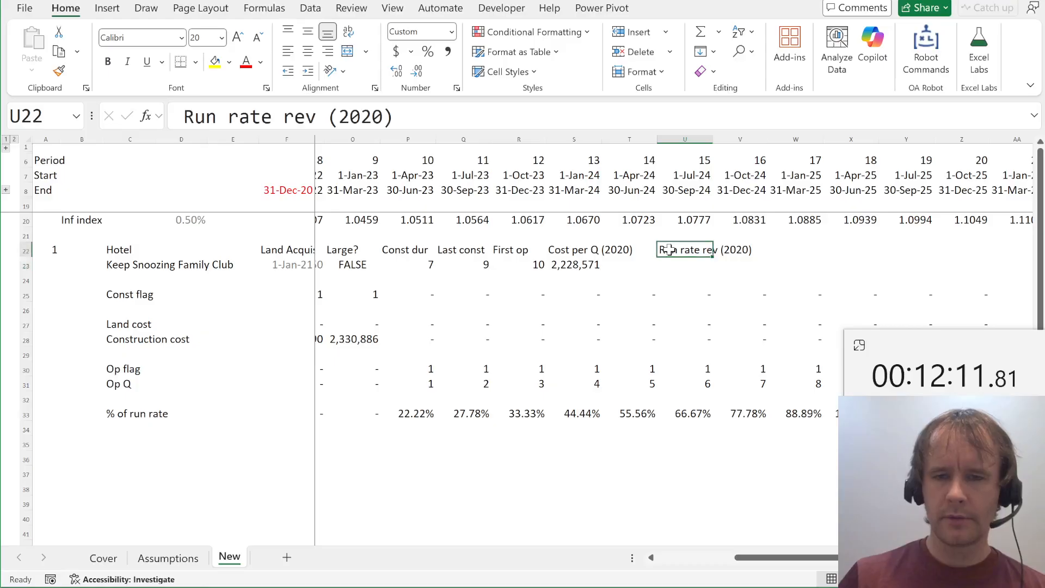
key("ctrl+x")
key("Right")
key("ctrl+v")
key("Left")
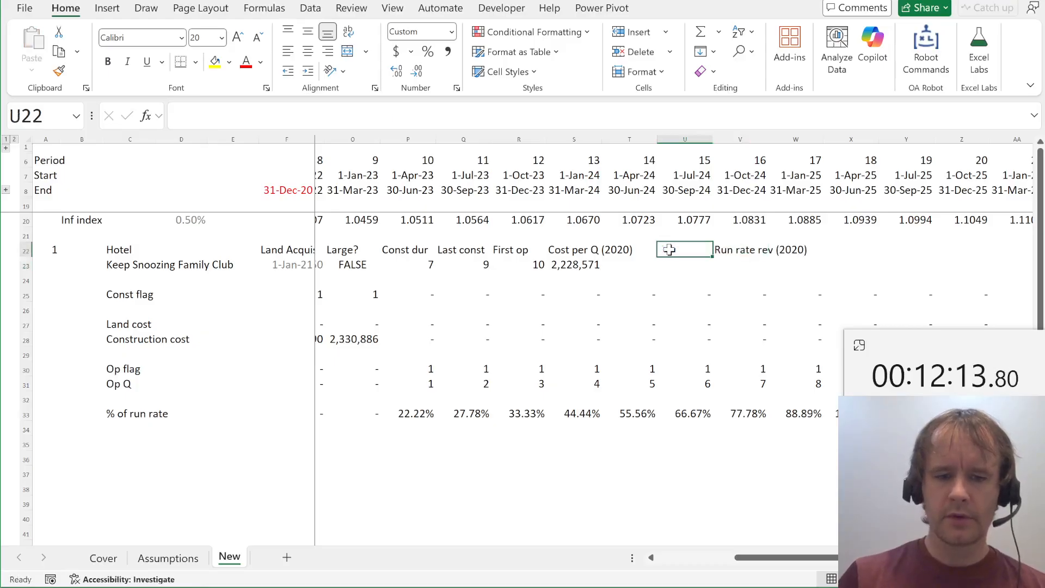
type("RR per R")
key("Return")
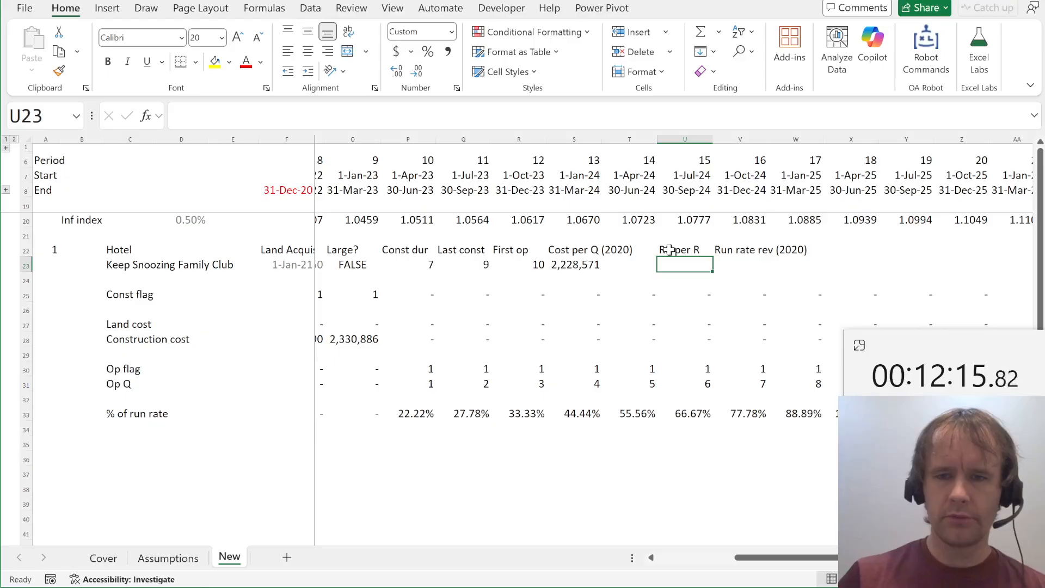
Link U23 to the run rate per room in D80 of the Assumptions sheet using the Paste Assumption Link command
key("ctrl+Page_Up")
key("Down")
key("Right")
key("Right")
key("Right")
key("Down")
key("Down")
key("Down")
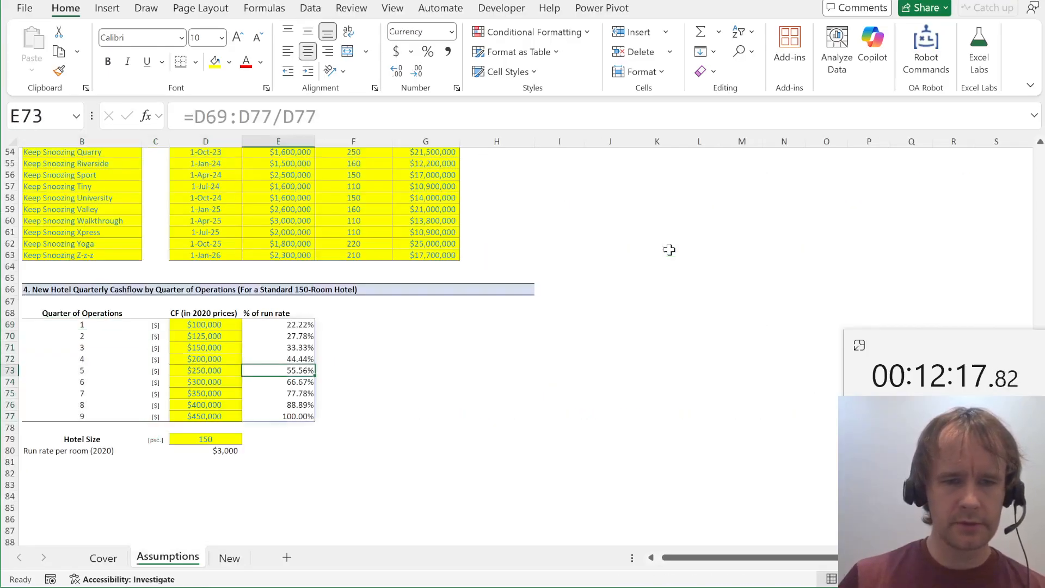
key("Left")
key("Down")
key("Down")
key("Down")
key("Down")
key("Down")
key("Down")
key("Down")
key("ctrl+c")
key("ctrl+Page_Down")
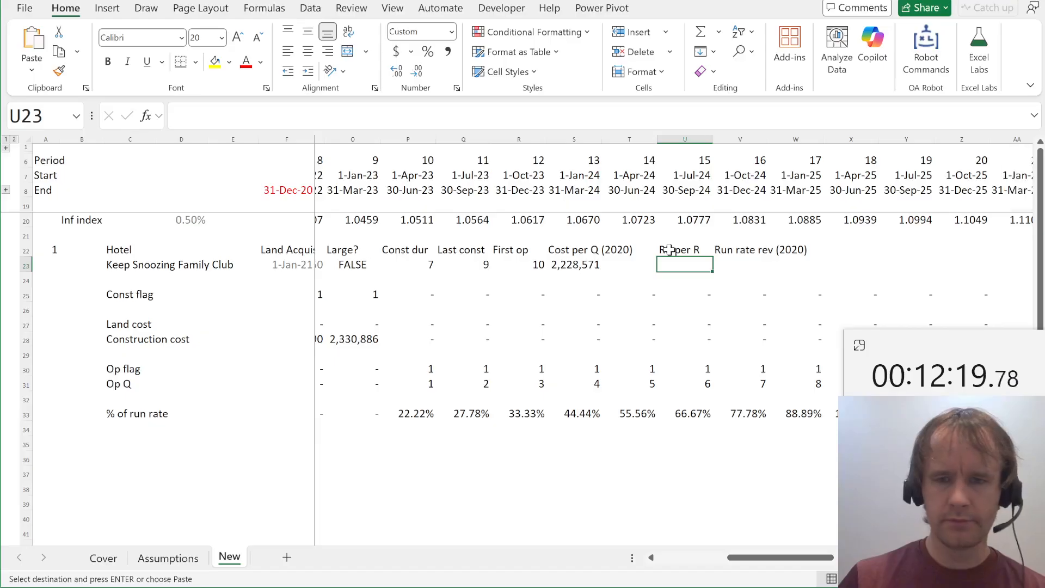
key("ctrl+shift+r")
type("pal")
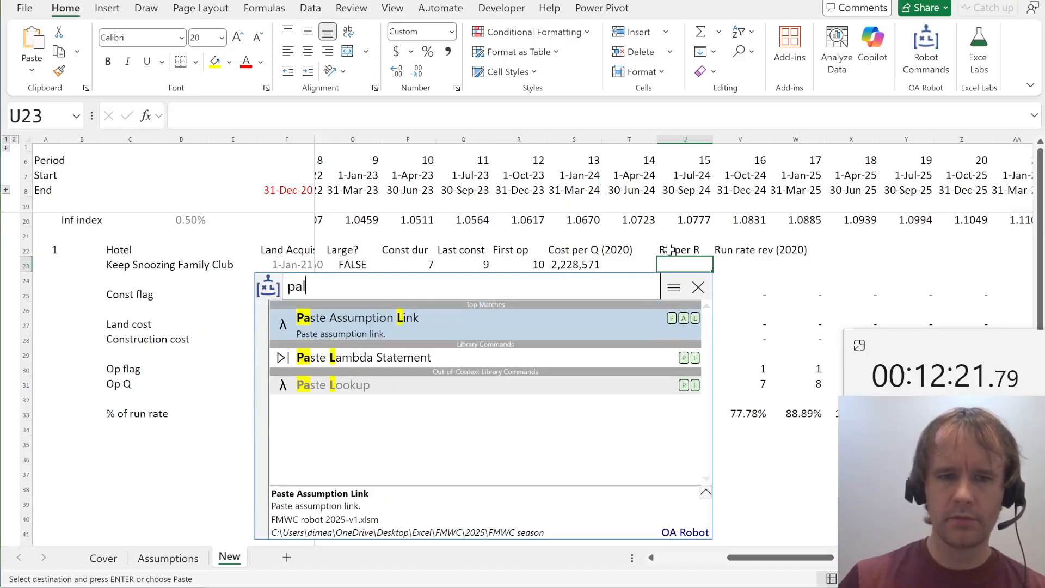
key("Return")
Enter the run rate revenue formula =U23*G20+H23 in V23
key("Right")
type("=")
key("Left")
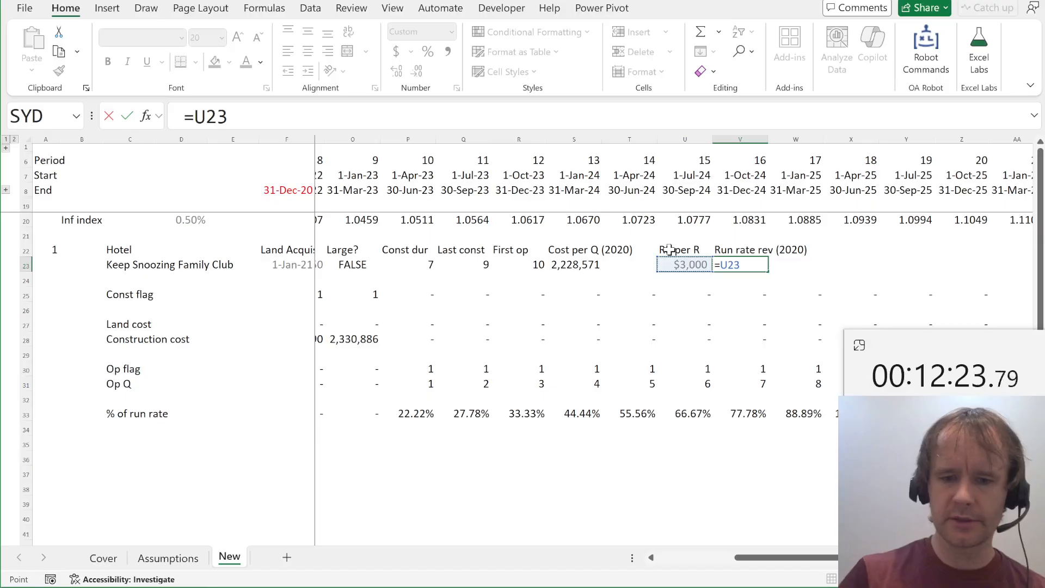
type("*")
key("Up")
key("Up")
key("Up")
key("ctrl+Left")
type("+")
left_click(429, 265)
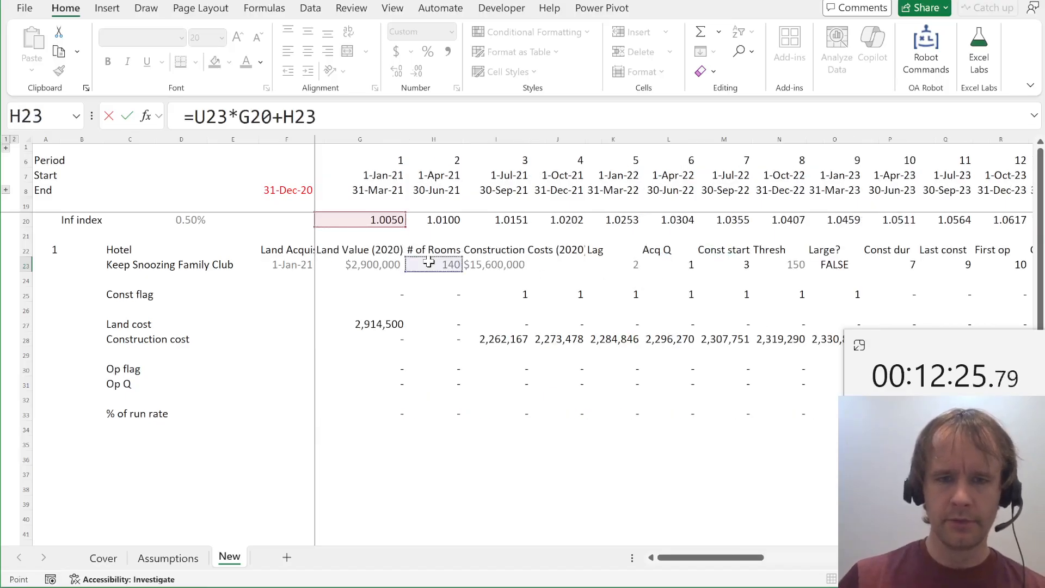
key("Return")
key("Up")
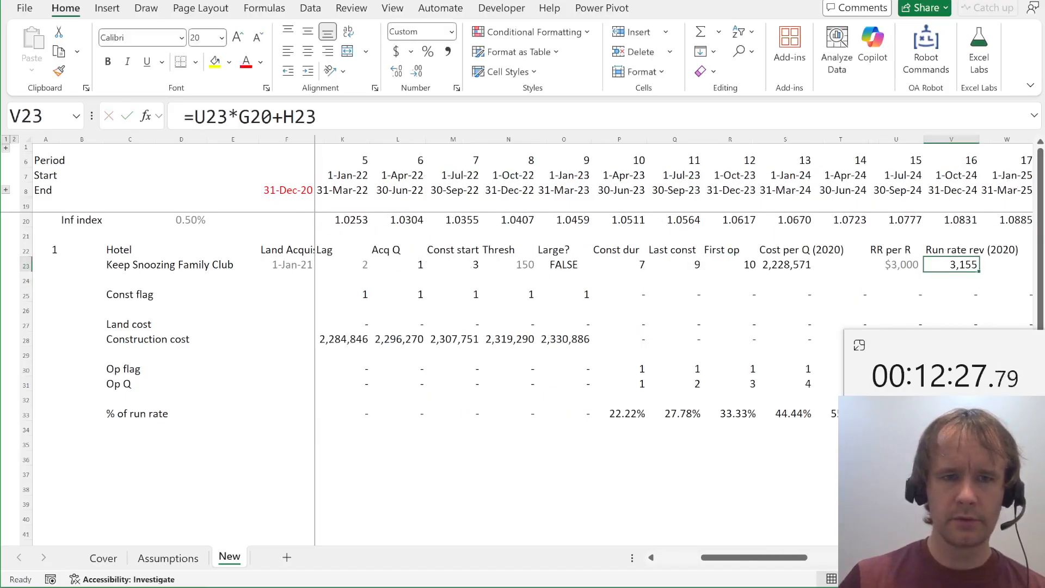
Correct the V23 formula to =U23*H23 so it multiplies the run rate per room by the number of rooms
key("F2")
key("Left")
key("Left")
key("Left")
key("Left")
key("BackSpace")
key("BackSpace")
key("BackSpace")
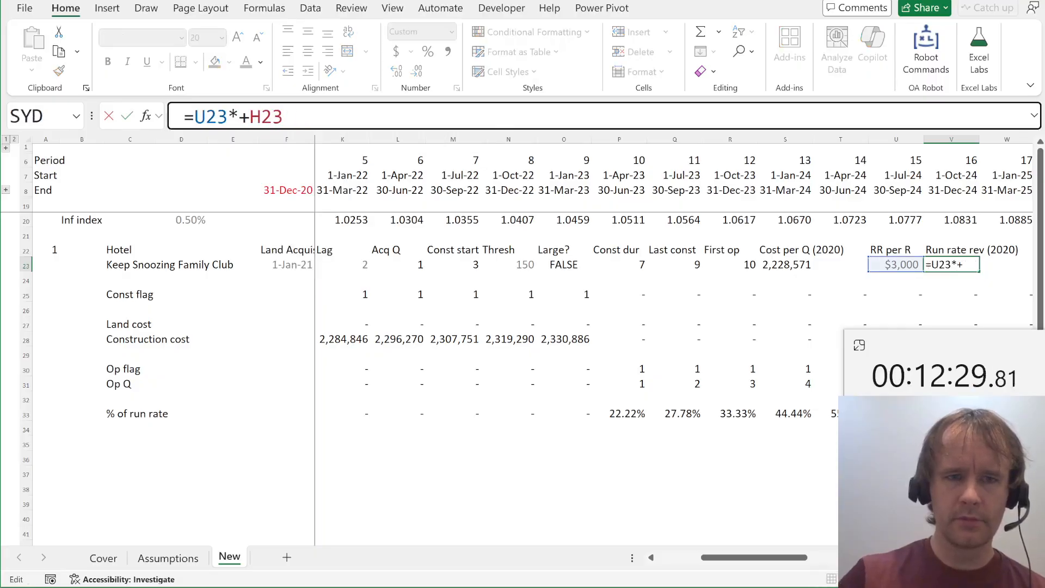
key("Delete")
key("Return")
key("Up")
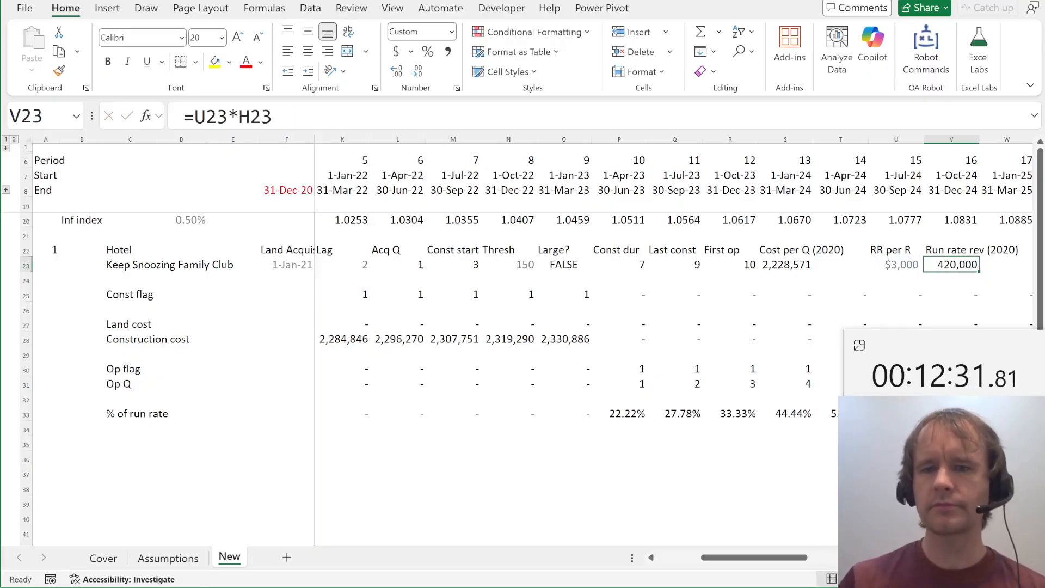
Add the row label Revenue in C35, leaving a blank row below % of run rate
left_click(124, 440)
type("R")
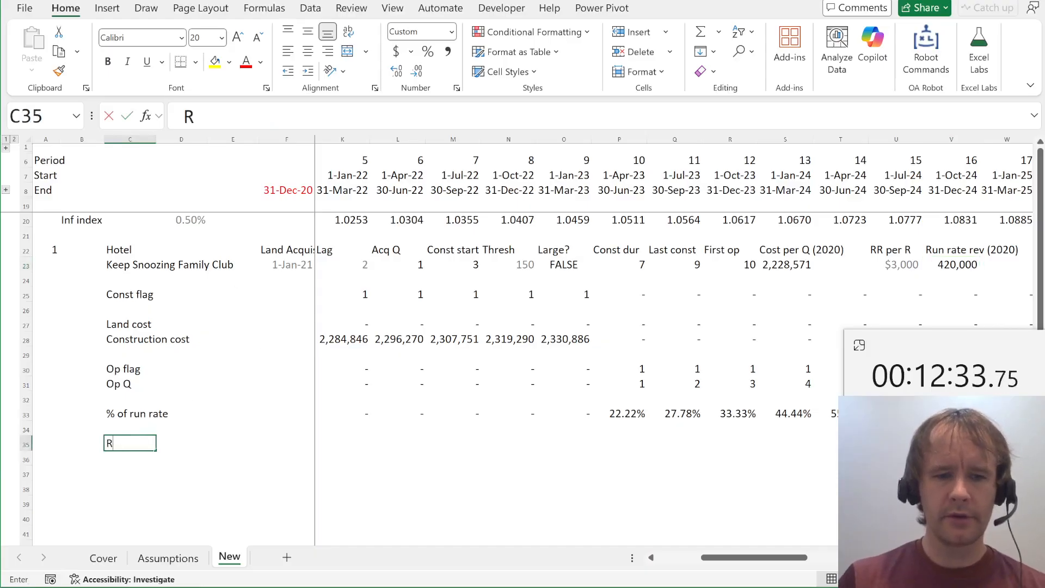
type("evenue")
key("Right")
Enter the Revenue formula =G33#*V23*inf in G35 so it spills across the quarterly periods
key("Right")
key("Right")
key("Right")
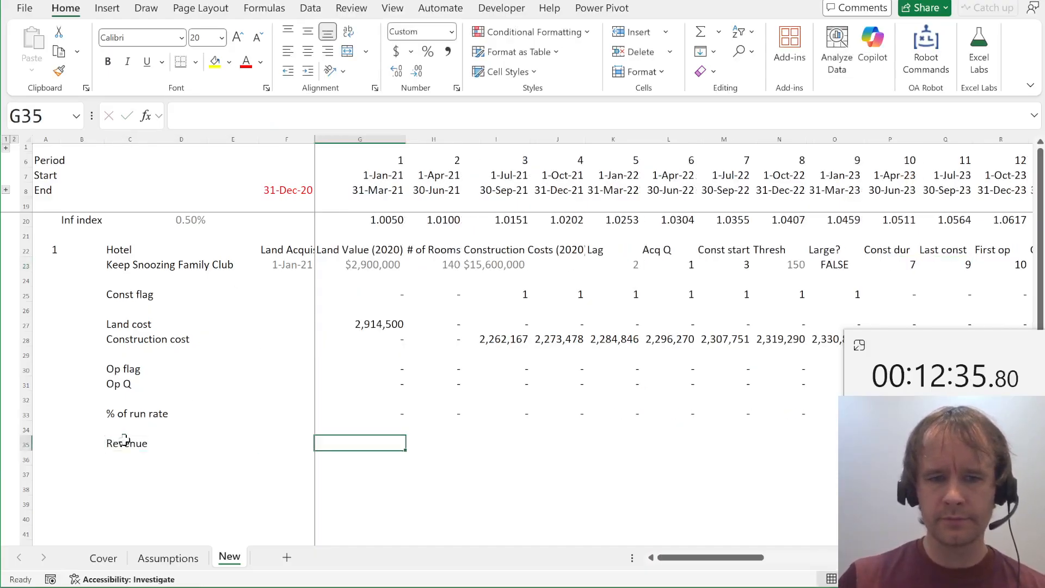
type("=")
key("Up")
key("Up")
key("ctrl+shift+Right")
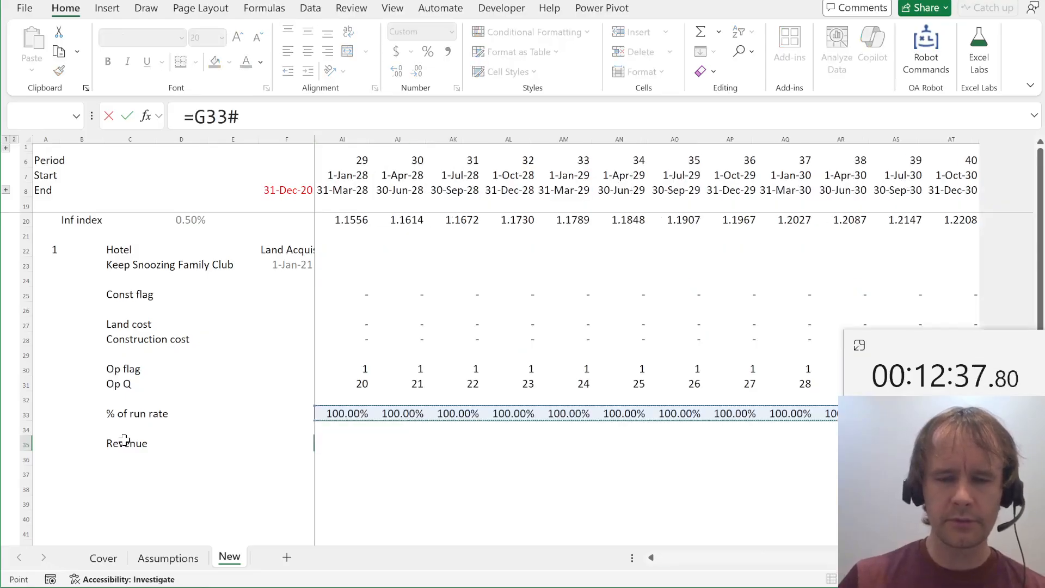
type("*")
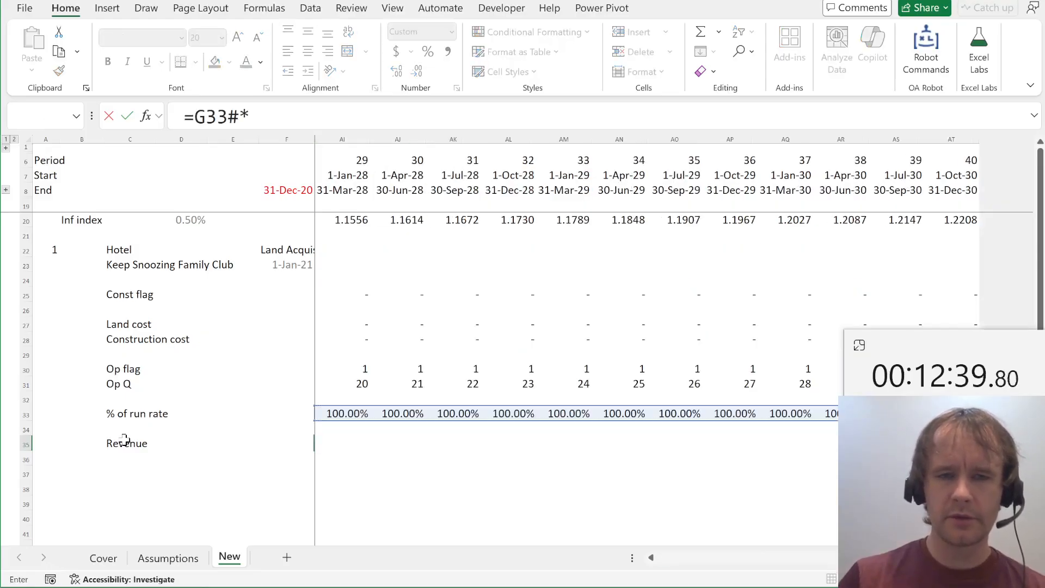
left_click(384, 260)
key("ctrl+Left")
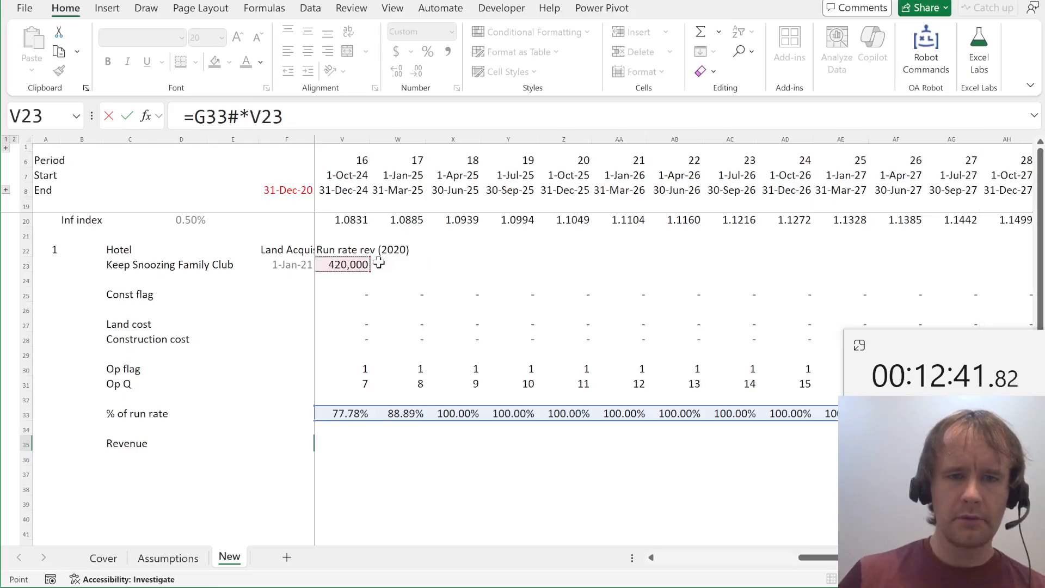
type("*inf")
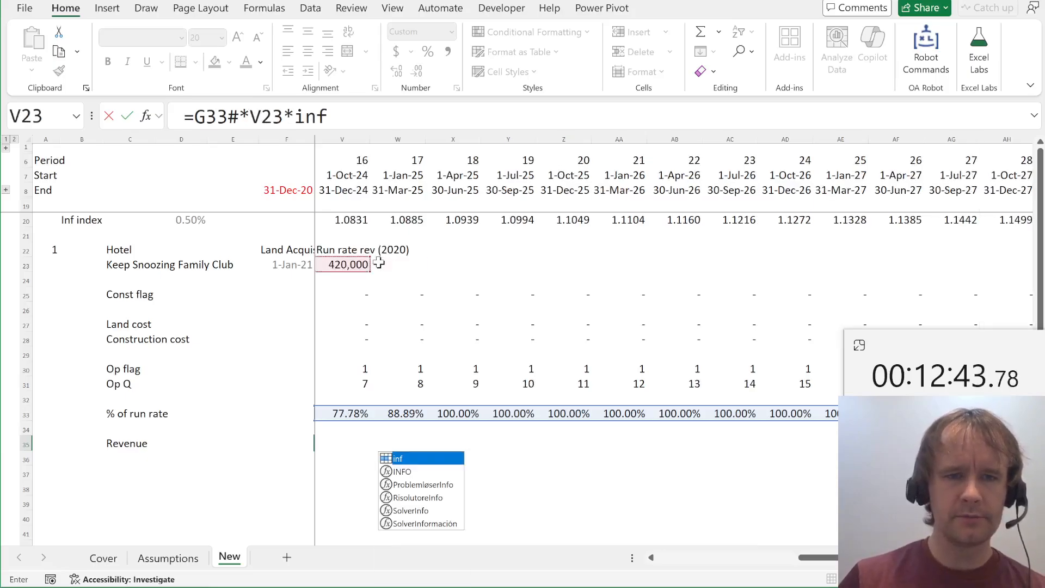
key("Return")
key("Up")
Examine the Revenue row across the quarterly periods
key("Right")
key("Right")
key("Right")
key("Right")
key("Right")
key("Right")
key("Right")
key("Right")
key("Right")
key("Right")
key("Right")
key("Right")
key("Right")
key("Right")
key("Right")
key("Right")
key("Right")
key("Right")
key("Right")
key("Right")
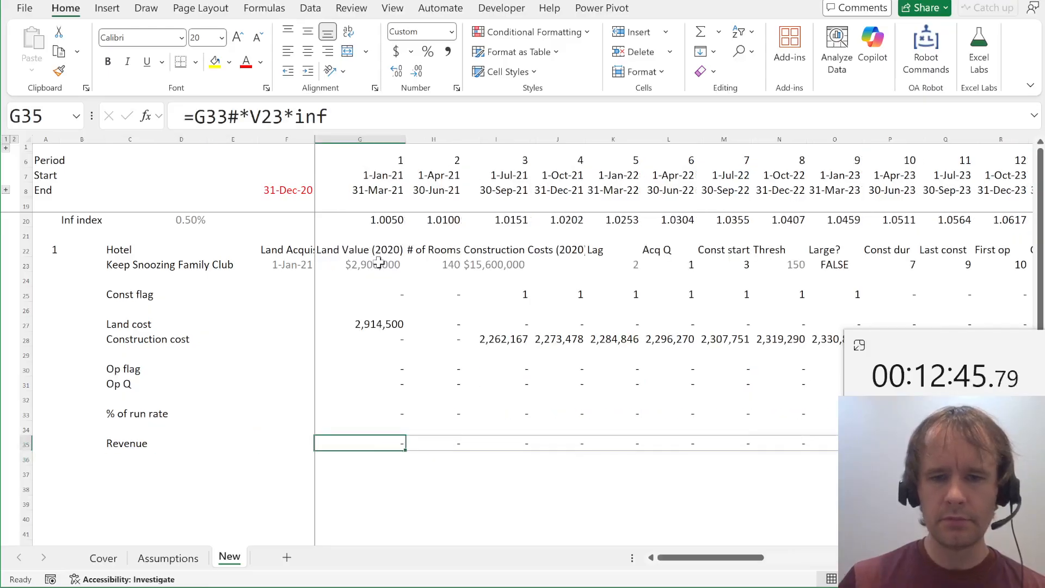
key("Right")
key("Right")
key("Right")
key("Right")
key("Right")
key("Right")
key("Right")
key("Right")
key("Right")
key("Right")
key("Right")
key("Right")
key("ctrl+Left")
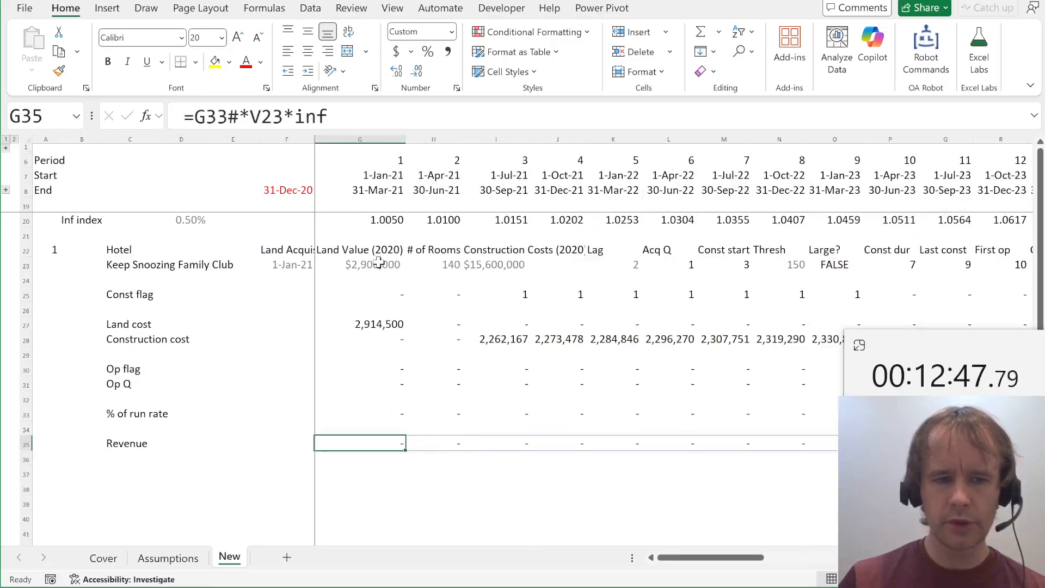
key("ctrl+Left")
Read the existing-hotel cashflow and overhead rules in the case PDF and examine the Group Overhead per Month table on the Assumptions sheet
key("Down")
key("Down")
key("alt+Tab")
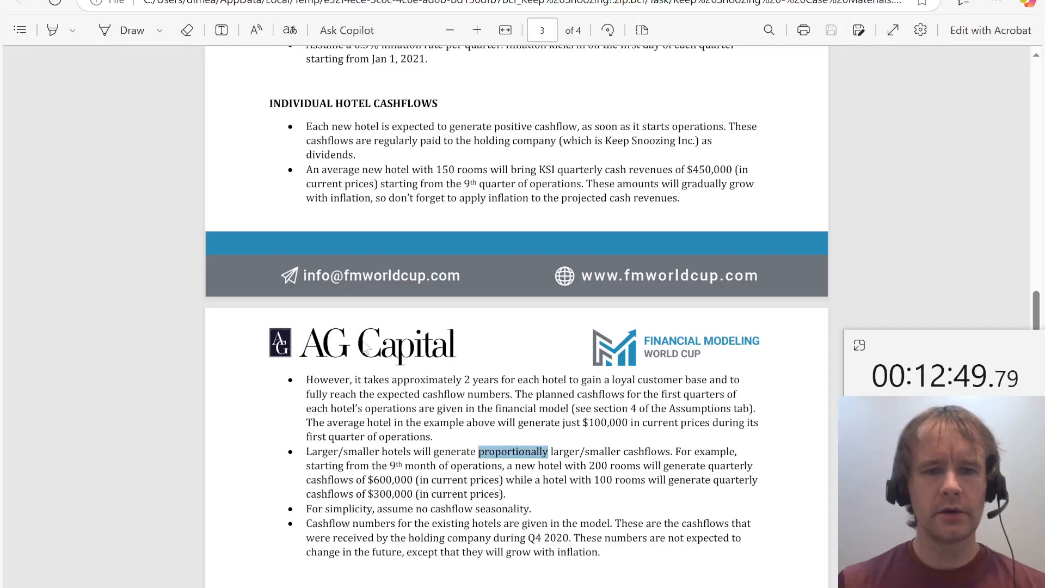
scroll(517, 311, "down", 3)
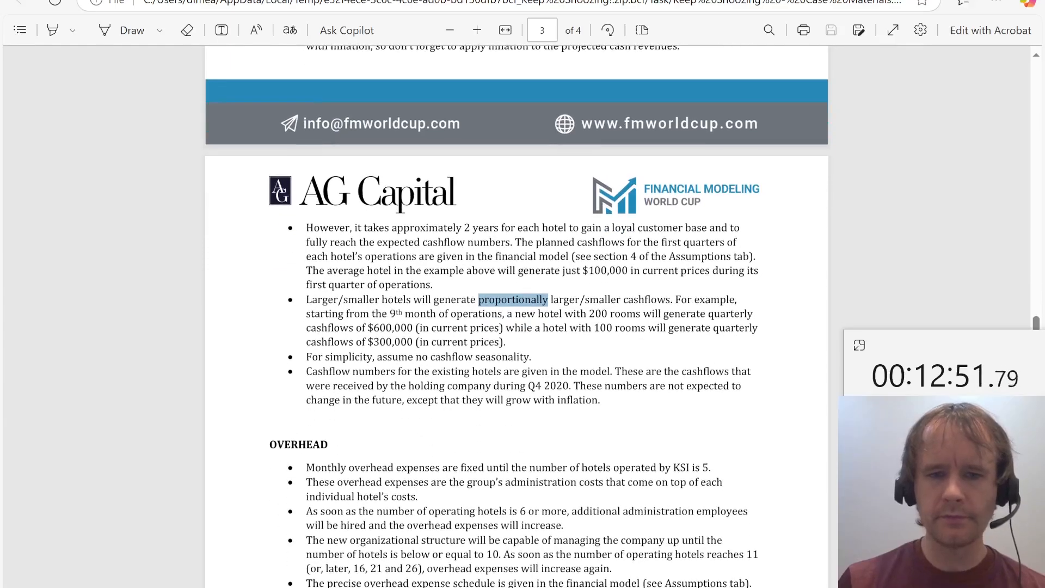
left_click_drag(444, 357, 435, 402)
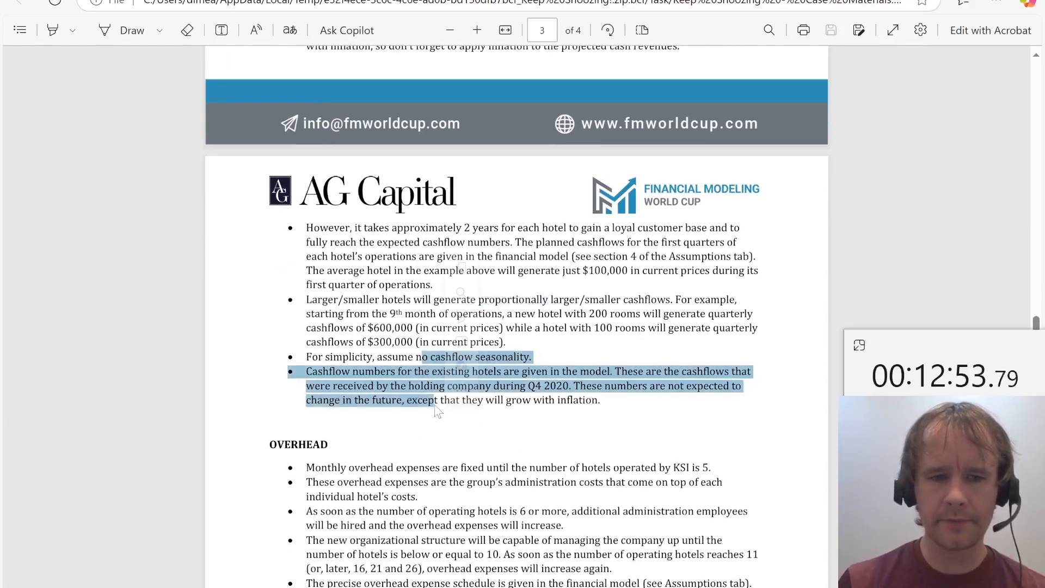
left_click(437, 406)
scroll(517, 316, "down", 3)
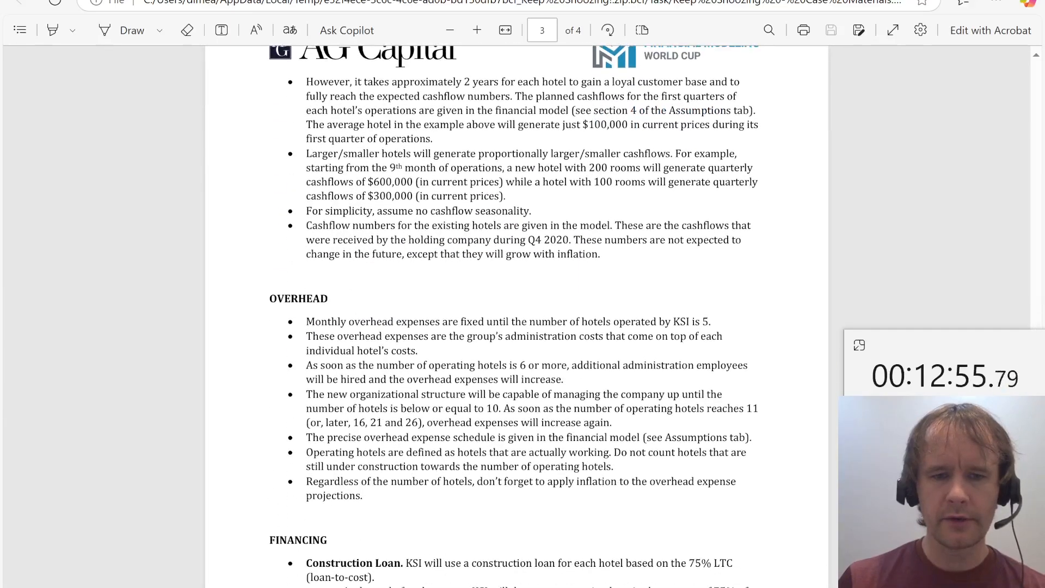
key("alt+Tab")
scroll(353, 427, "up", 15)
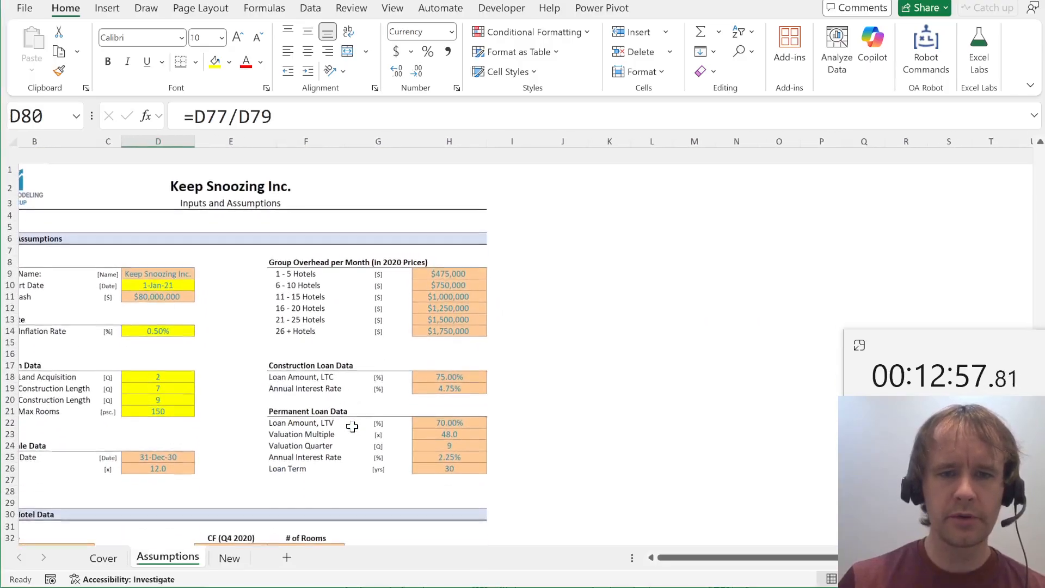
left_click_drag(304, 255, 305, 315)
left_click(327, 326)
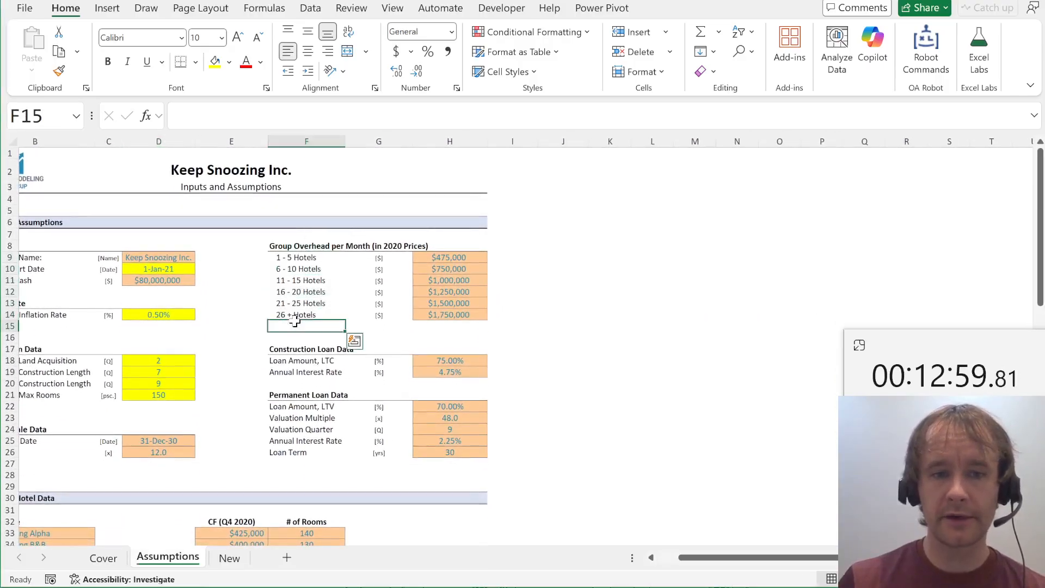
Return to the case PDF and read the Construction Loan terms in the Financing section, including loan draws and land acquisition funding
key("alt+Tab")
scroll(236, 395, "down", 5)
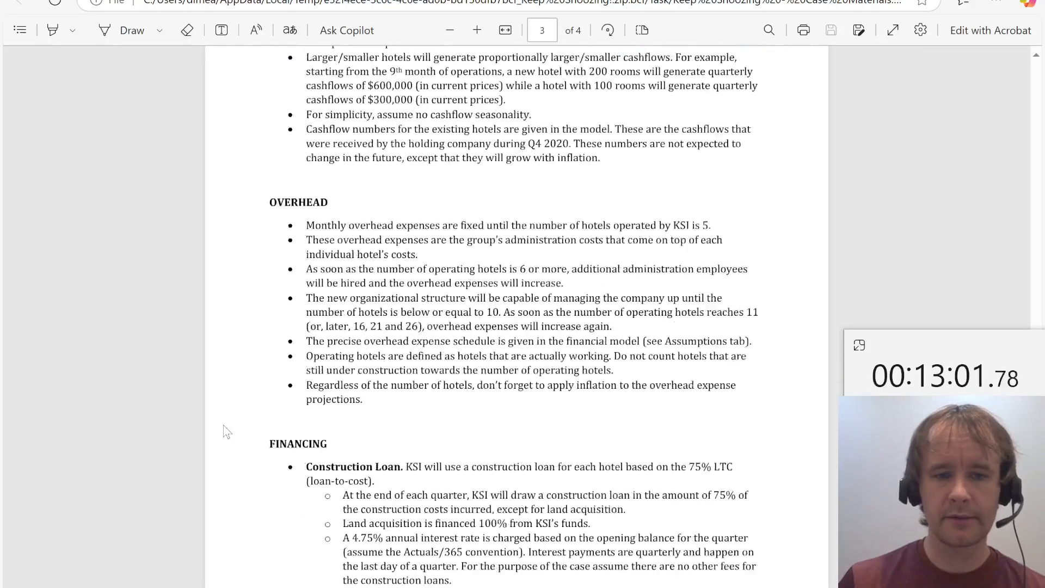
scroll(248, 306, "down", 1)
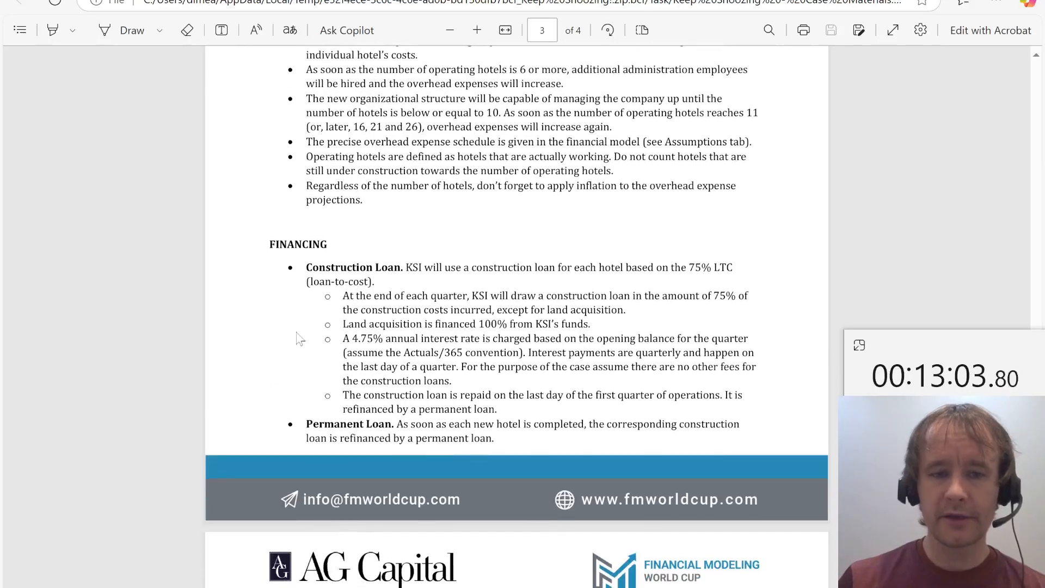
scroll(517, 316, "down", 1)
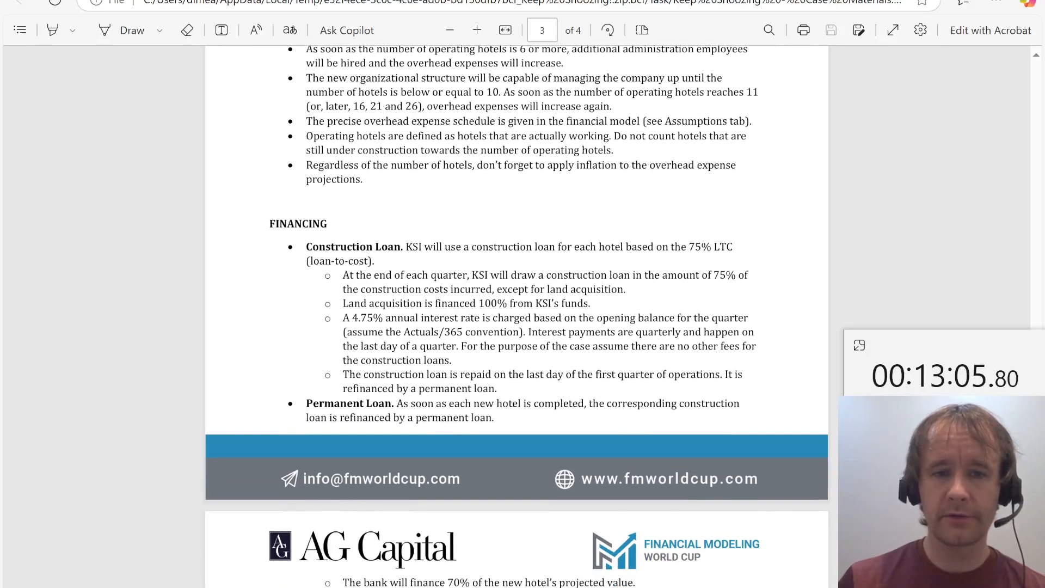
left_click_drag(306, 247, 390, 247)
left_click(454, 246)
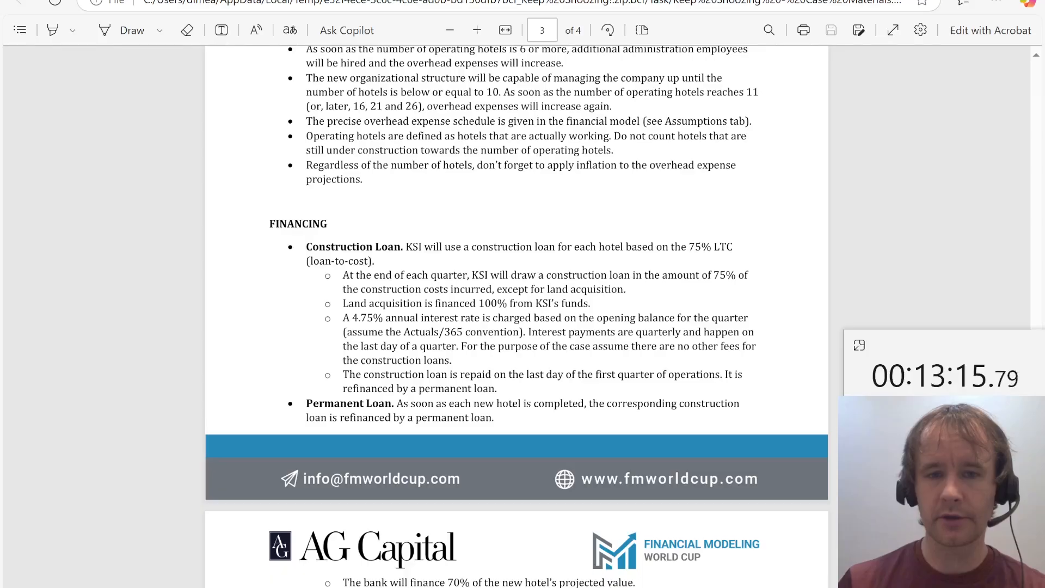
left_click_drag(640, 275, 493, 290)
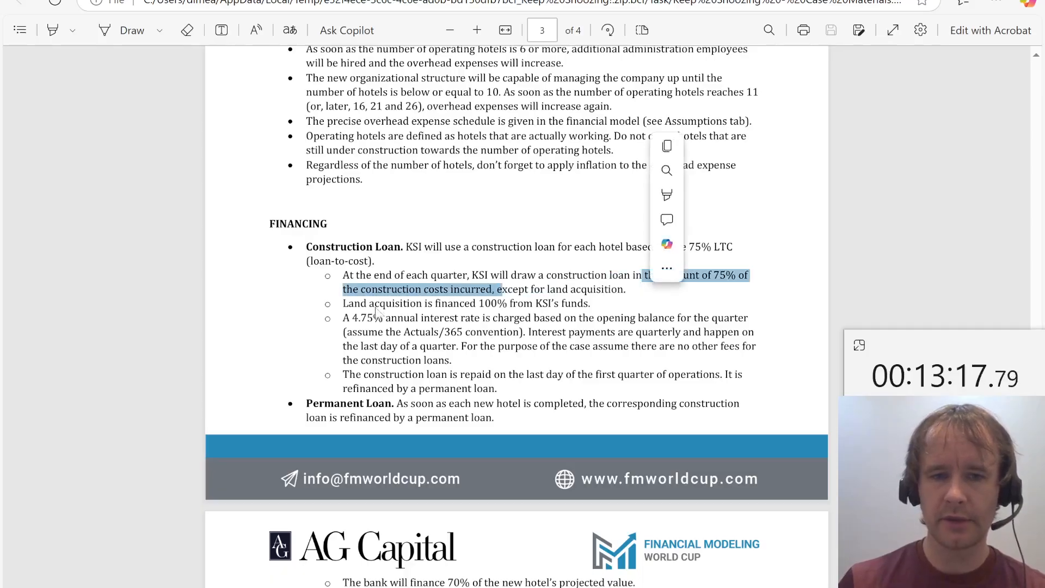
left_click_drag(369, 304, 599, 308)
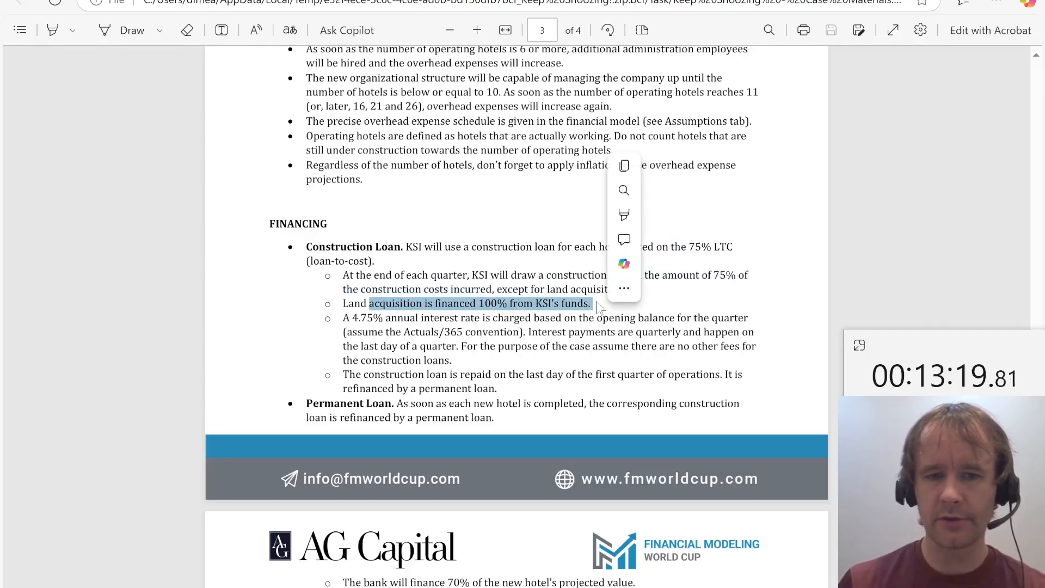
Return to Excel's New sheet and add the bold heading Constr loan in B37, leaving a blank row below Revenue
key("alt+Tab")
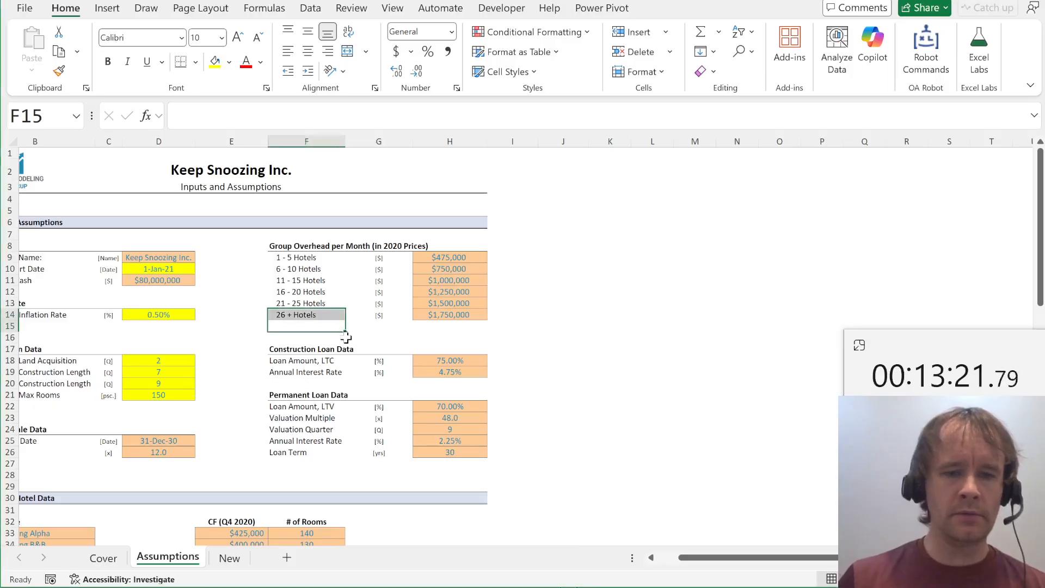
key("ctrl+Page_Down")
key("Left")
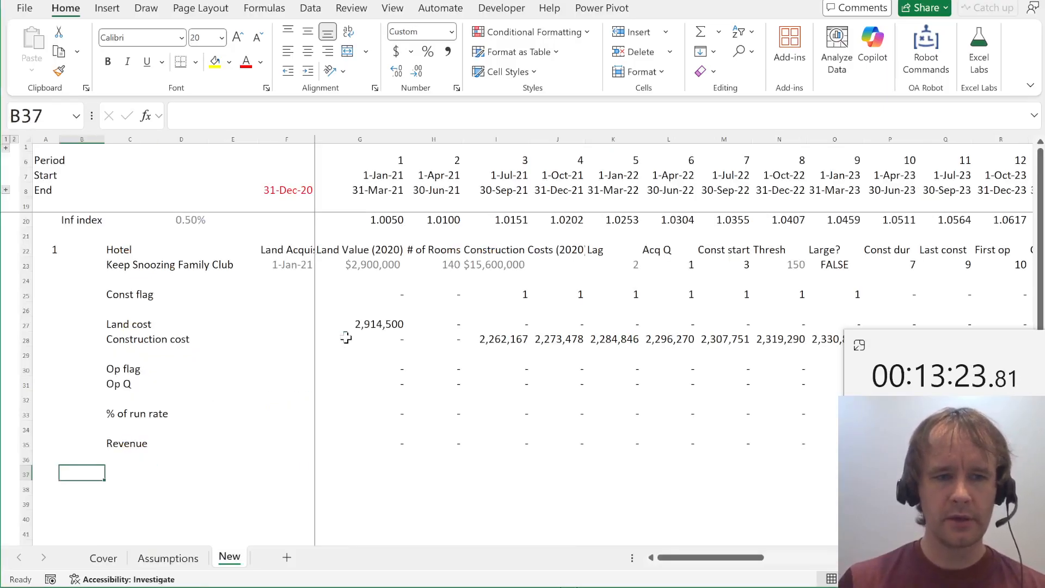
key("ctrl+b")
type("Constr")
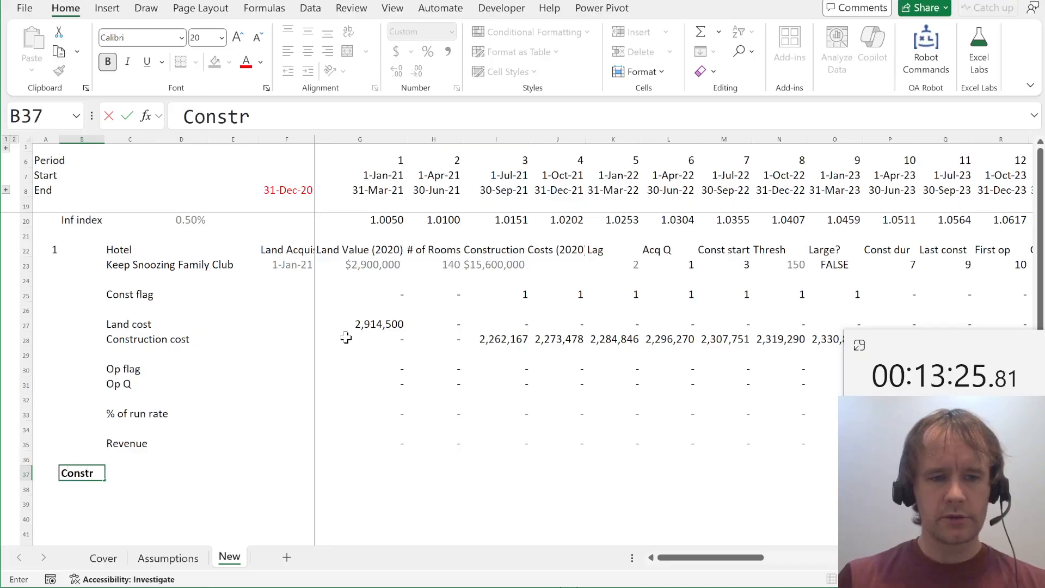
type(" loan")
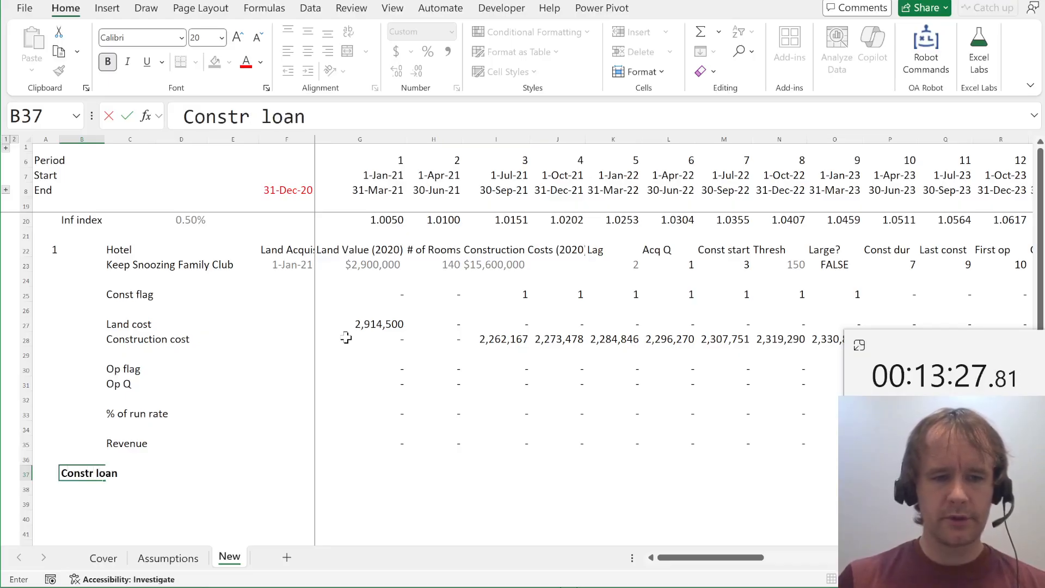
key("Return")
Label the construction loan rows O, D, P and C in C38:C41, and I in C43 after a blank row
key("Right")
type("O")
key("Return")
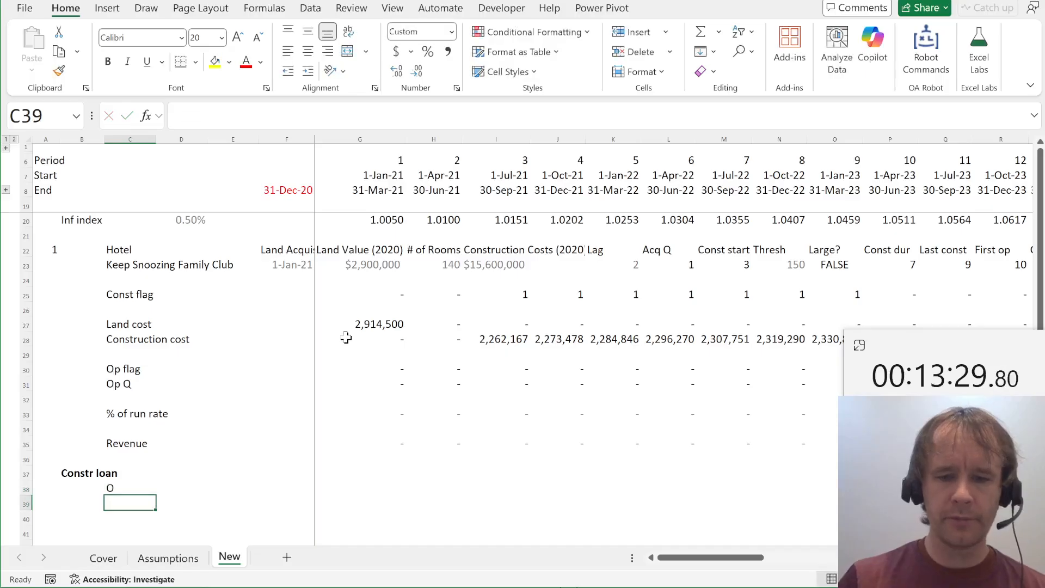
type("D")
key("Return")
type("P")
key("Return")
type("C")
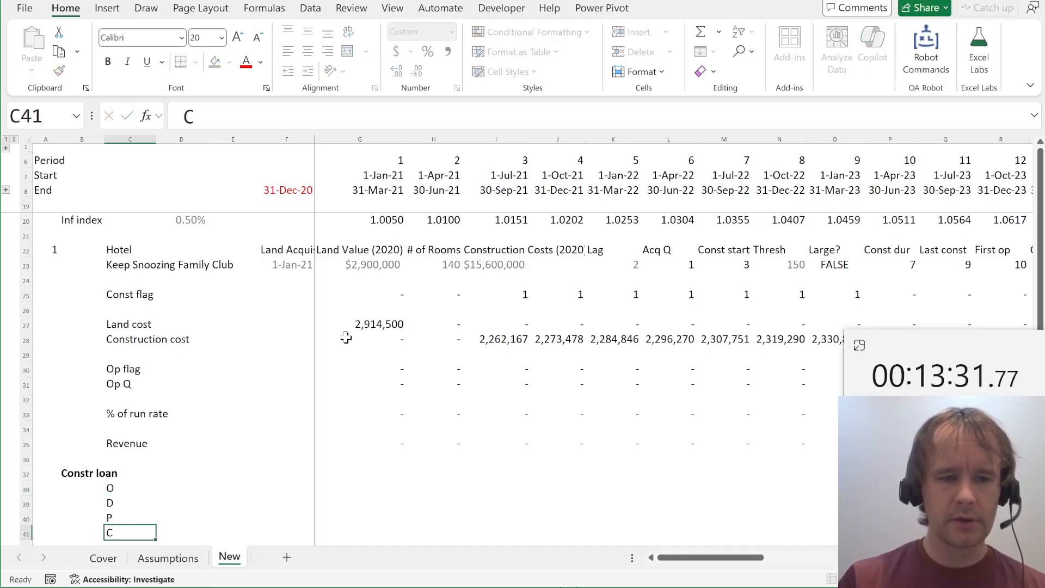
key("Return")
key("Return")
key("Return")
key("Up")
type("I")
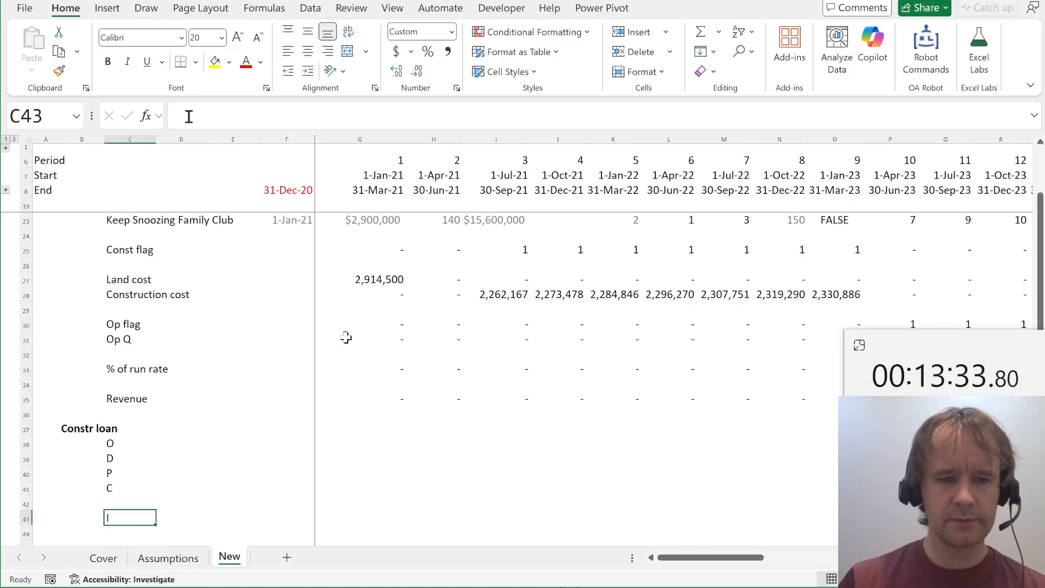
Try to enter the label formula =C38&" - "C") in D38, rejecting the suggested correction
key("Up")
key("Up")
key("Up")
key("Up")
key("Up")
key("Right")
type("=")
key("Left")
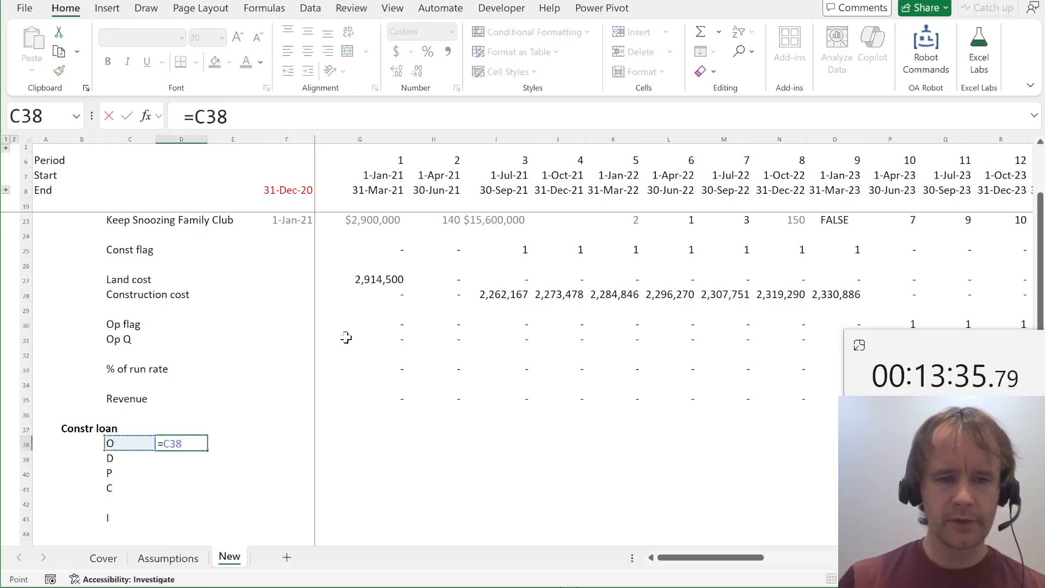
type("&\" - \"C\")")
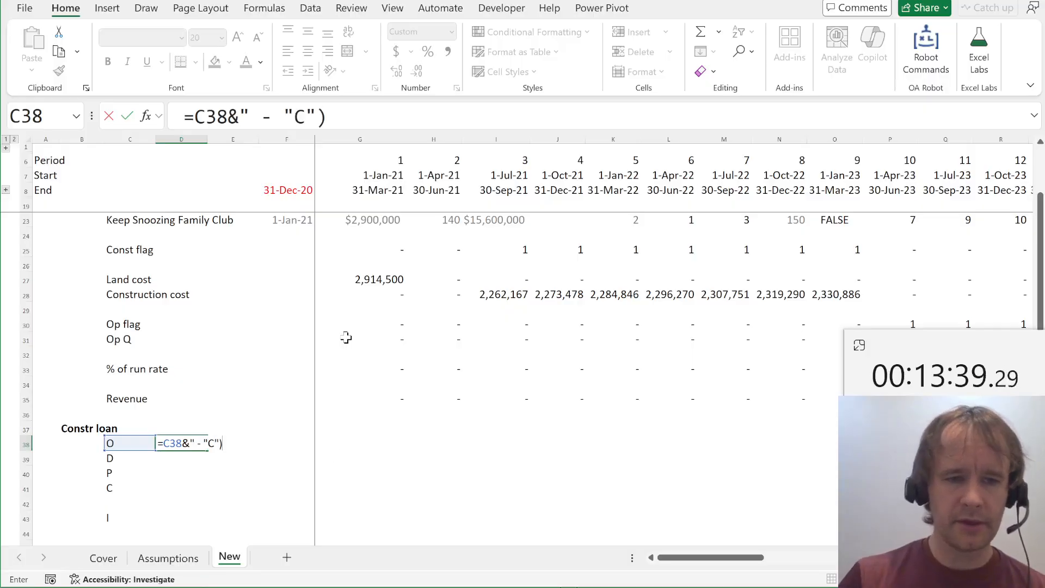
key("Return")
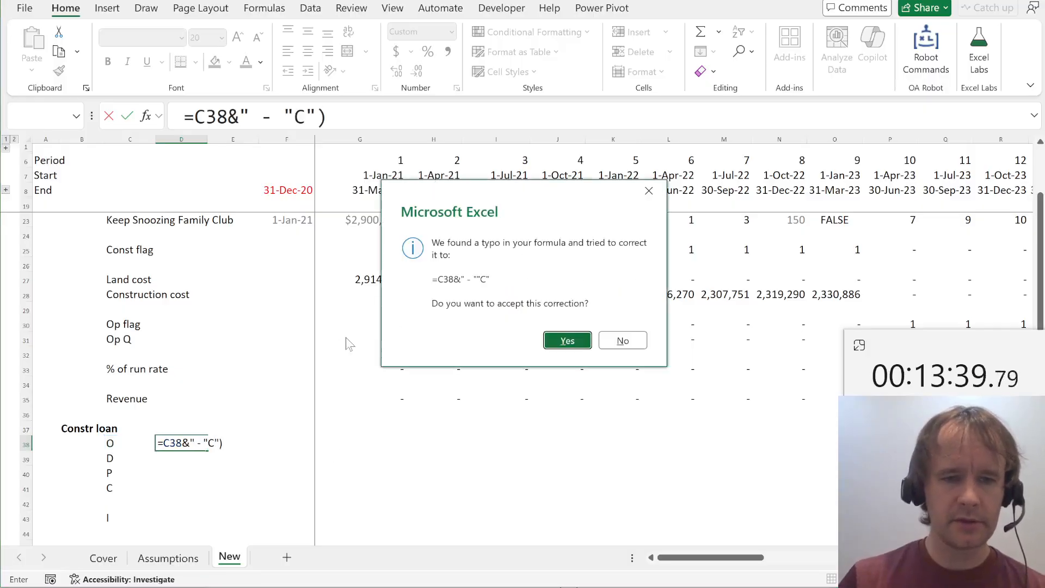
key("n")
key("Return")
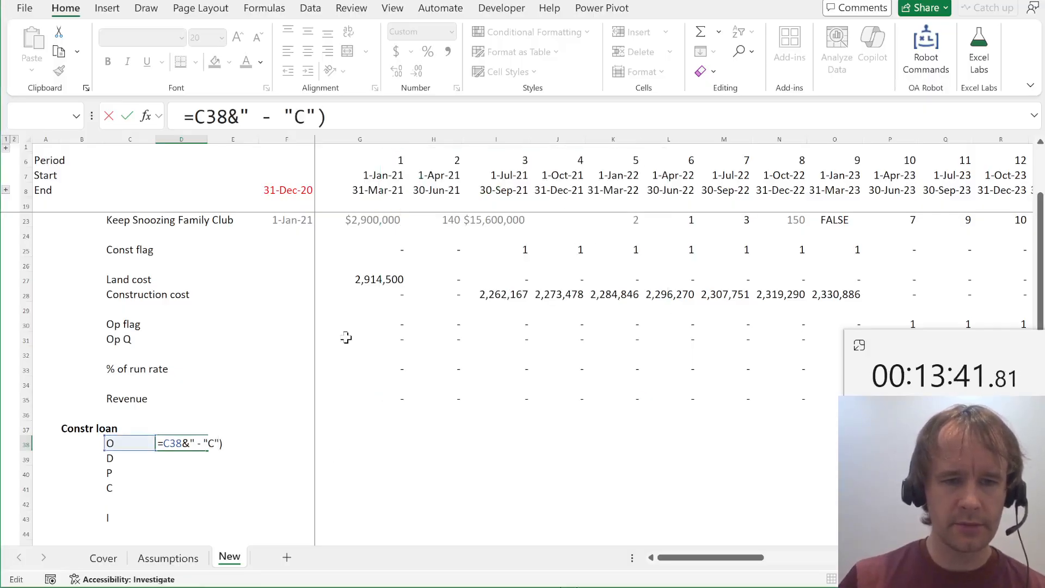
Correct the label formula in D38 to =C38&" - C"
key("BackSpace")
key("Return")
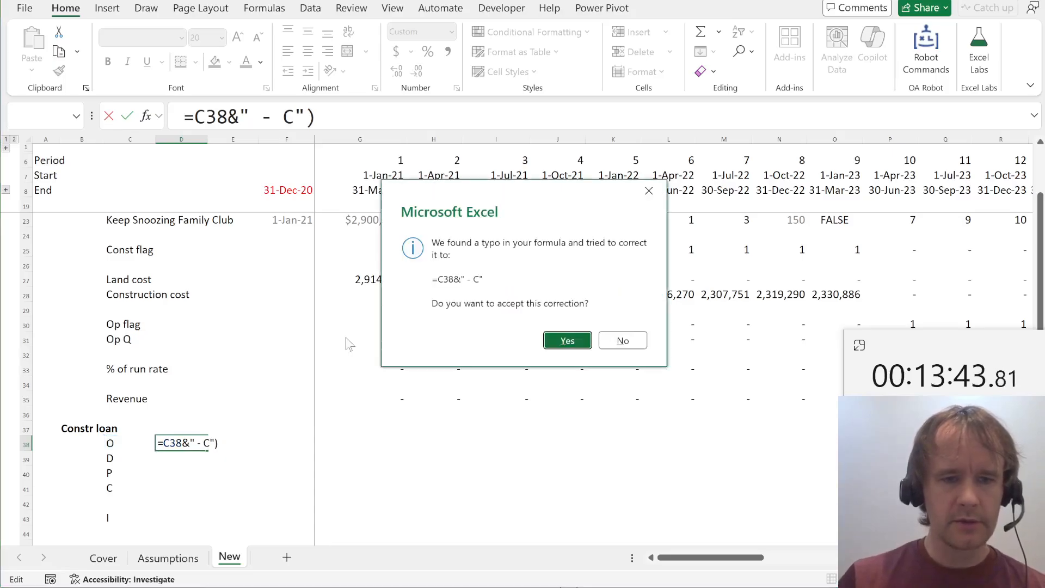
key("Return")
key("Up")
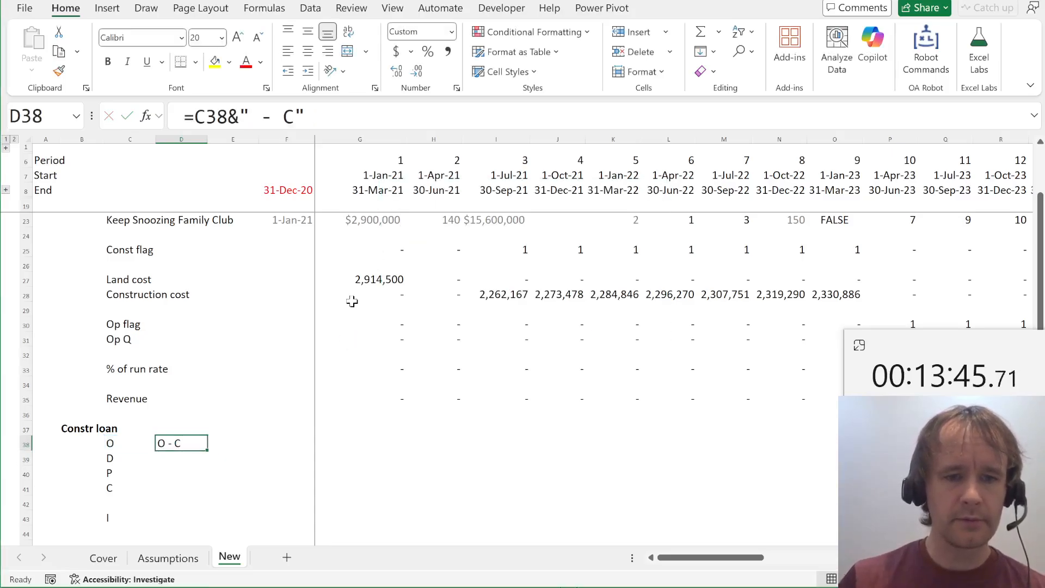
Fill the D38 label formula down through D41 and copy it to D43 for the interest row
key("shift+Down")
key("shift+Down")
key("shift+Down")
key("ctrl+d")
key("ctrl+Down")
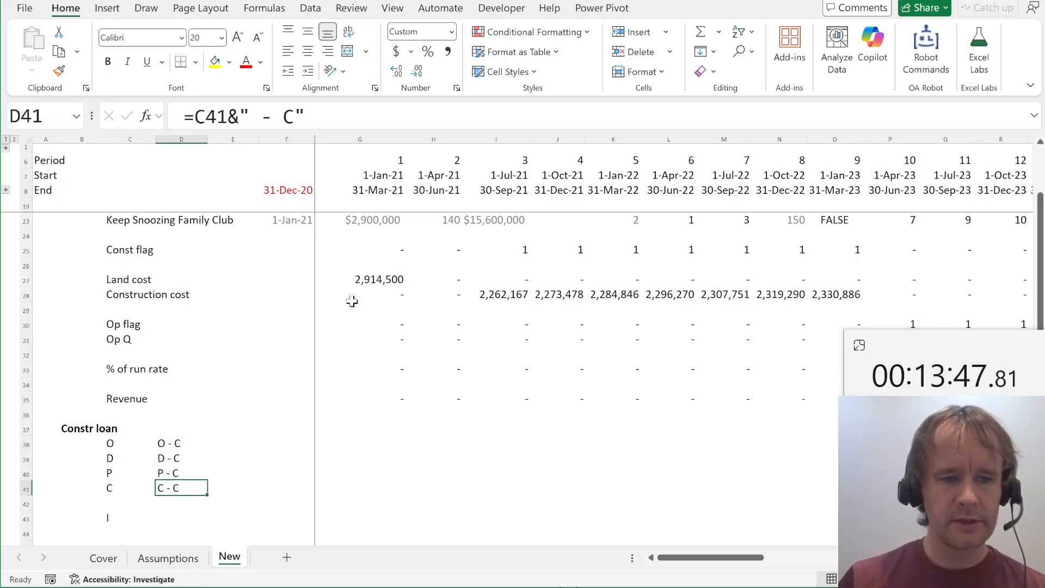
key("ctrl+c")
key("Down")
key("Down")
key("ctrl+v")
Paste the labels in D38:D43 as values over the originals in C38:C43
key("ctrl+Up")
key("ctrl+Up")
key("ctrl+shift+Down")
key("ctrl+shift+Down")
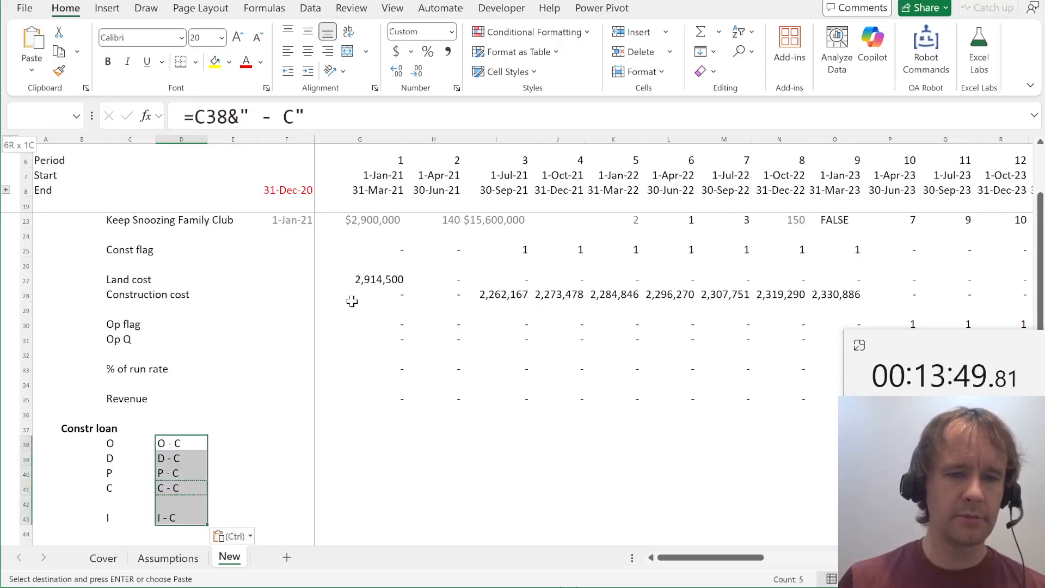
key("Left")
key("ctrl+shift+v")
Delete the helper label formulas in D38:D43
key("Right")
key("ctrl+shift+Down")
key("ctrl+shift+Down")
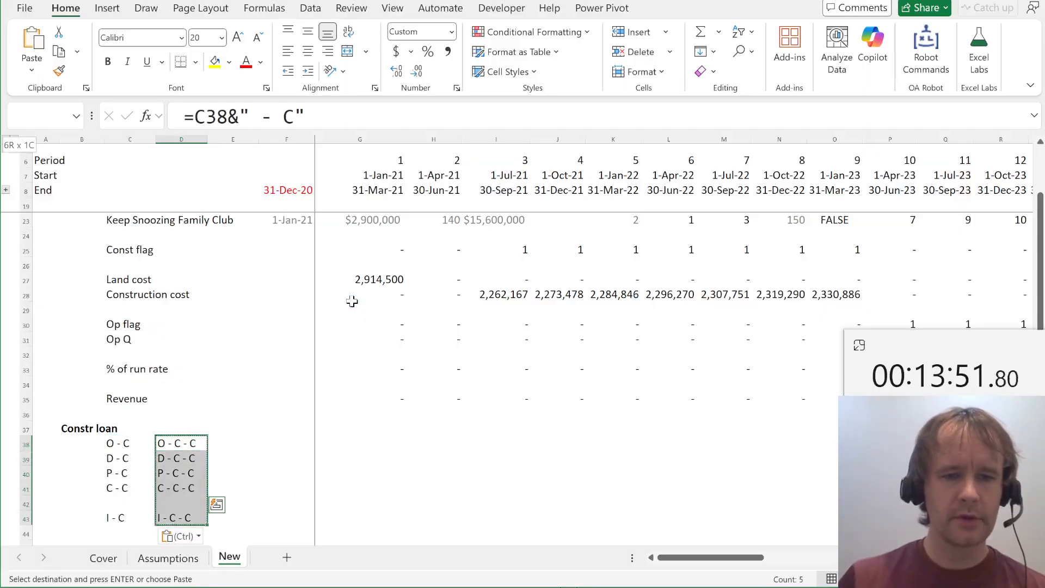
key("Delete")
key("Left")
key("Right")
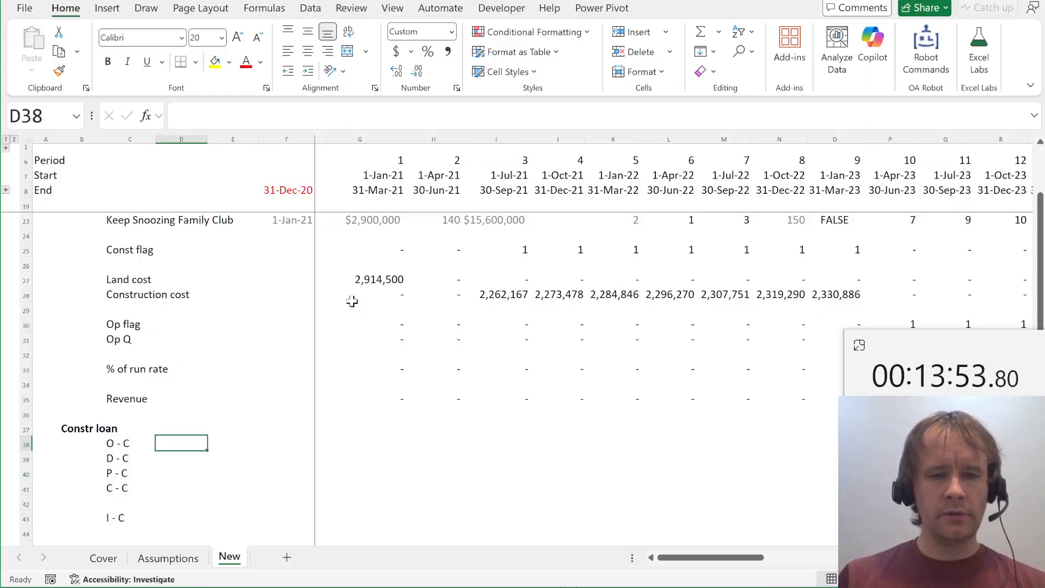
Enter 0 in F41 as the construction loan's initial closing balance, in red font
key("Right")
key("Right")
key("Down")
key("Down")
key("Down")
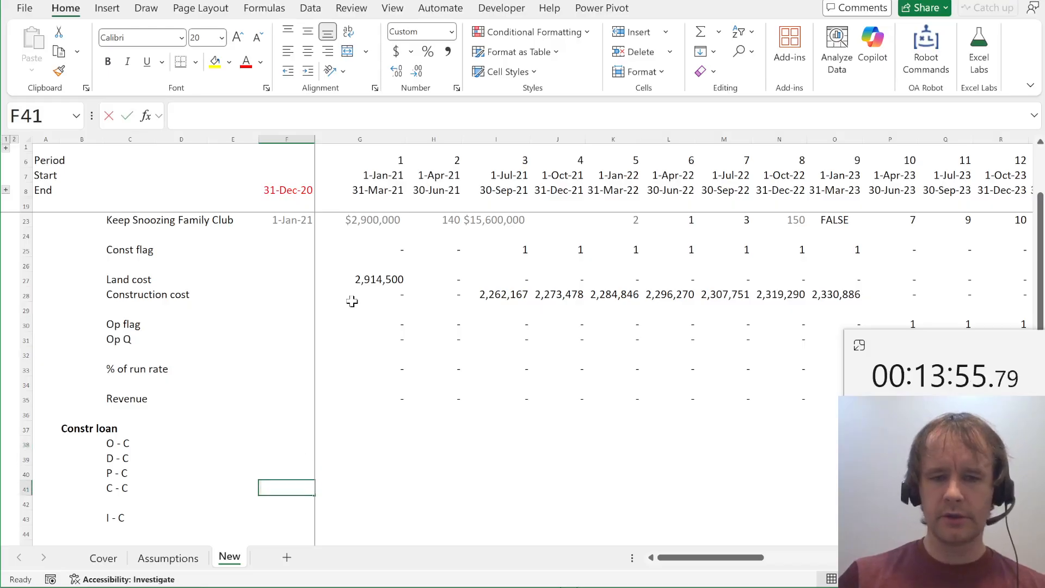
type("0")
key("ctrl+Return")
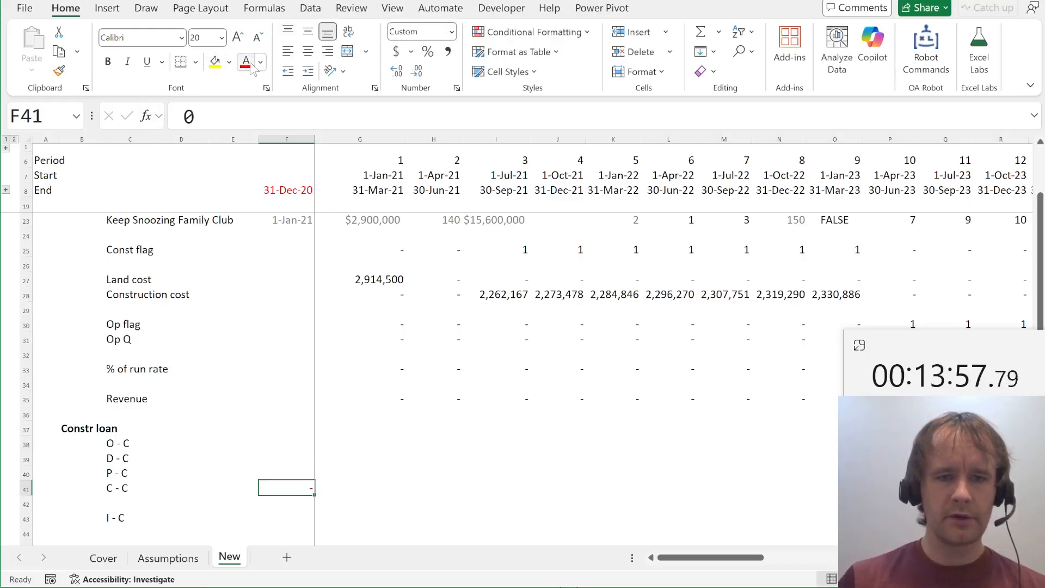
Link the opening balance in G38 to the prior period's closing balance with =F41
key("Right")
key("Up")
key("Up")
key("Up")
type("=")
key("Left")
key("Down")
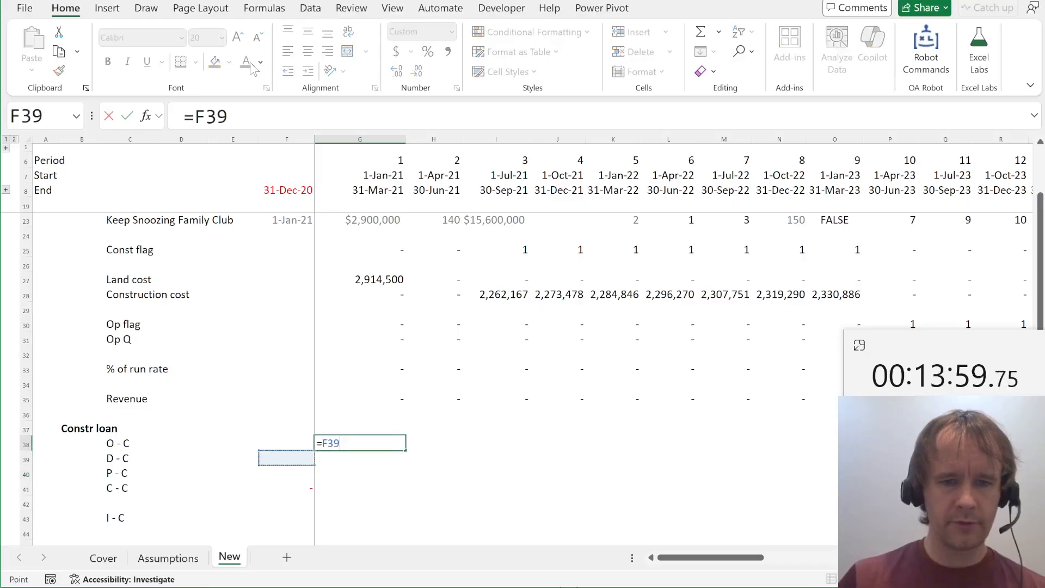
key("Down")
key("Down")
key("Return")
Calculate the closing balance in G41 by summing G38:G40
key("Down")
key("Down")
type("=sum")
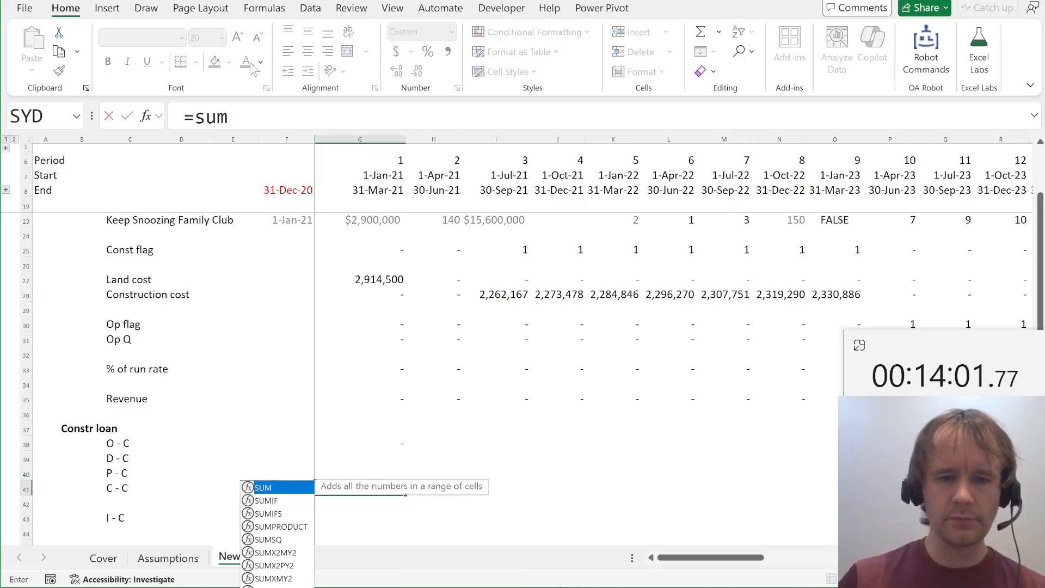
key("Tab")
key("Up")
key("shift+Up")
key("shift+Up")
key("ctrl+Return")
Fill the construction loan formulas in G38:G41 across all periods
key("Up")
key("Up")
key("Up")
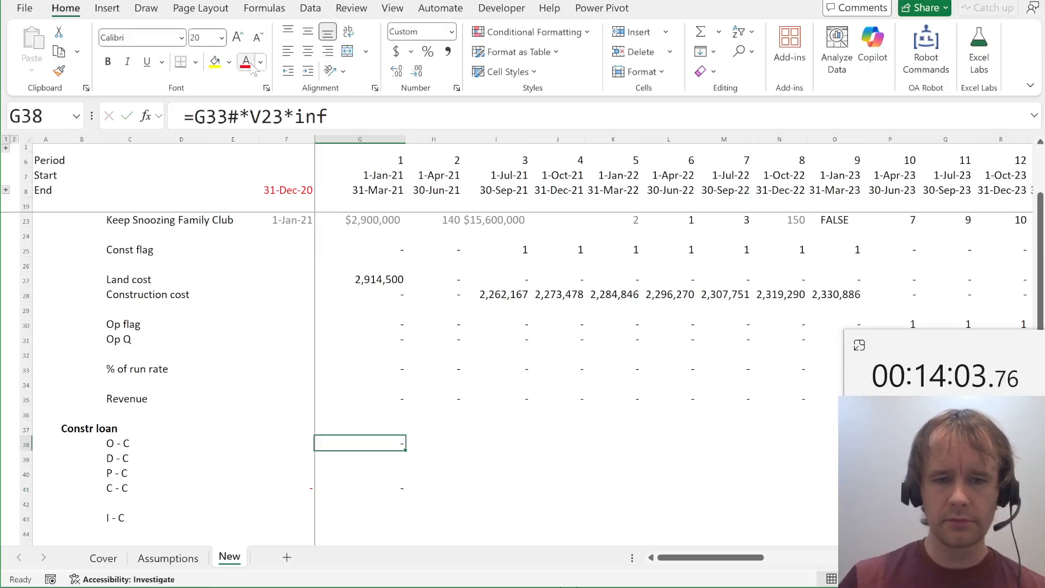
key("shift+Down")
key("shift+Down")
key("shift+Down")
key("ctrl+shift+Right")
key("ctrl+r")
key("Left")
key("Right")
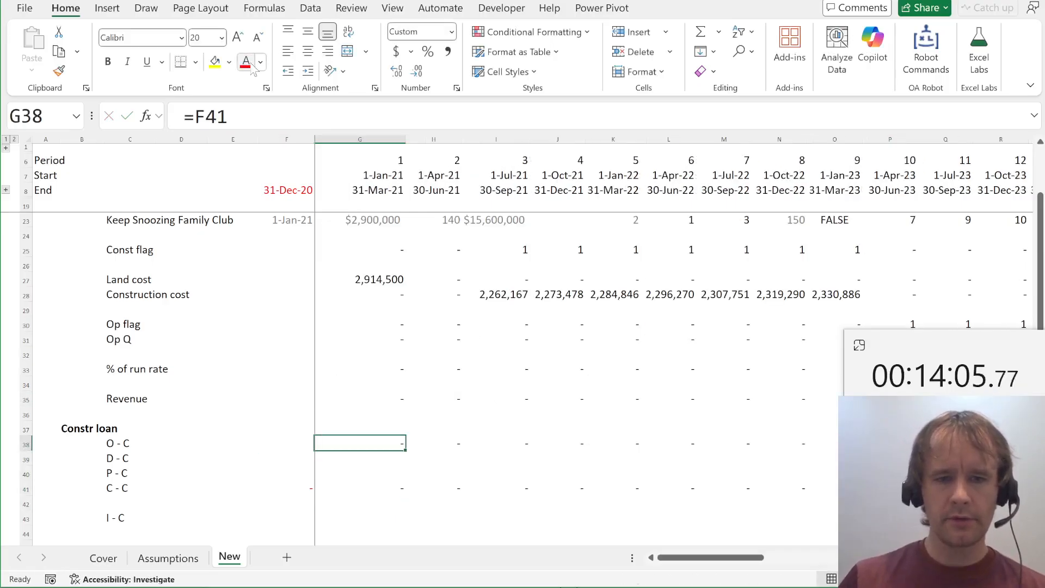
Bring the 75.00% construction Loan Amount, LTC from the Assumptions sheet into E39
key("Down")
key("Left")
key("Left")
key("Left")
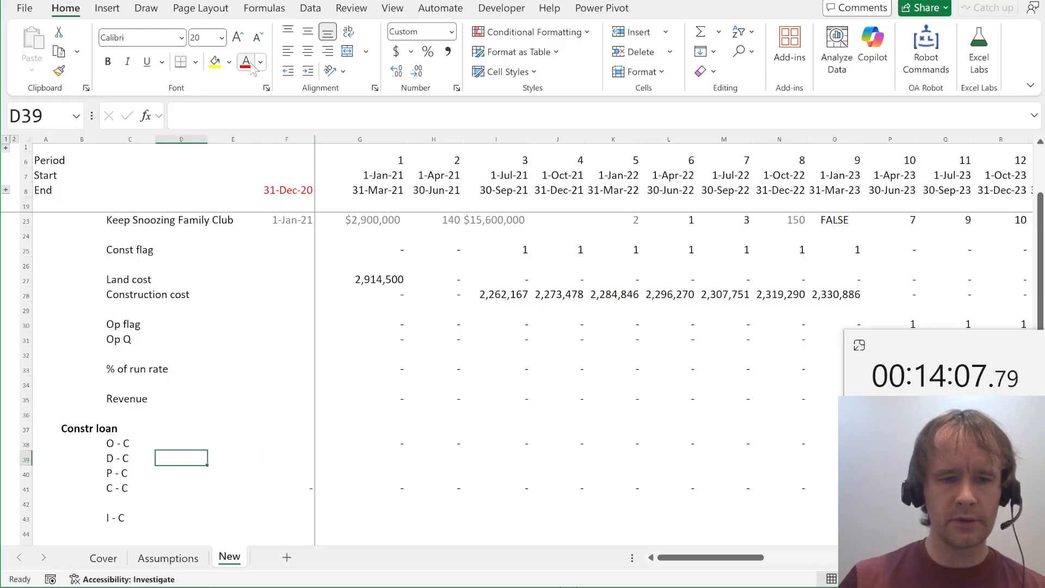
key("Right")
key("ctrl+Page_Up")
key("Right")
key("Down")
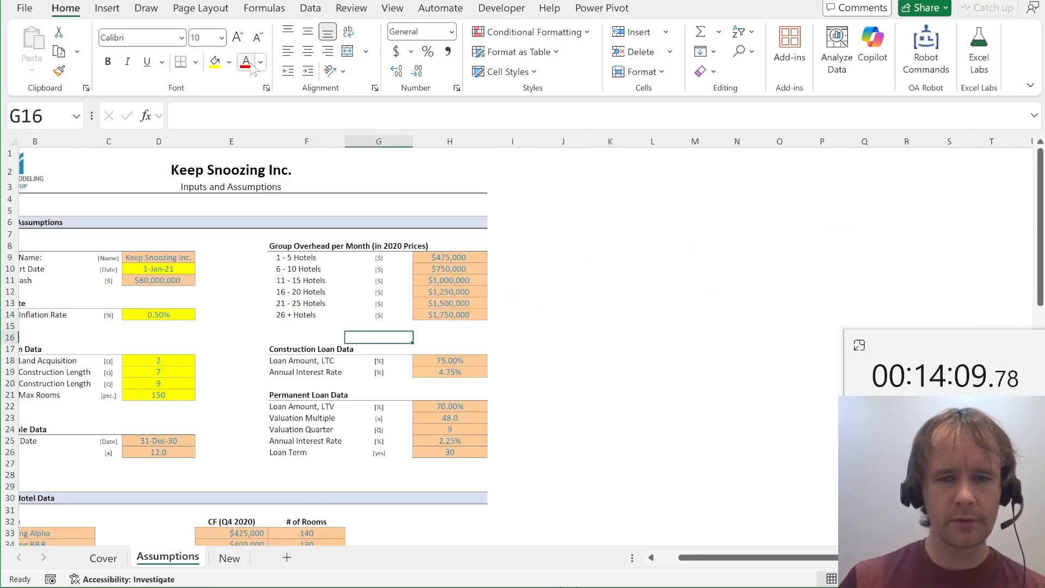
key("Down")
key("Down")
key("Down")
key("Right")
key("Up")
key("ctrl+c")
key("ctrl+Page_Down")
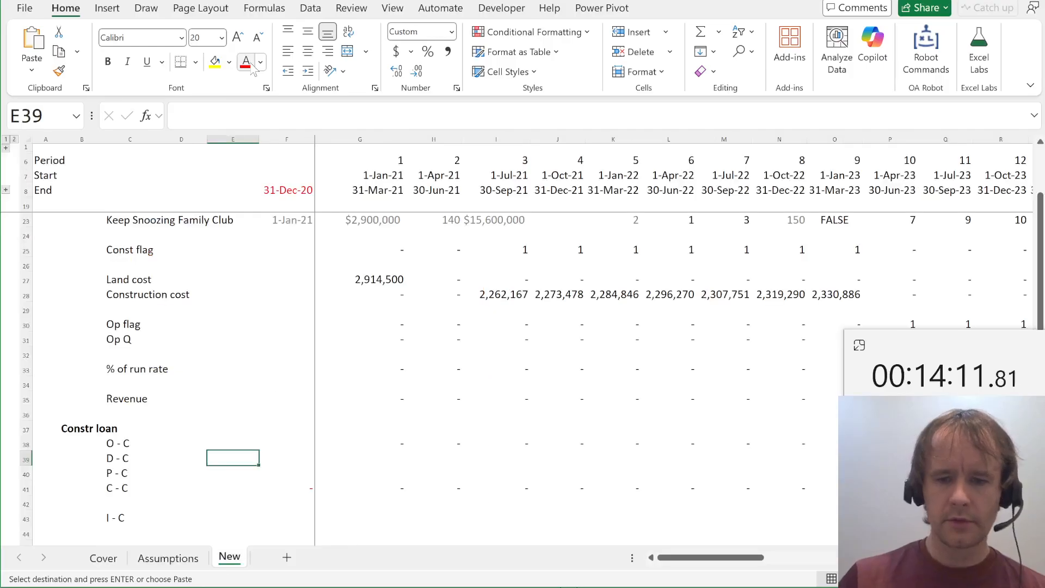
type("pa")
key("Return")
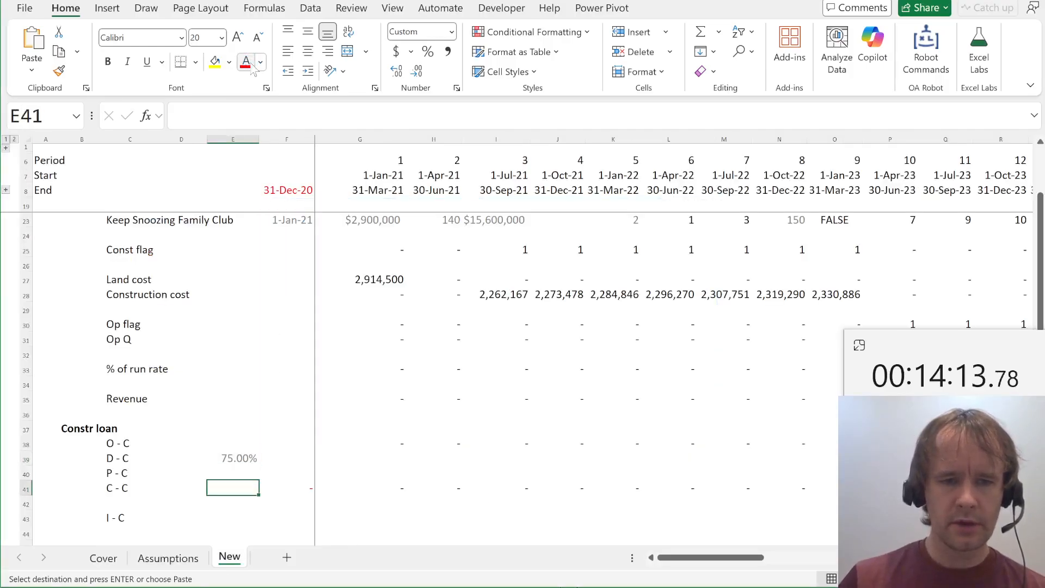
Bring the 4.75% construction loan Annual Interest Rate from the Assumptions sheet into E43
key("Down")
key("ctrl+Page_Up")
key("Down")
key("ctrl+c")
key("ctrl+Page_Down")
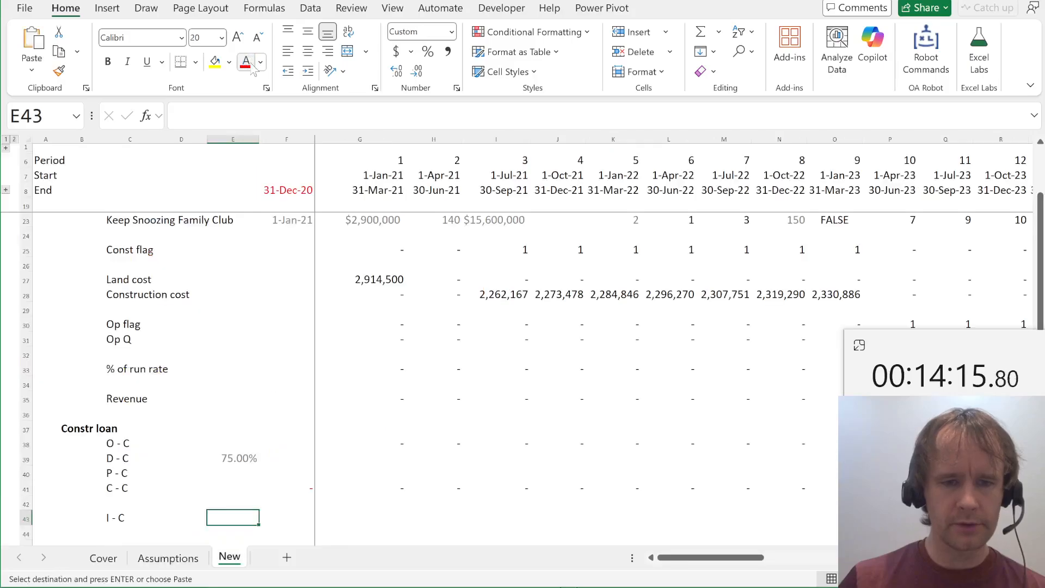
type("pa")
key("Return")
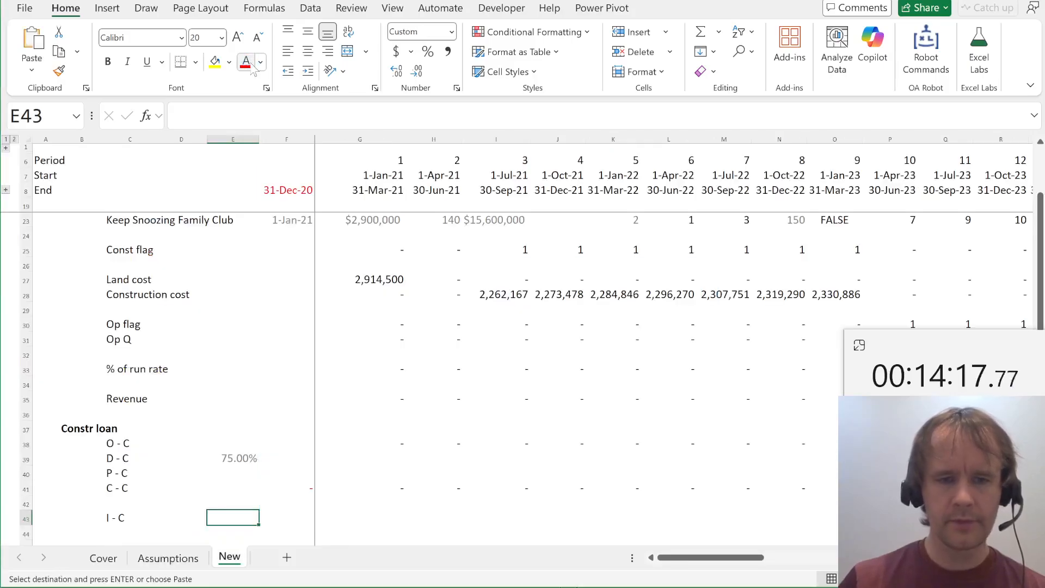
Start the drawdown formula in G39 and reference the construction cost row as G28#
key("Up")
key("Right")
key("Up")
key("Right")
key("Up")
key("Up")
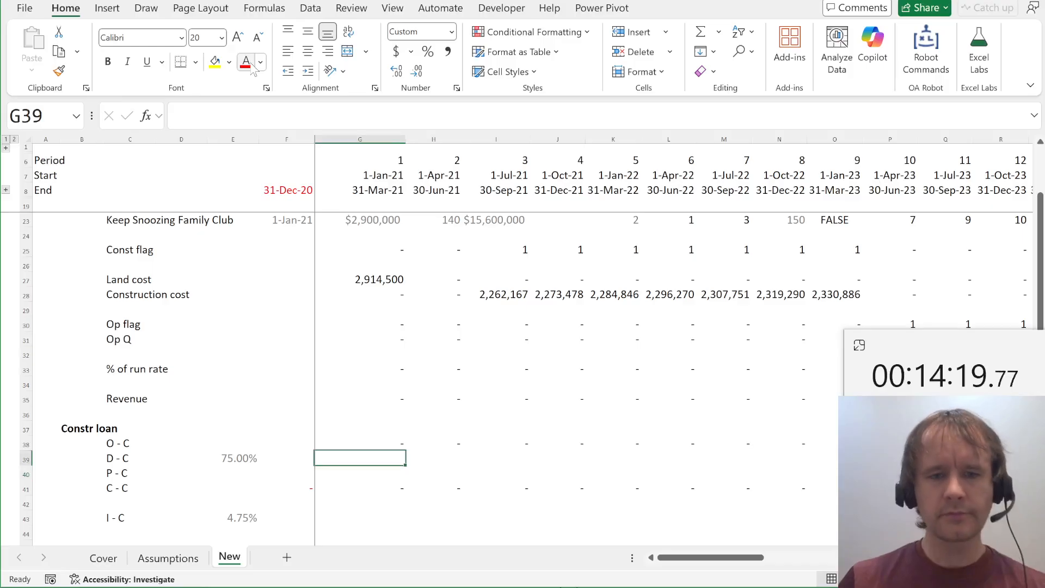
type("=")
key("Up")
key("ctrl+Up")
key("ctrl+Up")
key("ctrl+Up")
key("ctrl+Up")
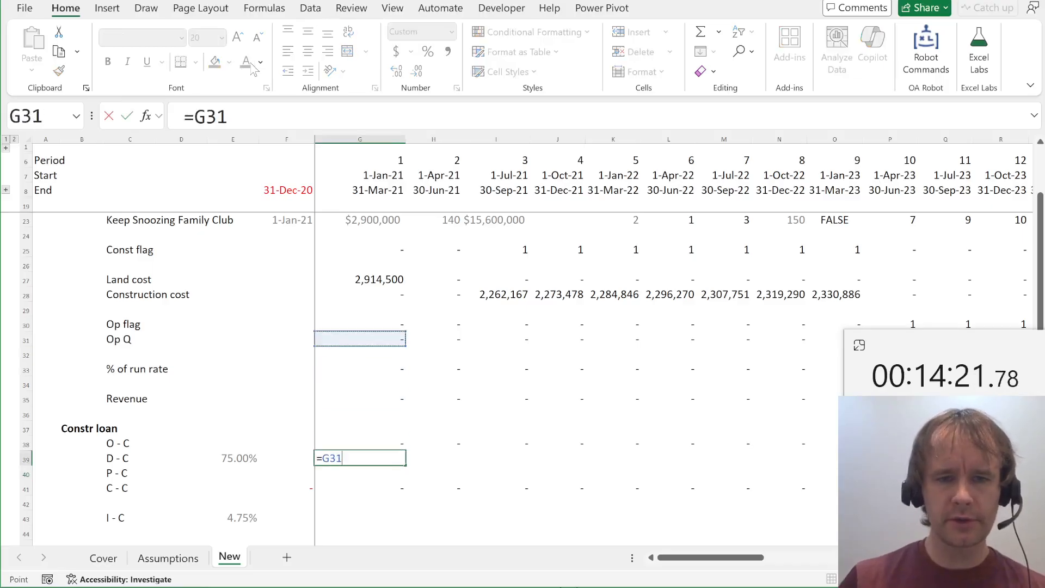
type("+")
key("Up")
key("Up")
key("Up")
key("Up")
key("Up")
key("Up")
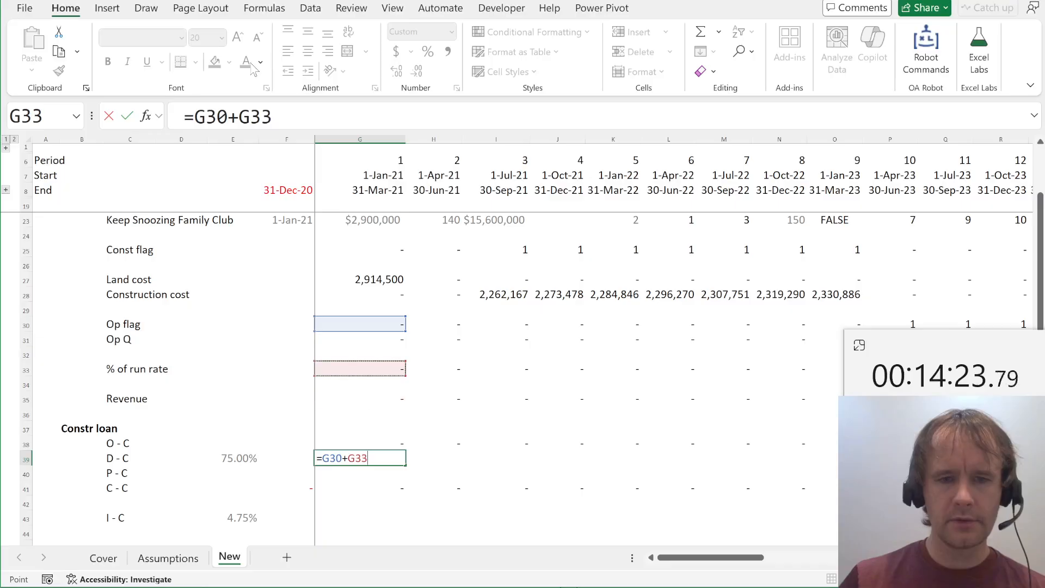
key("Up")
key("Up")
key("Up")
key("Up")
key("Up")
key("ctrl+shift+Right")
Remove the stray G30 reference and multiply by the loan-to-cost rate so G39 reads =G28#*E39
left_click(243, 116)
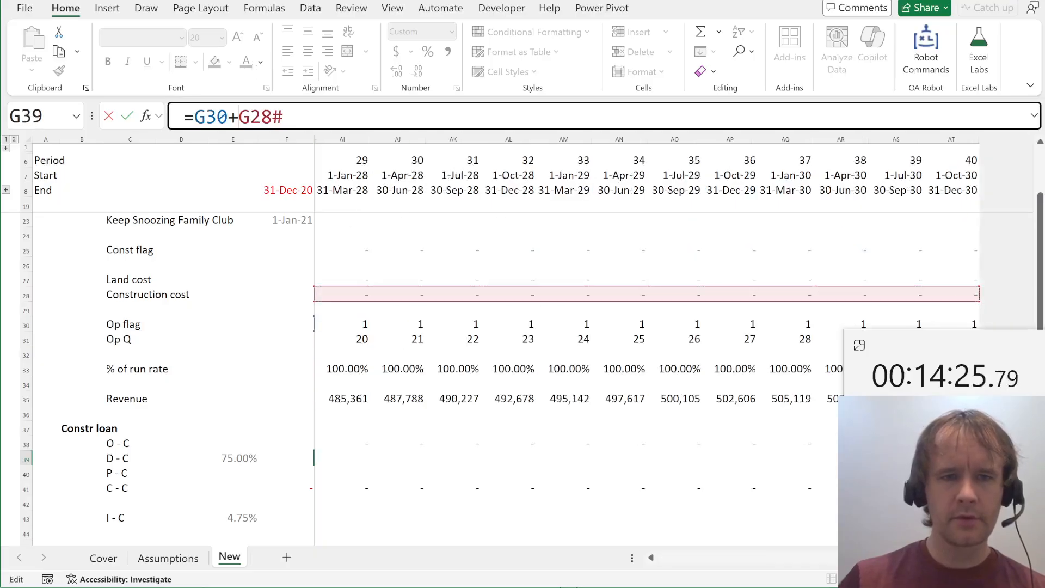
key("BackSpace")
key("BackSpace")
key("BackSpace")
key("BackSpace")
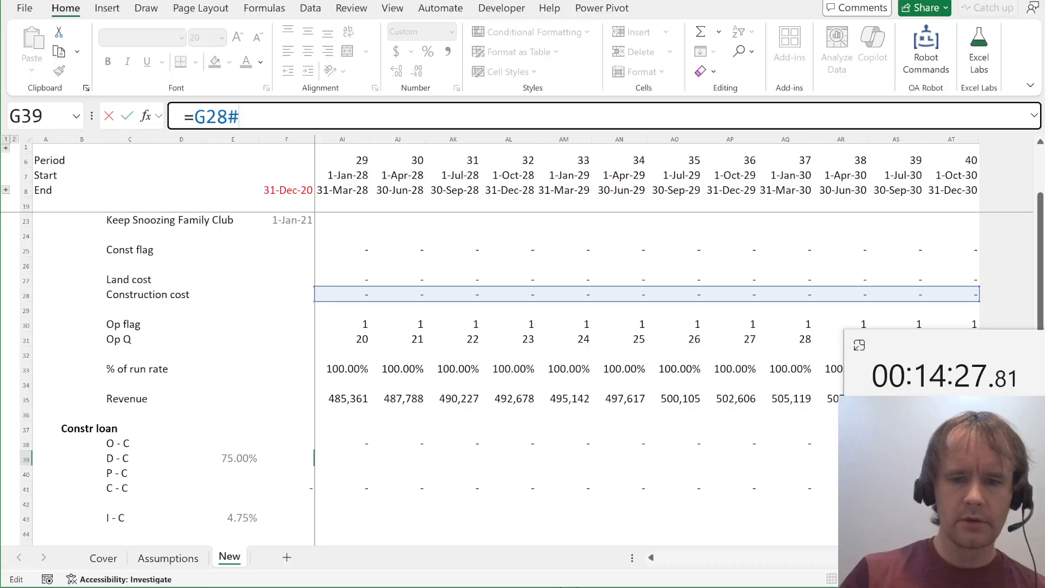
type("*")
left_click(239, 459)
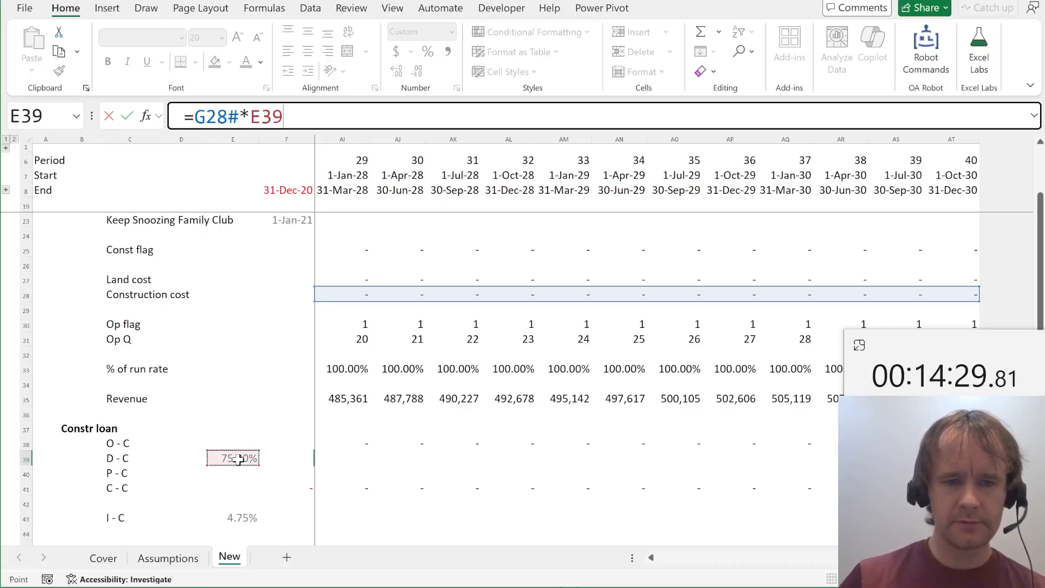
key("Return")
key("Up")
key("Right")
key("Left")
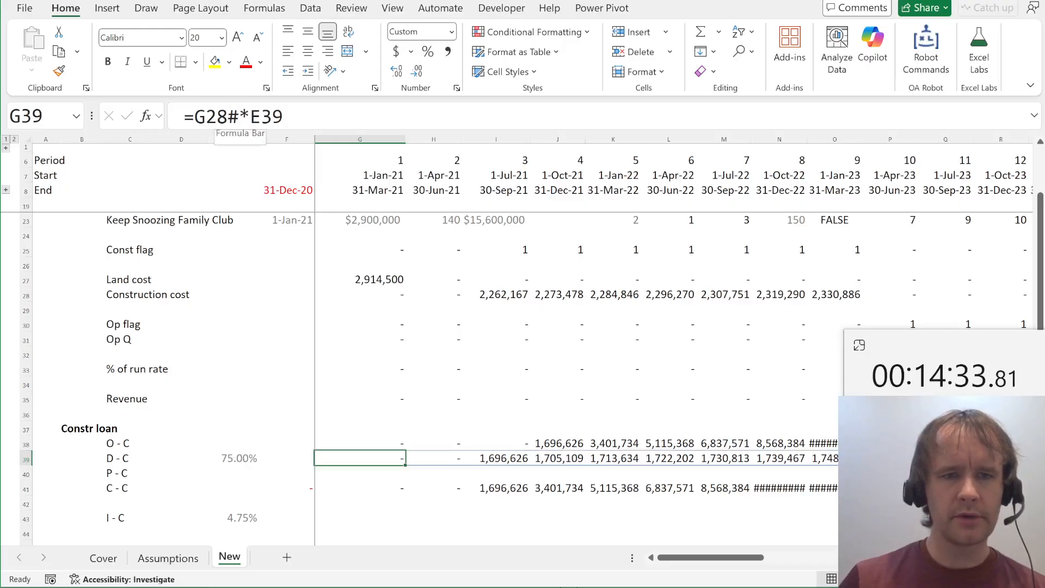
Change the drawdown formula in G39 to =G28*$E39 and fill it across all periods
left_click(239, 117)
key("BackSpace")
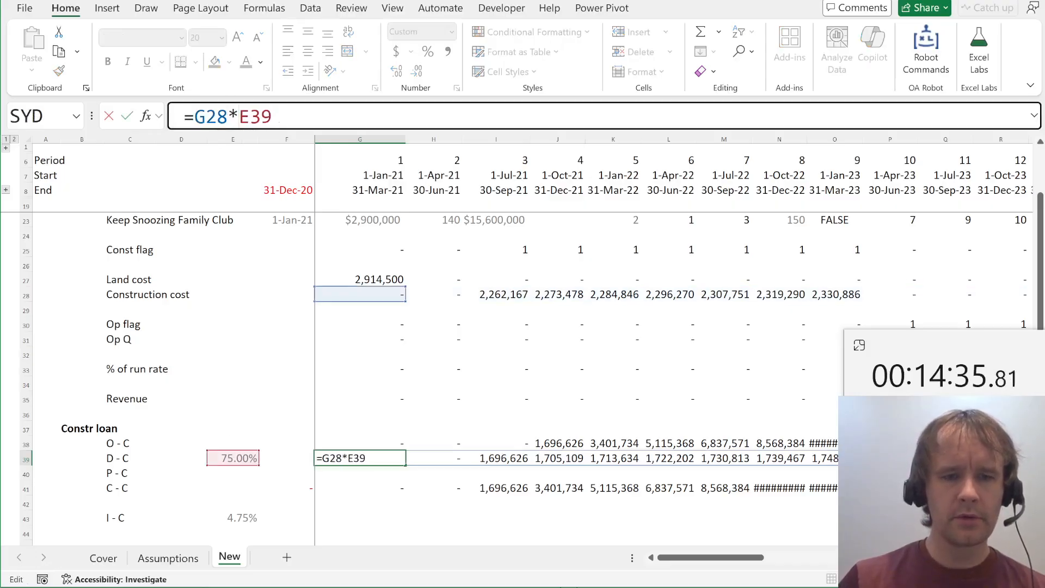
type("$")
key("Return")
key("Up")
key("ctrl+shift+Right")
key("ctrl+r")
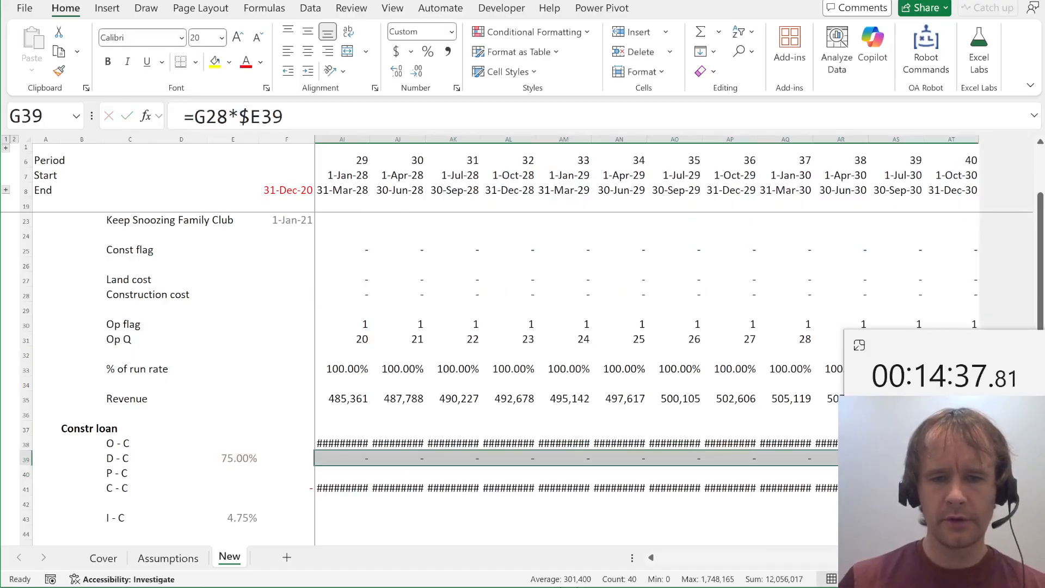
Widen the period columns from G onward to one uniform width that fits the loan balances
key("Left")
key("Right")
key("alt+Page_Down")
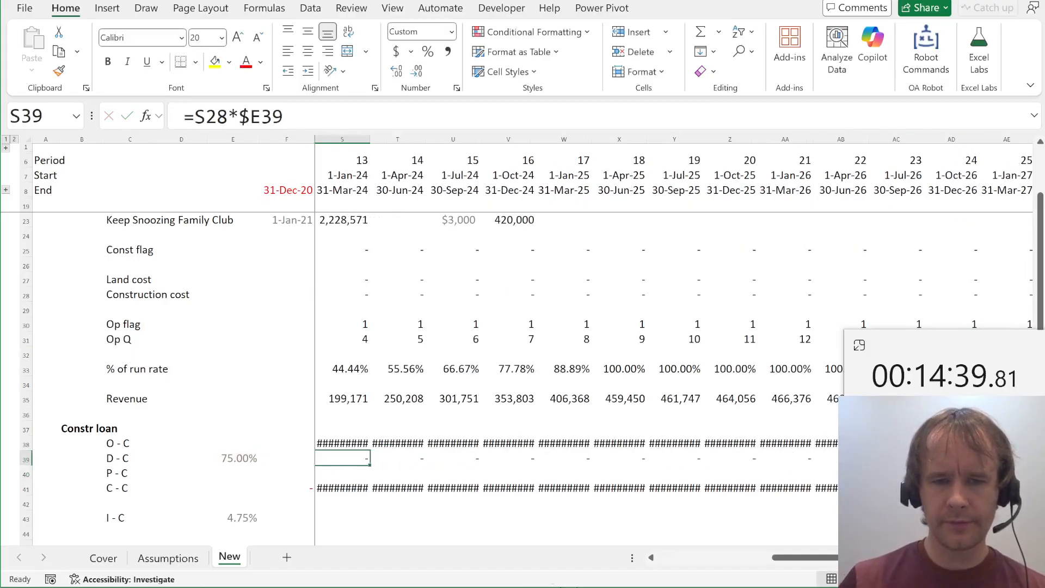
key("Up")
key("Right")
key("ctrl+c")
key("ctrl+Left")
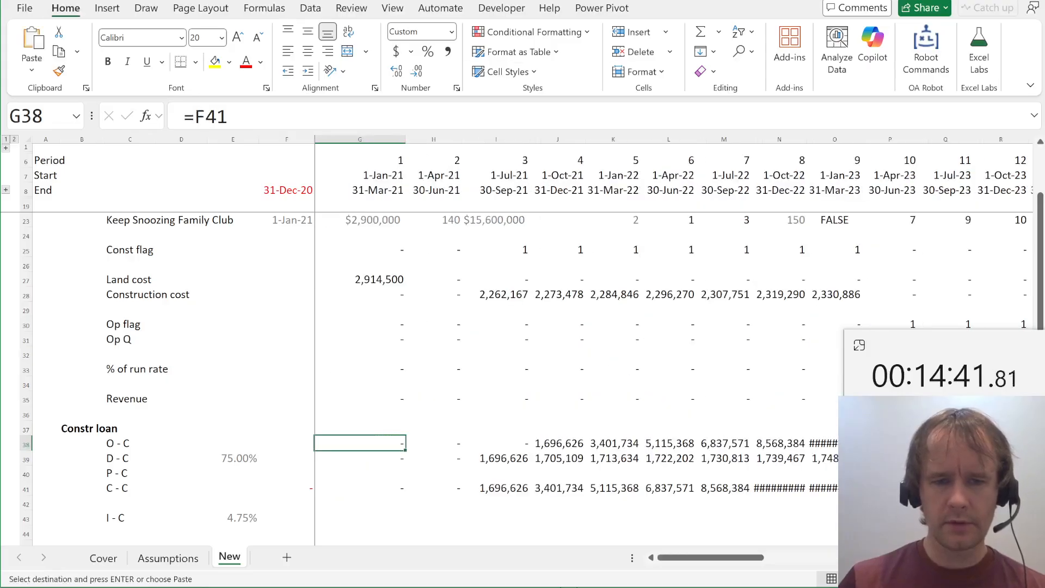
key("ctrl+shift+Right")
key("ctrl+v")
key("Left")
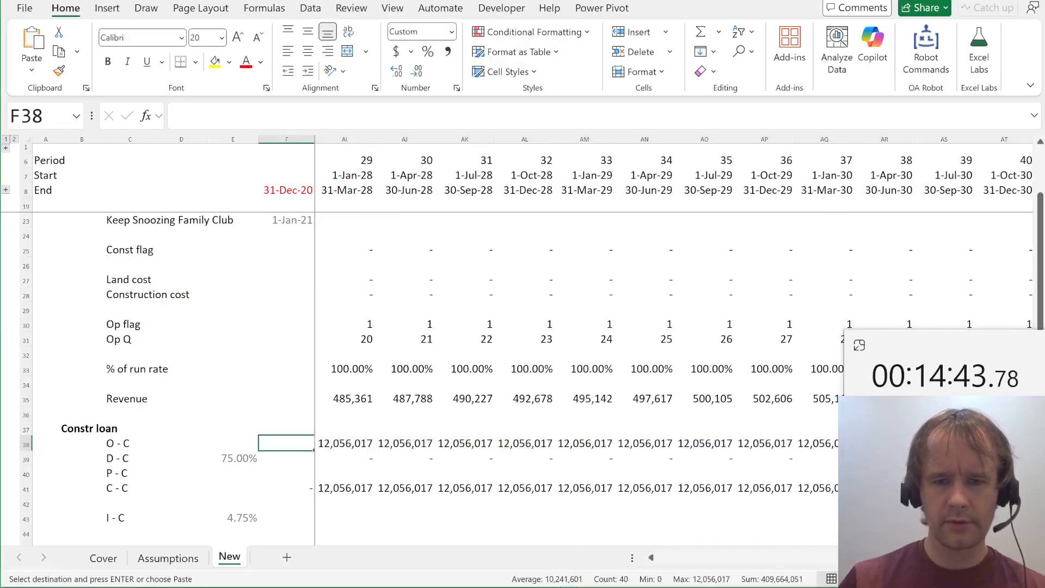
key("Right")
key("alt+Page_Down")
key("alt+Page_Up")
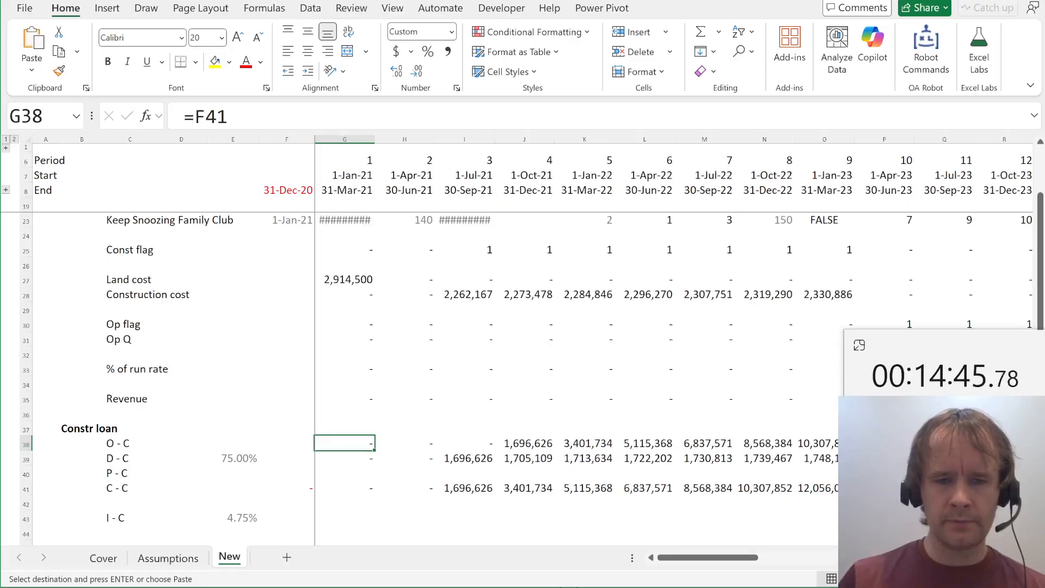
Widen column G to fit the amount in G23, and select I23
key("Left")
key("Down")
key("Left")
key("Down")
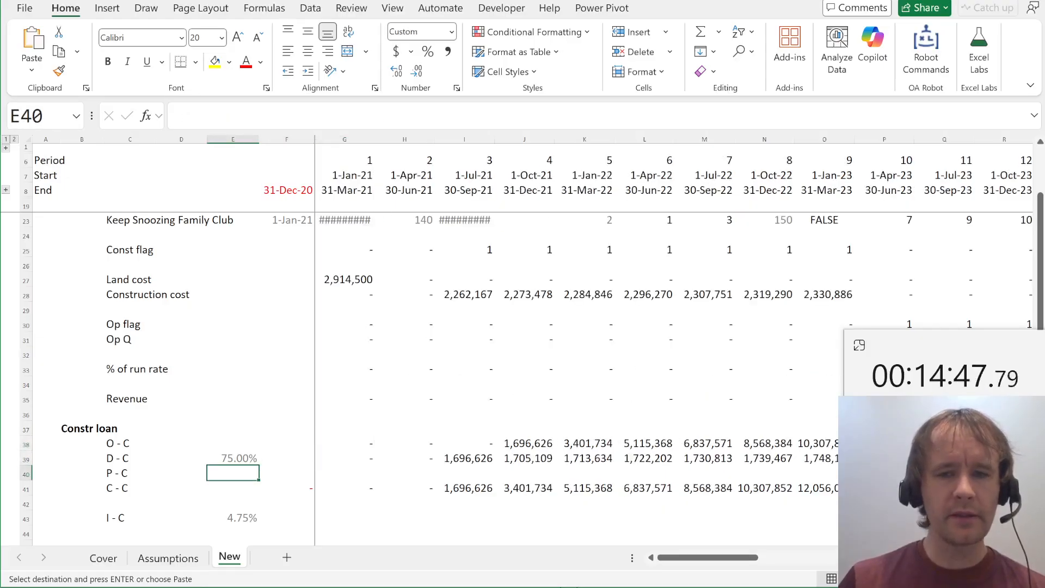
left_click(338, 221)
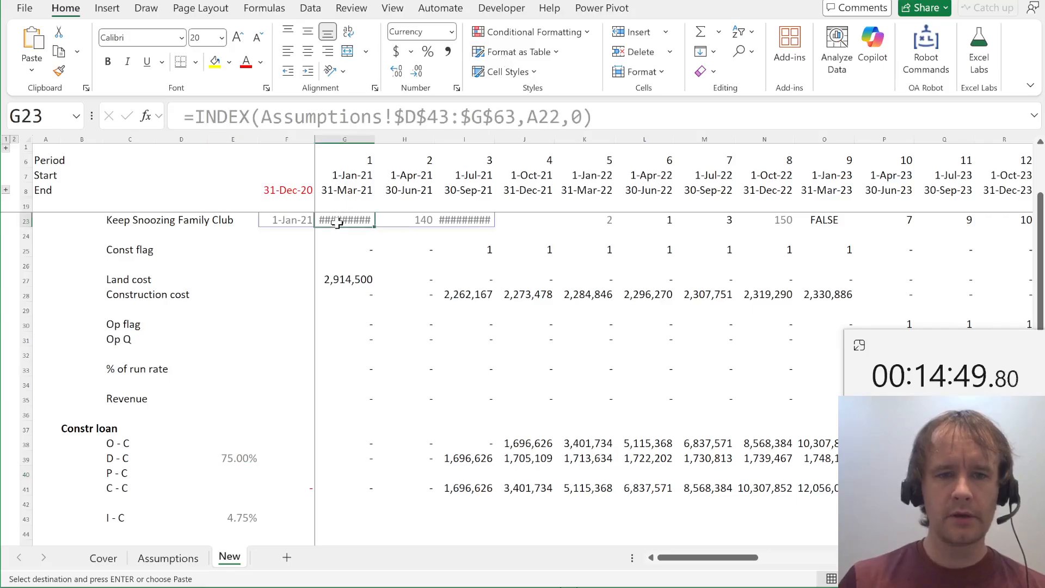
left_click(453, 219)
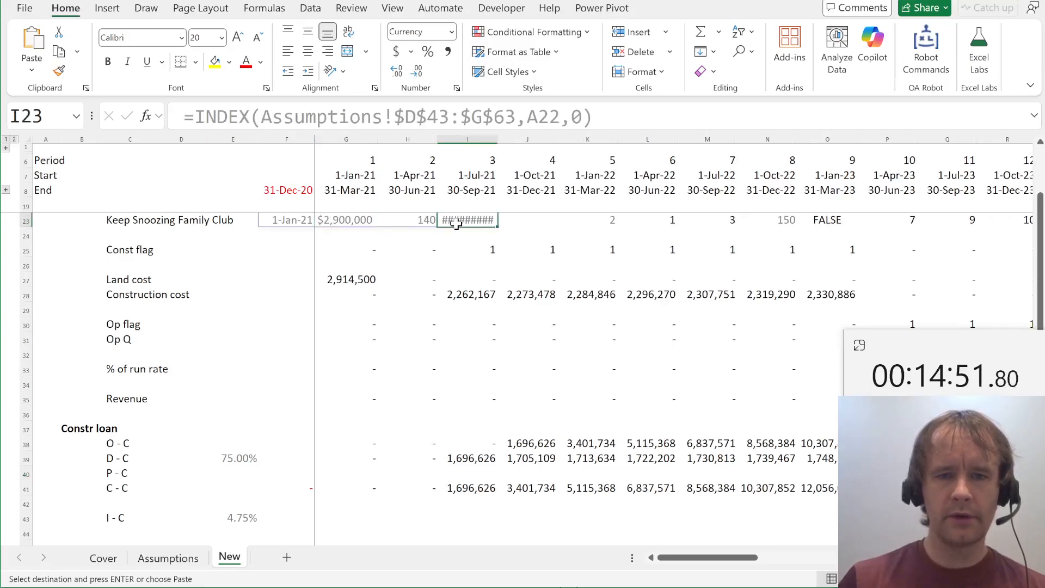
Review the construction loan repayment rule in the case document, and locate the hotel's first operating quarter in row 23 of the model
key("alt+Tab")
scroll(517, 316, "down", 1)
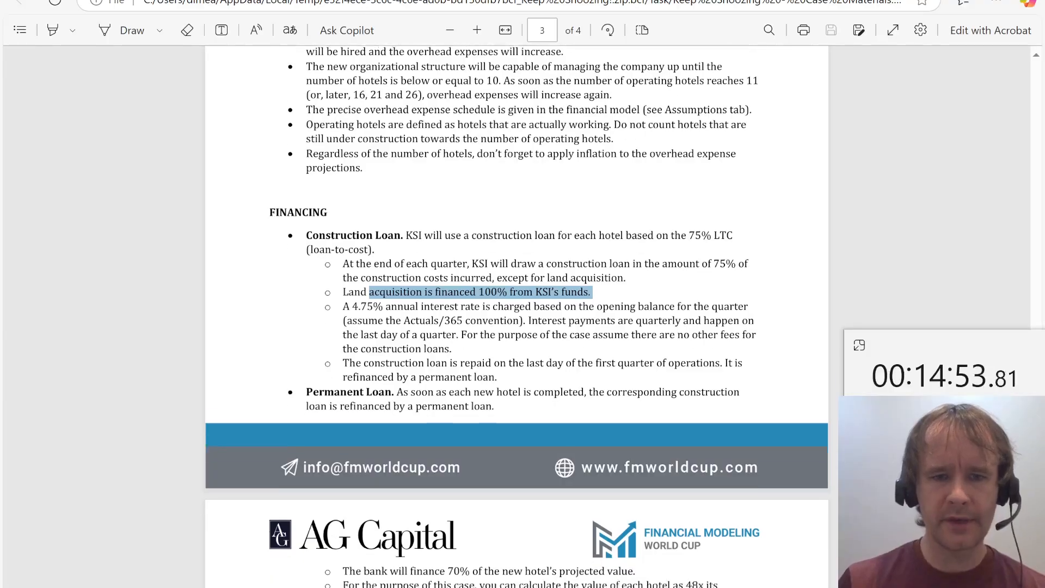
left_click_drag(420, 352, 722, 361)
key("alt+Tab")
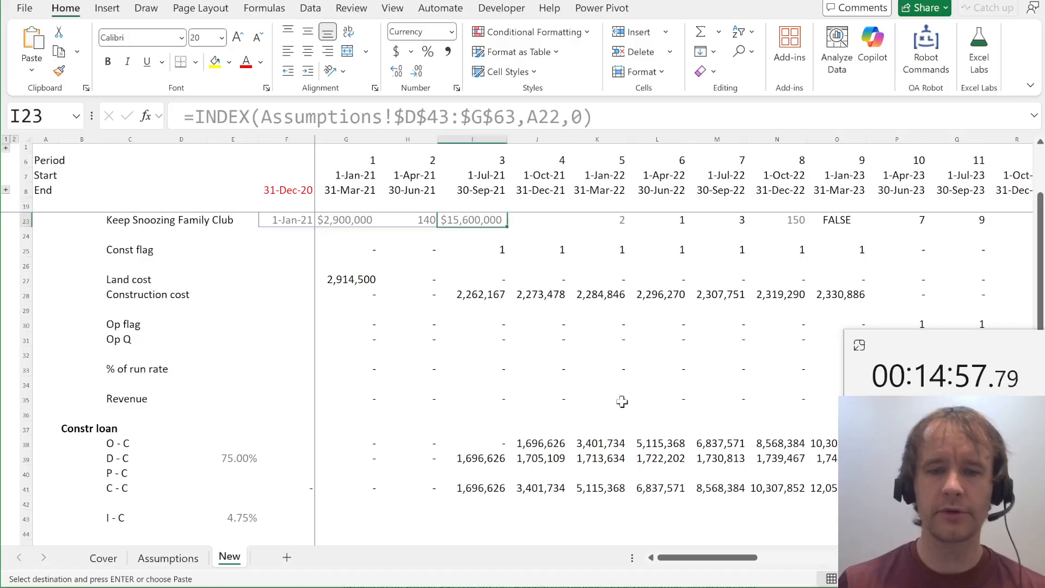
scroll(678, 299, "right", 2)
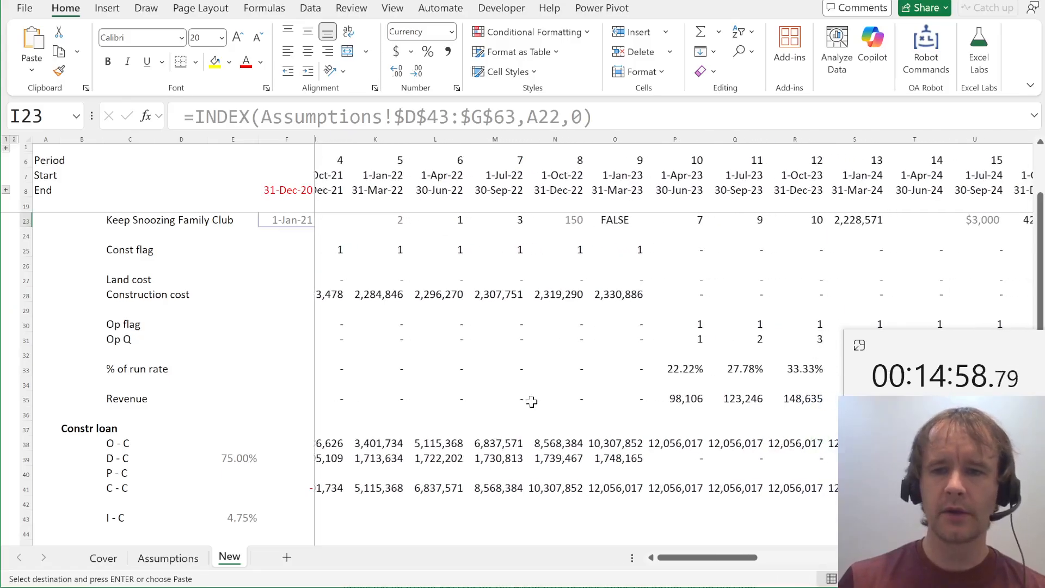
left_click(779, 215)
scroll(780, 213, "up", 1)
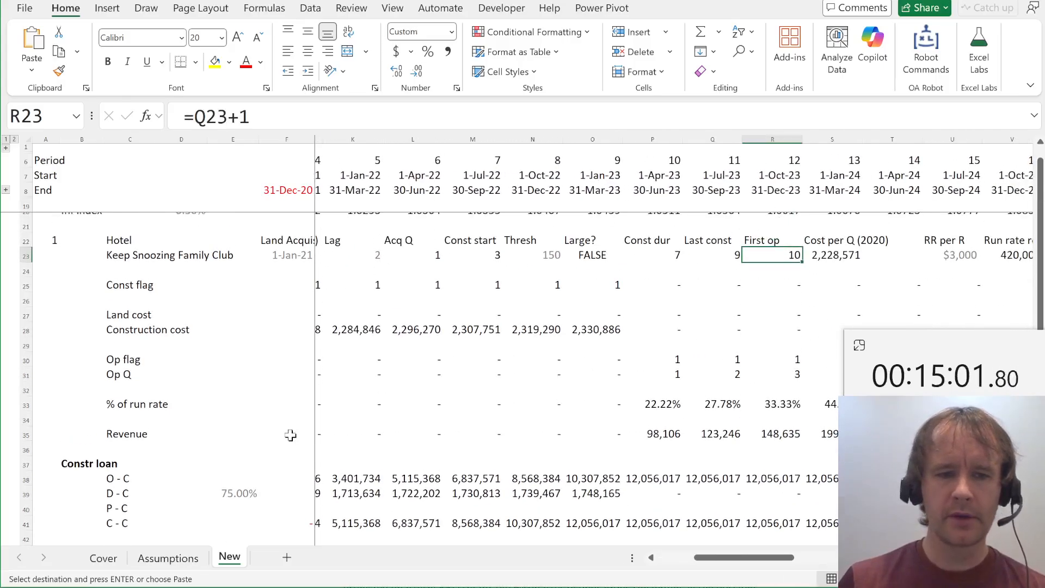
scroll(201, 425, "down", 1)
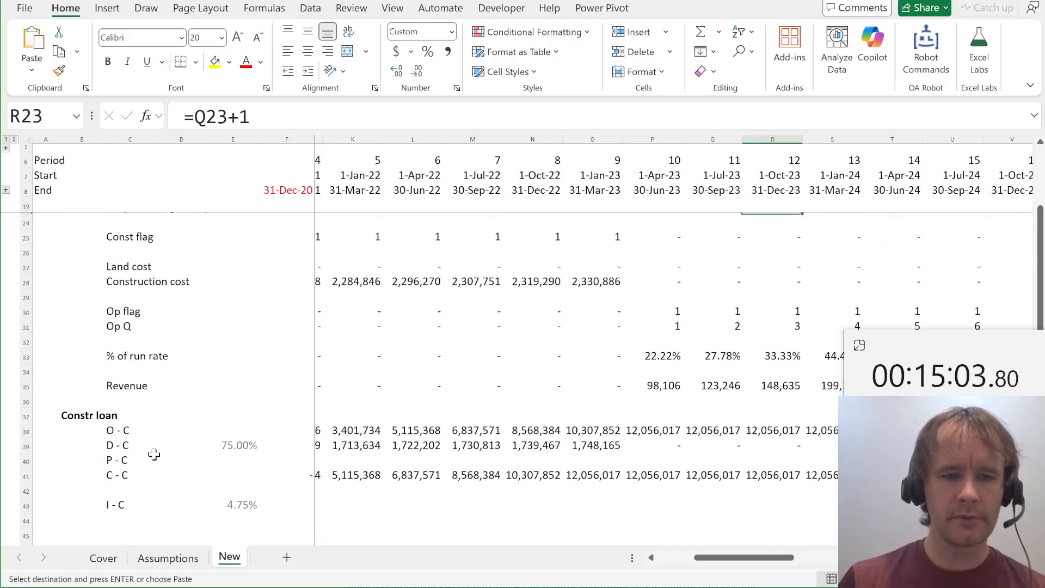
Insert two rows above the construction loan's opening balance row and label C38 "Repay flag"
left_click(129, 430)
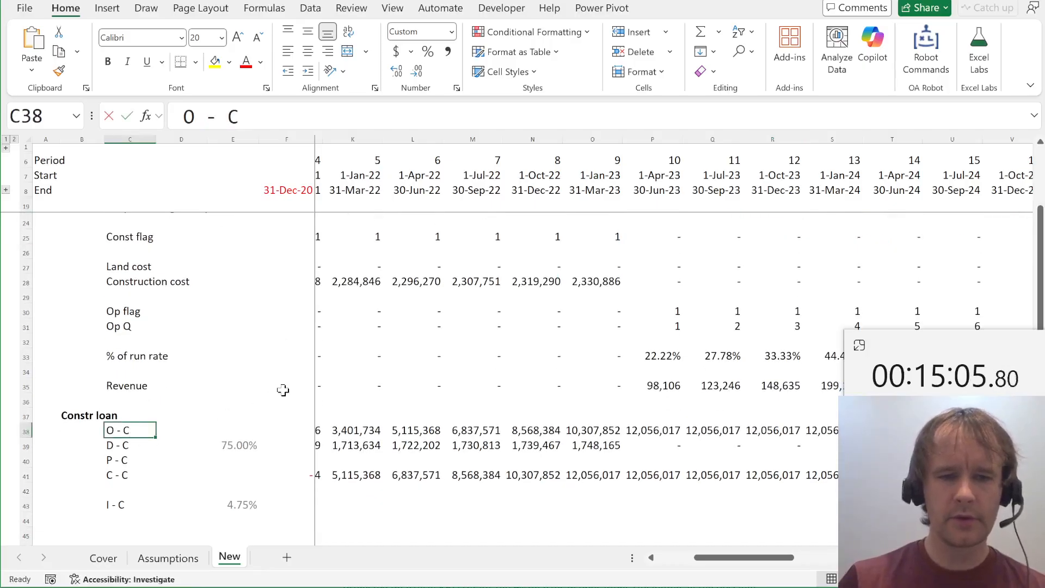
type("ir")
key("Escape")
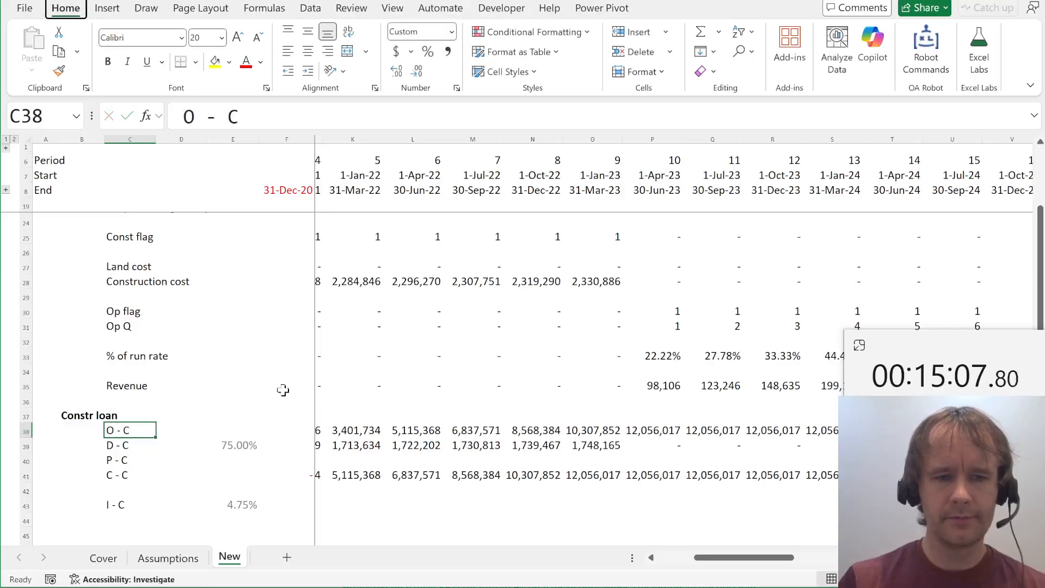
key("alt+i")
key("r")
key("alt+i")
type("rRepay flag")
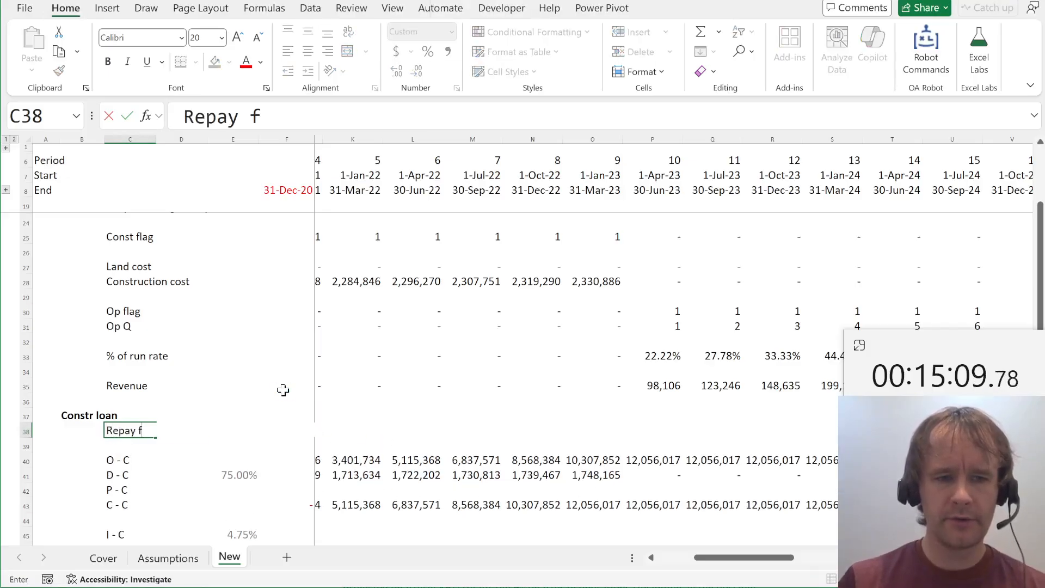
Enter =--(perNum=R23) in G38 so the repay flag covers all periods and marks the first quarter of operations
key("Right")
key("Right")
key("Right")
key("Right")
type("=")
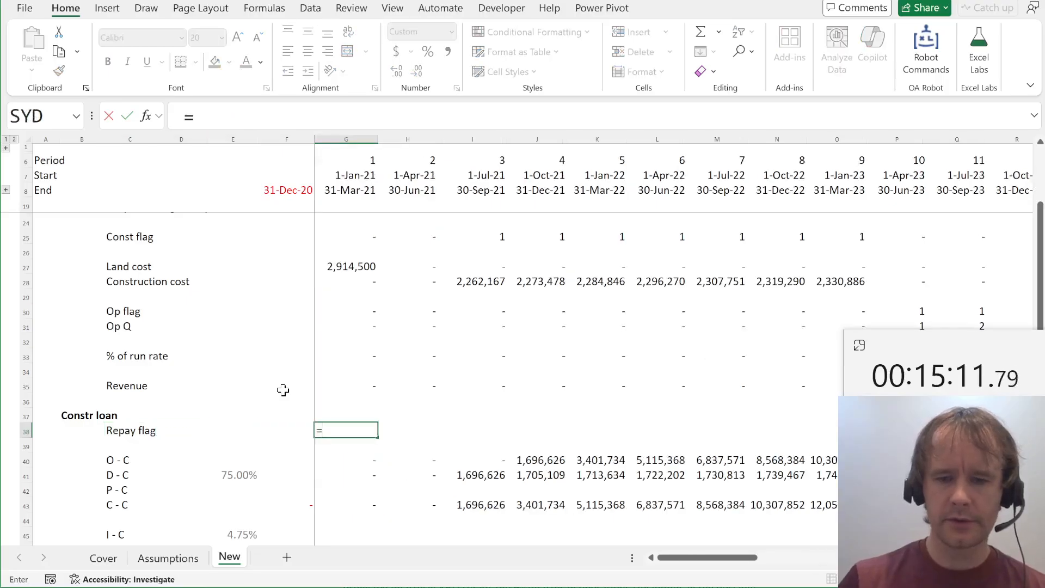
type("--(perNum=")
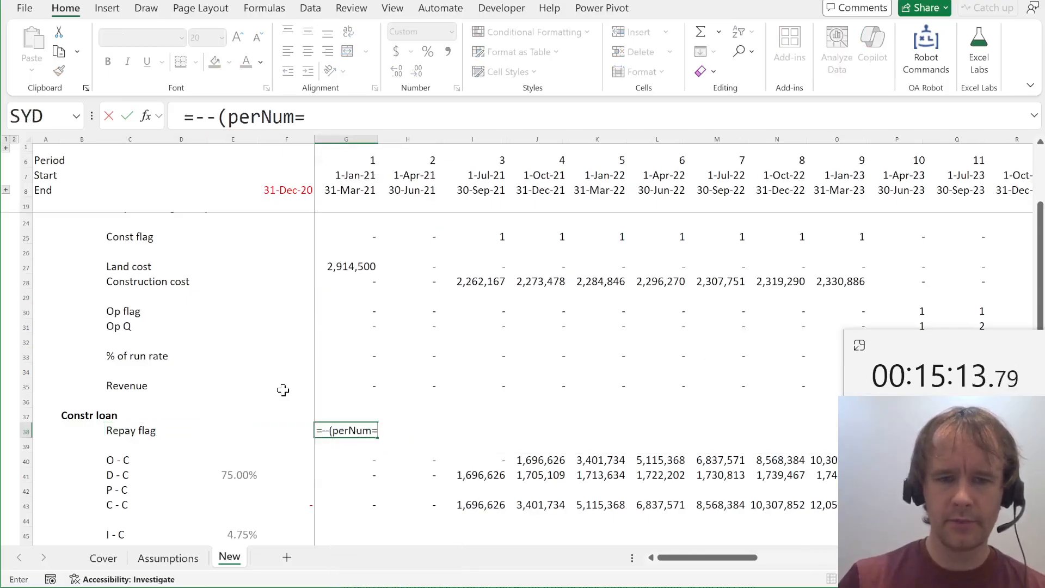
scroll(283, 391, "up", 1)
scroll(748, 297, "down", 1)
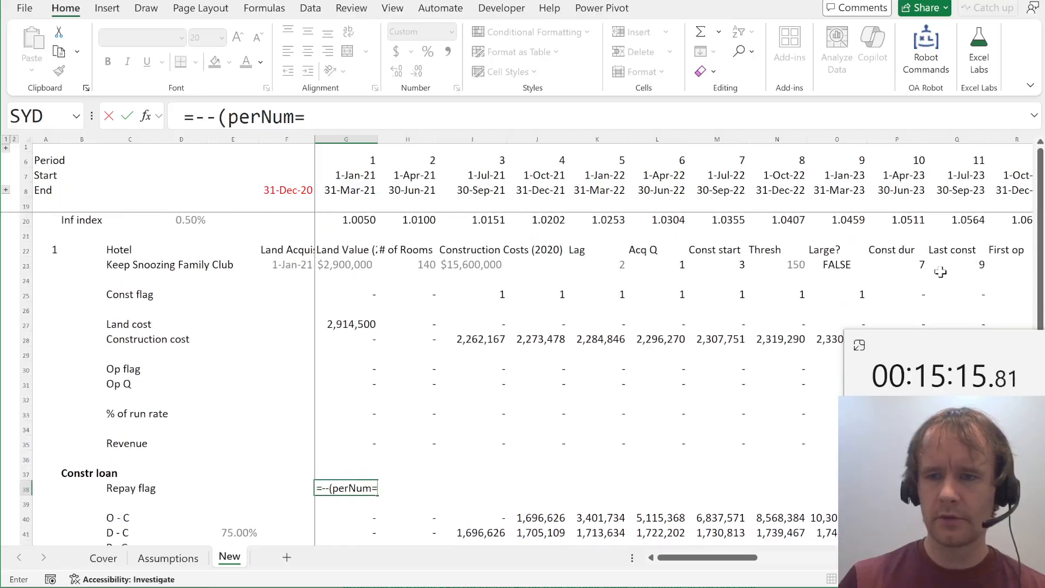
scroll(938, 267, "right", 1)
left_click(927, 266)
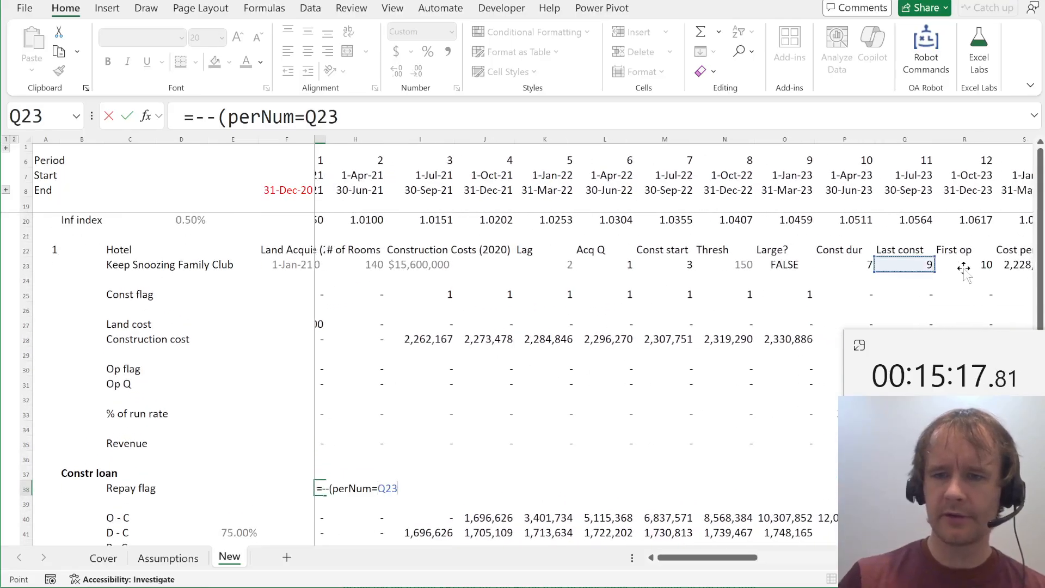
left_click(964, 266)
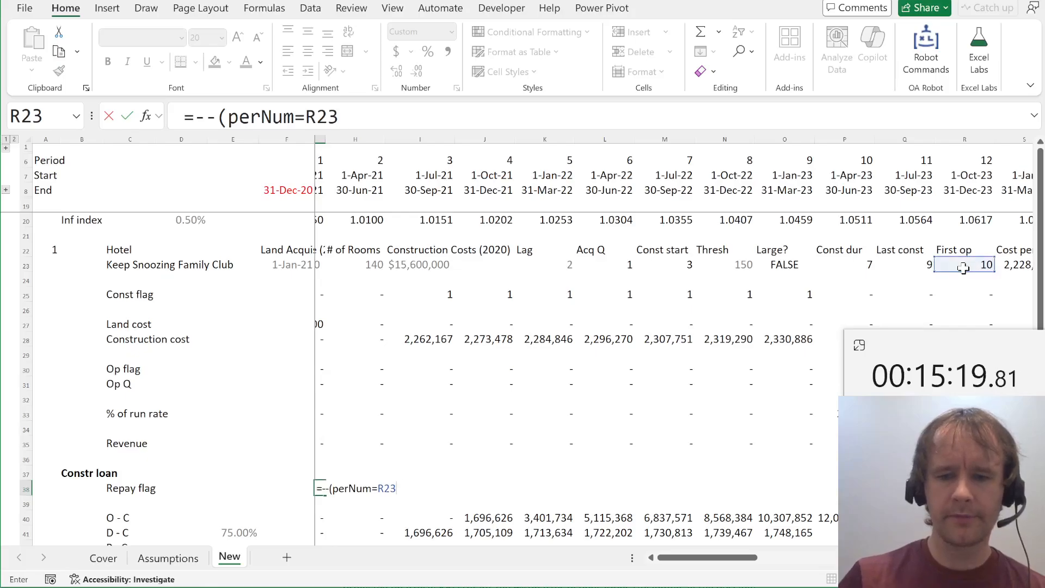
key("Return")
key("Up")
key("ctrl+shift+Right")
key("ctrl+r")
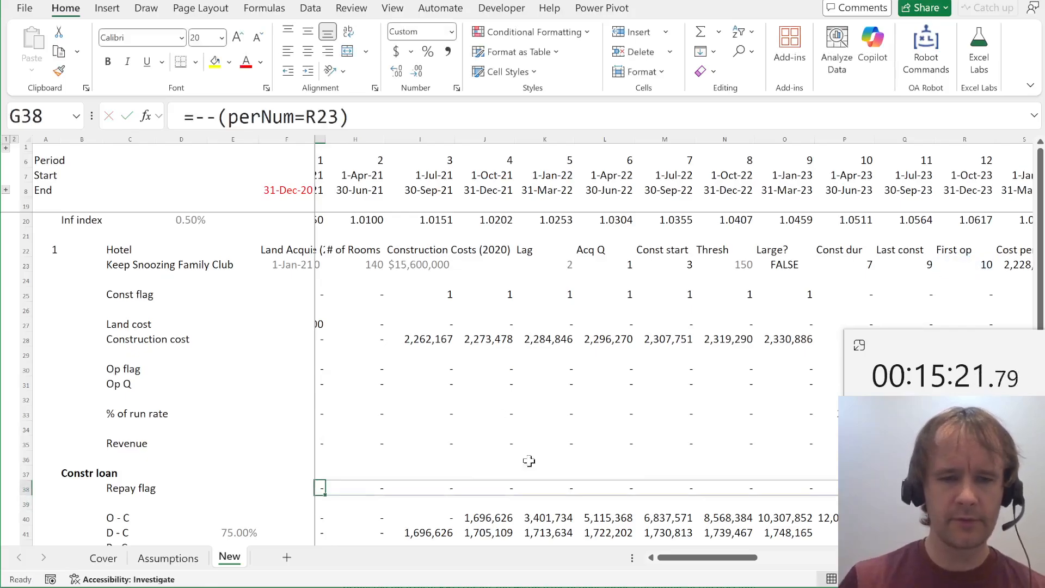
Enter the construction loan repayment formula =IF(G38,-G40,0) in G42 of the P - C row
scroll(523, 484, "down", 3)
left_click(328, 425)
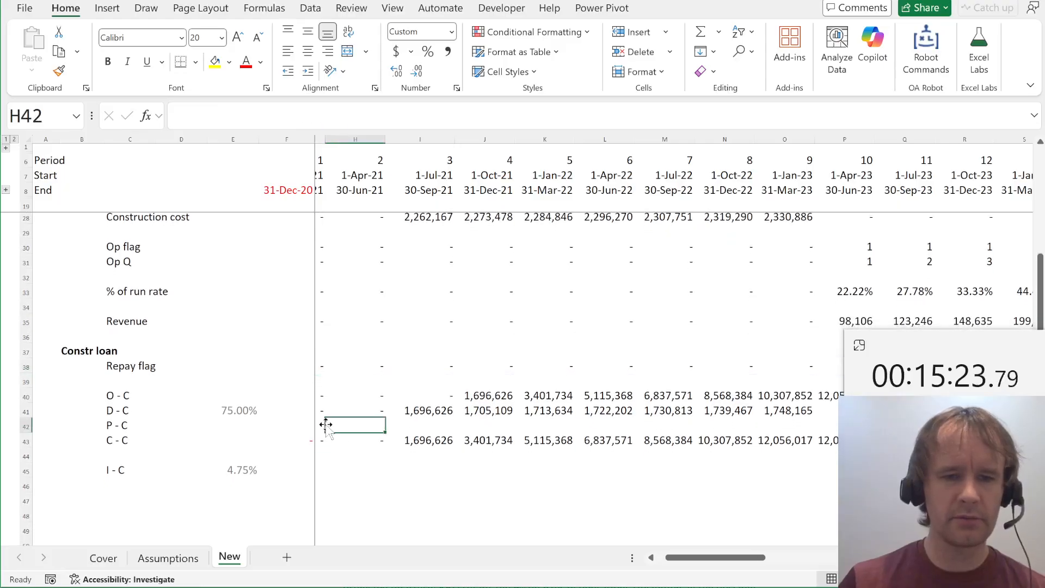
key("Left")
key("Left")
key("Right")
type("=")
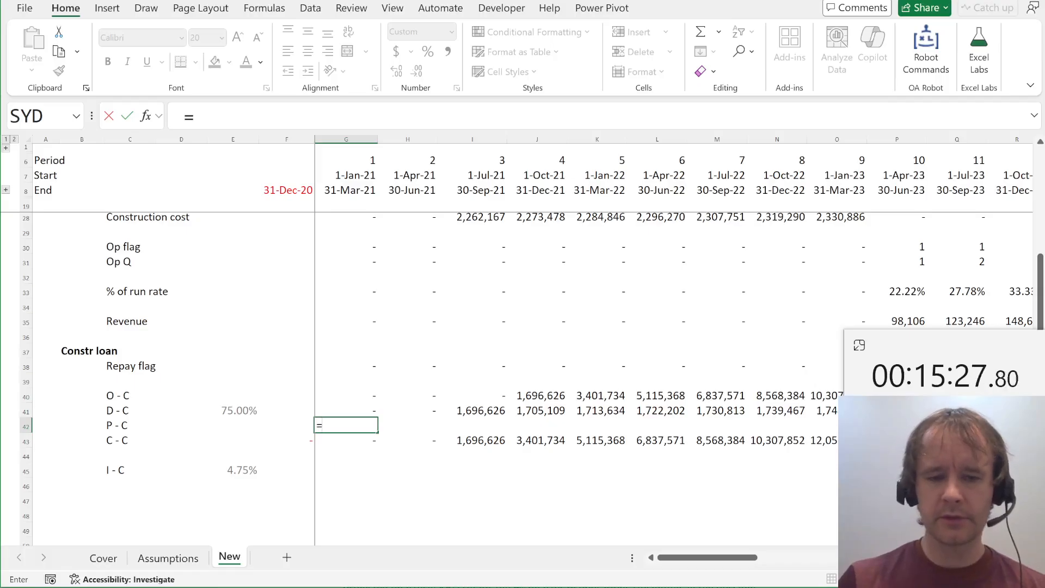
type("if")
key("Tab")
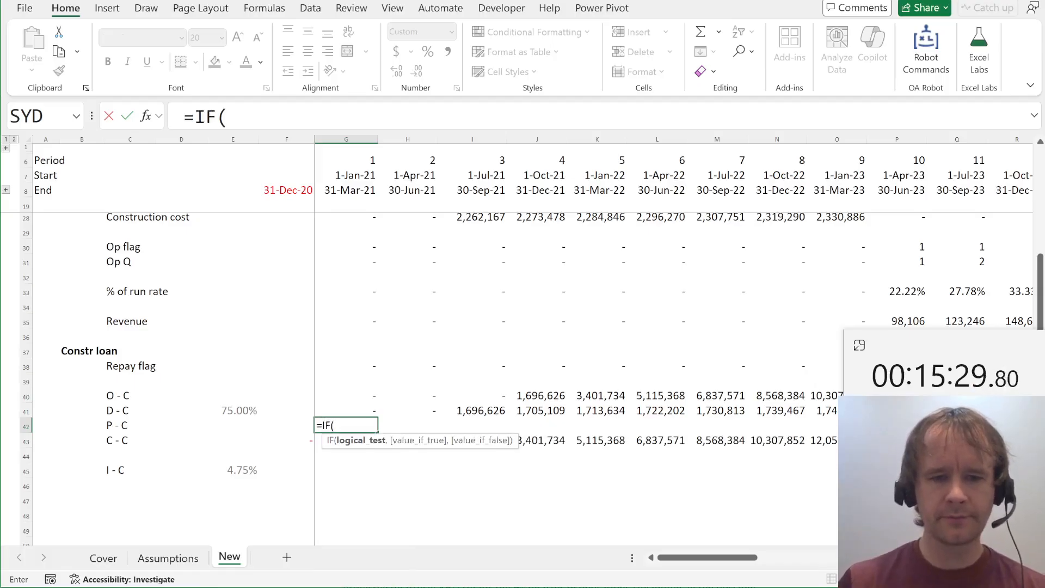
key("Up")
key("Up")
key("Up")
key("Up")
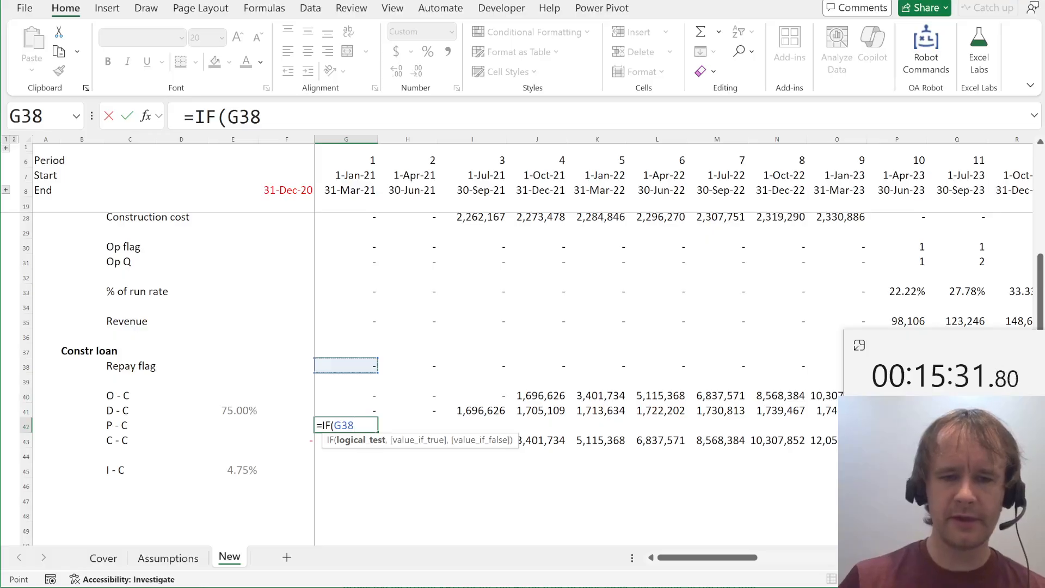
type(",")
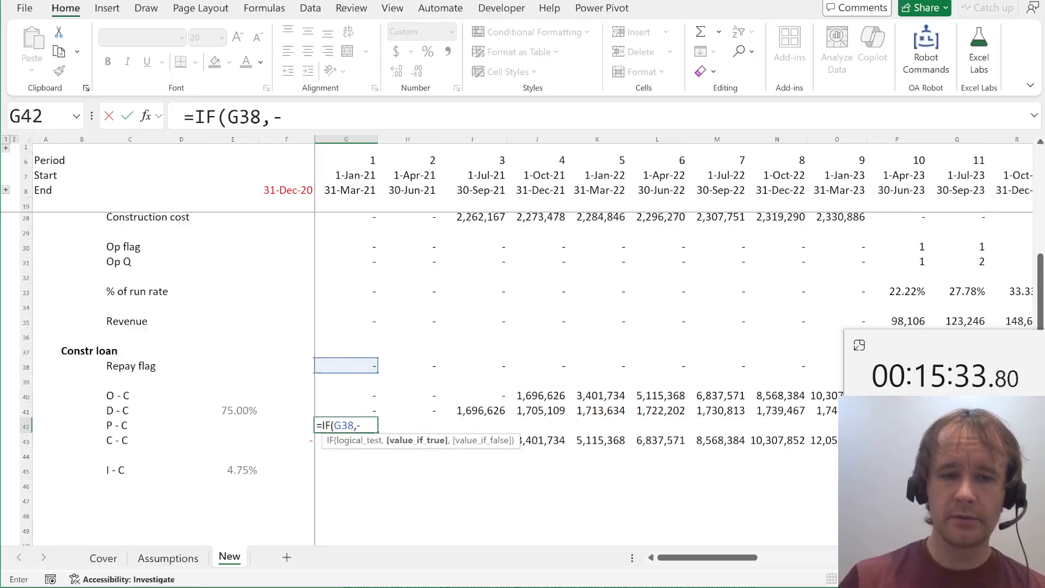
type("-")
key("Up")
key("Up")
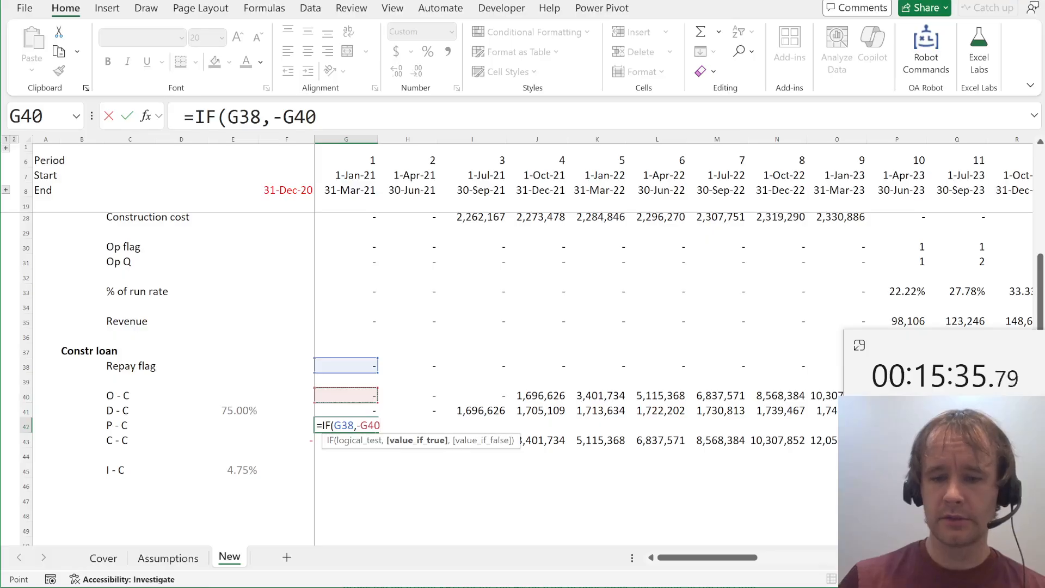
type(",0")
key("Return")
Fill the repayment formula from G42 across all periods in row 42
left_click(321, 425)
key("ctrl+shift+Right")
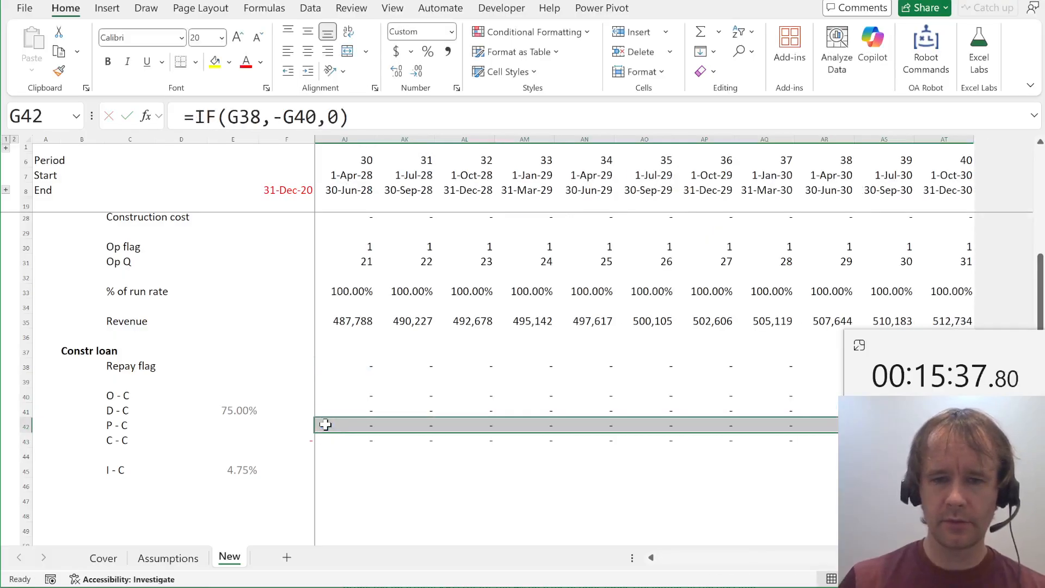
key("Home")
key("alt+Page_Down")
Autofit column P to the repayment amount in P42
key("Left")
key("Left")
key("Left")
key("Left")
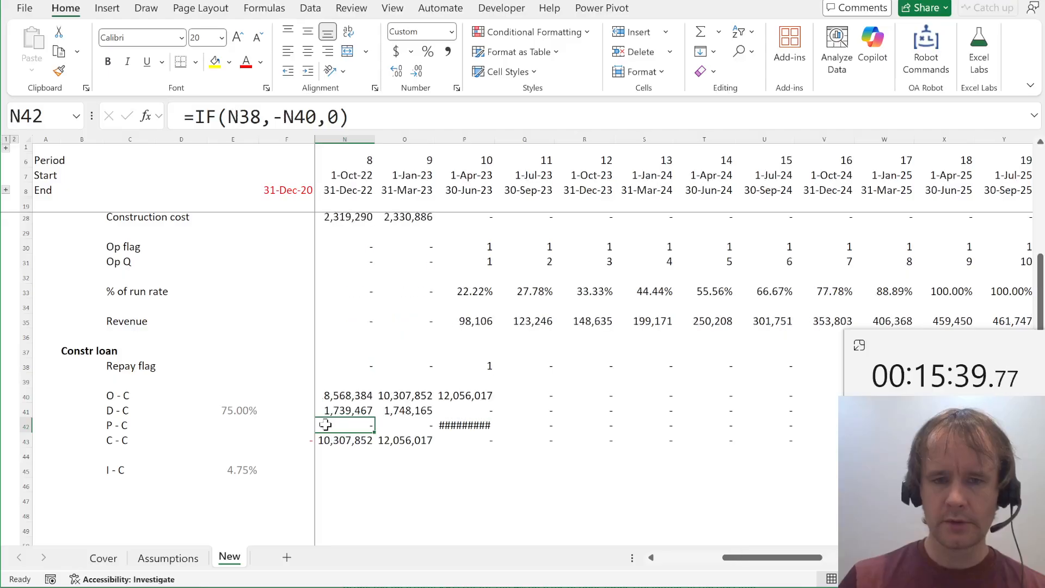
key("Left")
key("Right")
key("Right")
key("Right")
key("alt+h")
key("o")
key("i")
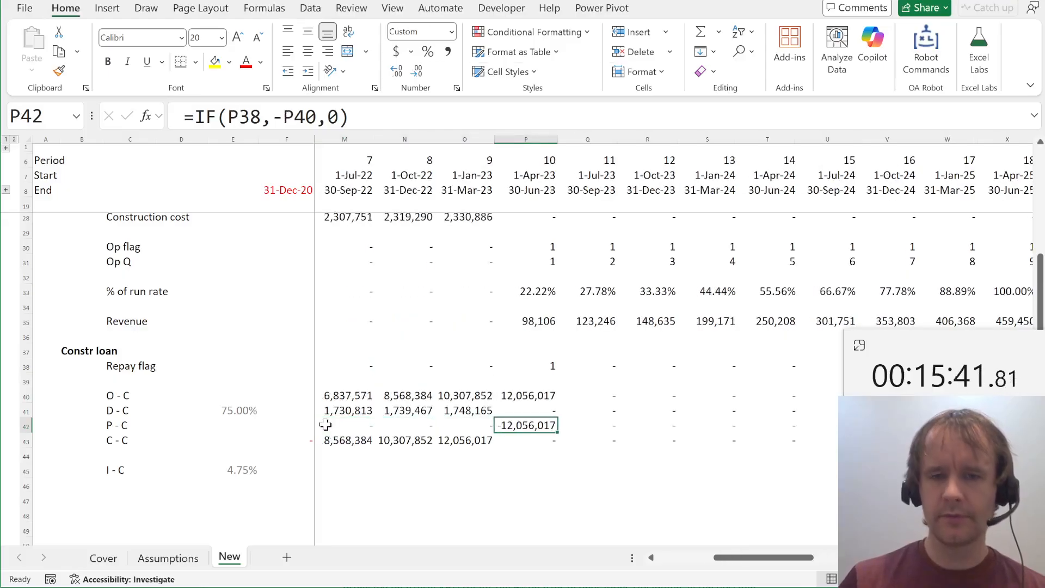
Check the closing loan balance in the repayment quarter, and review the construction loan interest rule in the case document
key("Down")
key("Down")
key("Down")
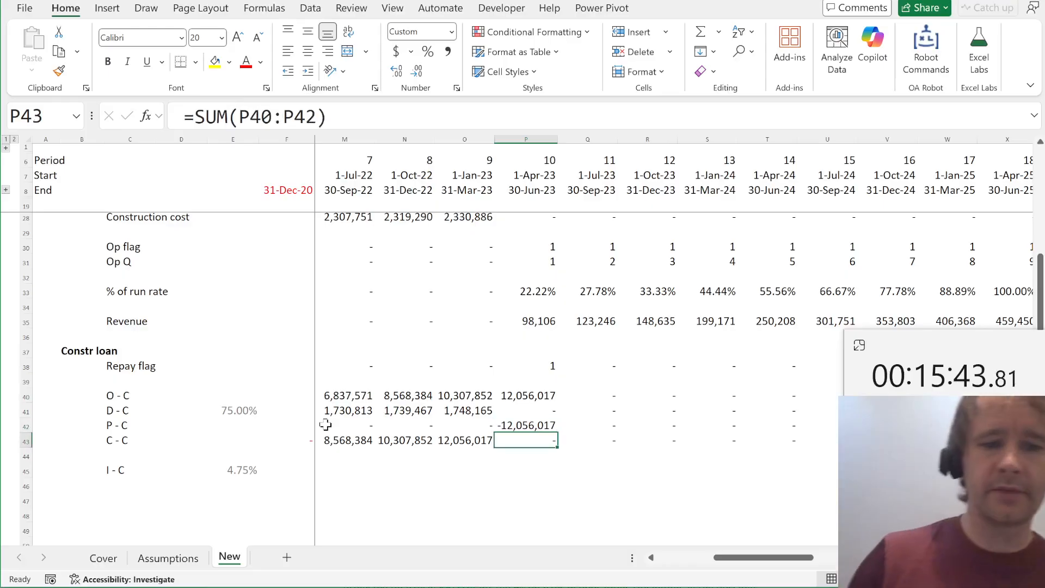
key("ctrl+Left")
key("Right")
key("Right")
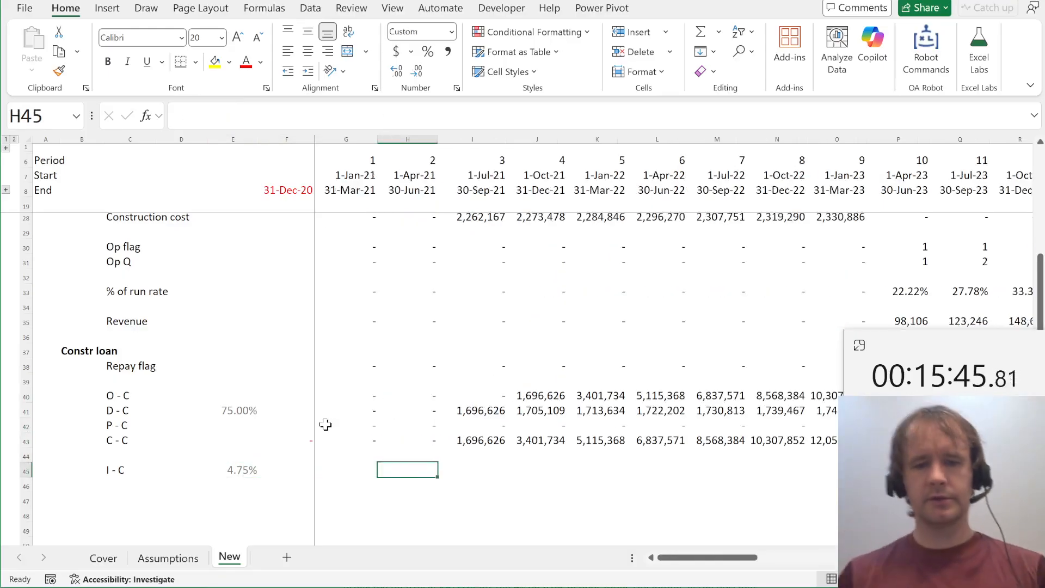
key("Left")
key("Left")
key("Right")
key("alt+Tab")
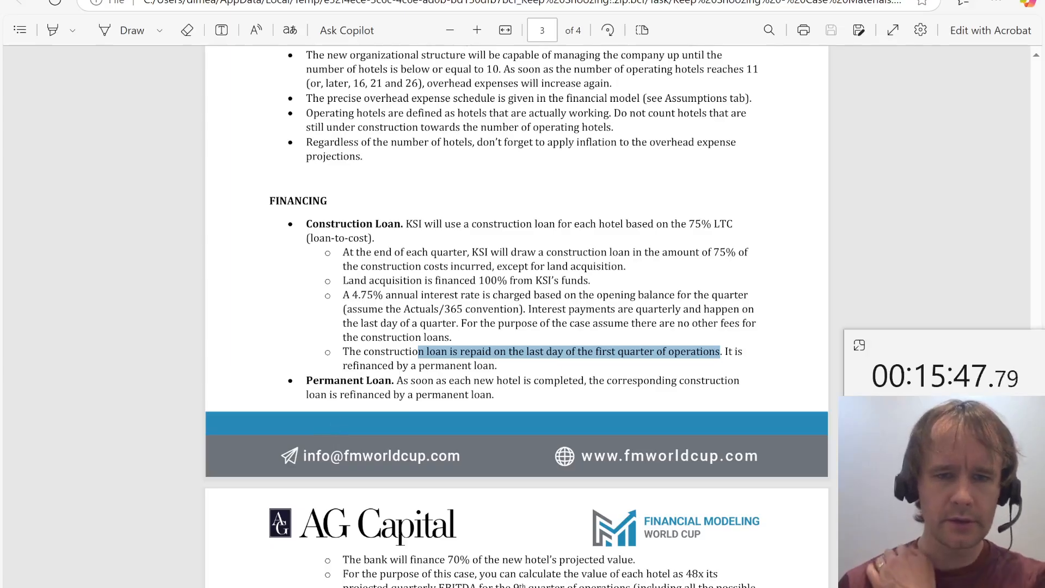
left_click_drag(358, 294, 411, 302)
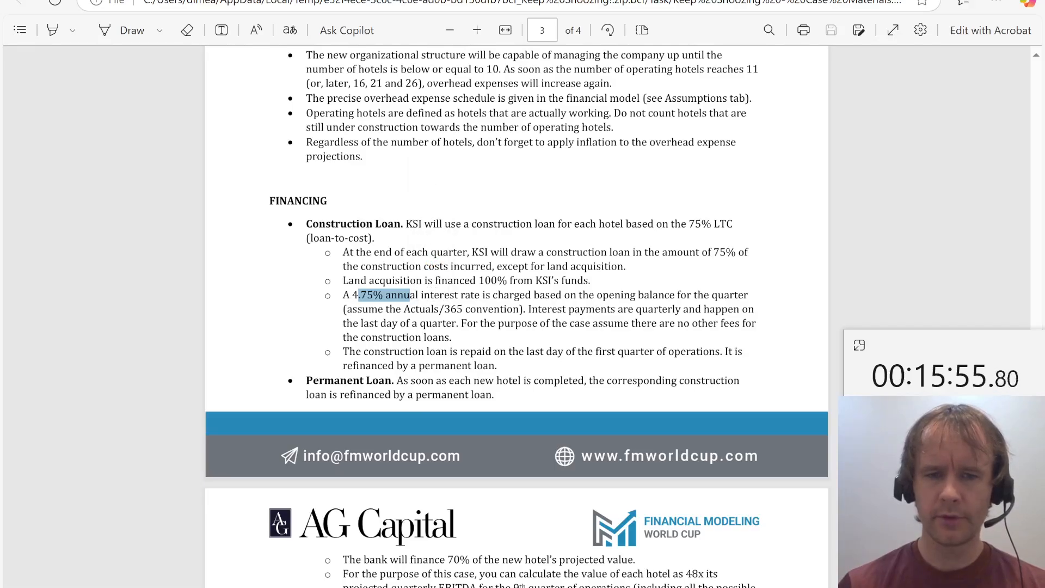
key("alt+Tab")
key("Left")
key("Right")
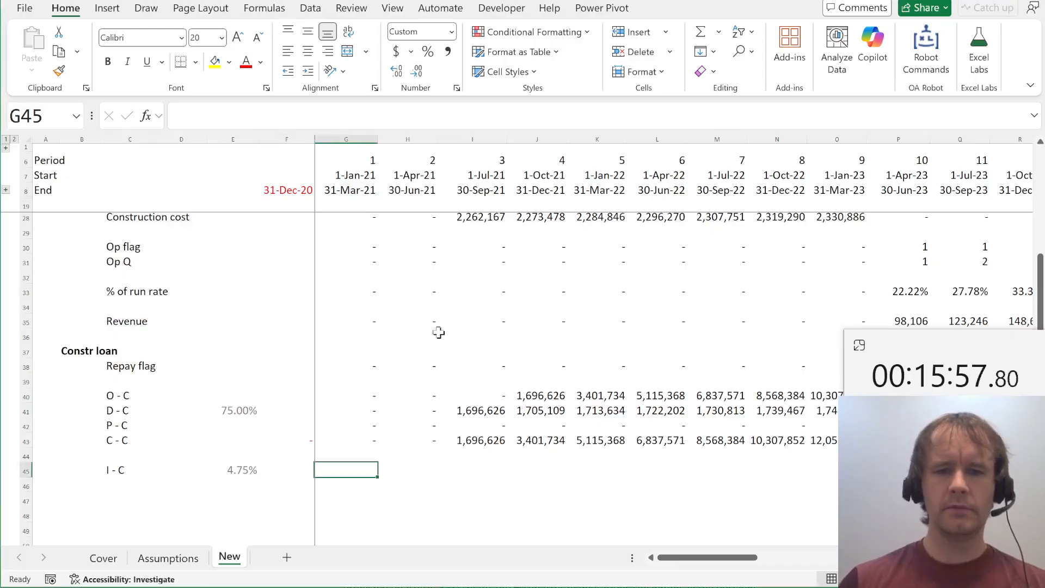
type("=")
key("Up")
key("Up")
key("Up")
key("Up")
key("Up")
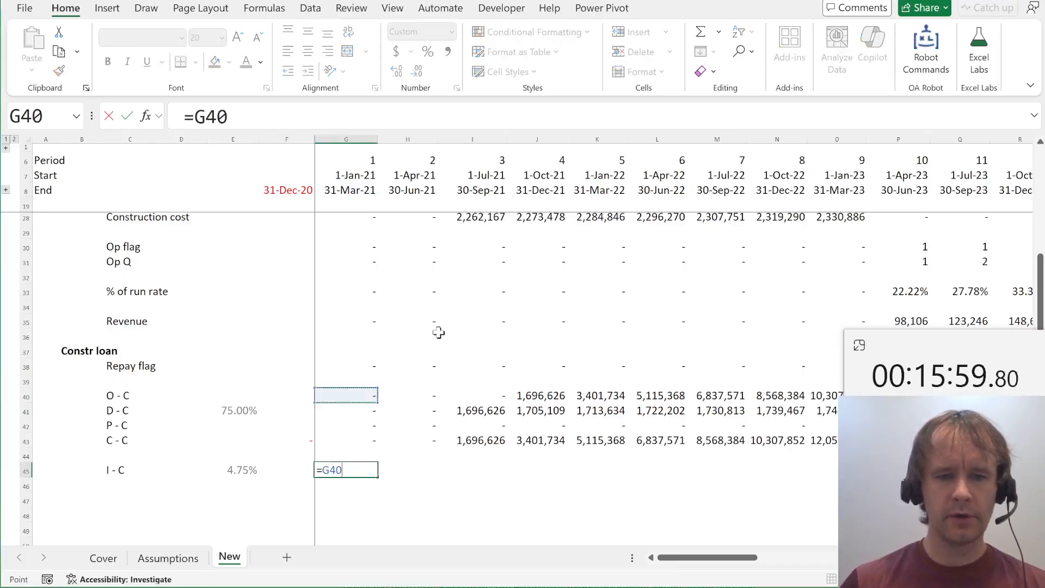
type("*")
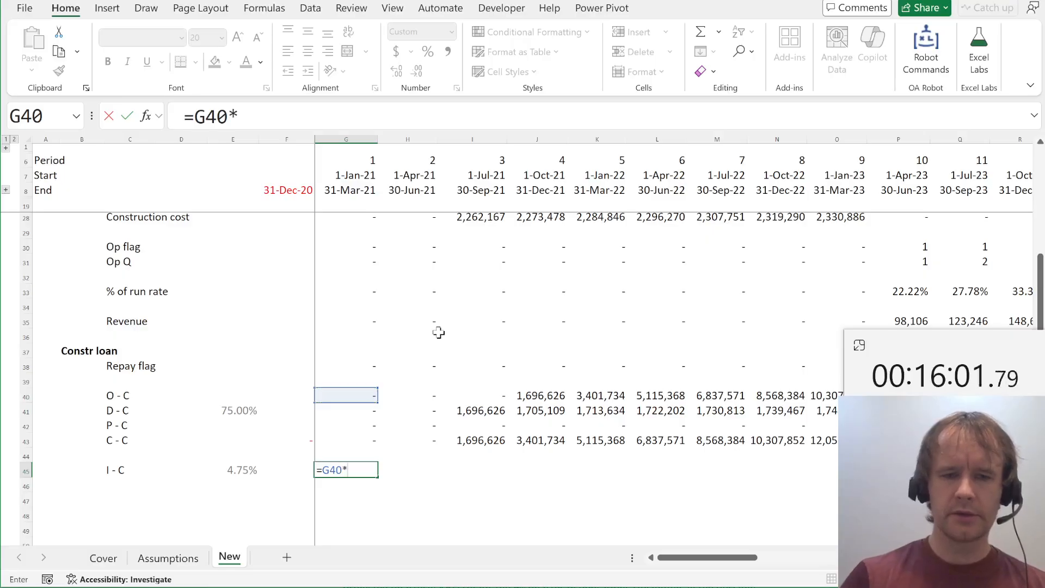
key("Left")
key("Left")
key("F4")
key("F4")
key("F4")
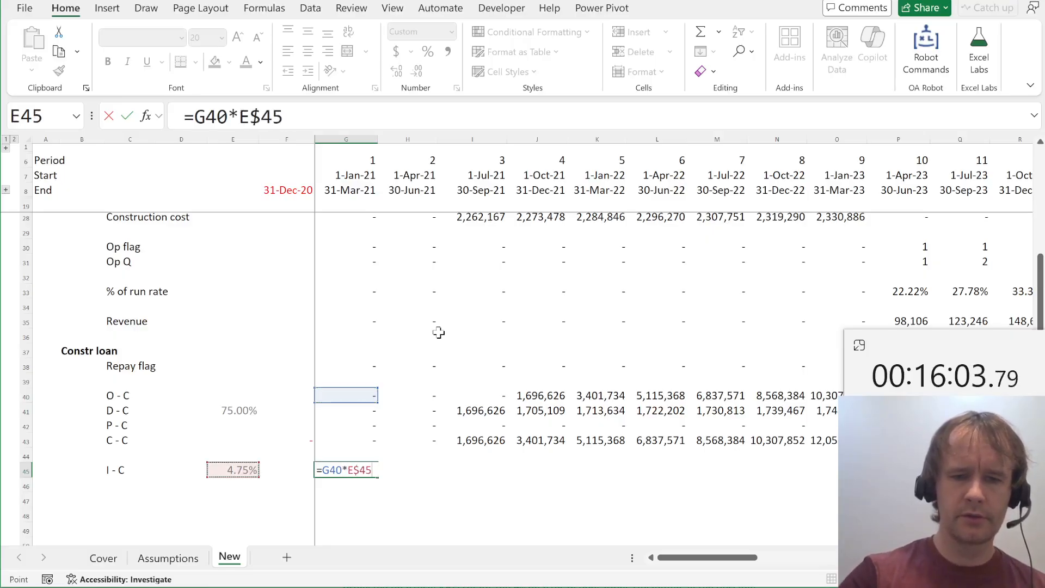
type("*")
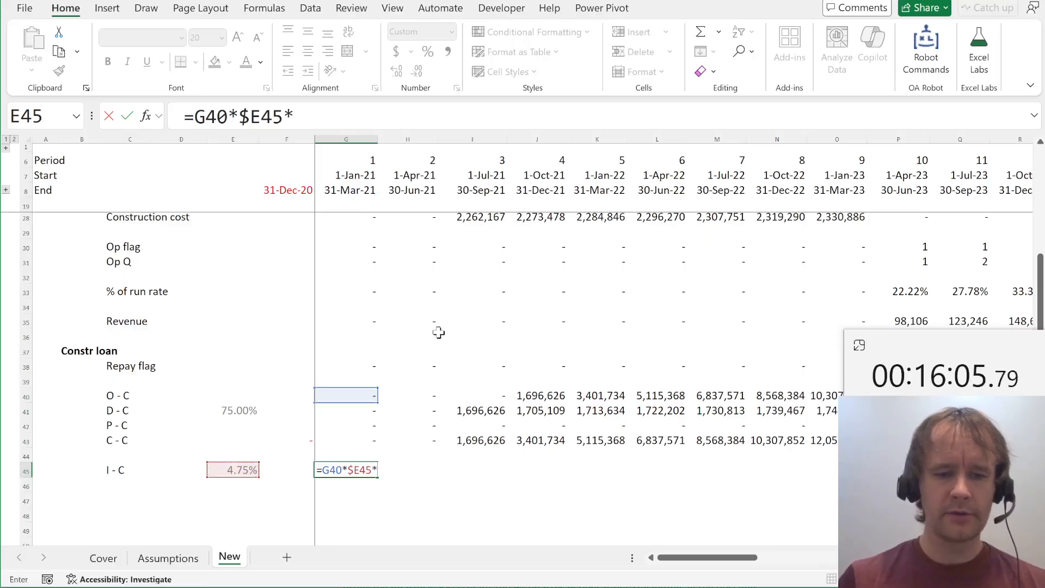
type("@ac")
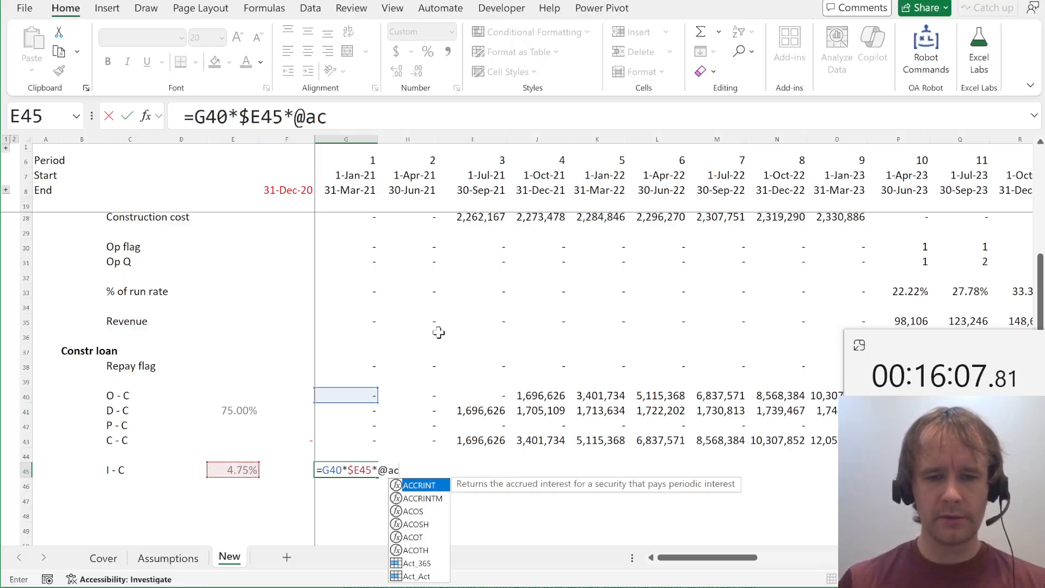
type("t")
key("Tab")
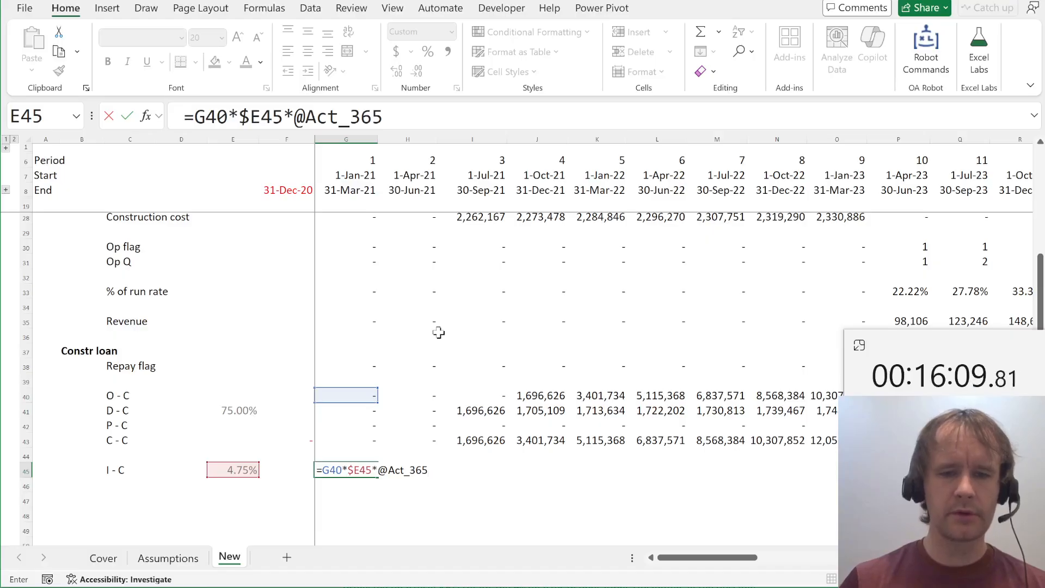
key("Return")
Fill the interest formula from G45 across all periods in row 45
key("Up")
key("ctrl+shift+Right")
key("Left")
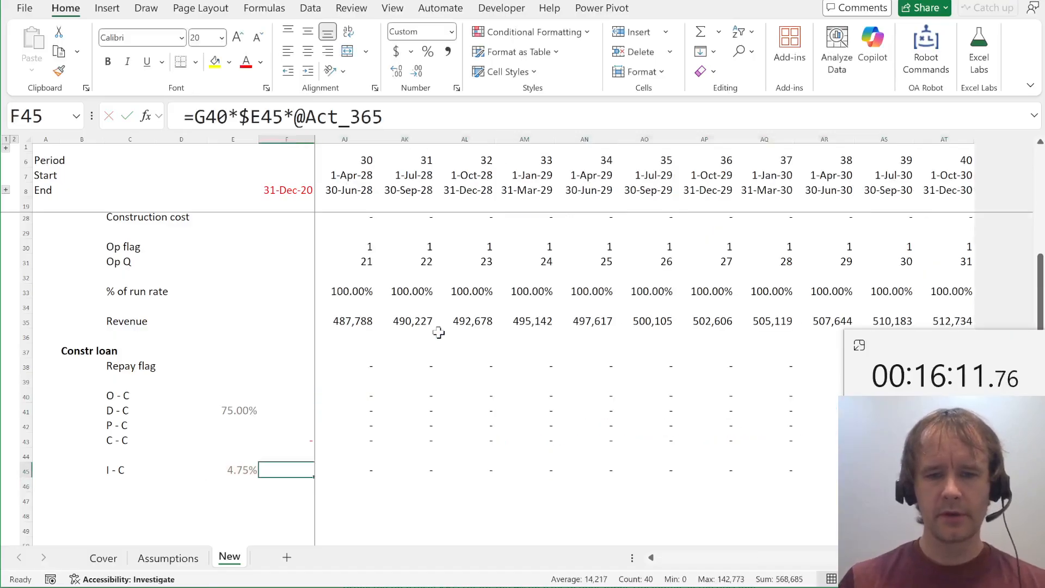
Look over the construction loan interest row, and check how the construction loan gets refinanced in the case document
key("Right")
key("Left")
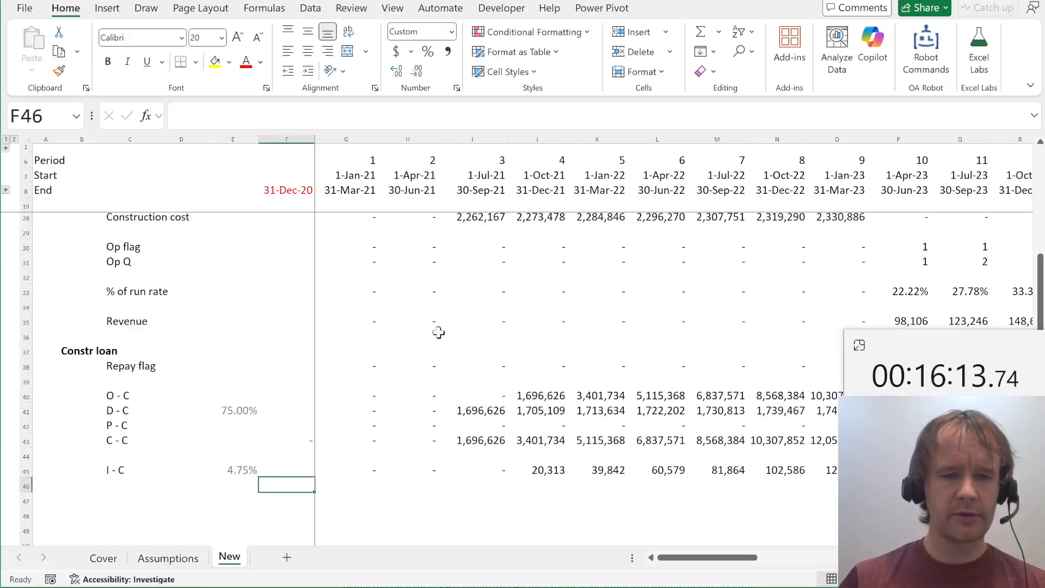
key("Left")
key("Left")
key("Left")
key("Down")
key("Up")
key("alt+Tab")
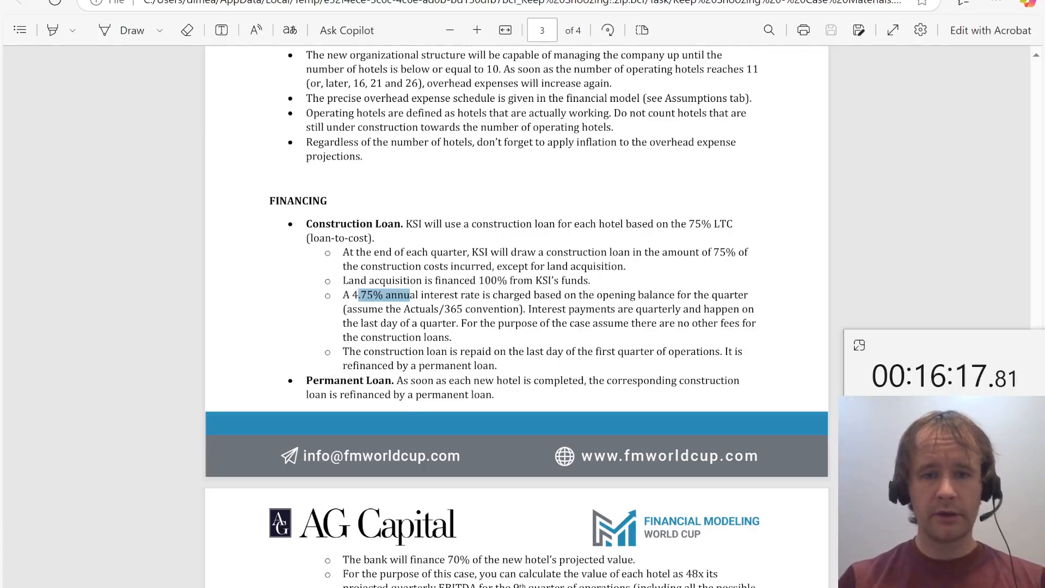
scroll(517, 315, "down", 1)
Back in the workbook, duplicate the whole Constr loan block, rows 37 to 46, starting at row 47
key("alt+Tab")
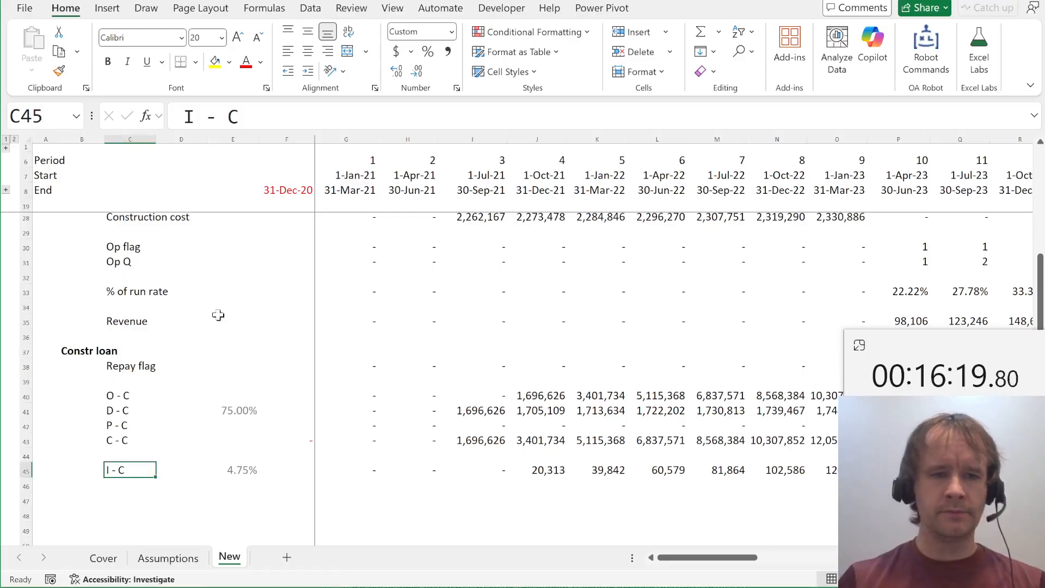
left_click(121, 352)
key("shift+space")
key("shift+Down")
key("shift+Down")
key("shift+Down")
key("shift+Down")
key("shift+Down")
key("shift+Down")
key("shift+Down")
key("shift+Down")
key("shift+Down")
key("shift+Down")
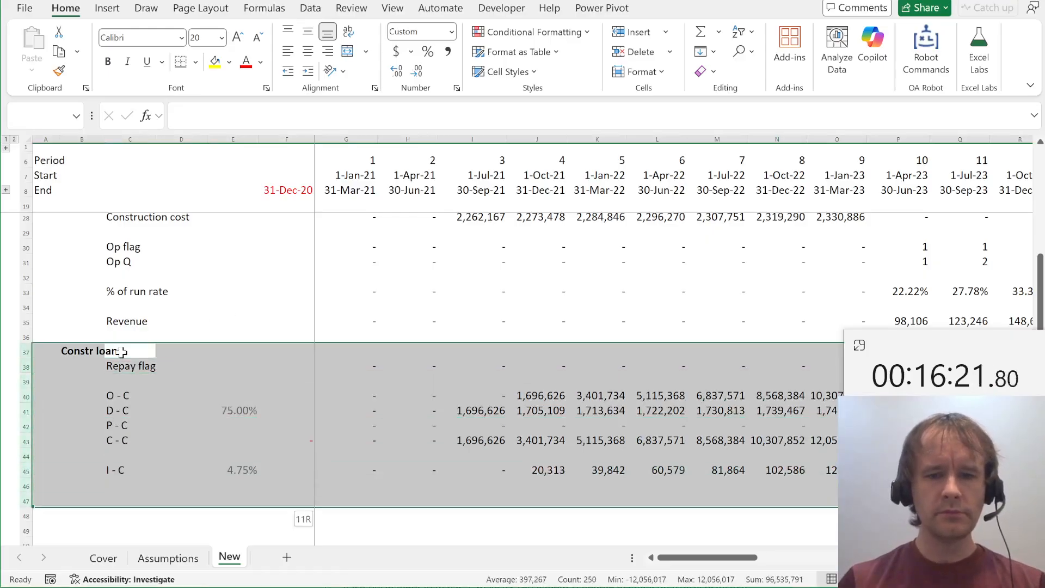
key("ctrl+c")
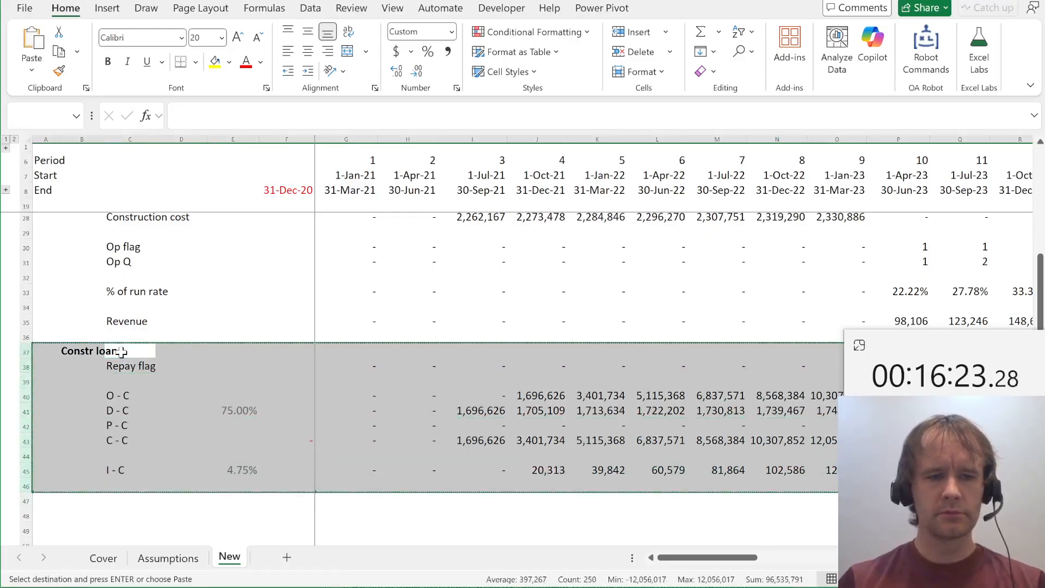
left_click(82, 500)
key("shift+space")
key("ctrl+v")
Rename the copied block's heading in B47 to "Perm loan"
left_click(82, 500)
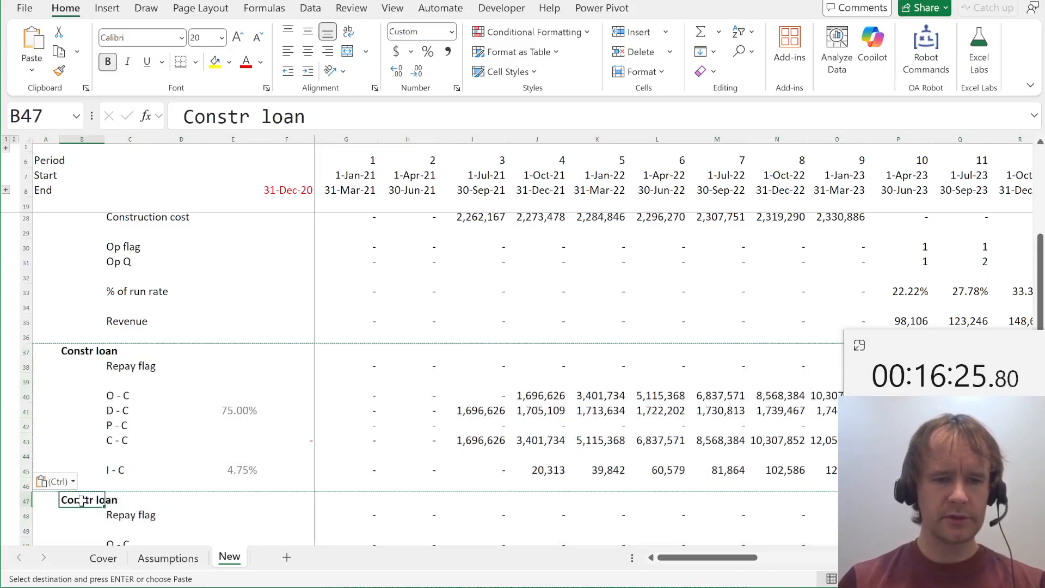
key("F2")
double_click(81, 500)
type("Perm")
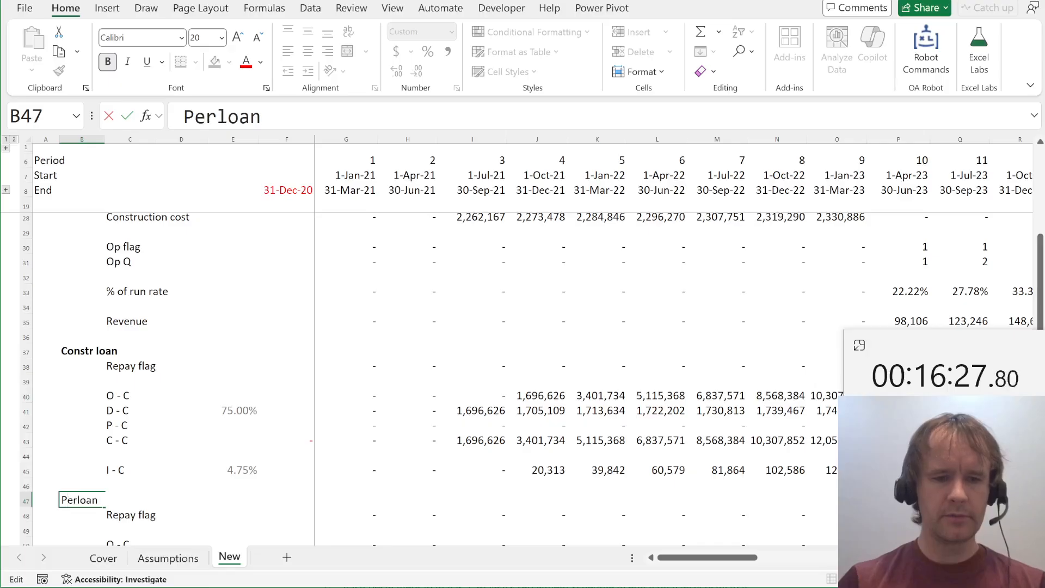
key("Return")
Delete the Repay flag row and the blank row beneath it from the Perm loan block
key("shift+Down")
key("shift+space")
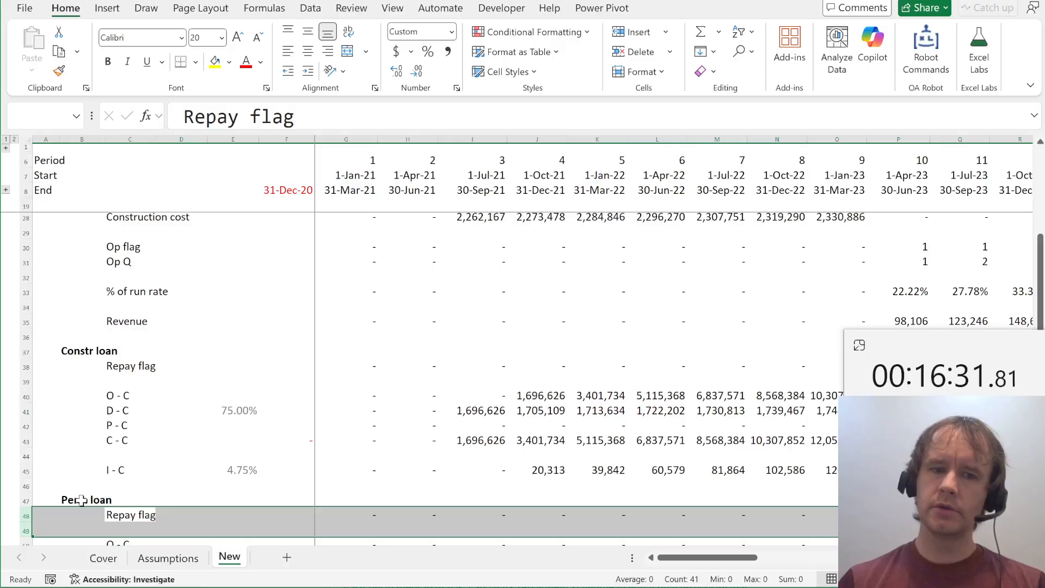
key("ctrl+v")
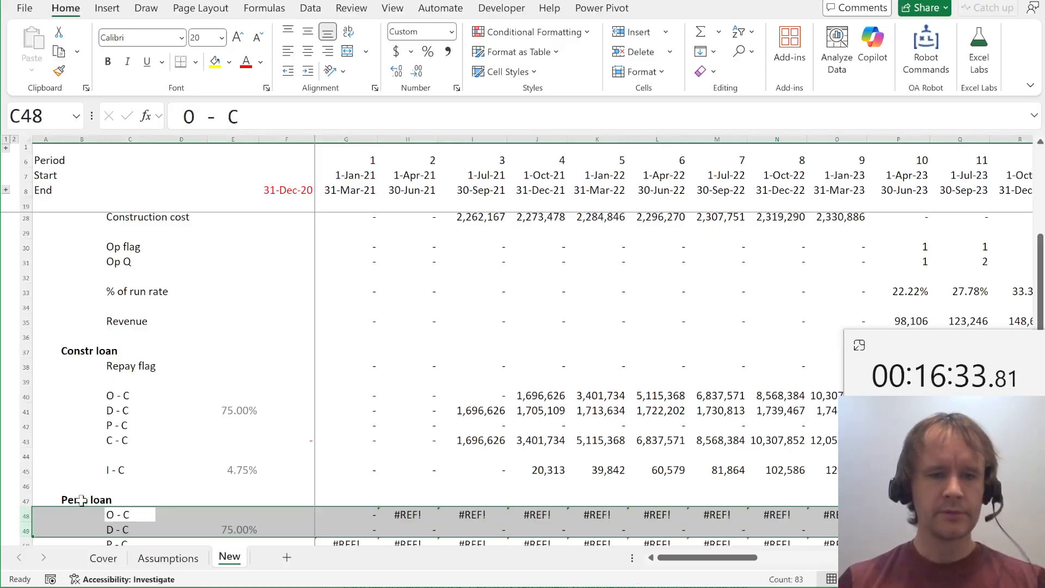
Clear the copied drawdown and repayment formulas from G49 across all periods in rows 49 and 50 of the Perm loan block
key("Right")
key("Right")
key("Right")
key("Down")
key("Down")
key("Down")
key("Down")
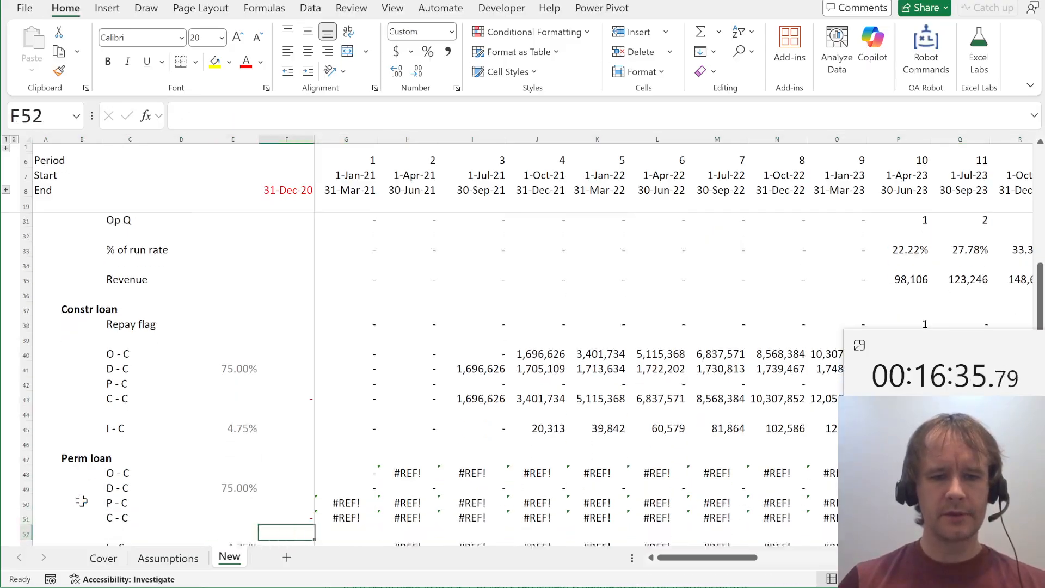
key("Right")
key("Up")
key("Up")
key("Up")
key("shift+Down")
key("ctrl+shift+Right")
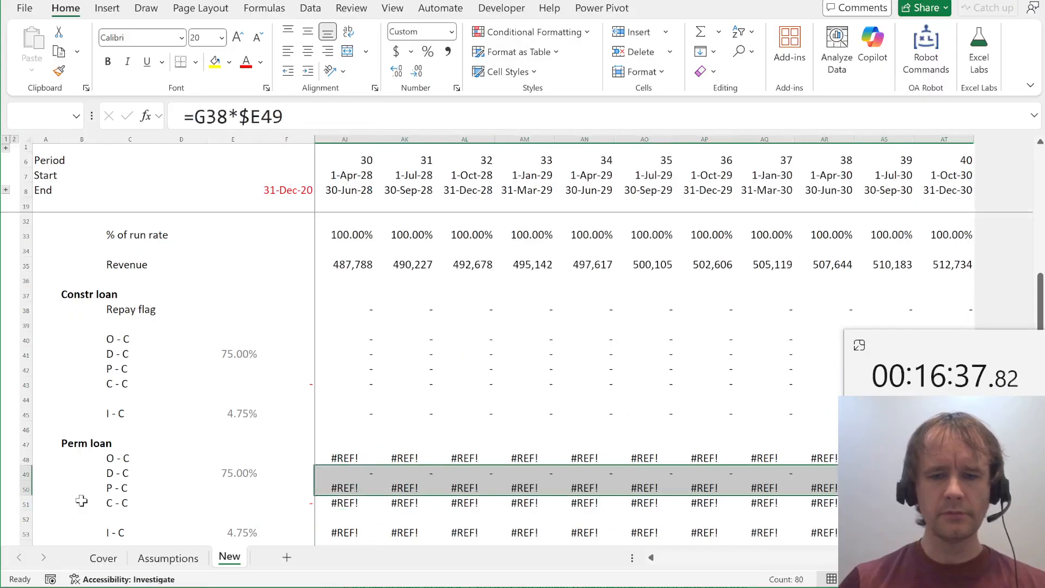
key("ctrl+r")
Check the copied interest formula in the I - C row of the Perm loan block
key("Down")
key("Left")
key("Down")
key("Down")
key("Down")
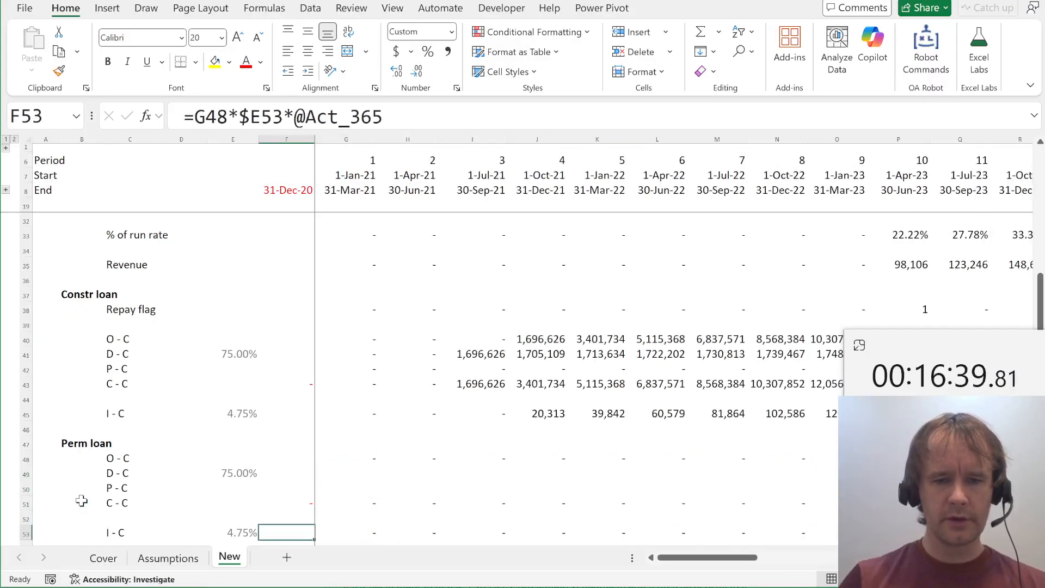
key("Right")
key("Left")
Link the Perm loan drawdown percentage in E49 to the permanent loan LTV on the Assumptions sheet, =Assumptions!$H$22
key("Left")
key("Up")
key("Up")
key("Up")
key("Up")
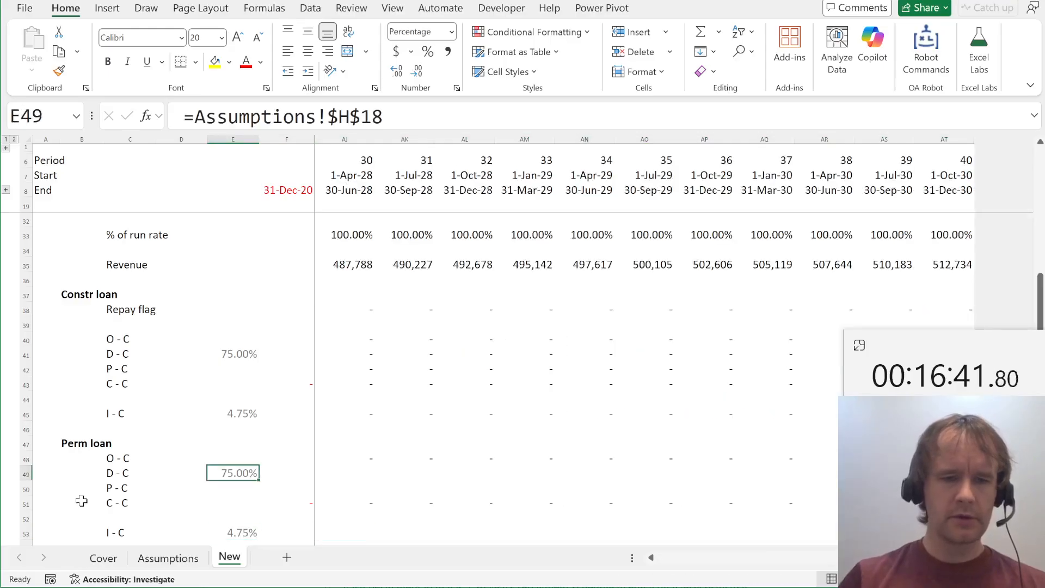
key("ctrl+bracketleft")
key("Down")
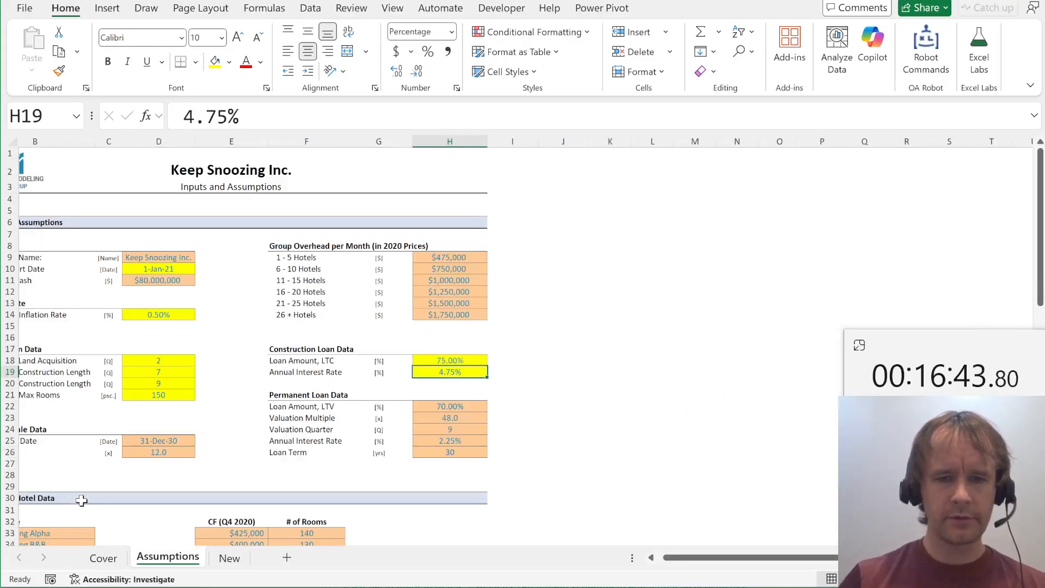
key("Down")
key("Down")
key("Down")
key("ctrl+c")
key("ctrl+Page_Down")
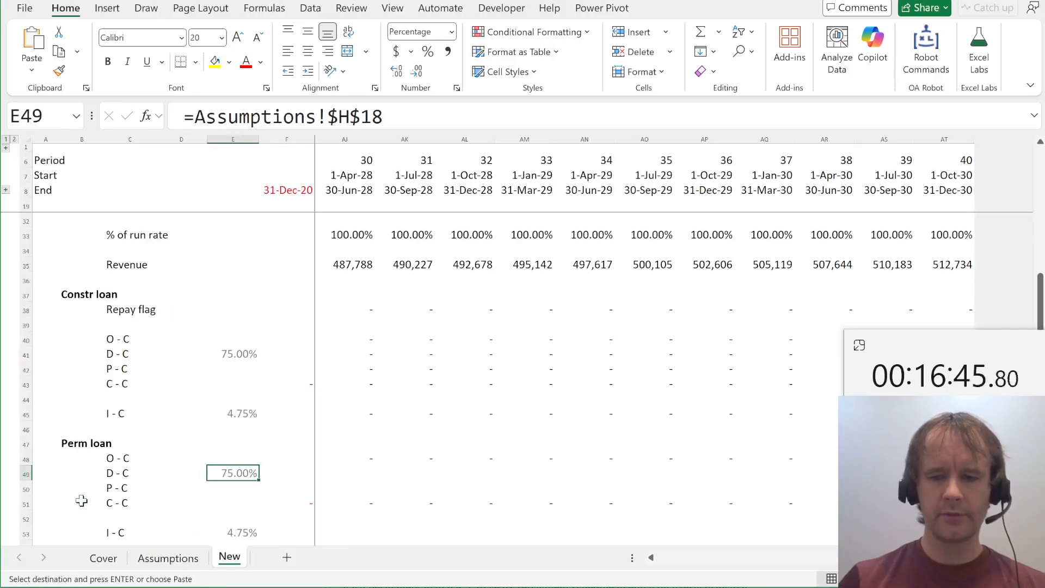
key("ctrl+shift+p")
key("Return")
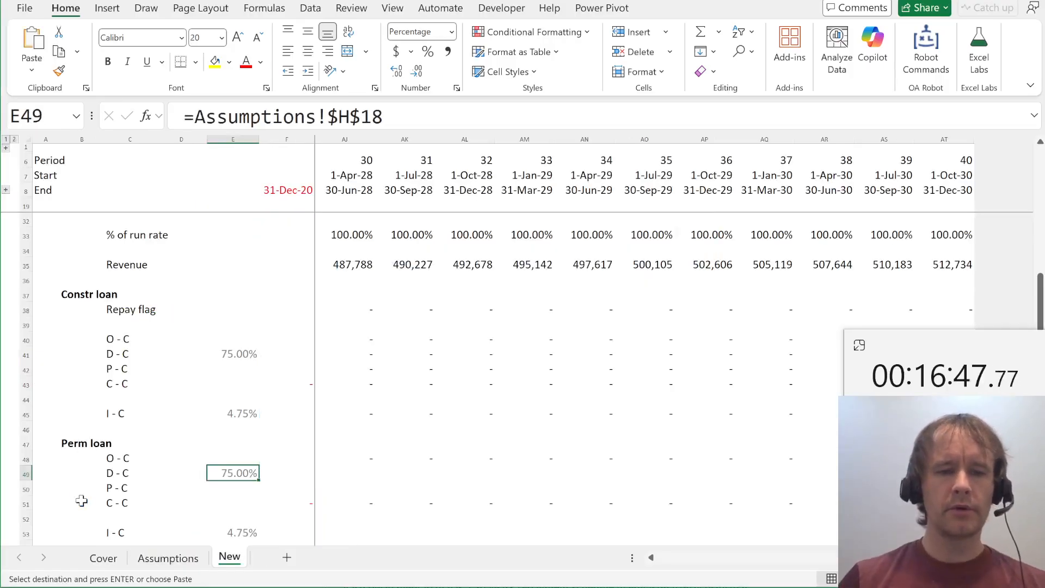
Switch to the case document and read the permanent loan rules on loan amount and hotel valuation
key("alt+Tab")
scroll(517, 316, "down", 2)
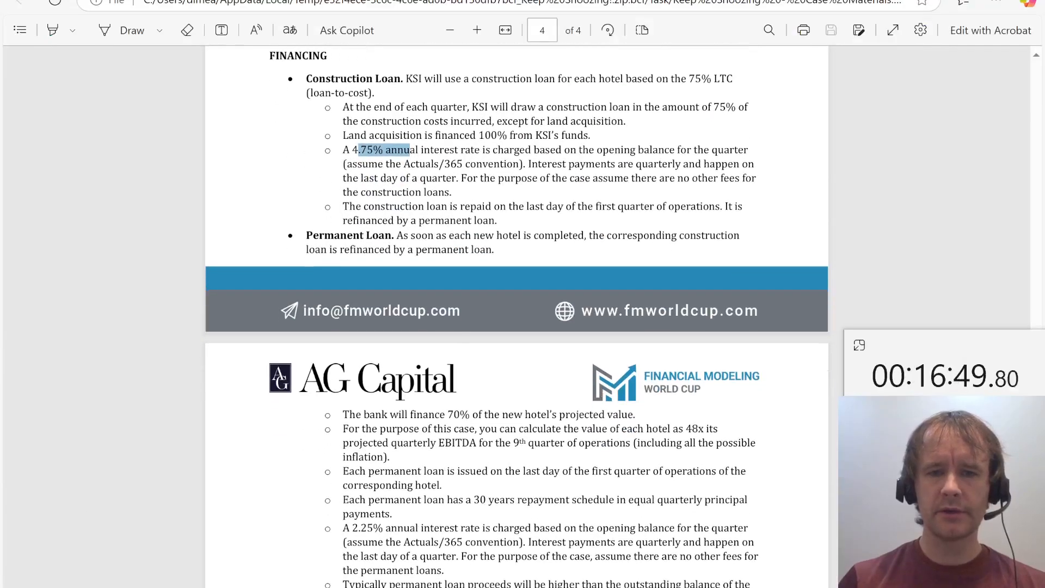
scroll(434, 396, "down", 1)
left_click_drag(412, 358, 634, 358)
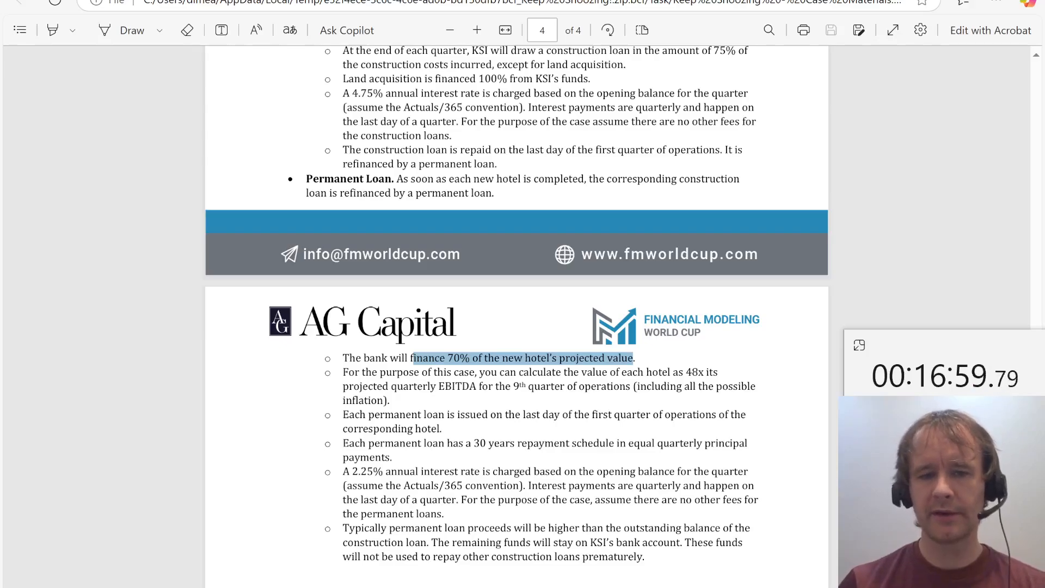
double_click(457, 387)
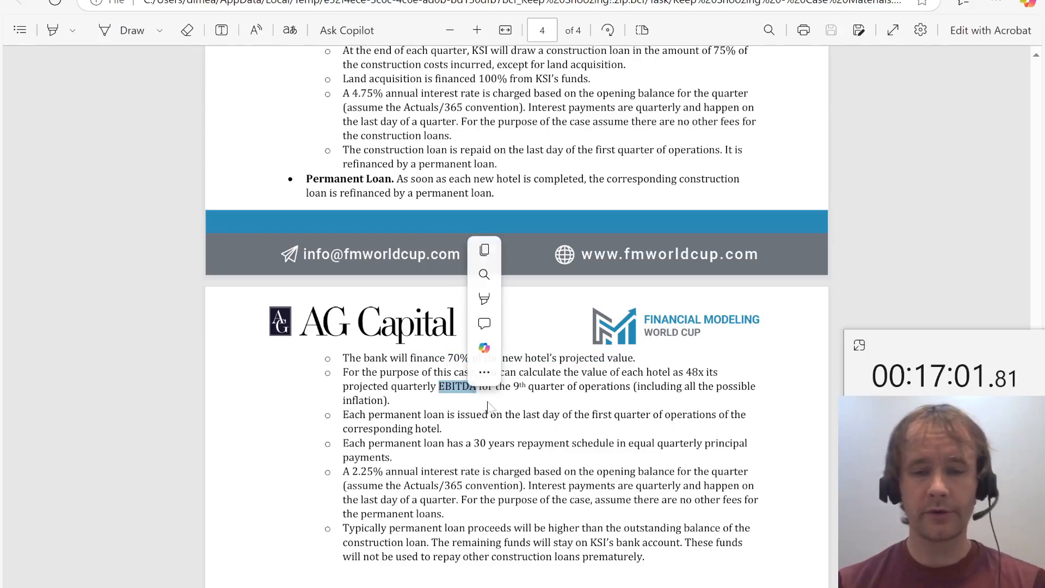
Look through the company sale, overhead and financing sections of the case document for how a hotel's EBITDA is defined
scroll(458, 428, "down", 3)
scroll(458, 432, "down", 5)
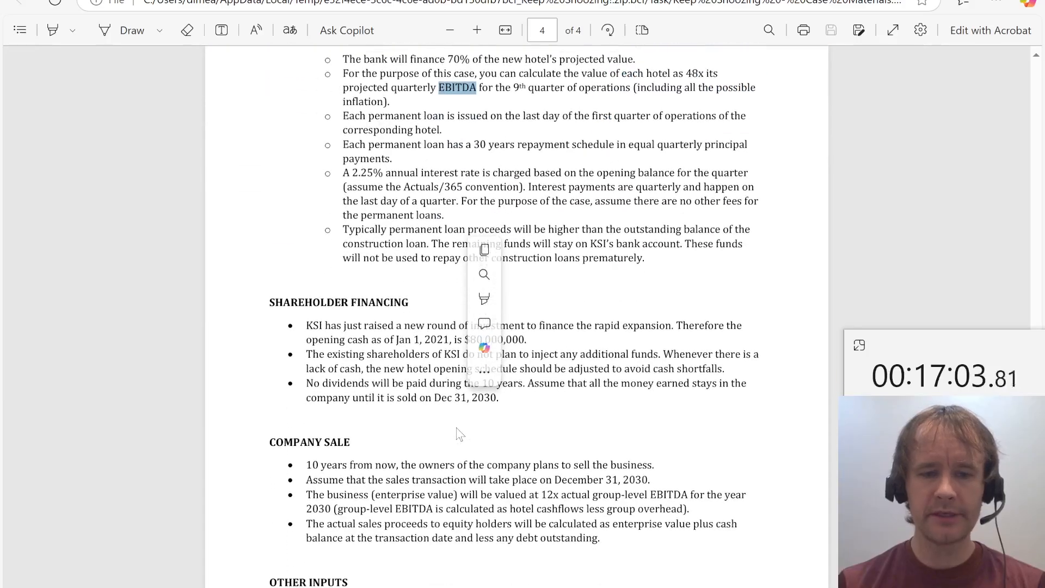
scroll(458, 433, "up", 1)
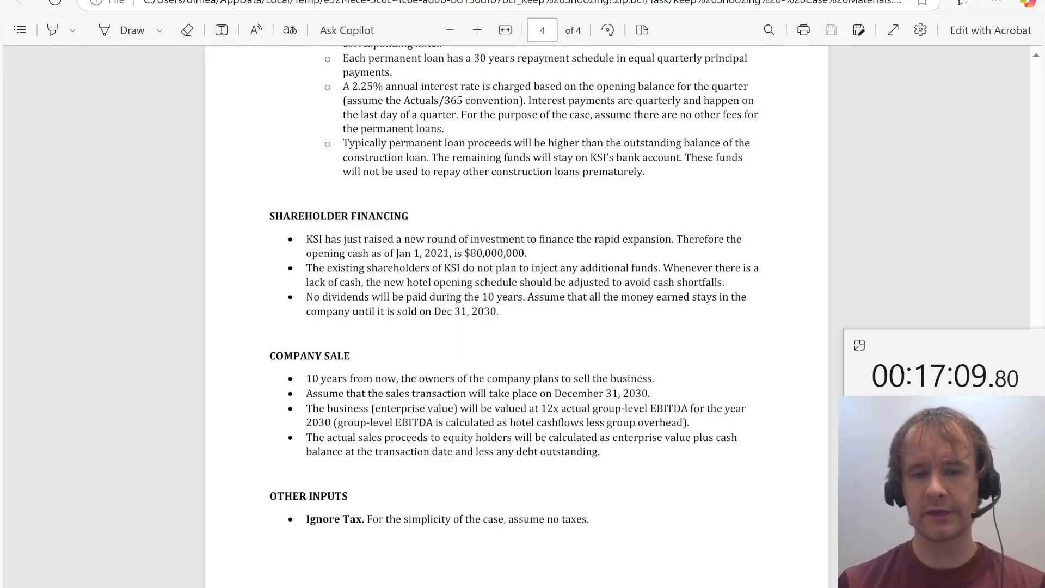
scroll(522, 326, "up", 10)
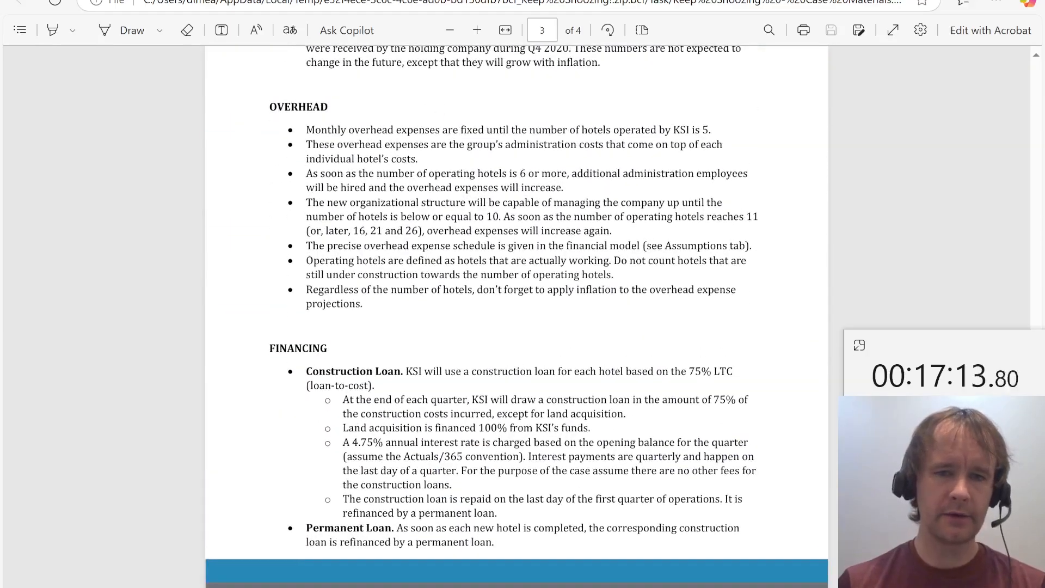
scroll(419, 313, "down", 6)
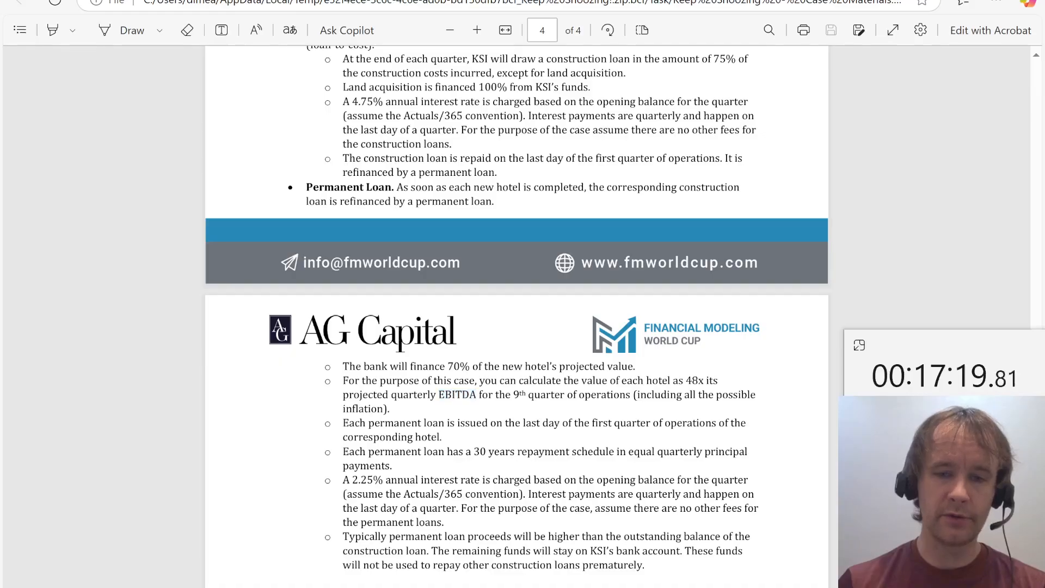
double_click(458, 394)
scroll(443, 280, "up", 3)
scroll(444, 281, "up", 2)
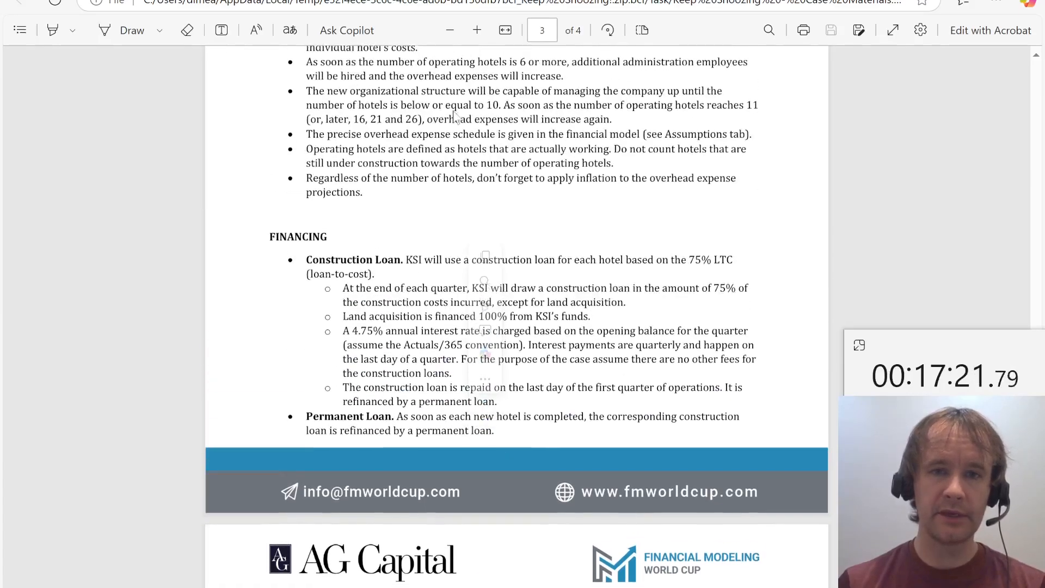
Reread the permanent loan valuation rule, including its note on inflation, and the issue and repayment terms
scroll(433, 214, "down", 5)
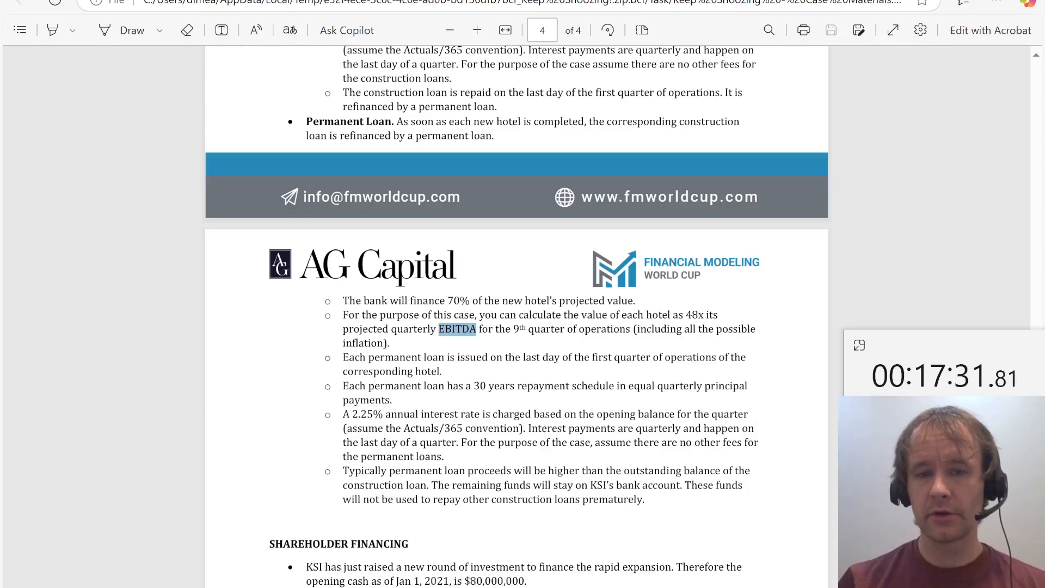
left_click_drag(633, 329, 394, 349)
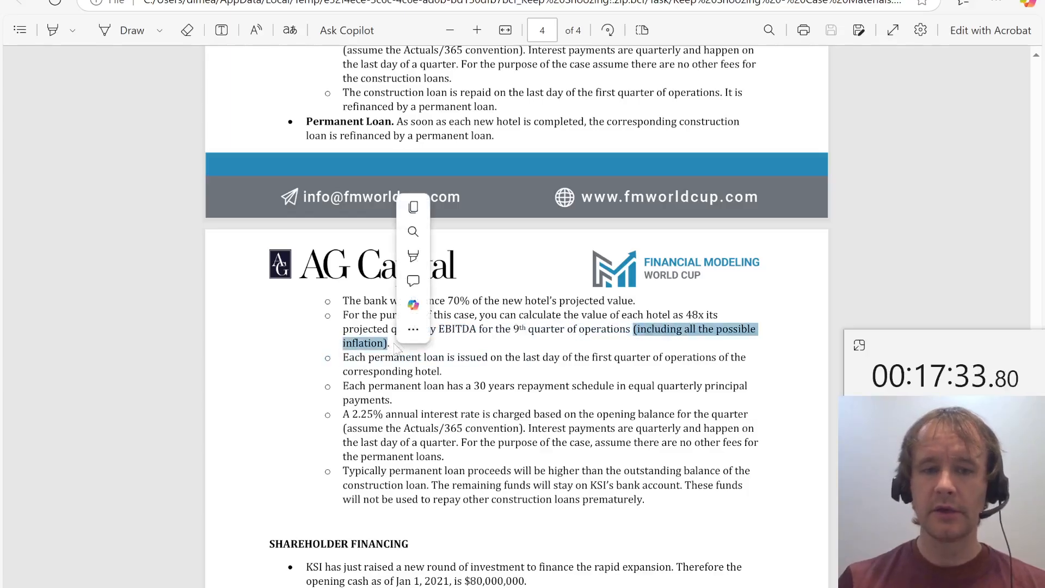
left_click(410, 356)
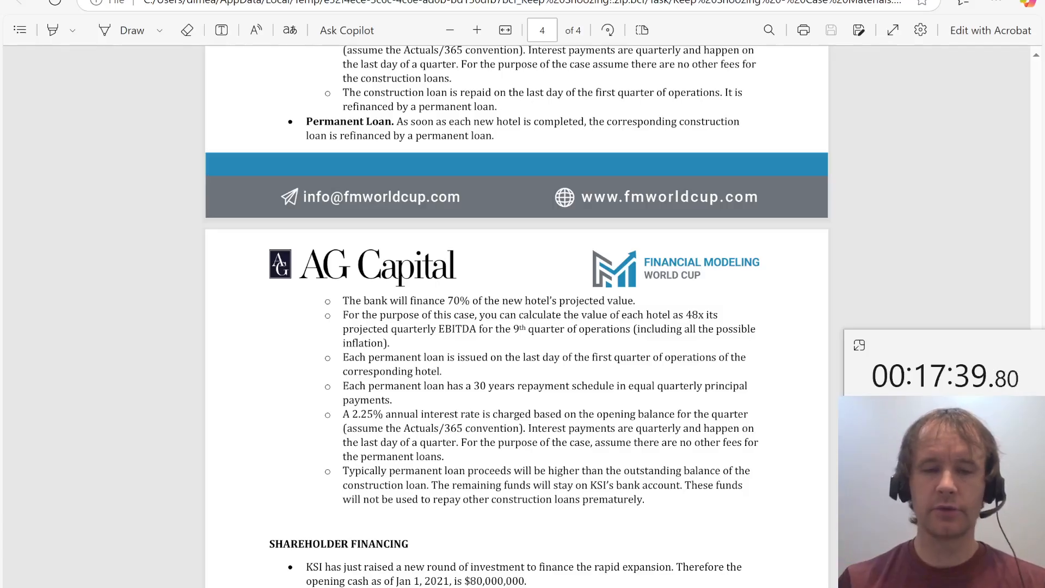
Back in the workbook, link X23 of the hotel inputs row to the permanent loan valuation quarter, =Assumptions!$H$24
key("alt+Tab")
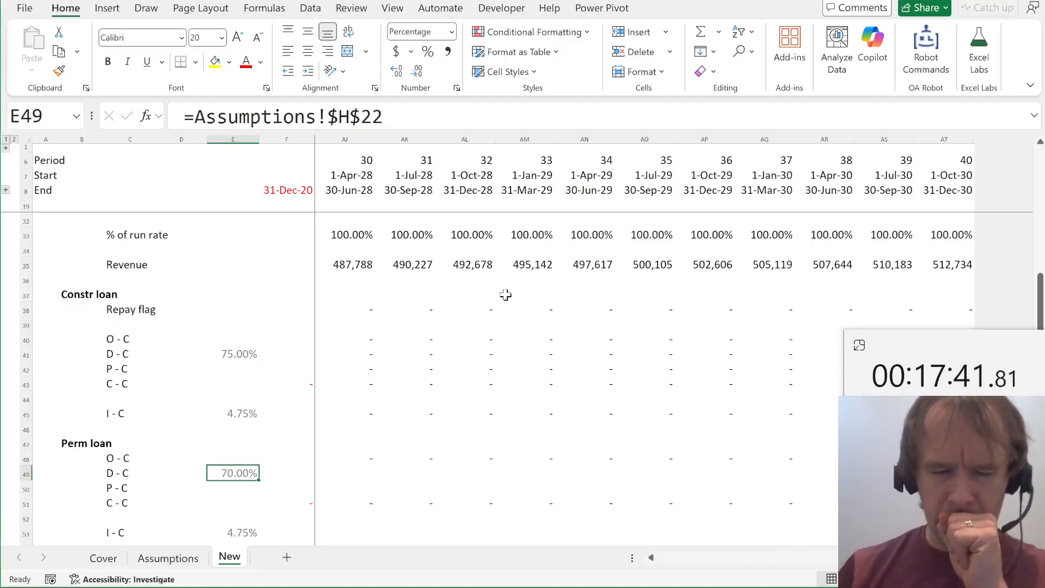
key("ctrl+Home")
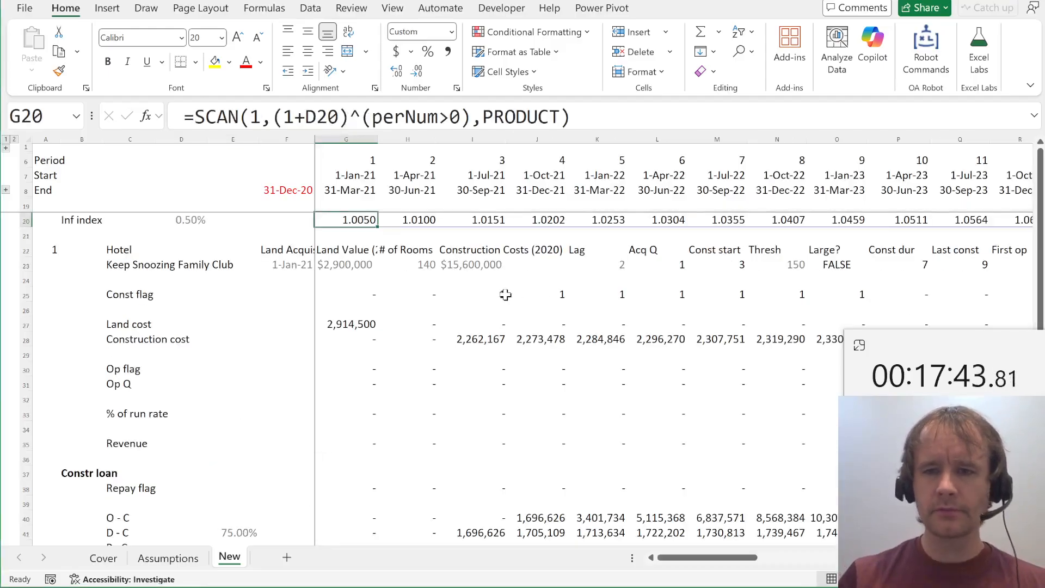
key("alt+Page_Down")
left_click(647, 251)
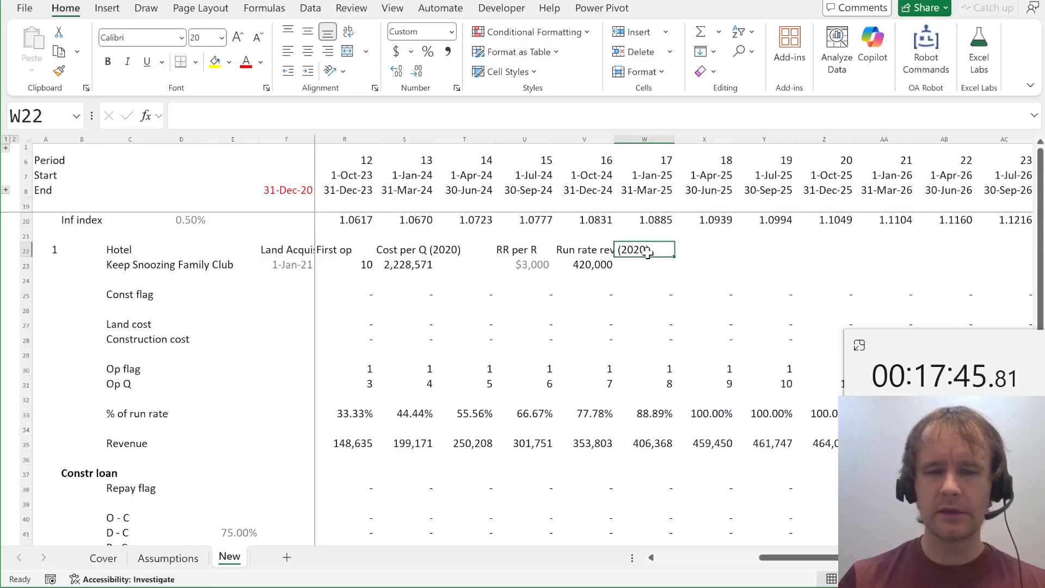
key("Right")
key("ctrl+Page_Up")
key("Down")
key("Down")
key("ctrl+c")
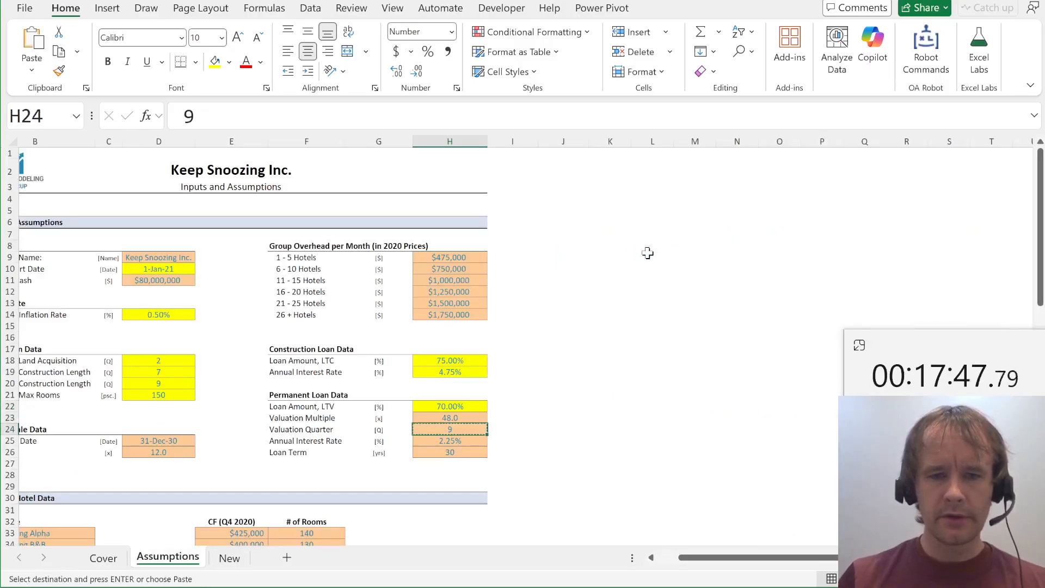
key("ctrl+Page_Down")
key("Down")
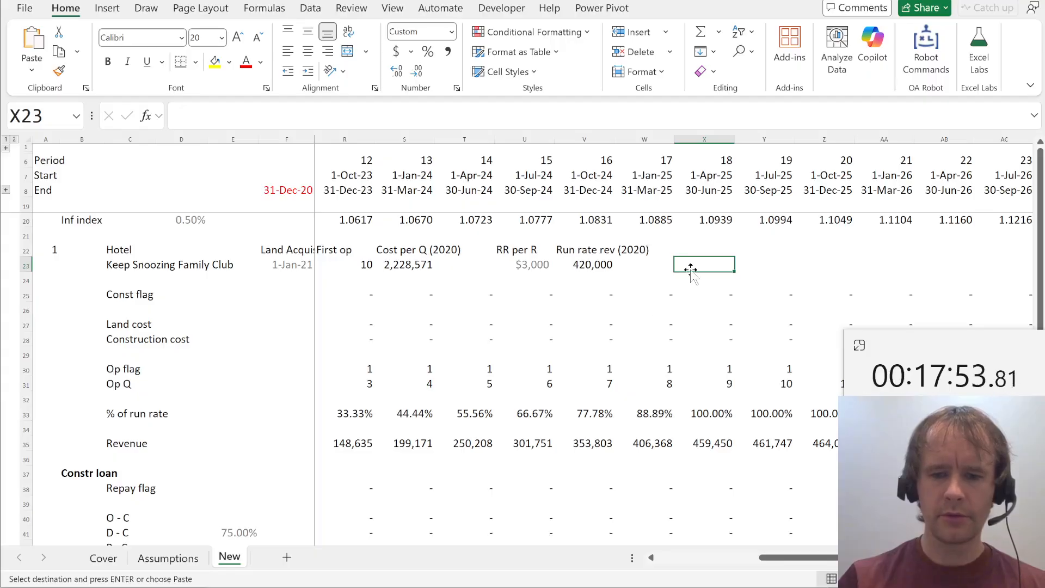
left_click(752, 262)
key("Left")
key("ctrl+shift+r")
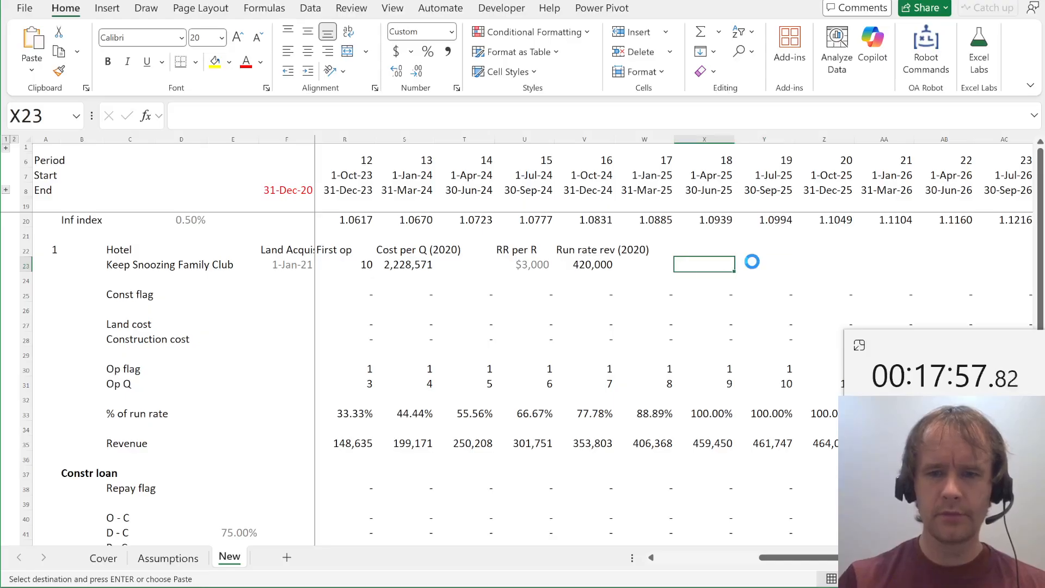
key("Return")
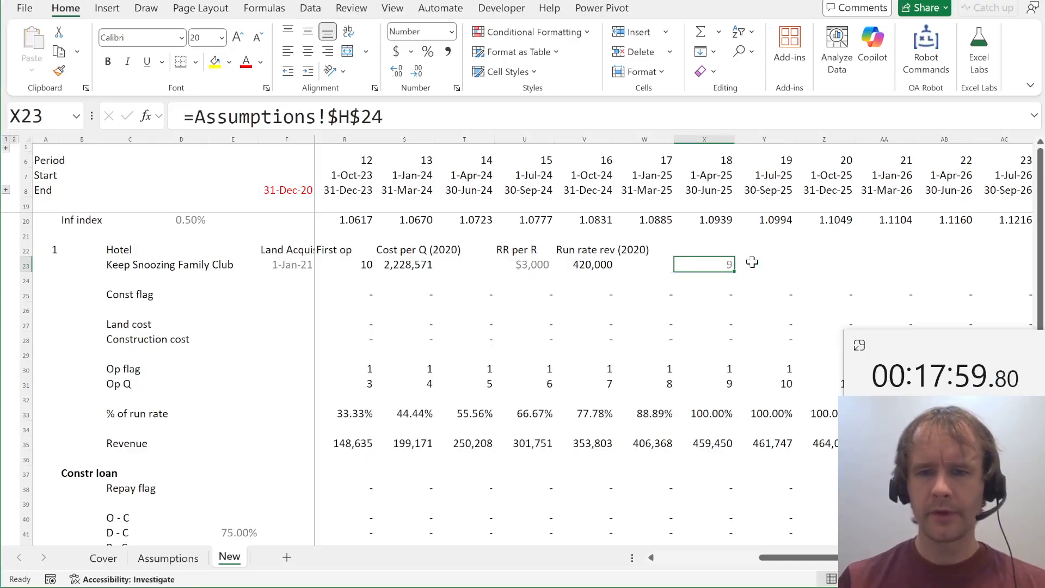
key("Up")
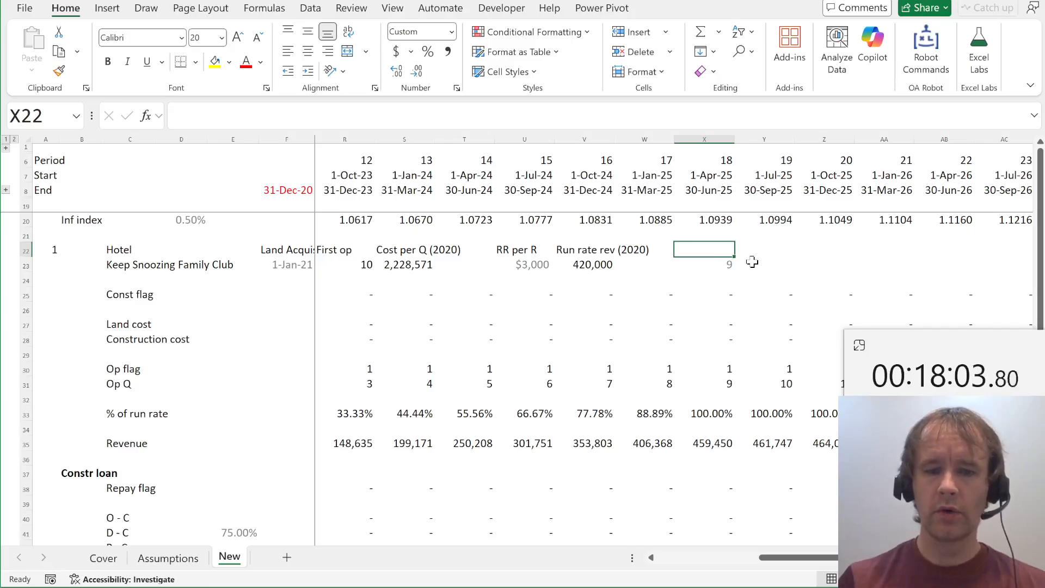
Label the valuation quarter input in X22 of the hotel header row "Val Q"
type("Val Q")
key("Tab")
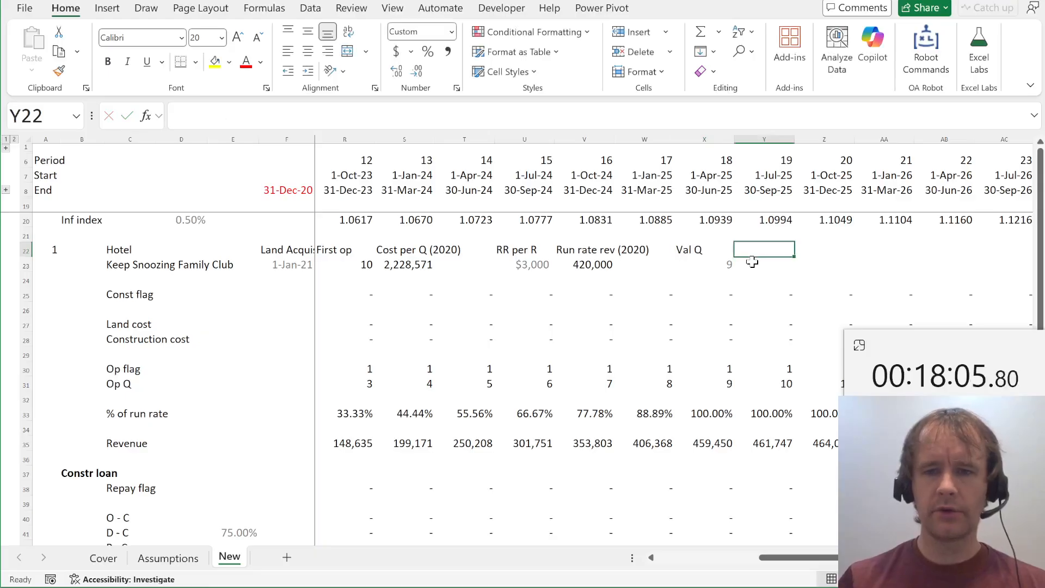
key("Down")
key("Up")
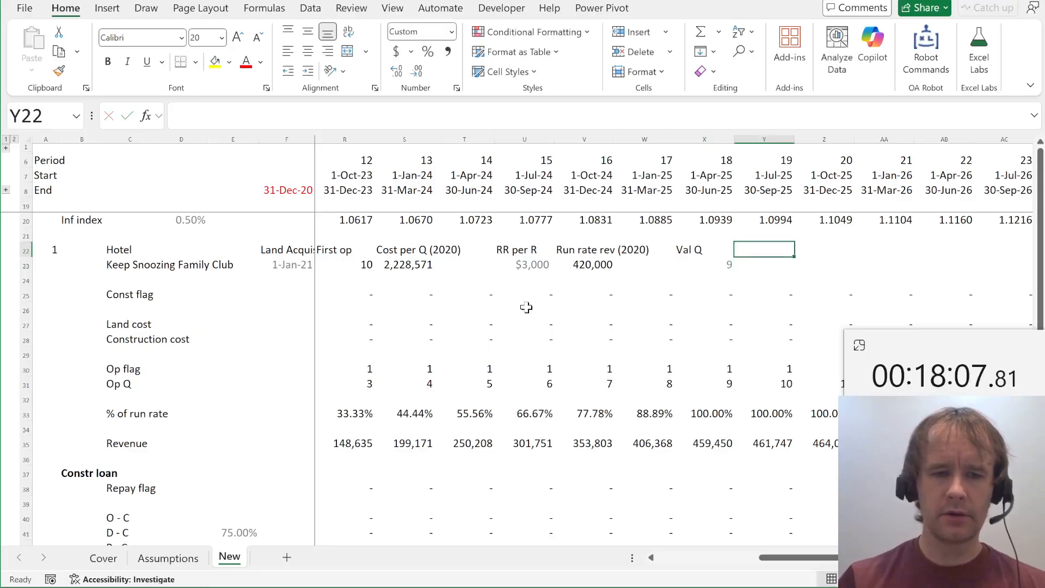
Insert a new row 36 directly below the Revenue row and label it "Value" in column C
left_click(148, 463)
key("alt")
type("ir")
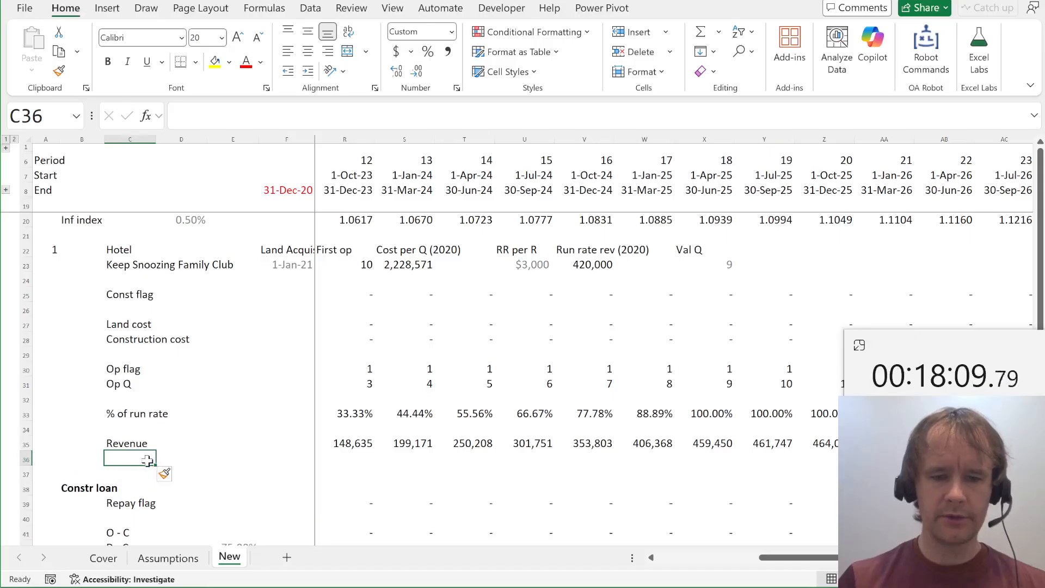
type("Valua")
key("BackSpace")
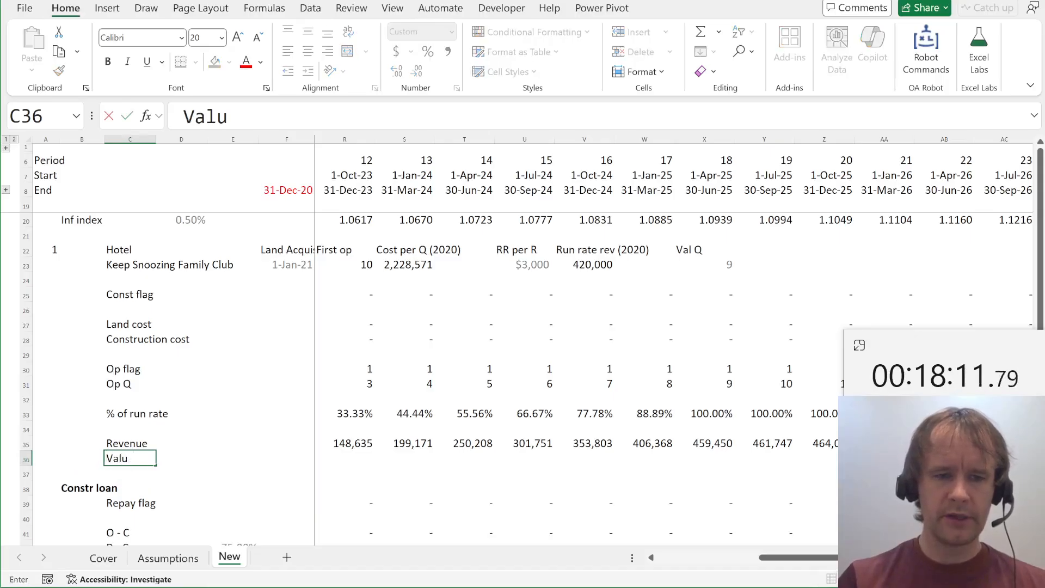
type("e")
key("Return")
key("Up")
key("Right")
key("Right")
key("Right")
key("Right")
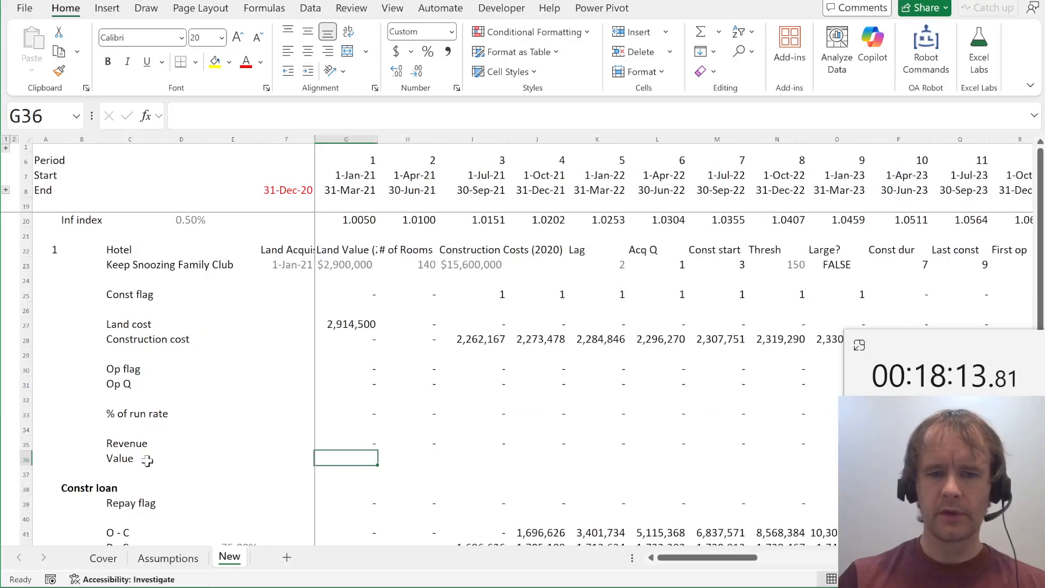
type("=")
key("Up")
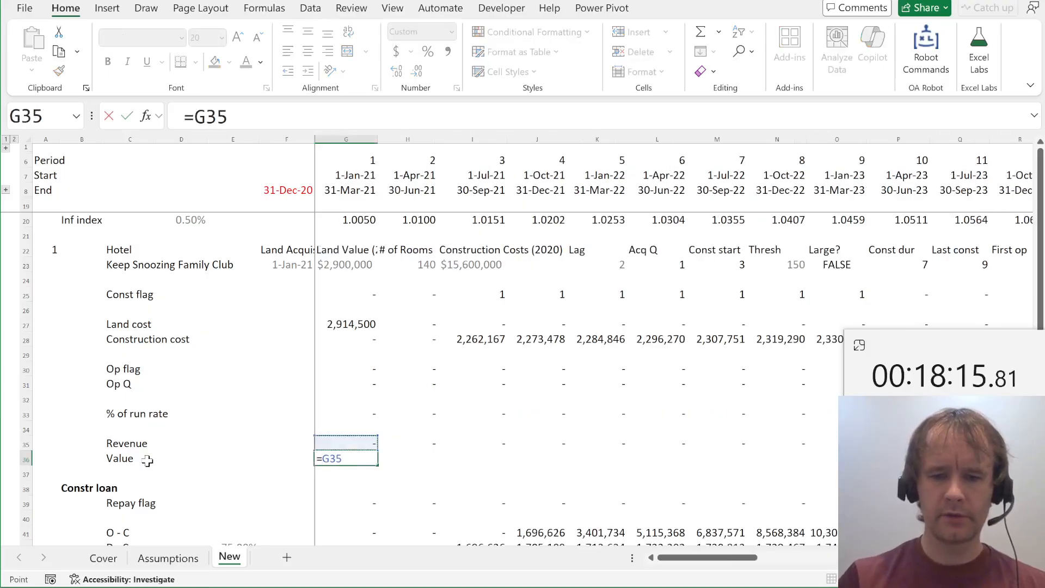
type("*")
key("Escape")
Link E36 in the Value row to the permanent loan Valuation Multiple of 48.0 in Assumptions H23
key("ctrl+Page_Up")
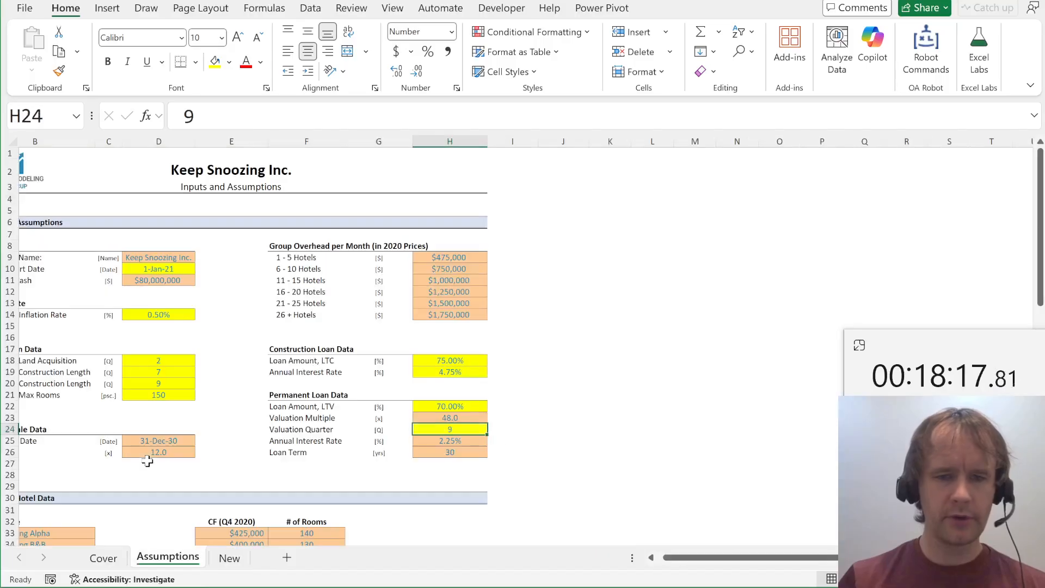
key("Up")
key("ctrl+c")
key("ctrl+Page_Down")
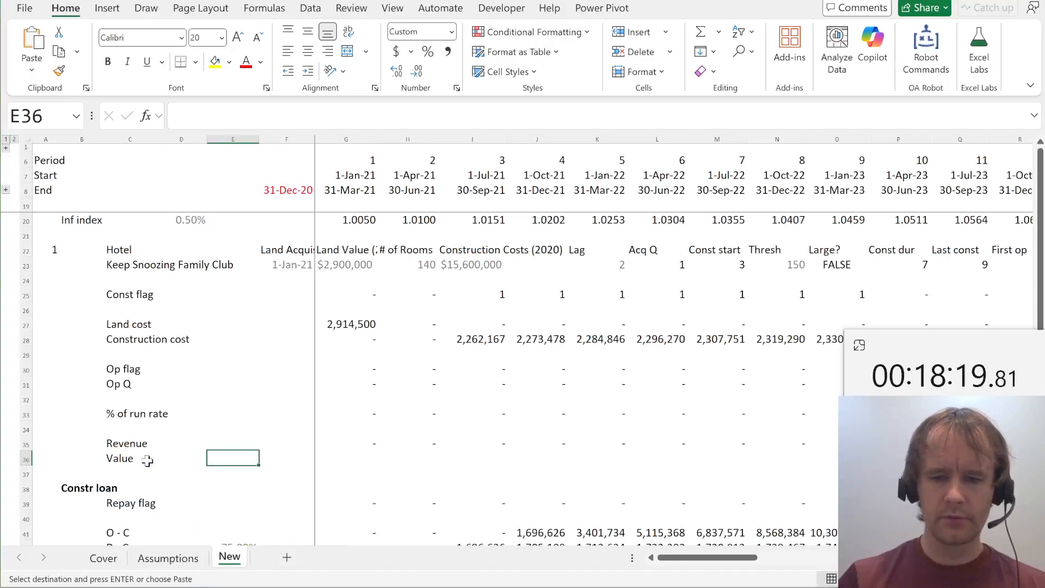
key("ctrl+shift+p")
type("pa")
key("Return")
Calculate the hotel value in G36 as revenue times the multiple, =G35*$E36, and fill it across all periods to AT36
key("Right")
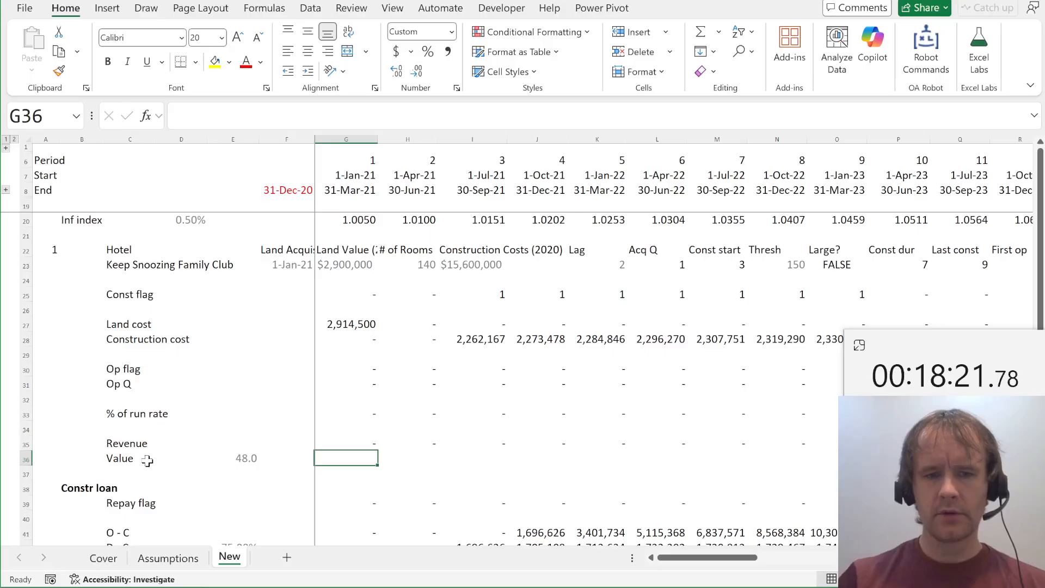
type("=")
key("Up")
type("*")
key("Left")
key("Left")
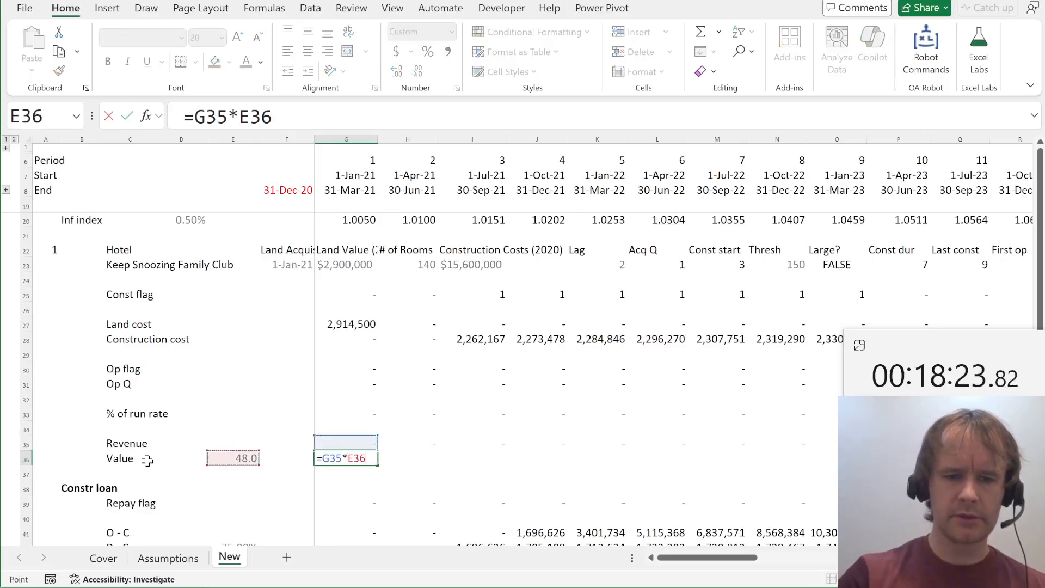
key("F4")
key("F4")
key("F4")
key("Return")
key("Up")
key("ctrl+shift+Right")
key("ctrl+r")
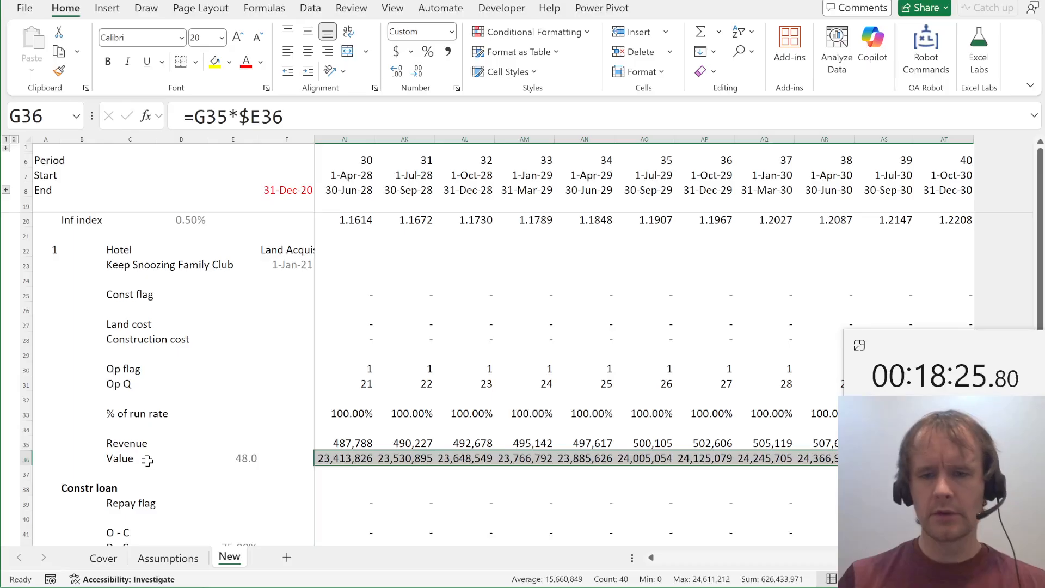
Add the header "Val at refi" in Y22 of the hotel inputs and start an index formula beneath it
key("shift+BackSpace")
key("alt+Page_Down")
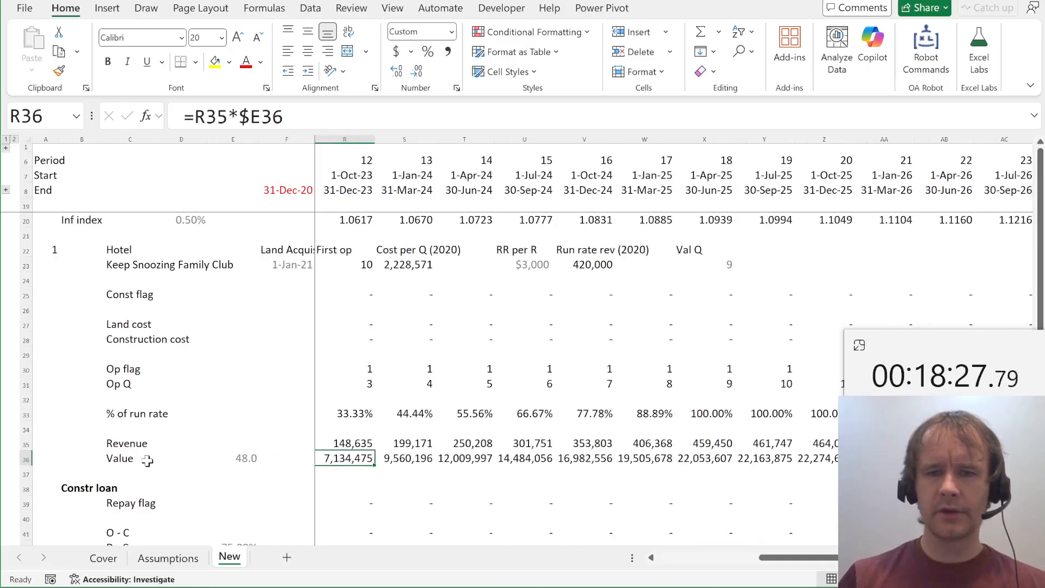
left_click(760, 251)
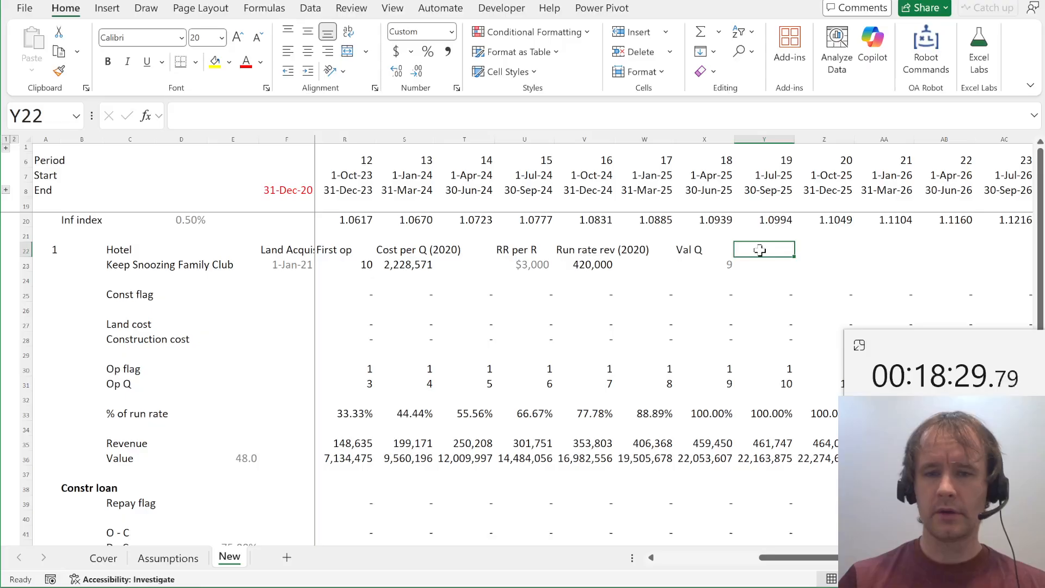
type("Val")
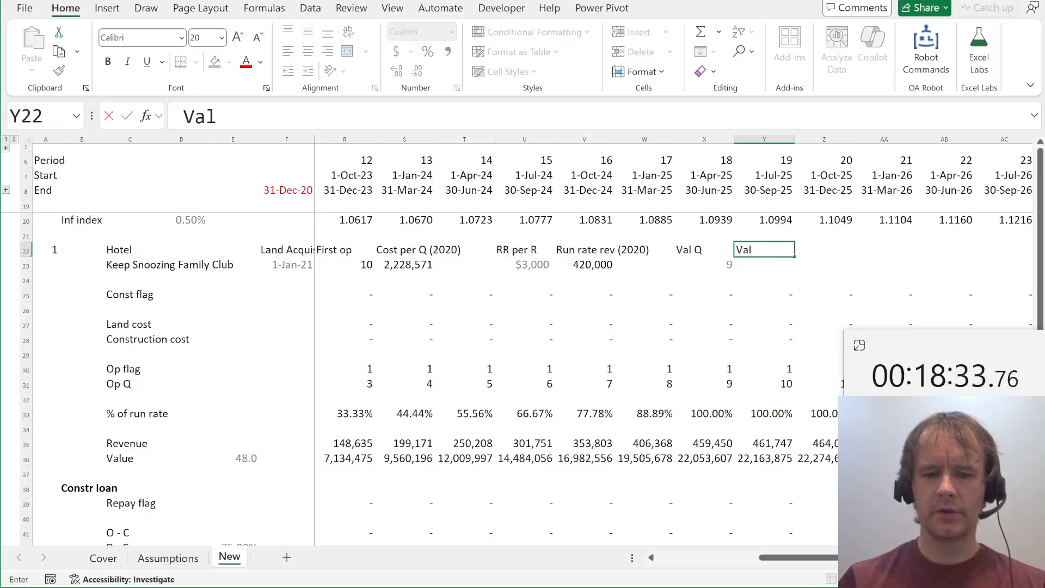
type(" at refi")
key("Return")
type("=ind")
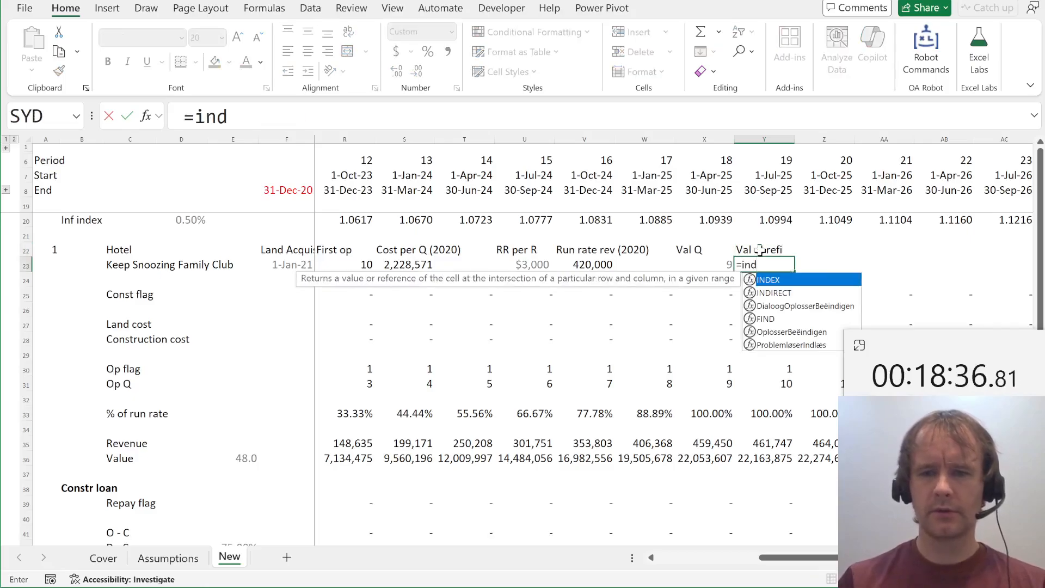
key("Escape")
Rename the header in X22 to "Val offset"
key("Left")
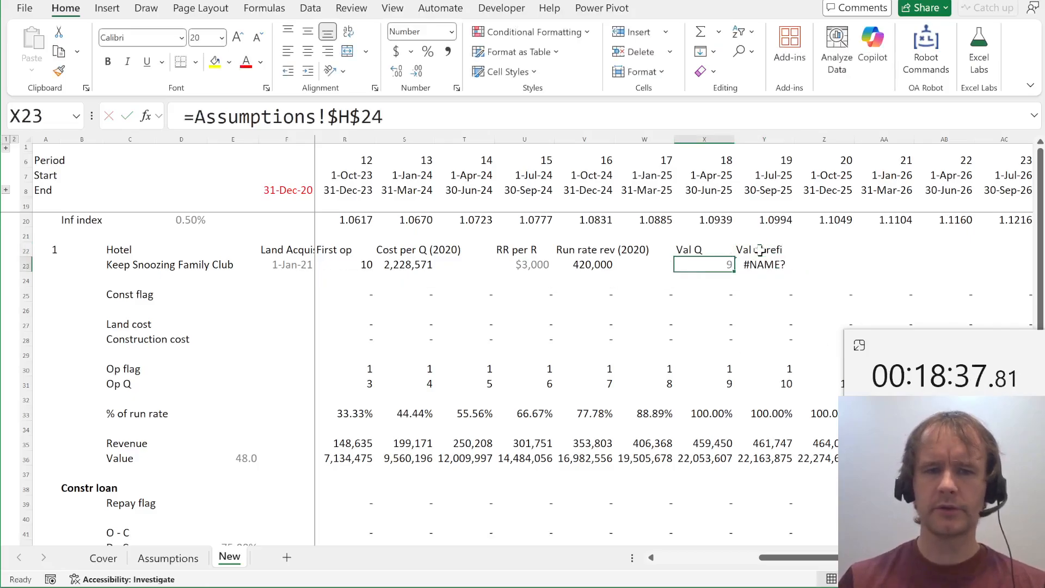
key("Up")
key("F2")
key("BackSpace")
key("BackSpace")
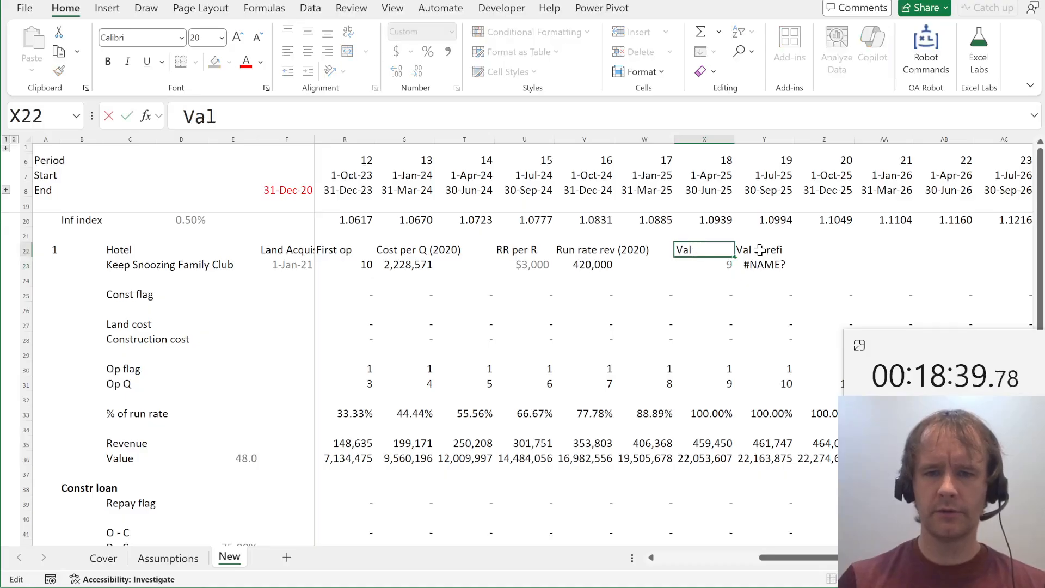
type("offset")
key("Tab")
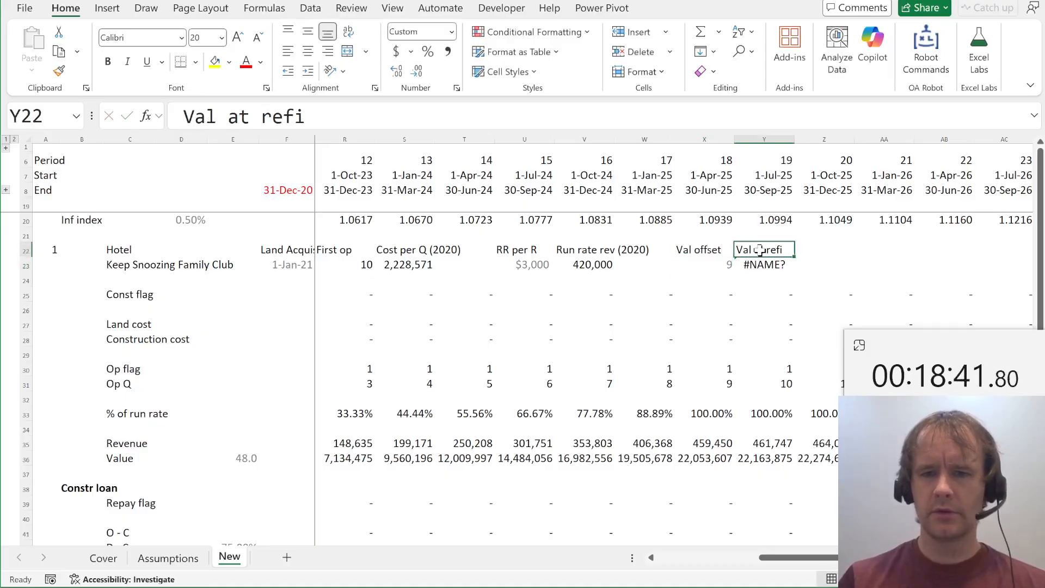
Copy the Val at refi header and the cell beneath it one column over to Z22:Z23, and relabel Y22 "Val Q"
key("shift+Down")
key("ctrl+c")
key("Right")
key("ctrl+v")
key("Left")
type("Val Q")
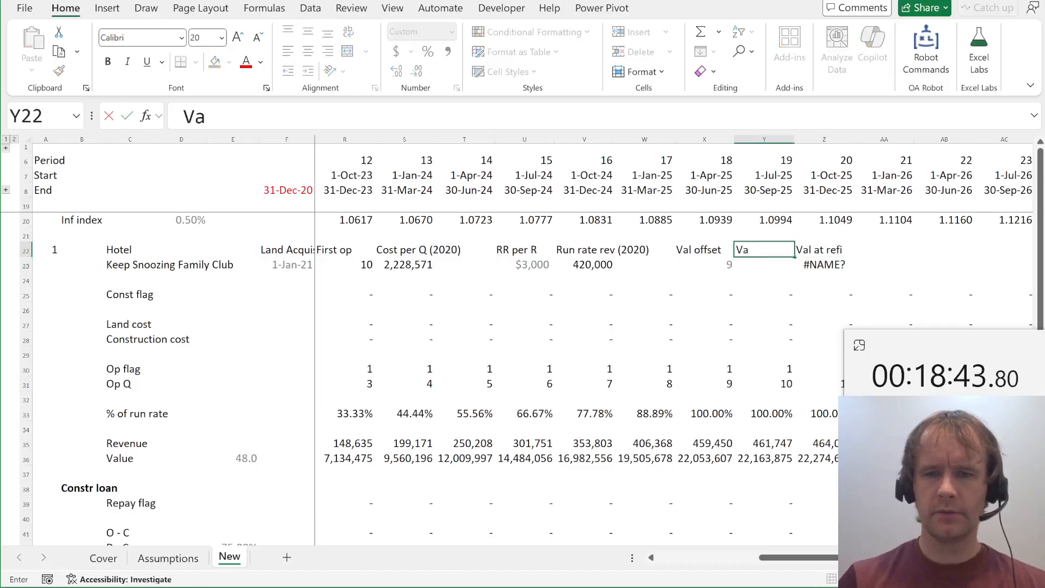
key("Return")
Calculate the valuation quarter in Y23 as first operating quarter plus valuation offset minus one, =R23+X23-1
type("==")
key("Left")
key("Left")
key("Left")
key("Left")
key("Left")
key("Left")
key("Left")
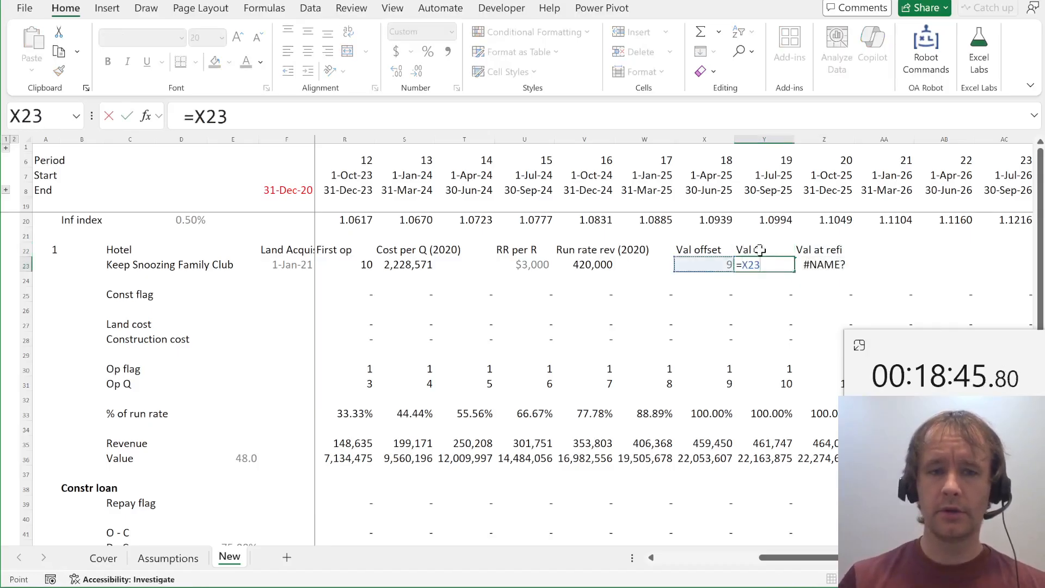
key("Left")
key("Right")
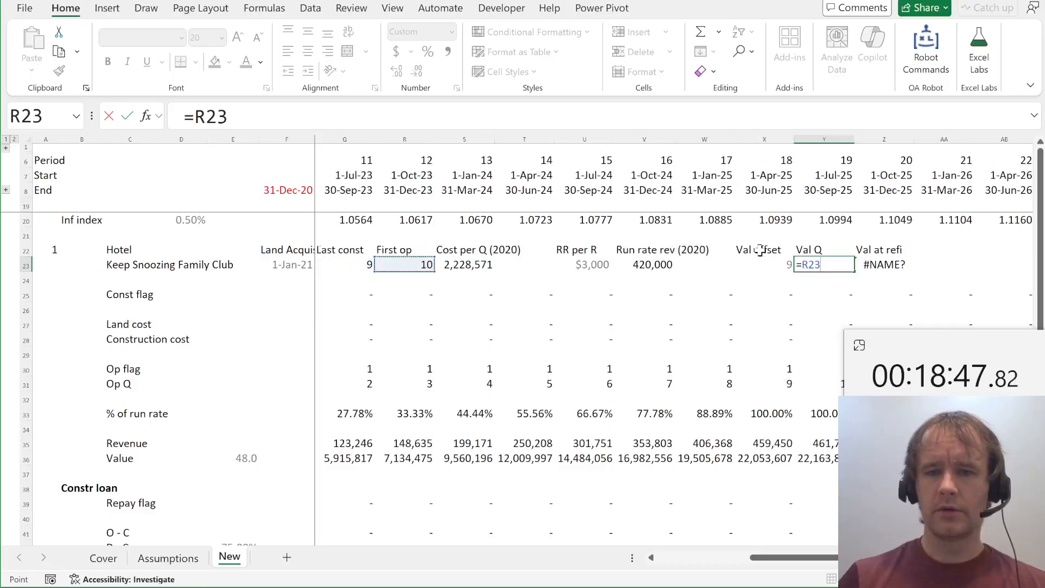
type("+")
key("Left")
type("-1")
key("Return")
Look up the value at refinancing in Z23 with INDEX over the Value row G36:AT36, using the valuation quarter in Y23
key("Up")
key("Right")
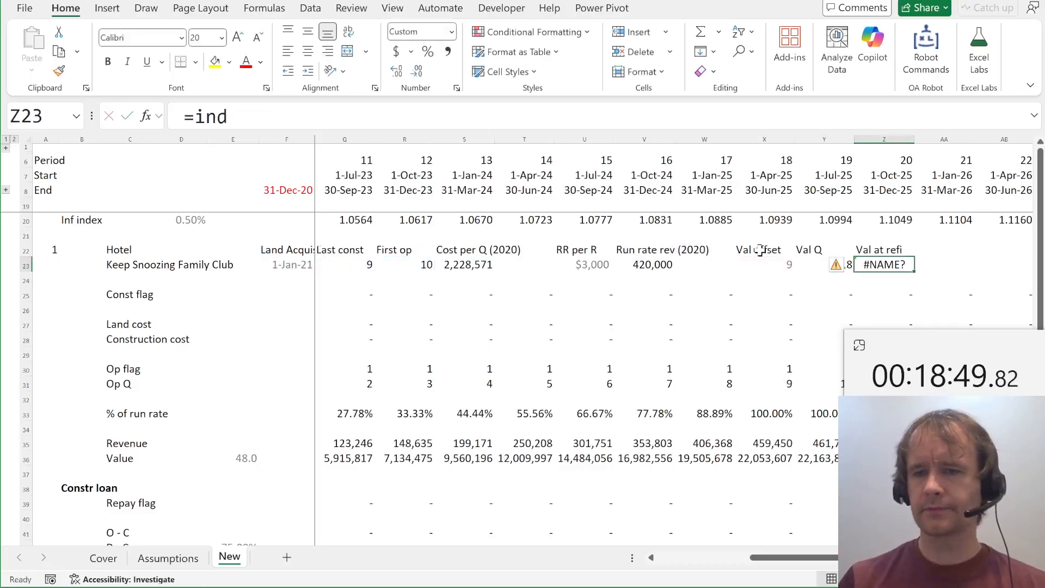
type("=ind")
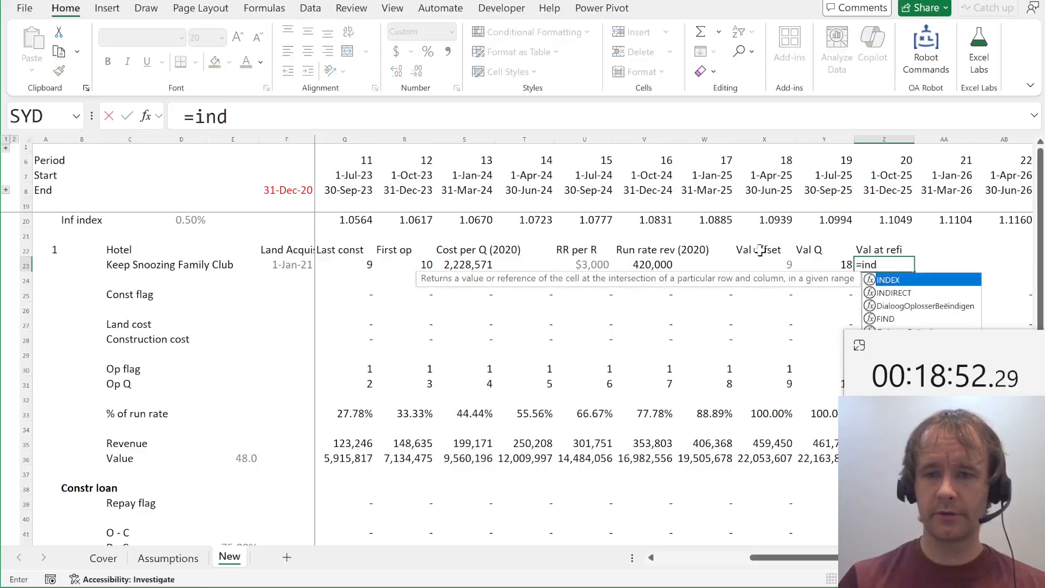
key("Tab")
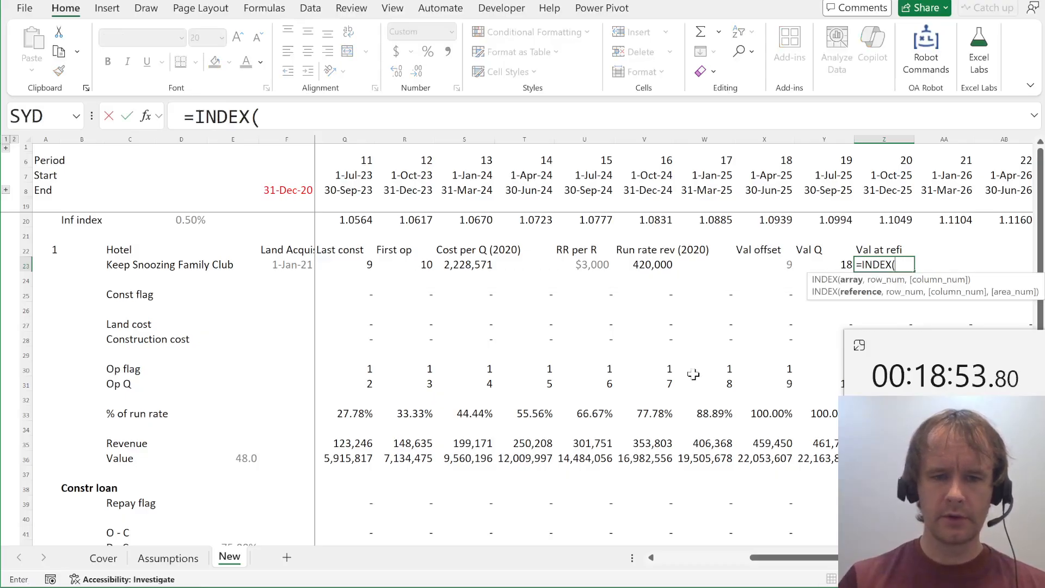
left_click(666, 459)
key("ctrl+Left")
key("ctrl+shift+Right")
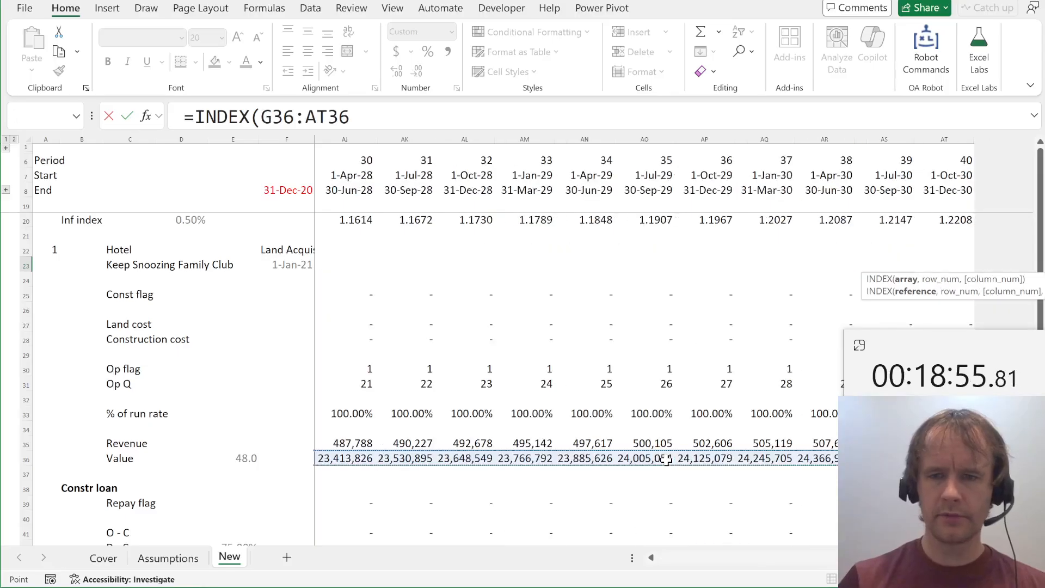
type(",")
key("Left")
key("Return")
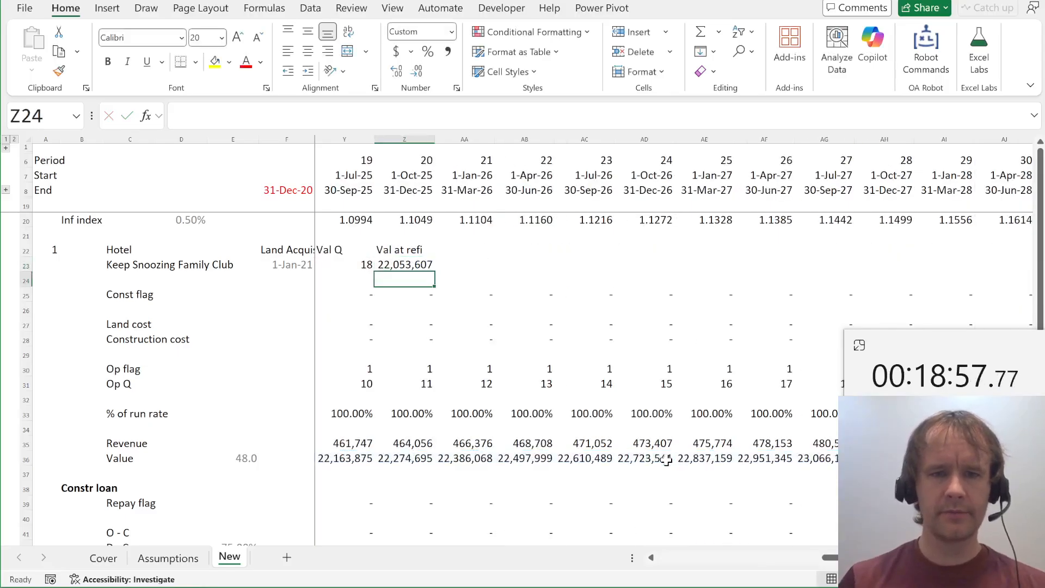
Add the header "Loan amount" in AA22 of the hotel inputs
key("Up")
key("Right")
key("Up")
type("Loan")
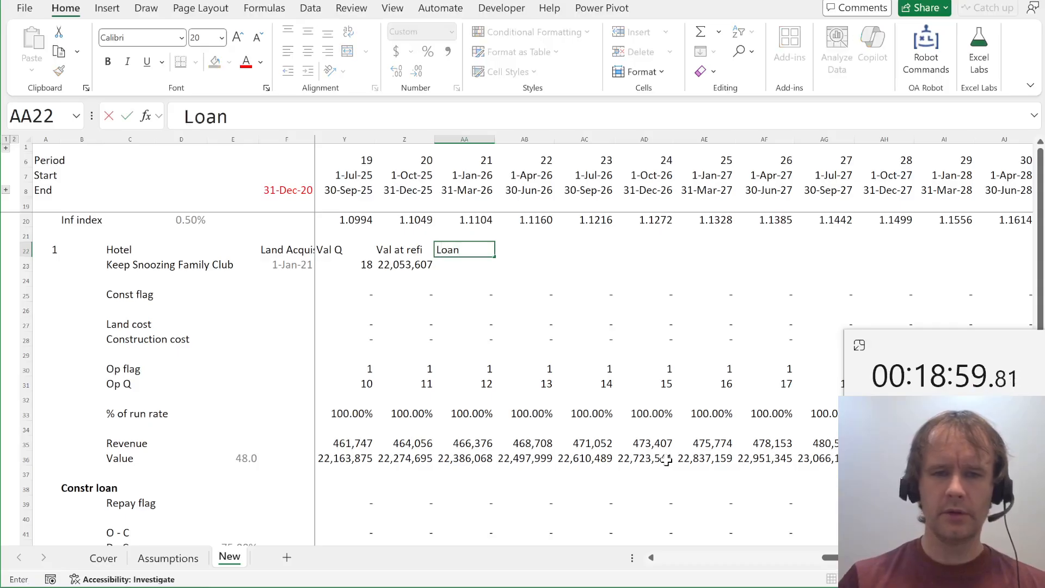
type(" amo")
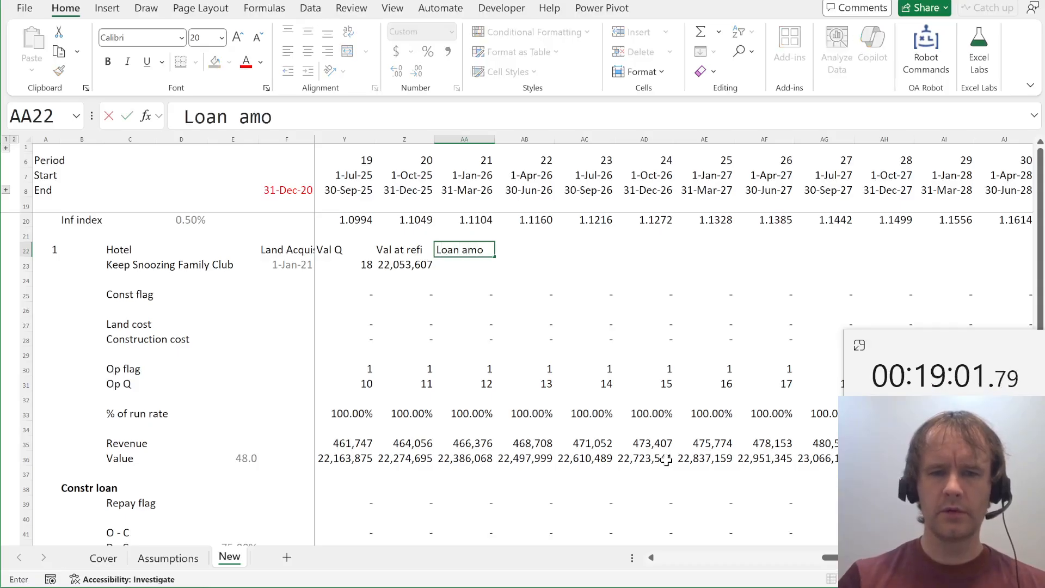
type("unt")
key("Return")
Calculate the permanent loan amount in AA23 as value at refinancing times the 70.00% loan-to-value rate, =Z23*E50
type("=")
key("Left")
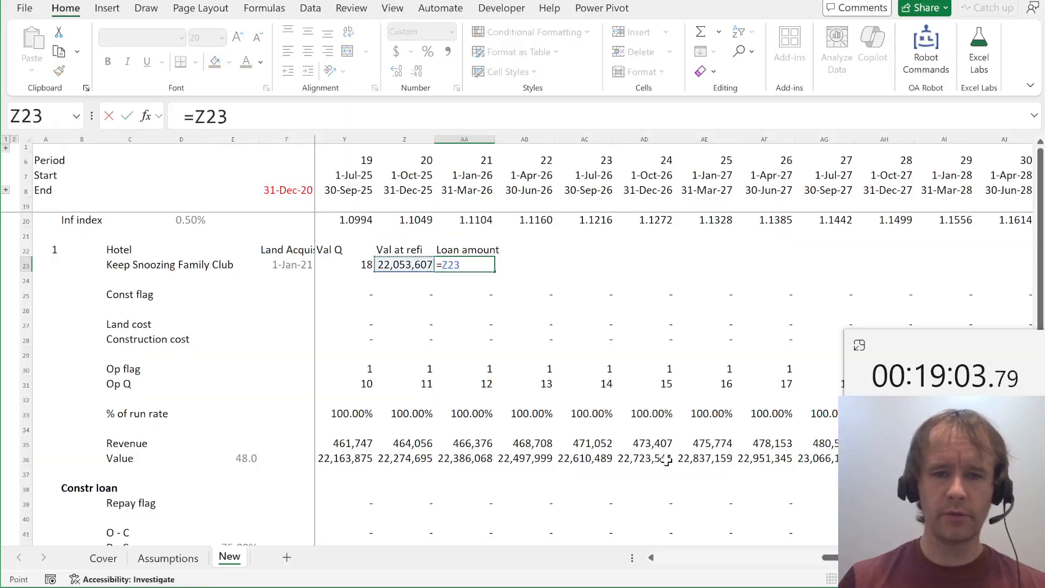
type("*")
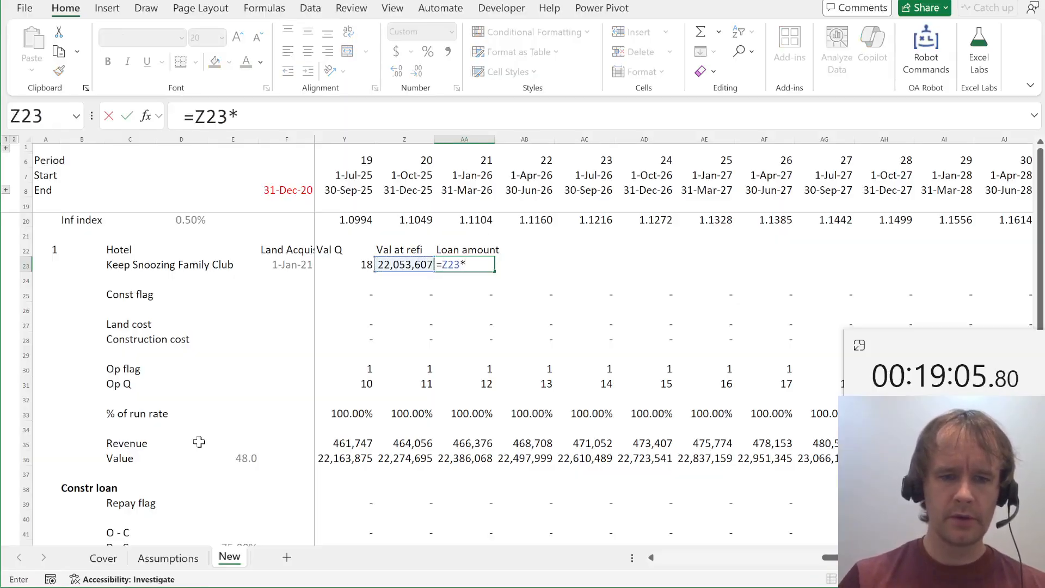
scroll(201, 438, "down", 6)
key("Escape")
key("Down")
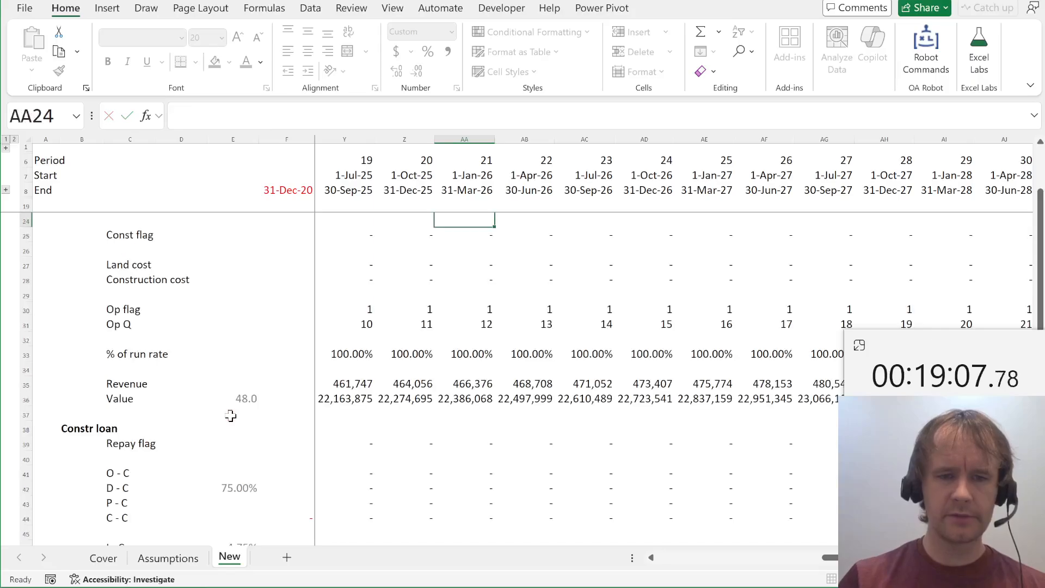
key("Up")
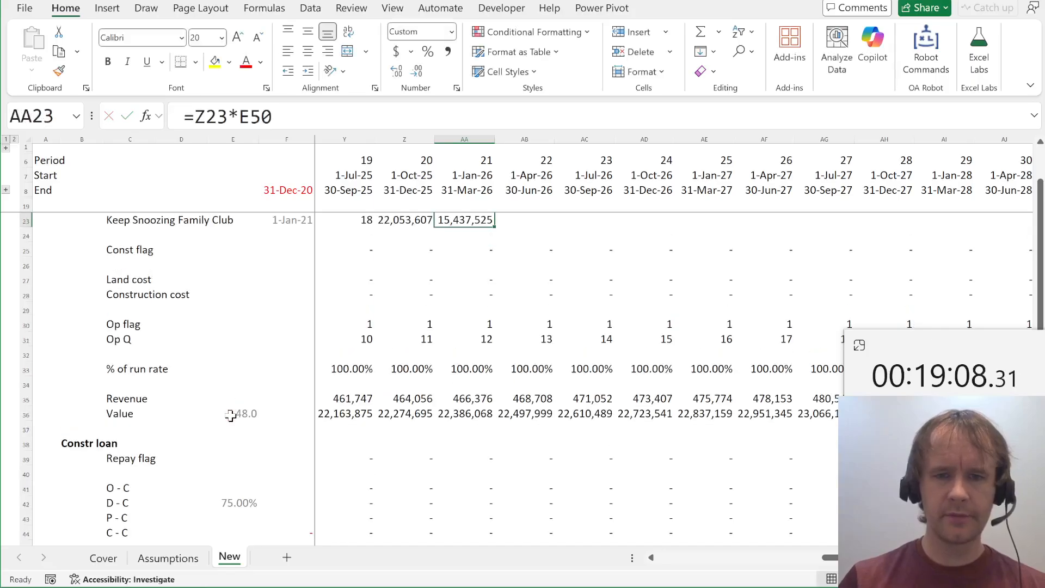
Enter the permanent loan drawdown formula in G50 to draw the loan amount when the repay flag is on, =IF(G39,$AA23,0)
left_click(276, 497)
key("Right")
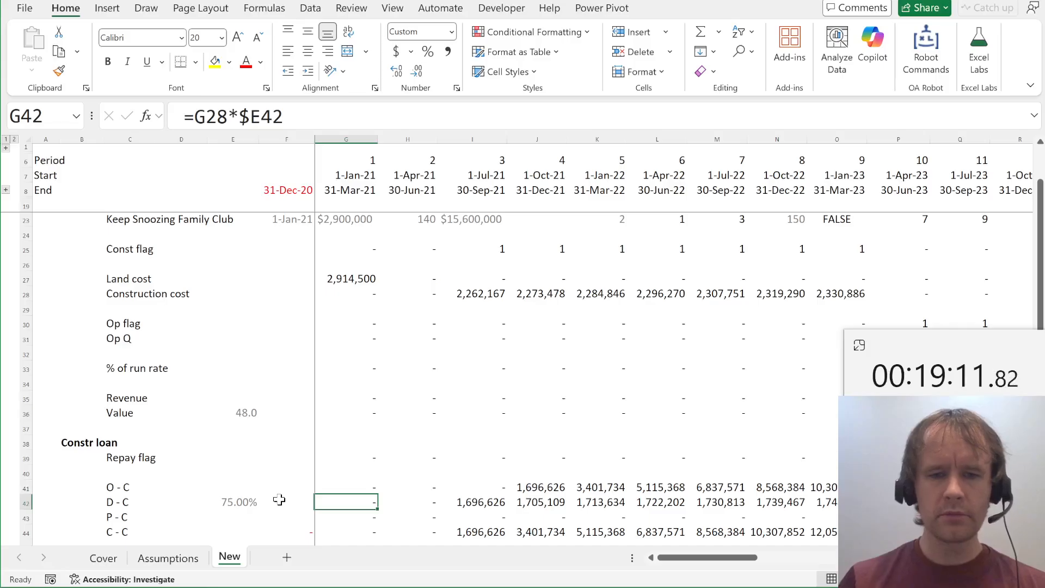
key("Page_Down")
key("Up")
key("Up")
key("Up")
key("Up")
key("Up")
key("Up")
key("Up")
key("Up")
key("Up")
key("Up")
key("Up")
key("Up")
key("Up")
key("Up")
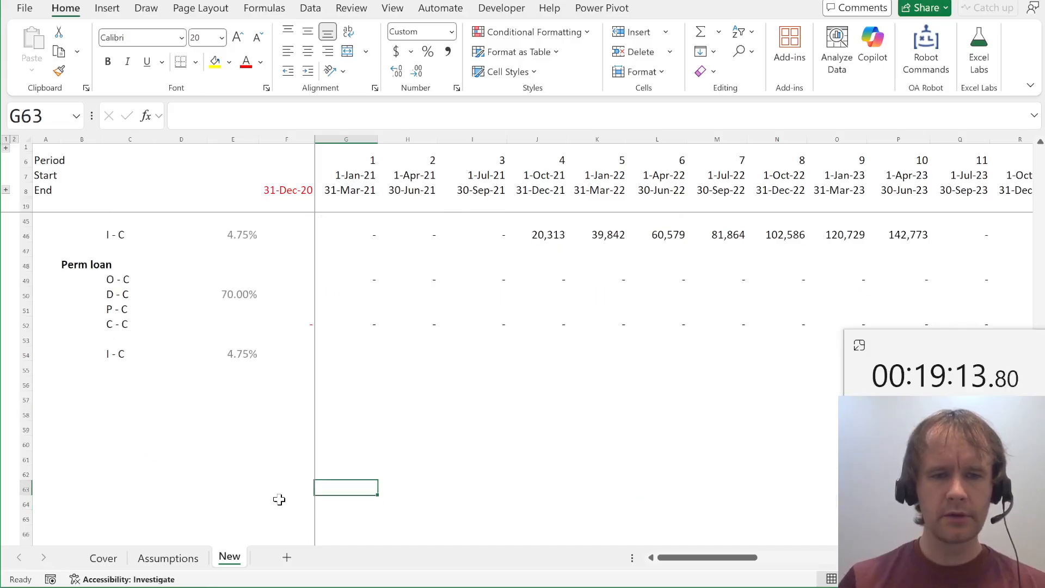
type("=if")
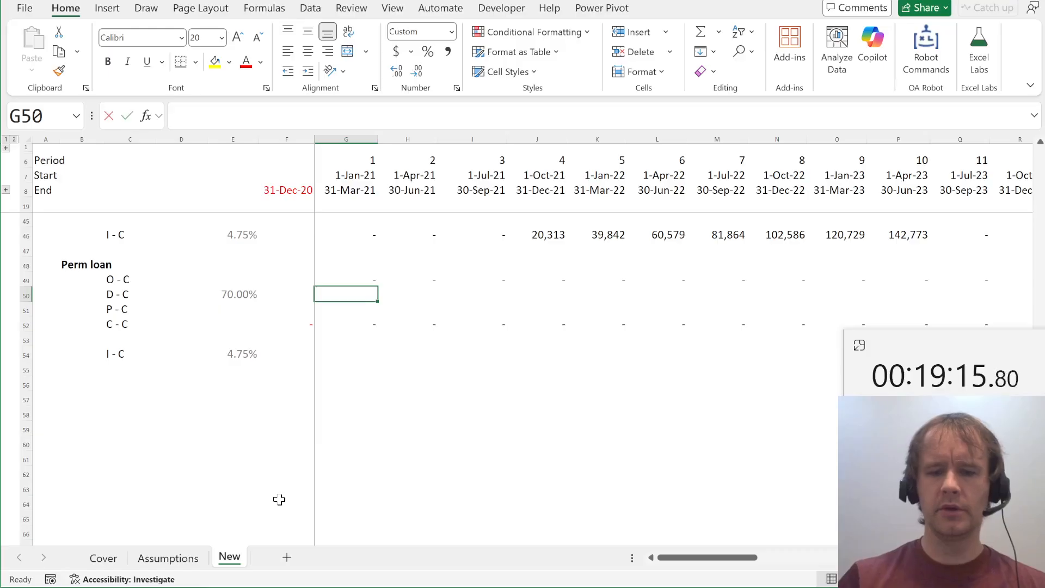
key("Tab")
key("Up")
key("Up")
key("Up")
key("Up")
key("Up")
key("Up")
key("Up")
key("Up")
key("Up")
key("Up")
key("Up")
key("Up")
key("Up")
key("Up")
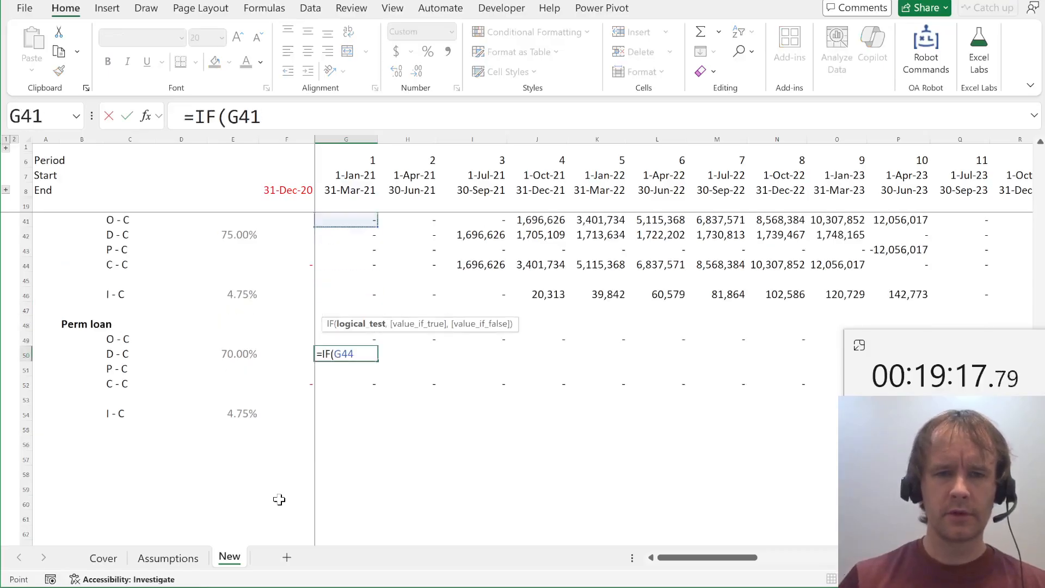
key("Down")
key("Down")
key("Down")
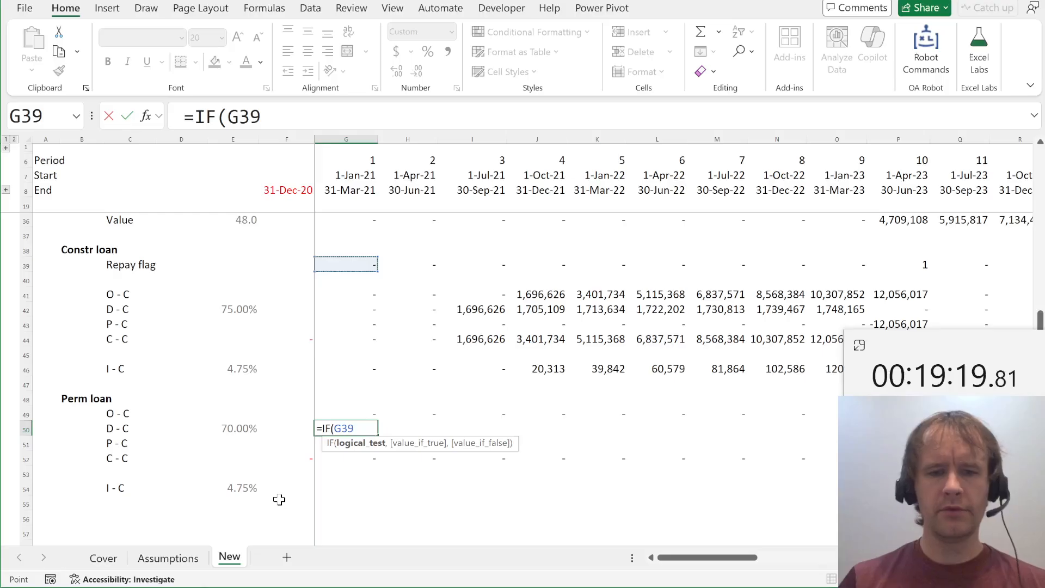
type(",")
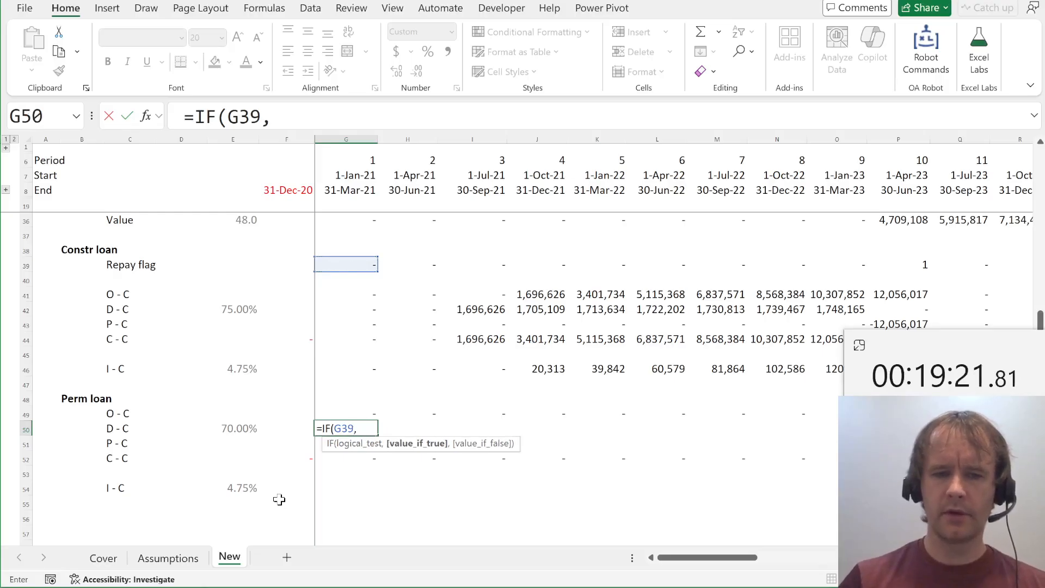
key("ctrl+Home")
key("ctrl+Right")
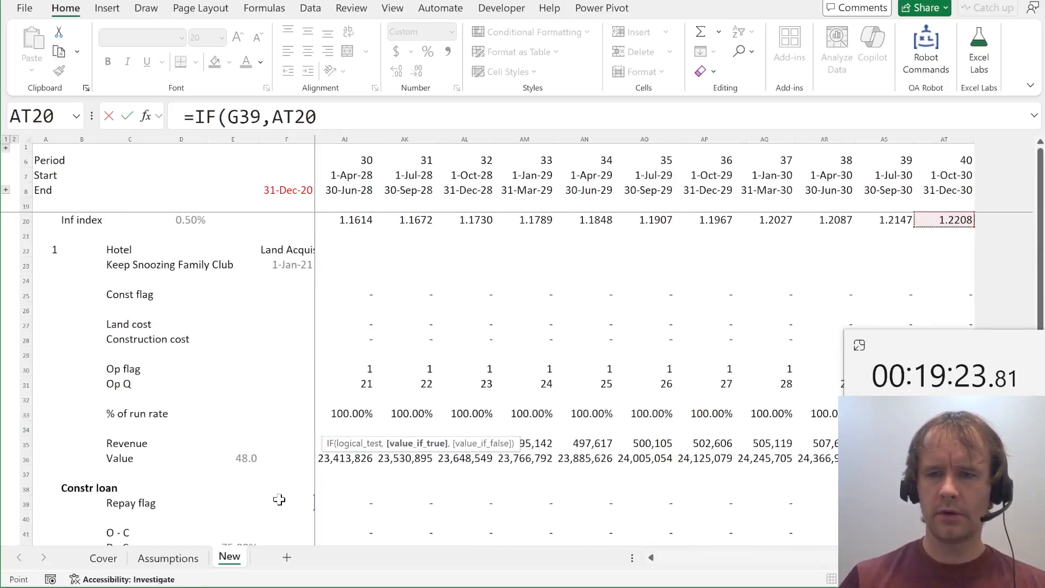
key("Down")
key("Down")
key("Down")
key("ctrl+Left")
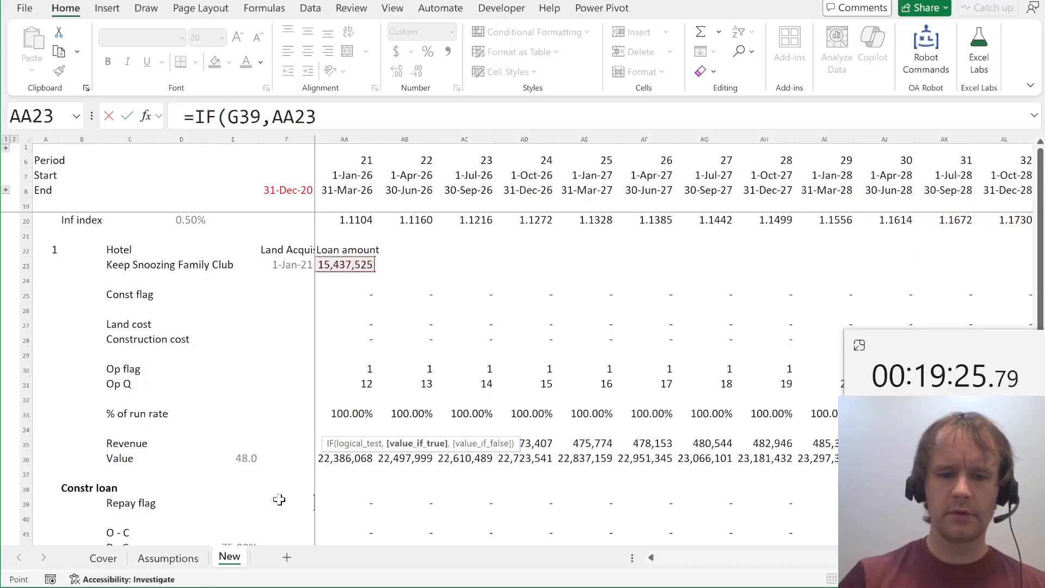
key("F4")
key("F4")
key("F4")
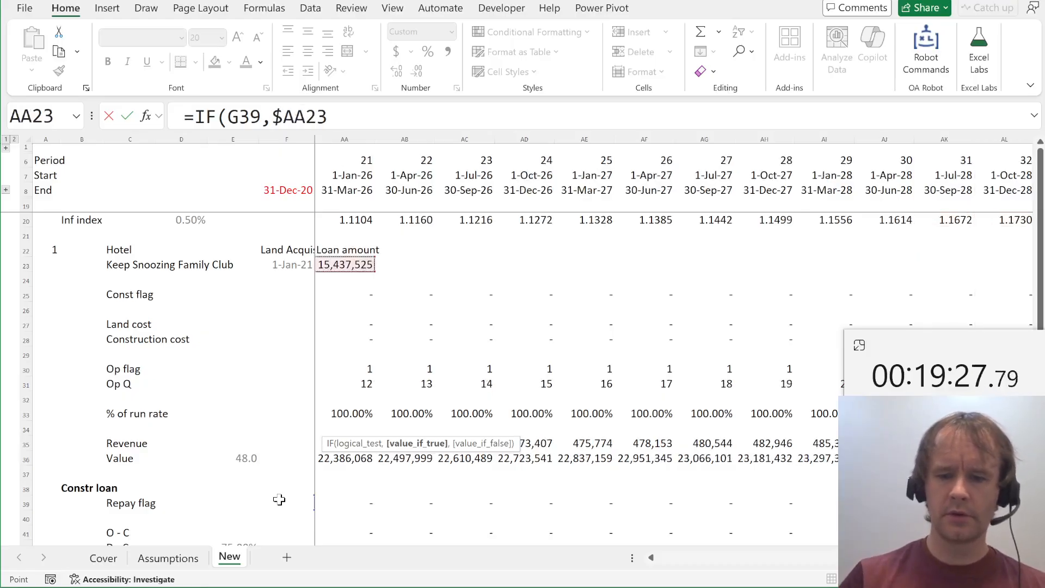
type(",0)")
key("ctrl+Return")
Fill the permanent loan drawdown formula across row 50 to AT50 and check the period 10 drawdown against the construction loan repayment
key("ctrl+shift+Right")
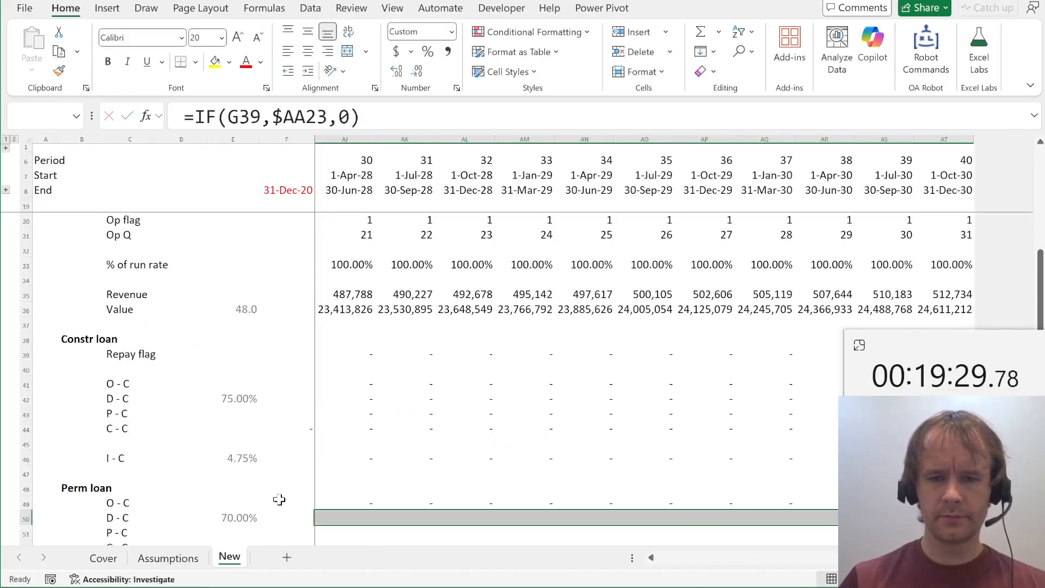
key("ctrl+r")
key("ctrl+BackSpace")
key("alt+Page_Down")
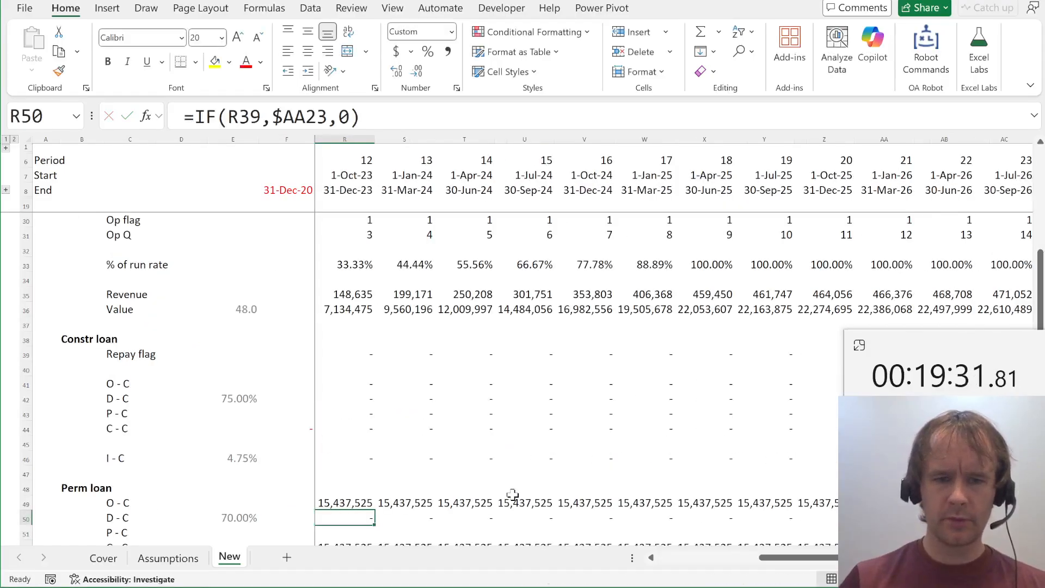
scroll(513, 495, "left", 4)
left_click(488, 416)
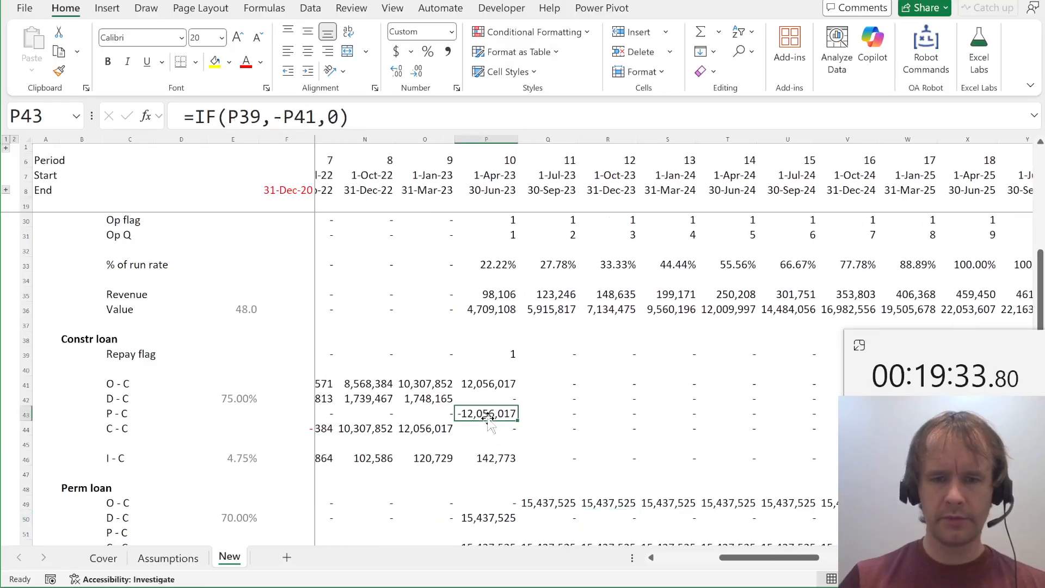
left_click(490, 517)
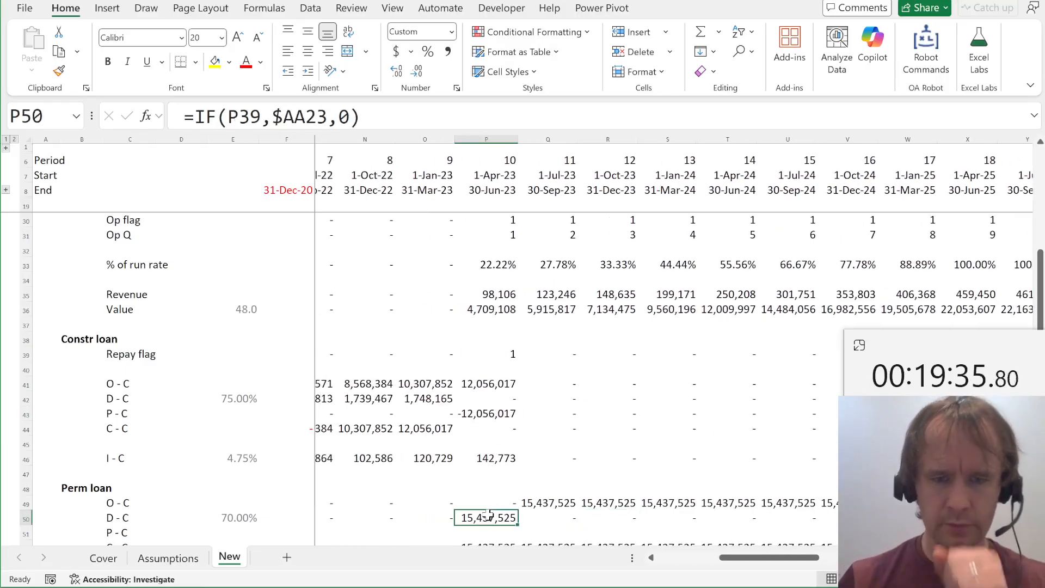
scroll(490, 515, "down", 2)
Switch to the case PDF and read the permanent loan's principal repayment and interest terms
key("Down")
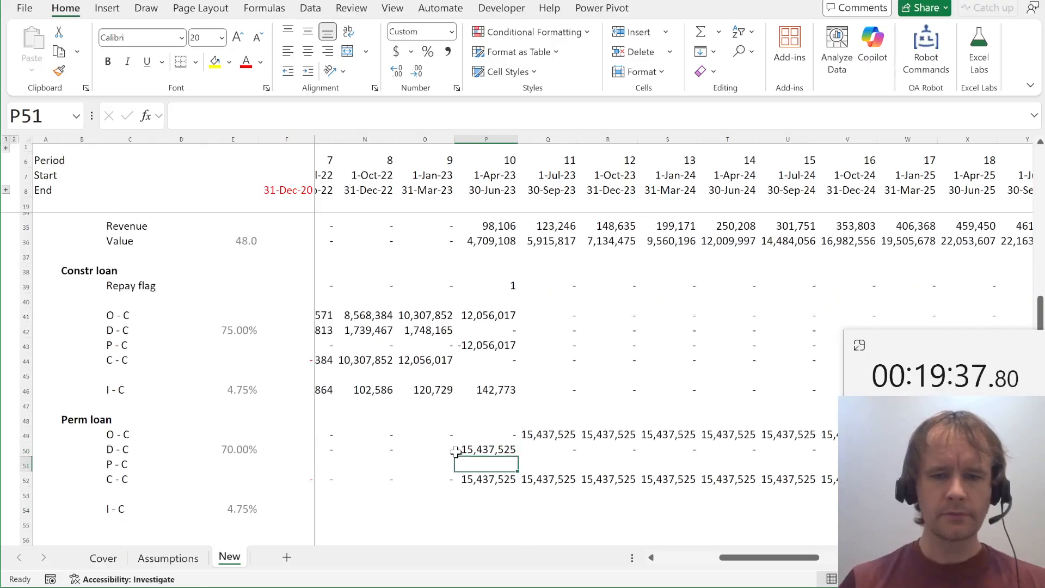
key("ctrl+Left")
key("Right")
key("Right")
key("Right")
key("Right")
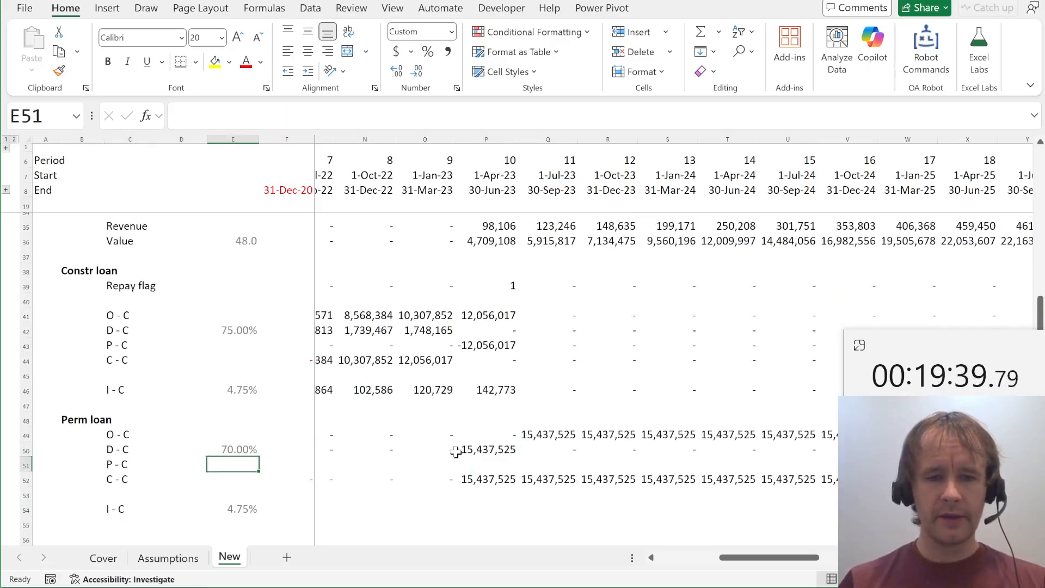
key("alt+Tab")
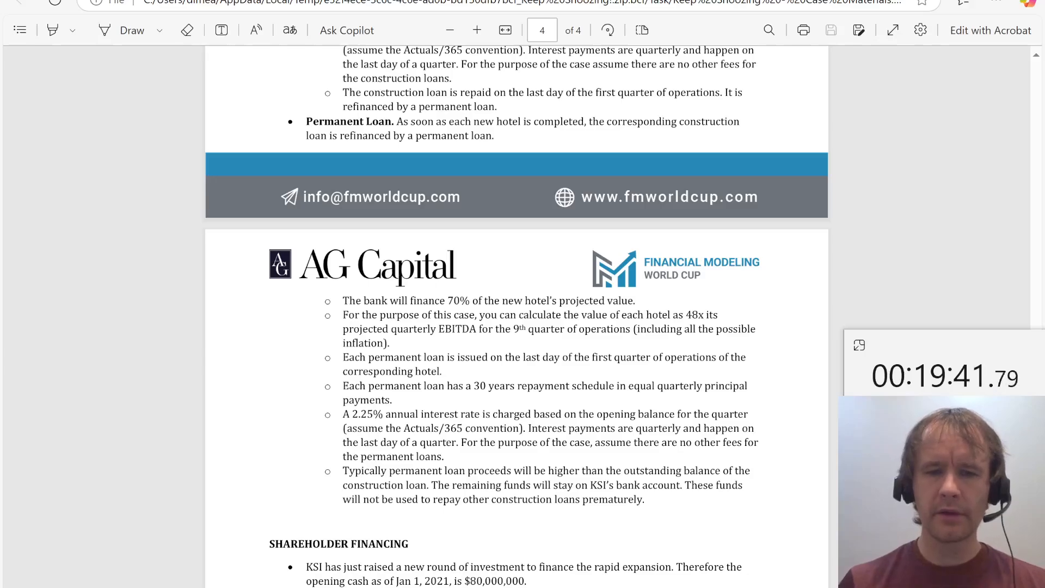
left_click_drag(394, 386, 427, 415)
key("Escape")
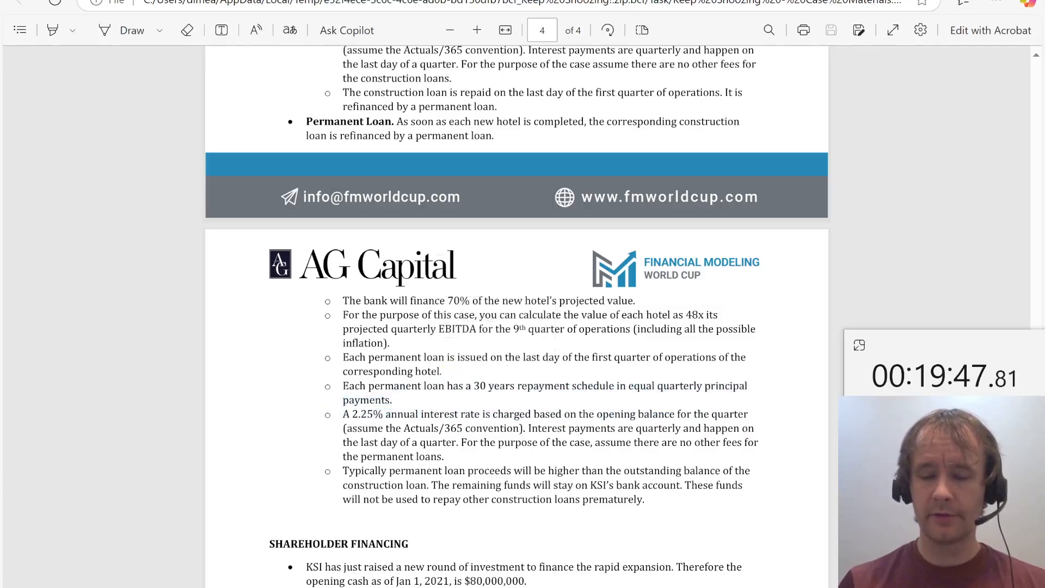
double_click(726, 387)
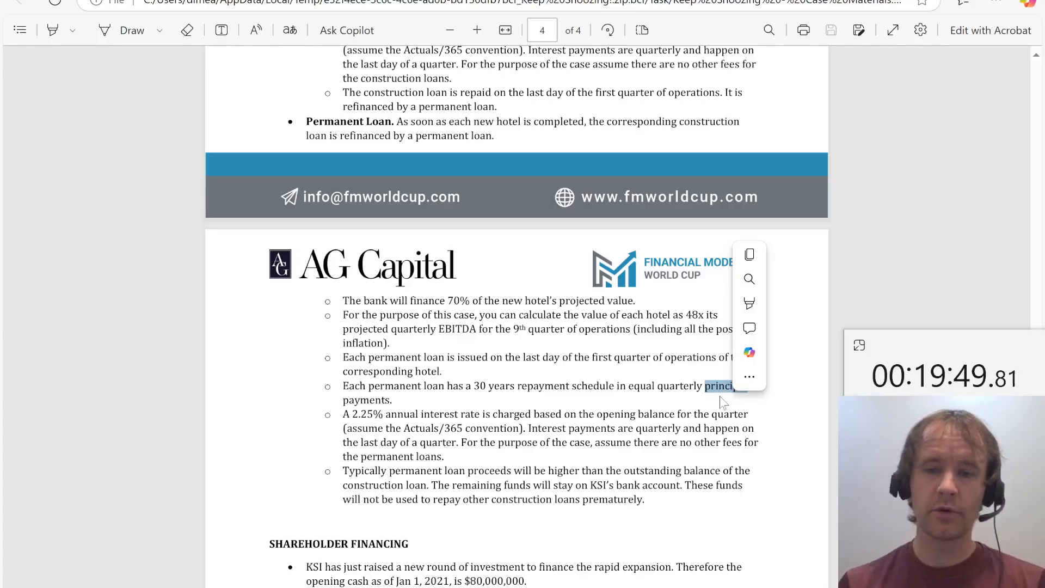
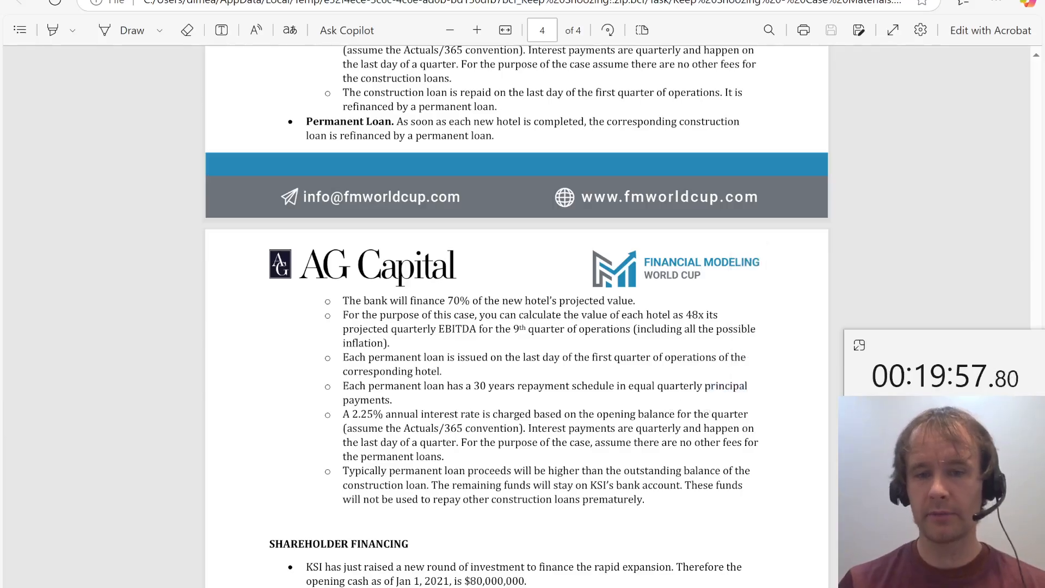
Switch back to Excel and link the Loan Term of 30 from Assumptions H26 into E51 with Paste Assumption Link
key("alt+Tab")
key("Left")
key("Left")
key("ctrl+Page_Up")
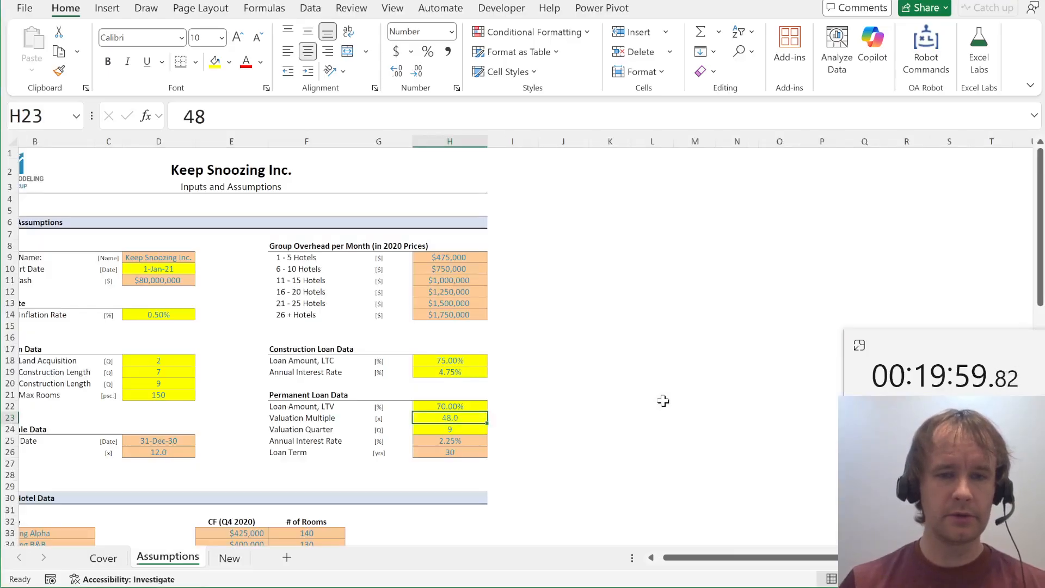
key("Down")
key("Down")
key("Down")
key("ctrl+c")
key("ctrl+Page_Down")
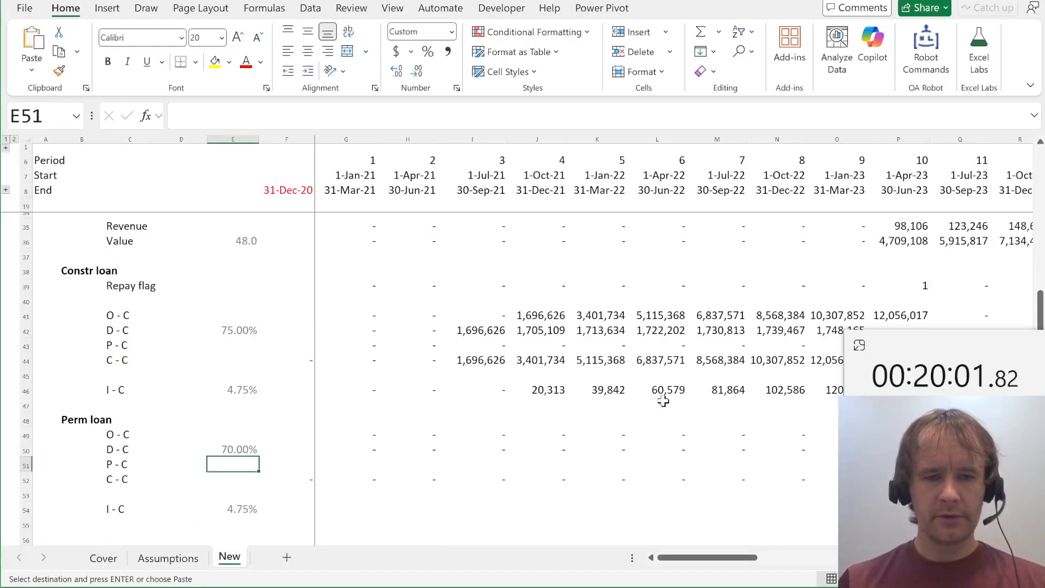
key("ctrl+shift+r")
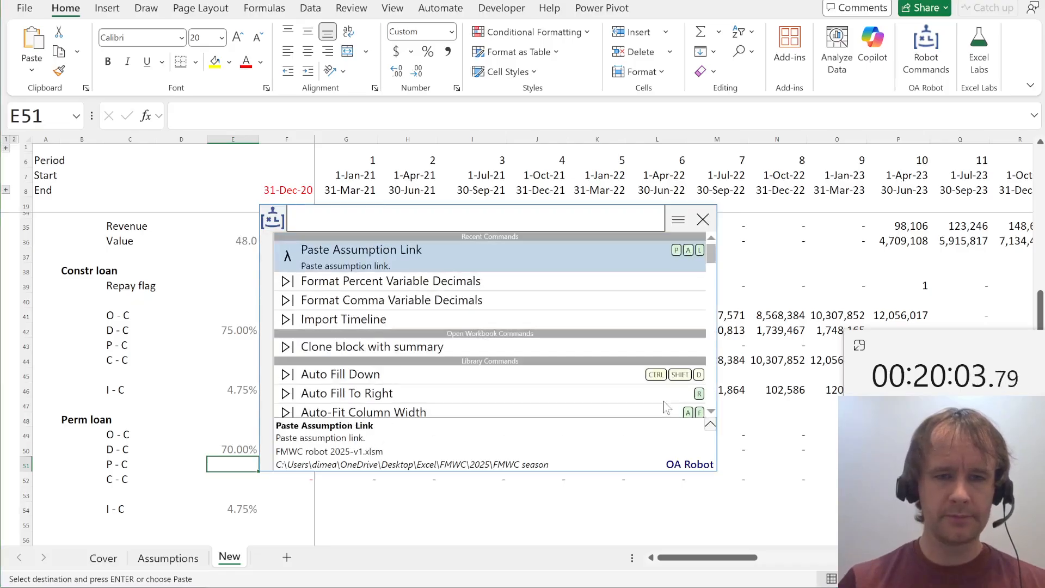
key("Return")
Replace the permanent loan interest rate in E54 with an assumption link to the 2.25% Annual Interest Rate in Assumptions H25
key("ctrl+Page_Up")
key("Down")
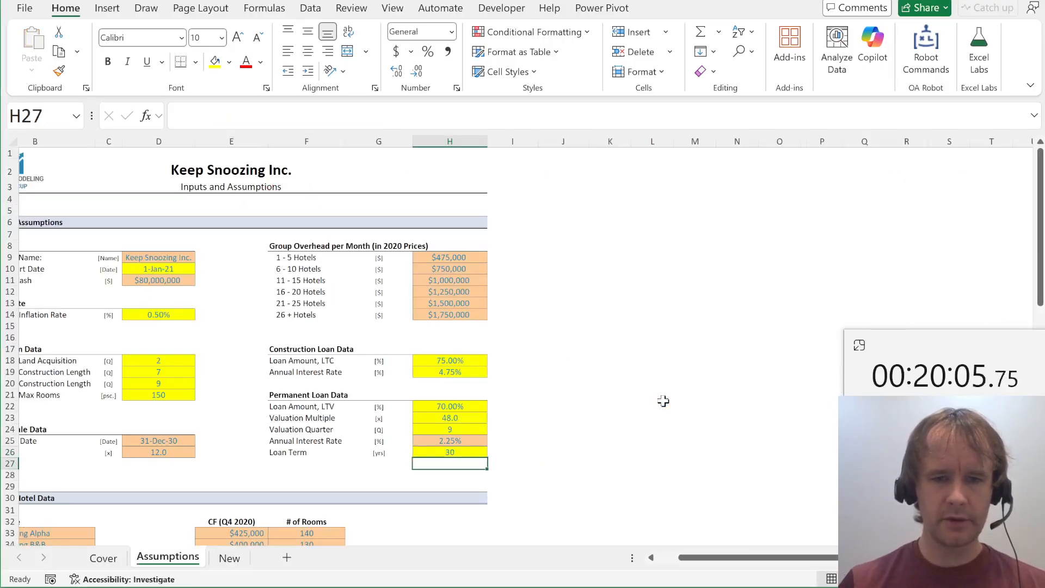
key("Up")
key("Up")
key("ctrl+c")
key("ctrl+Page_Down")
key("Down")
key("ctrl+Down")
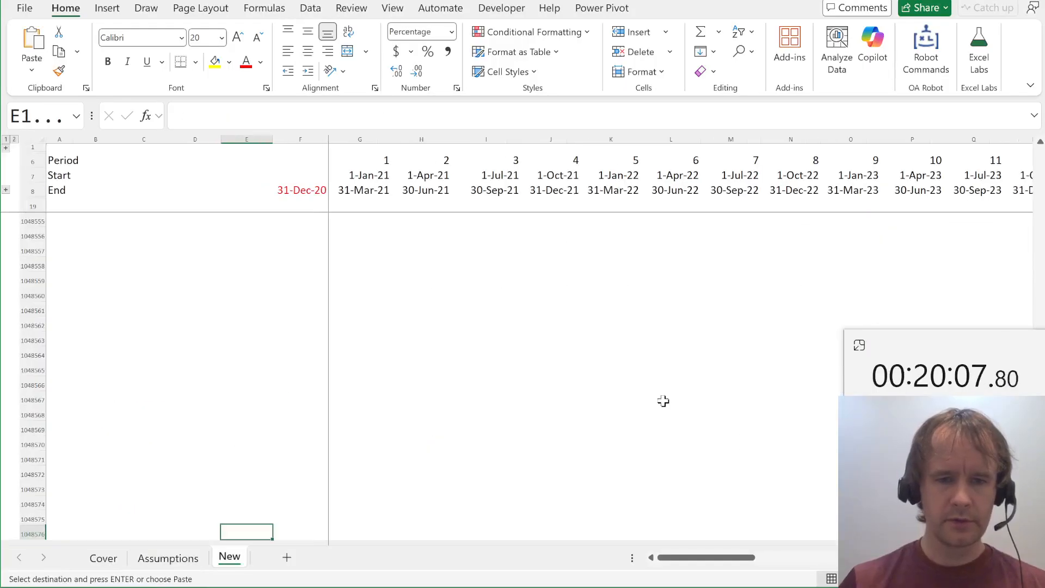
key("ctrl+Up")
key("Up")
key("ctrl+Up")
key("ctrl+Up")
key("ctrl+Up")
key("ctrl+Up")
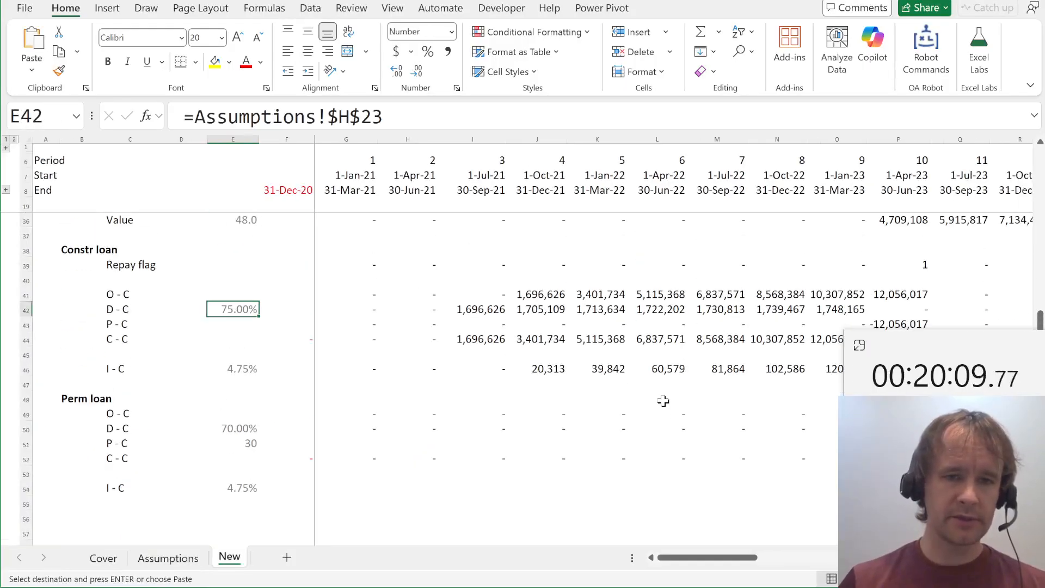
key("ctrl+Down")
key("ctrl+Down")
key("Down")
key("ctrl+Down")
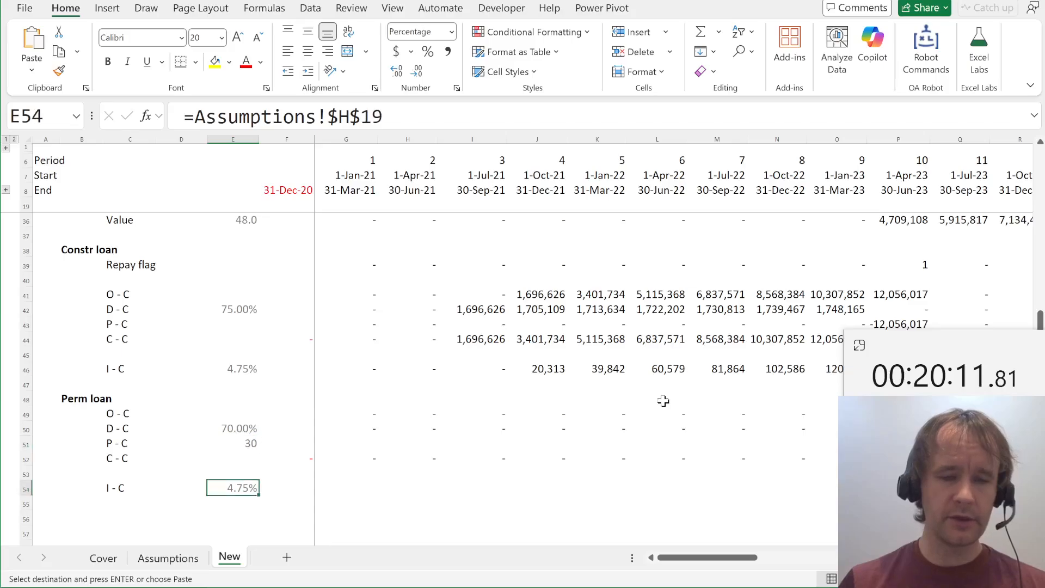
key("ctrl+Page_Up")
key("Left")
key("Right")
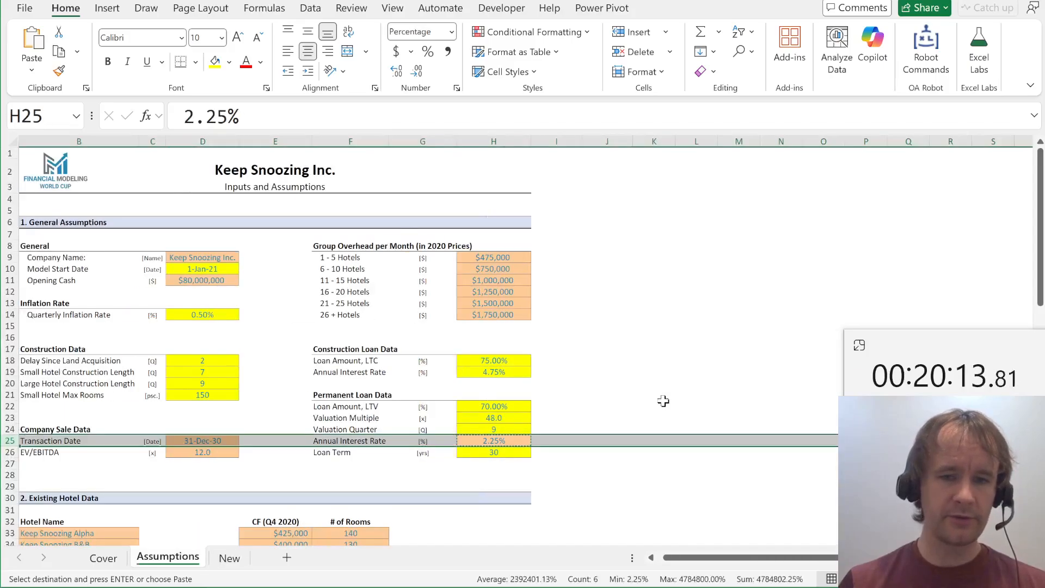
key("Left")
key("Right")
key("ctrl+Page_Down")
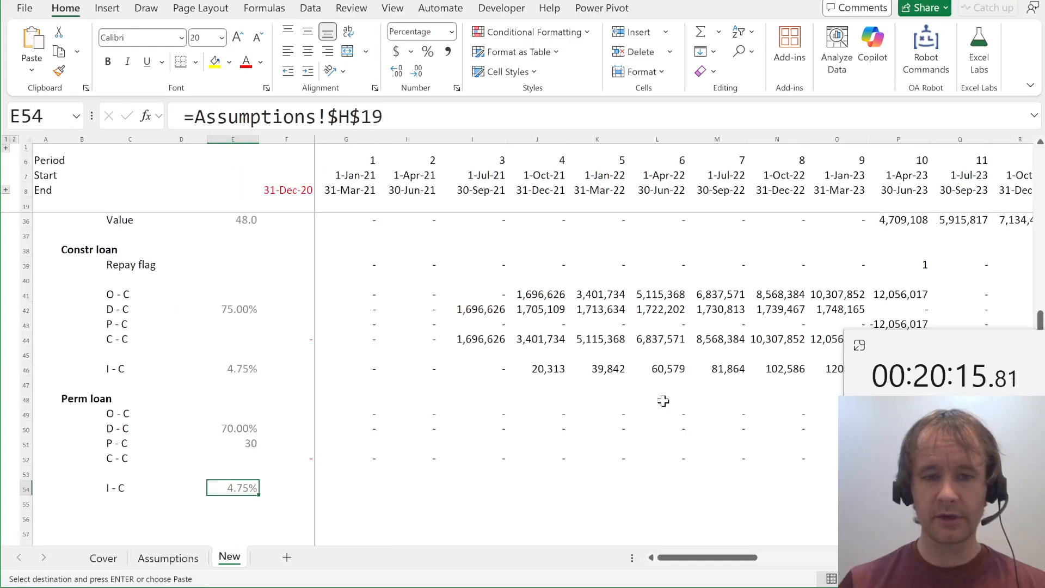
key("ctrl+shift+p")
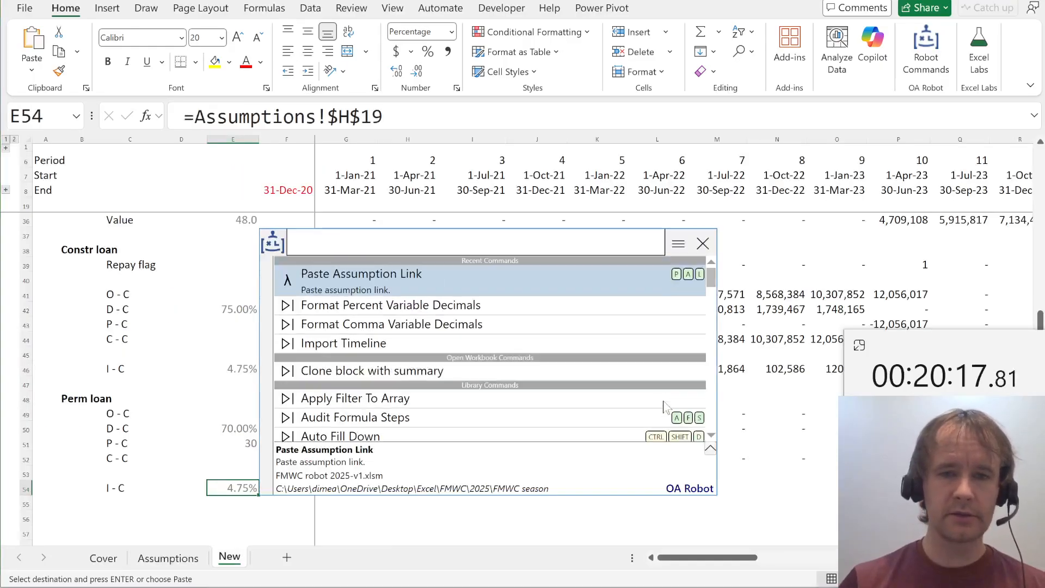
key("Return")
key("Right")
key("Up")
key("Up")
key("Up")
key("Up")
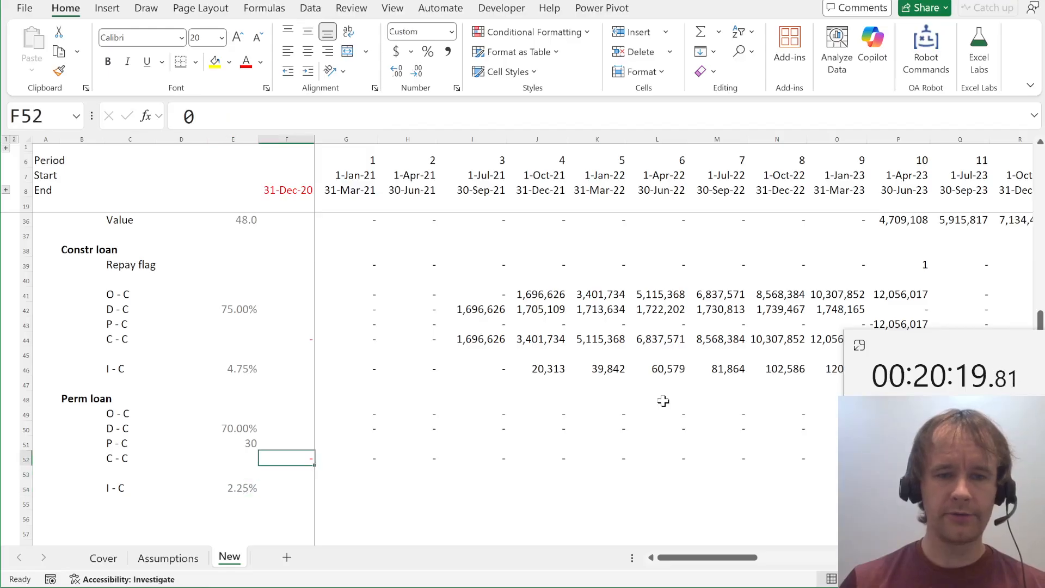
key("Right")
key("Down")
key("Left")
key("Right")
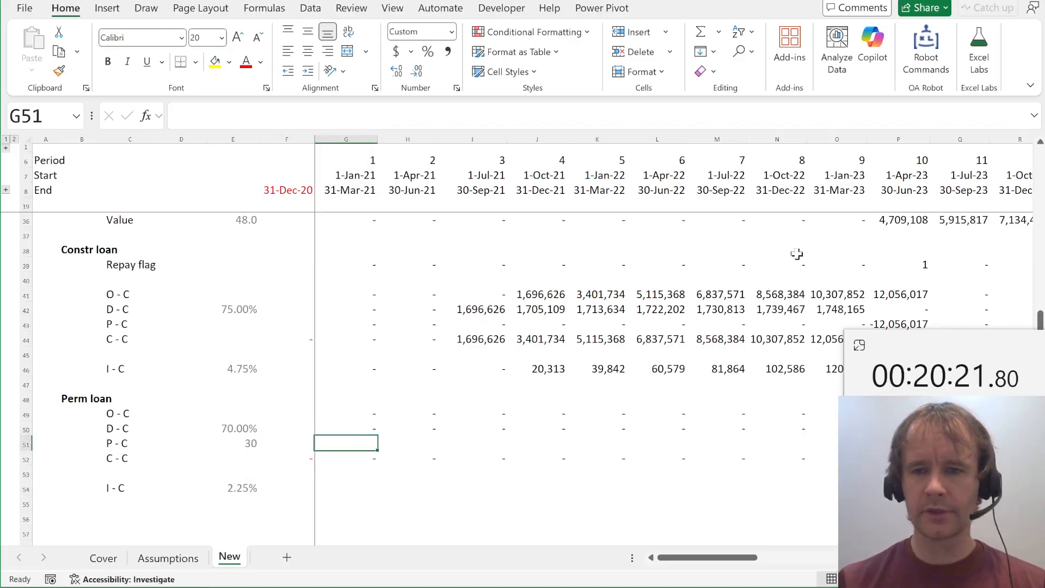
left_click(933, 233)
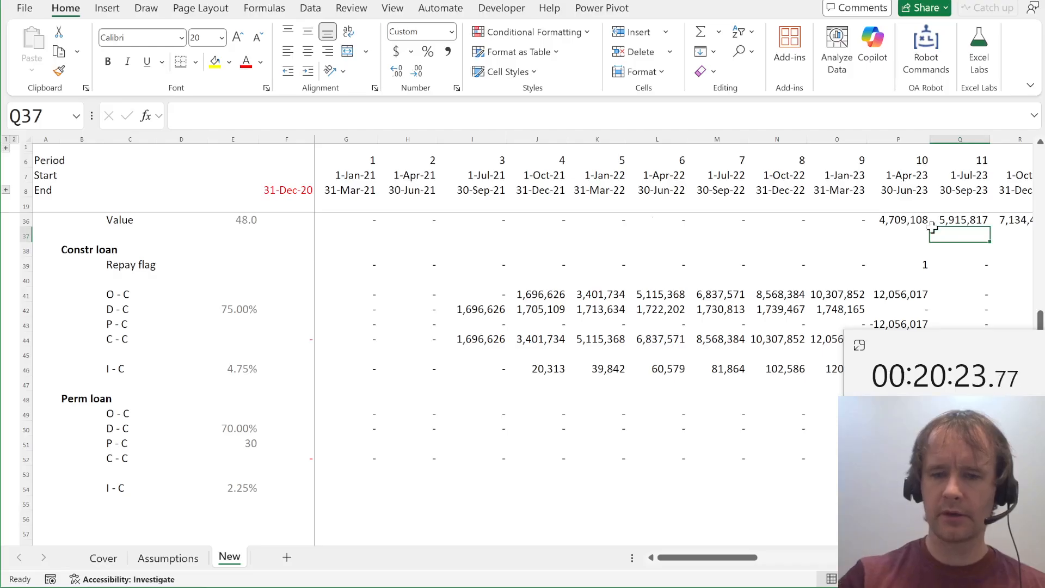
Add the header "Loan pmt" in AB22, beside the Loan amount header
key("ctrl+Home")
key("Down")
key("ctrl+Right")
key("Down")
key("ctrl+Left")
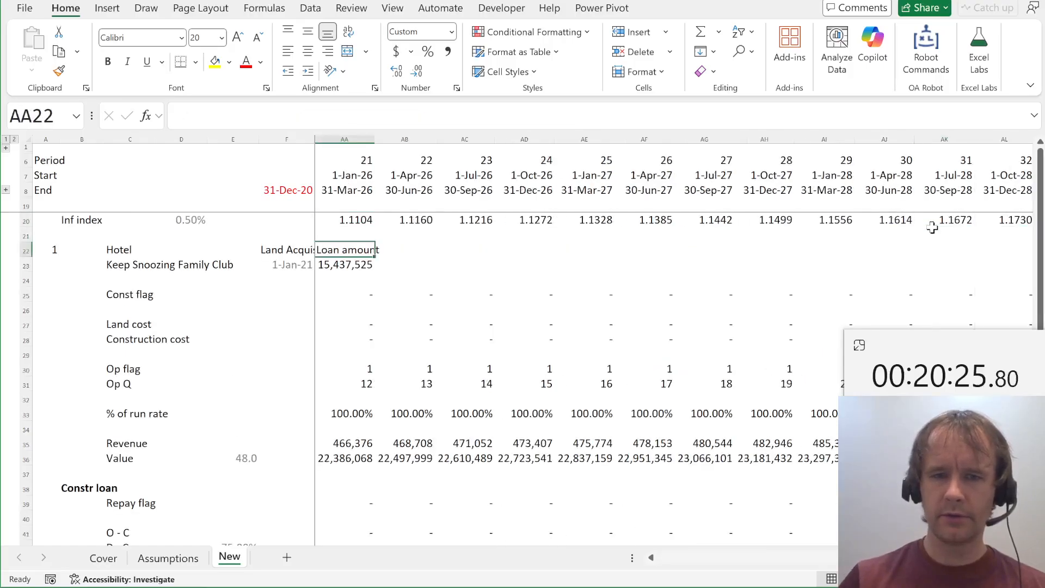
key("Right")
key("Right")
key("Left")
key("Left")
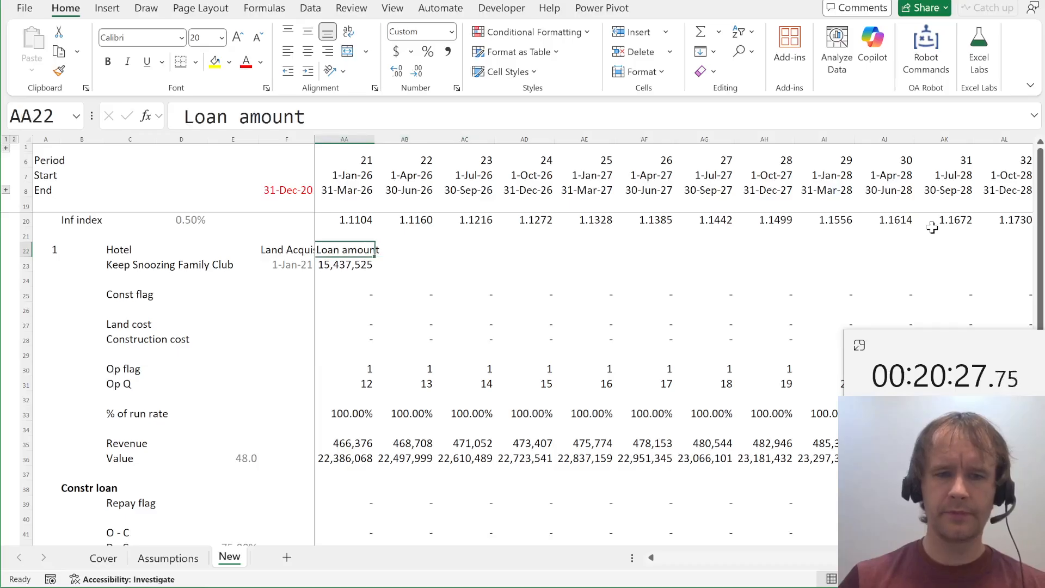
key("Right")
type("Loan pmt")
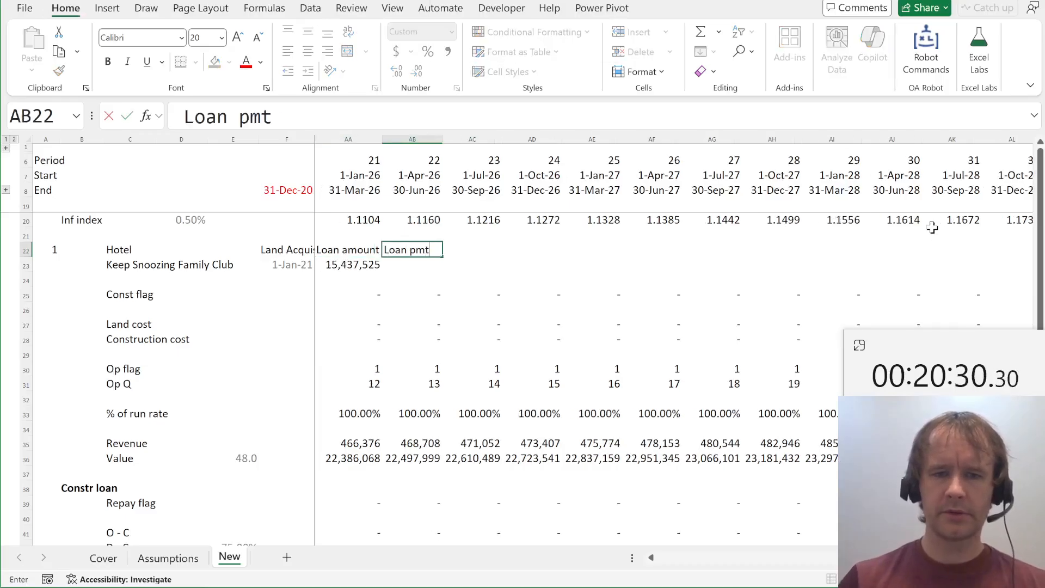
key("Return")
Calculate the quarterly loan payment in AB23 as =AA23/E51/4, using the loan amount and the loan term
type("=")
key("Left")
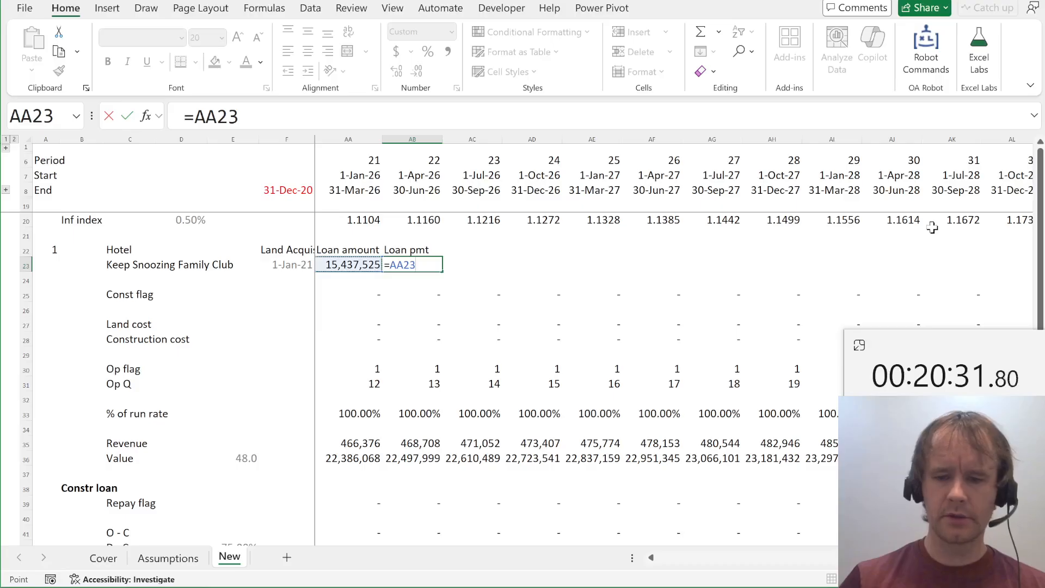
type("/")
scroll(300, 409, "down", 4)
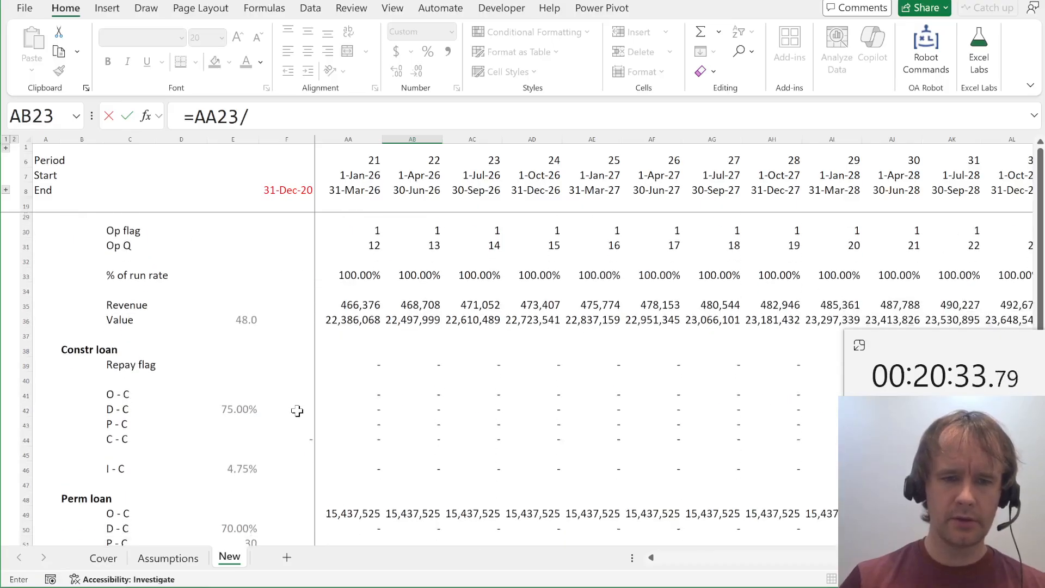
left_click(240, 502)
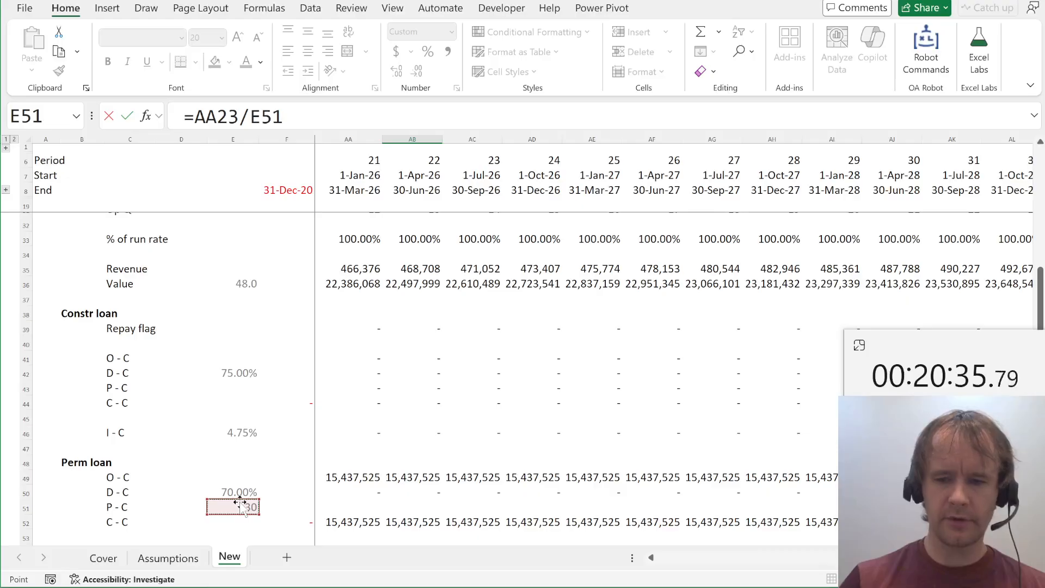
type("/4")
key("Return")
key("Up")
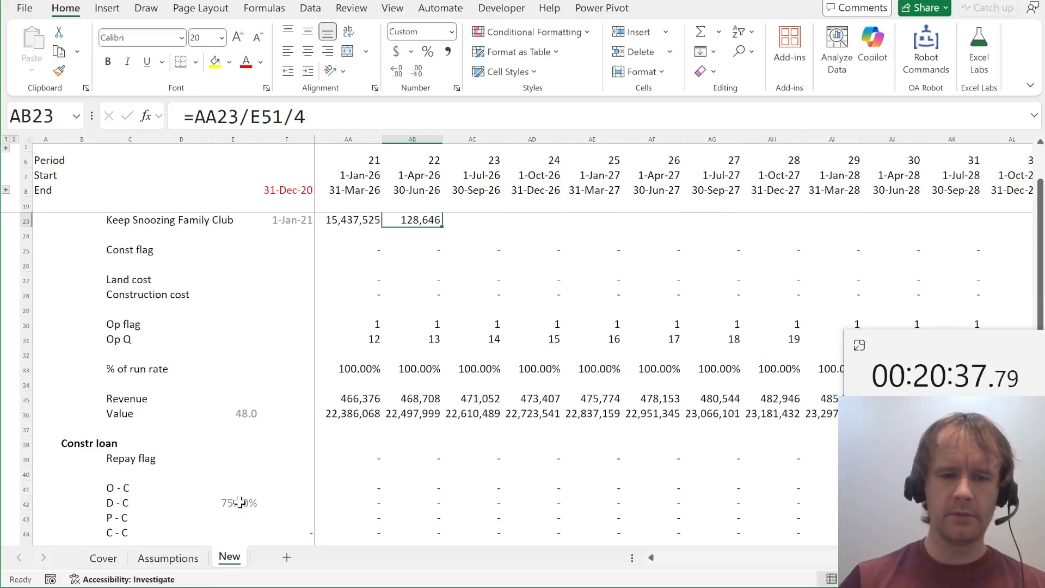
left_click(241, 502)
key("Down")
key("Right")
key("Down")
key("Right")
key("Right")
key("Up")
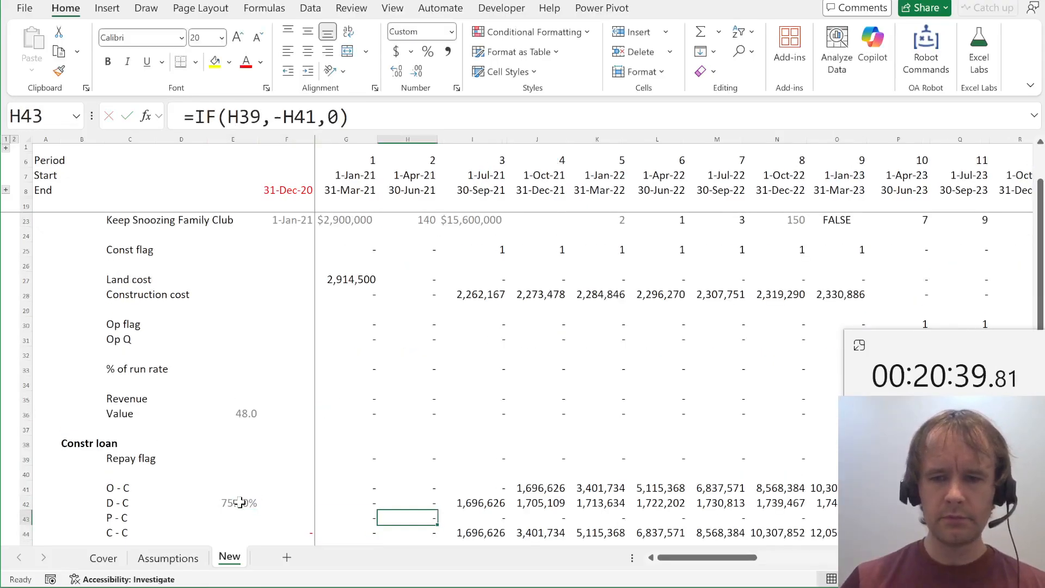
key("Down")
key("Left")
key("Page_Down")
key("Up")
key("ctrl+Up")
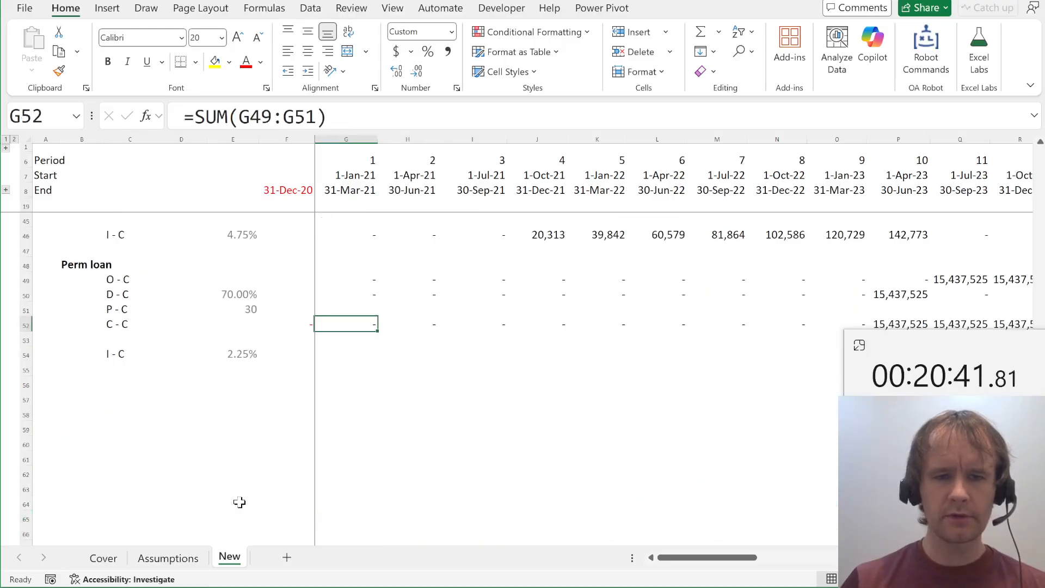
key("Up")
key("Left")
key("Right")
type("=if")
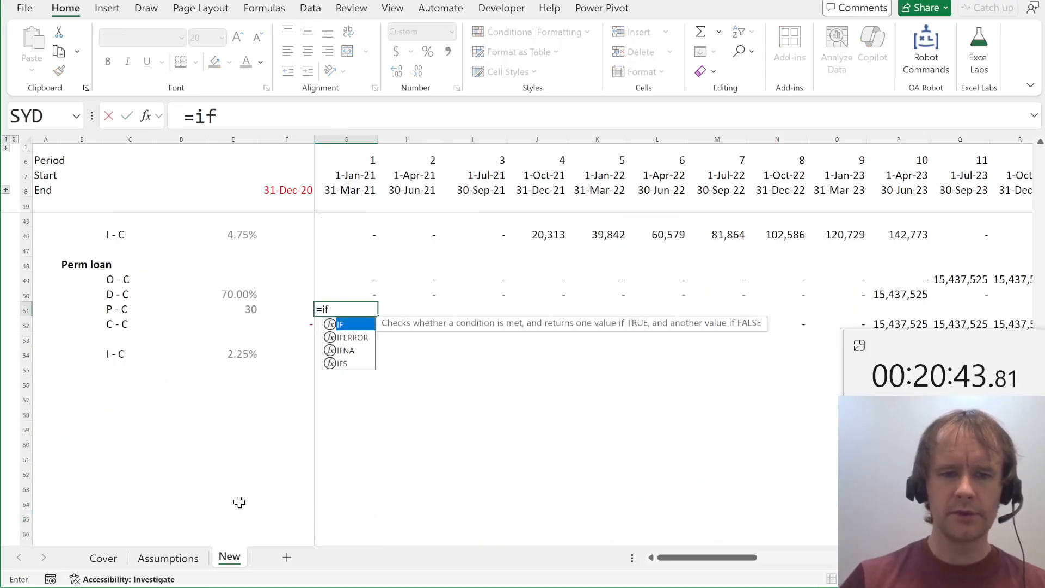
key("Tab")
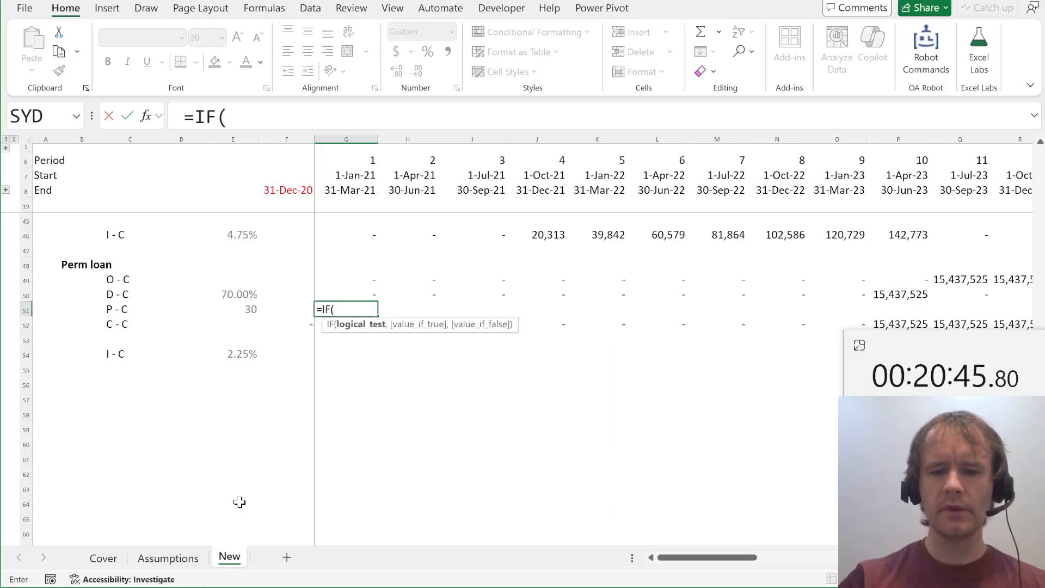
key("ctrl+Home")
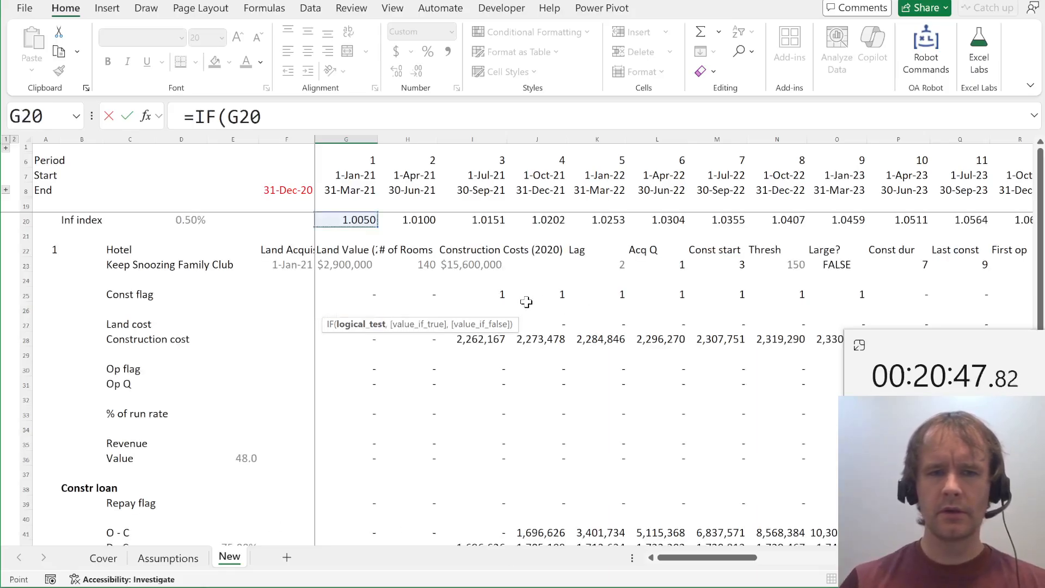
key("BackSpace")
type("per")
key("BackSpace")
key("BackSpace")
key("BackSpace")
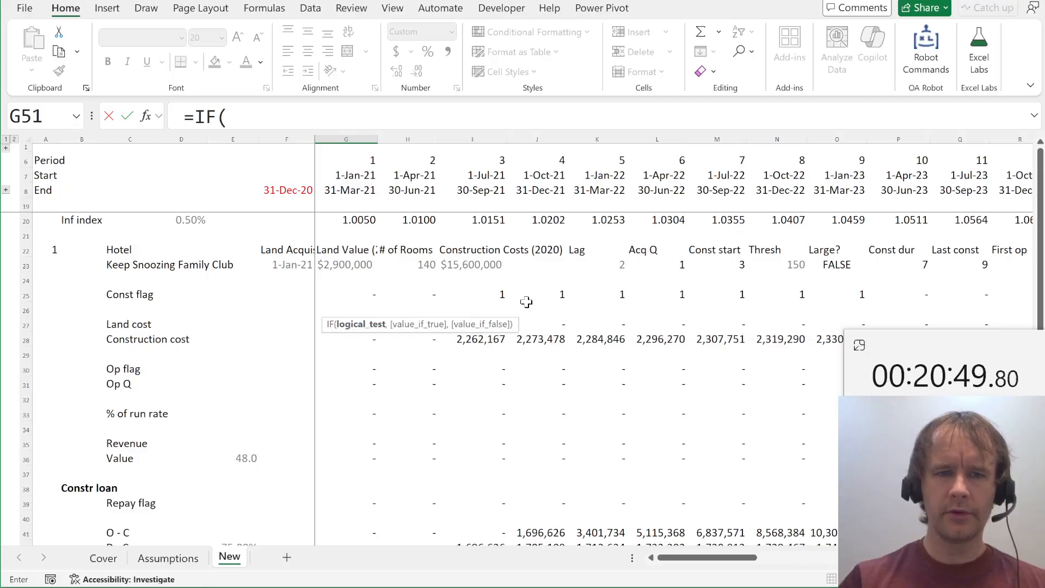
type("@perNum>")
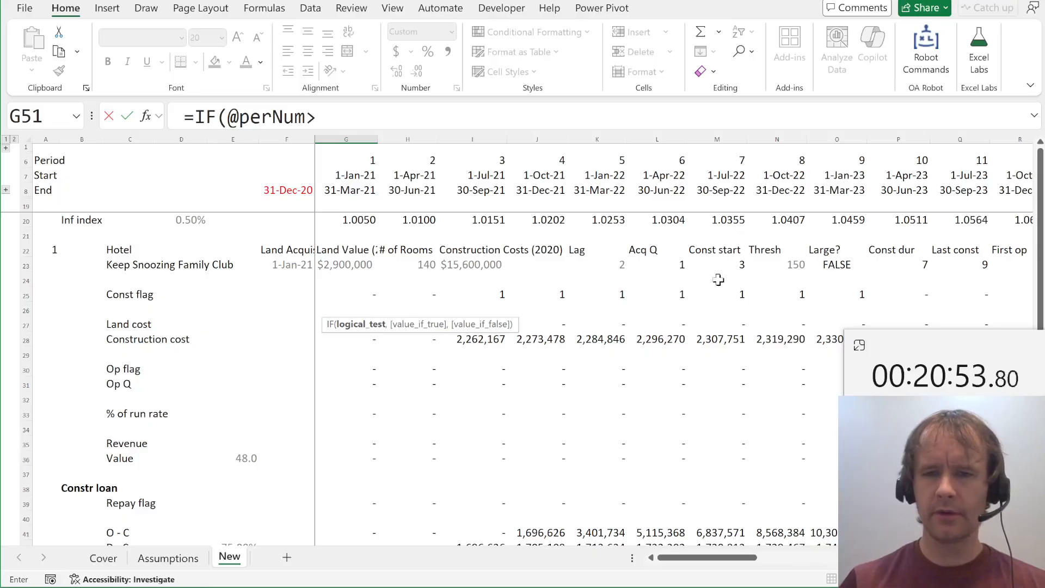
scroll(545, 275, "right", 5)
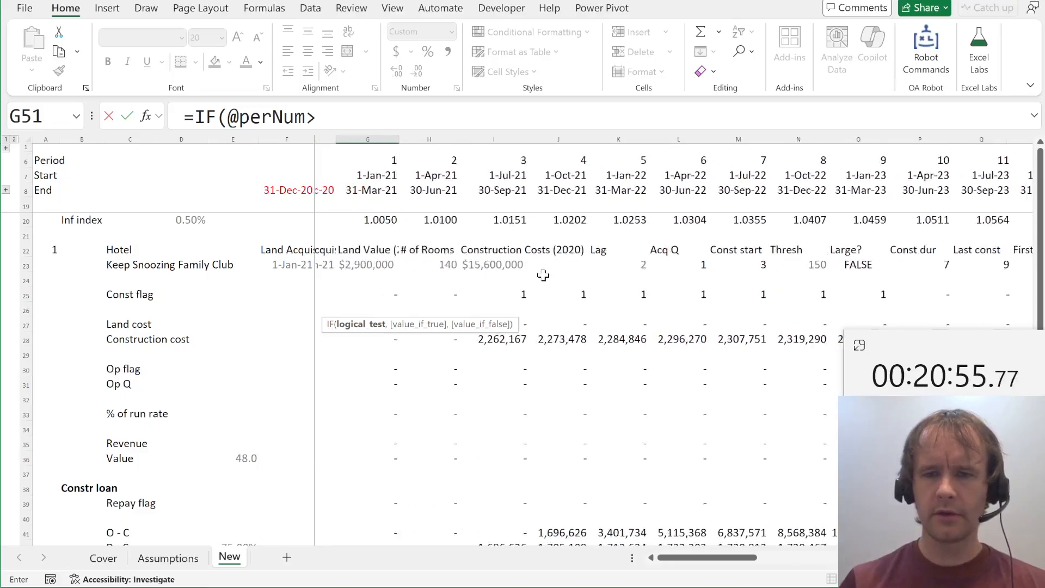
left_click(727, 264)
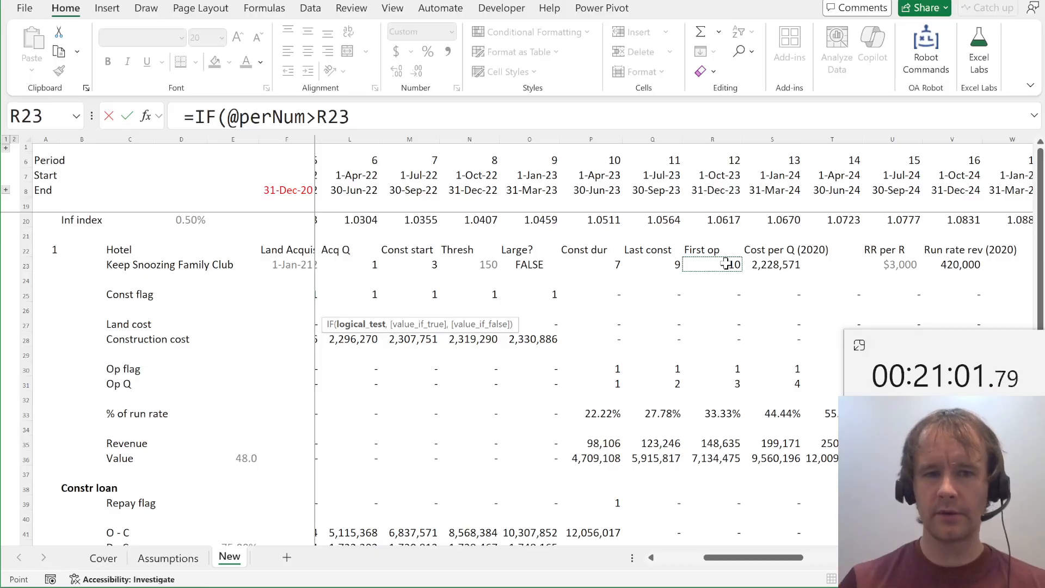
Complete the G51 formula so it returns the negative loan payment -AB23 when true and 0 otherwise
type(",-")
scroll(727, 264, "right", 5)
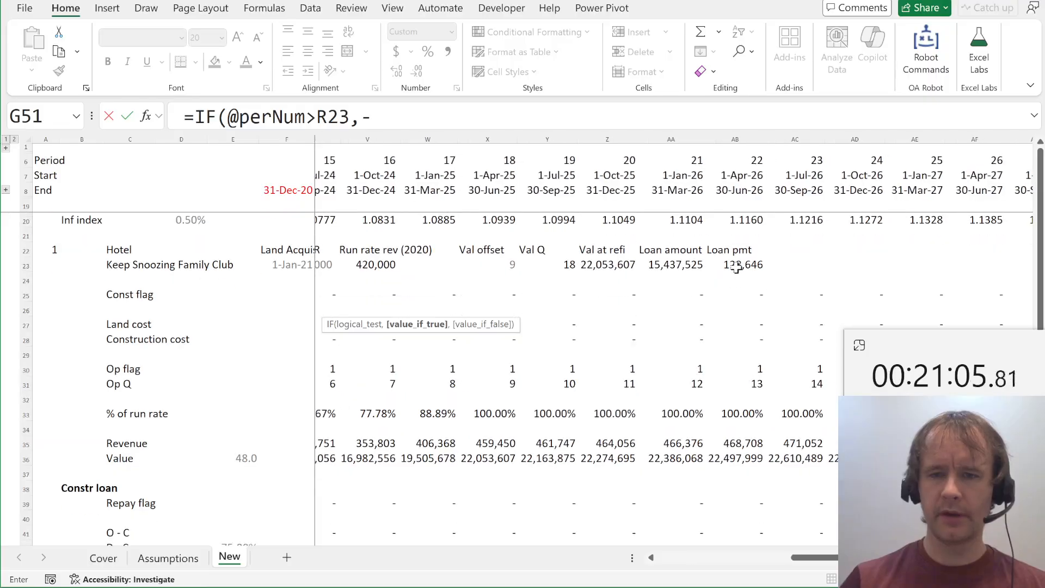
left_click(736, 267)
key("Return")
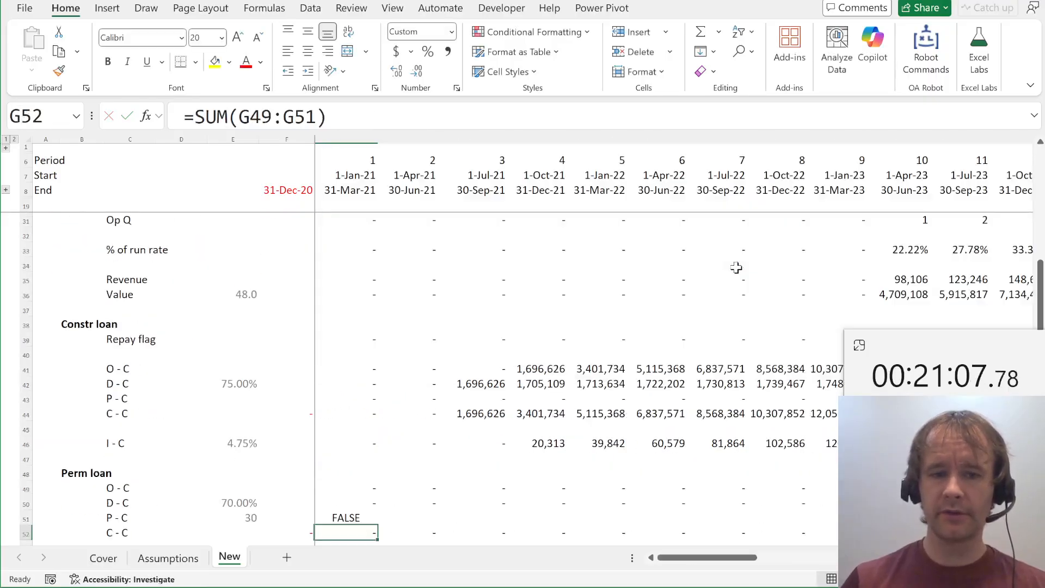
key("Up")
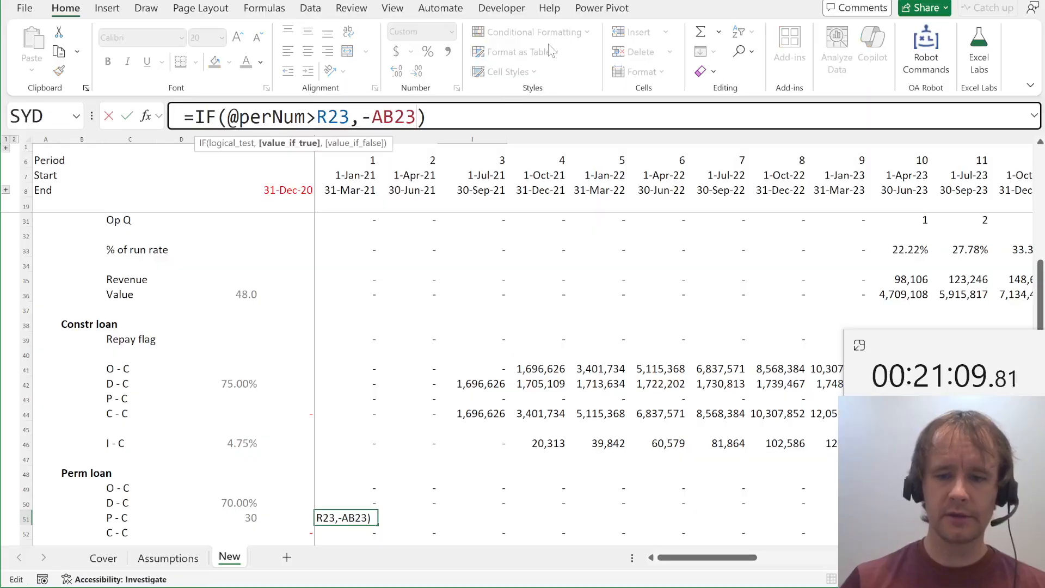
key("Left")
type(",0")
key("Return")
key("Up")
Fill the principal payment formula from G51 across row 51 to the last period
key("ctrl+shift+Right")
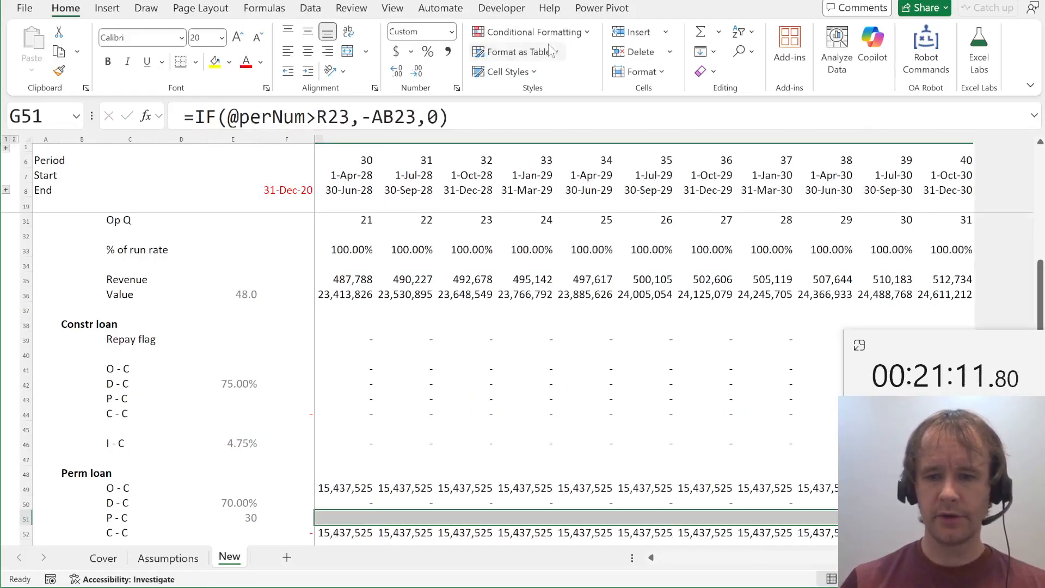
key("ctrl+r")
key("Left")
key("Right")
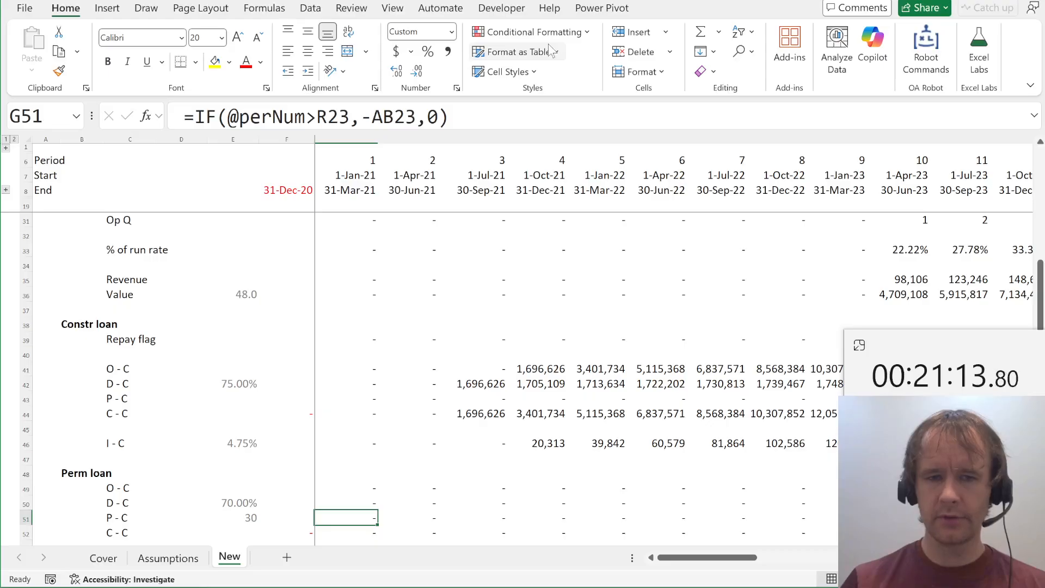
key("Left")
key("Right")
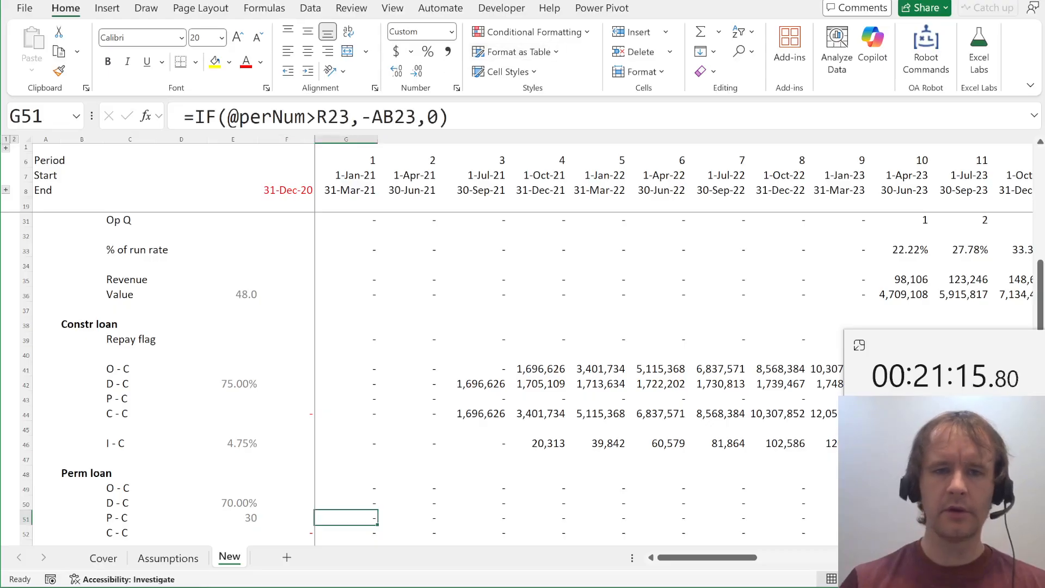
Anchor the loan payment reference in G51 as $AB23 and refill the formula across row 51 to AT51
key("F2")
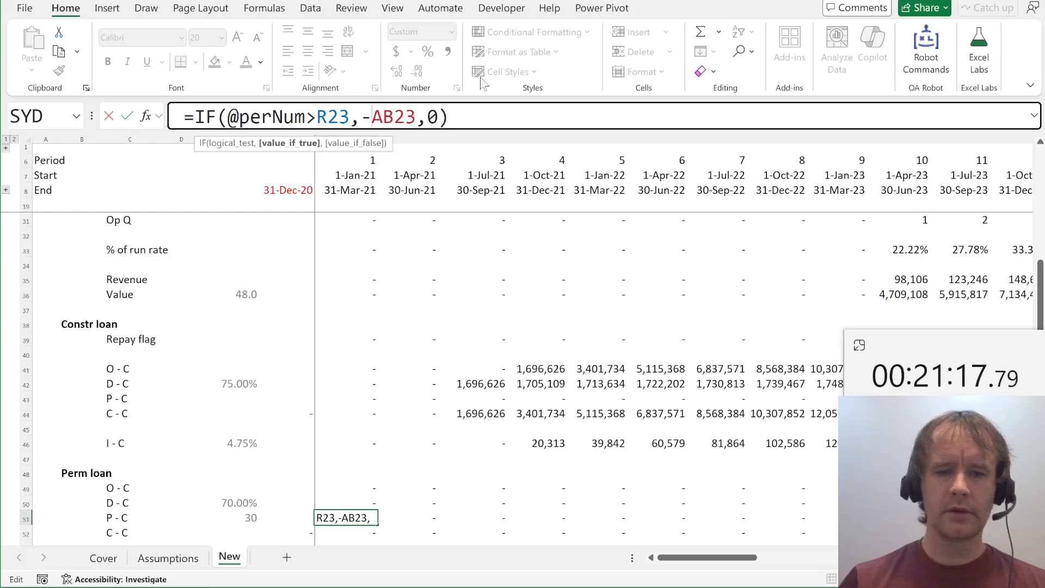
type("$")
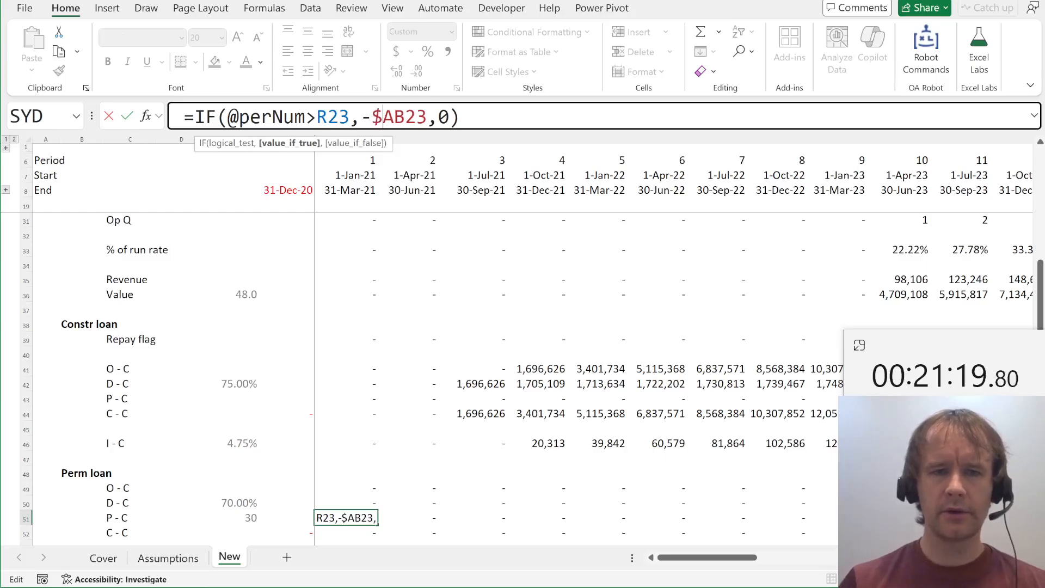
key("ctrl+Return")
key("ctrl+shift+Right")
key("ctrl+r")
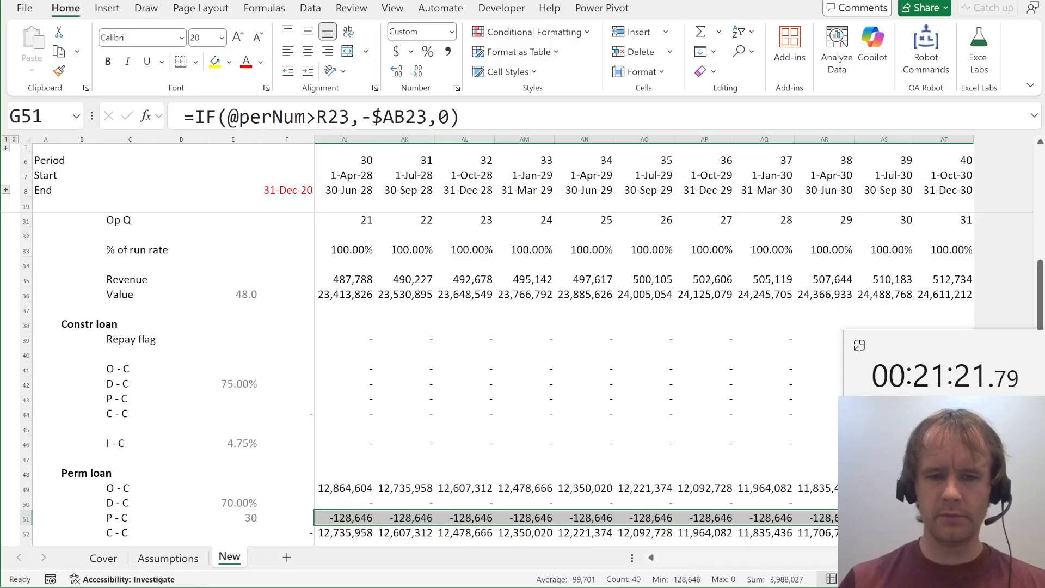
Anchor the First op reference in G51 as $R23 and copy the corrected formula across the rest of row 51
key("ctrl+shift+Left")
key("F2")
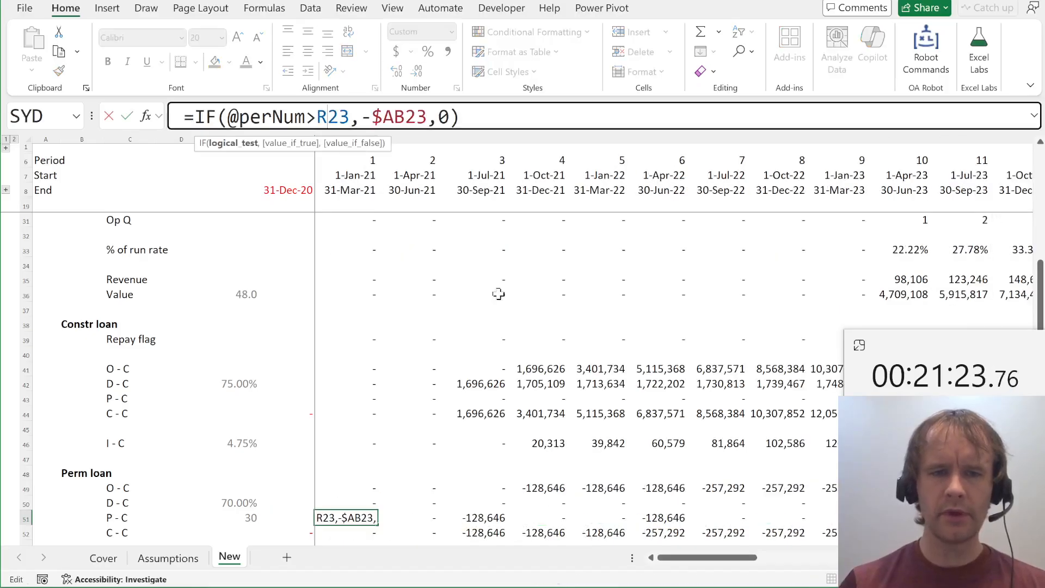
scroll(569, 324, "up", 4)
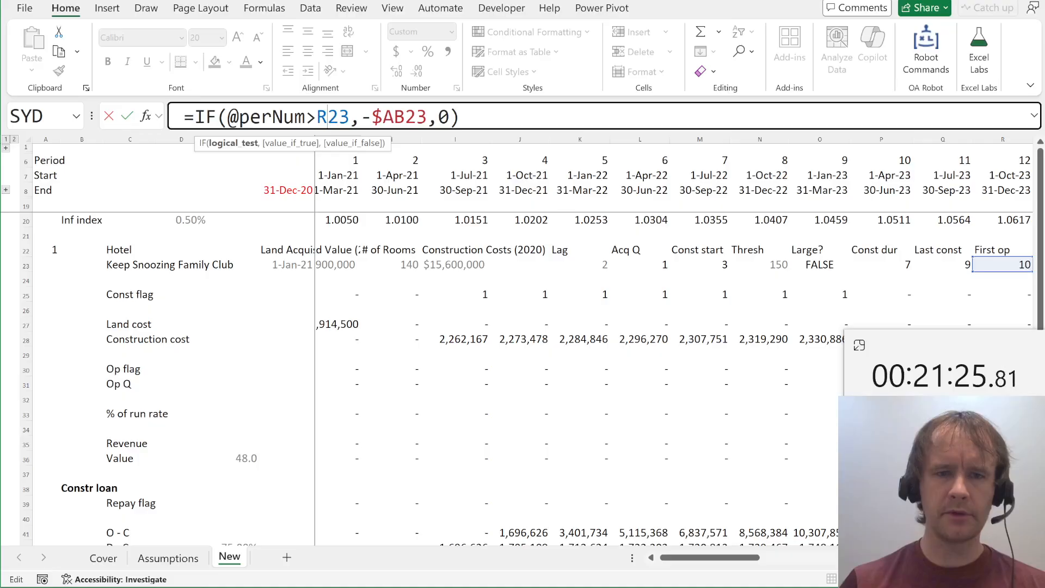
key("F4")
key("F4")
key("F4")
key("Return")
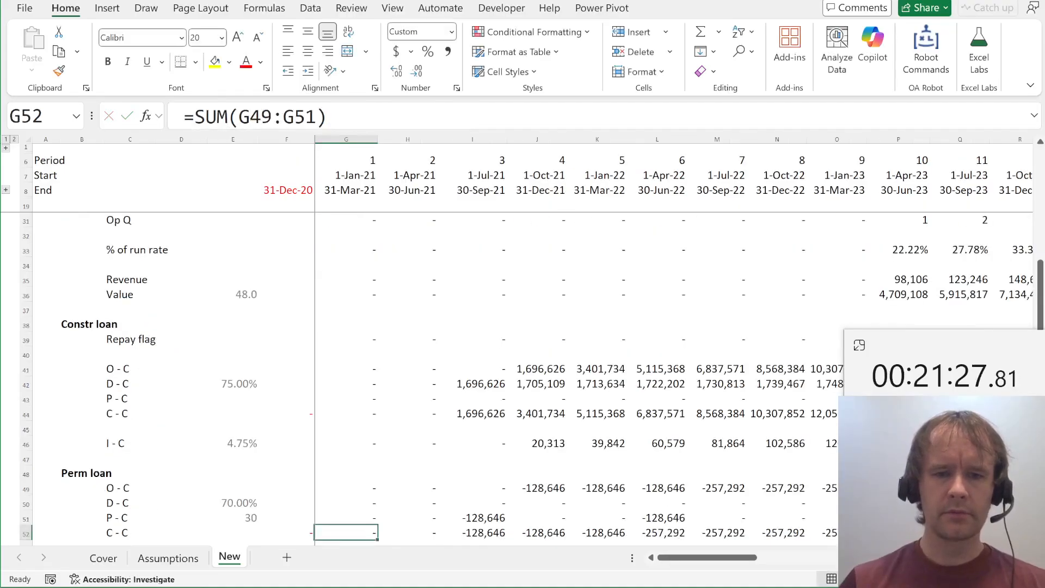
key("Up")
key("ctrl+shift+Right")
key("ctrl+r")
key("ctrl+shift+Left")
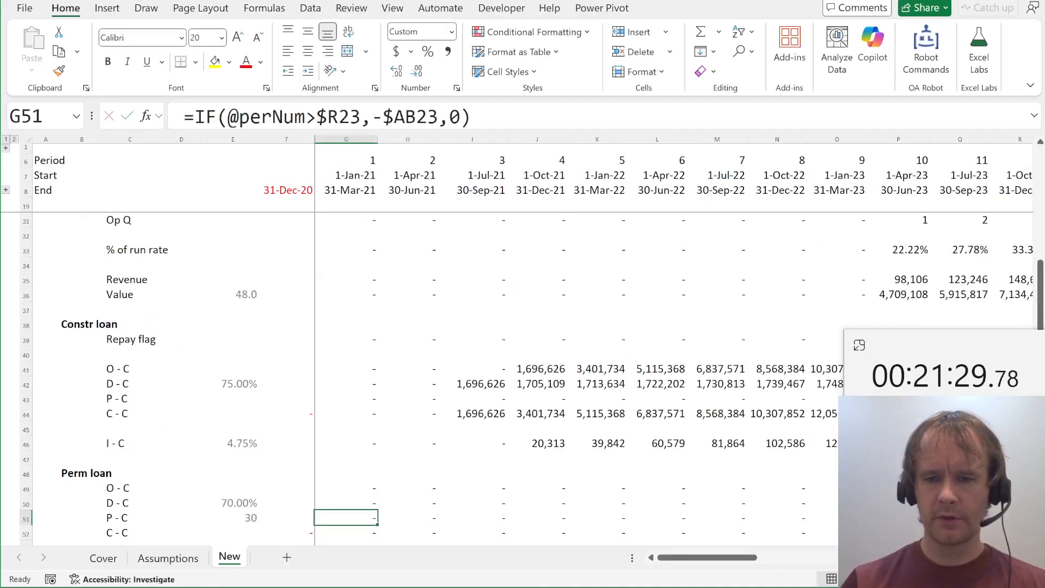
Check the permanent loan's principal payments and balances across all periods through AT51
key("Right")
key("Right")
key("Right")
key("Right")
key("Right")
key("Right")
key("Right")
key("Right")
key("Right")
key("Right")
key("Right")
key("Right")
key("Right")
key("Right")
key("Right")
key("Right")
key("Right")
key("Right")
key("Right")
key("Right")
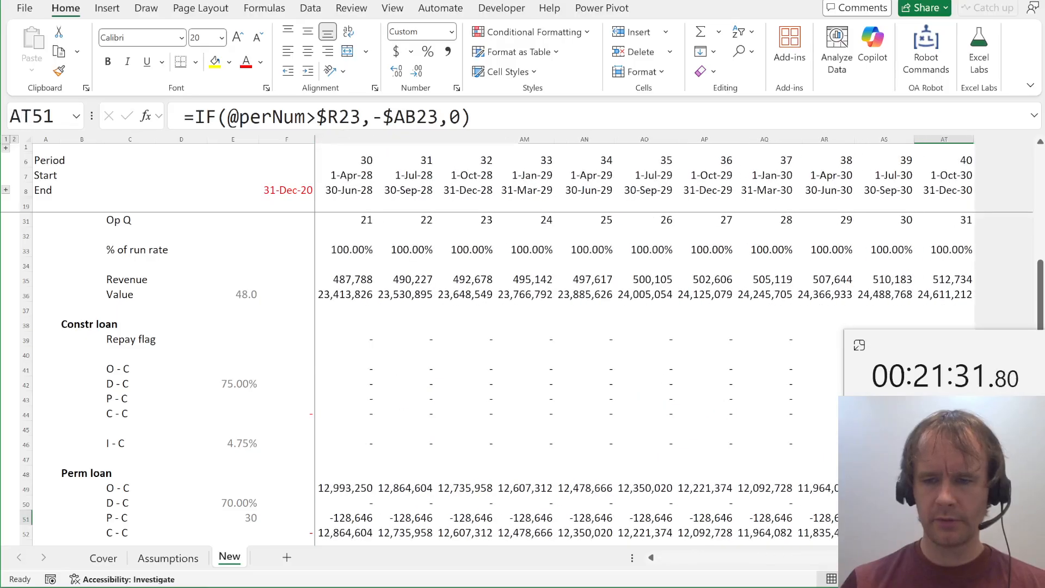
Copy the construction loan interest formula from G46 into the permanent loan interest cell G54 and check its references
key("Down")
key("Down")
key("Down")
key("Down")
key("Up")
key("ctrl+Left")
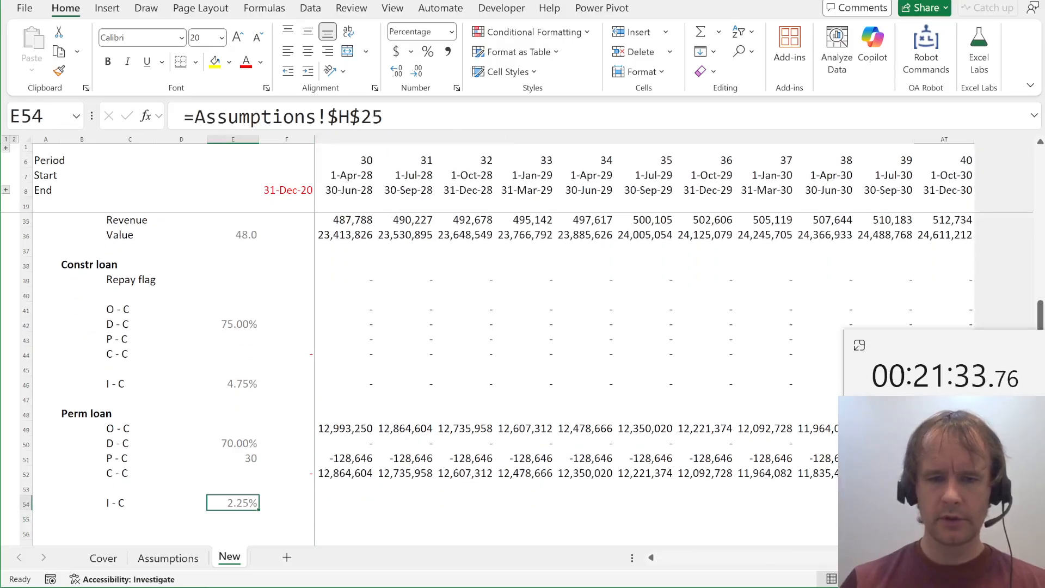
key("Right")
key("Right")
key("Right")
key("Left")
key("Left")
key("Right")
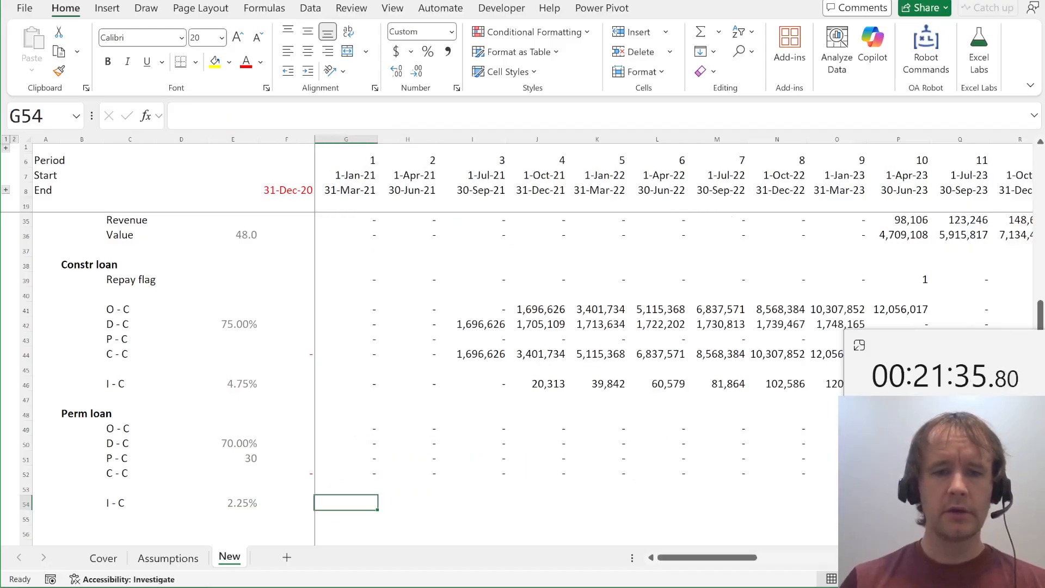
key("Up")
key("Up")
key("Up")
key("Up")
key("Up")
key("Up")
key("Up")
key("Up")
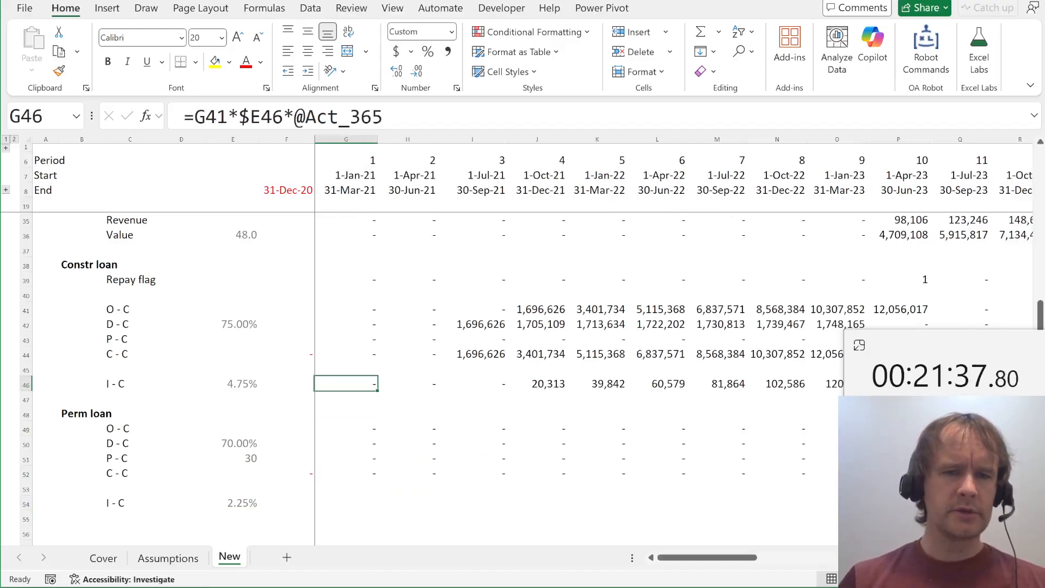
key("ctrl+c")
key("Down")
key("Down")
key("Down")
key("Down")
key("Down")
key("Down")
key("Down")
key("Down")
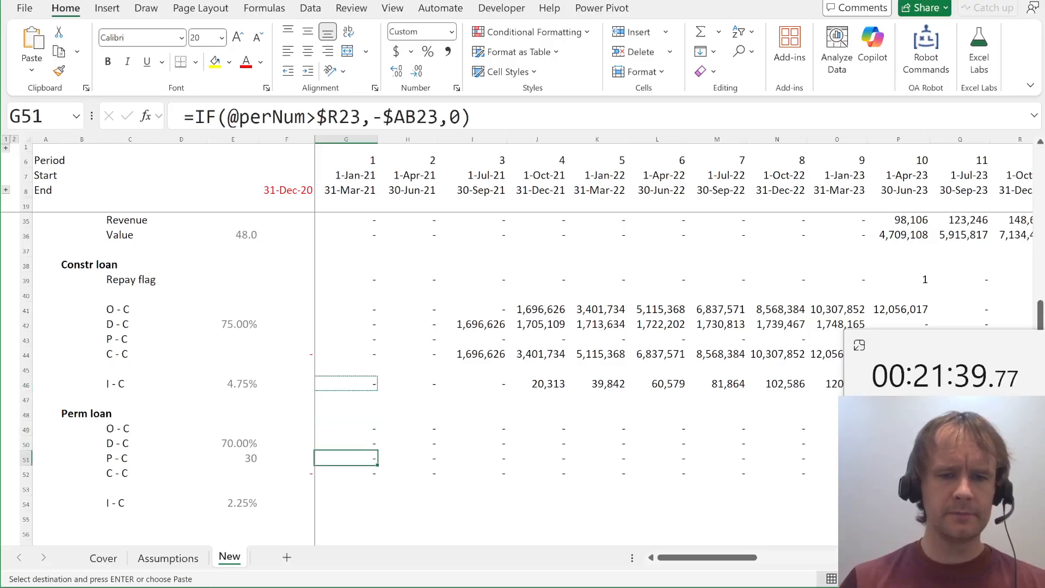
key("ctrl+v")
key("F2")
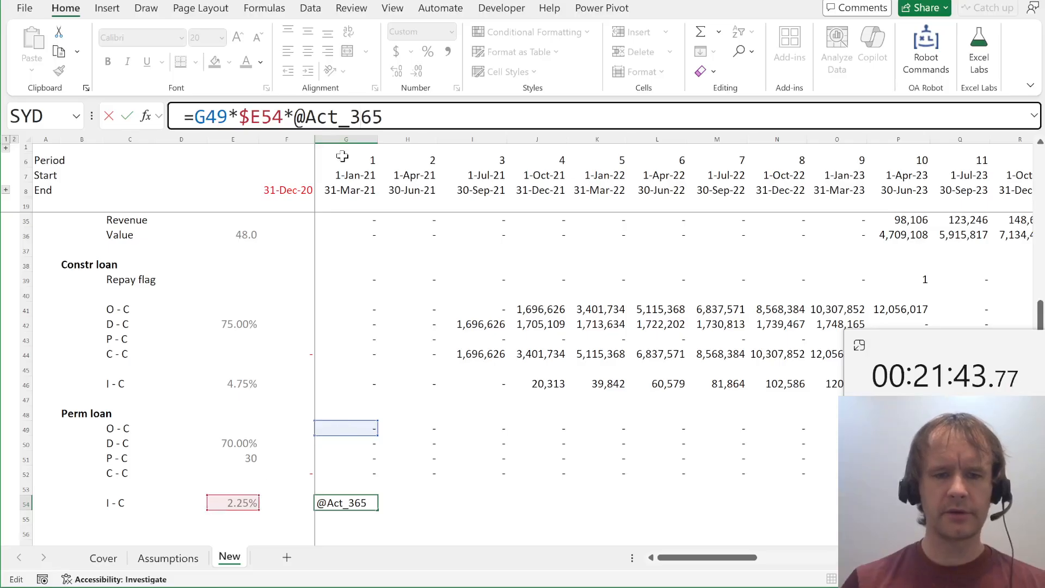
Copy the permanent loan interest formula from G54 across row 54 and check the Actuals/365 interest convention in the case document
key("ctrl+Return")
key("ctrl+shift+Right")
key("ctrl+r")
key("ctrl+BackSpace")
key("alt+Tab")
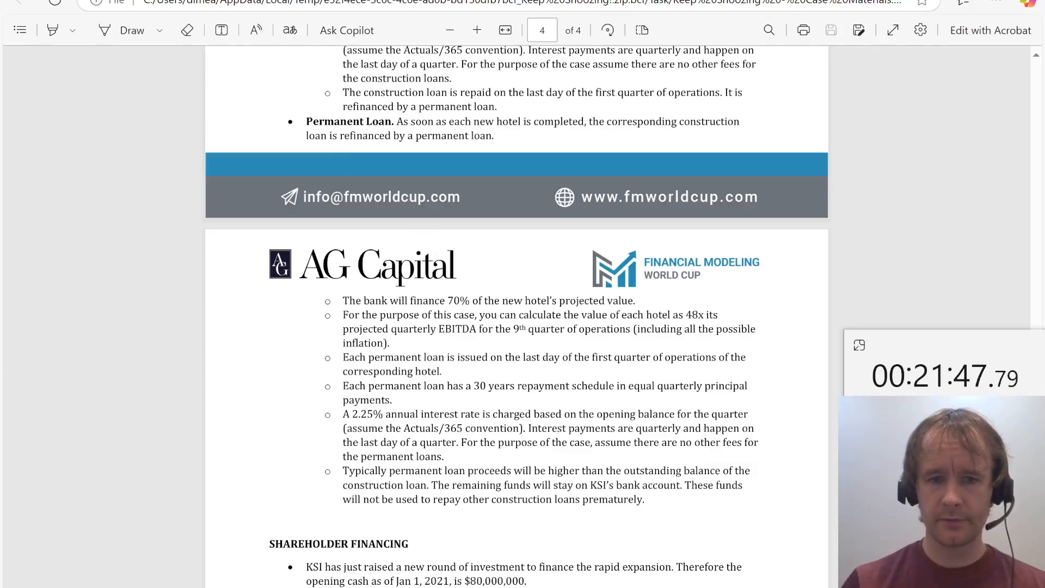
left_click_drag(412, 429, 507, 429)
left_click(470, 480)
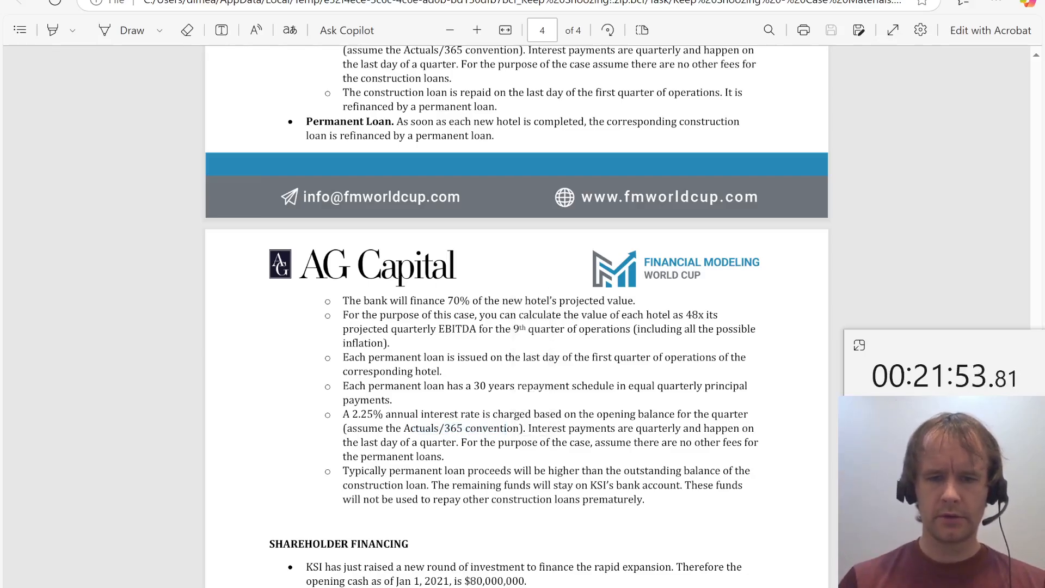
key("alt+Tab")
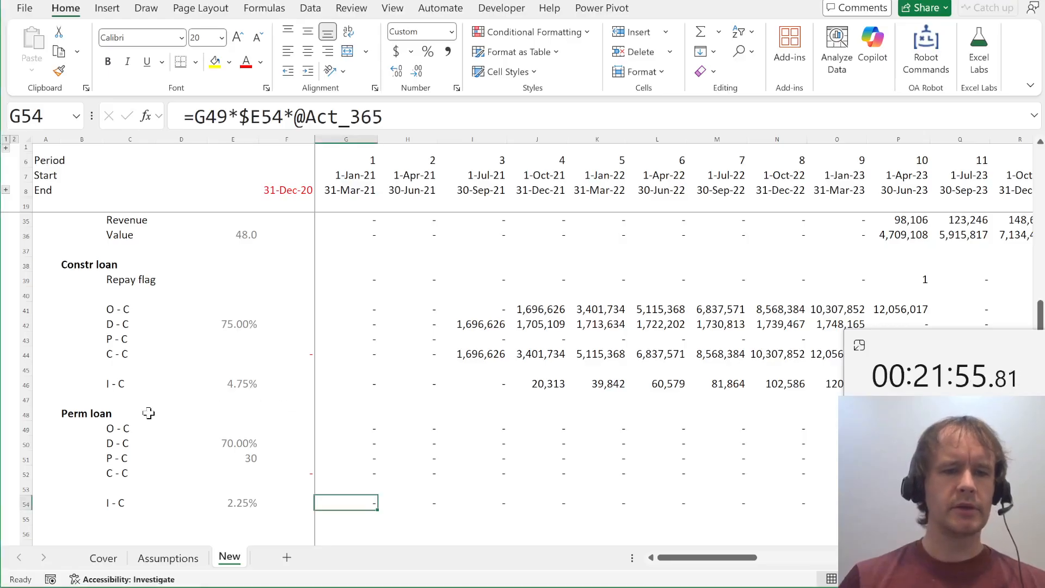
Label cell C56 below the permanent loan interest row as Net loan CF
left_click(118, 397)
scroll(140, 455, "down", 1)
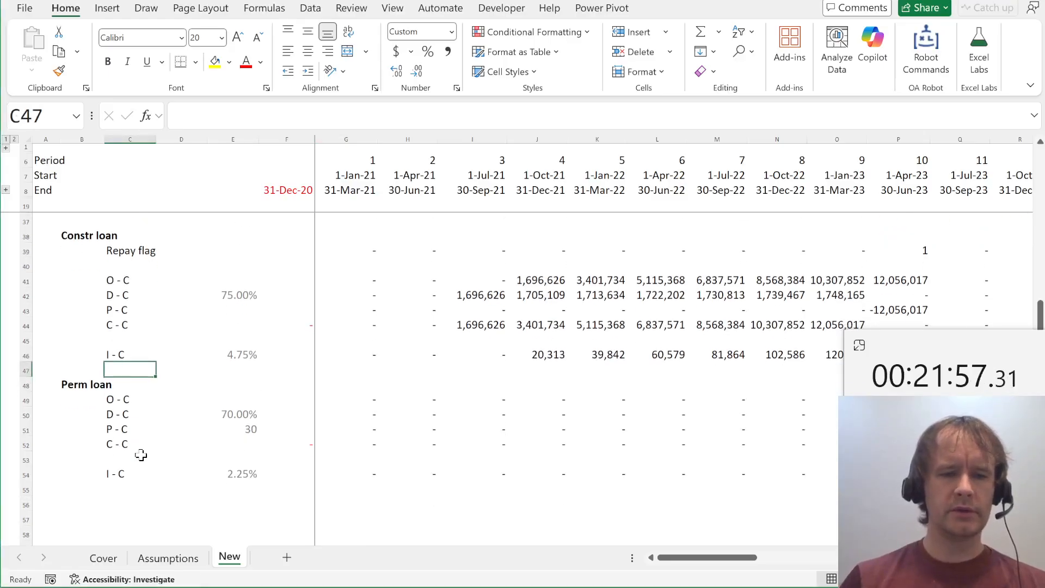
left_click(111, 506)
type("Net lo")
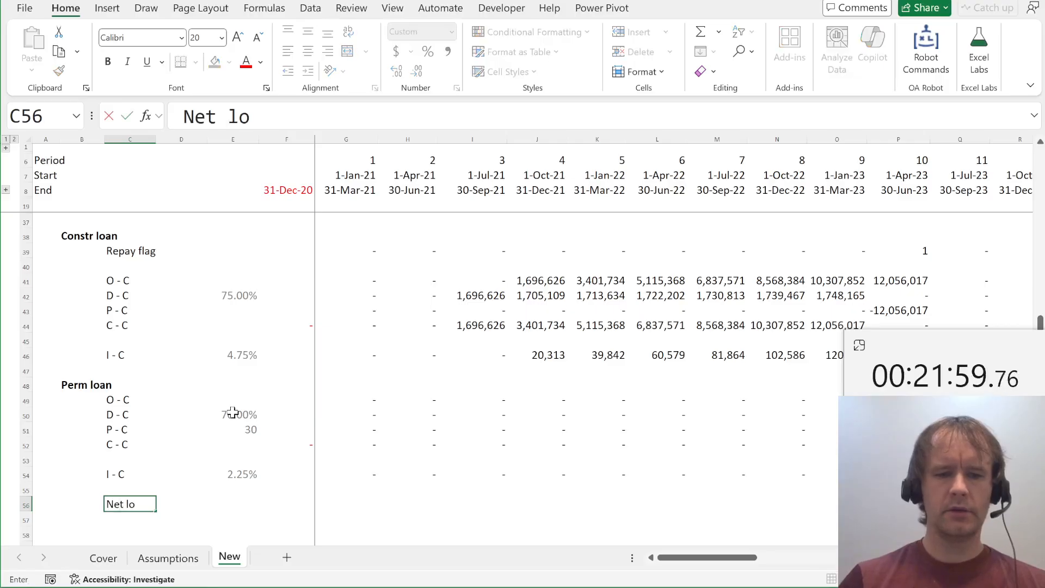
key("Right")
key("Right")
key("Right")
key("Right")
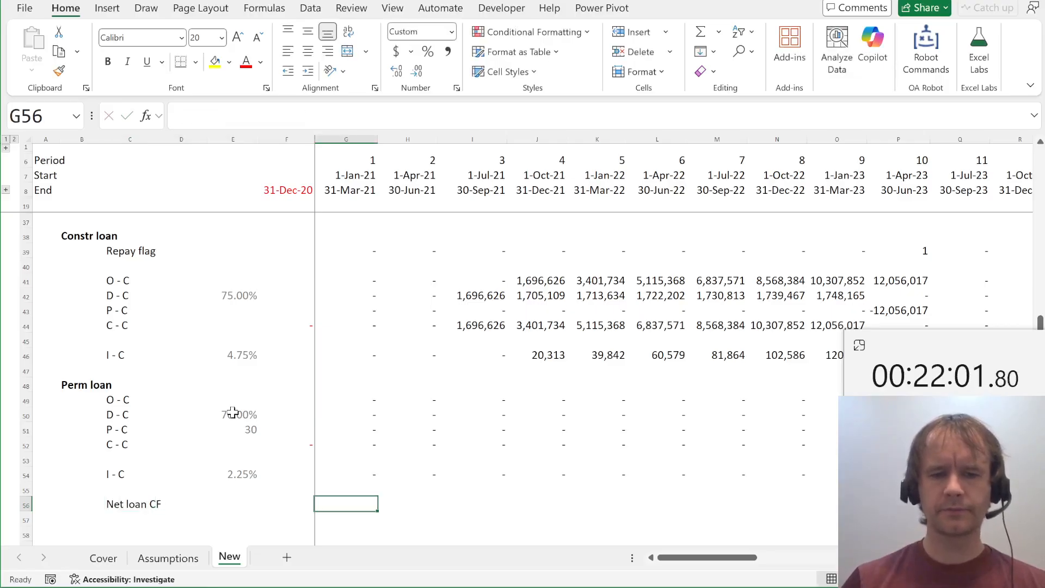
Begin the Net loan CF formula in G56 with the construction loan flows: =G42:AT42+G43:AT43-G46:AT46
type("=")
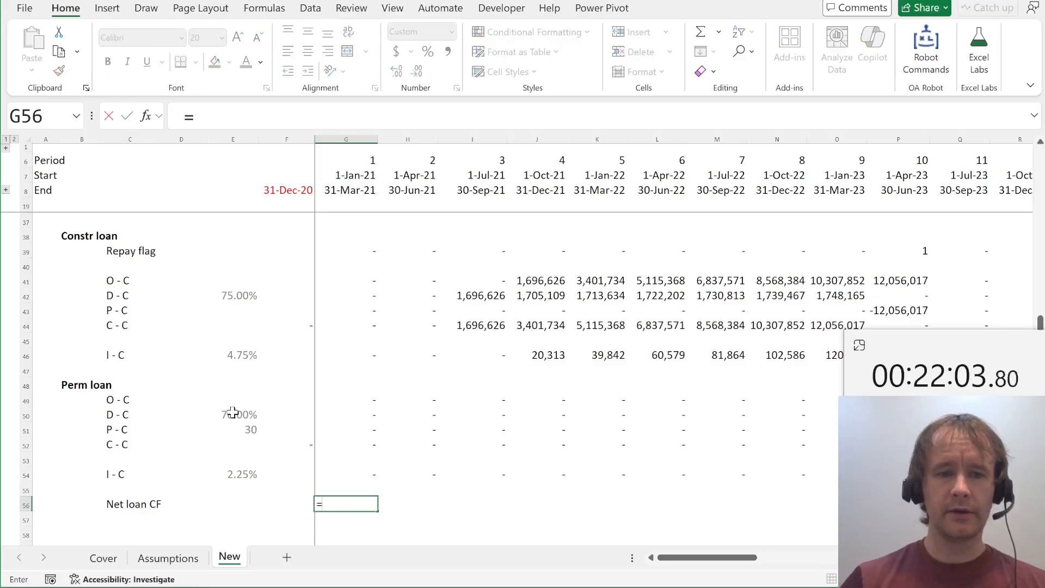
left_click(355, 294)
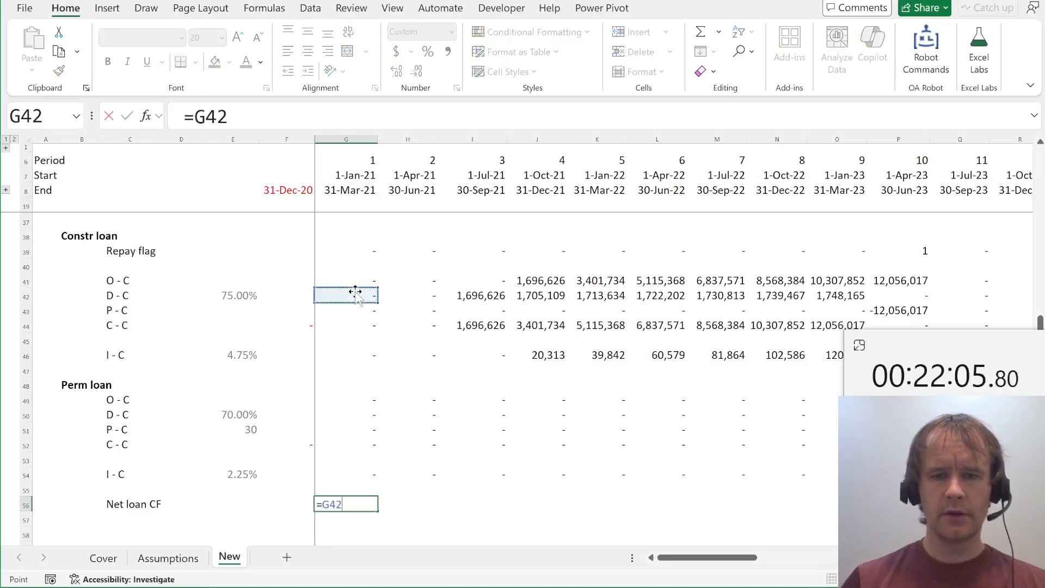
key("ctrl+shift+Right")
type("+")
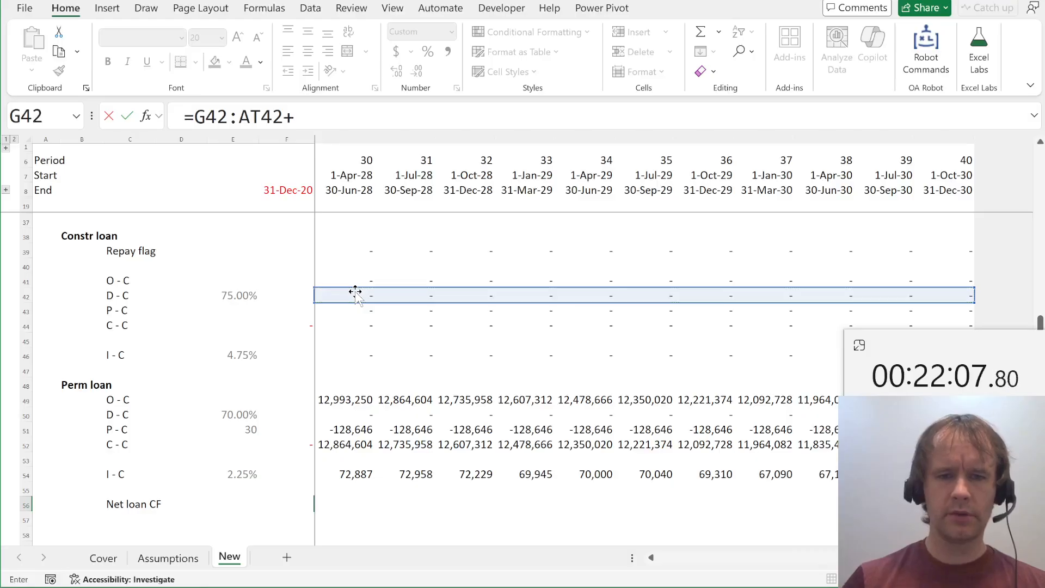
left_click(358, 308)
key("ctrl+Left")
key("ctrl+shift+Right")
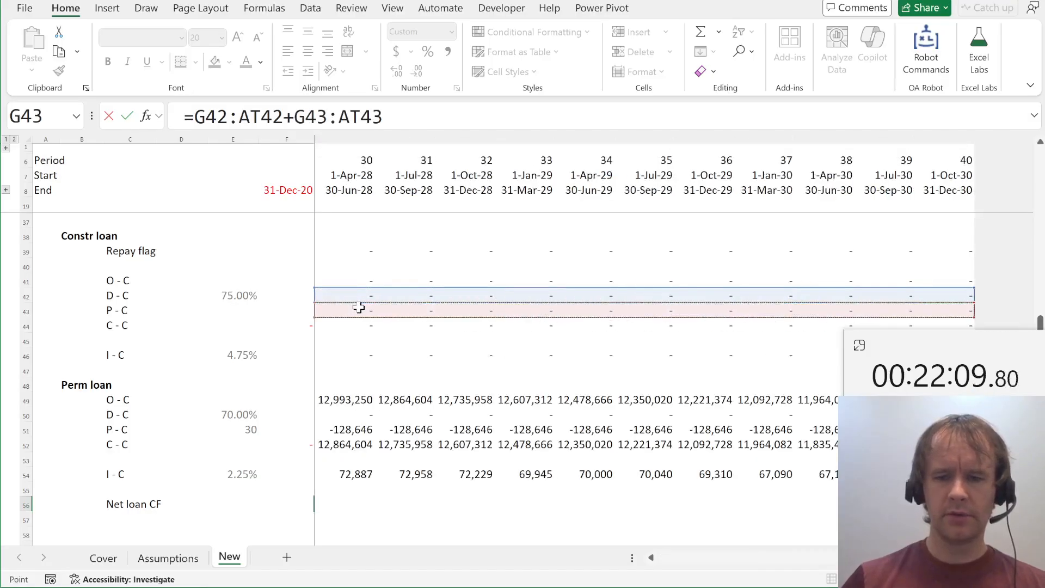
type("-")
left_click(363, 354)
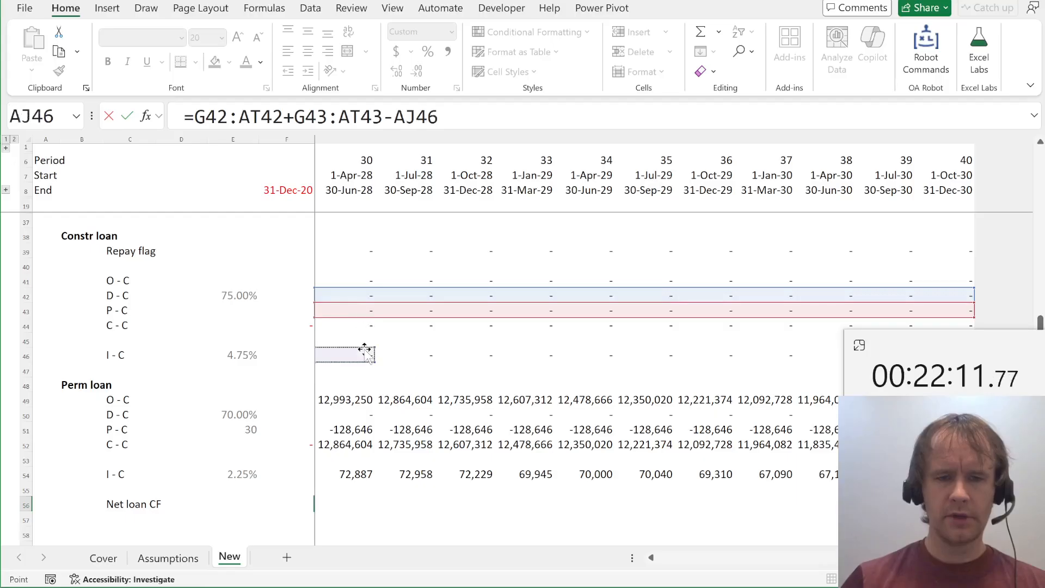
key("ctrl+Left")
key("ctrl+shift+Right")
Complete the G56 formula with the permanent loan flows +G50:AT50+G51:AT51-G54:AT54
type("+")
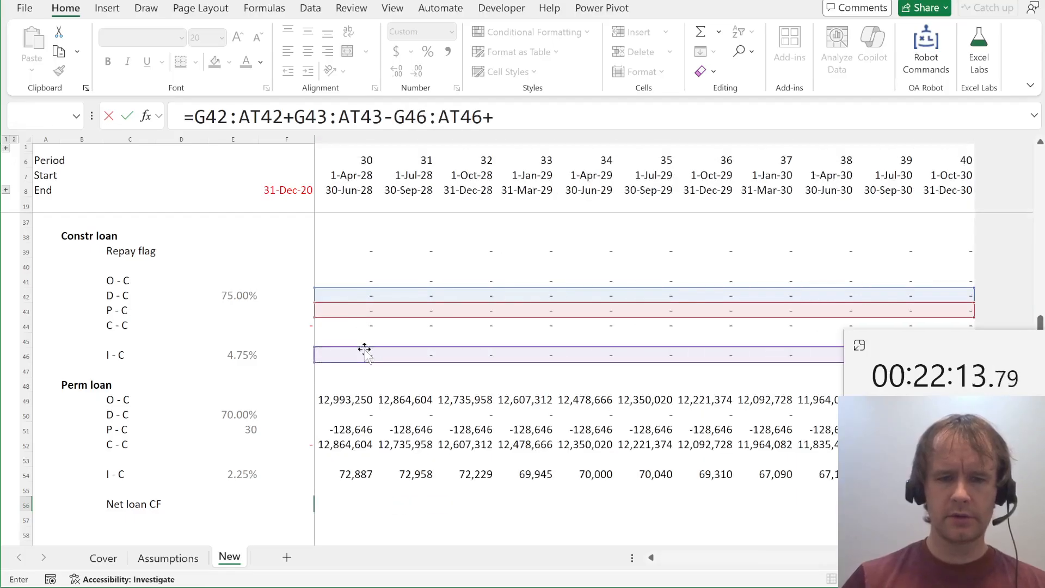
left_click(346, 411)
key("ctrl+Left")
key("ctrl+shift+Right")
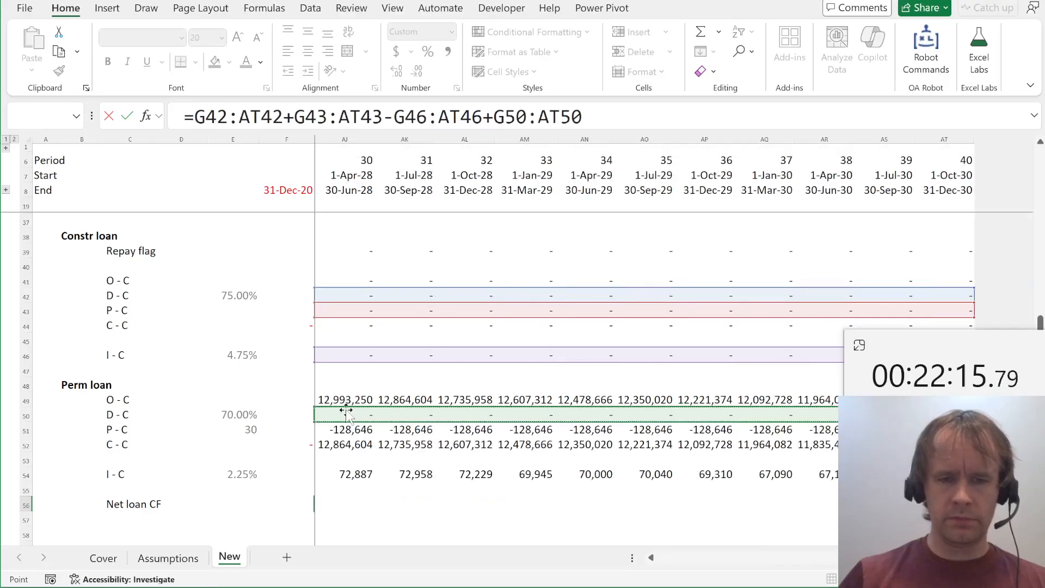
type("+")
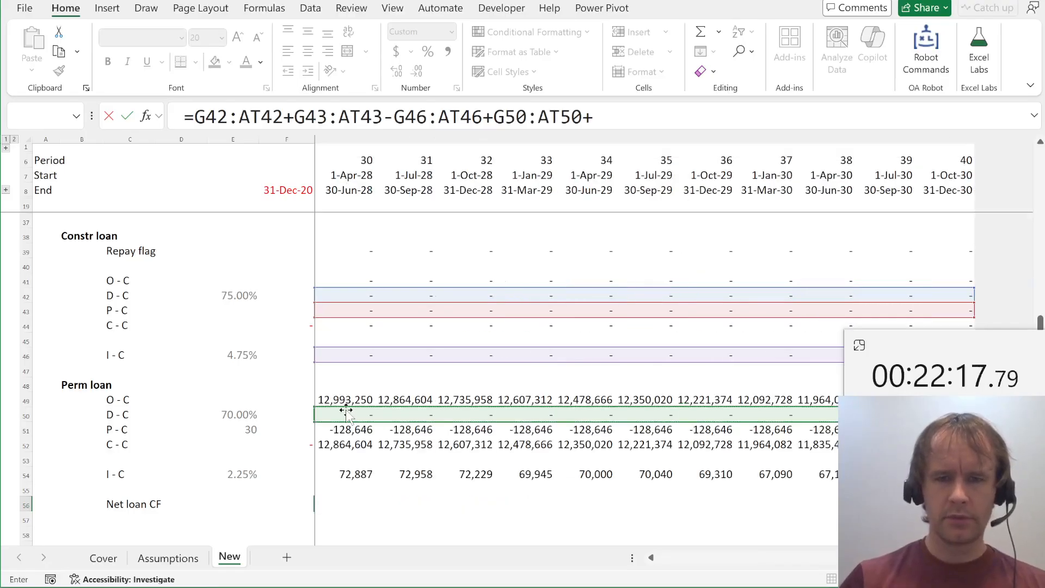
left_click(354, 430)
key("ctrl+Left")
key("ctrl+shift+Right")
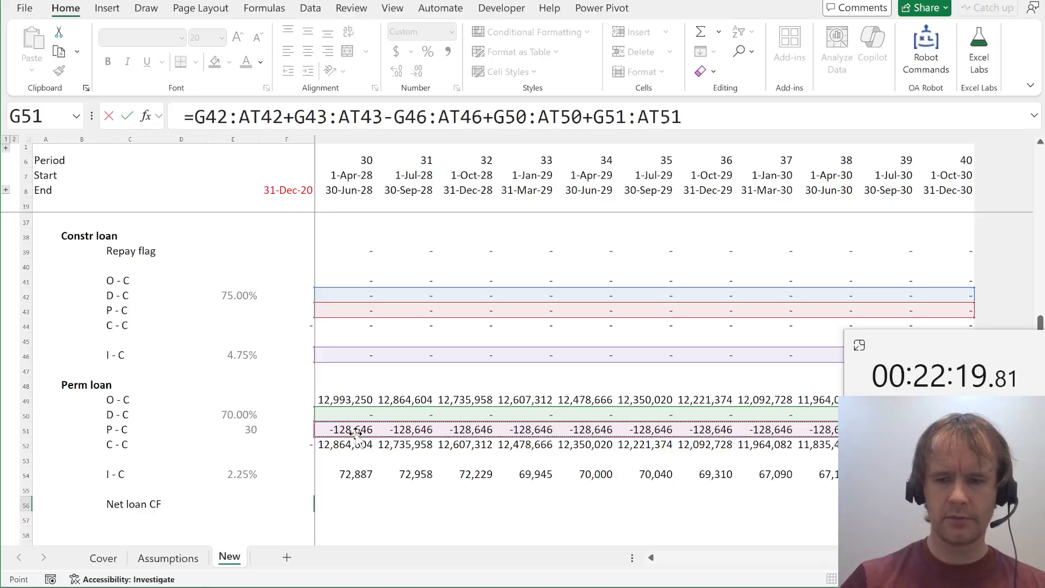
type("-")
left_click(361, 475)
key("ctrl+Left")
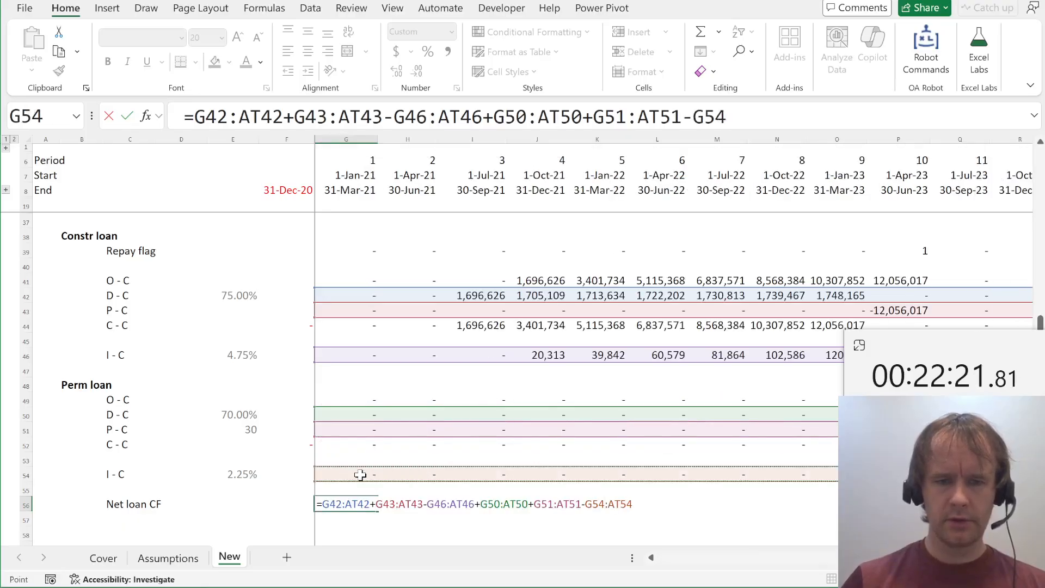
key("ctrl+shift+Right")
key("Return")
Review the Net loan CF row across the periods, especially period 10 when the construction loan is refinanced
key("Up")
key("alt+Page_Down")
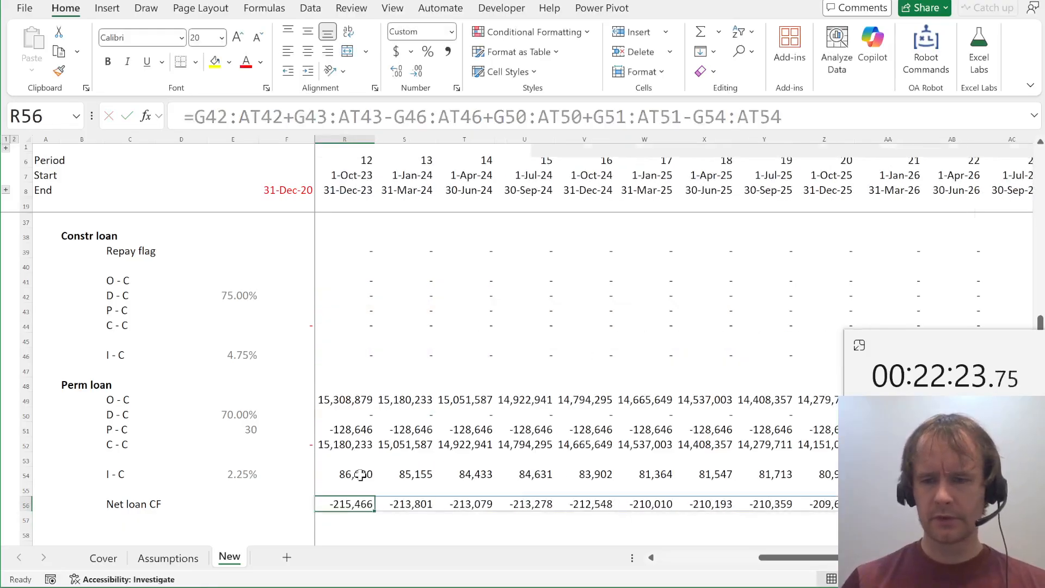
key("alt+Page_Up")
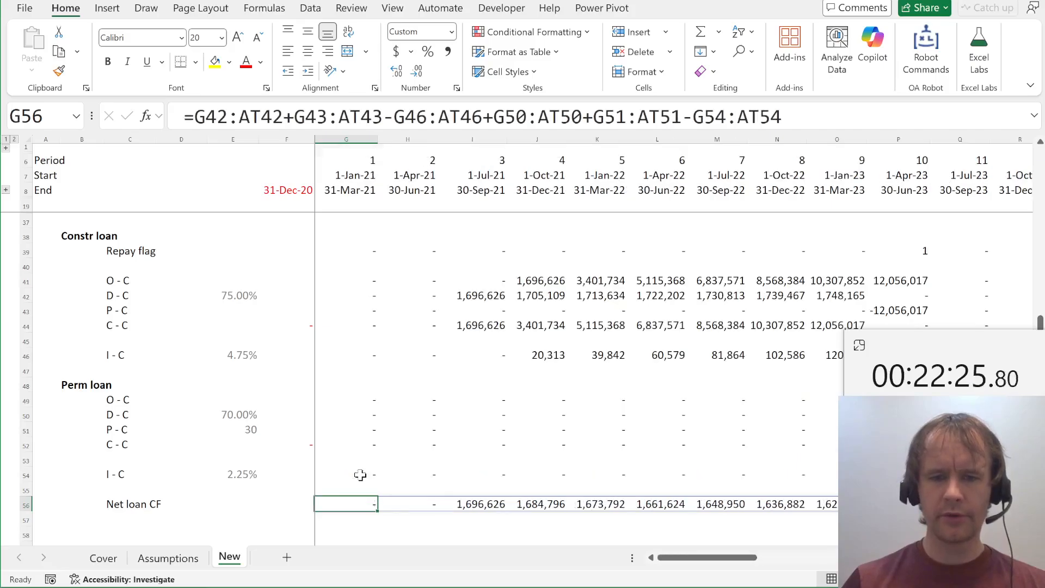
scroll(404, 467, "right", 5)
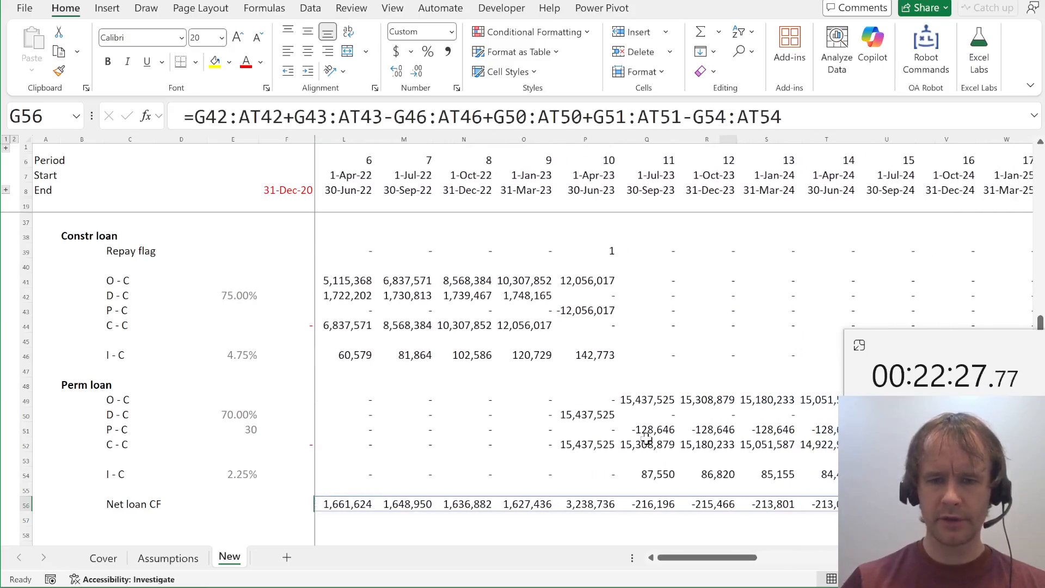
left_click(583, 504)
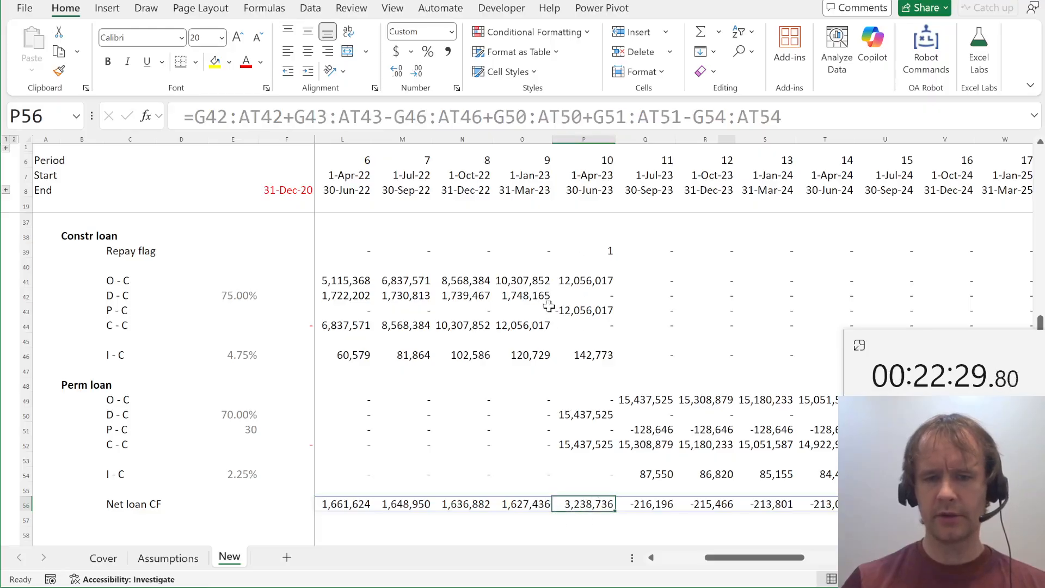
key("Down")
key("ctrl+Left")
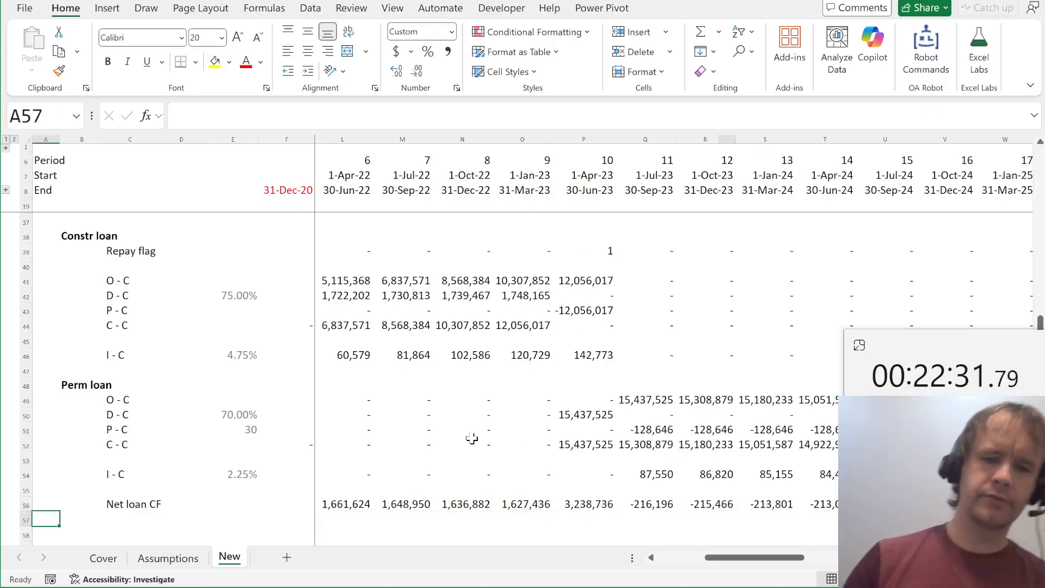
Review the permanent loan, shareholder financing and company sale requirements in the case document
key("Right")
key("Right")
key("Right")
key("Right")
key("Right")
key("Right")
key("Left")
key("Left")
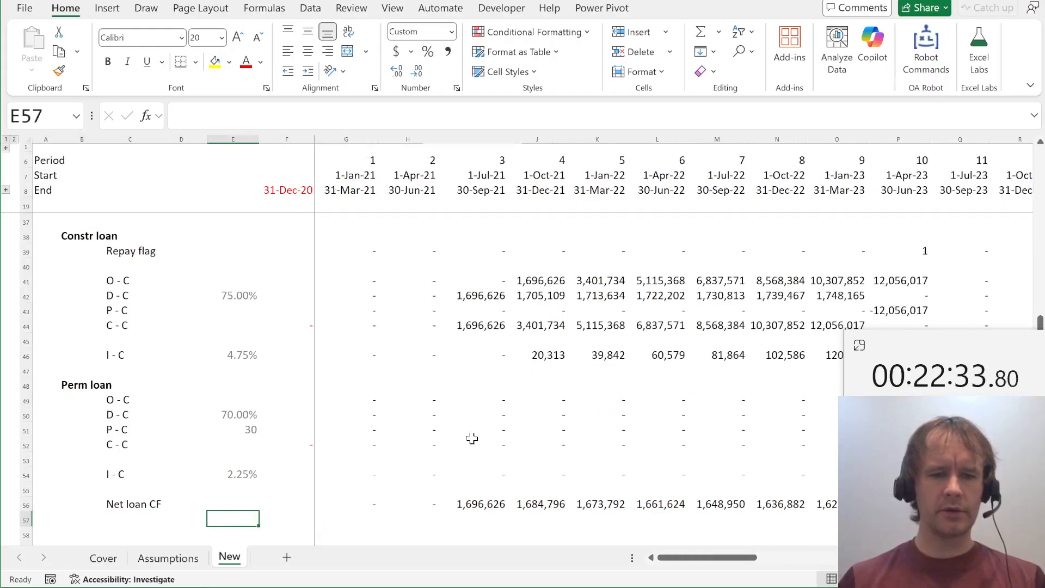
key("alt+Tab")
scroll(517, 316, "down", 3)
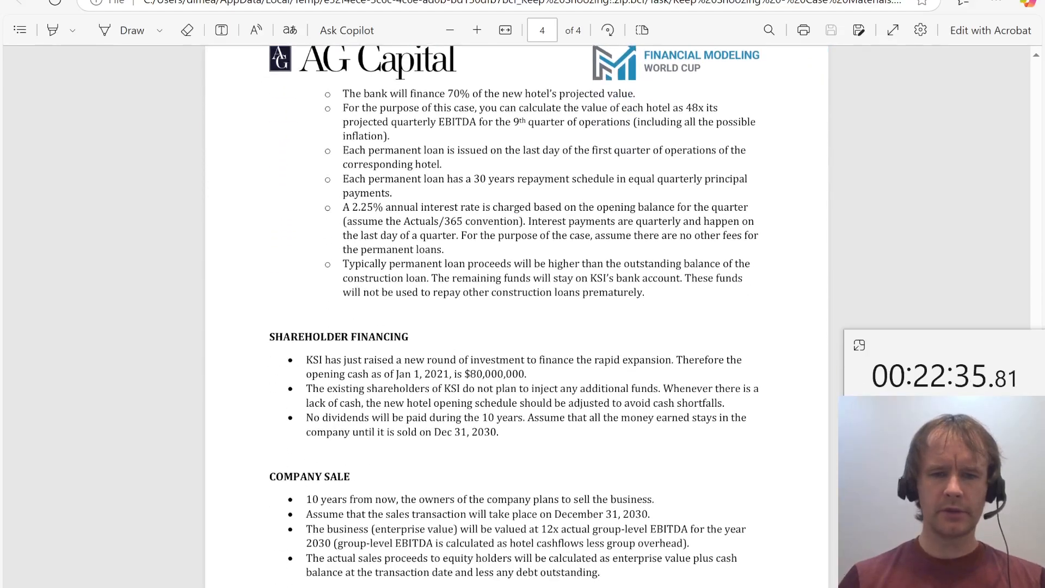
scroll(518, 316, "up", 8)
key("alt+Tab")
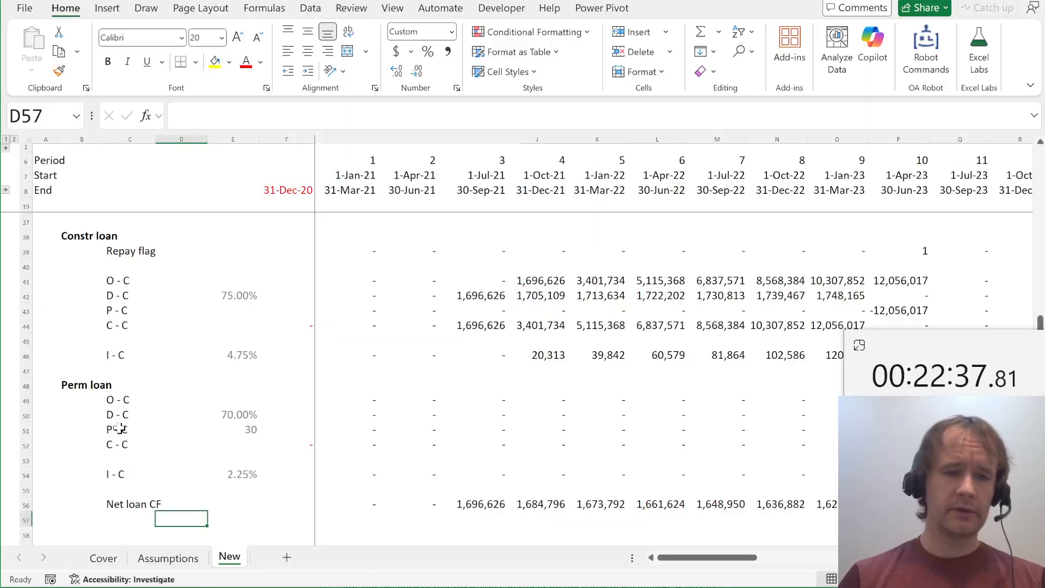
Clone the first hotel's block A22:AT57 with the Clone block with summary command, making 20 copies, and inspect the second hotel's block
left_click(61, 303)
key("Left")
key("ctrl+Up")
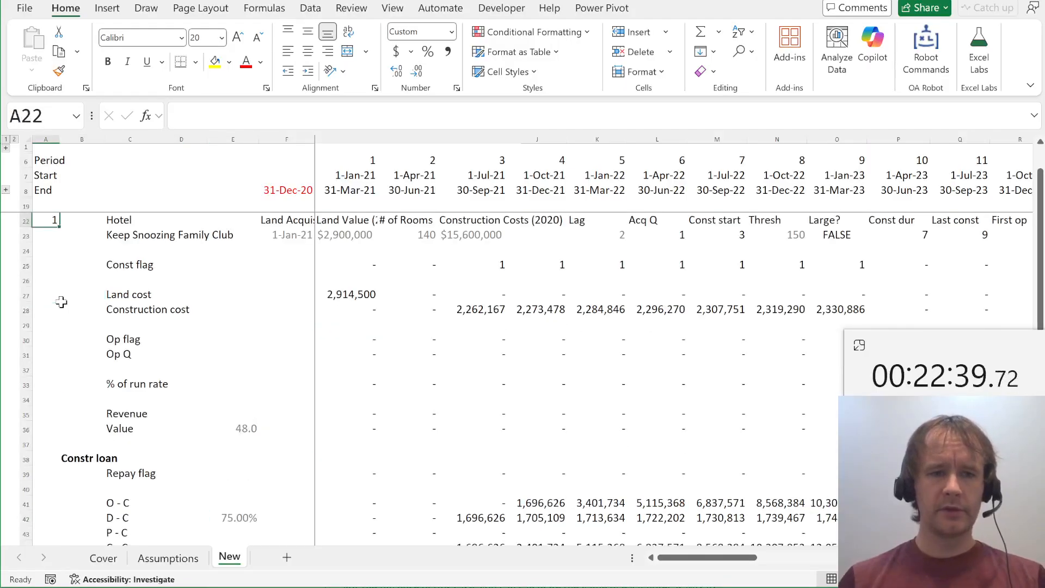
key("Up")
key("Up")
key("Down")
key("Down")
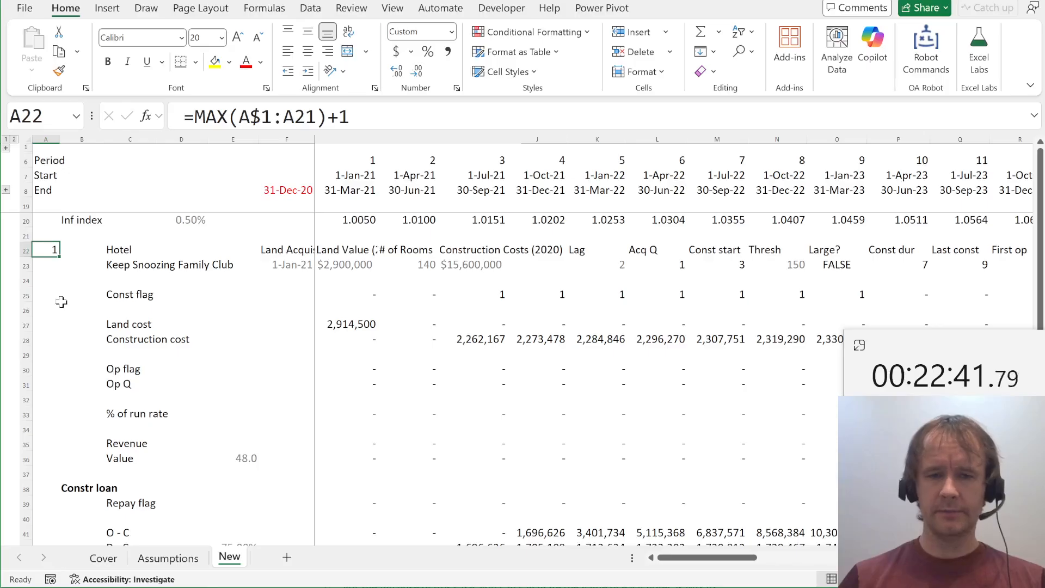
key("ctrl+shift+Right")
key("ctrl+shift+Right")
key("ctrl+shift+Right")
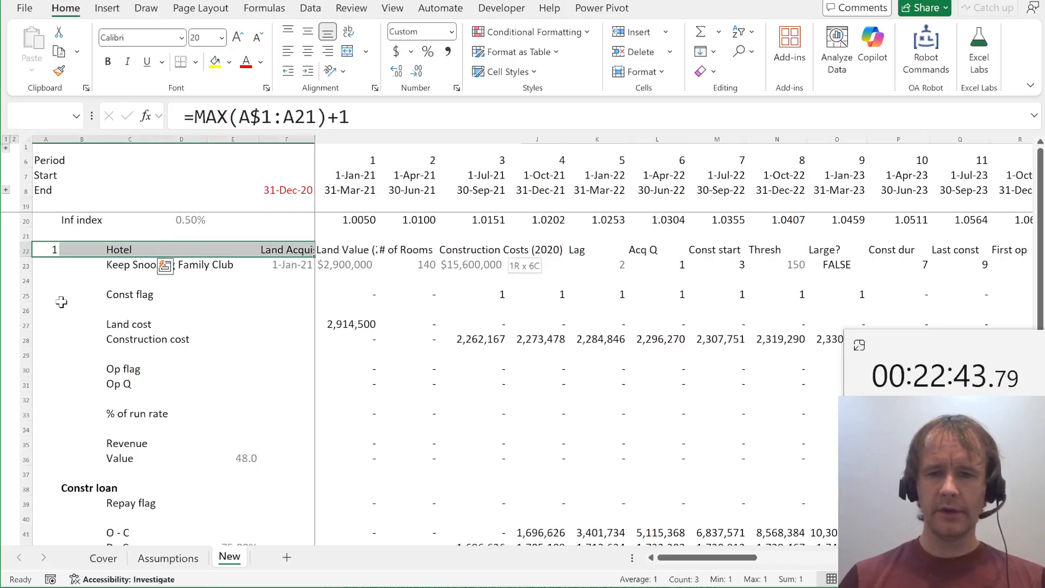
key("shift+Page_Down")
key("shift+Down")
key("shift+Down")
key("shift+Down")
key("shift+Down")
key("shift+Down")
key("shift+Down")
key("shift+Down")
key("shift+Down")
key("shift+Down")
key("shift+Down")
key("shift+Down")
key("shift+Down")
key("shift+Down")
key("shift+Down")
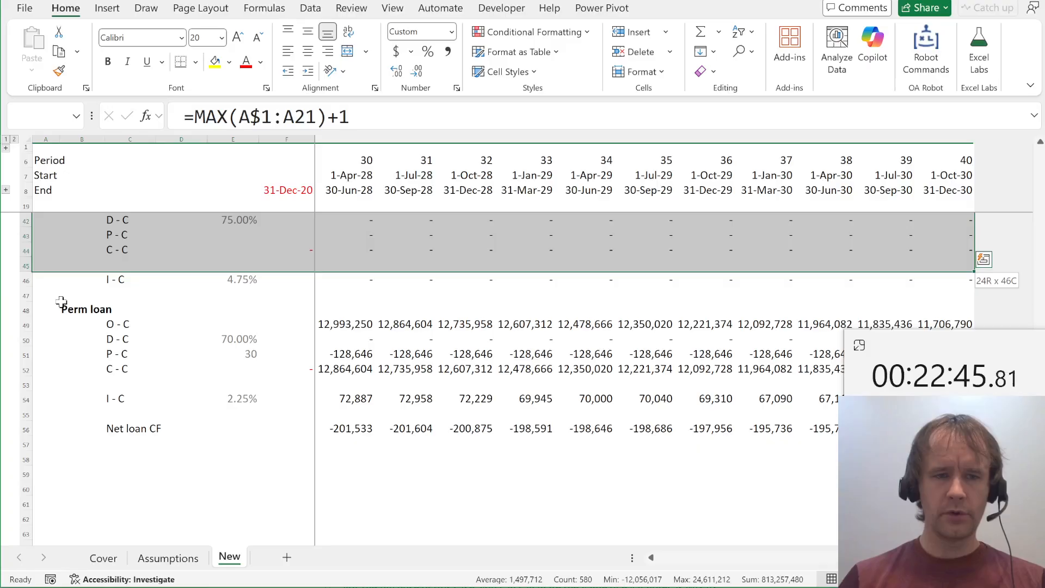
key("shift+Up")
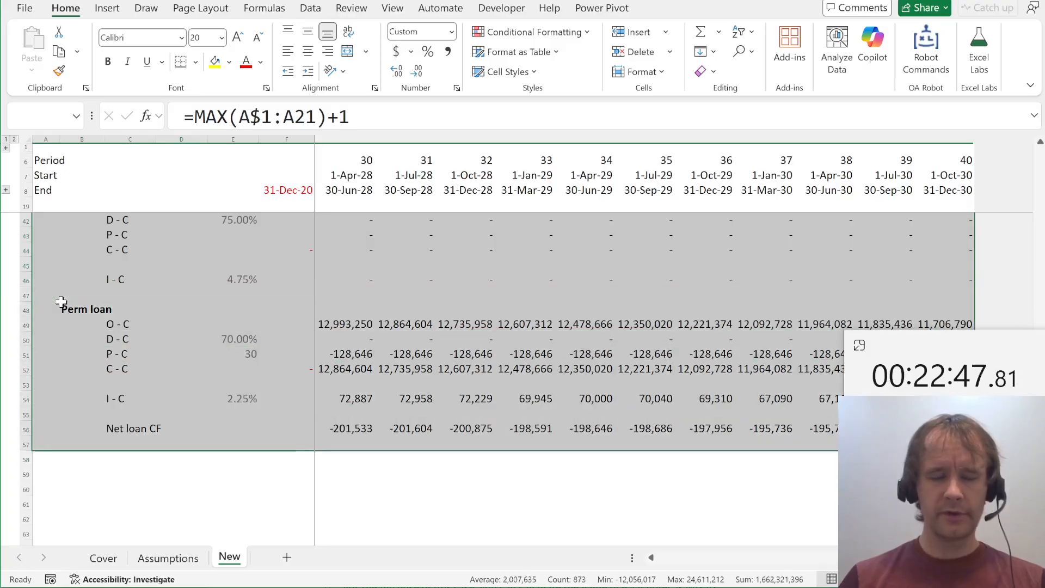
key("ctrl+BackSpace")
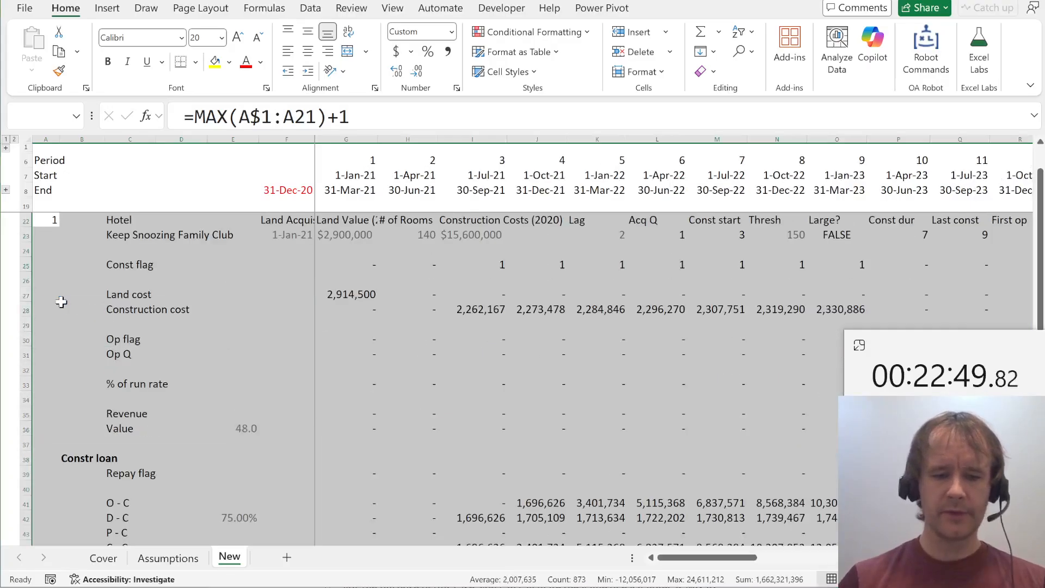
key("ctrl+shift+r")
type("cb")
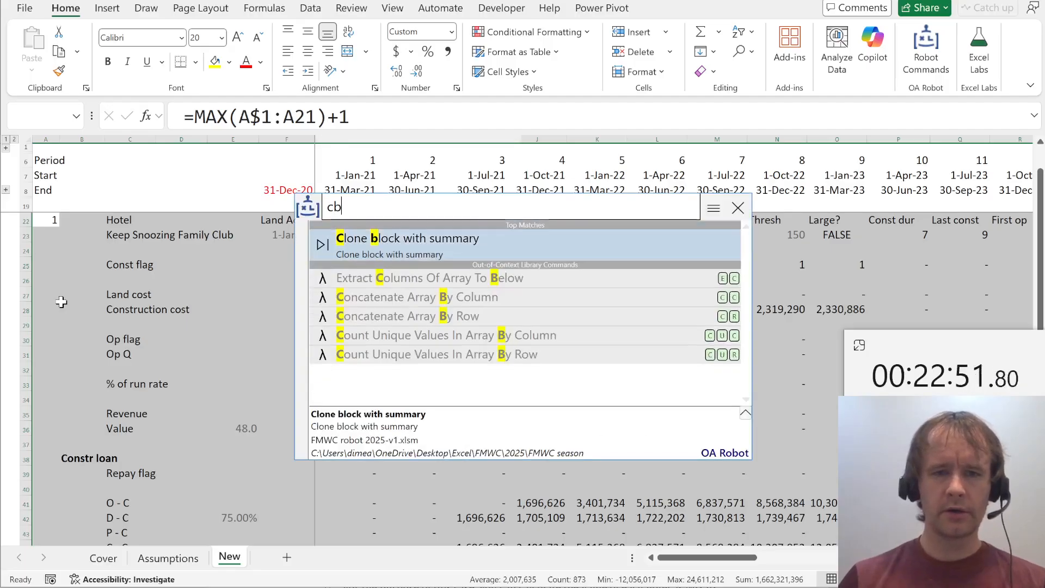
key("Return")
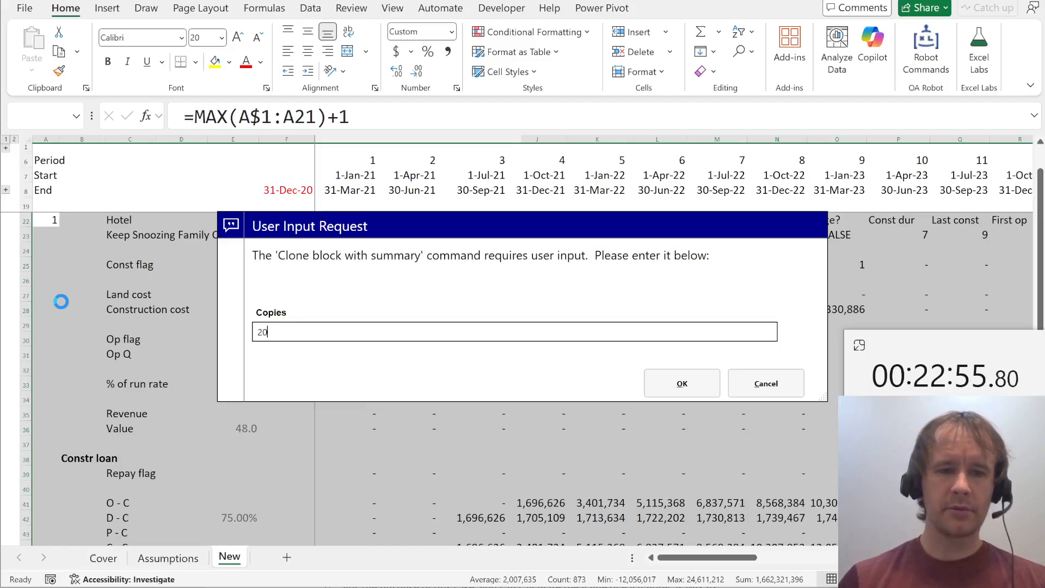
type("20")
key("Return")
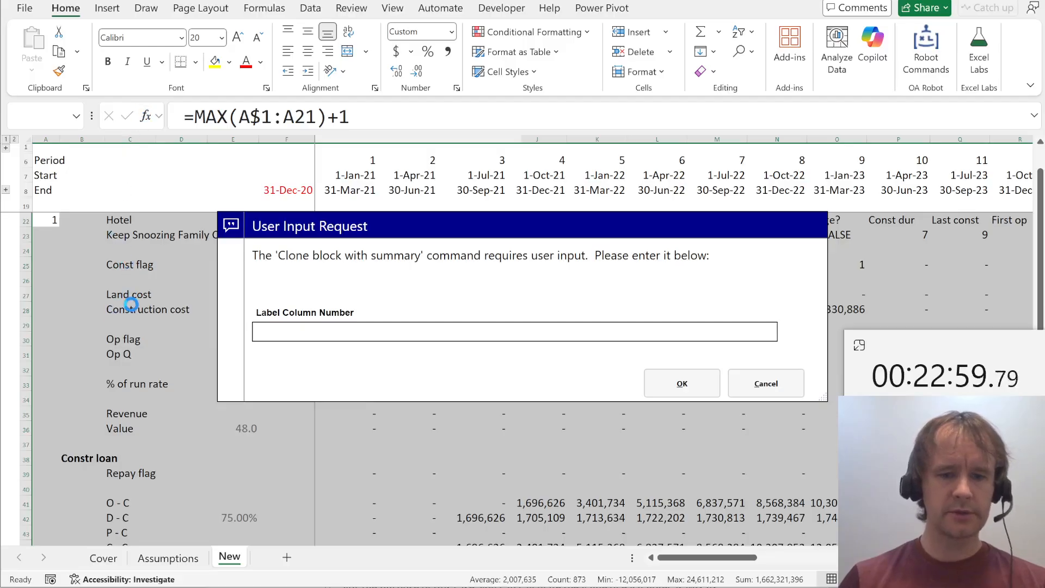
key("Return")
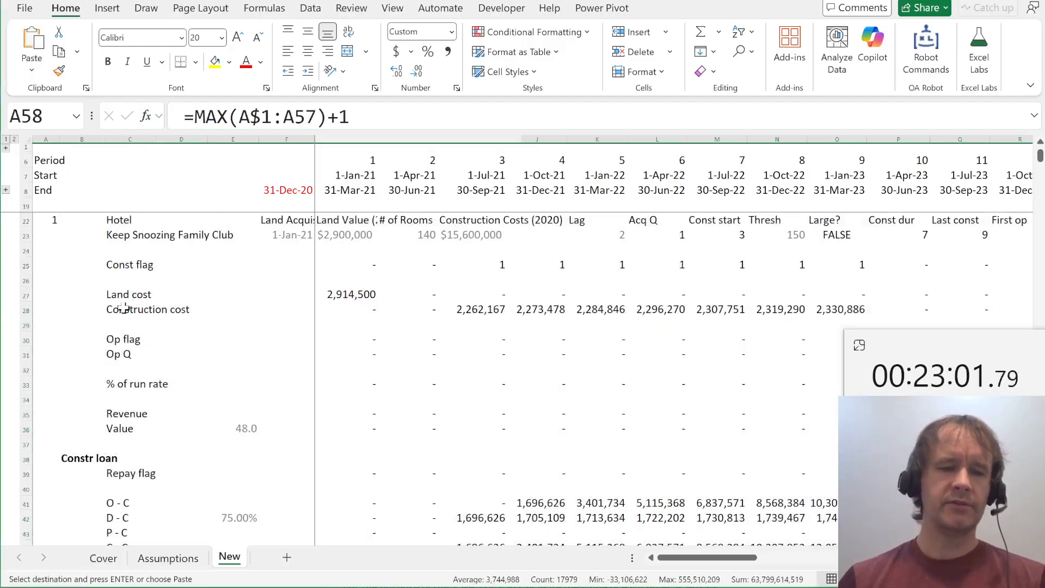
scroll(139, 340, "down", 12)
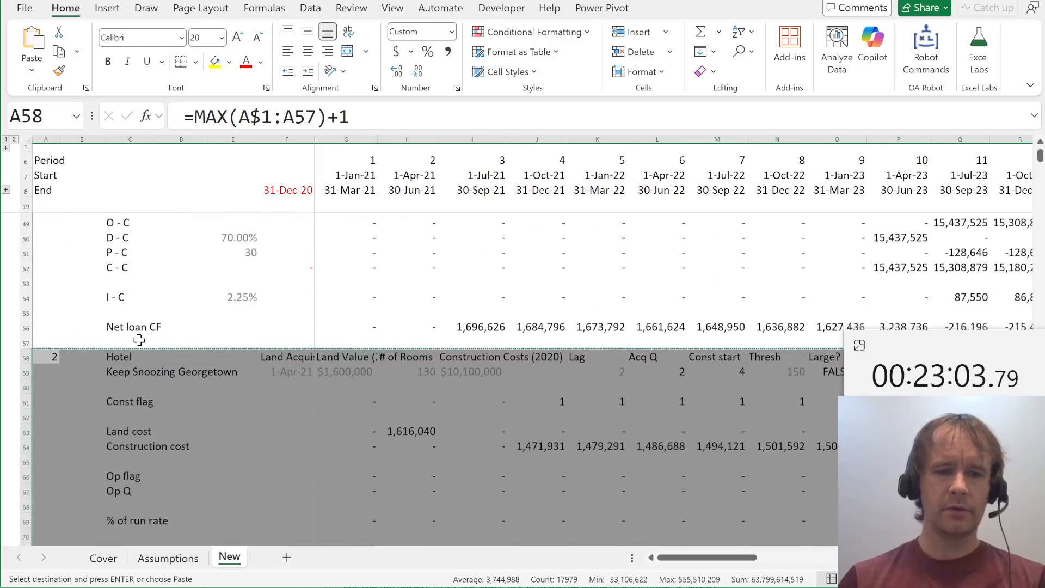
Examine the cloned hotel blocks from the second hotel down to the summary block at the end of the sheet
left_click(175, 271)
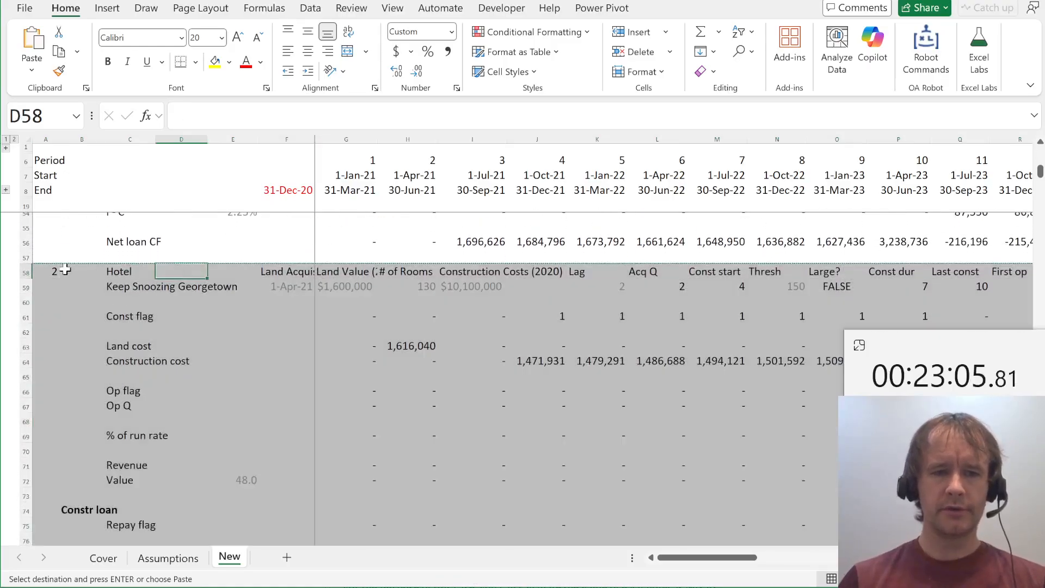
scroll(74, 293, "down", 18)
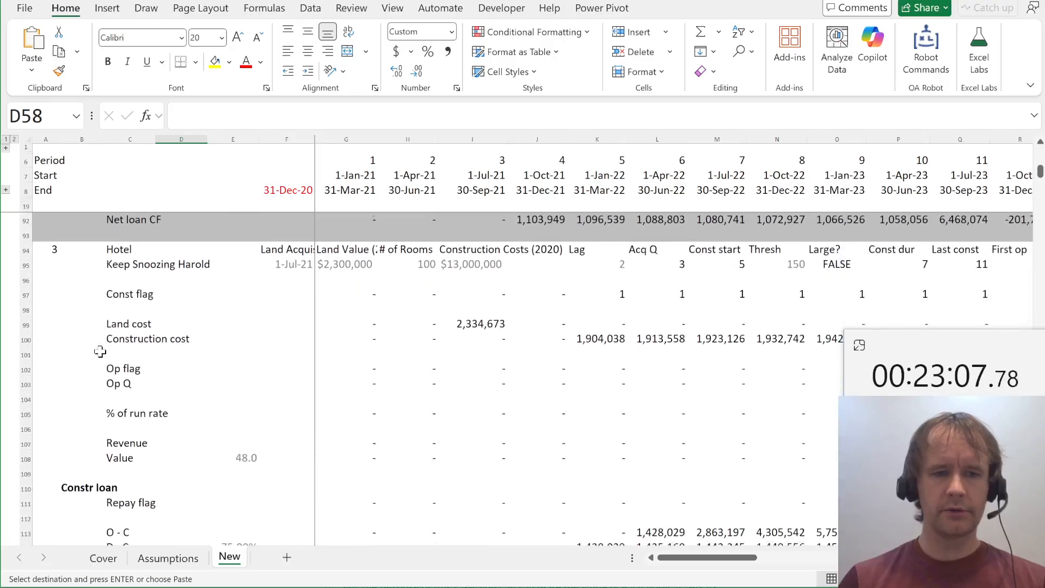
scroll(100, 351, "down", 8)
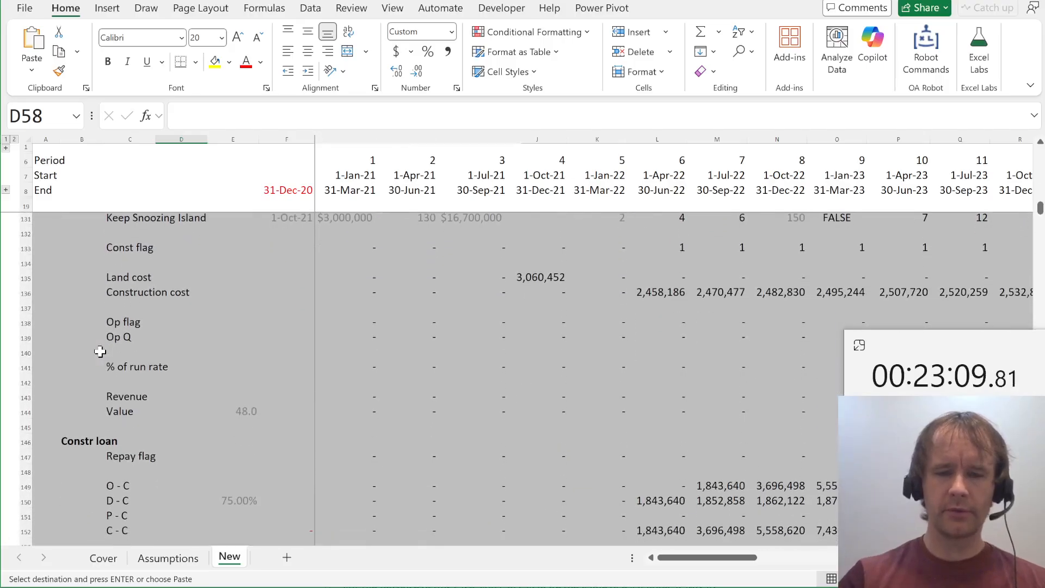
key("ctrl+End")
left_click(259, 278)
key("Right")
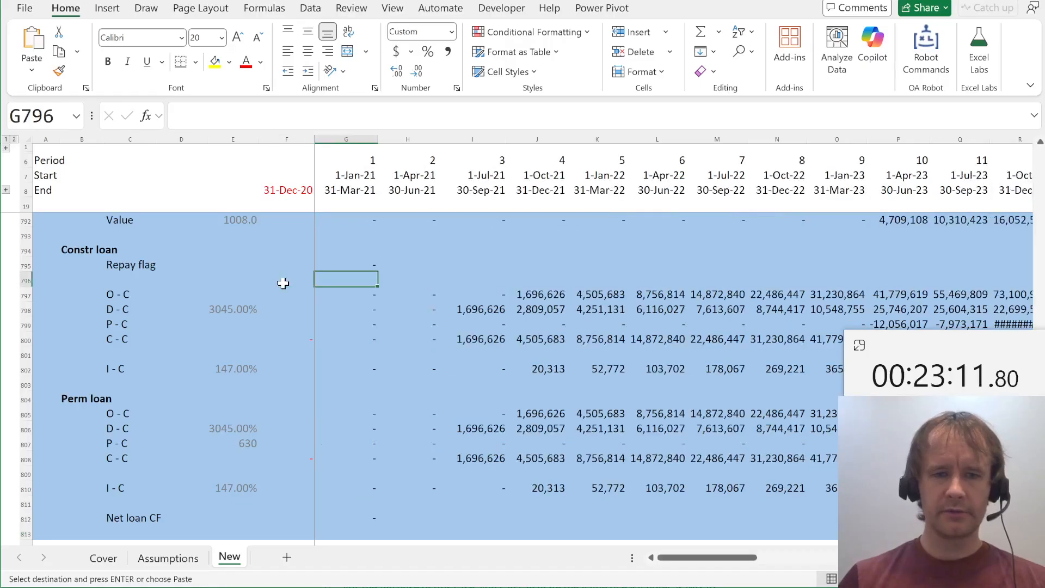
scroll(555, 246, "up", 2)
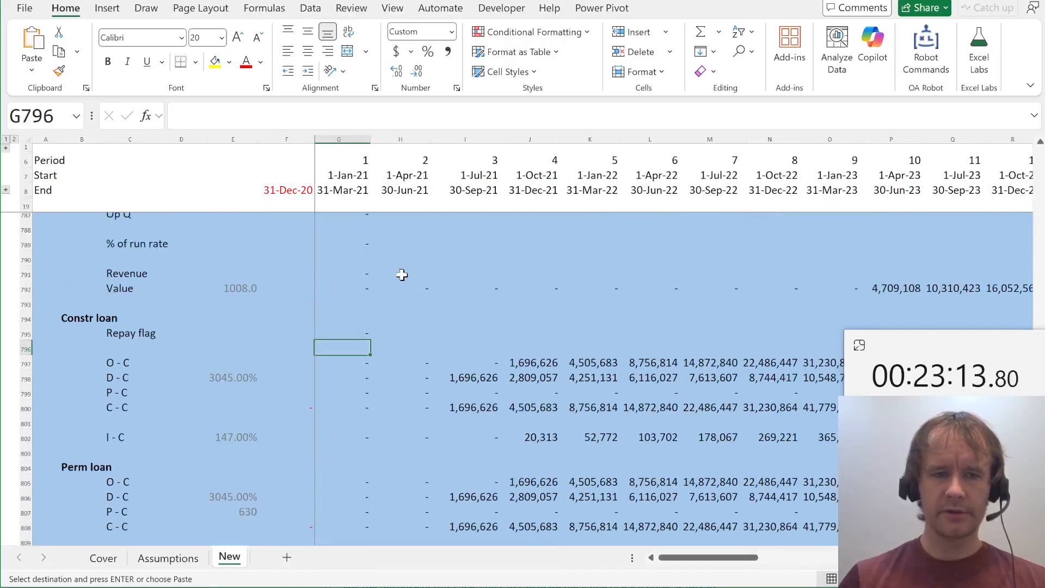
scroll(402, 275, "up", 2)
scroll(402, 274, "down", 2)
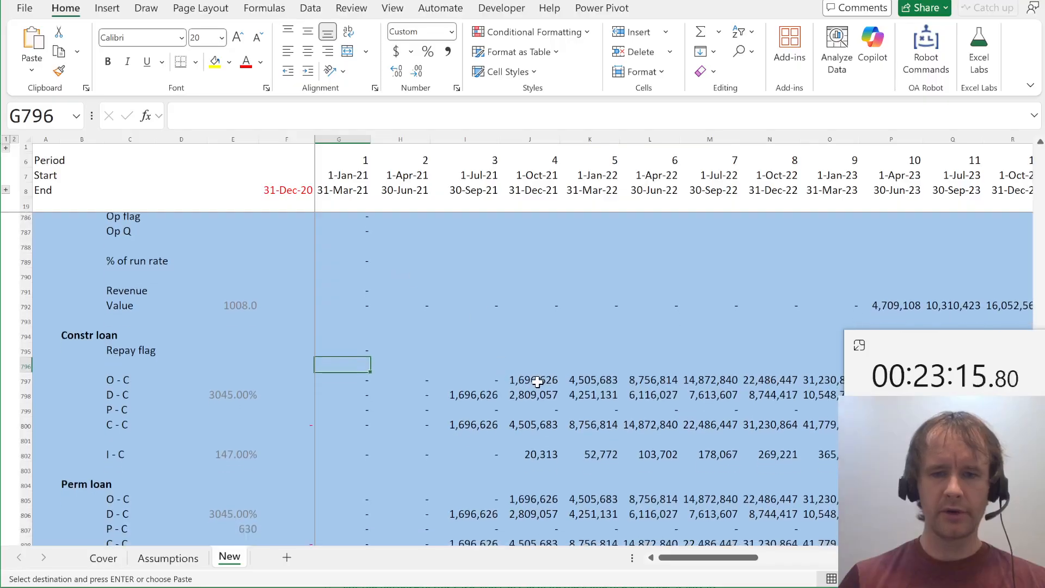
Inspect the SUMIFS formula behind the summary block's construction loan opening balance in J797
left_click(537, 381)
key("Escape")
key("F2")
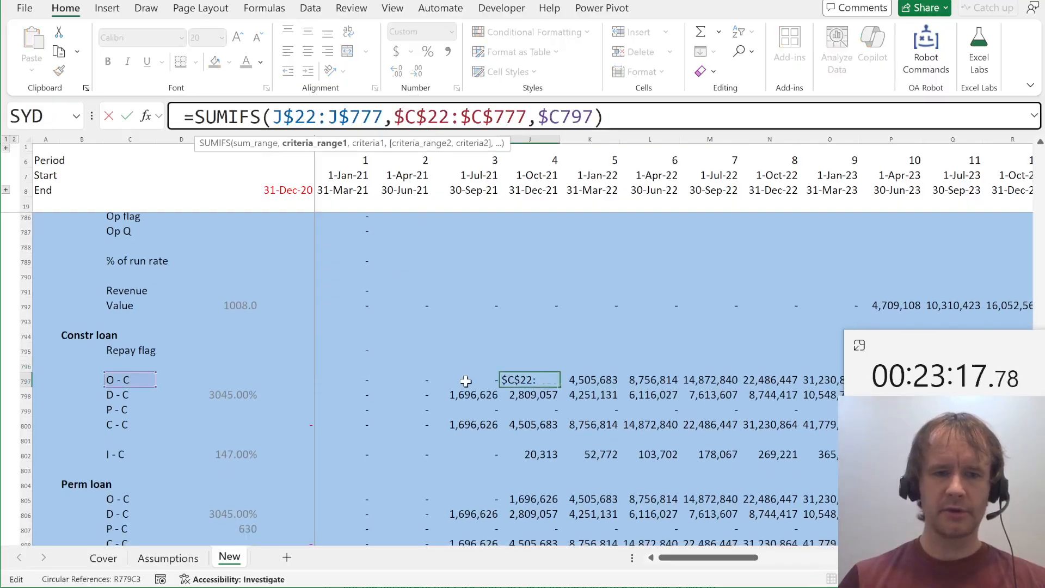
scroll(466, 382, "up", 8)
scroll(88, 314, "down", 8)
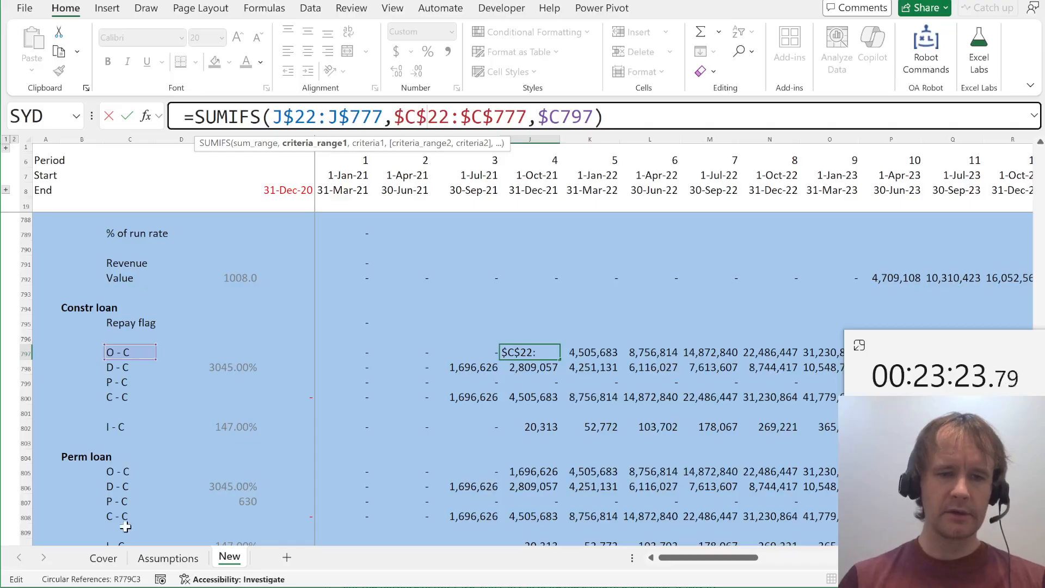
key("Escape")
scroll(129, 394, "up", 8)
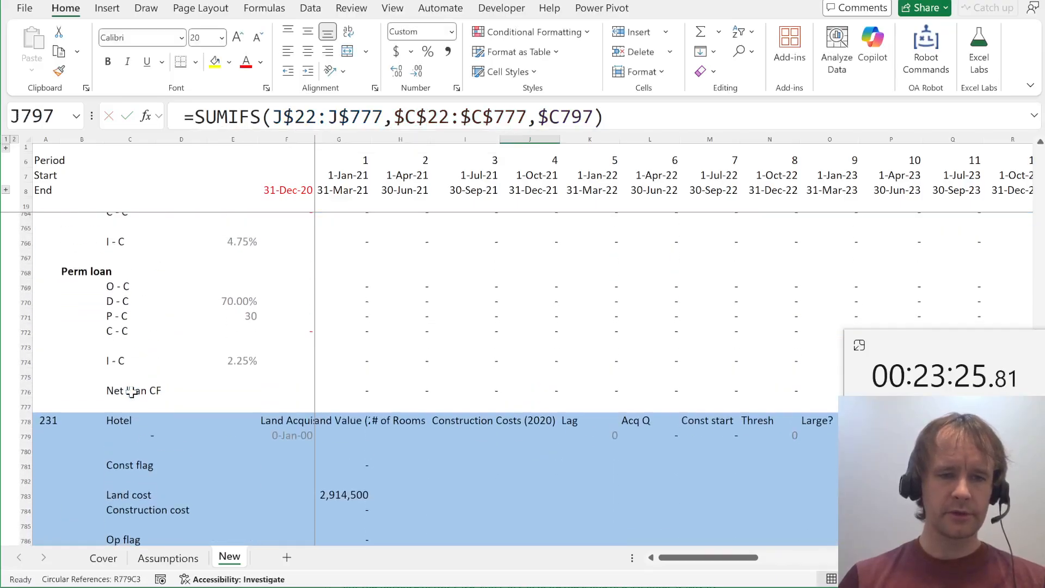
Check the hotel numbering in column A from the last cloned block back up to the first hotel
left_click(58, 374)
key("ctrl+Up")
key("ctrl+Up")
key("ctrl+Up")
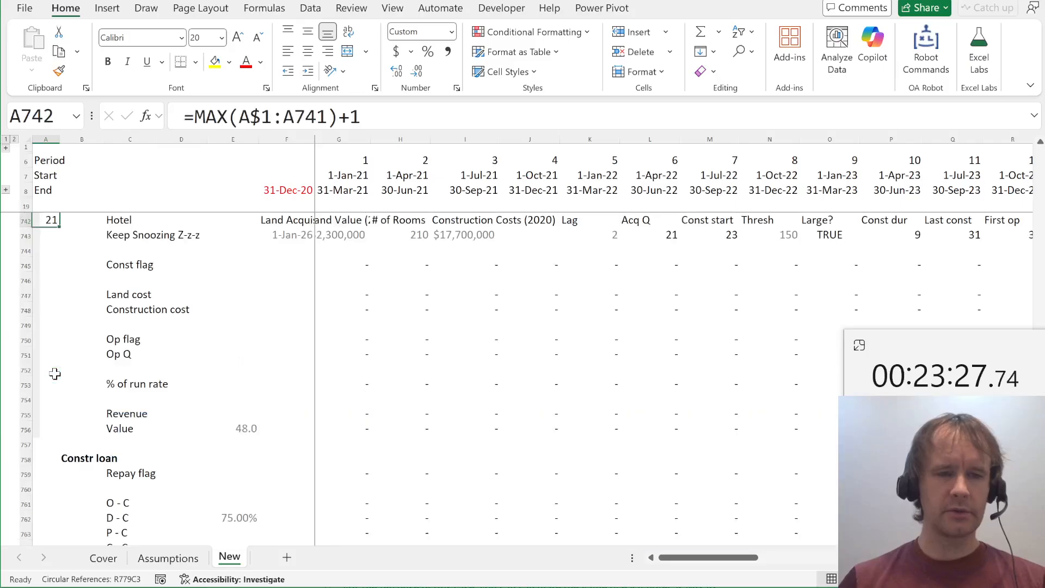
key("ctrl+Up")
key("ctrl+Up")
key("ctrl+Up")
key("ctrl+Up")
key("ctrl+Up")
key("ctrl+Up")
key("ctrl+Up")
key("ctrl+Up")
key("ctrl+Up")
key("ctrl+Up")
key("ctrl+Up")
key("ctrl+Up")
key("ctrl+Up")
key("ctrl+Up")
key("ctrl+Up")
key("ctrl+Up")
key("ctrl+Up")
key("ctrl+Up")
key("ctrl+Up")
key("ctrl+Up")
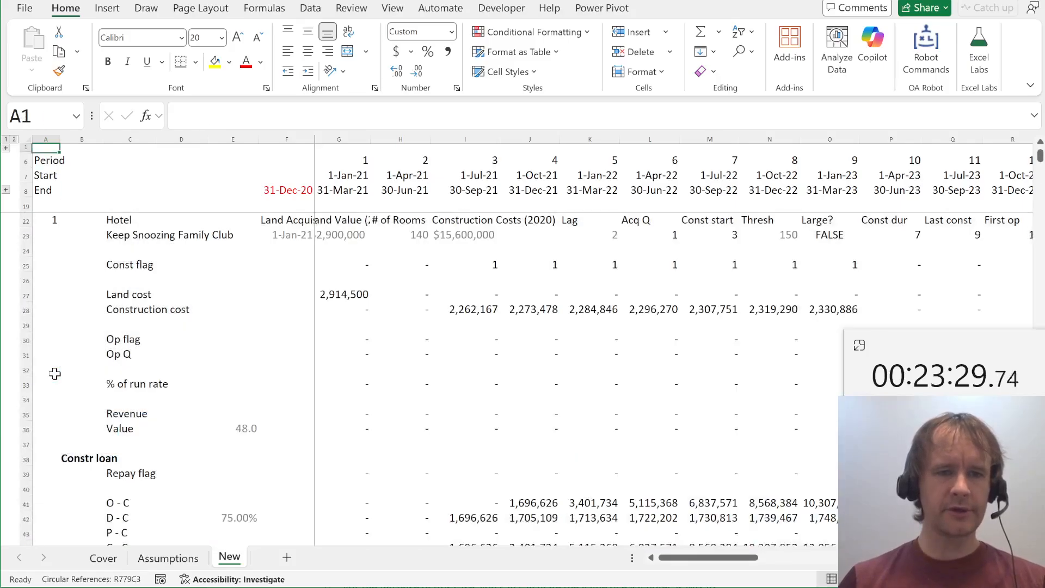
Set the second block's hotel number in A58 to 1 to test the clone against the first hotel
key("ctrl+Down")
key("ctrl+Down")
key("ctrl+Down")
key("ctrl+Down")
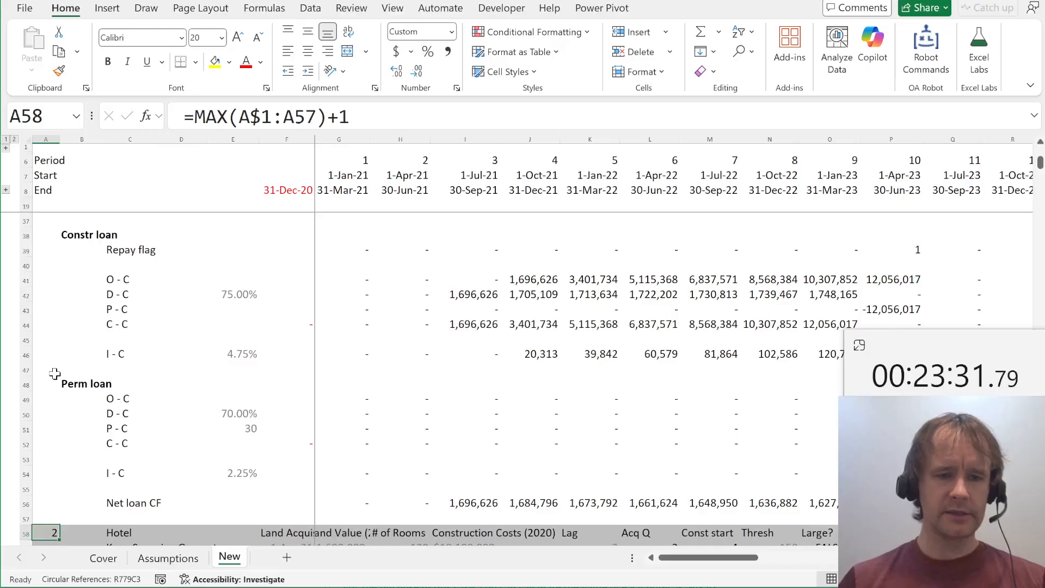
type("1")
key("Return")
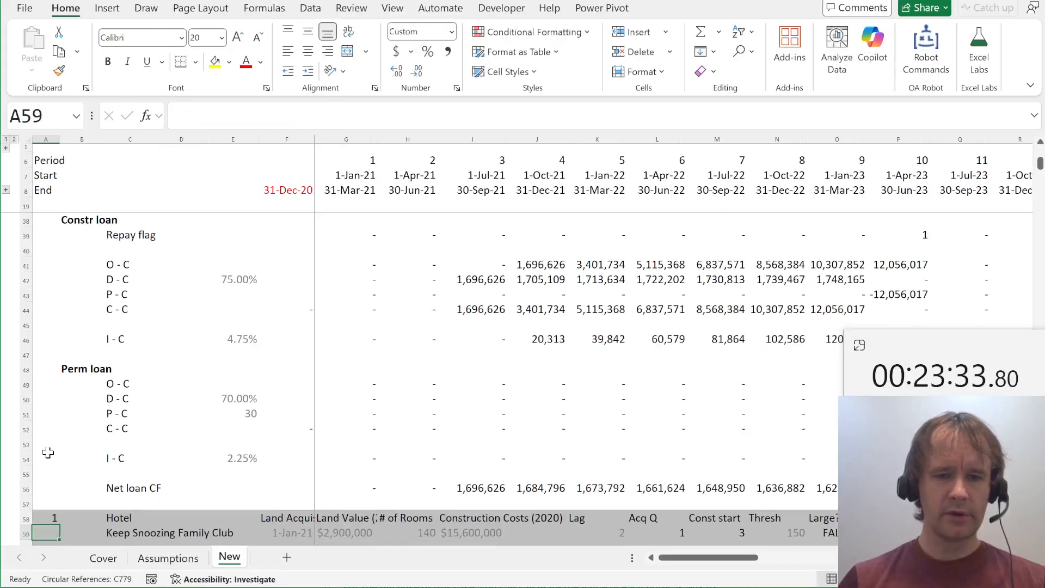
Start an AND check in B93 over the cloned block A58:AT92
scroll(48, 453, "down", 3)
scroll(48, 453, "down", 10)
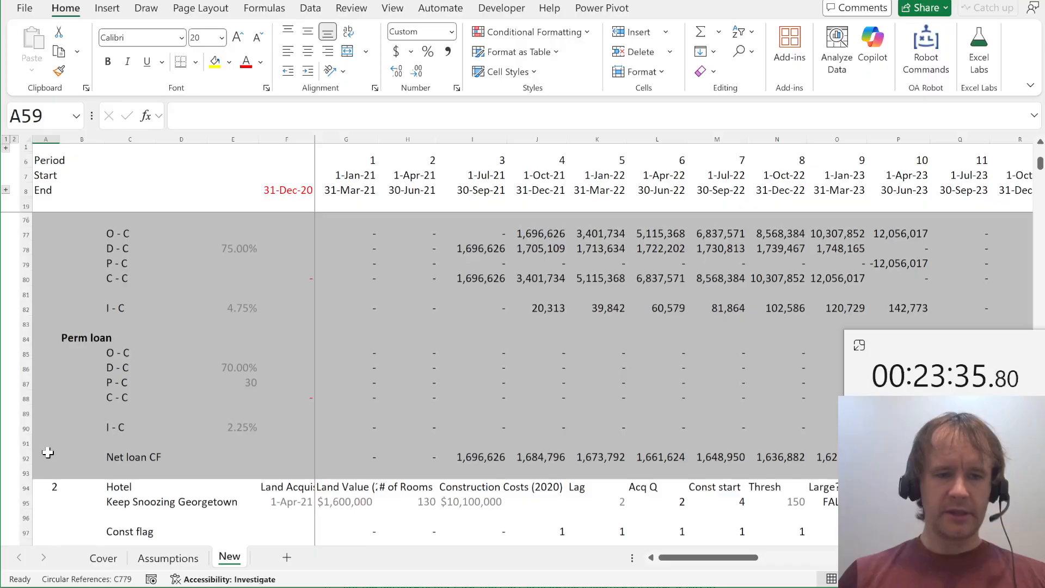
left_click(74, 472)
type("=and")
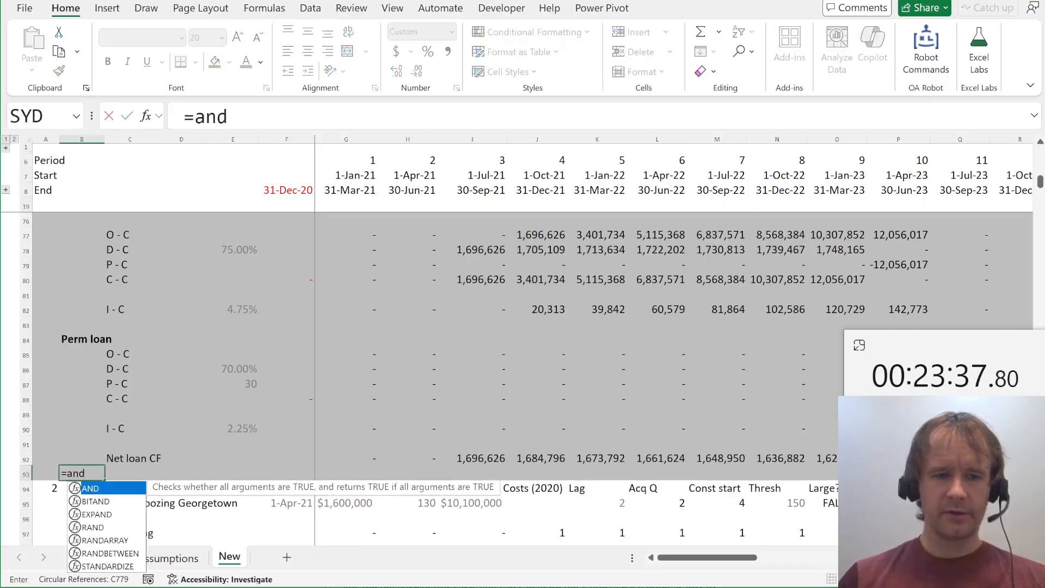
key("Tab")
key("Up")
key("Left")
key("shift+Right")
key("shift+Right")
key("ctrl+shift+Right")
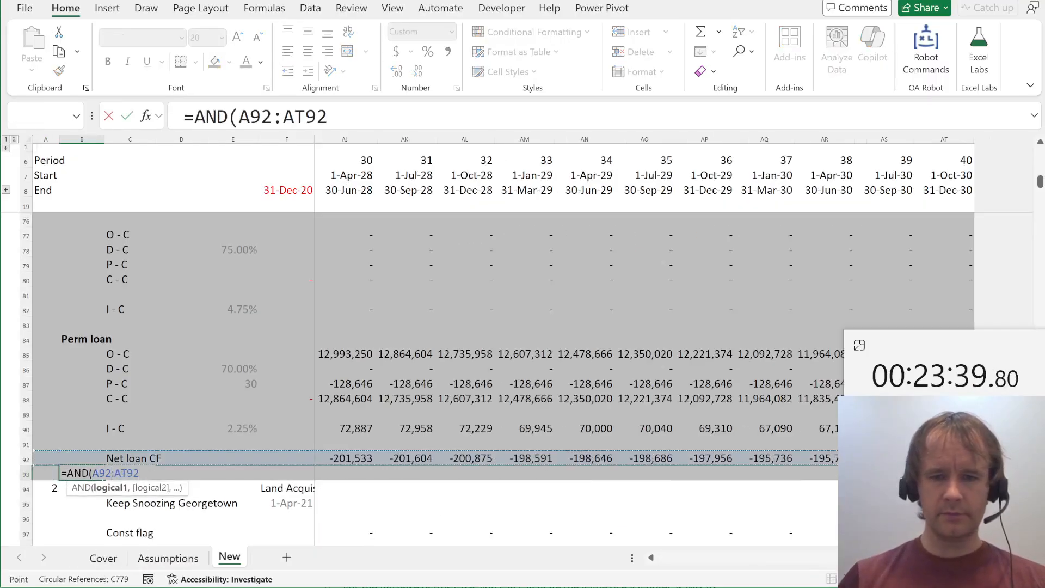
key("ctrl+shift+Up")
key("ctrl+shift+Down")
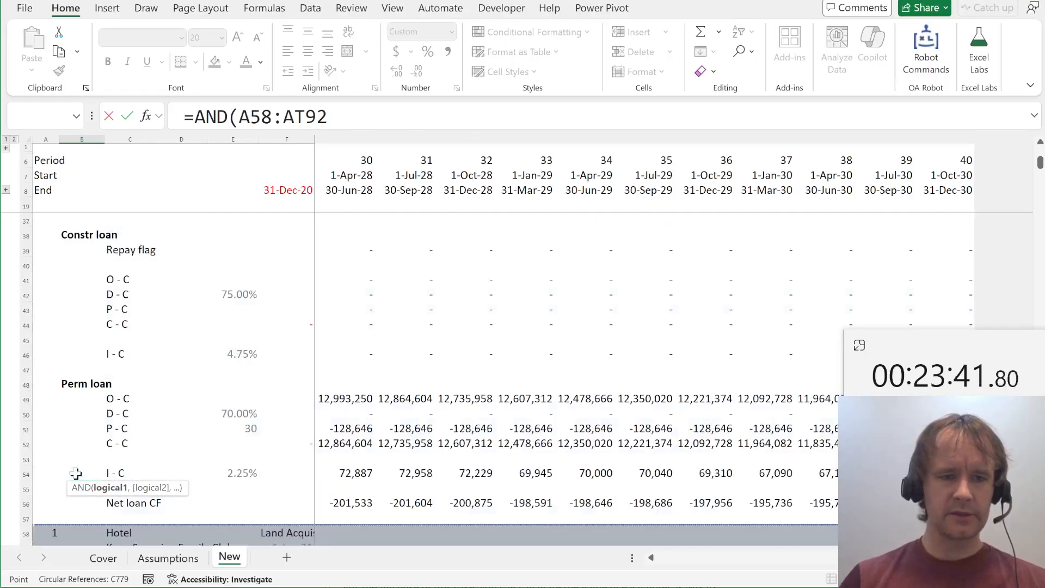
Complete the B93 check by comparing the cloned block with the original block A22:AT56
type("=")
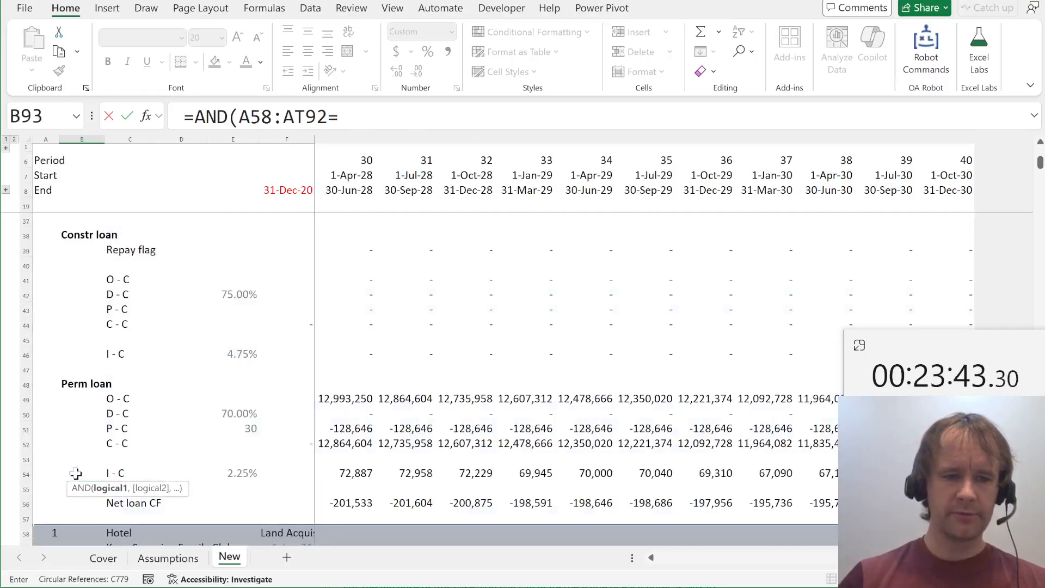
left_click(43, 502)
key("shift+Right")
key("shift+Right")
key("ctrl+shift+Right")
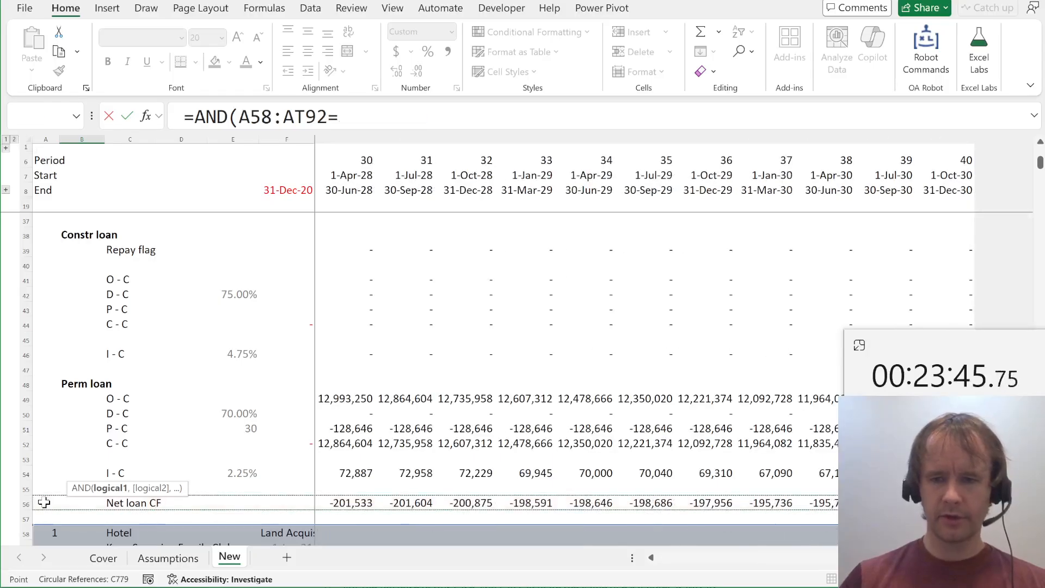
key("ctrl+shift+Up")
key("Return")
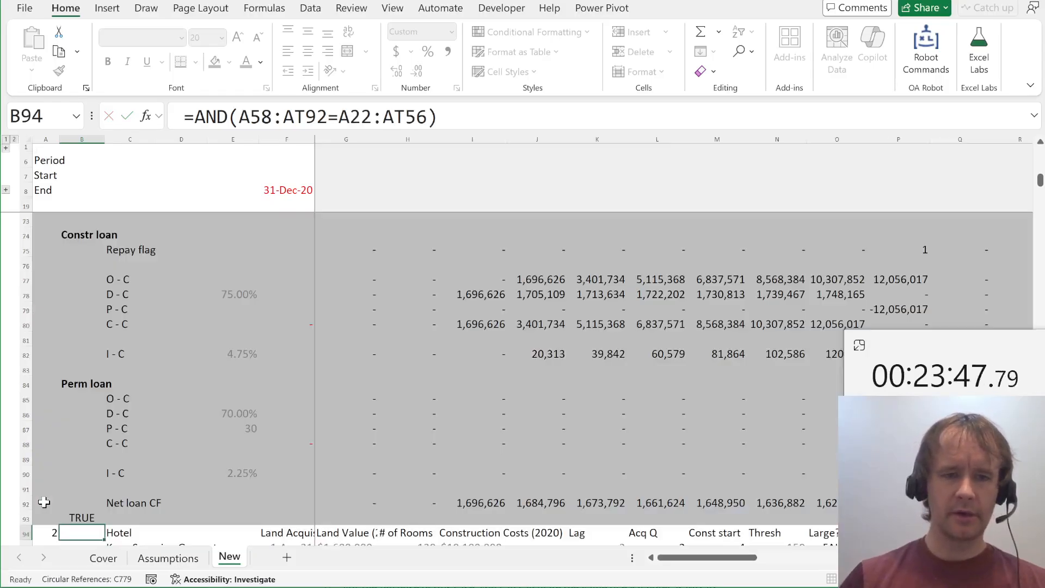
Clear the check in B93 and restore the numbering formula in A58 by copying it from A94
key("Up")
key("Down")
key("Left")
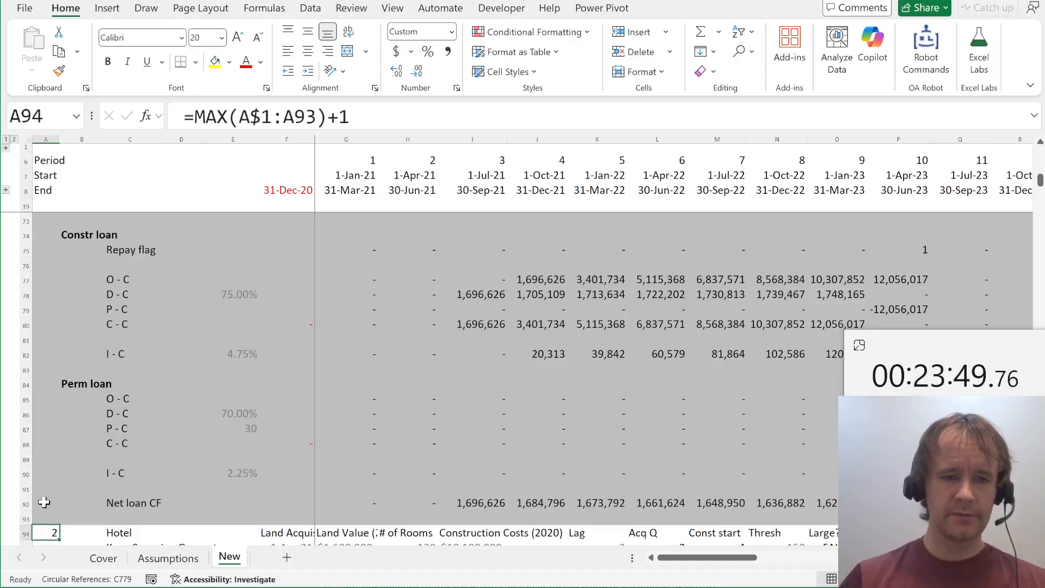
key("ctrl+c")
key("ctrl+Up")
key("ctrl+v")
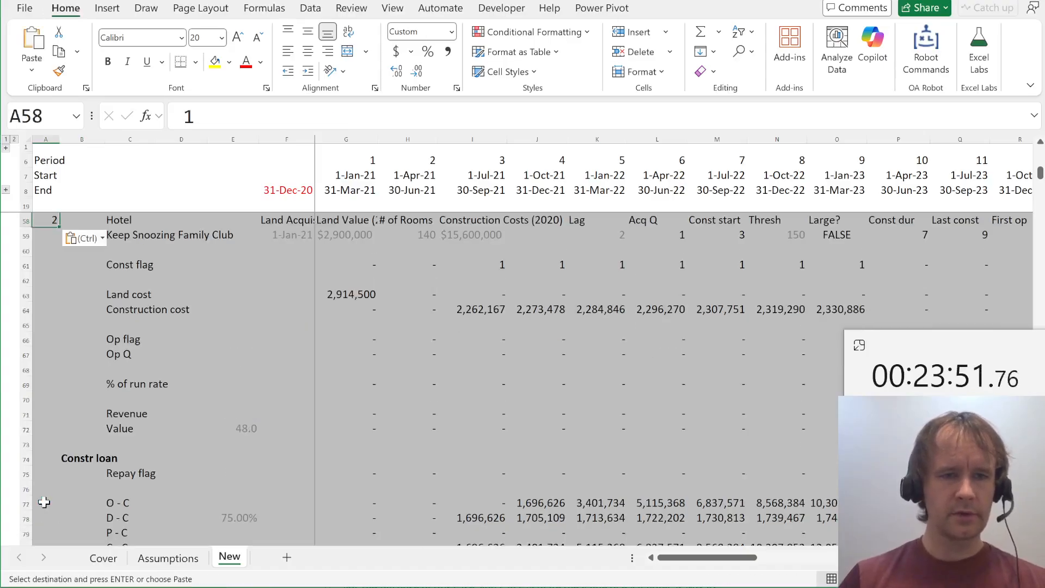
Look through the cloned hotel blocks below the second hotel
key("Page_Down")
key("Page_Down")
key("Page_Down")
key("Page_Down")
key("Page_Down")
key("Page_Down")
key("Page_Down")
key("Page_Down")
key("Page_Down")
key("Page_Down")
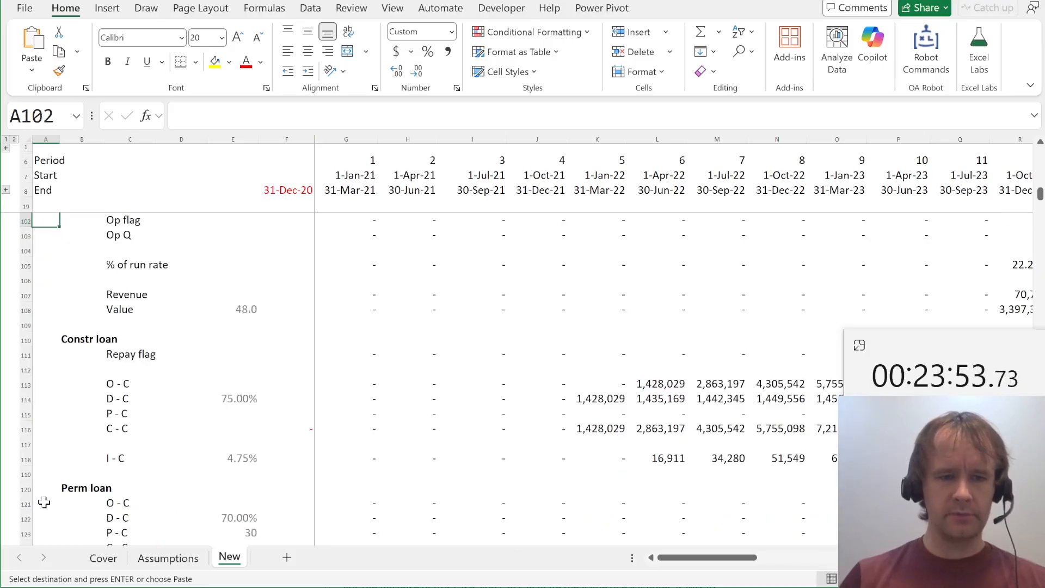
Delete the summary block's first five rows, 778 to 782, covering the hotel header, hotel details and Const flag
key("ctrl+End")
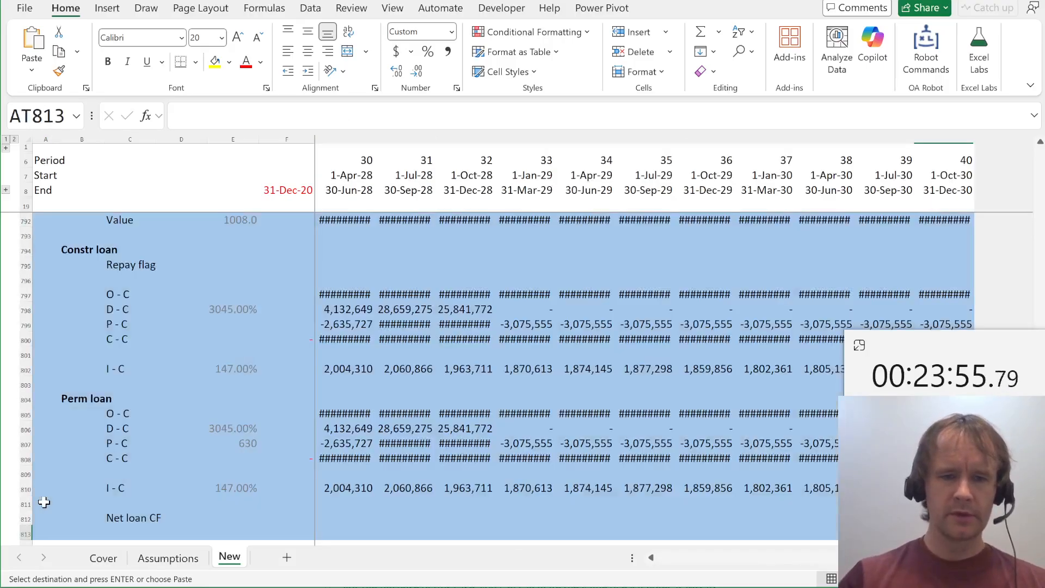
key("Home")
key("ctrl+Up")
key("Up")
key("Down")
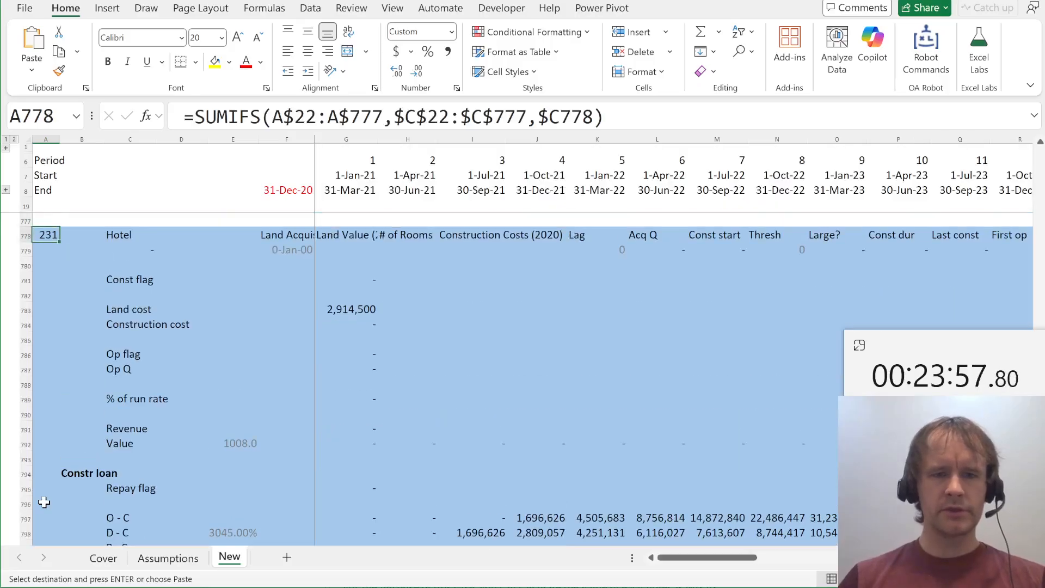
key("shift+space")
key("shift+Down")
key("shift+Down")
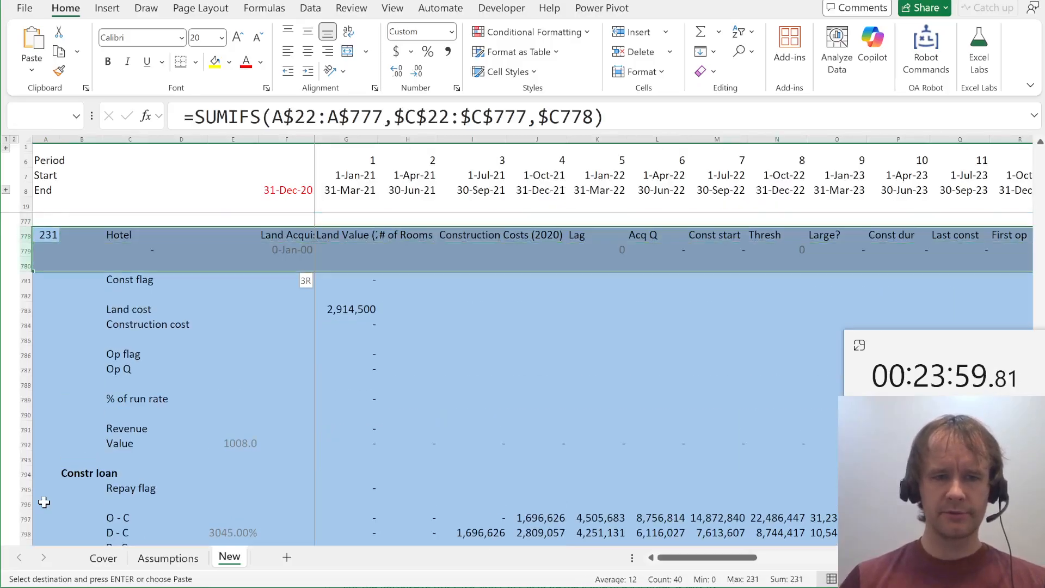
key("shift+Down")
key("shift+Down")
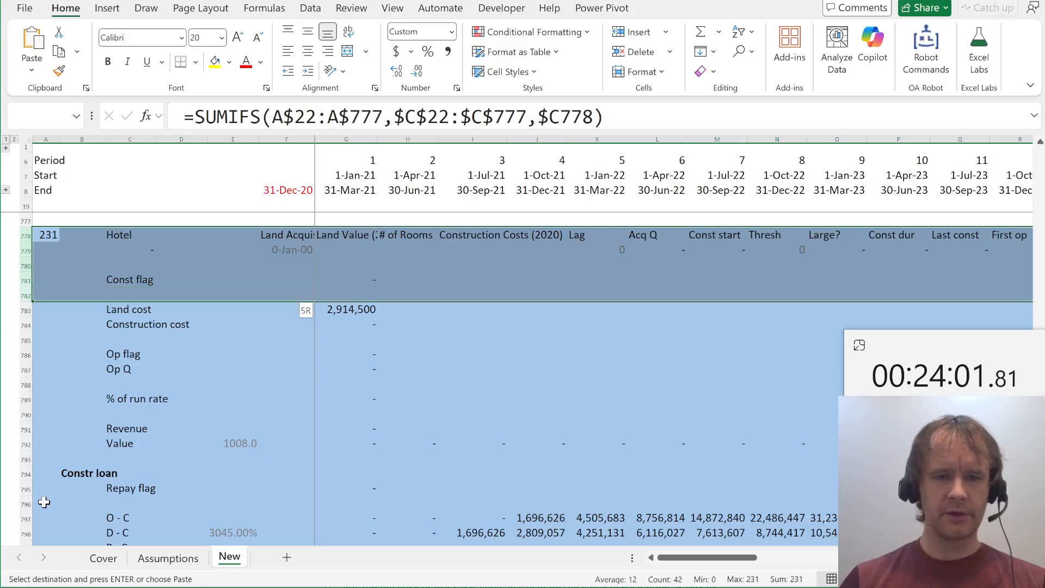
key("Escape")
key("ctrl+minus")
Compare the summary's Land cost formula in G778 with the last hotel's Land cost formula in G747
key("Down")
key("Right")
key("Right")
key("Right")
key("Right")
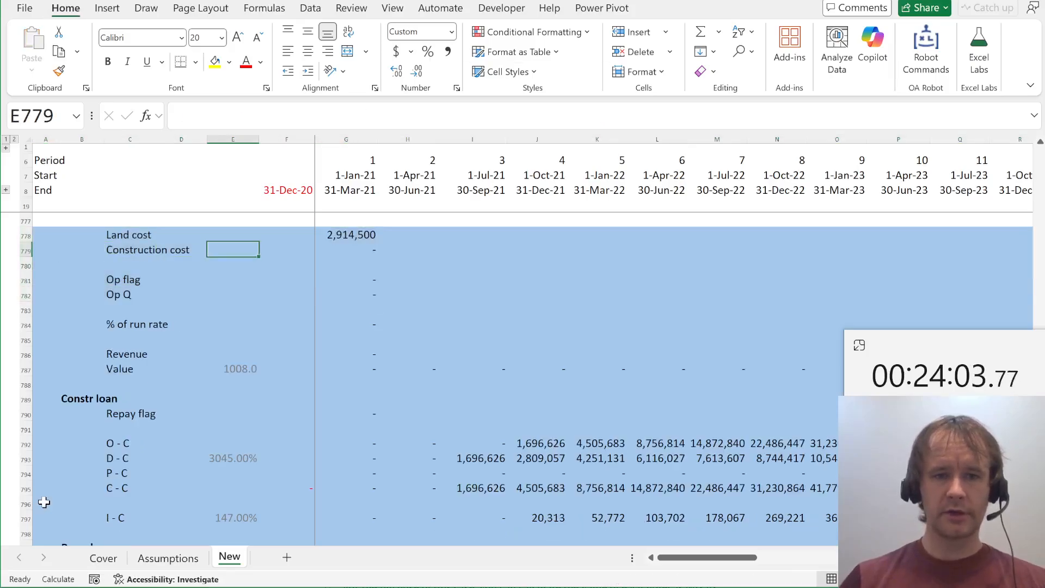
key("Up")
key("Right")
key("Right")
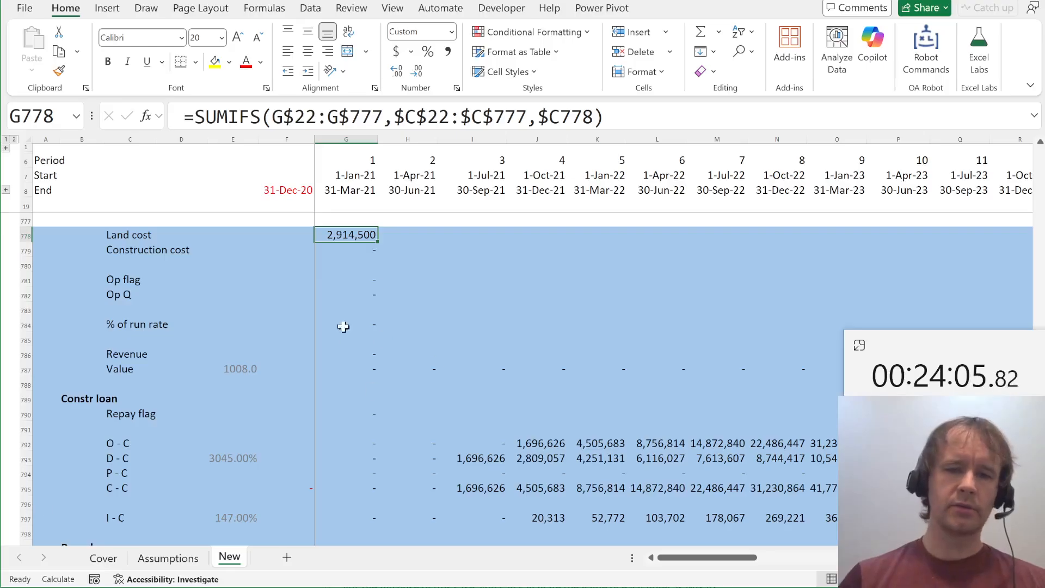
scroll(376, 286, "up", 5)
scroll(375, 286, "up", 8)
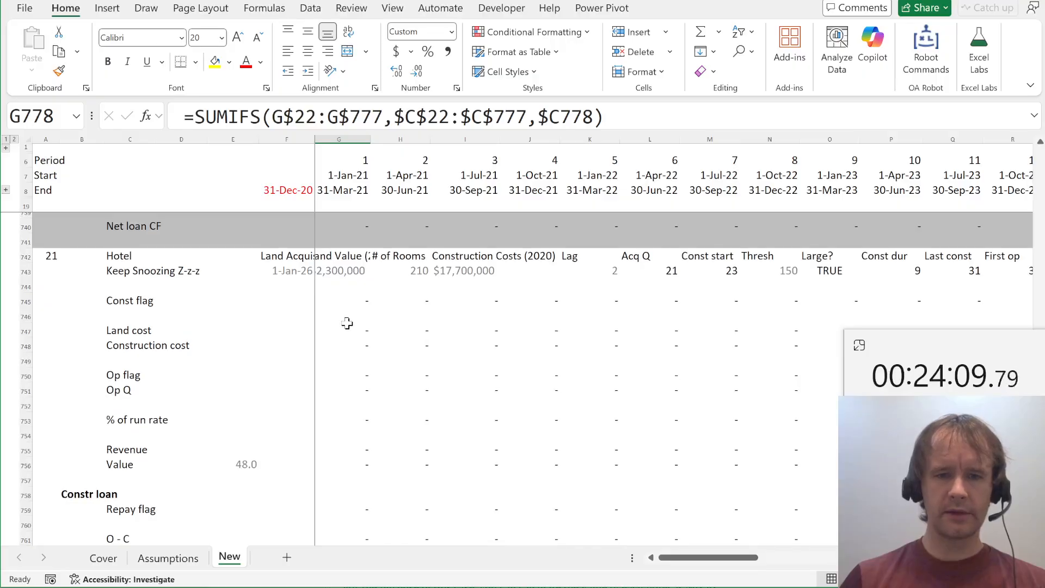
left_click(347, 323)
key("Left")
key("Right")
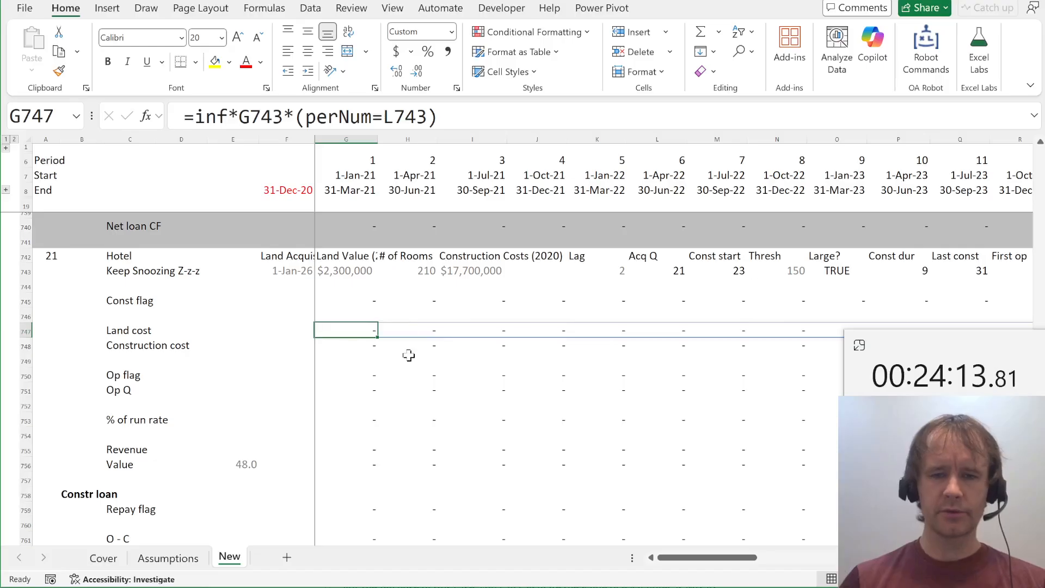
Fill the summary's Land cost and Construction cost SUMIFS formulas in rows 778 and 779 right across the periods
scroll(409, 355, "down", 11)
left_click(357, 300)
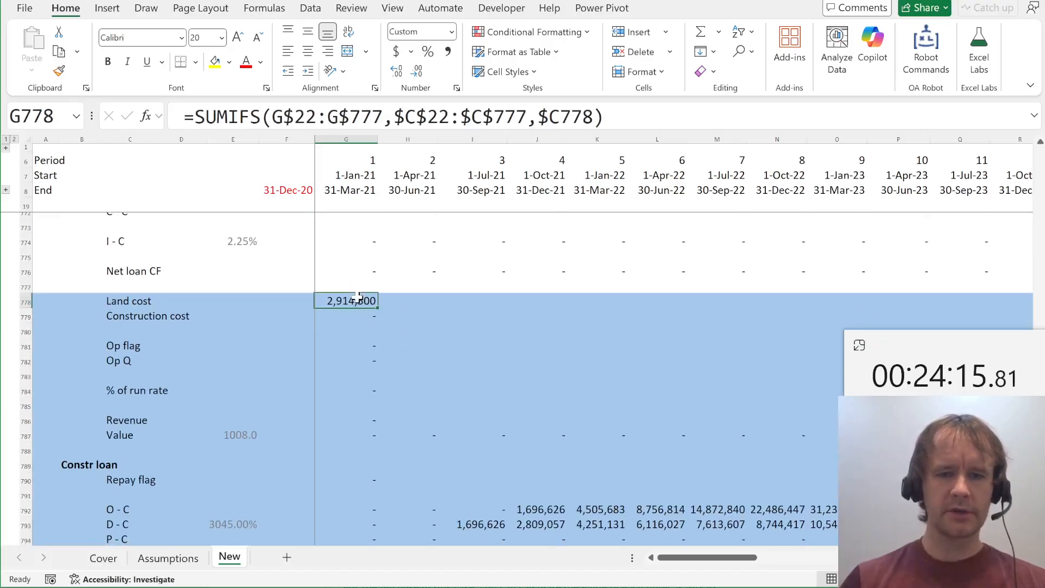
key("shift+Down")
key("ctrl+shift+Right")
key("ctrl+r")
key("Down")
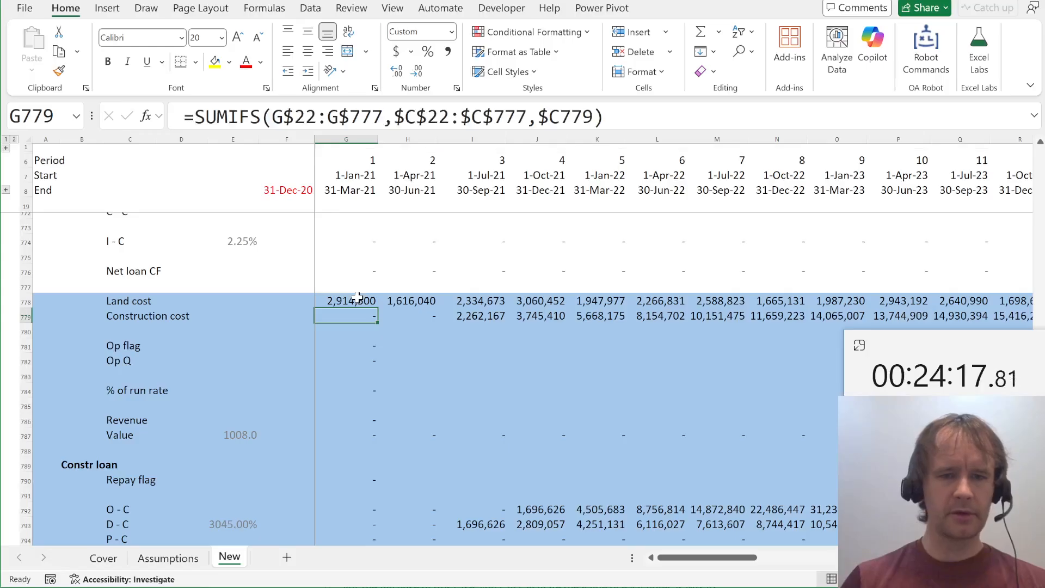
Fill the summary's Op flag SUMIFS formula in row 781 right across the periods and review the row
key("Down")
key("Down")
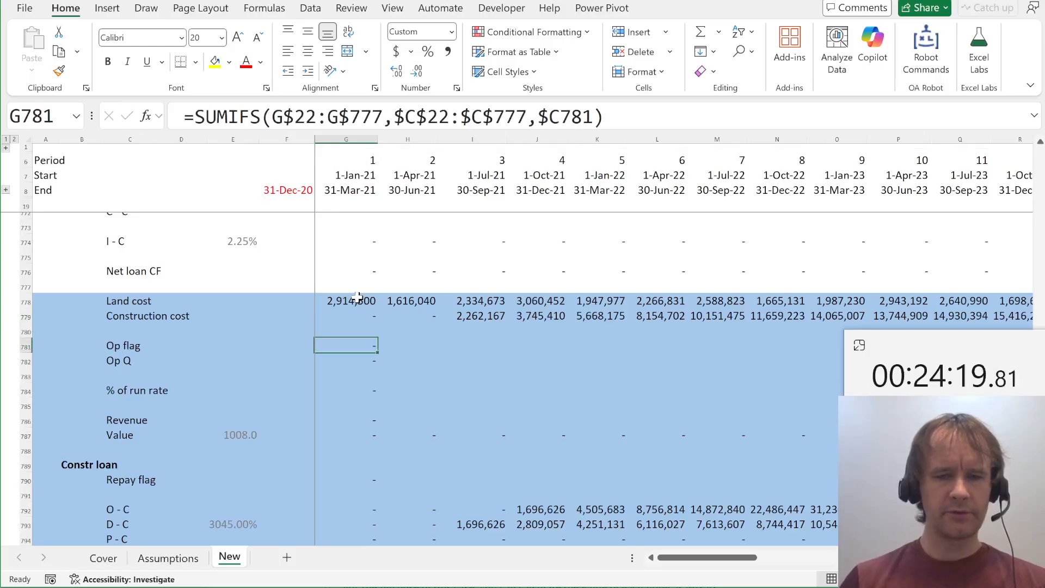
key("ctrl+shift+Right")
key("ctrl+r")
key("ctrl+shift+Left")
scroll(549, 361, "right", 10)
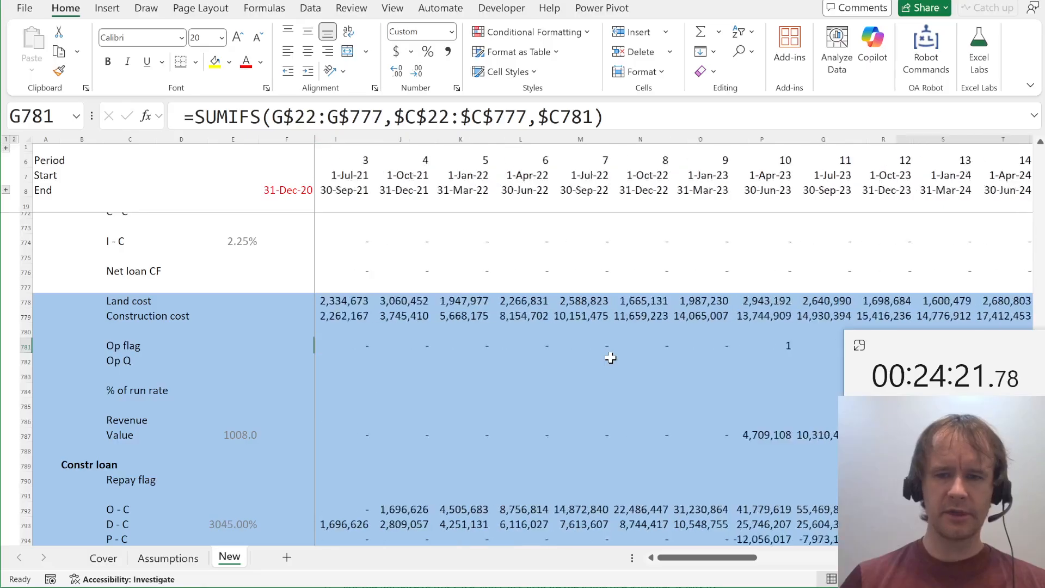
Delete the Op Q row, the blank row below it and the % of run rate row from the summary block
scroll(610, 358, "left", 10)
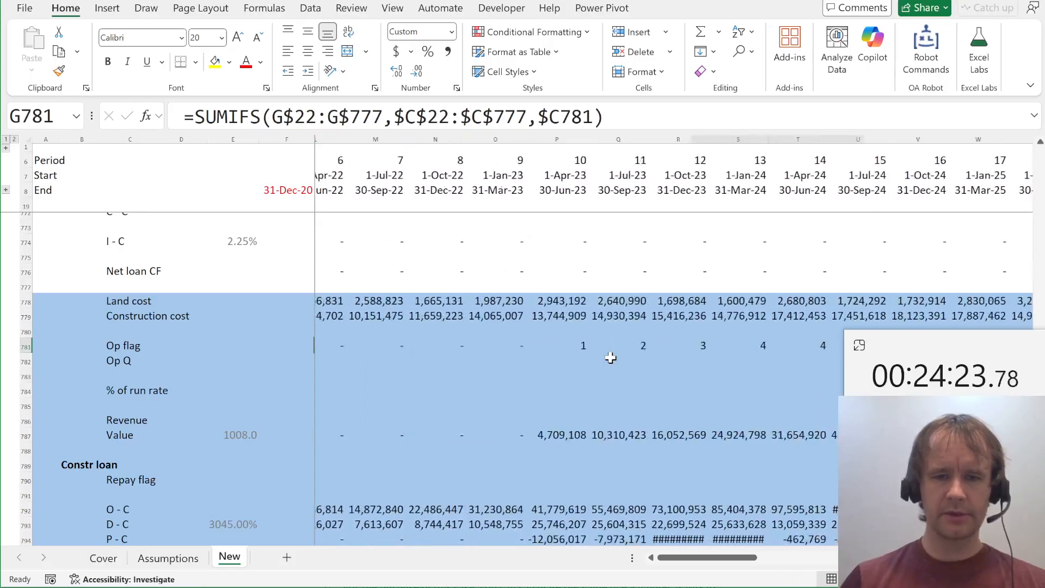
key("Down")
key("Right")
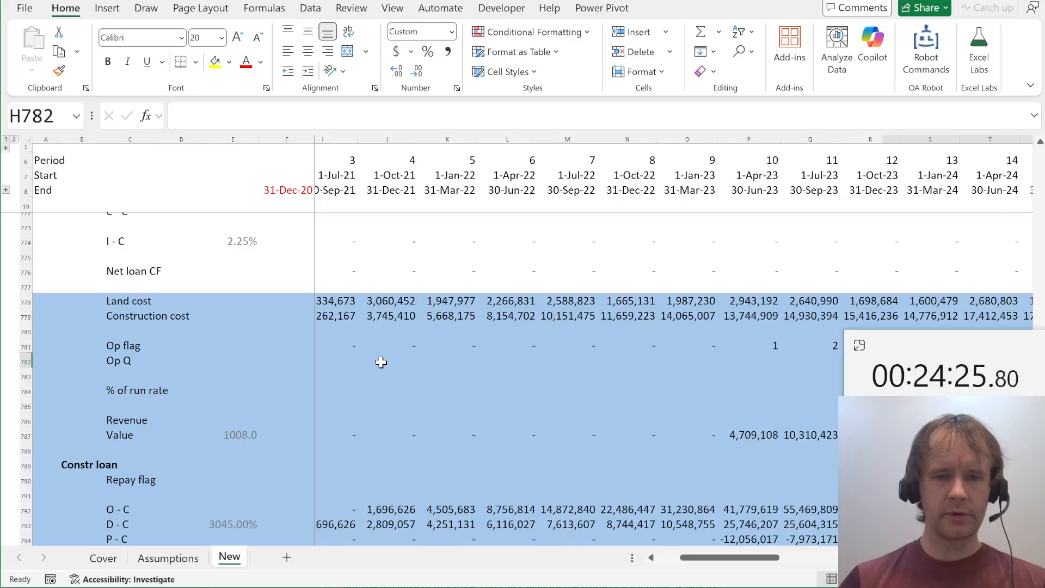
left_click(381, 362)
key("shift+space")
key("ctrl+minus")
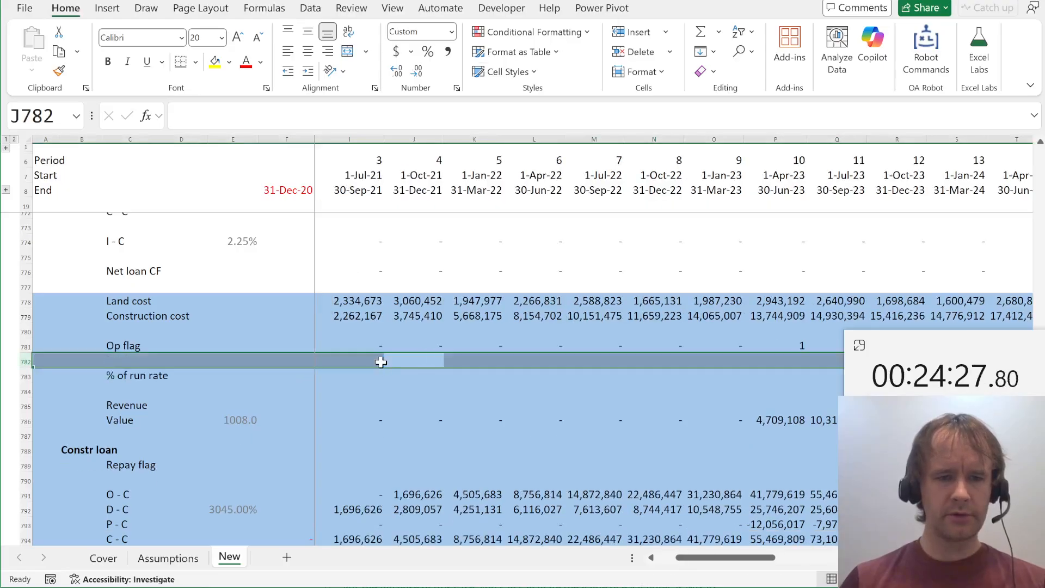
key("shift+Down")
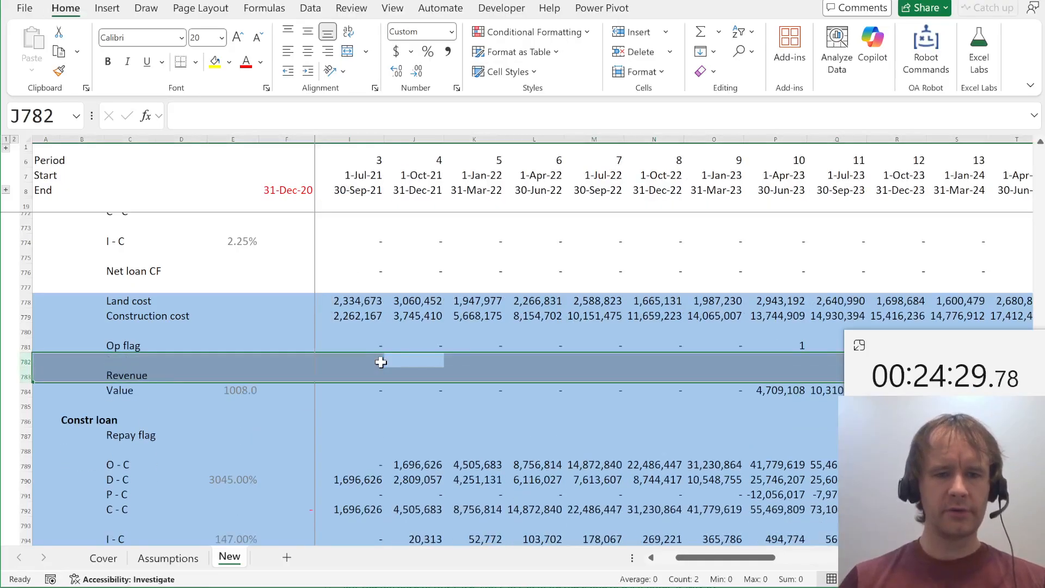
key("ctrl+minus")
Clear the leftover column E inputs in the summary block from E783 downward
key("Down")
key("Left")
key("Left")
key("Left")
key("Left")
key("Left")
key("shift+Down")
key("shift+Down")
key("shift+Down")
key("shift+Down")
key("shift+Down")
key("shift+Down")
key("shift+Down")
key("shift+Down")
key("shift+Down")
key("shift+Down")
key("shift+Down")
key("shift+Down")
key("shift+Down")
key("shift+Down")
key("shift+Down")
key("shift+Down")
key("shift+Down")
key("shift+Down")
key("shift+Down")
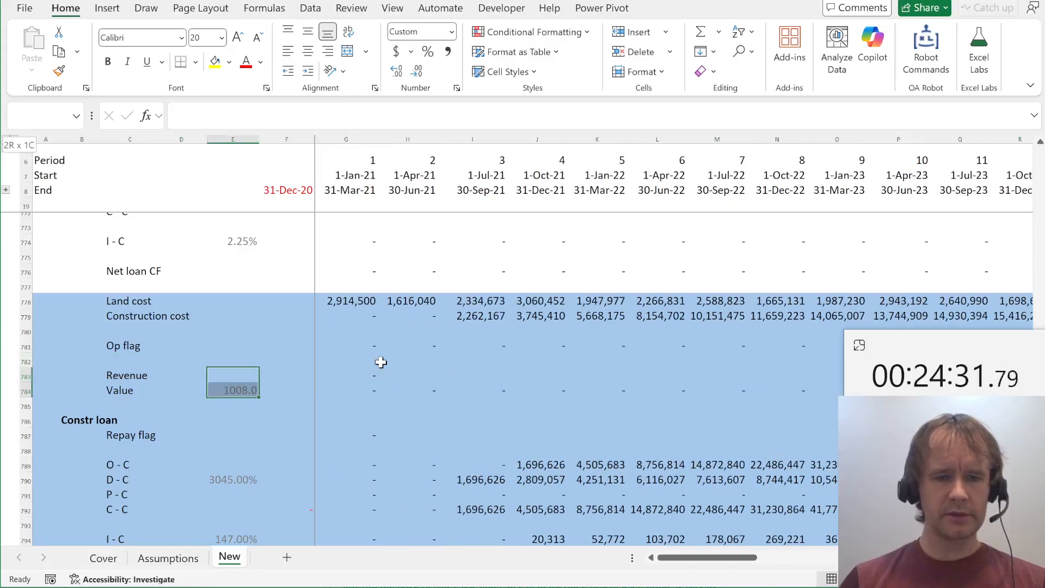
key("ctrl+shift+Down")
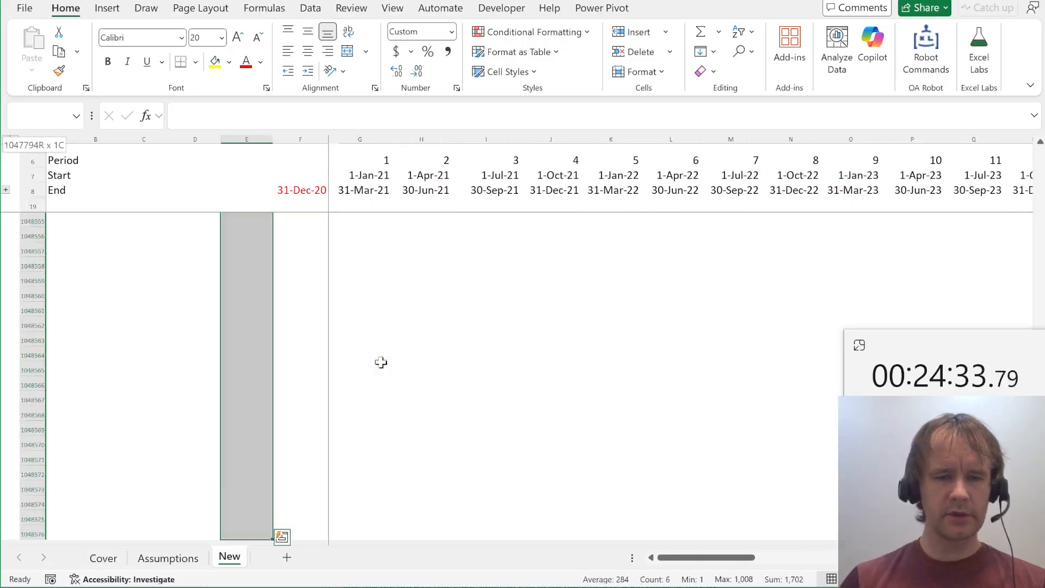
key("ctrl+shift+Up")
key("Delete")
Reduce the summary's Constr loan section to its C - C and I - C rows, deleting the other rows and the gap between them
key("Up")
key("Up")
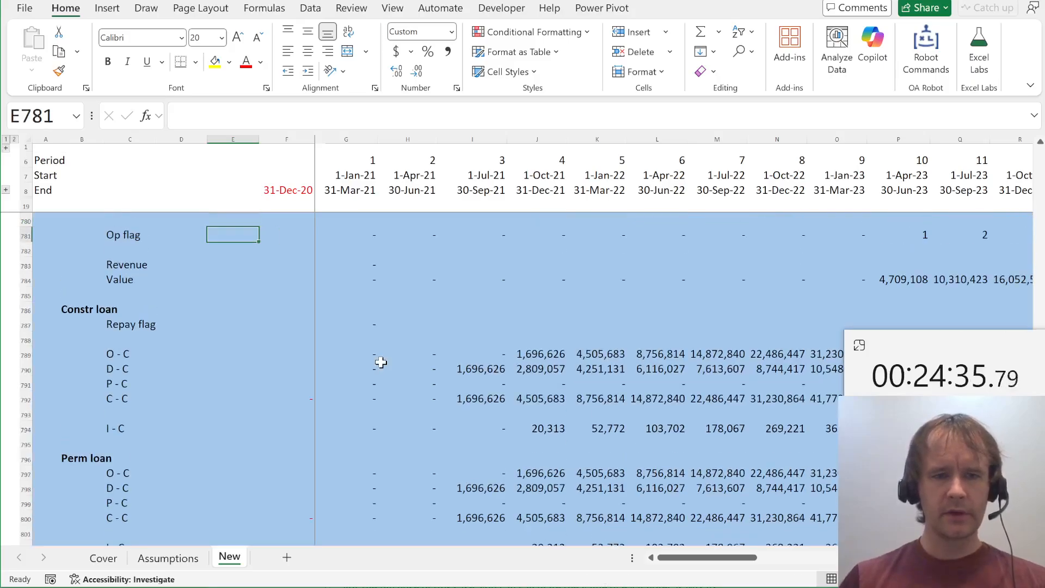
key("Down")
key("Down")
key("Down")
key("Down")
key("Down")
key("Down")
key("Down")
key("Up")
key("shift+space")
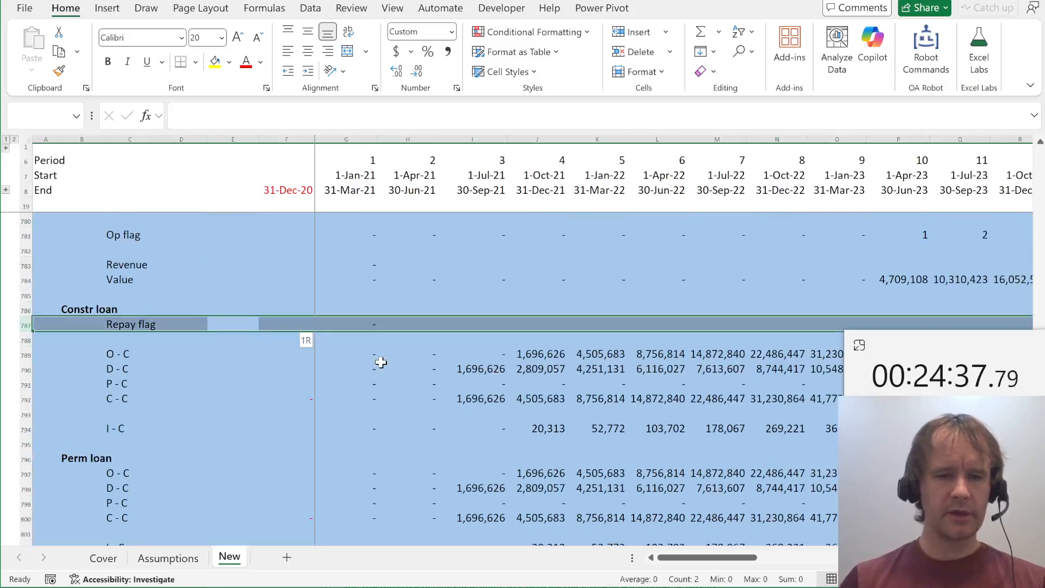
key("shift+Down")
key("shift+Down")
key("shift+Down")
key("shift+Down")
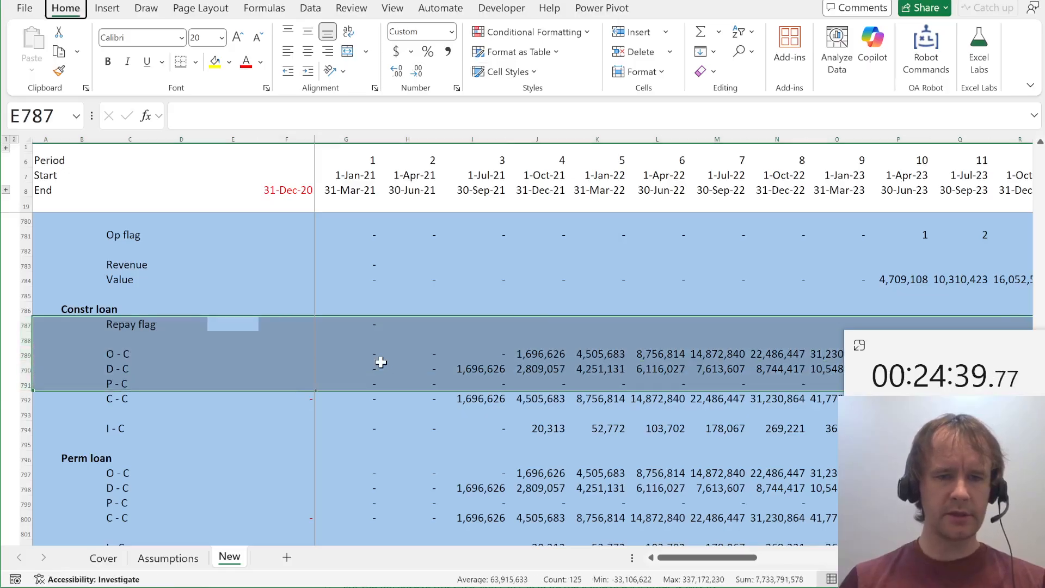
key("ctrl+minus")
key("Down")
key("shift+space")
key("ctrl+minus")
Delete the O - C, D - C and P - C rows and the blank row above I - C in the summary's Perm loan section
key("Down")
key("Down")
key("Down")
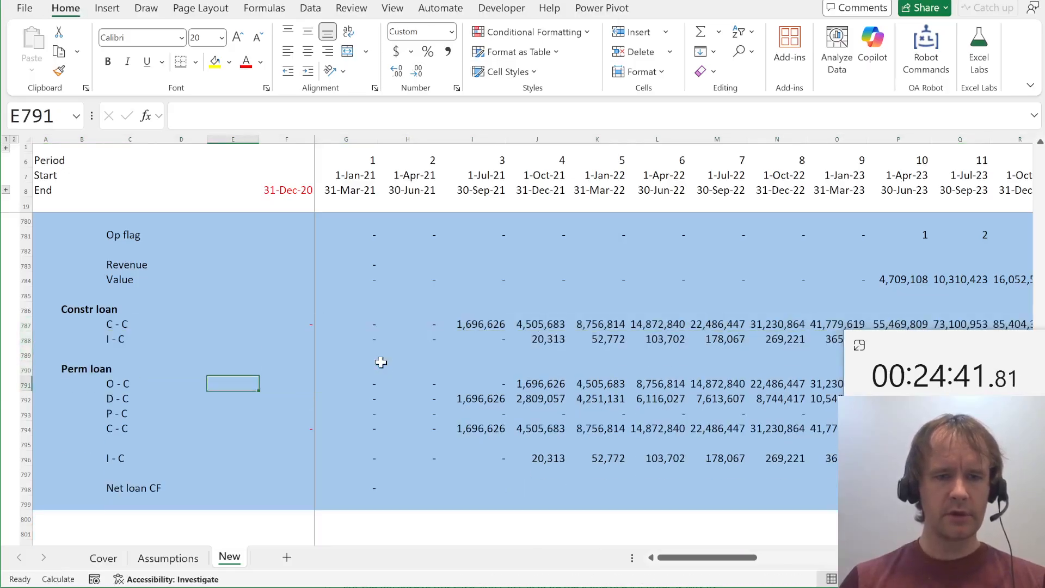
key("Down")
key("Up")
key("shift+space")
key("shift+Down")
key("shift+Down")
key("shift+Down")
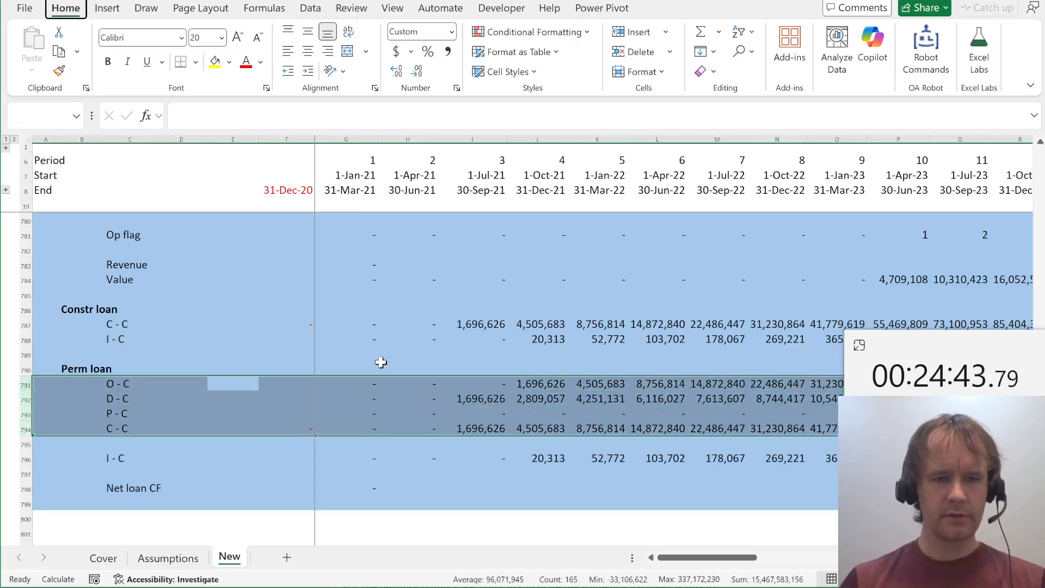
key("shift+Up")
key("ctrl+minus")
key("Down")
key("Down")
key("Up")
key("shift+space")
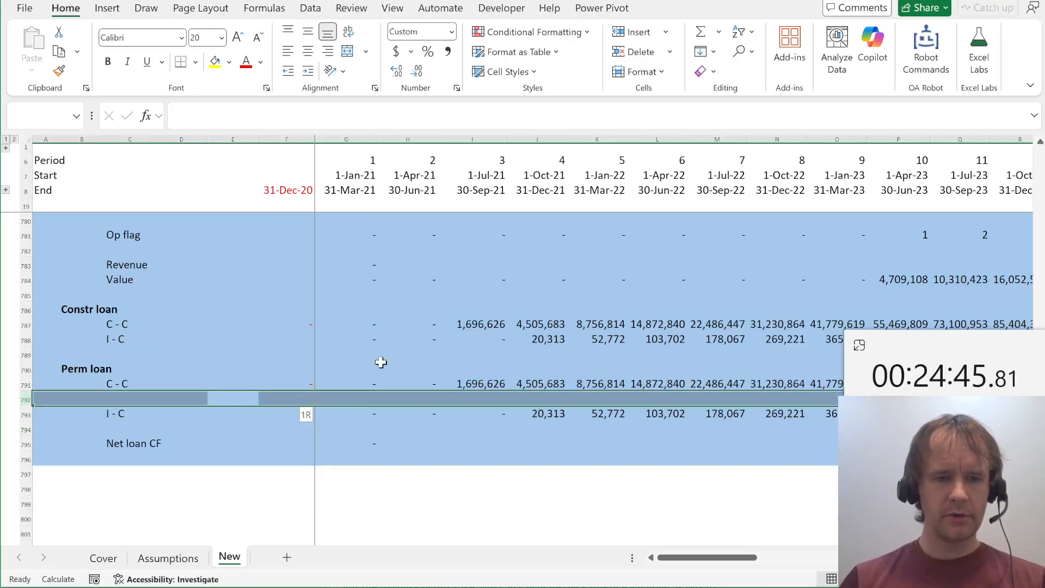
key("ctrl+minus")
key("Down")
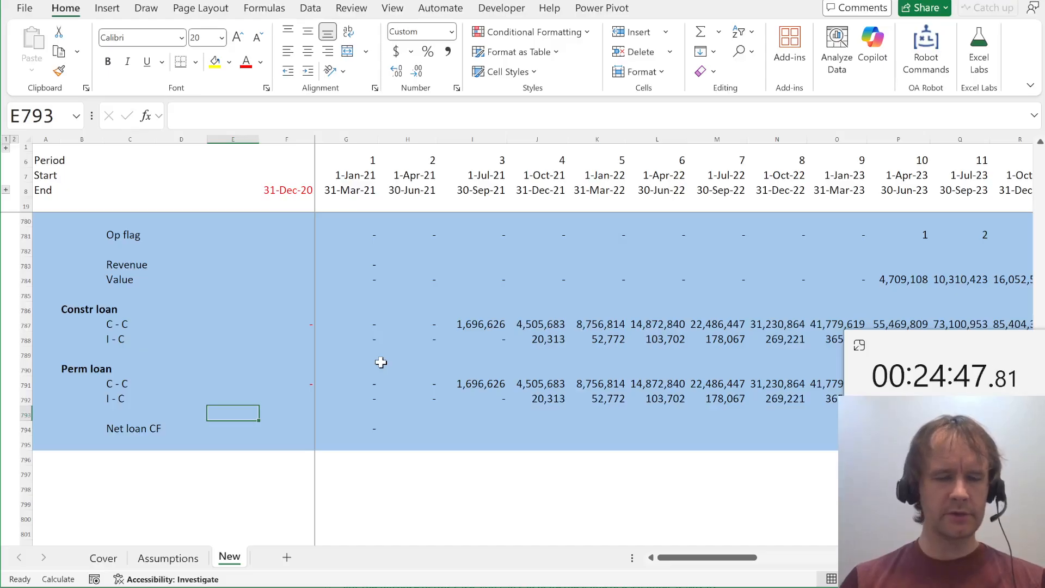
key("Down")
key("Down")
key("Down")
key("Up")
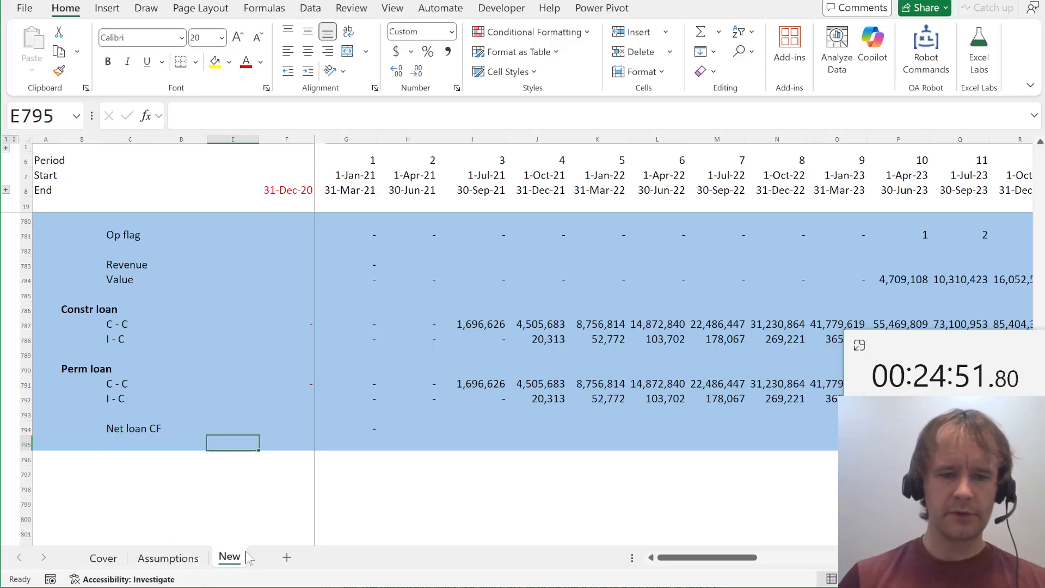
Duplicate the New sheet and rename the copy Model
left_click_drag(277, 561, 278, 561)
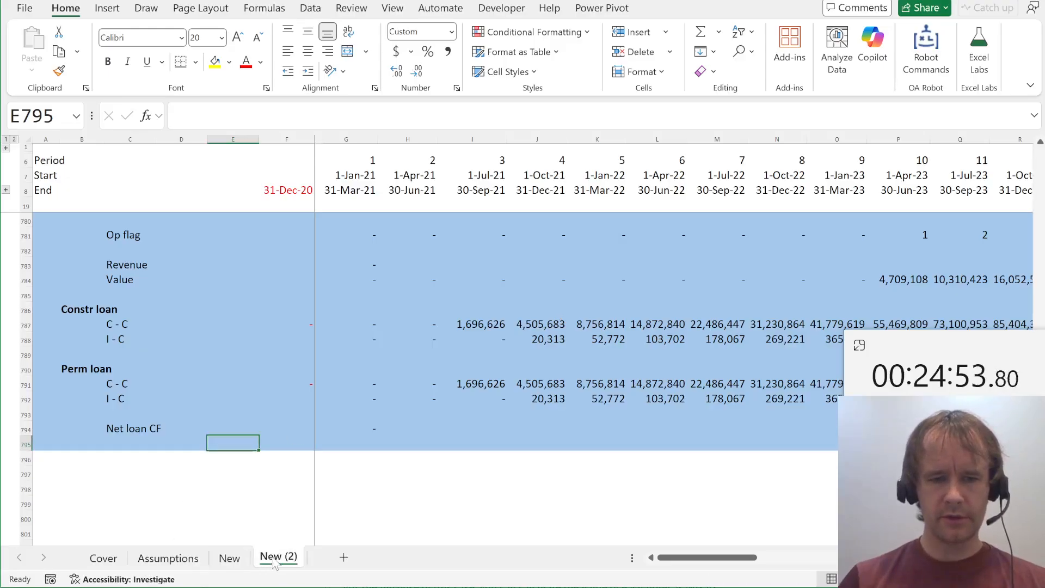
double_click(275, 557)
type("Model")
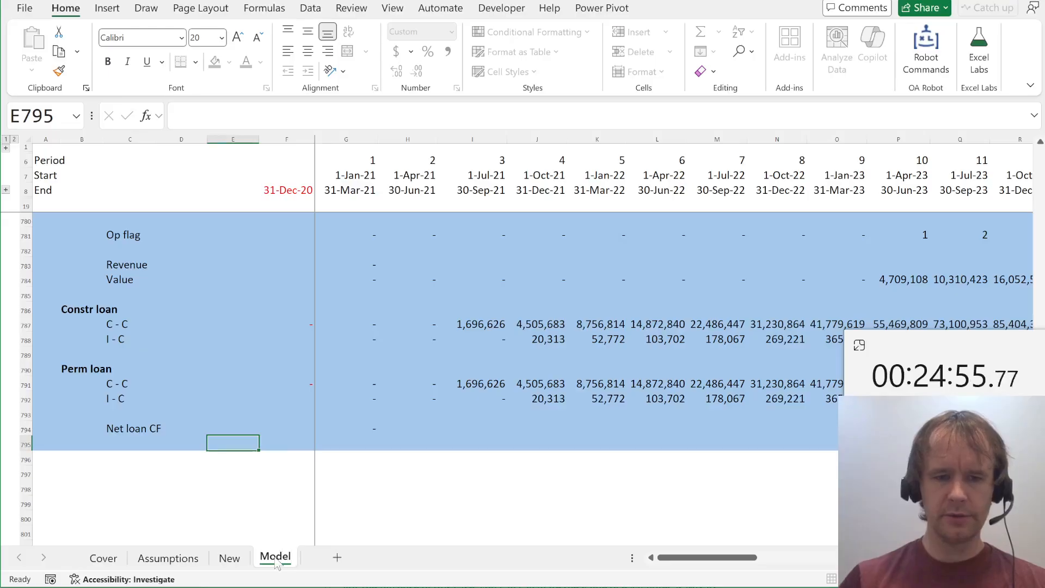
key("Return")
Delete everything on the Model sheet from row 22 down, keeping the timeline and Inf index rows
key("Down")
key("Left")
key("Left")
key("Left")
key("Left")
key("Left")
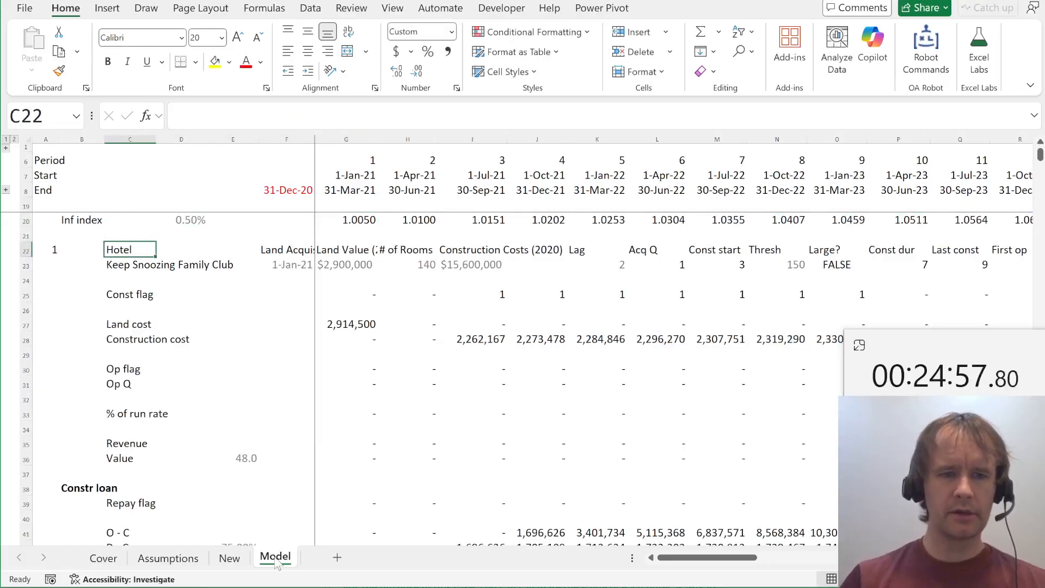
key("ctrl+shift+End")
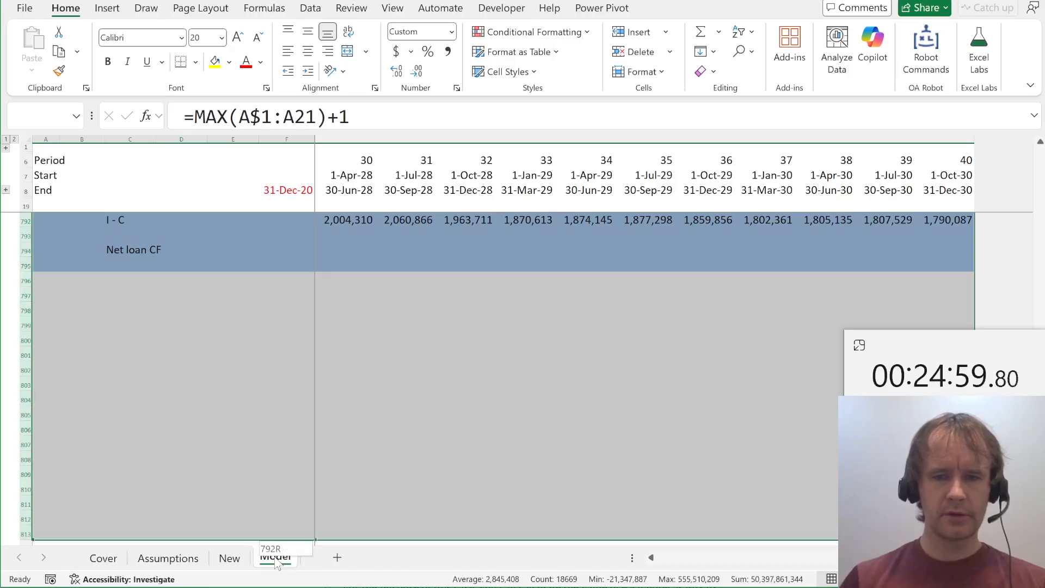
key("Delete")
key("ctrl+BackSpace")
key("Right")
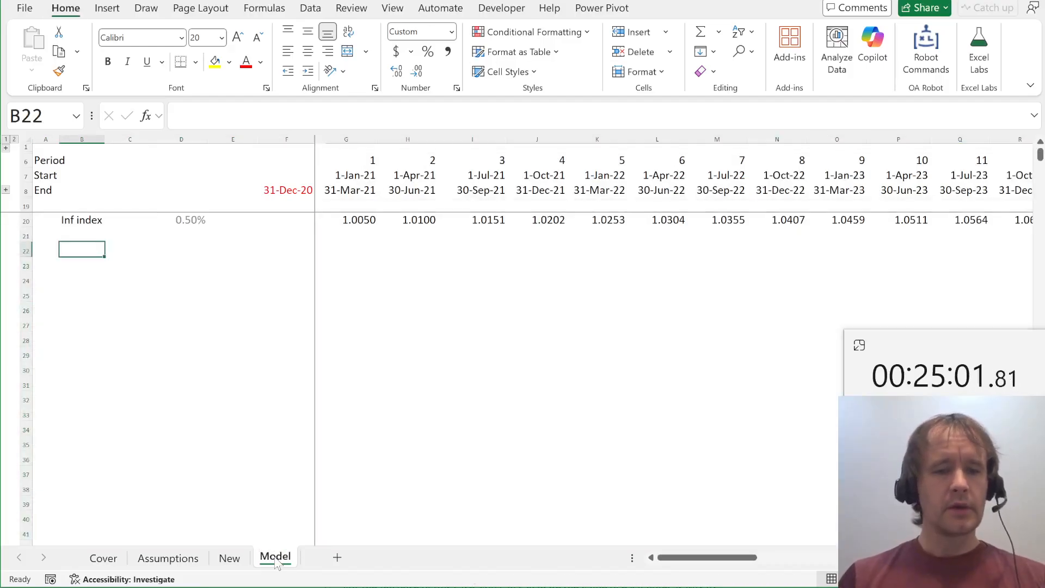
key("ctrl+Page_Up")
key("ctrl+Page_Up")
key("ctrl+Page_Down")
key("ctrl+Page_Down")
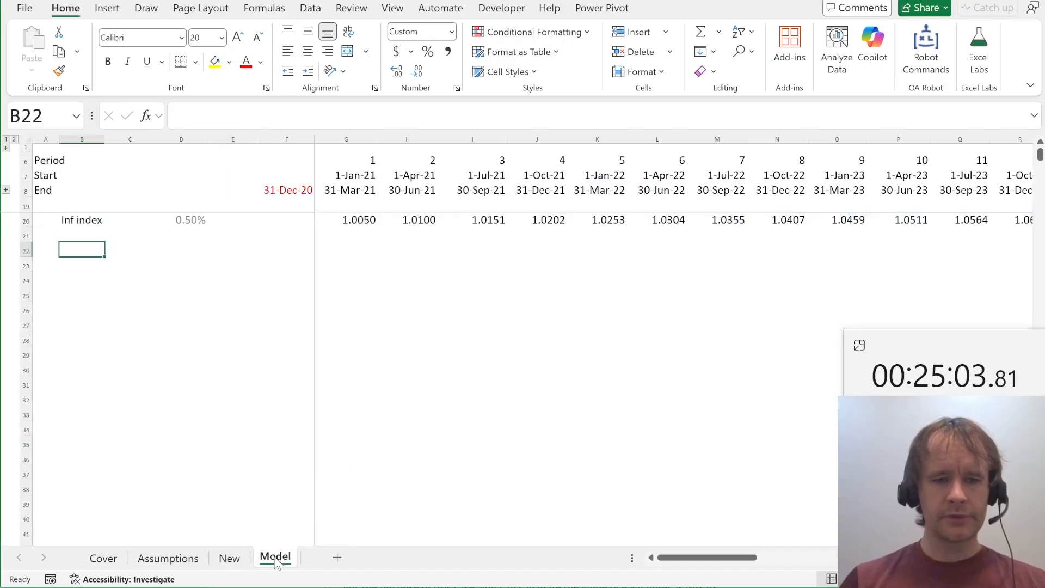
Enter the section headings Revenue in B22 and Overhead in B24 of the Model sheet
type("Revenue")
key("Return")
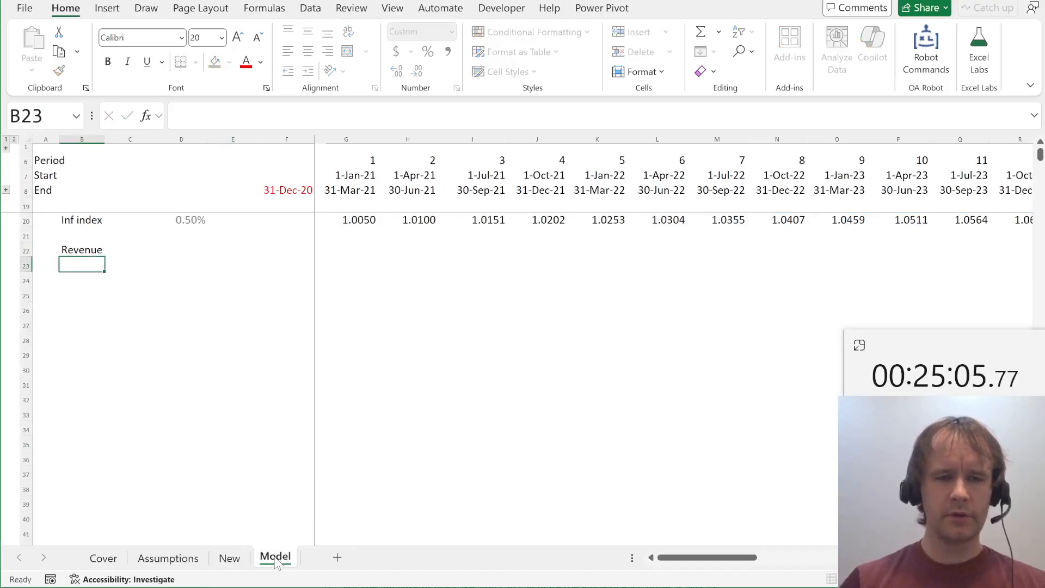
key("Return")
type("Overhead")
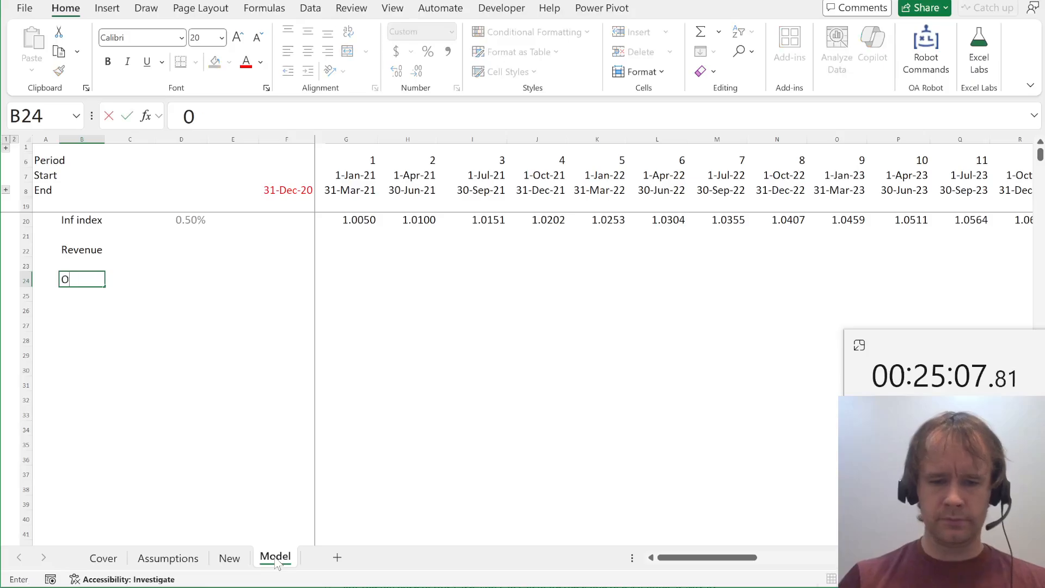
key("Return")
Insert a blank row between the Revenue and Overhead headings and make column B bold
key("Up")
key("Up")
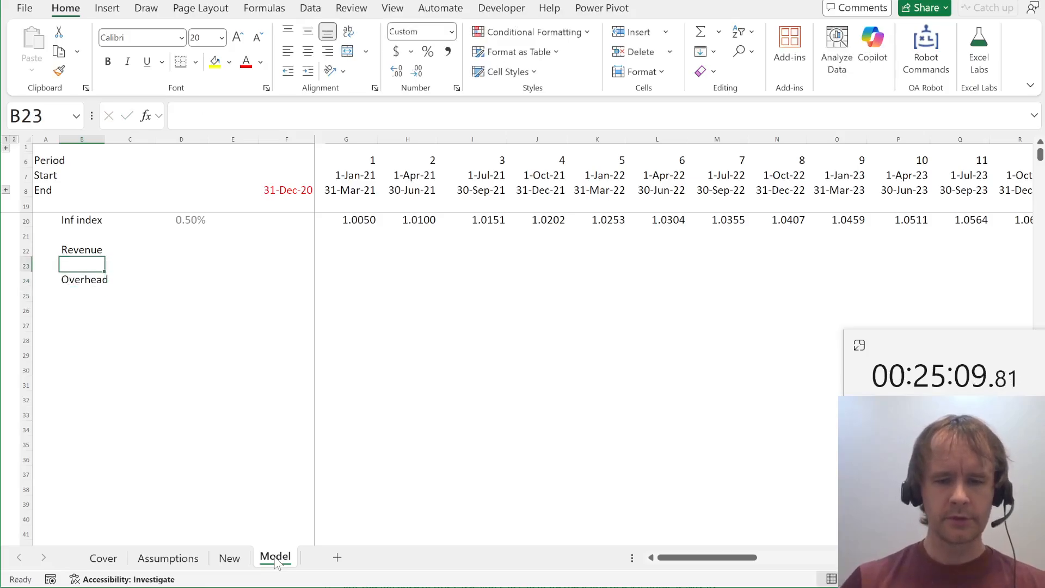
key("alt+h")
key("i")
key("r")
key("ctrl+space")
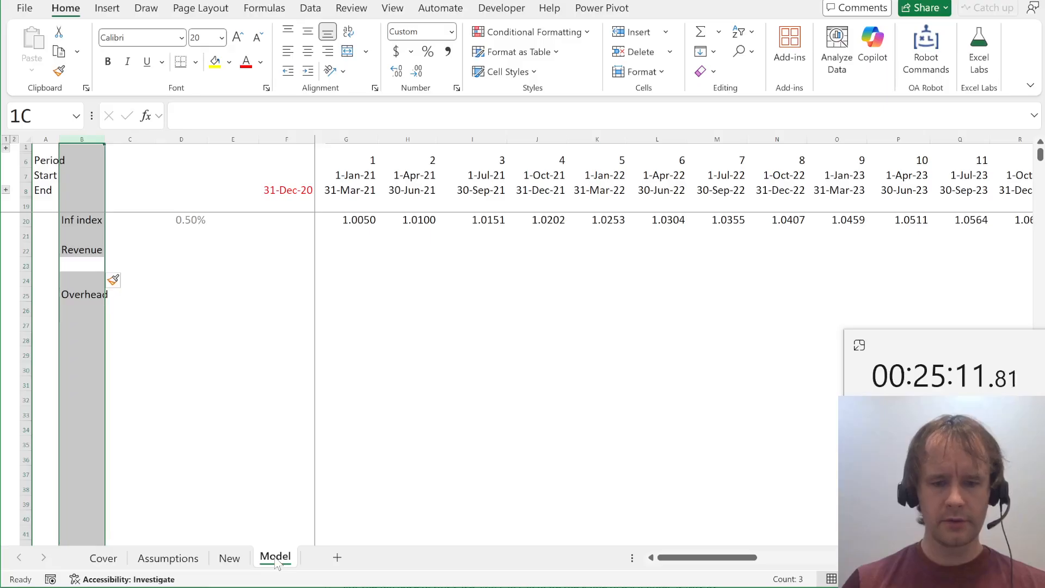
key("ctrl+b")
Label the rows under Revenue New, Existing and Total in C23 to C25, keeping Overhead below them
key("Right")
type("New")
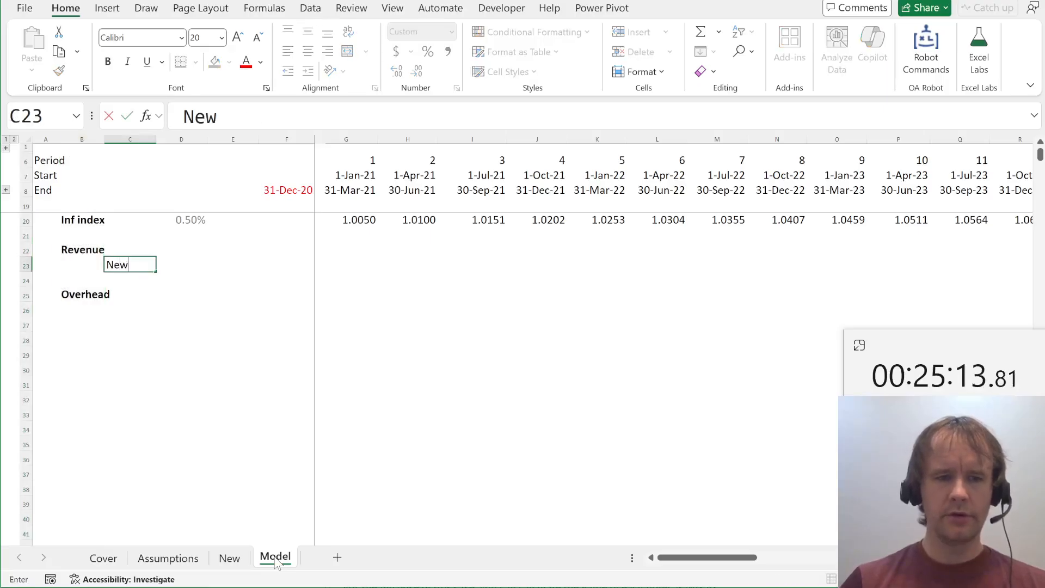
key("Return")
type("Existing")
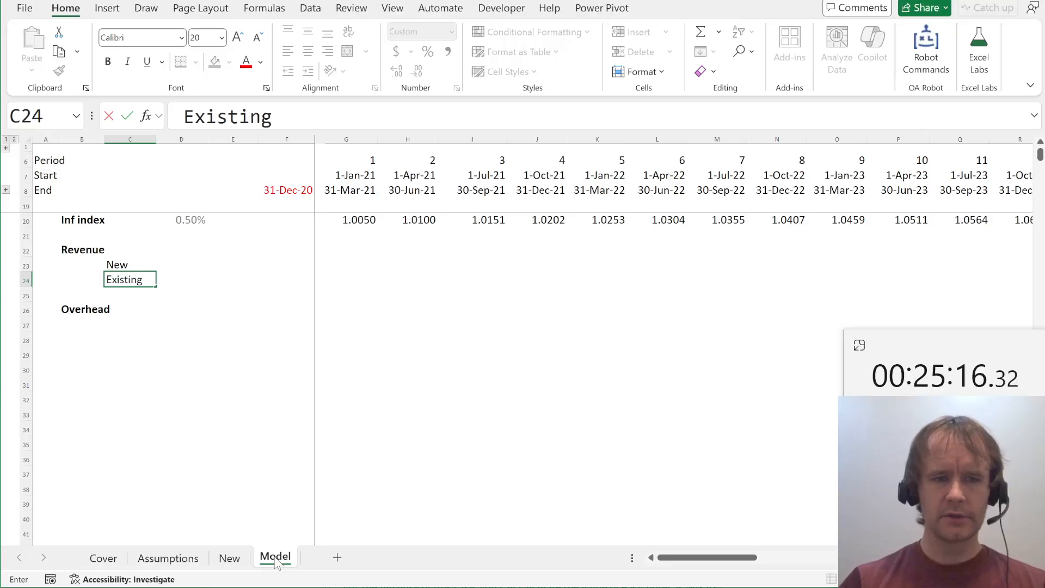
key("Return")
type("T")
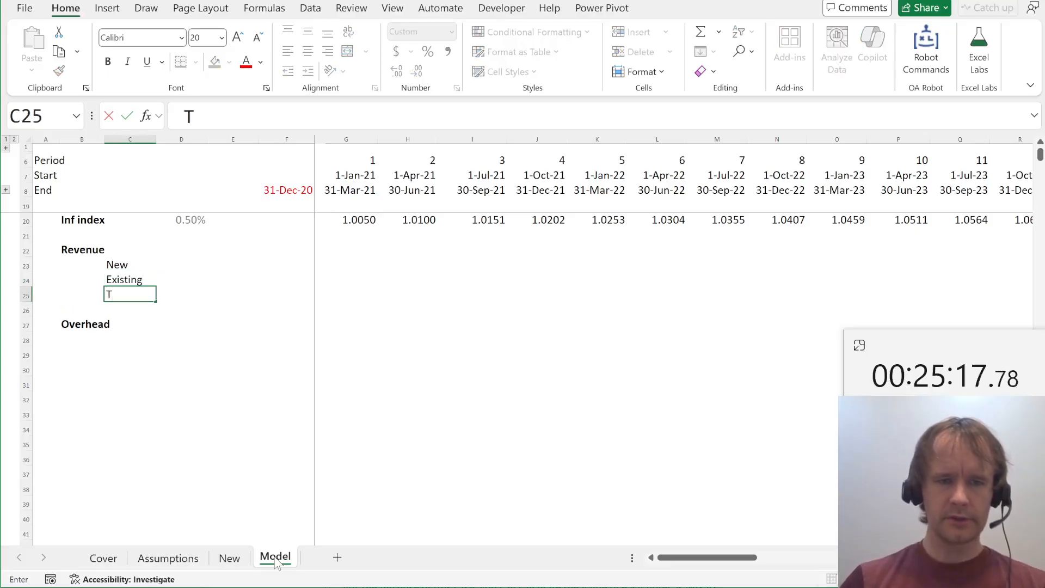
key("Return")
Link the New revenue line in G23 to the New sheet's summary Revenue row with =New!G783:AT783
key("Up")
key("Up")
key("Right")
key("Right")
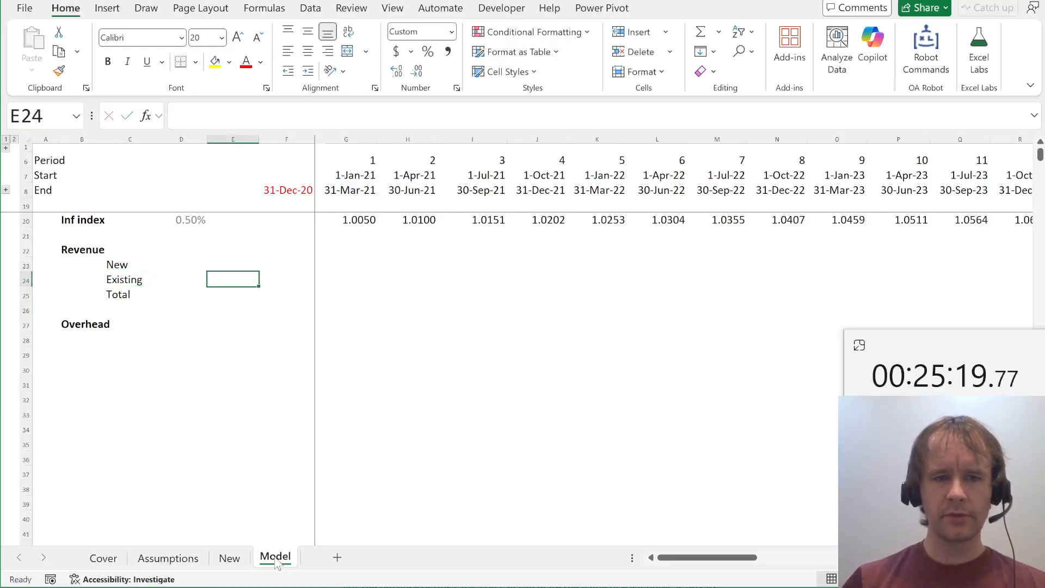
key("Right")
key("Right")
key("Up")
type("=")
key("ctrl+Page_Up")
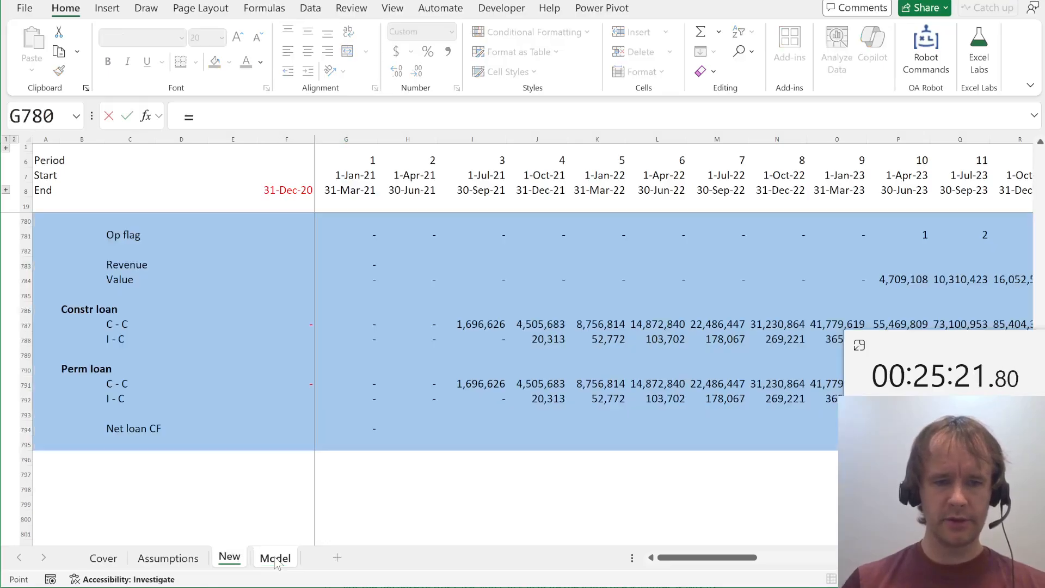
scroll(370, 326, "up", 1)
left_click(410, 340)
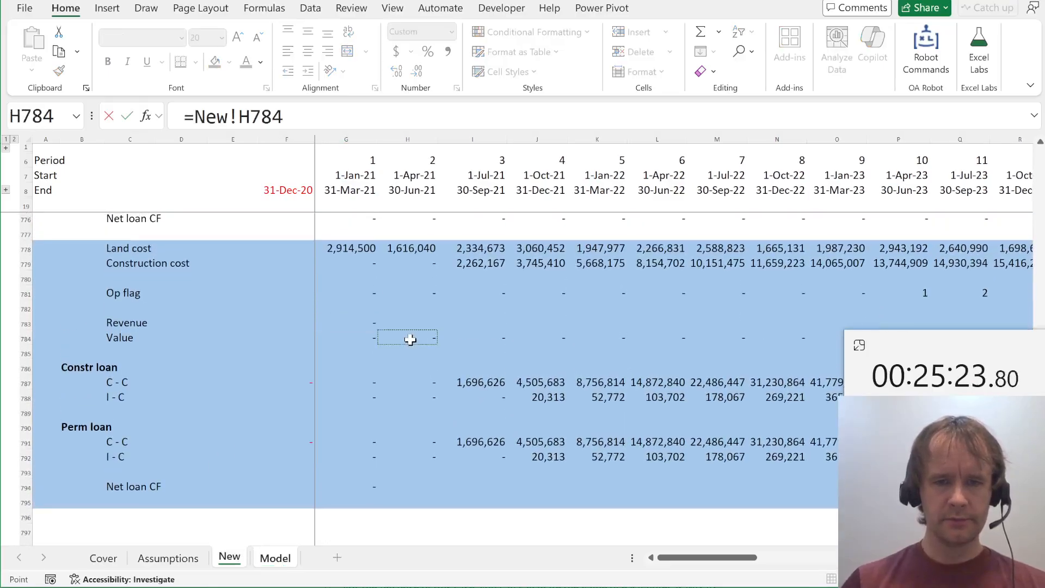
key("Left")
key("Up")
key("ctrl+shift+Right")
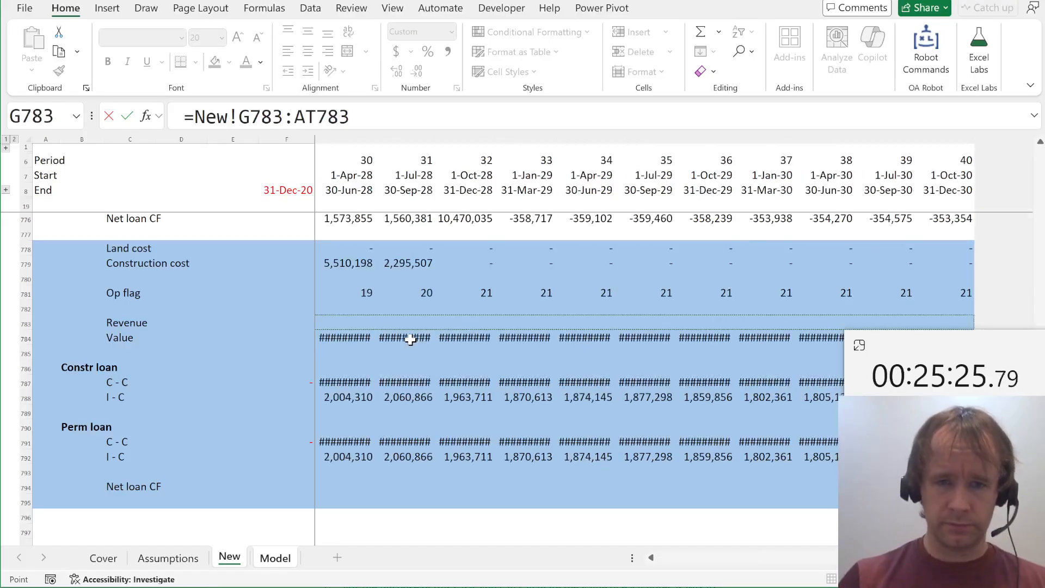
key("Return")
Fill the New sheet's summary Revenue SUMIFS formula in row 783 right across all periods
key("ctrl+Page_Up")
left_click(410, 340)
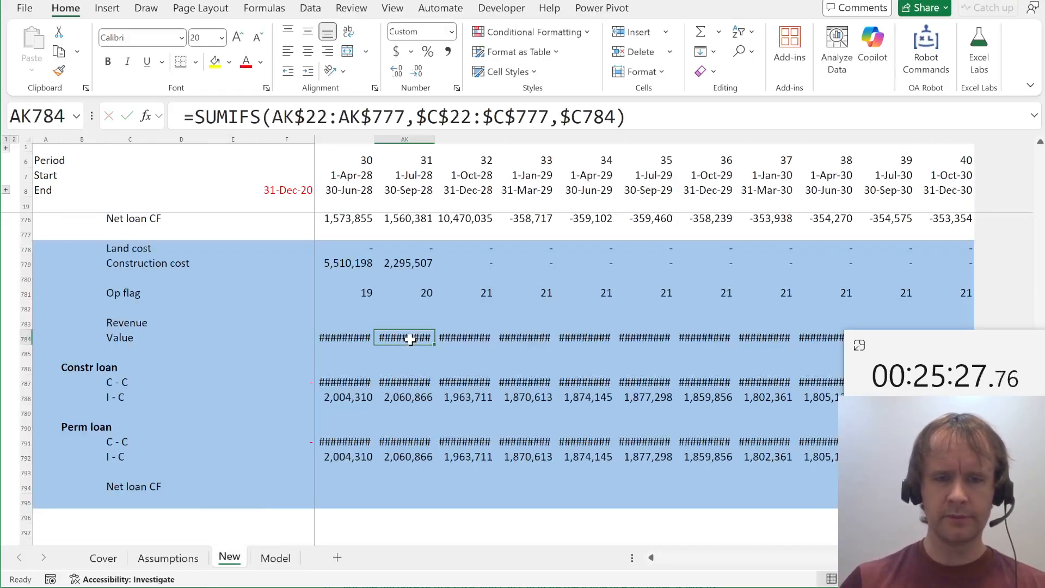
key("Up")
key("ctrl+Left")
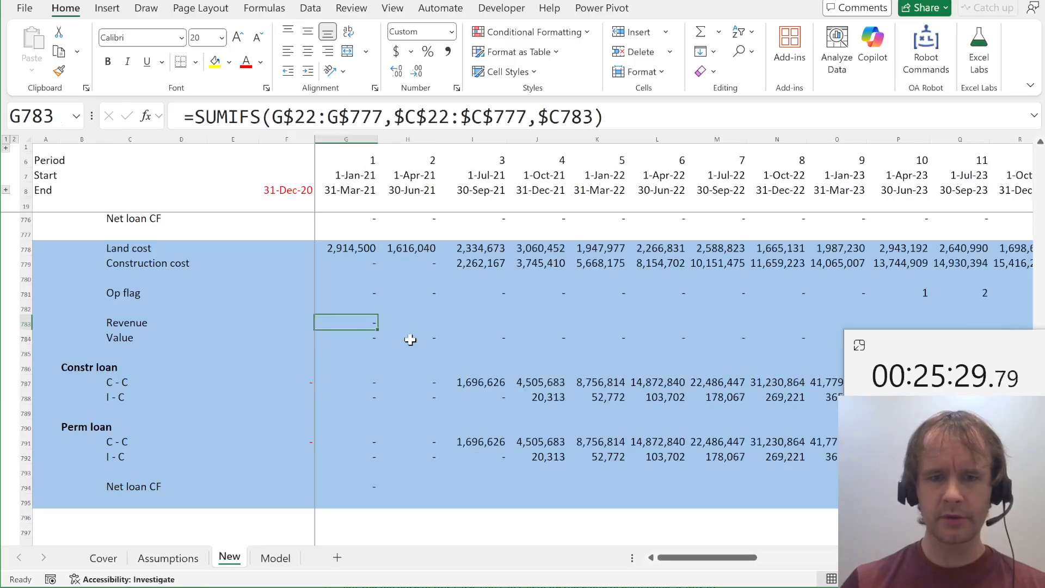
key("ctrl+shift+Right")
key("Left")
key("Right")
key("ctrl+Right")
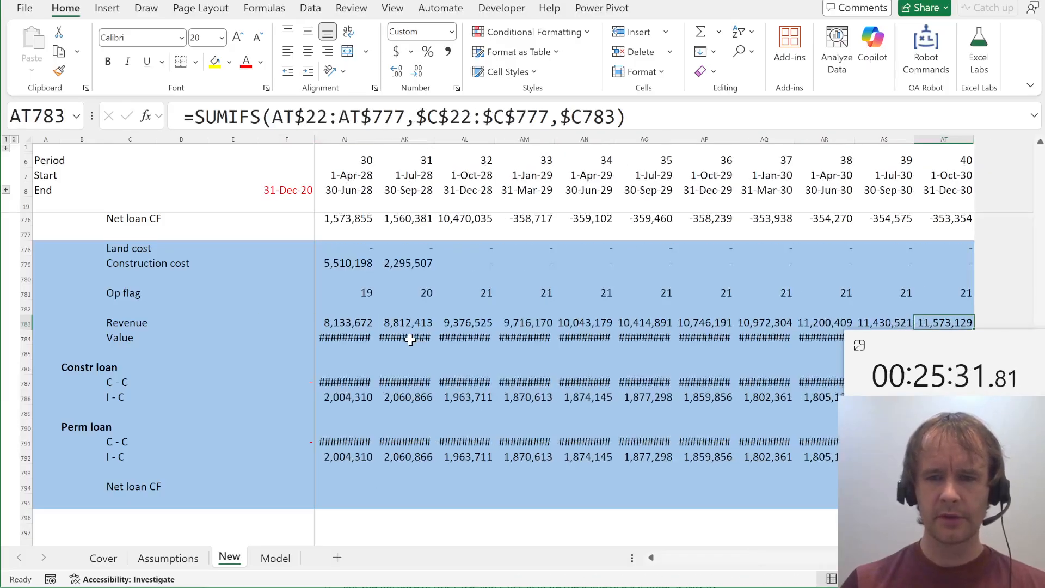
Copy the summary Value cell AT784 over G784:AT784 on the New sheet and auto-fit the period columns to the figures
key("Down")
key("ctrl+c")
key("ctrl+shift+Left")
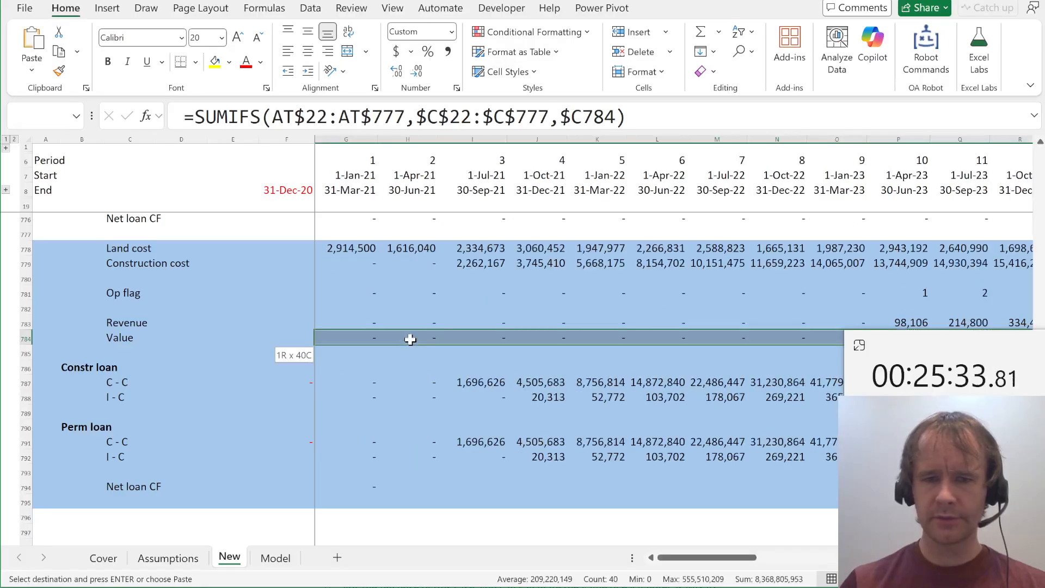
key("ctrl+v")
key("Left")
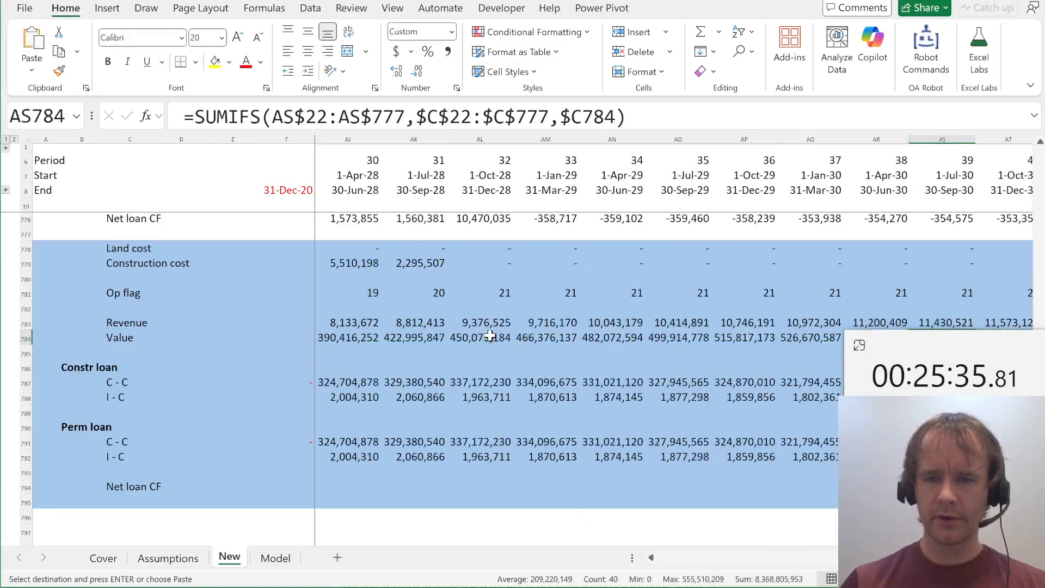
key("Right")
scroll(722, 307, "down", 3)
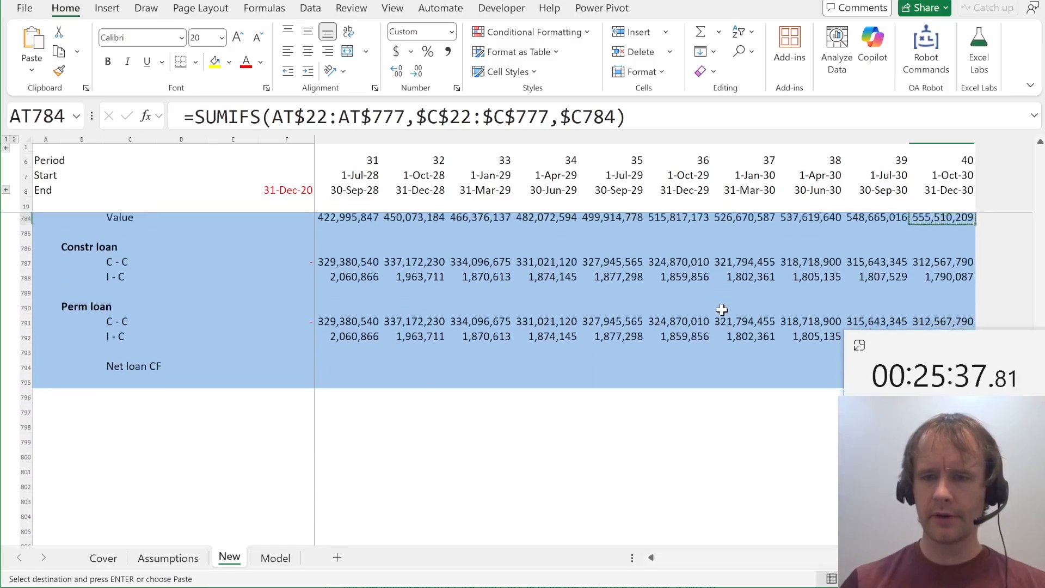
scroll(722, 309, "up", 2)
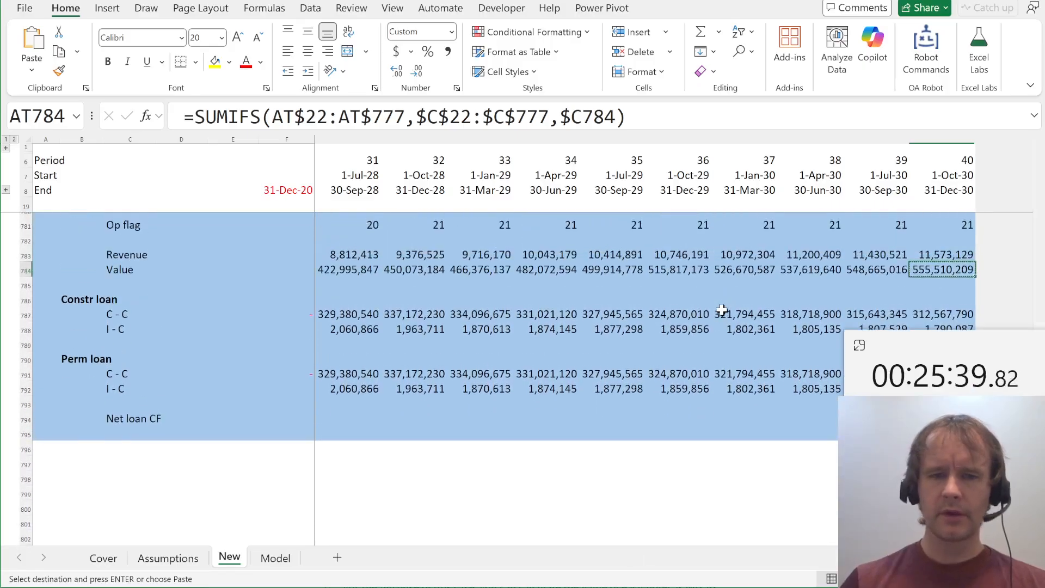
Give the New revenue row G23:AT23 on the Model sheet the number format copied from the New sheet's summary Value row
key("ctrl+Page_Down")
key("Up")
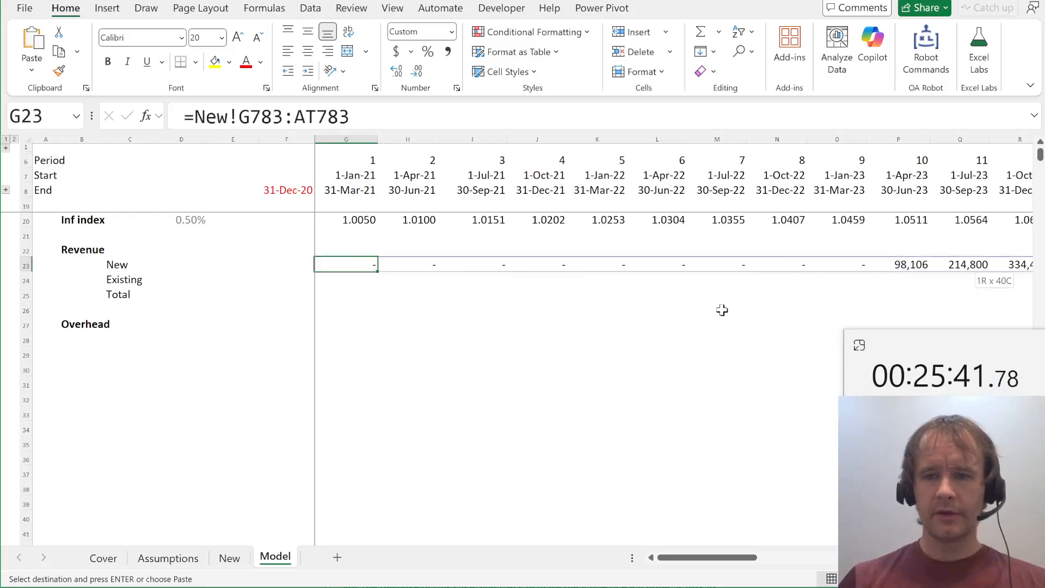
key("ctrl+shift+Right")
key("ctrl+shift+Left")
key("Down")
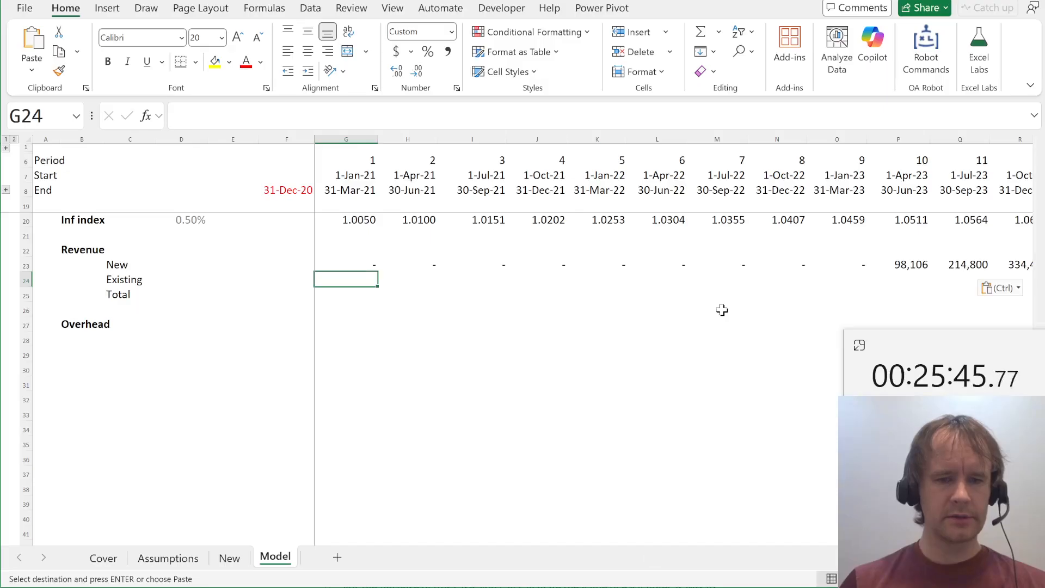
Link the existing hotels' Q4 2020 cash flows, Assumptions E33:E37, into Model cell E24 with Paste Assumption Link
key("ctrl+Page_Up")
key("ctrl+Page_Up")
scroll(333, 405, "down", 5)
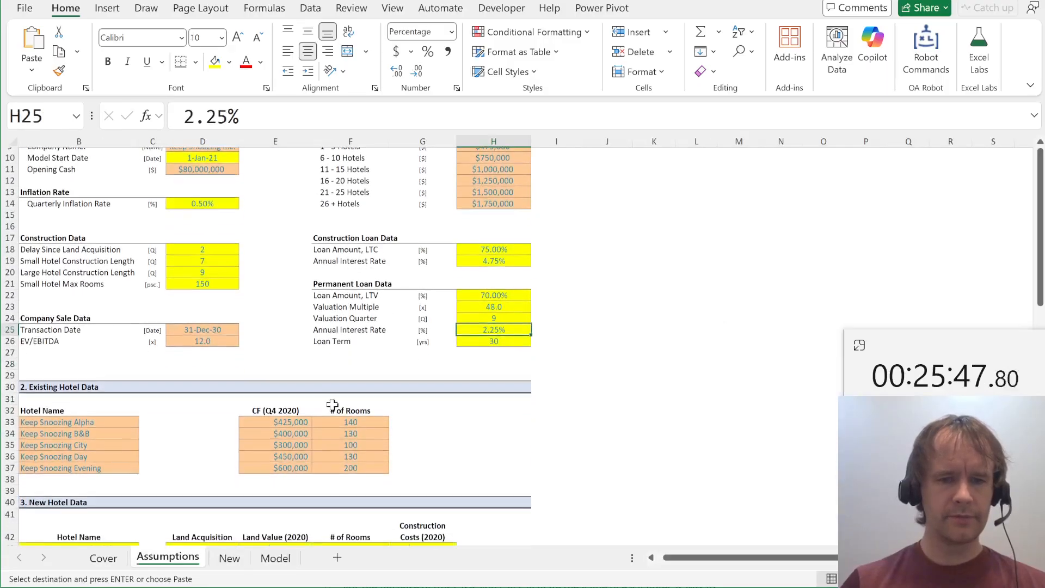
left_click(282, 363)
key("ctrl+shift+Down")
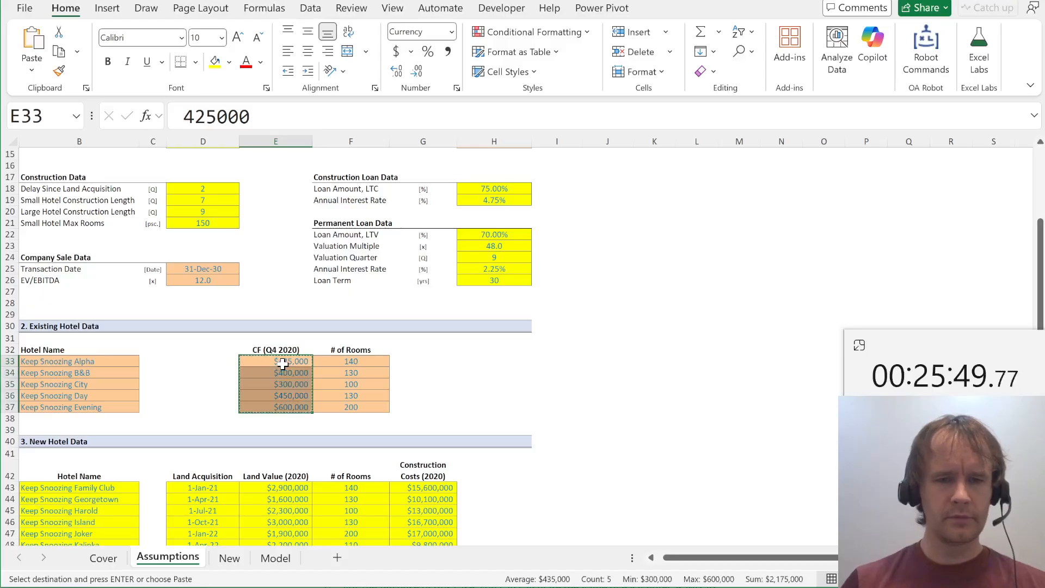
key("ctrl+Page_Down")
key("ctrl+Page_Down")
key("Left")
key("Left")
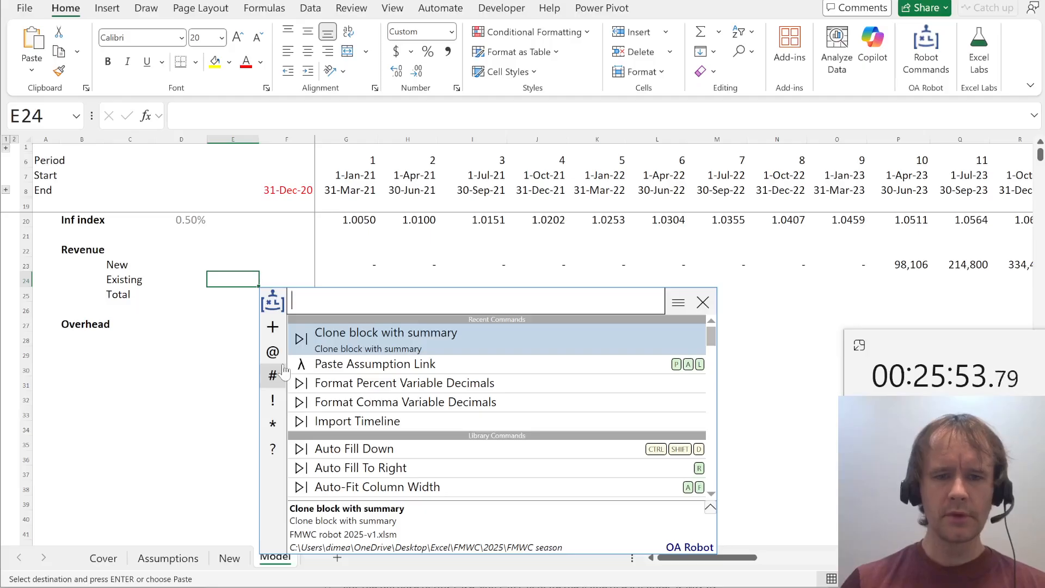
type("pal")
key("Return")
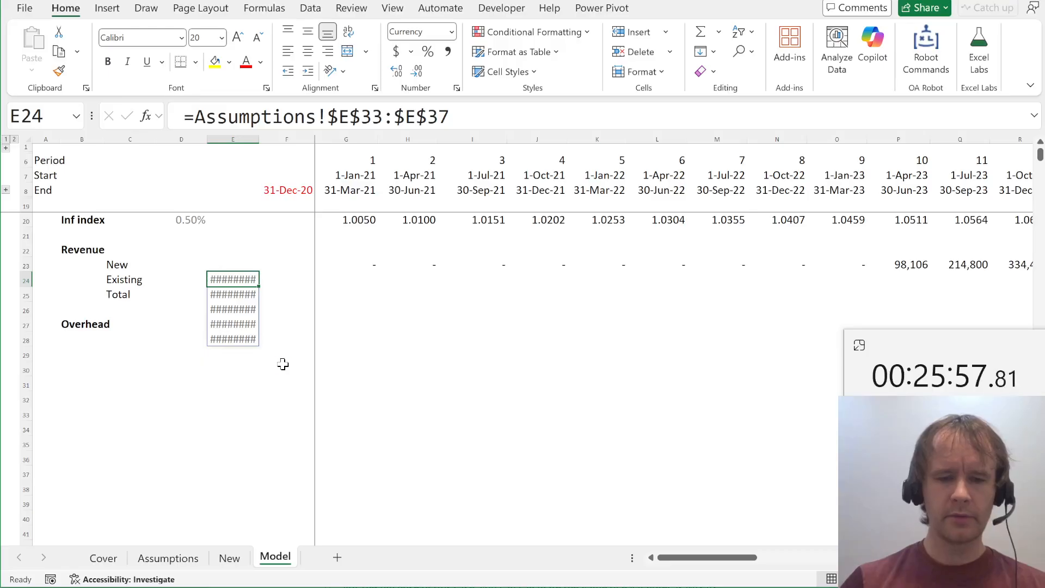
Wrap the link in E24 with SUM using the Wrap With Function command and auto-fit column E
key("ctrl+shift+a")
type("wwf")
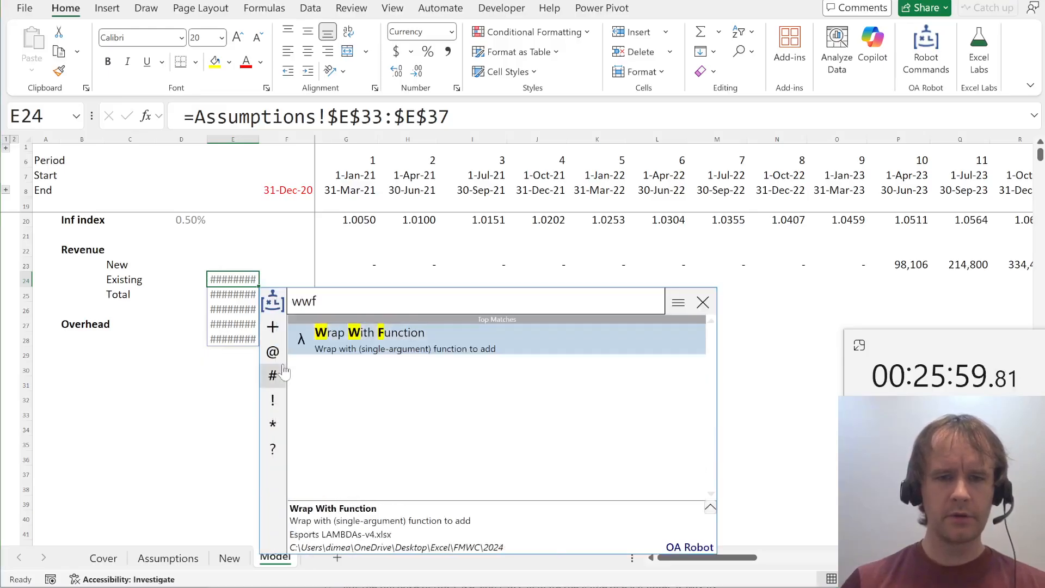
key("Return")
type("sum")
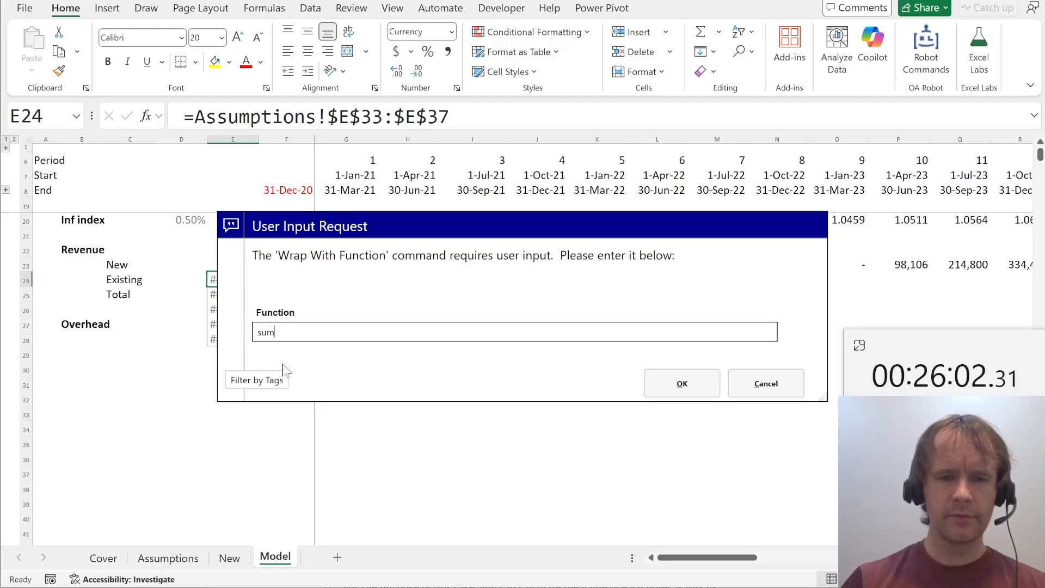
key("Return")
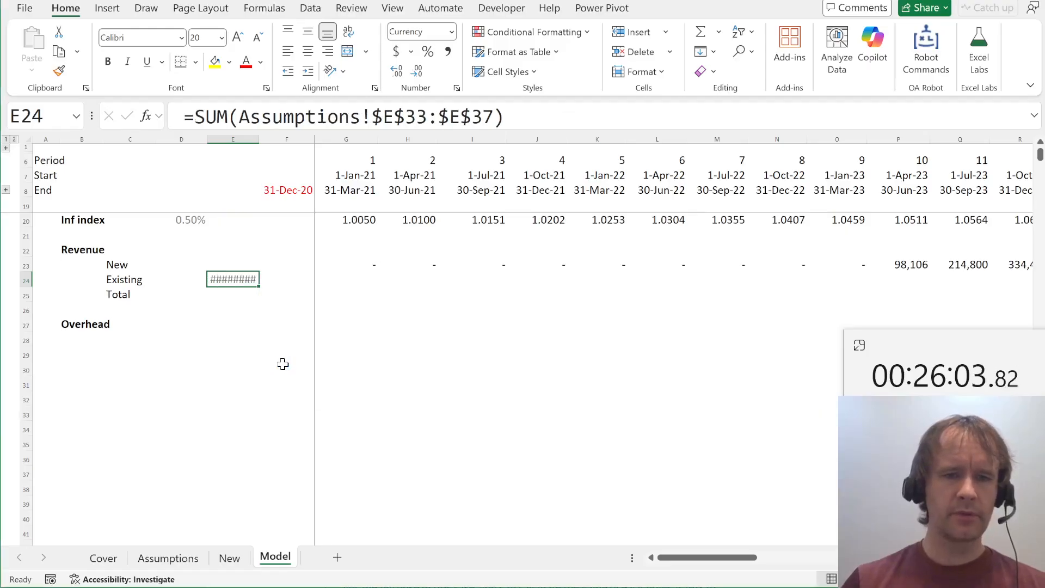
key("alt+h")
key("o")
key("i")
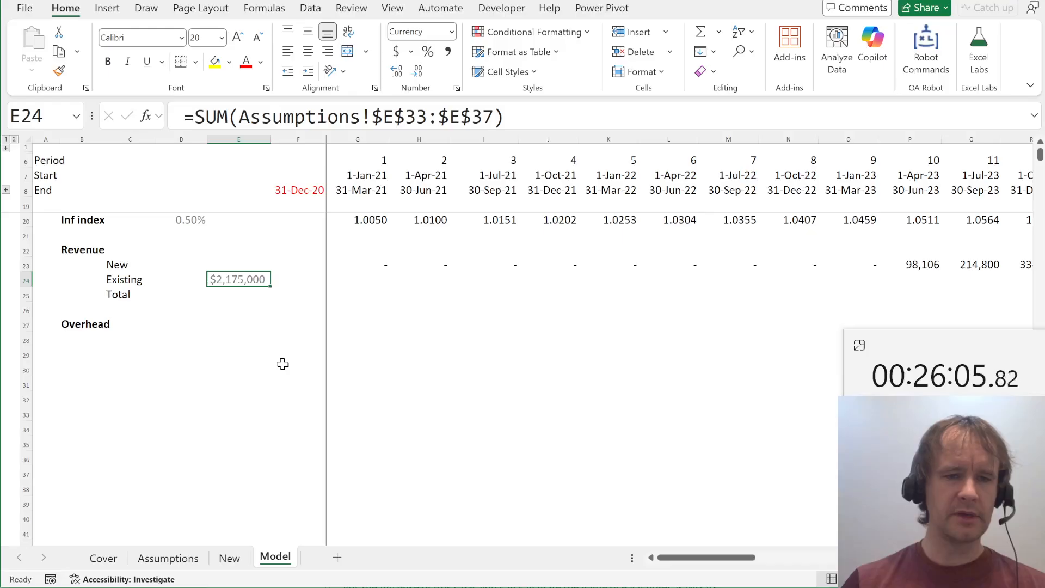
Calculate the Existing revenue line in G24 across all periods with =E24*inf
key("Right")
key("Right")
type("=")
key("Up")
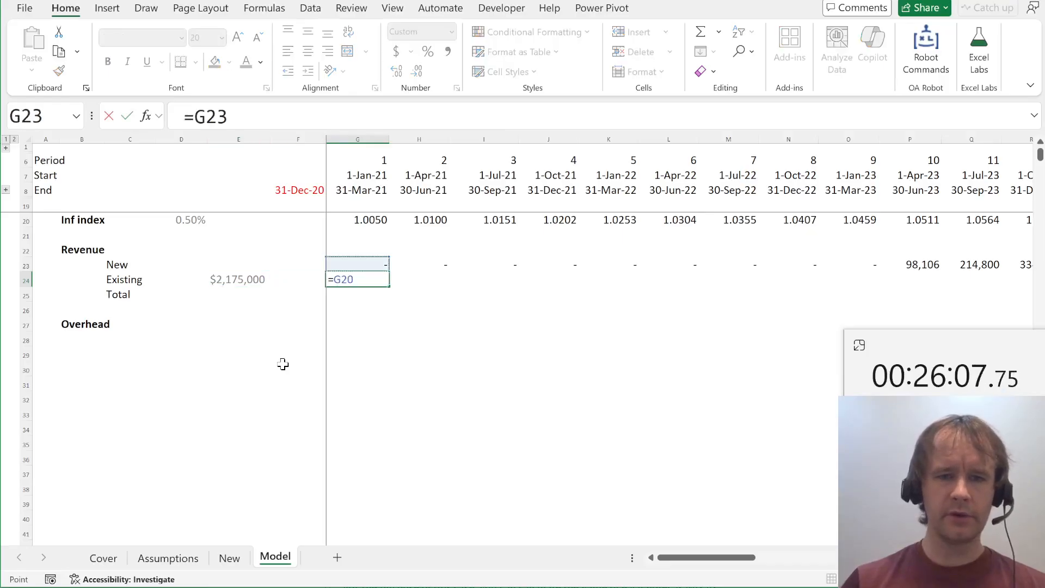
key("Up")
key("Up")
key("Up")
key("Down")
key("Left")
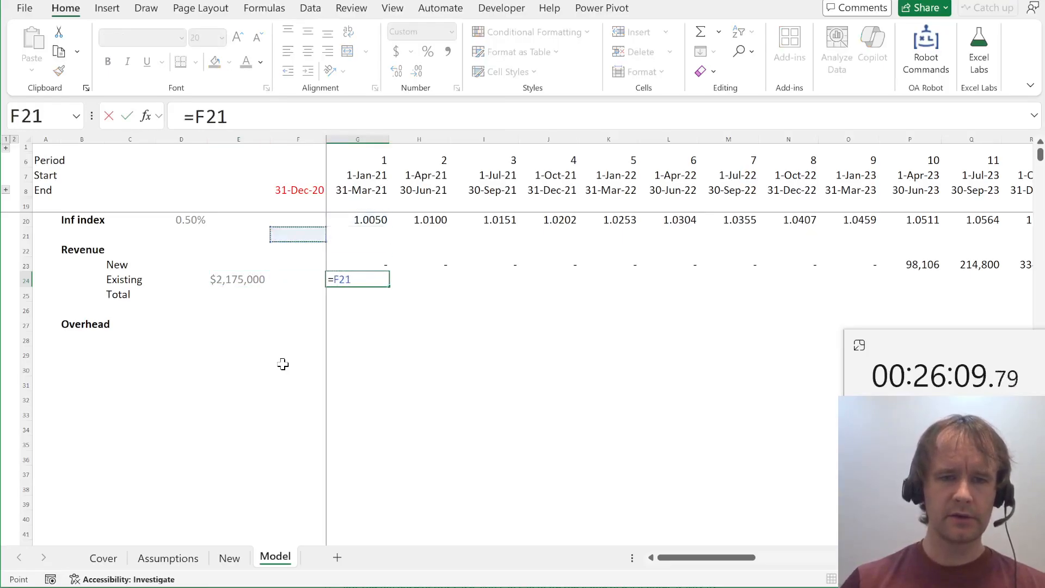
key("Down")
key("Left")
key("Down")
key("Down")
type("*inf")
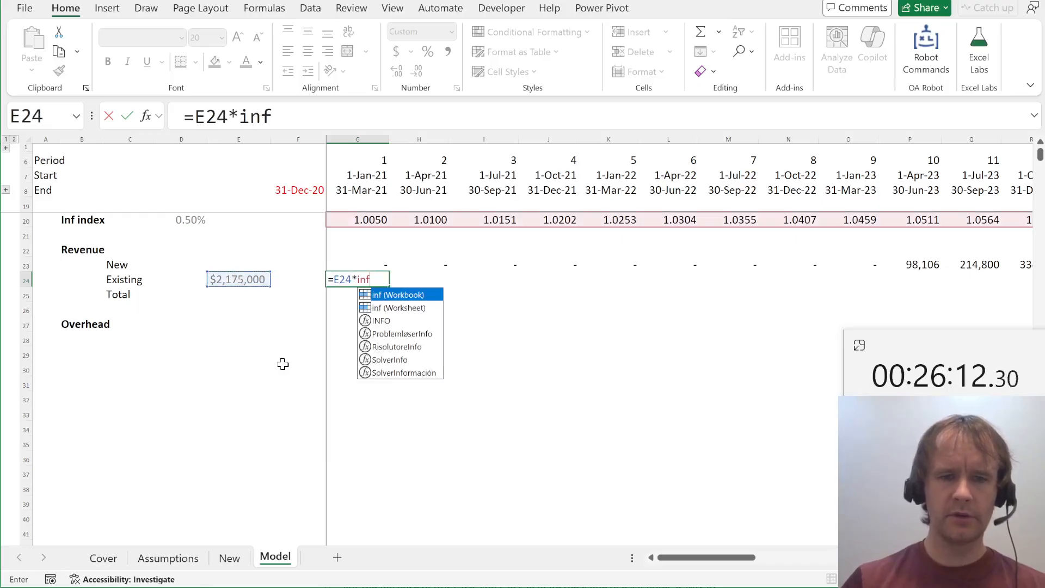
key("Return")
key("Up")
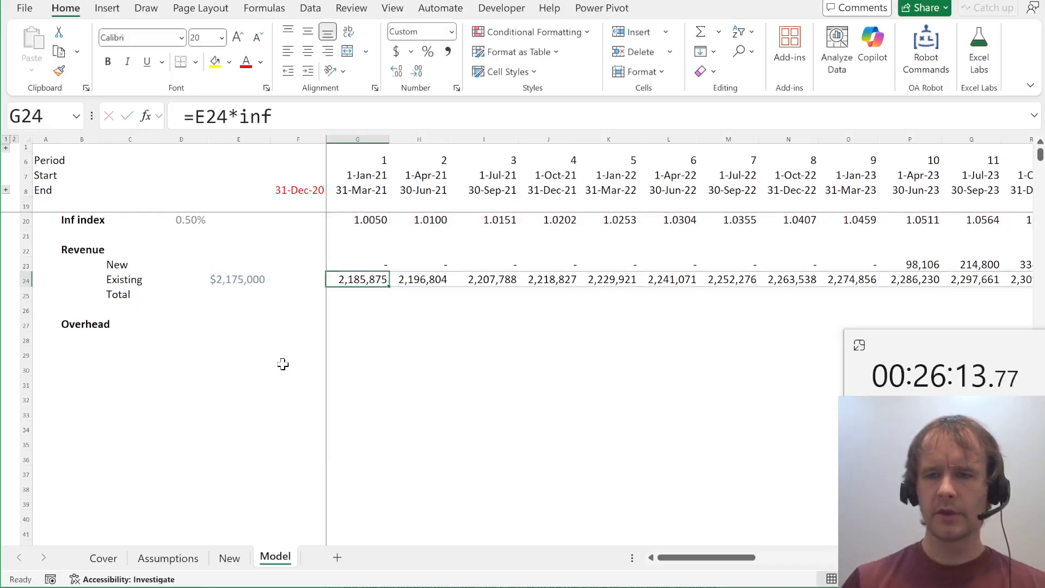
key("ctrl+Right")
key("ctrl+Left")
Total revenue in G25 with =SUM(G23:G24), fill it right to AT25 and make the row bold
key("Down")
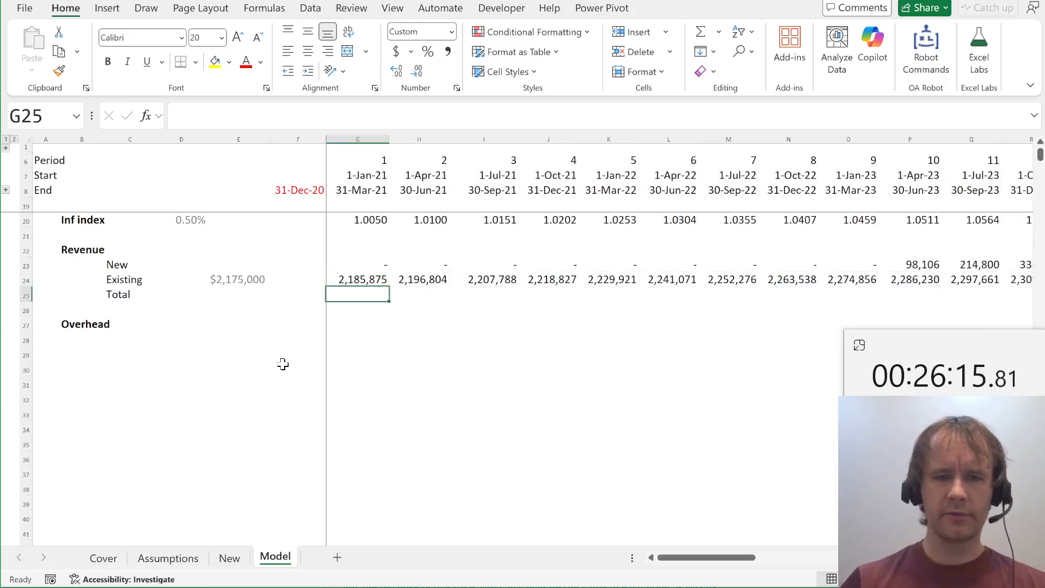
key("alt+equal")
key("ctrl+Return")
key("shift+Up")
key("ctrl+shift+Right")
key("shift+Down")
key("ctrl+r")
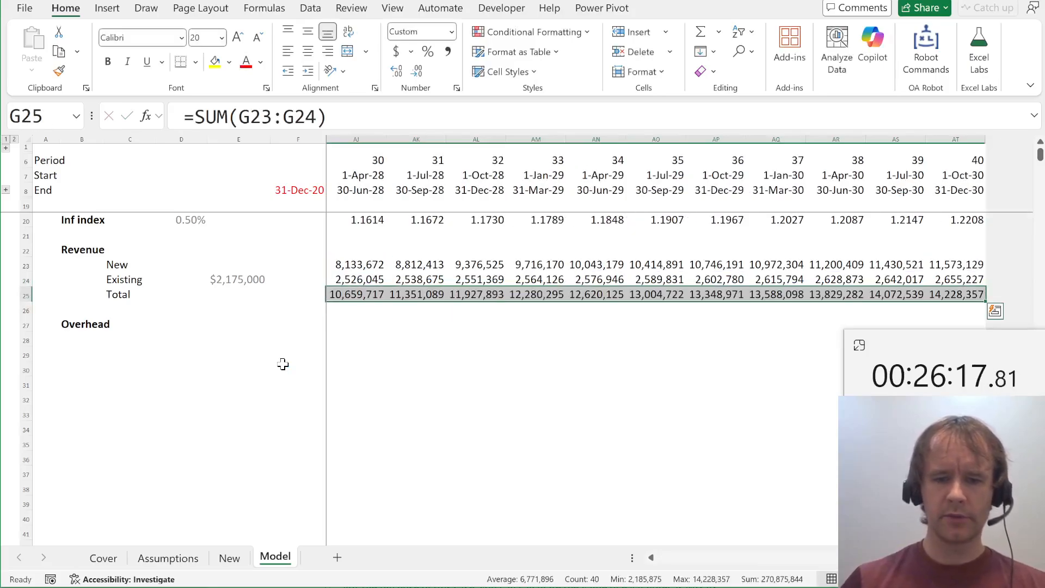
key("ctrl+b")
key("Left")
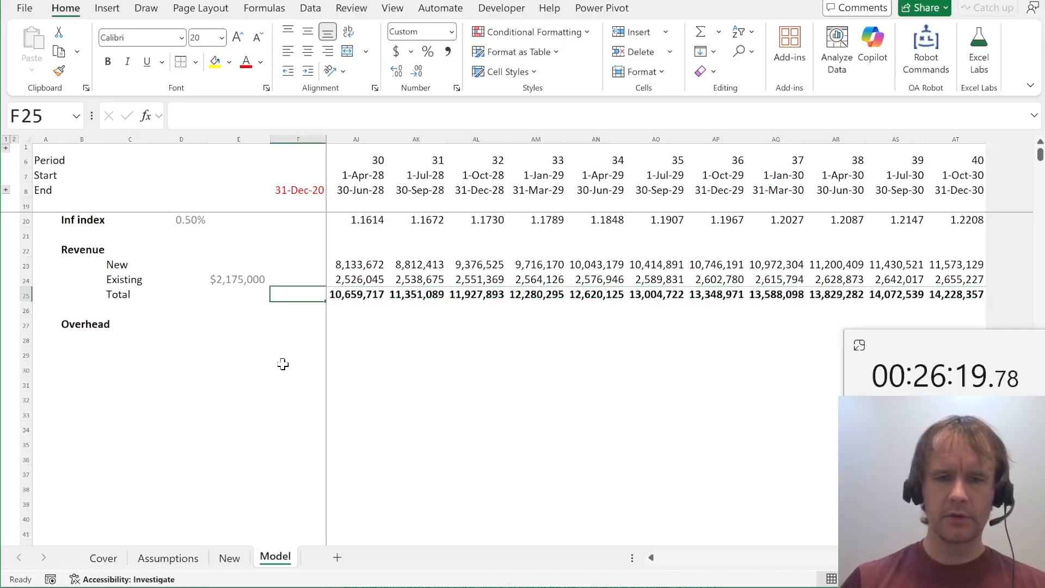
Label the first row under Overhead in C28 "Operating hotels"
key("Down")
key("Left")
key("Down")
key("Left")
key("Left")
key("Down")
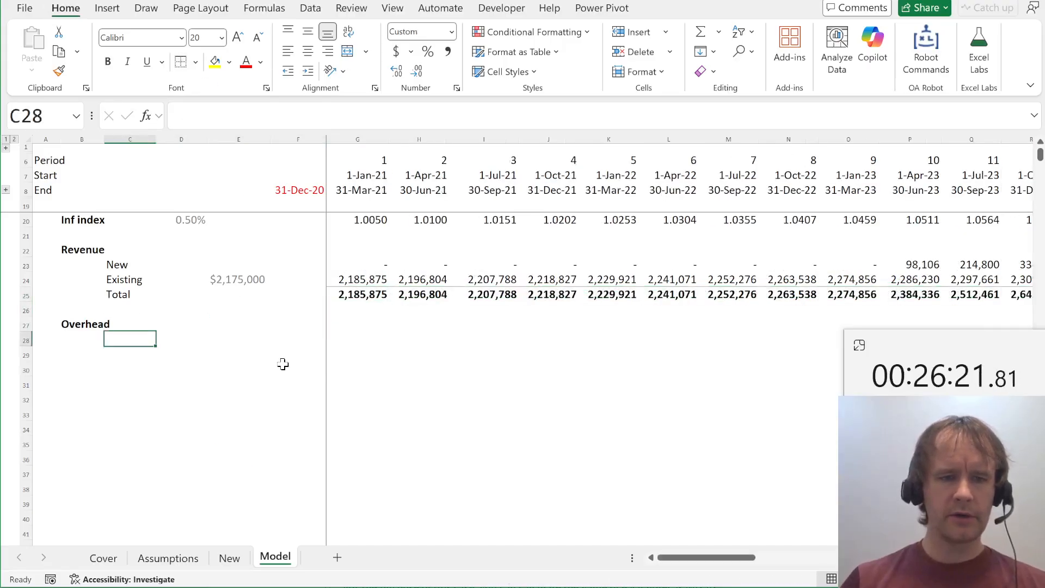
type("Operating")
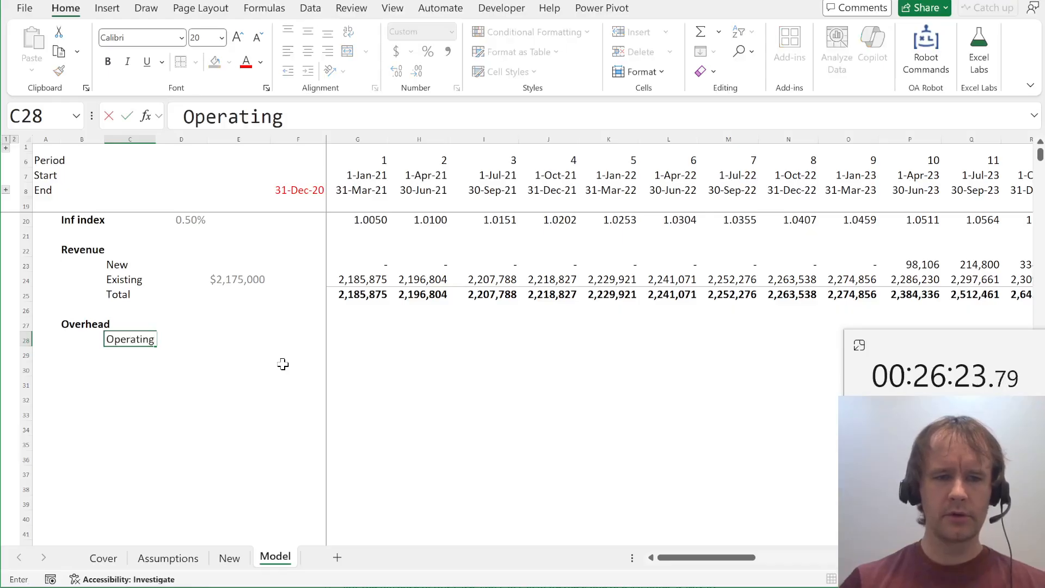
type(" hotels")
key("Return")
Calculate the operating hotels count in G28 as =5+New!G781:AT781, adding five existing hotels to the New sheet's Op flag row
key("Up")
key("Right")
key("Right")
key("Right")
key("Right")
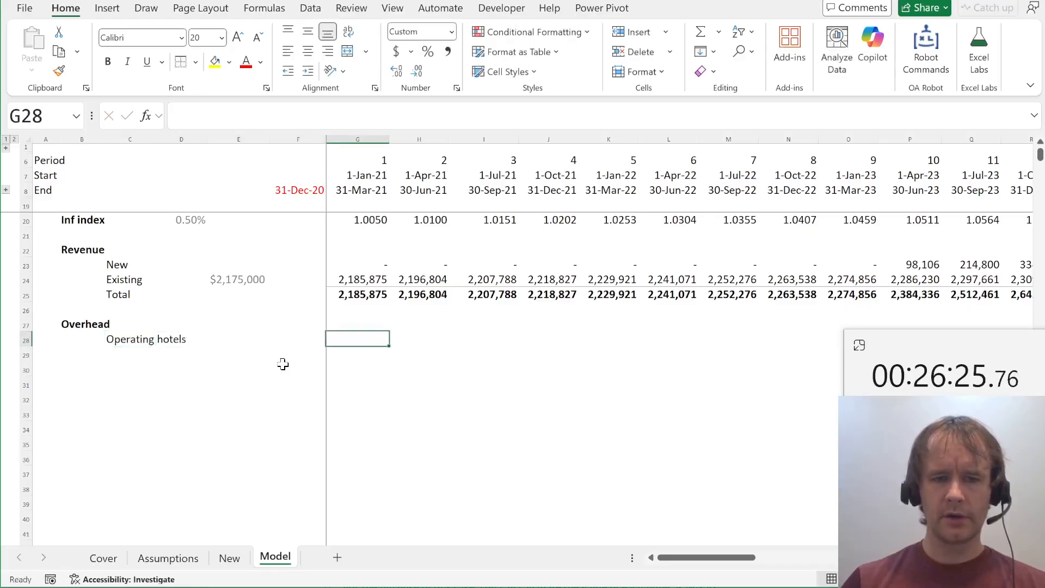
type("=")
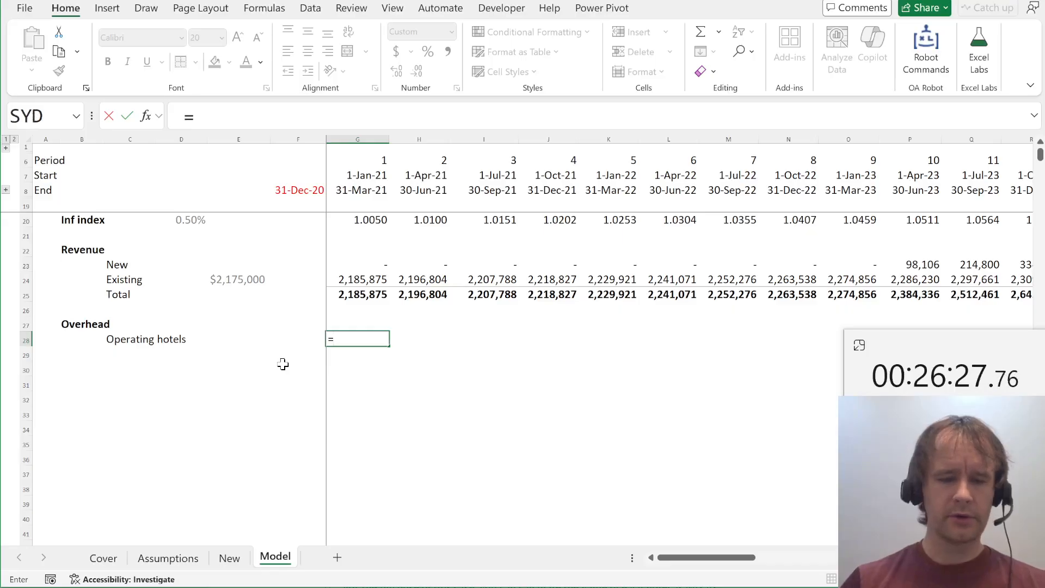
type("5+")
key("ctrl+Page_Up")
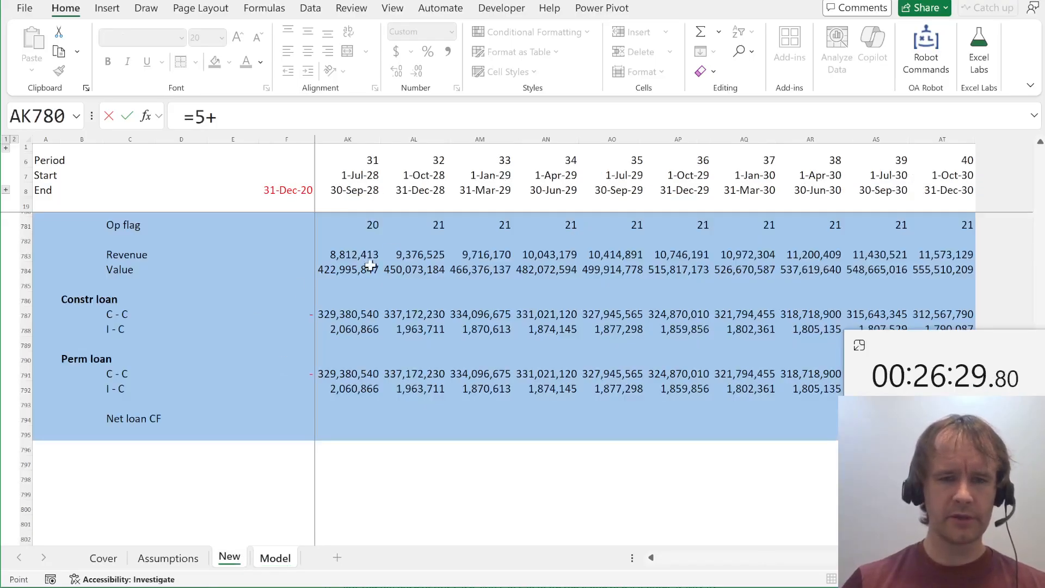
left_click(378, 225)
key("ctrl+Left")
key("ctrl+shift+Right")
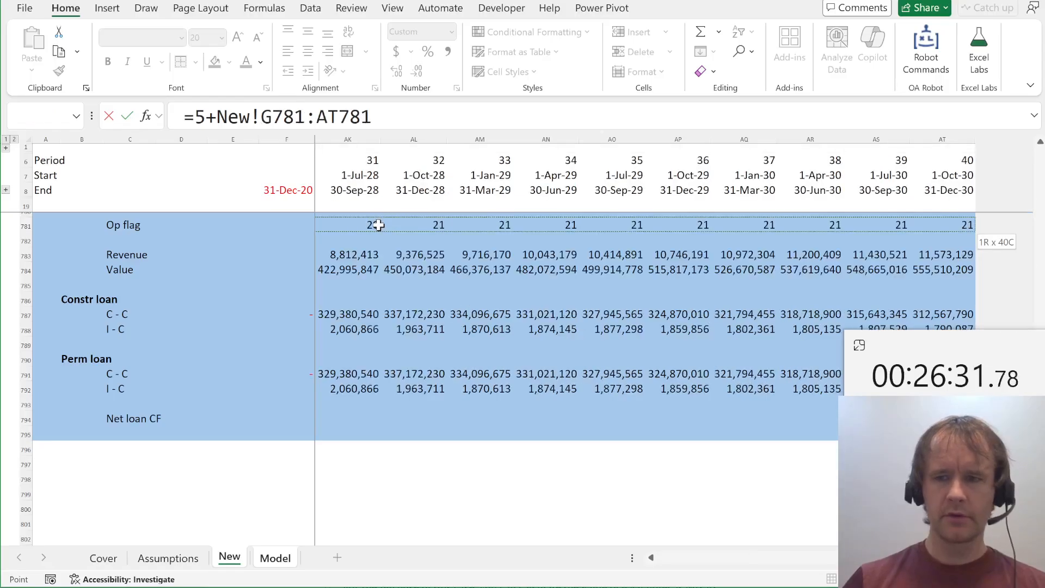
key("Return")
key("Up")
key("alt+Page_Down")
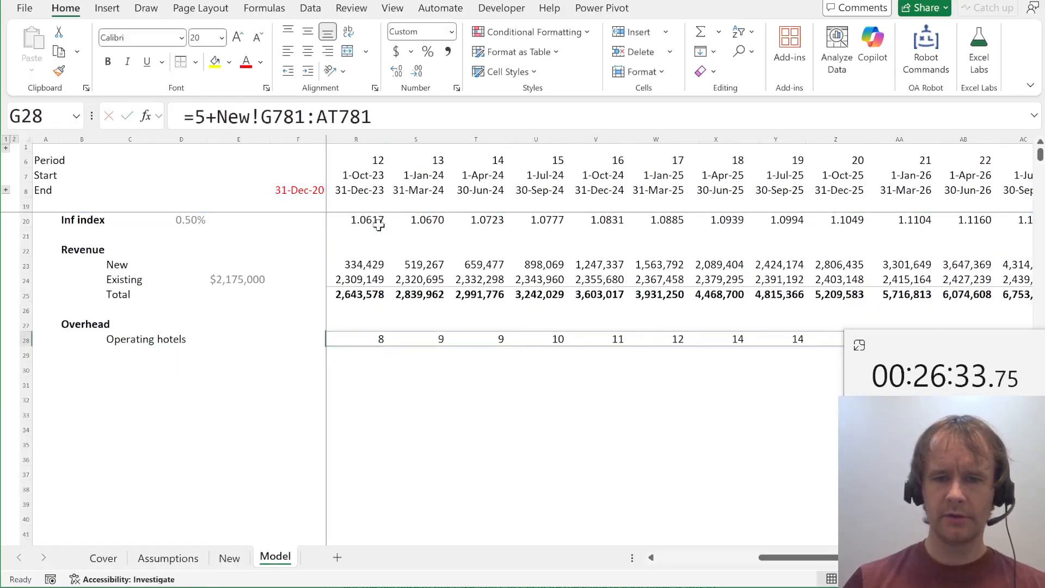
key("ctrl+Left")
Reduce the Group Overhead band labels in F9:F14 on the Assumptions sheet to their lower bounds by replacing " *" with nothing
key("Down")
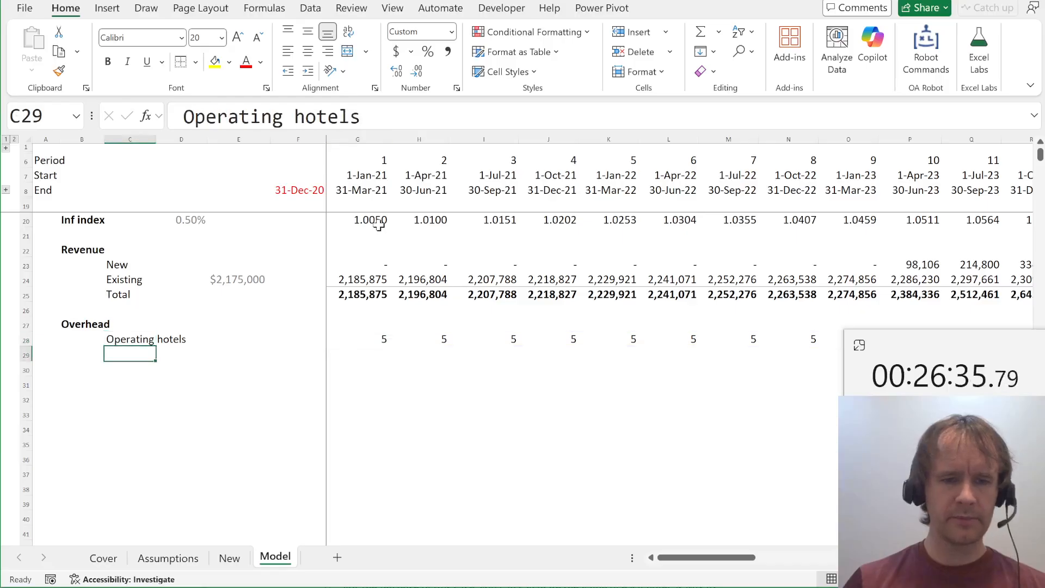
key("ctrl+Page_Up")
key("ctrl+Page_Up")
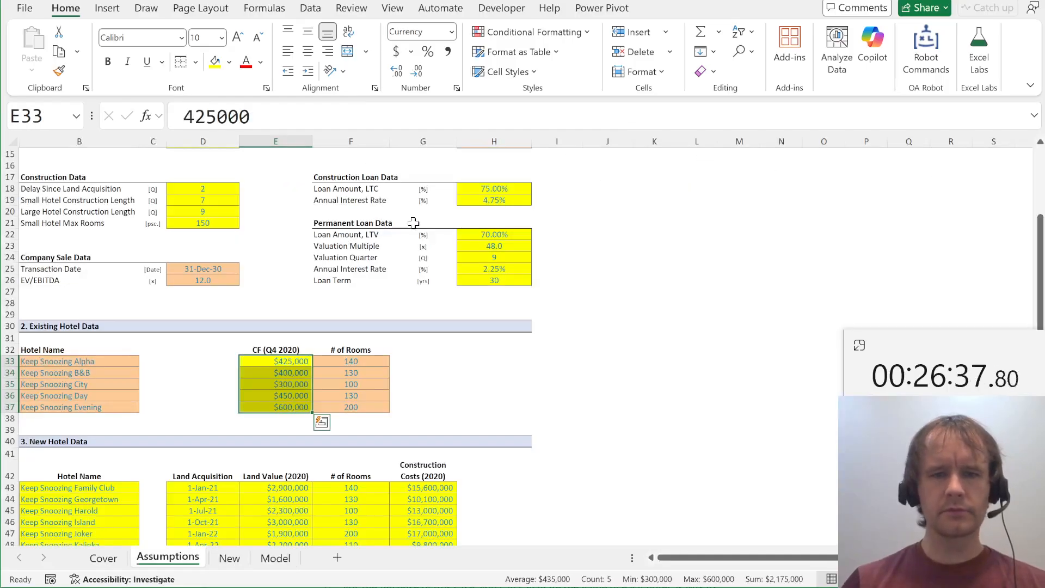
scroll(397, 234, "up", 5)
left_click(308, 258)
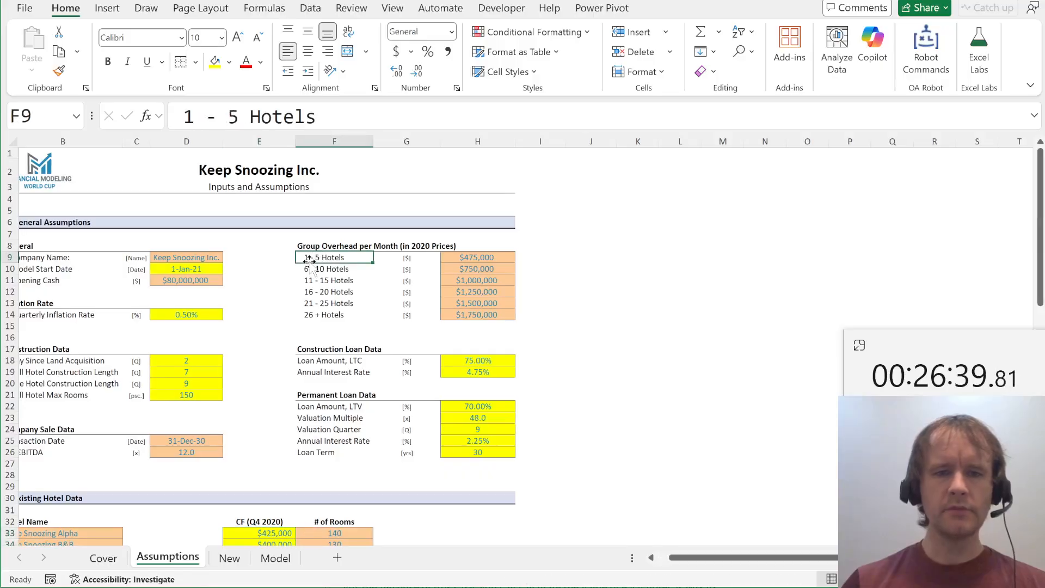
key("ctrl+shift+Down")
key("ctrl+Right")
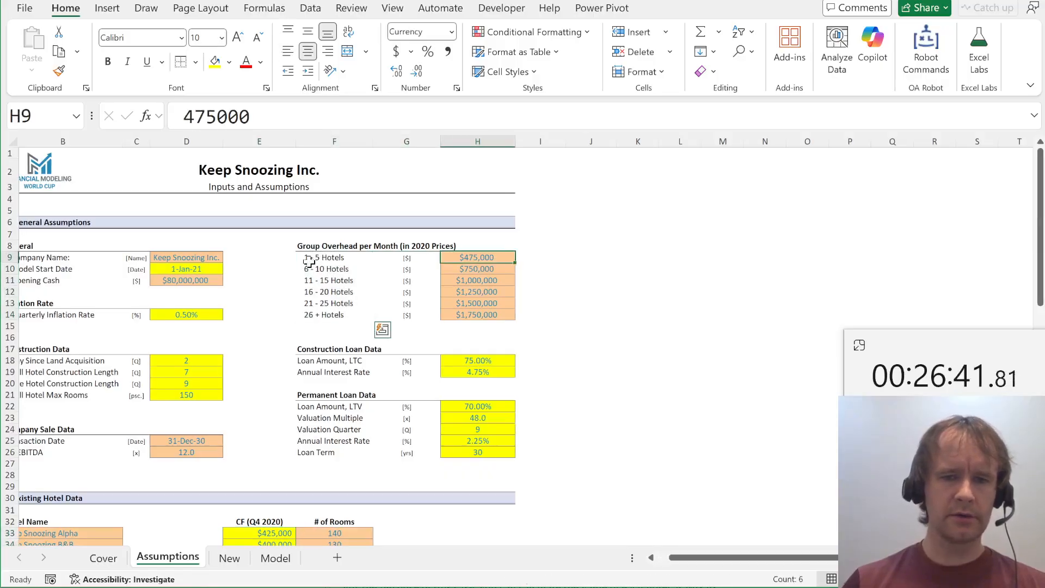
key("ctrl+shift+Down")
key("ctrl+Left")
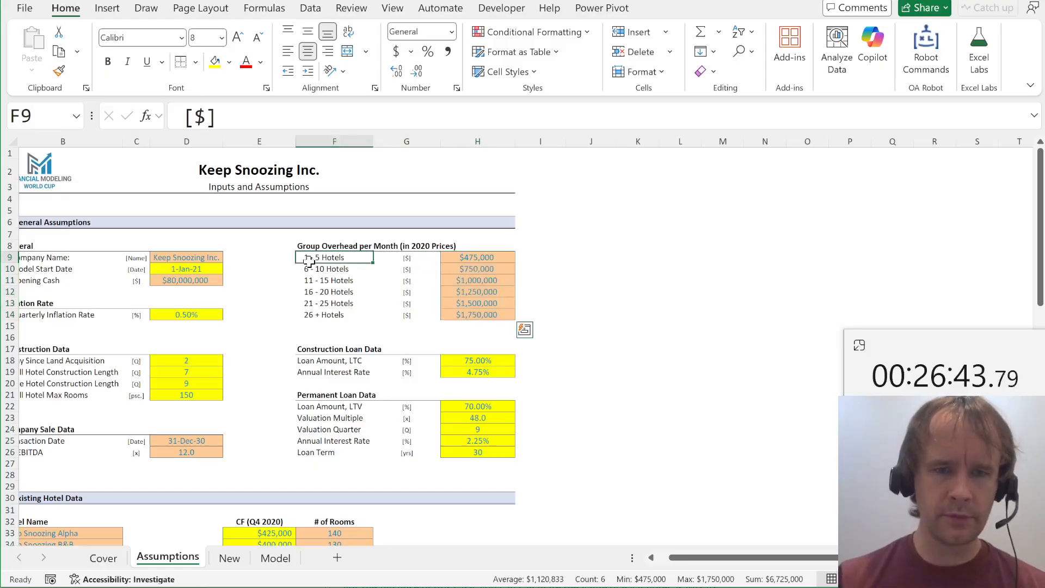
key("ctrl+shift+Down")
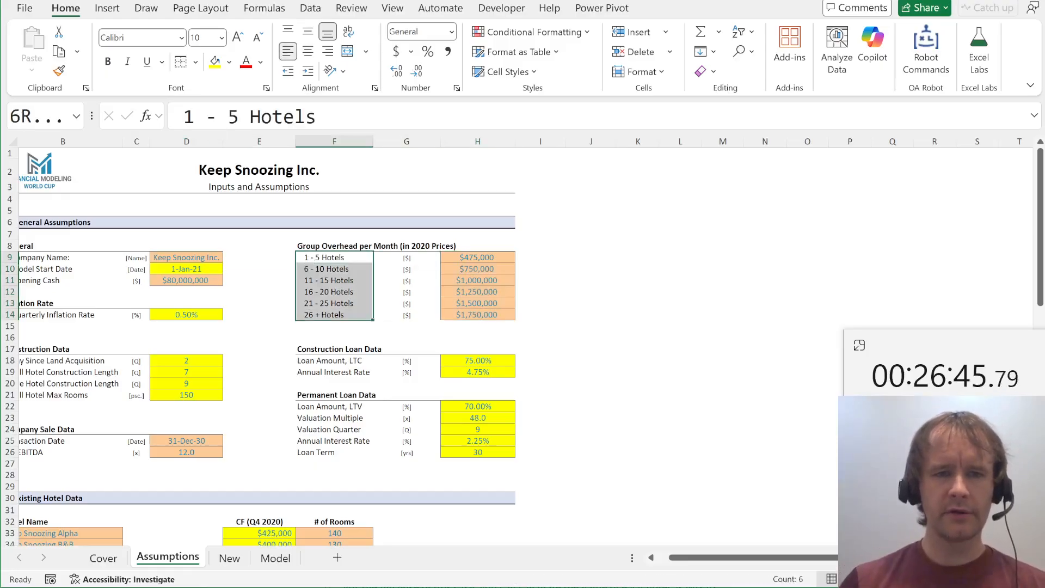
key("ctrl+f")
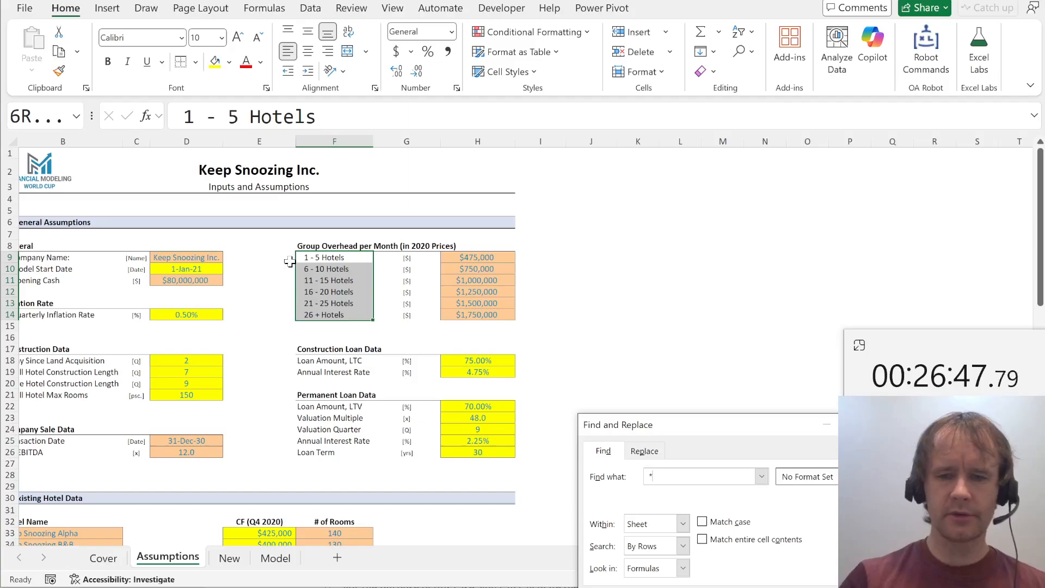
key("ctrl+h")
key("alt+a")
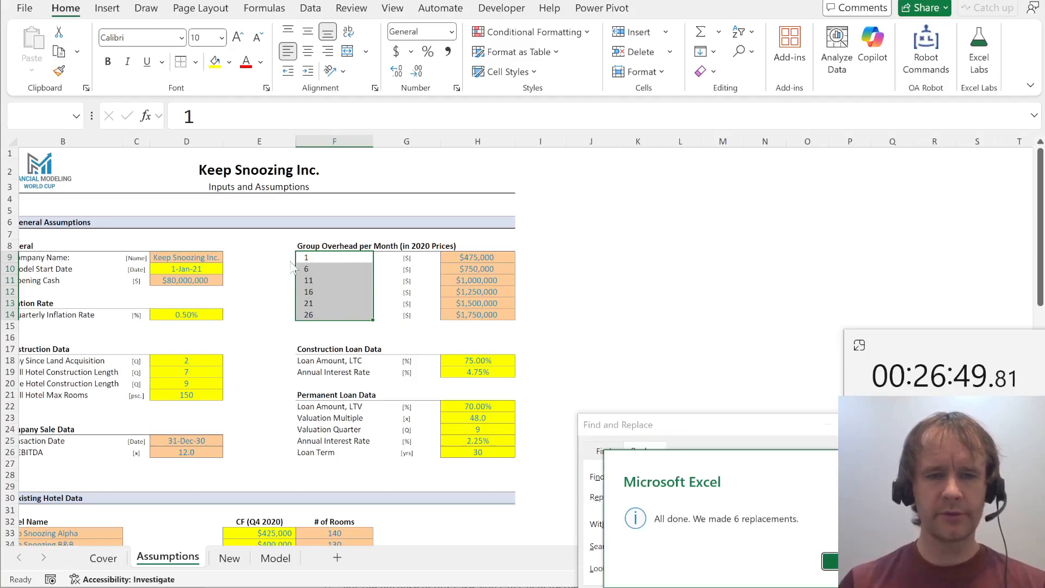
key("Return")
key("Escape")
key("ctrl+shift+Down")
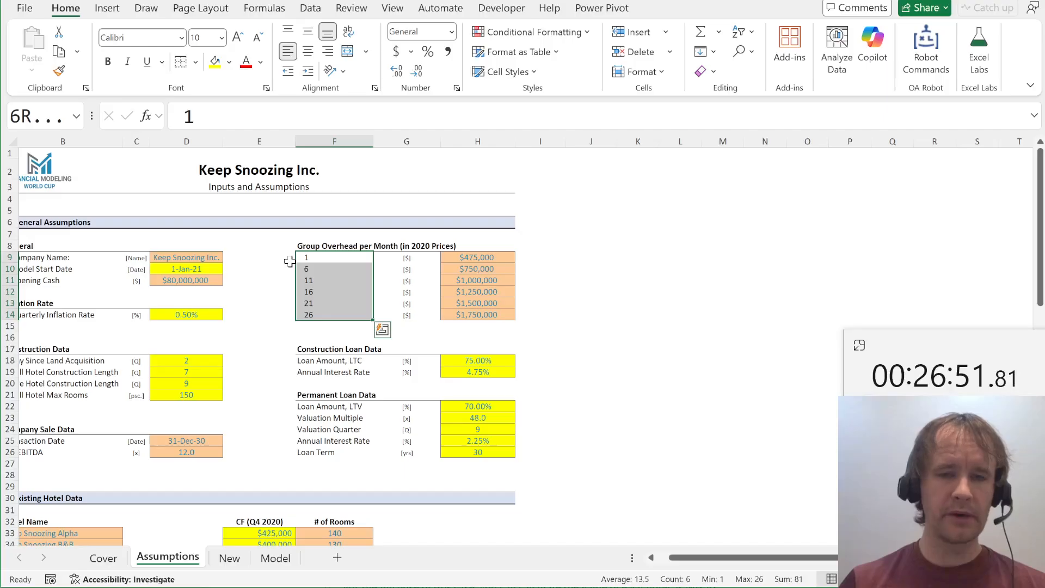
Fill the group overhead amounts in H9:H14 yellow to mark them as used
key("Right")
key("Right")
key("ctrl+shift+Down")
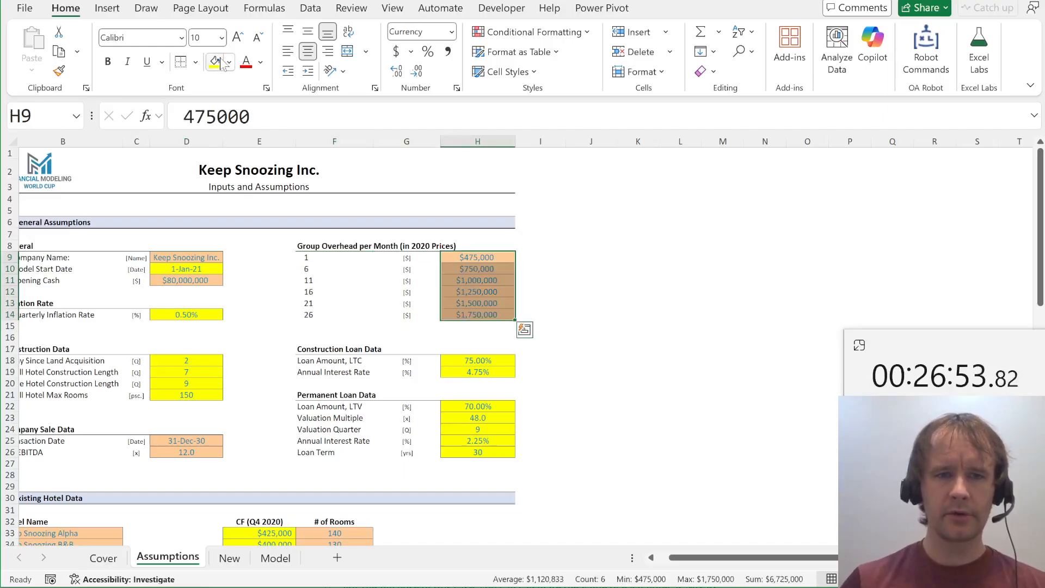
left_click(215, 62)
On the Model sheet, label C29 "Overhead" below the Operating hotels row
key("ctrl+Page_Down")
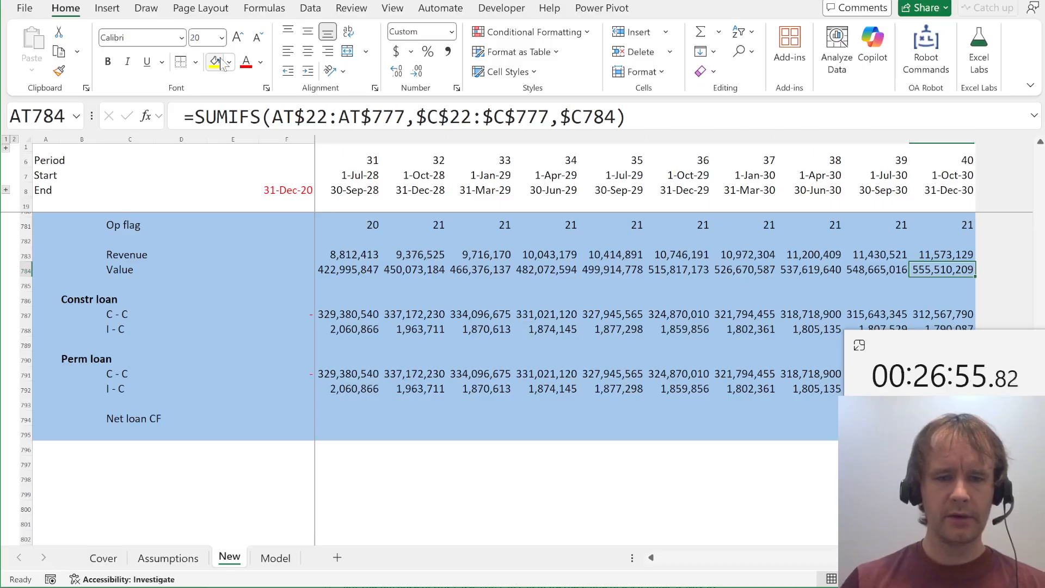
key("ctrl+Page_Down")
type("Overhead")
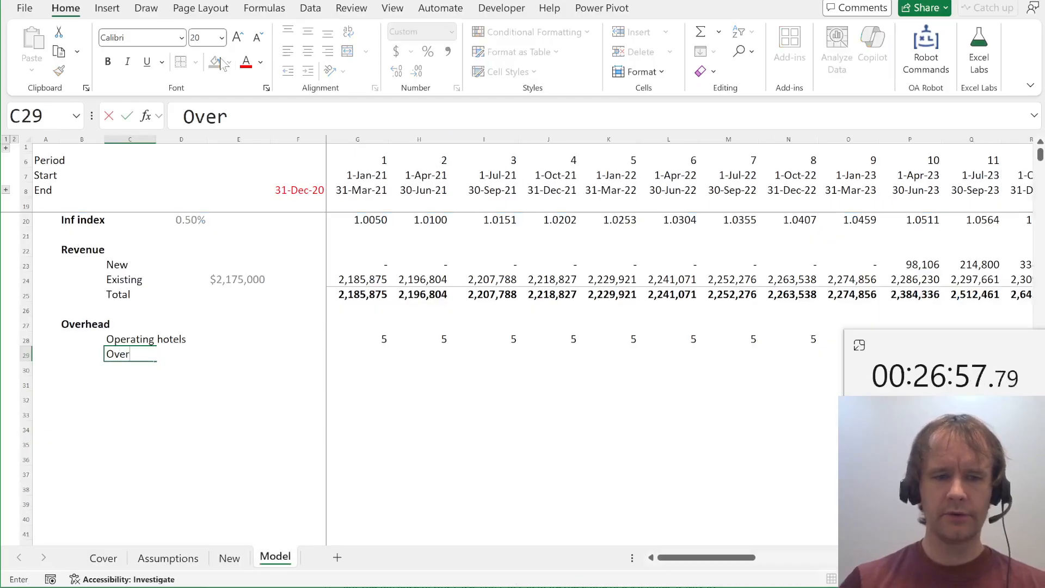
Look up the overhead in G29 with =XLOOKUP(G28#,Assumptions!$F$9:$F$14,Assumptions!$H$9:$H$14,,-1)
key("Right")
key("Right")
key("Right")
key("Right")
type("=xl")
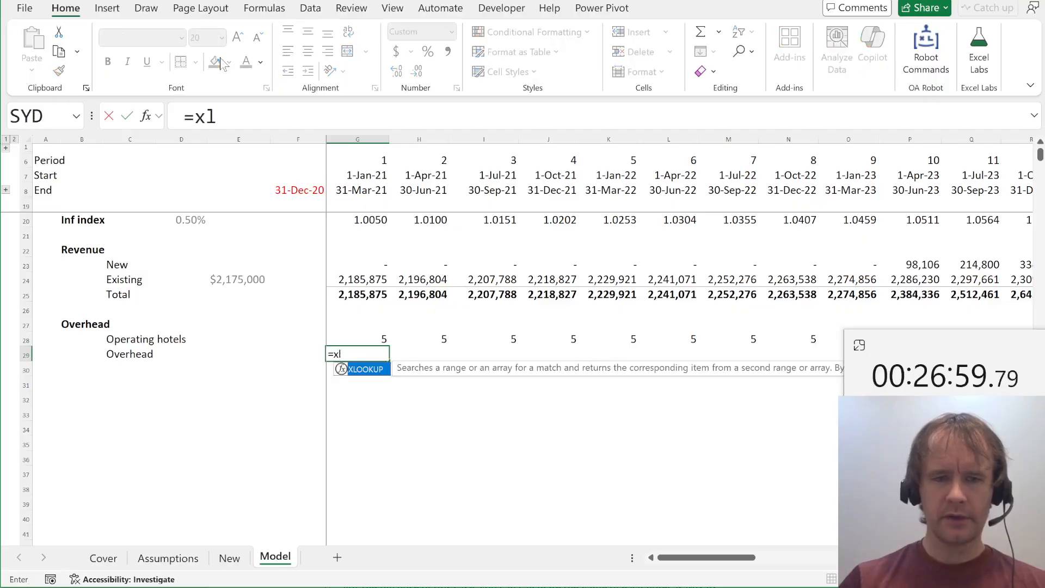
key("Tab")
type("G28#,")
key("ctrl+Page_Up")
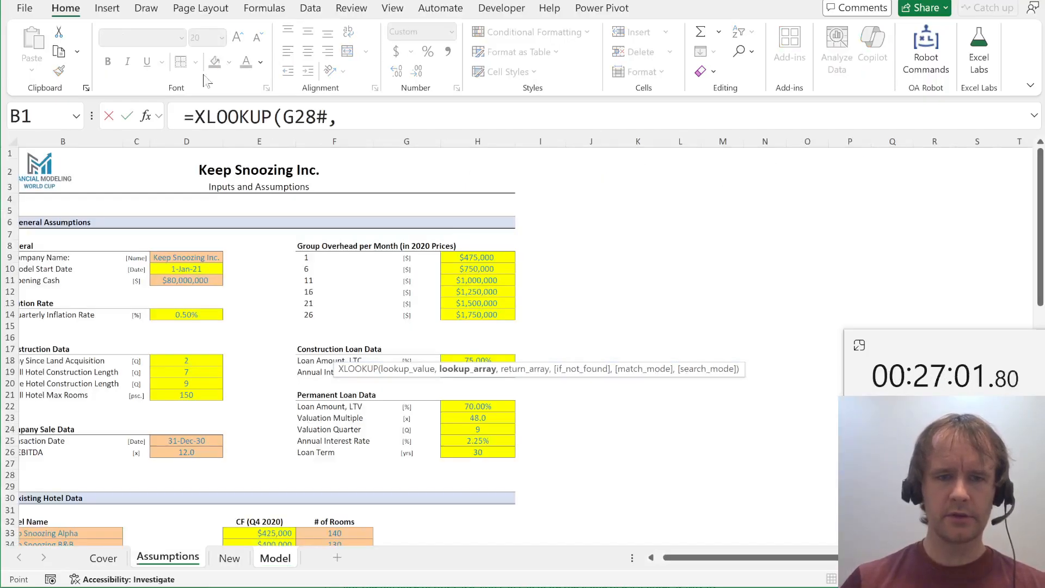
left_click(313, 258)
key("ctrl+shift+Down")
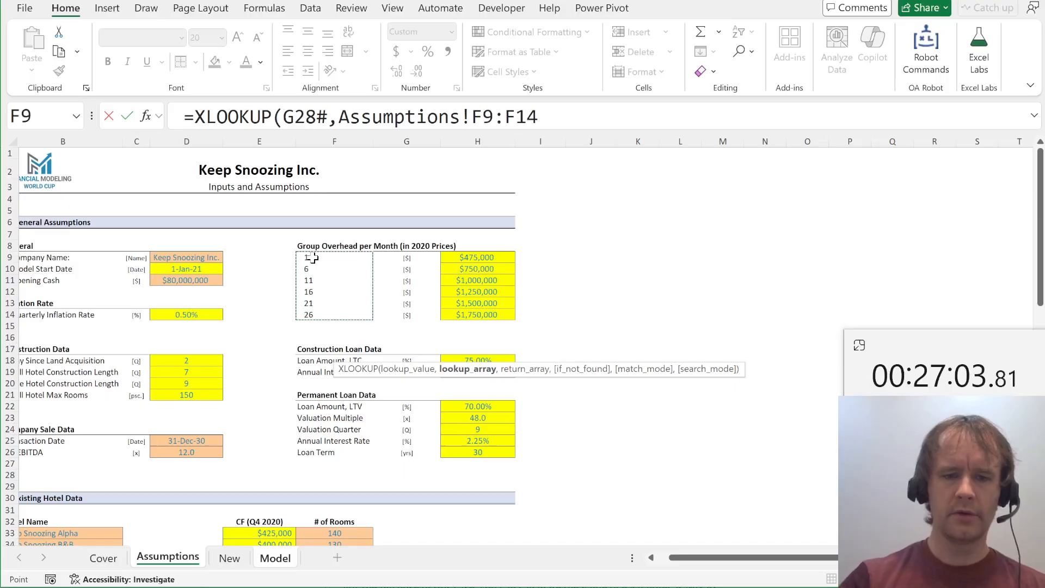
key("F4")
type(",")
left_click(486, 257)
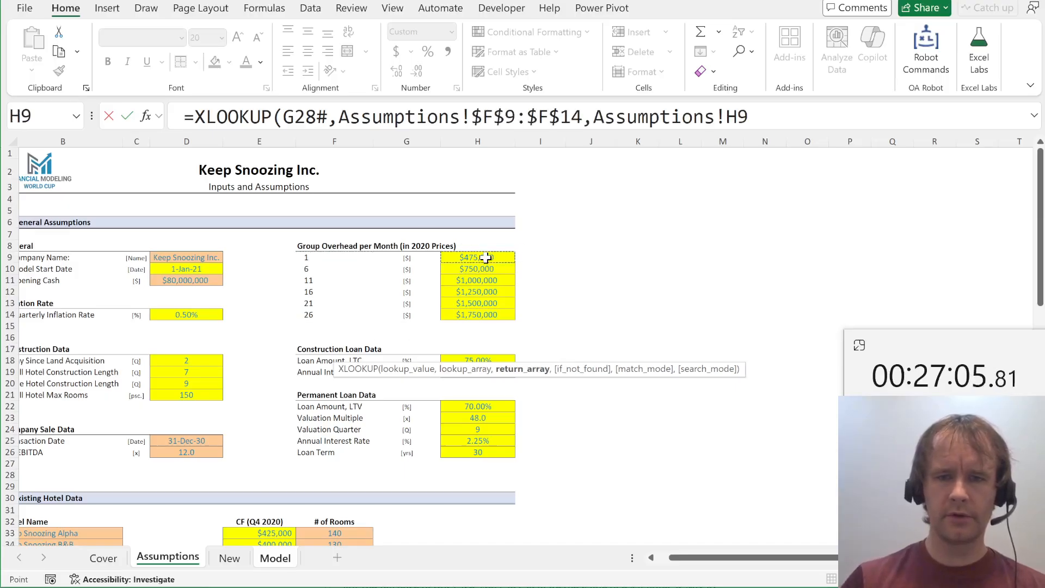
key("ctrl+shift+Down")
key("F4")
type(",,")
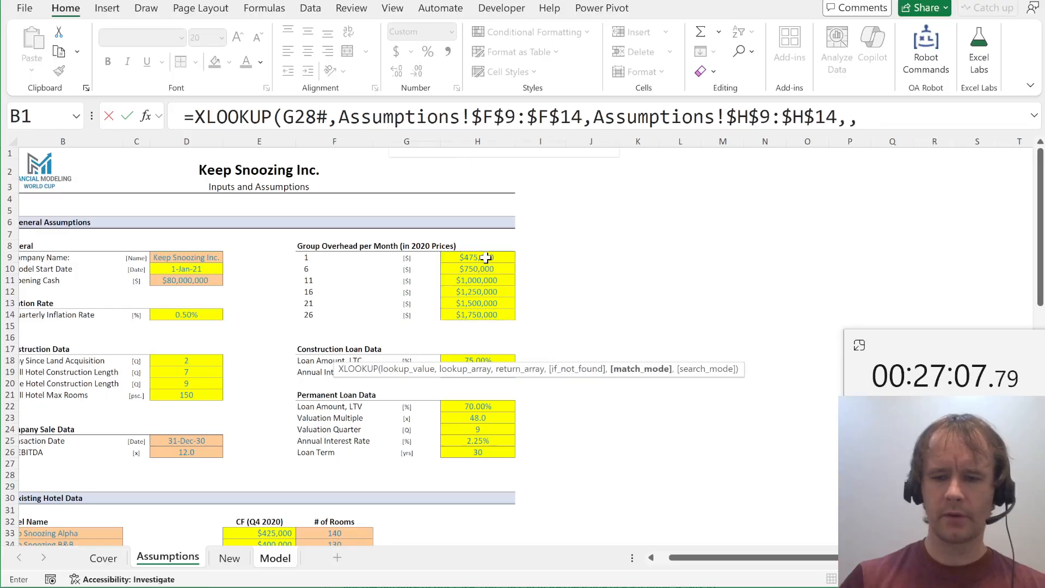
type("-1)")
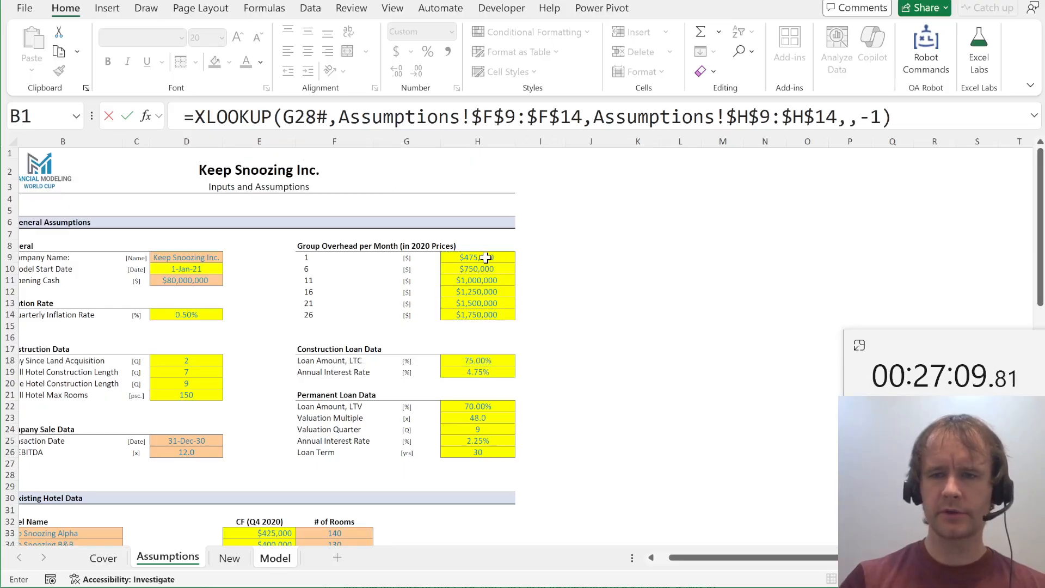
key("Return")
Check along row 29 that the overhead amount changes at the right operating hotel counts
key("Right")
key("Right")
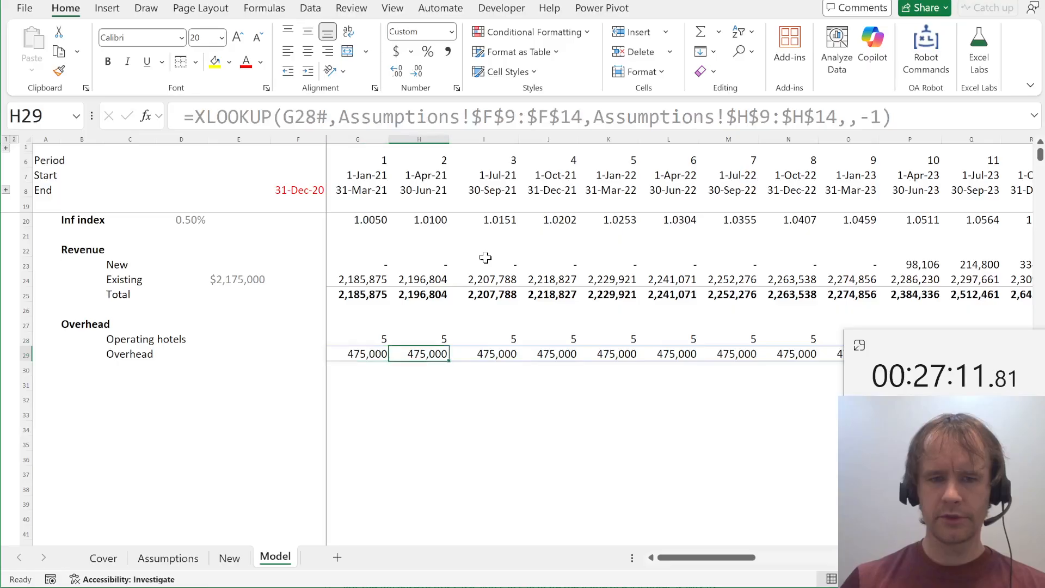
scroll(622, 347, "right", 5)
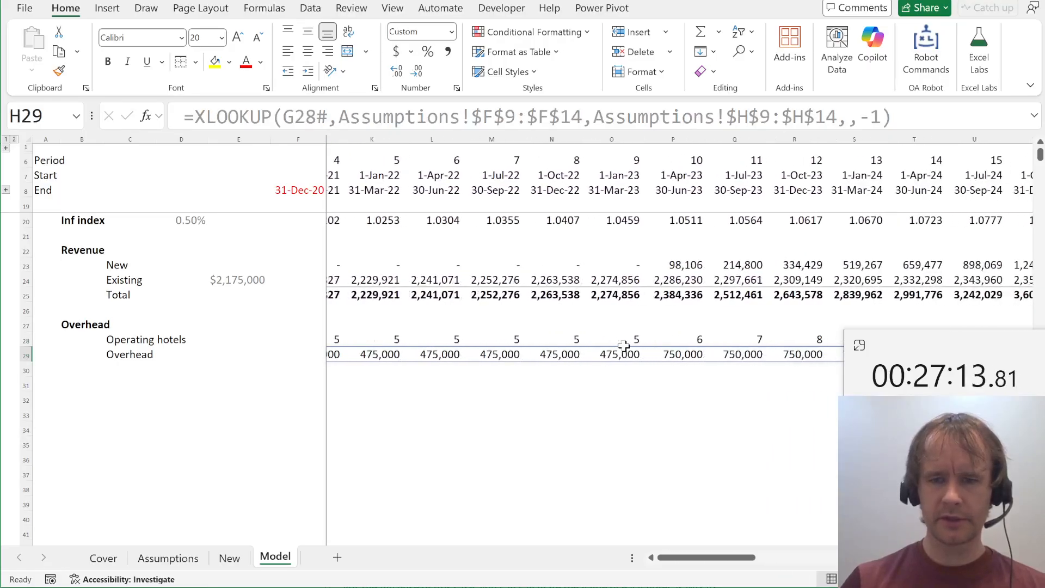
left_click(659, 353)
scroll(693, 381, "right", 5)
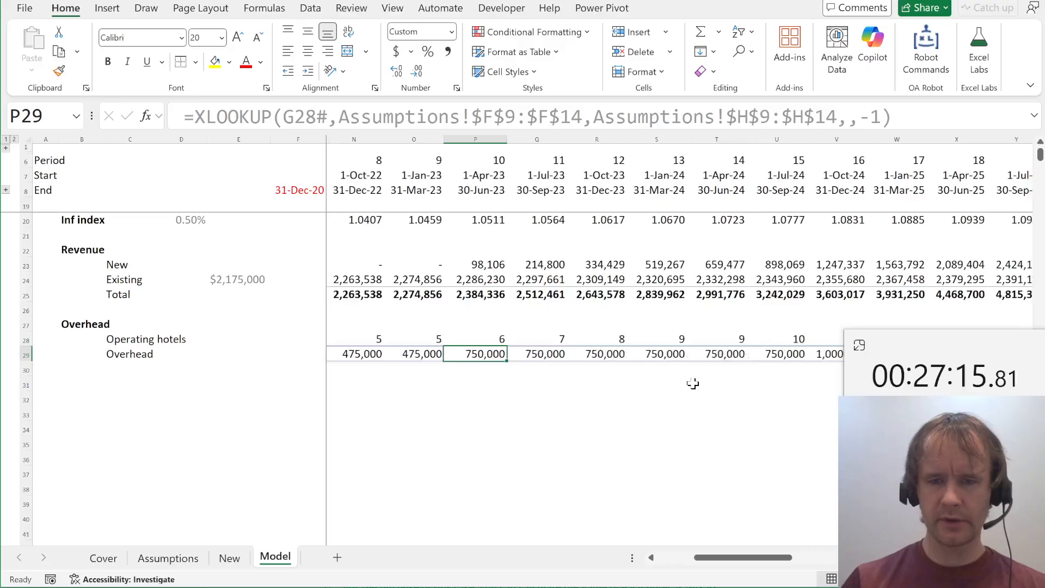
left_click(724, 355)
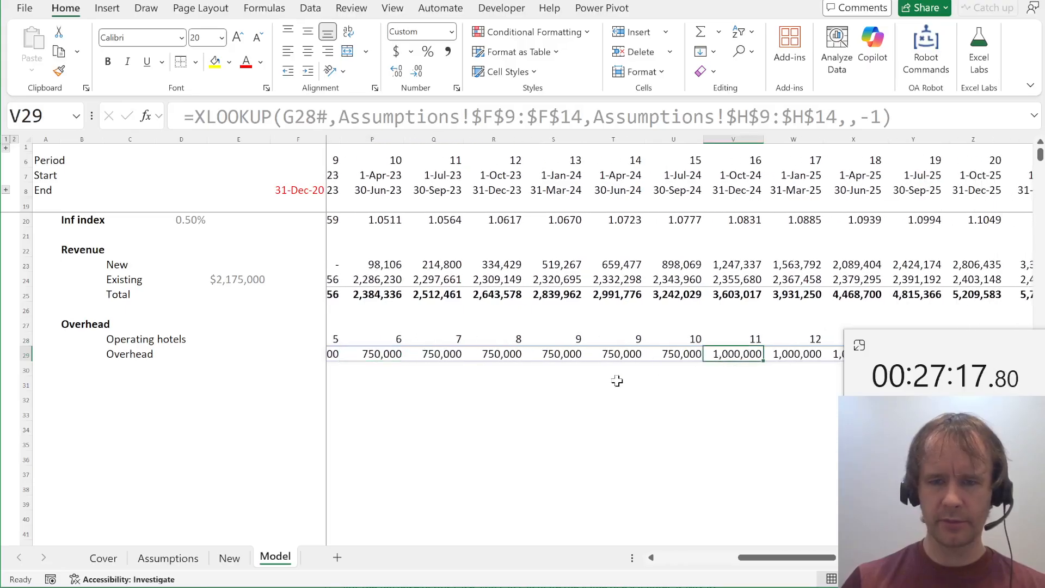
scroll(709, 400, "right", 5)
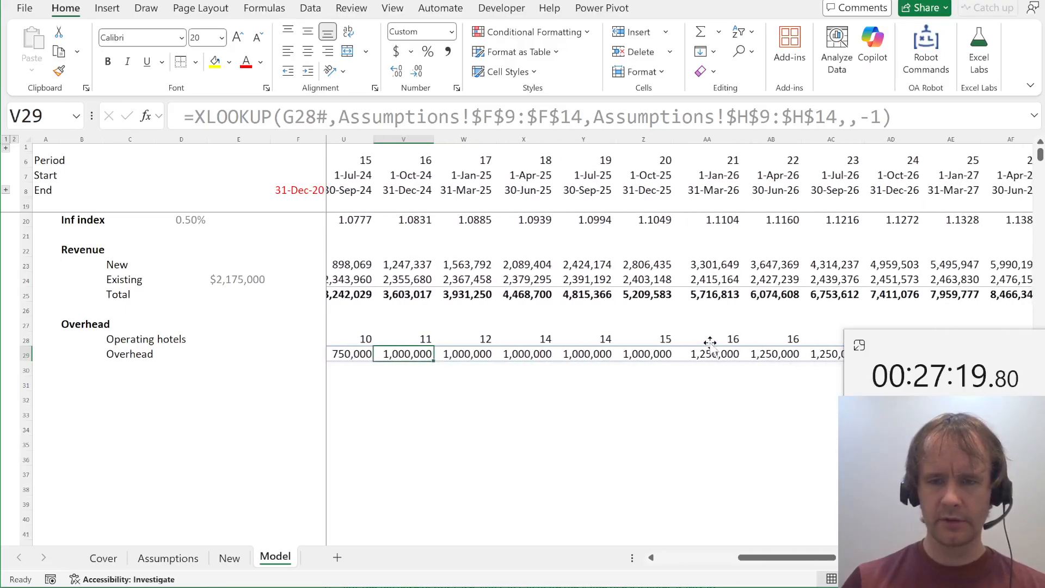
Add the heading "Group EBITDA" in B31 below the Overhead section
key("Home")
key("Right")
key("Down")
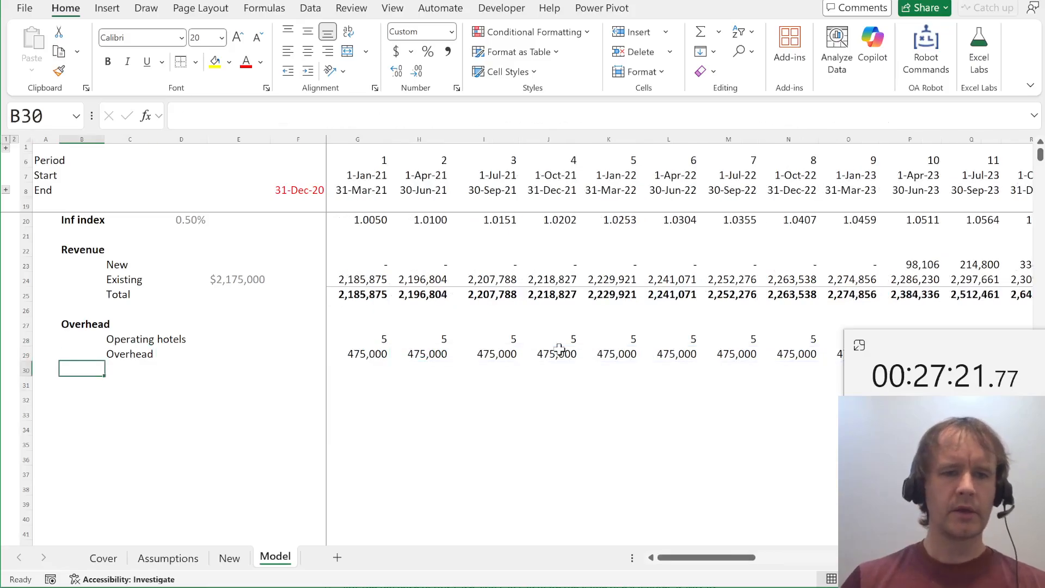
key("Down")
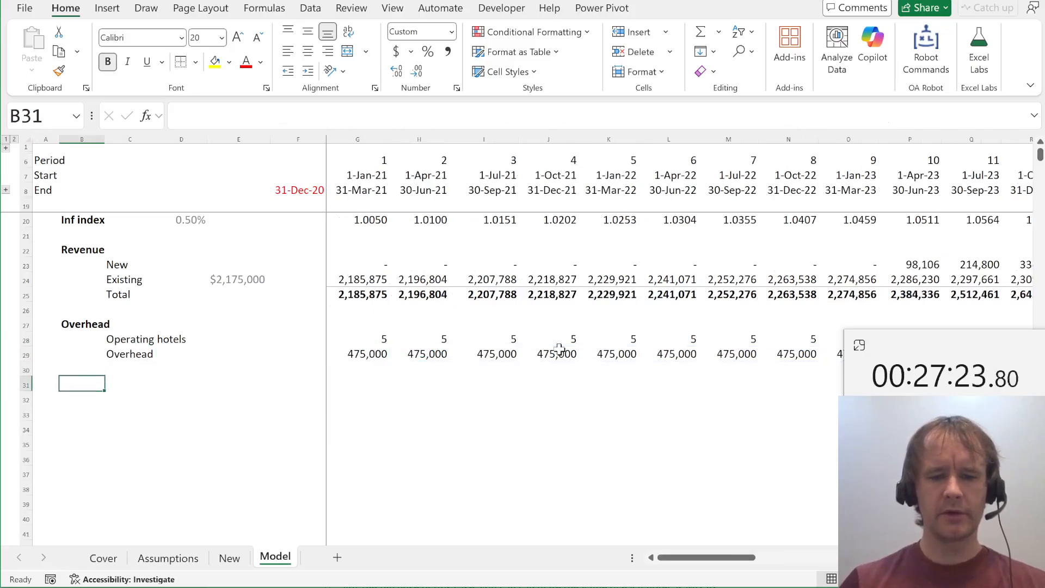
key("Right")
key("Left")
type("Group")
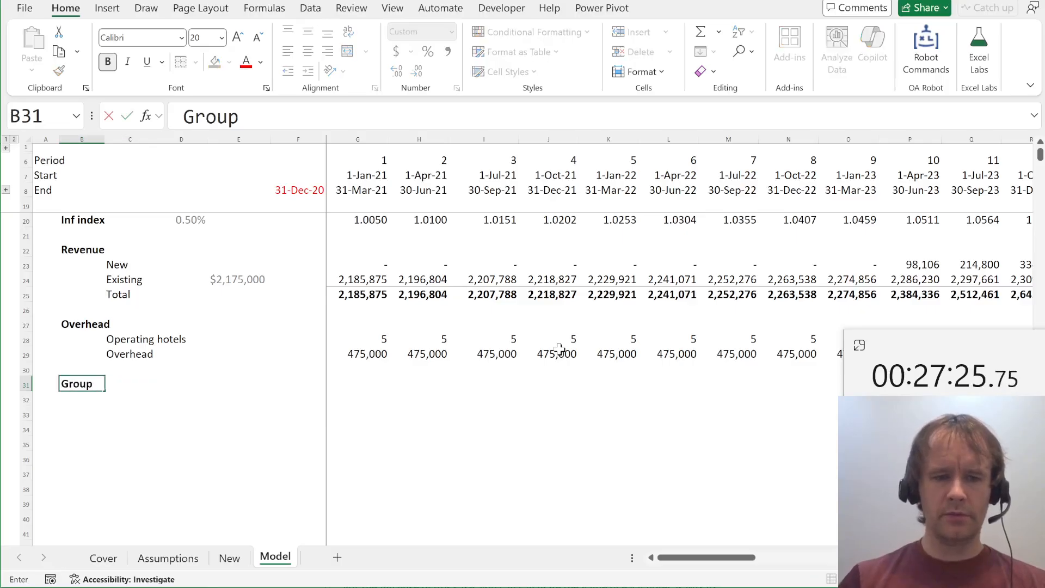
type(" EBITDA")
Calculate Group EBITDA in G31 across all periods as total revenue G25:AT25 minus the Overhead row 29
key("Right")
key("Right")
key("Right")
key("Right")
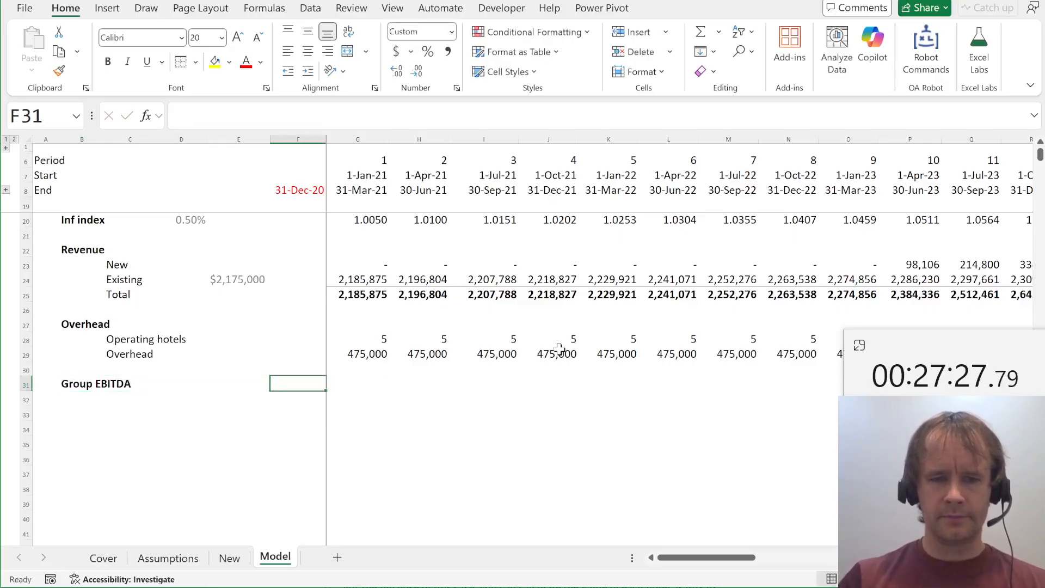
type("=")
key("Right")
key("Up")
key("Up")
key("Up")
key("Up")
key("Up")
key("Up")
key("ctrl+shift+Right")
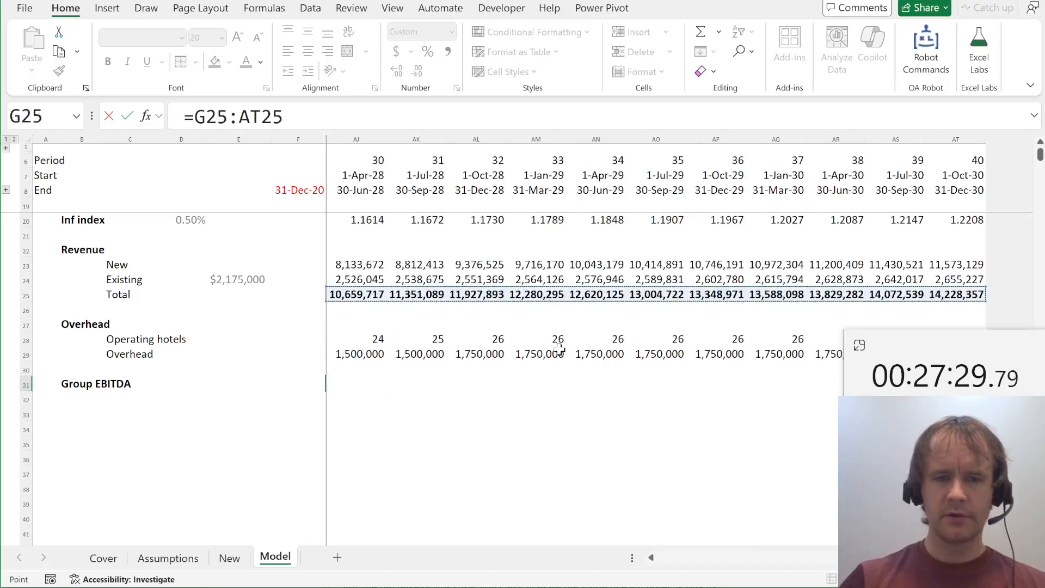
type("-")
key("Right")
key("Up")
key("Up")
key("ctrl+shift+Right")
key("Return")
Add the heading "Cash flow" in B33 below the Group EBITDA row
key("Right")
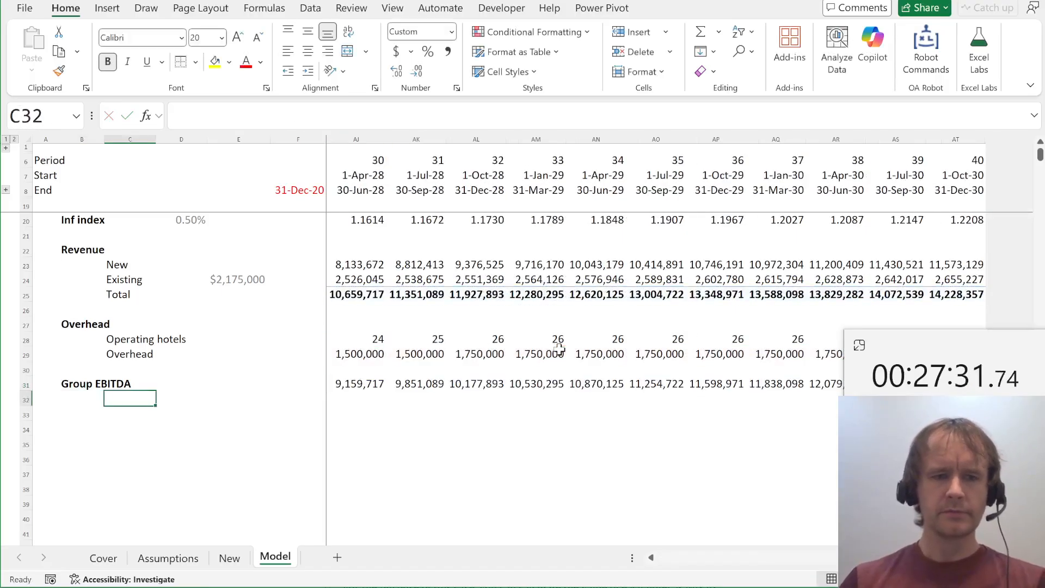
key("Right")
key("Right")
key("Right")
key("Right")
key("Left")
key("Left")
key("Left")
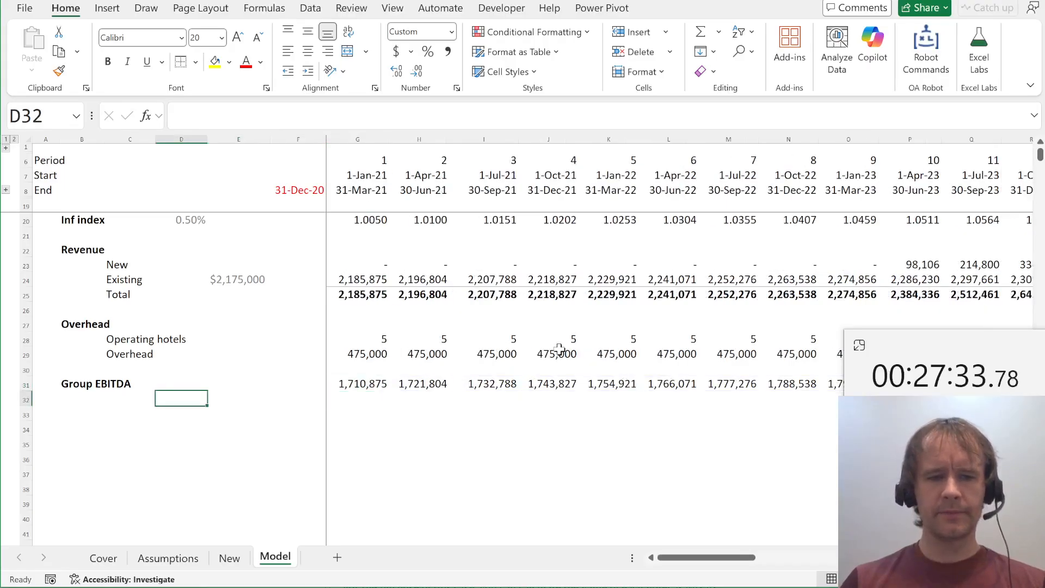
key("Down")
key("Left")
key("Left")
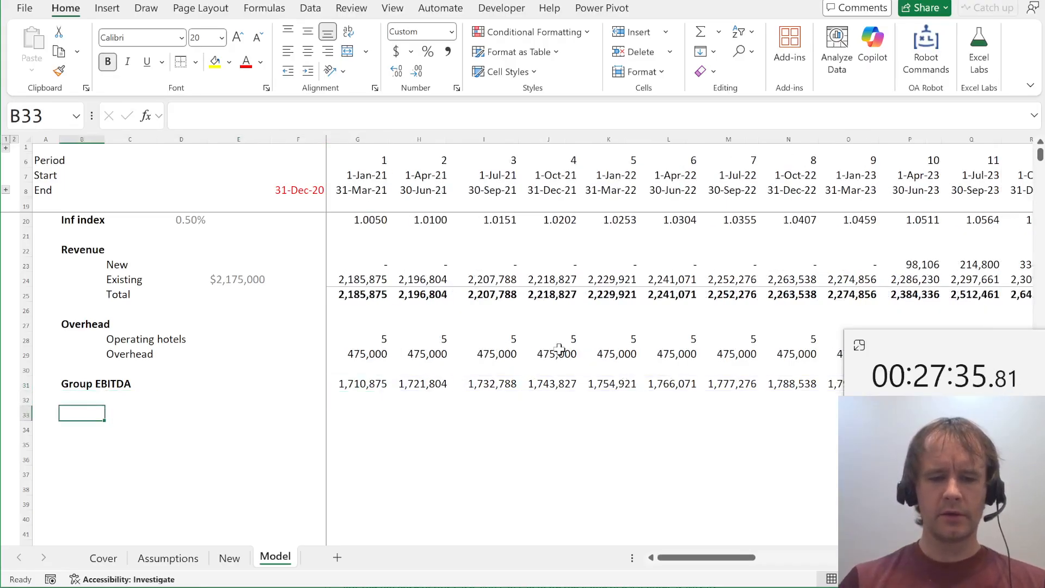
type("Cash flow")
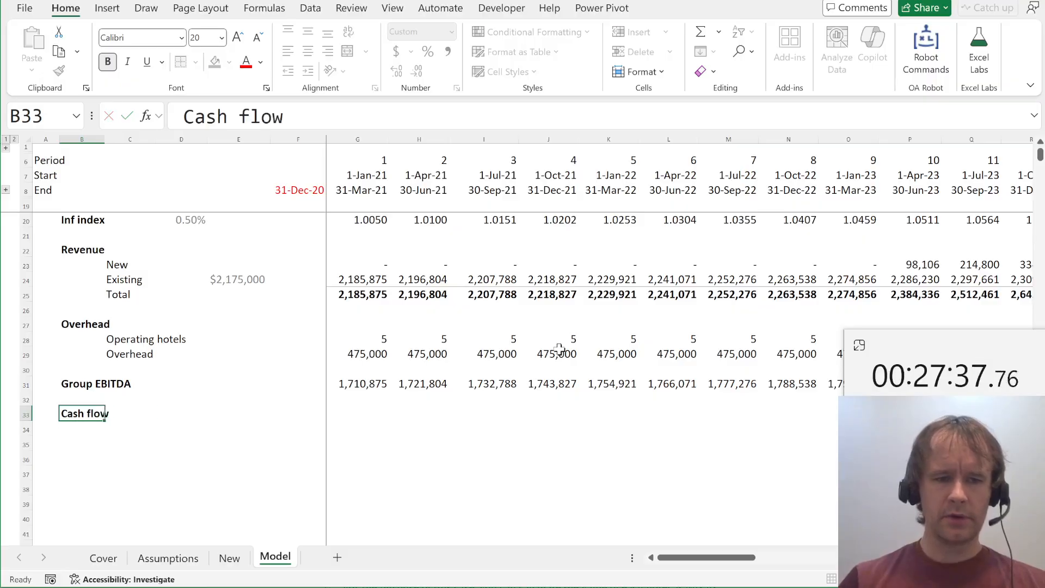
Label the first two Cash flow rows "Construction + land costs" in C34 and "Loan CF" in C35
key("Right")
key("Down")
type("Const")
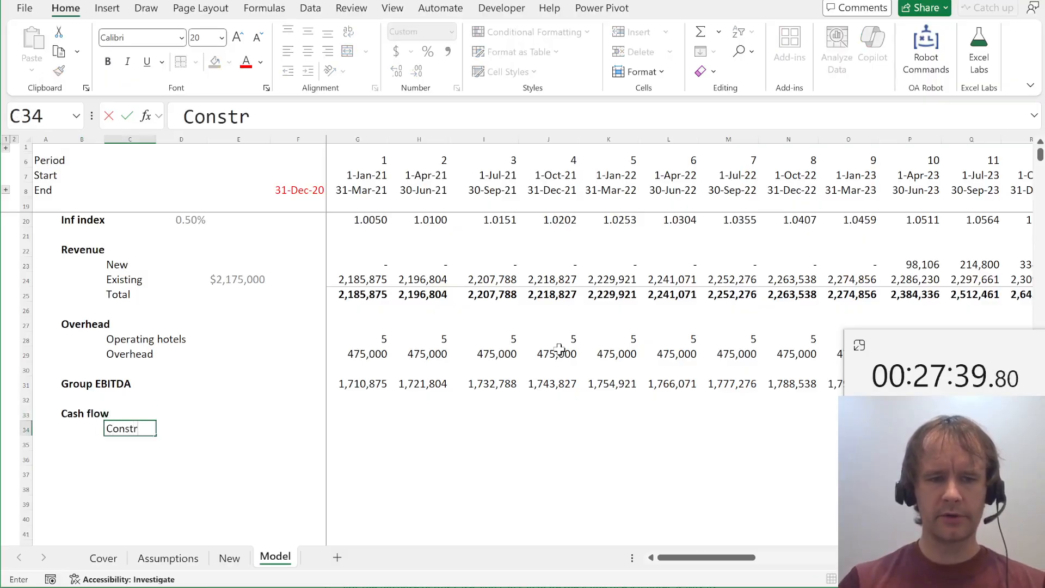
type("ruction")
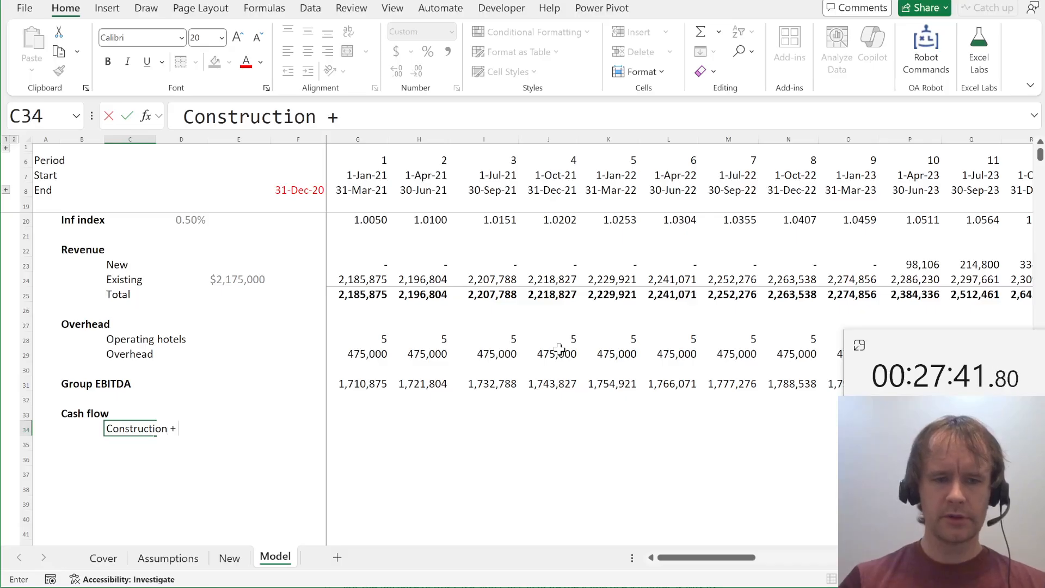
type(" + land costs")
key("Return")
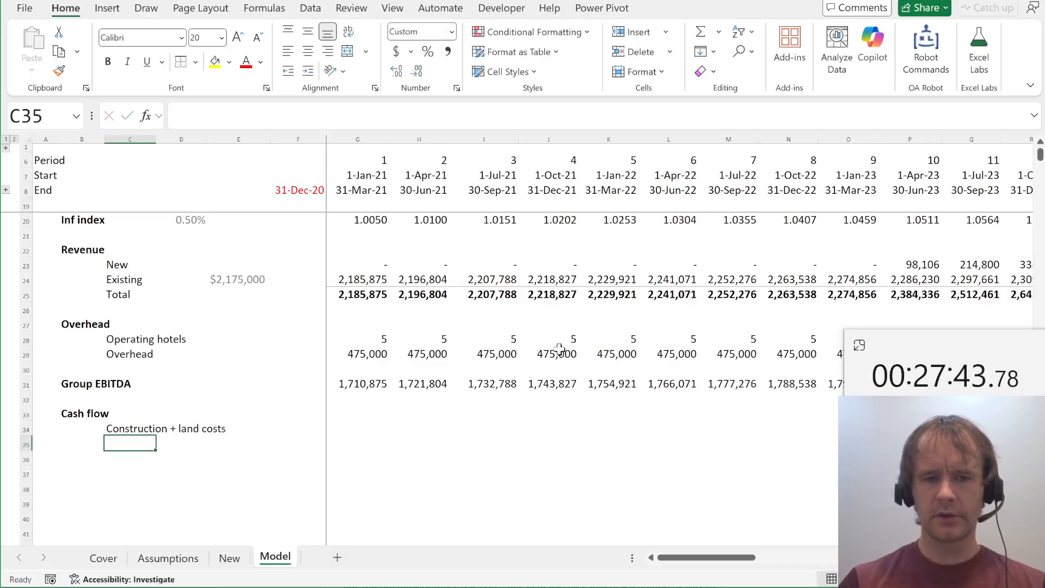
type("Lao")
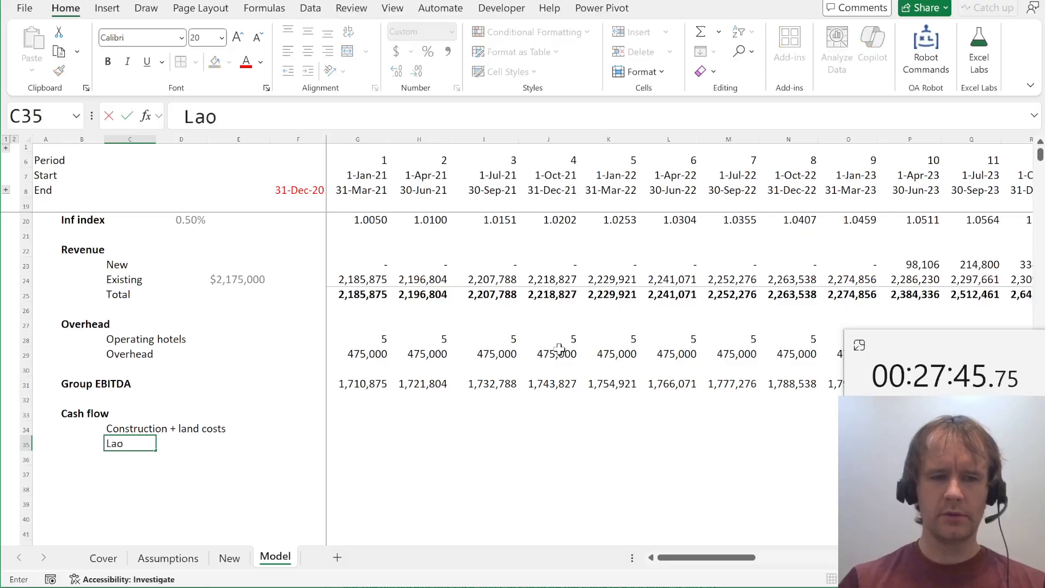
type("an CF")
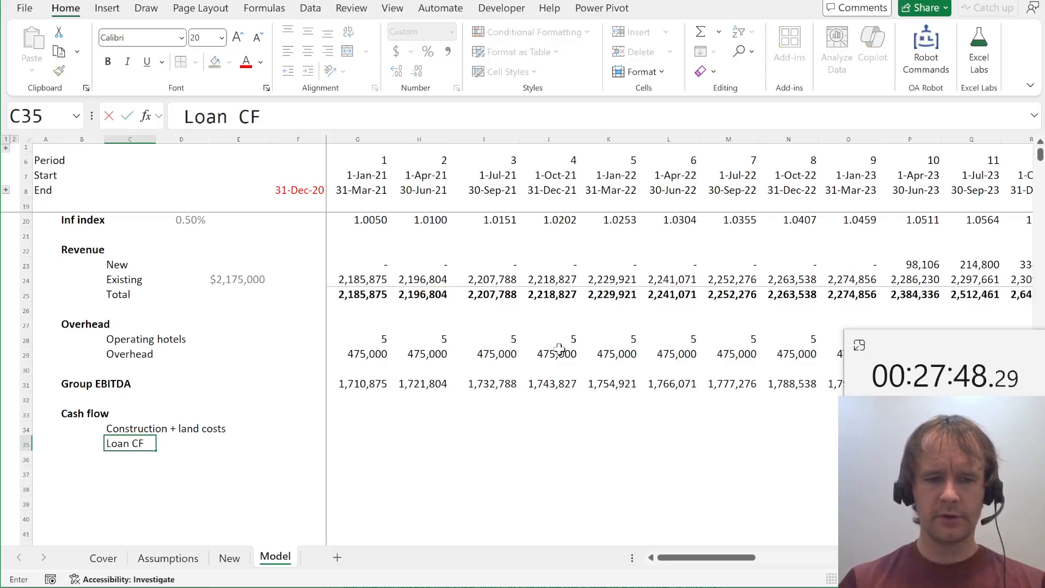
Confirm the Loan CF label and add an Operating CF label below it in the Cash flow section
key("Return")
type("Operat")
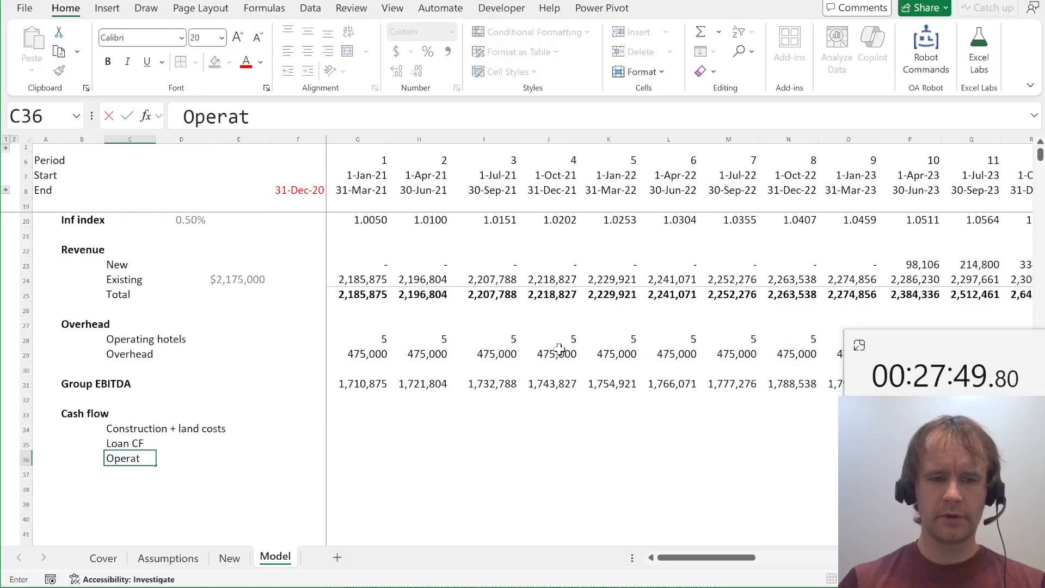
type("ing CF")
key("Return")
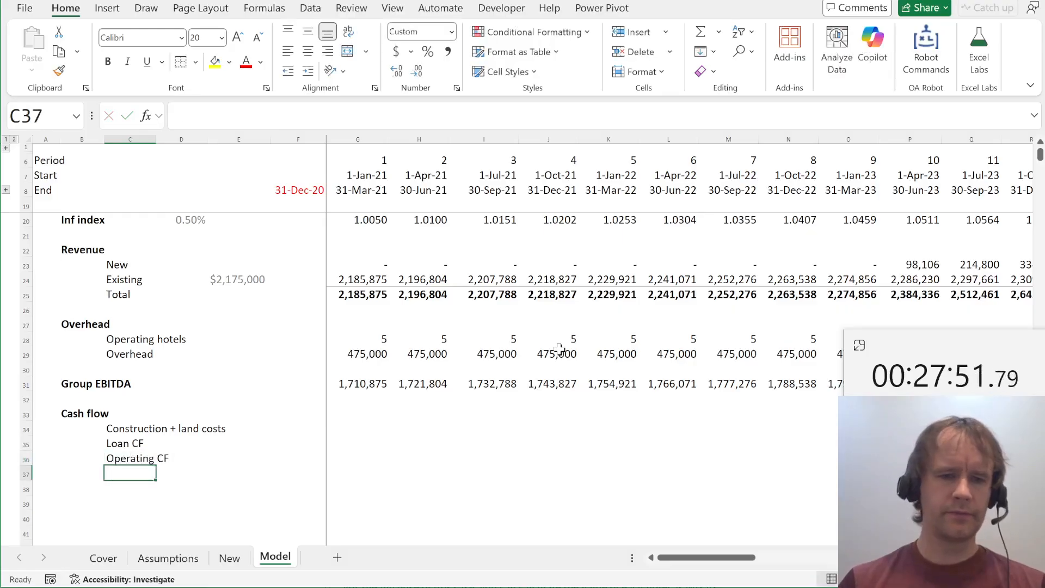
Start the Construction + land costs formula in G34 with the total land cost row New!G778:AT778
key("Up")
key("Right")
key("Up")
key("Right")
key("Up")
key("Right")
key("Right")
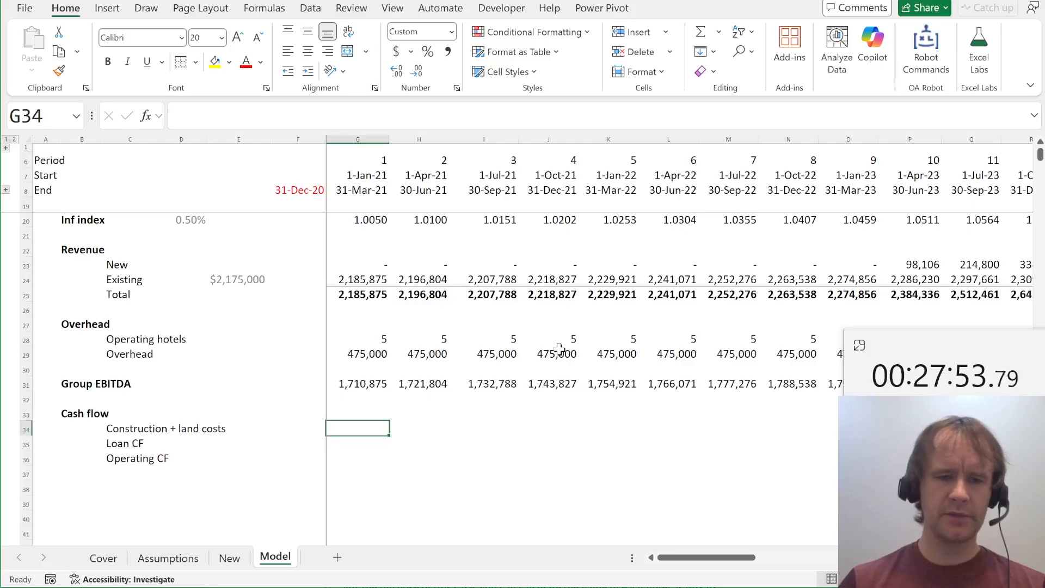
type("=")
key("ctrl+Page_Up")
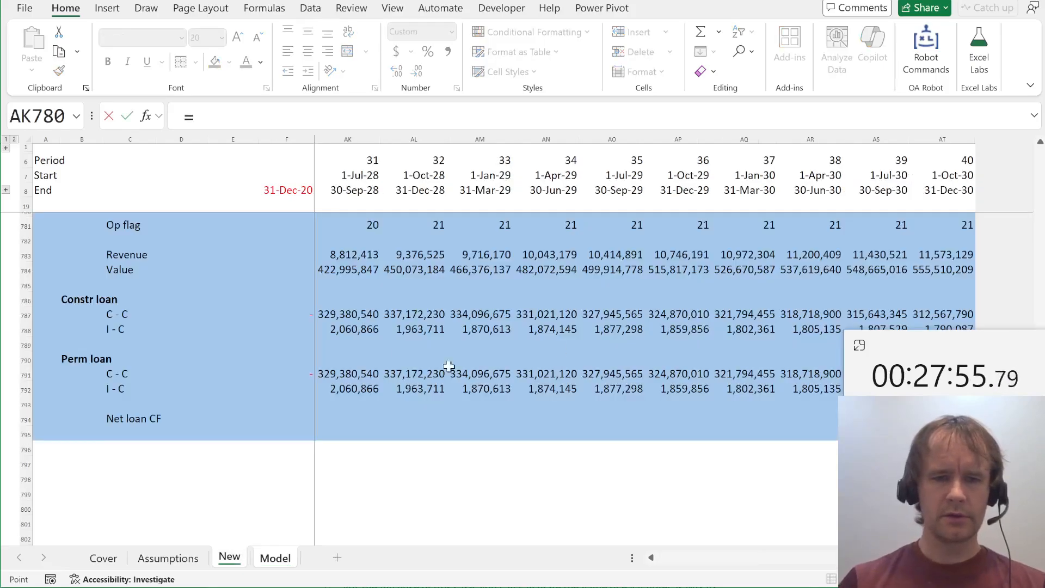
left_click(362, 258)
key("Up")
key("Up")
key("Up")
key("Up")
key("Up")
key("Up")
key("Up")
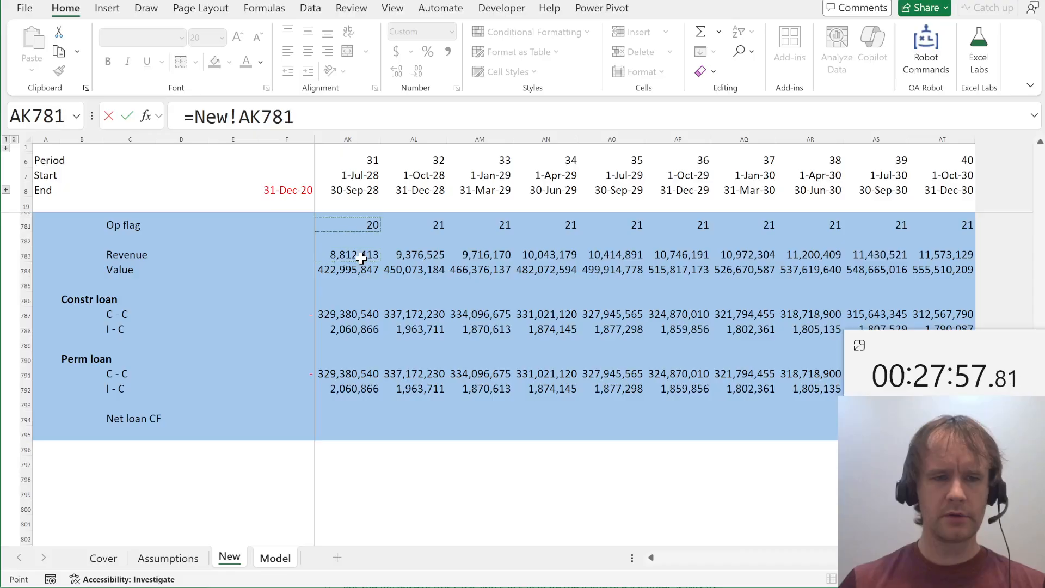
left_click(362, 258)
key("Up")
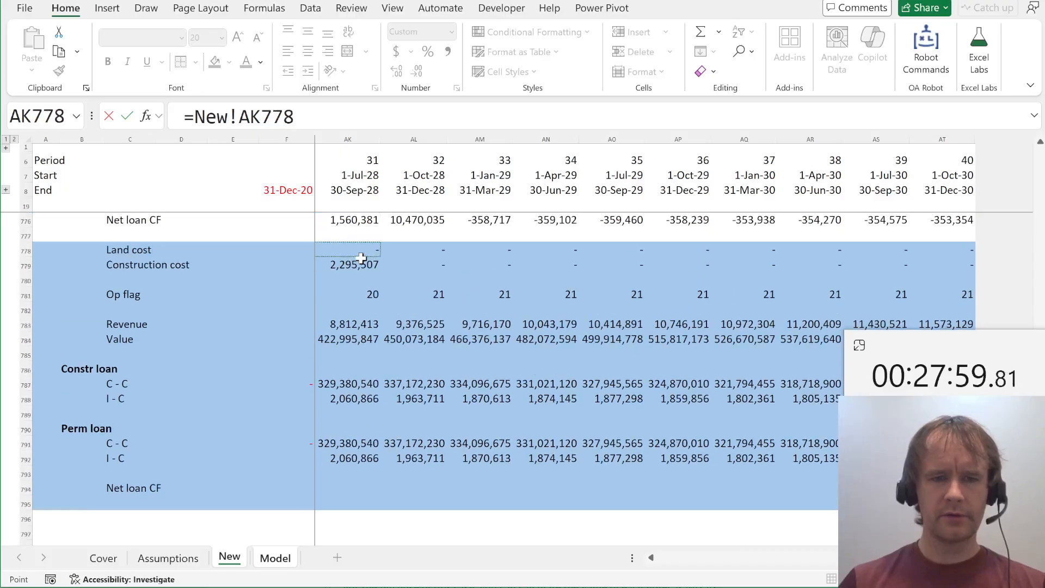
key("ctrl+Left")
key("ctrl+shift+Right")
Add the total construction cost row New!G779:AT779 to the G34 formula and enter it
type("+")
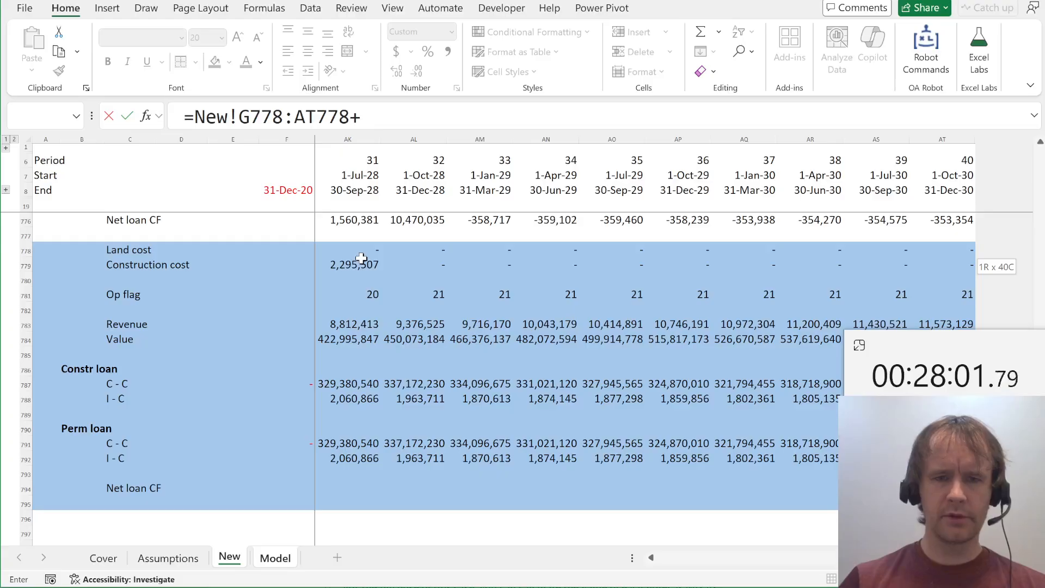
left_click(361, 262)
key("ctrl+Left")
key("ctrl+shift+Right")
key("Return")
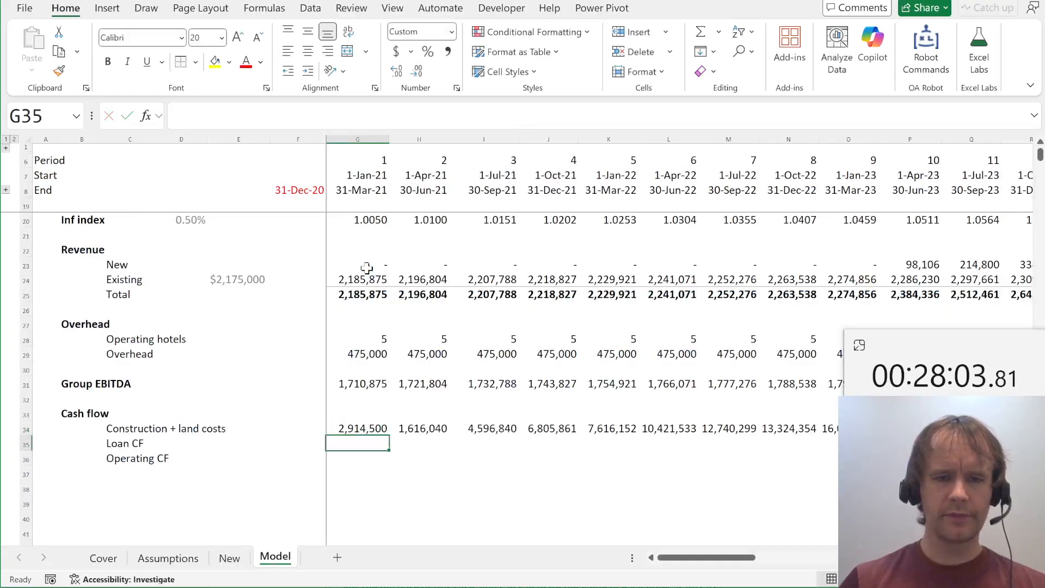
Link Loan CF in G35 to the total Net loan CF row New!G794:AT794
type("=")
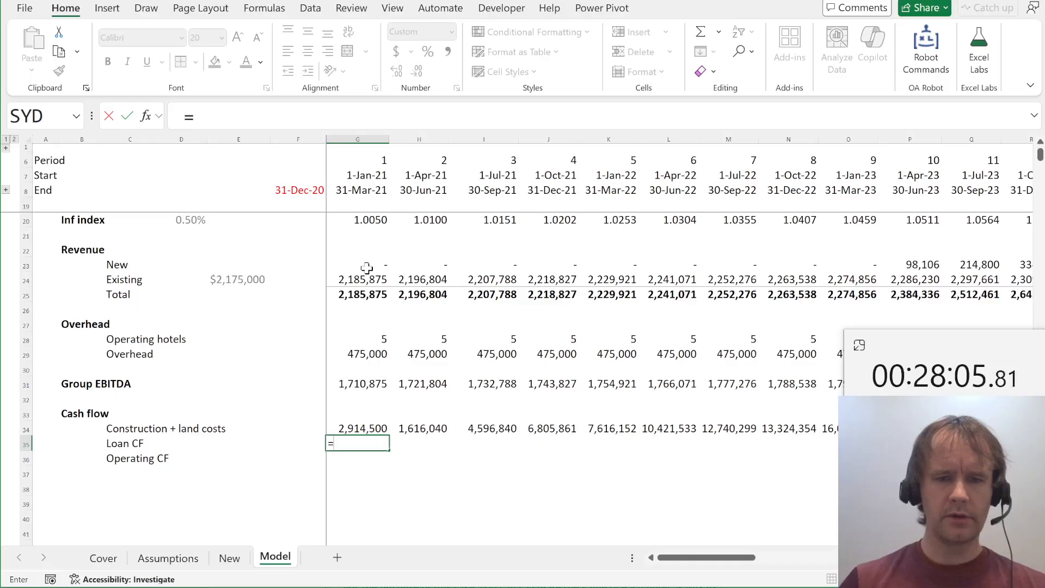
key("ctrl+Page_Up")
left_click(352, 484)
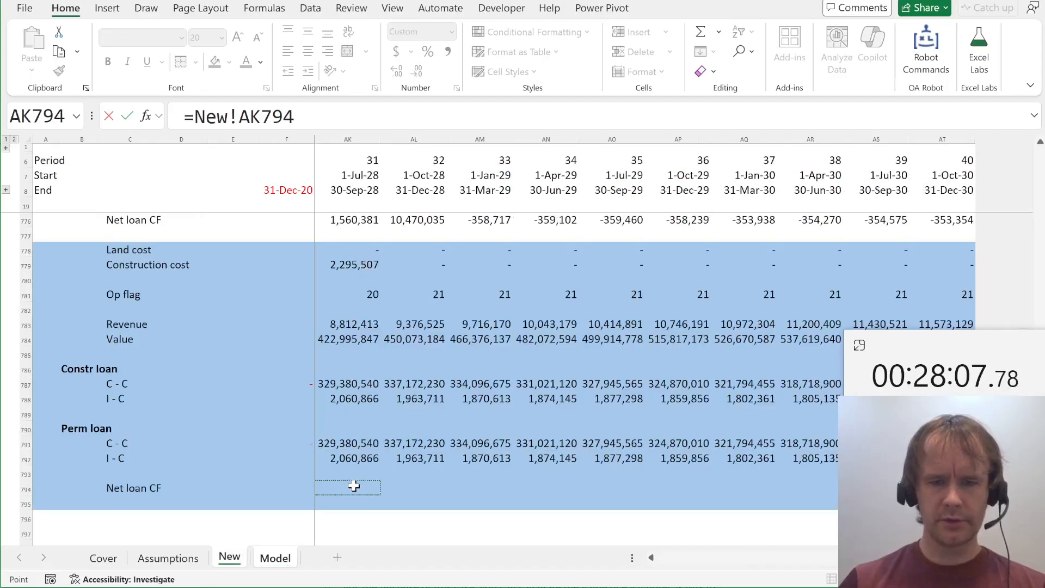
key("ctrl+Left")
key("ctrl+shift+Right")
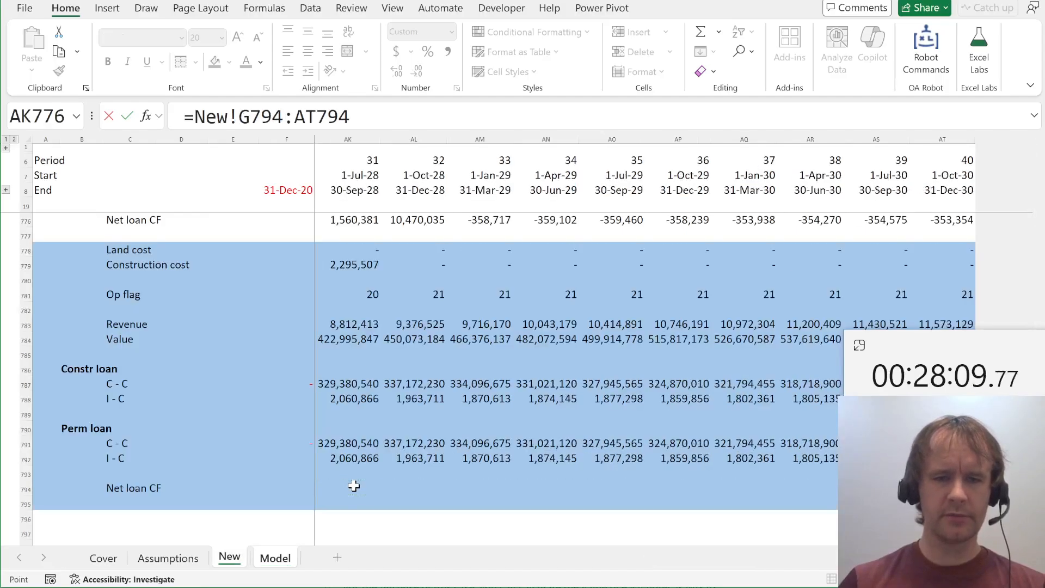
key("Return")
Fill the Net loan CF SUMIFS formula in row 794 of the New sheet across all periods and check the row
key("ctrl+Page_Up")
left_click(354, 486)
key("ctrl+Left")
key("ctrl+shift+Right")
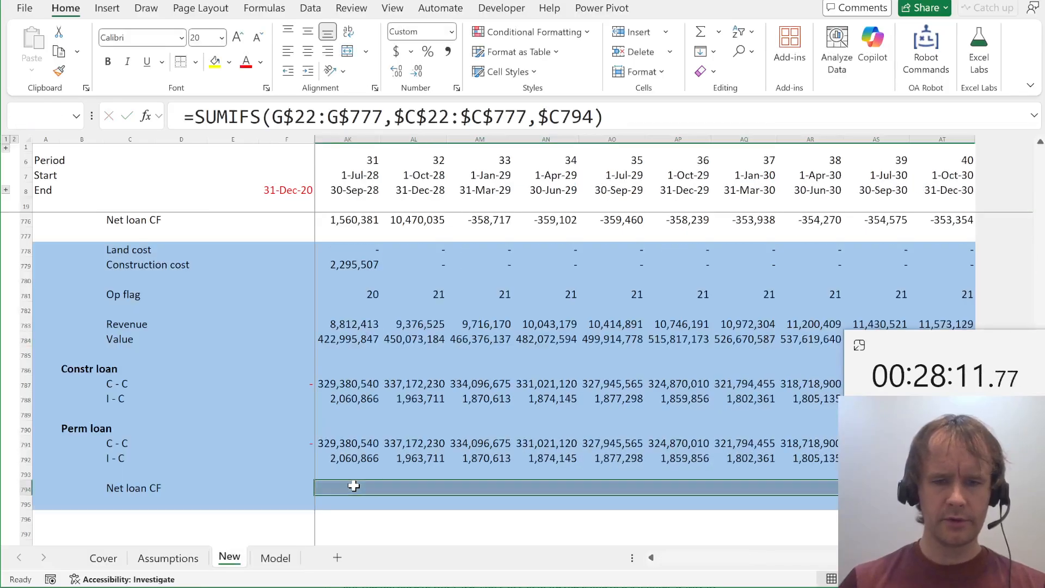
key("ctrl+r")
key("Left")
key("Right")
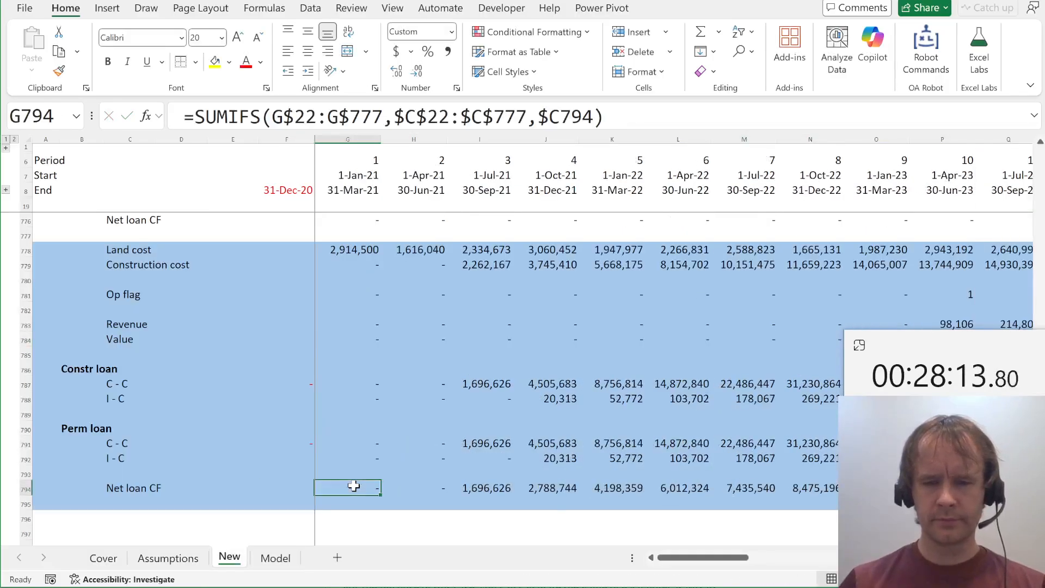
key("ctrl+Right")
key("Left")
key("Left")
key("Left")
key("Left")
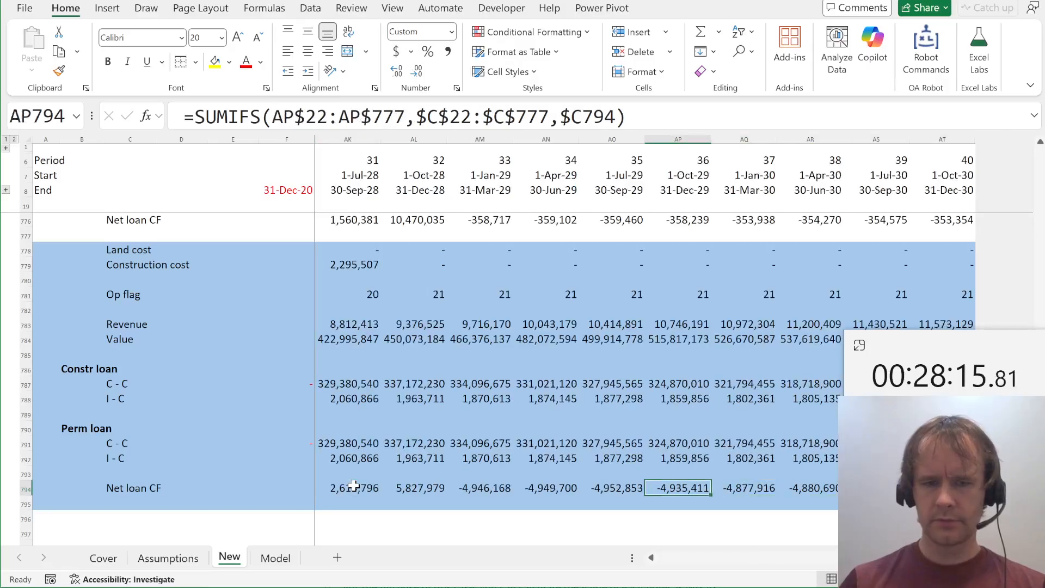
On the Model sheet, set Operating CF in G36 equal to the Group EBITDA row starting at G31
key("ctrl+Page_Down")
type("=")
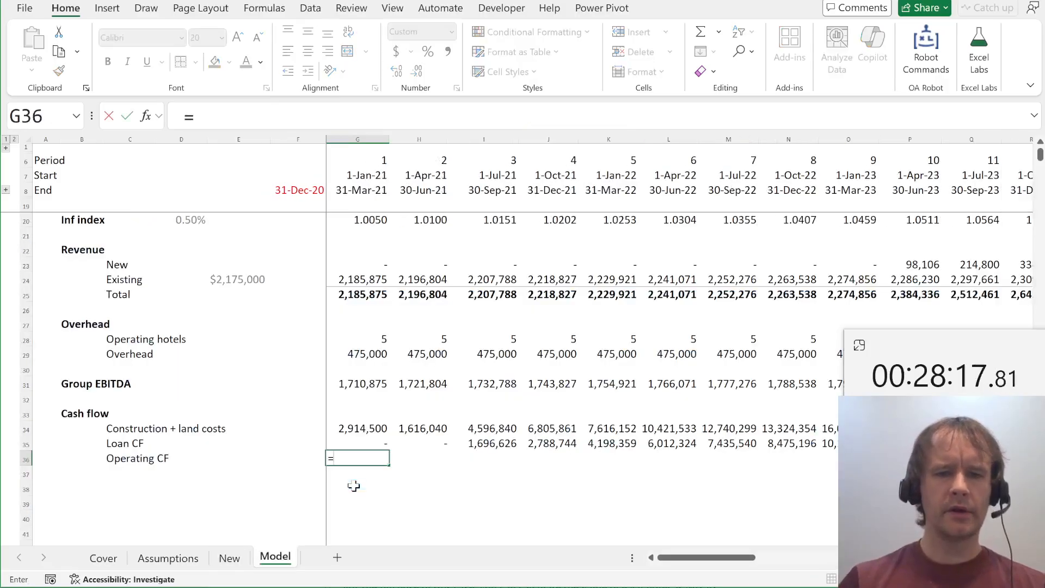
key("Up")
key("Up")
key("Up")
key("Up")
key("Up")
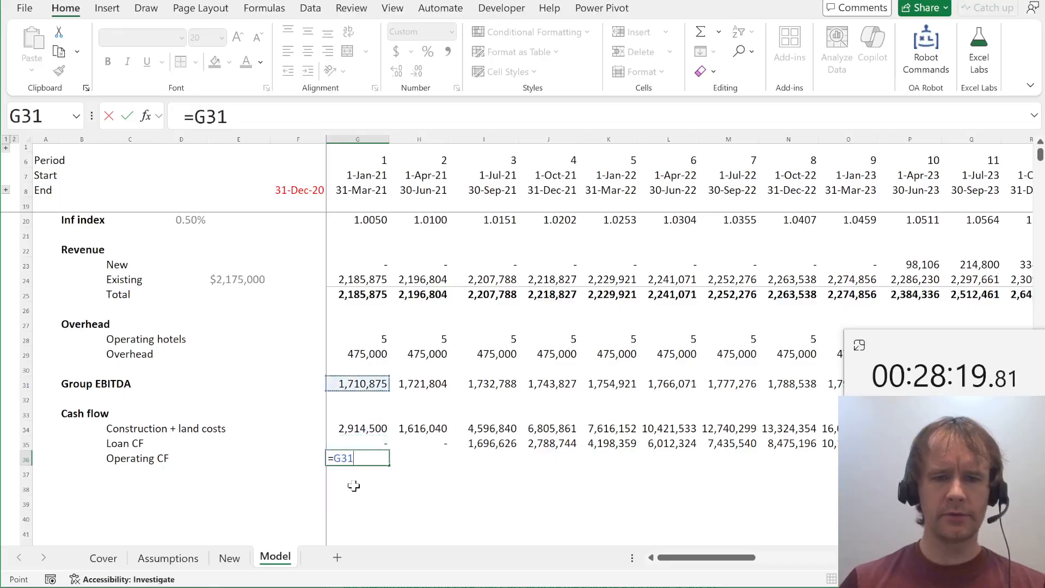
key("Return")
Sum G34:G36 in G37 and label the row Total in C37
key("alt+equal")
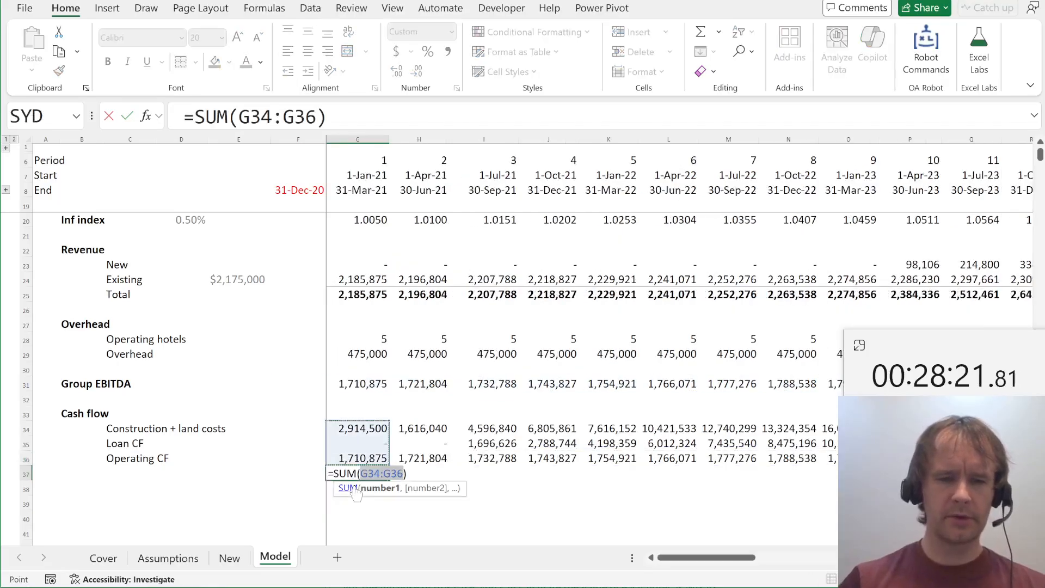
key("Return")
key("Up")
key("Left")
key("Left")
key("Left")
key("Left")
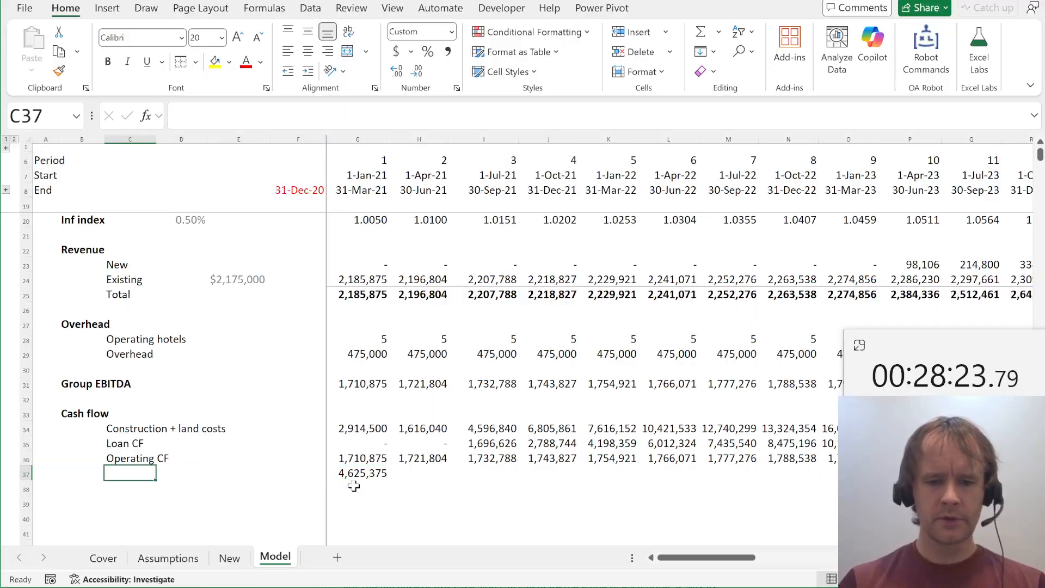
type("Total")
Fill the cash flow Total formula across to period 40 and make the whole row bold
key("Right")
key("Right")
key("Right")
key("Right")
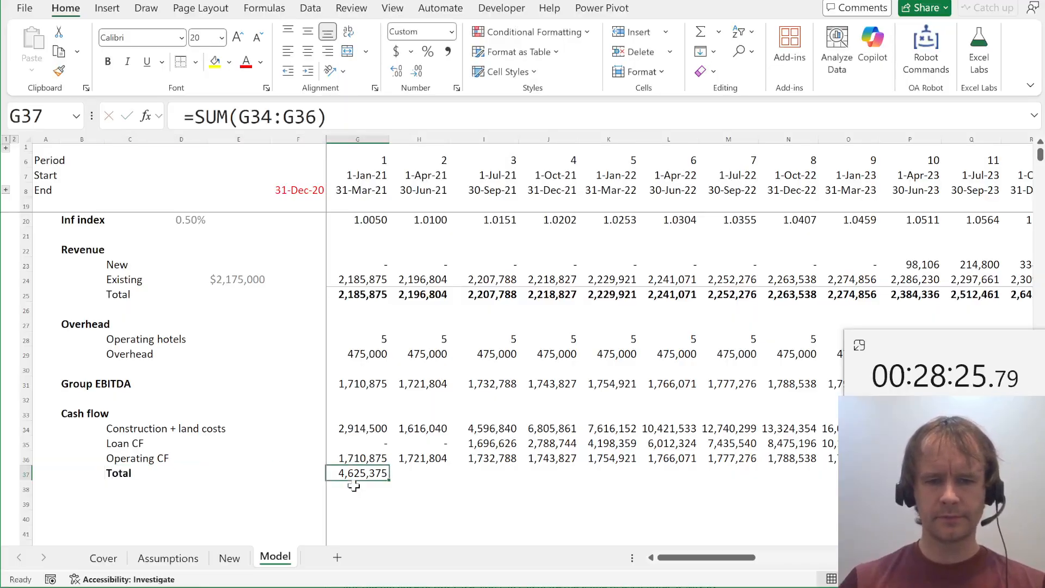
key("ctrl+shift+Right")
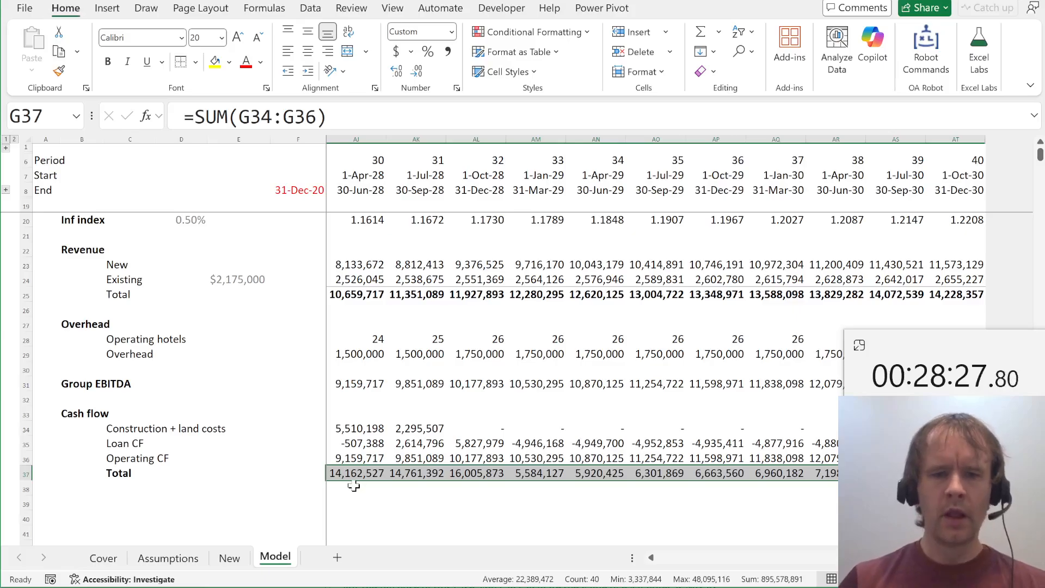
key("Left")
key("Right")
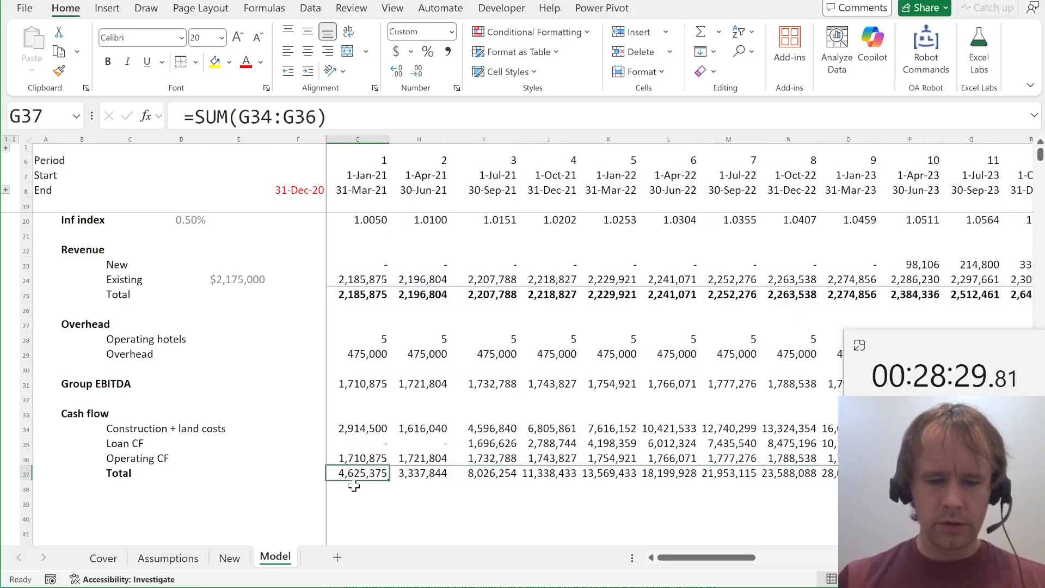
key("shift+space")
key("ctrl+b")
Switch to the case PDF and review the Shareholder Financing and Company Sale sections, then return to the Excel model
key("Down")
key("Left")
key("Left")
key("Left")
key("Down")
key("Left")
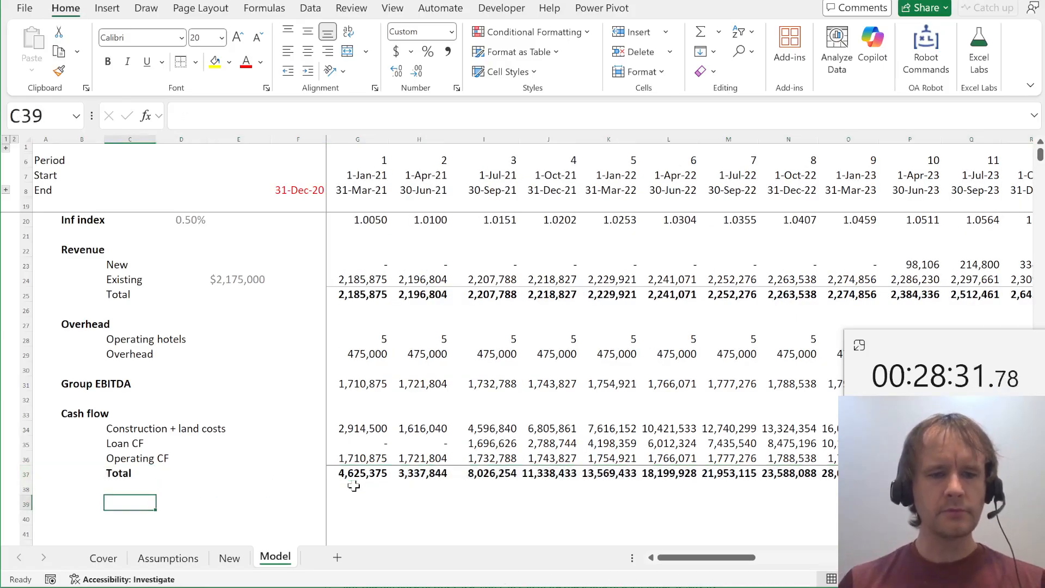
key("Left")
key("alt+Tab")
scroll(518, 316, "down", 5)
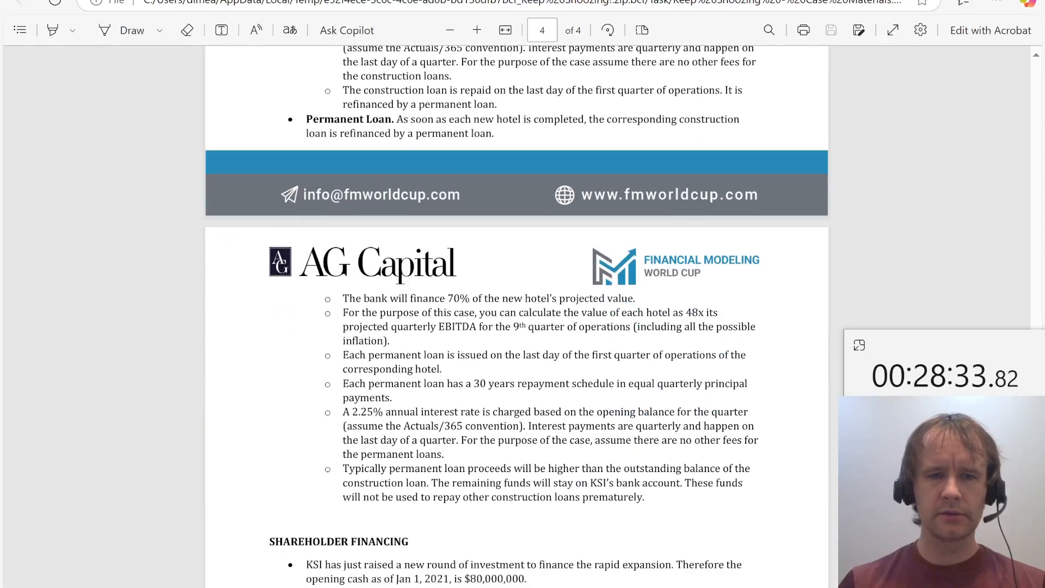
scroll(517, 316, "up", 10)
scroll(517, 316, "down", 5)
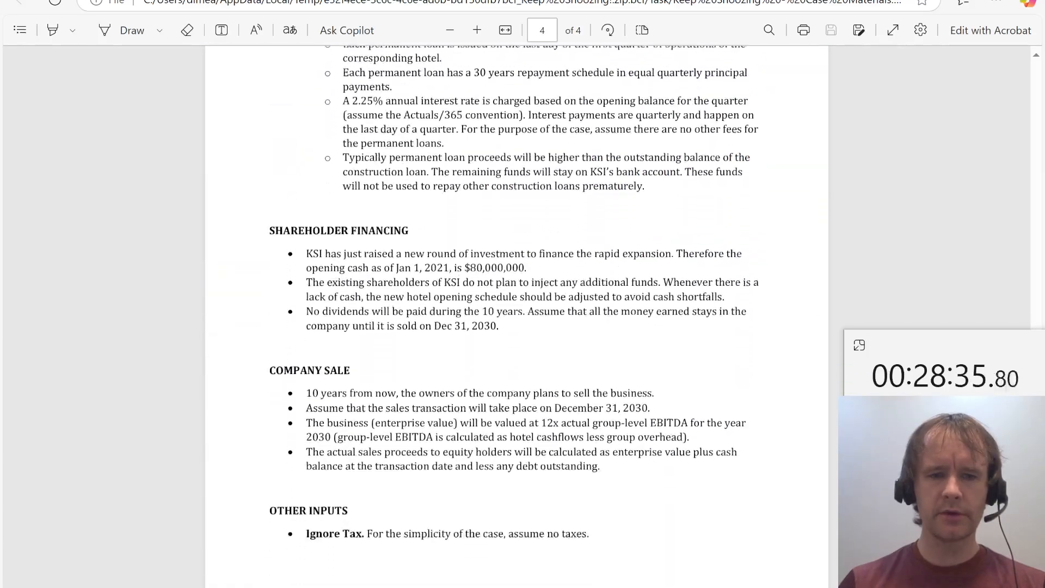
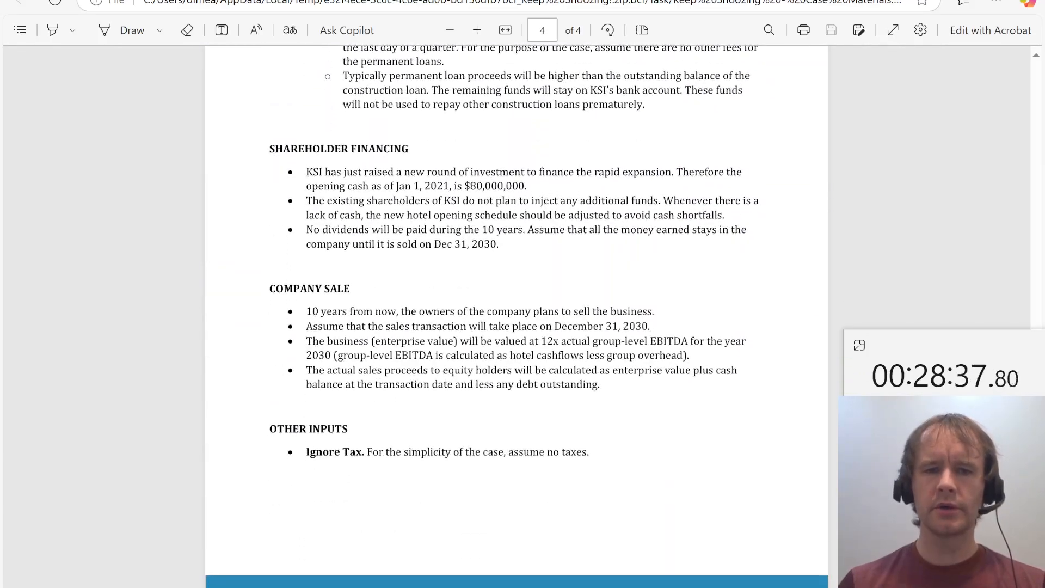
key("alt+Tab")
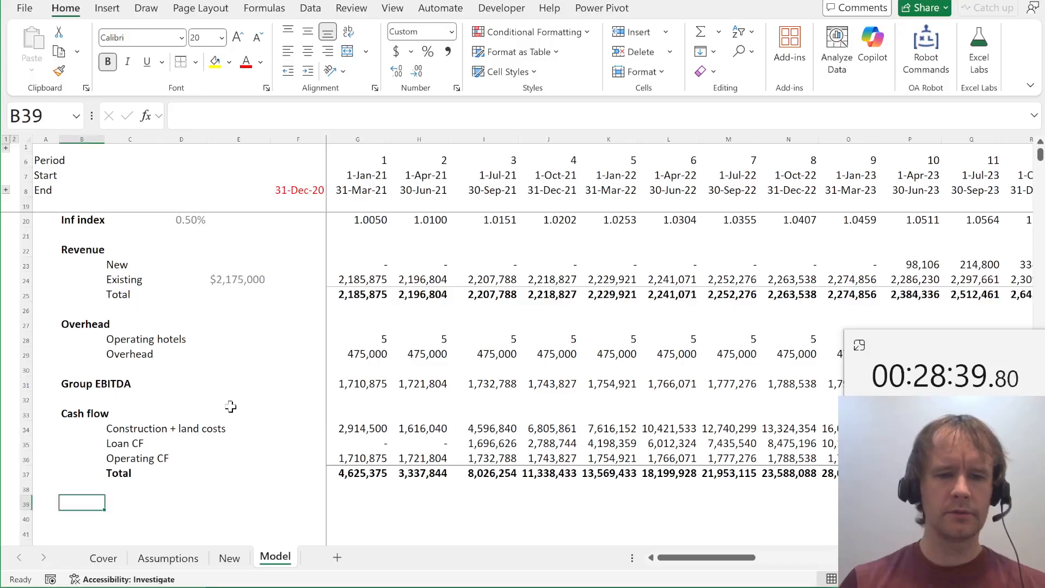
Change the Construction + land costs formula in G34 to =-New!G778:AT778-New!G779:AT779 so both costs are subtracted
key("Up")
key("Right")
key("Right")
key("Right")
key("Right")
key("Right")
key("Right")
key("Left")
key("Up")
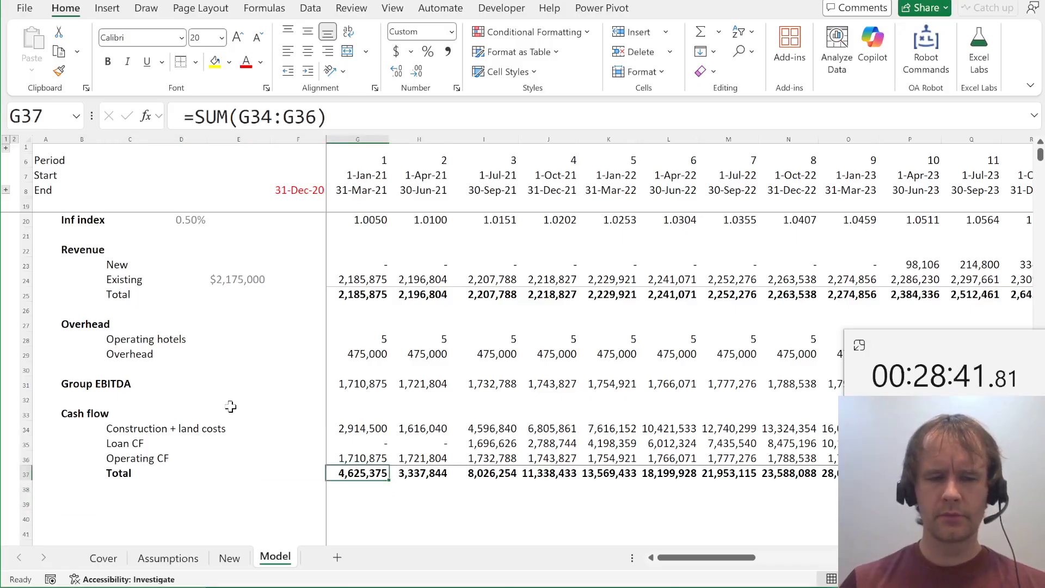
key("Up")
key("Up")
key("Up")
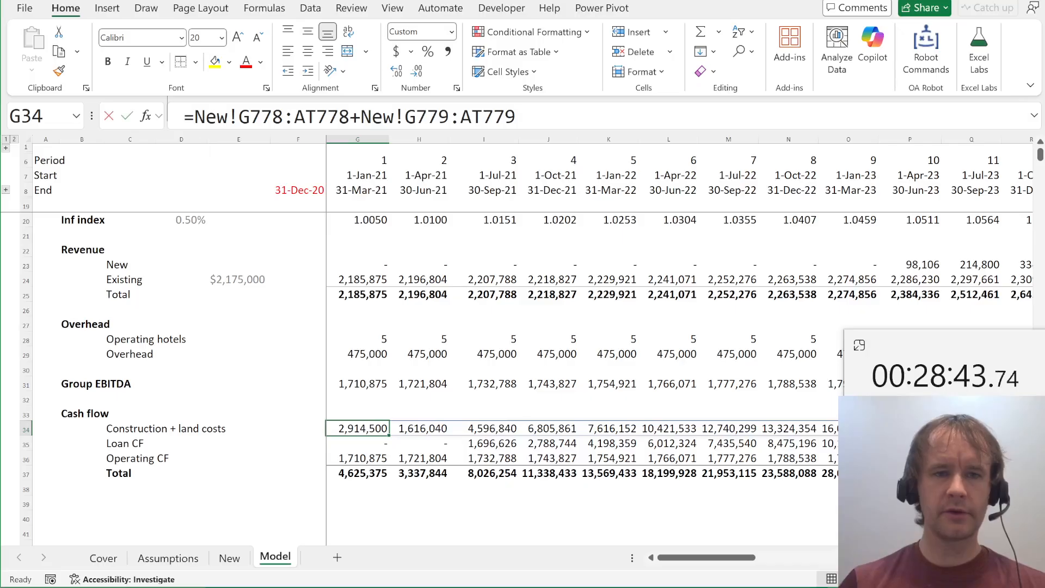
left_click(195, 117)
type("-")
left_click(371, 116)
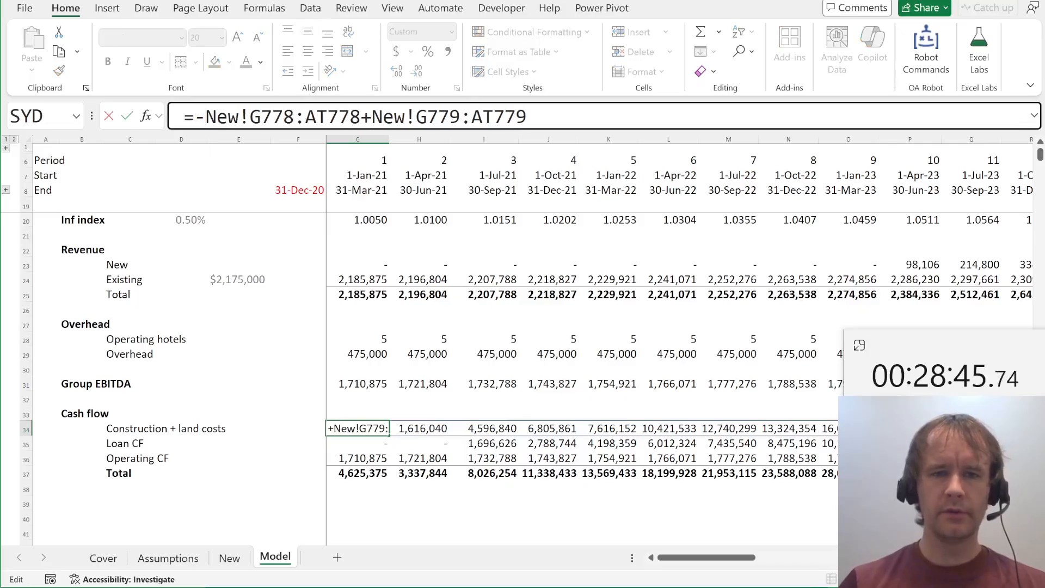
key("BackSpace")
type("-")
key("Return")
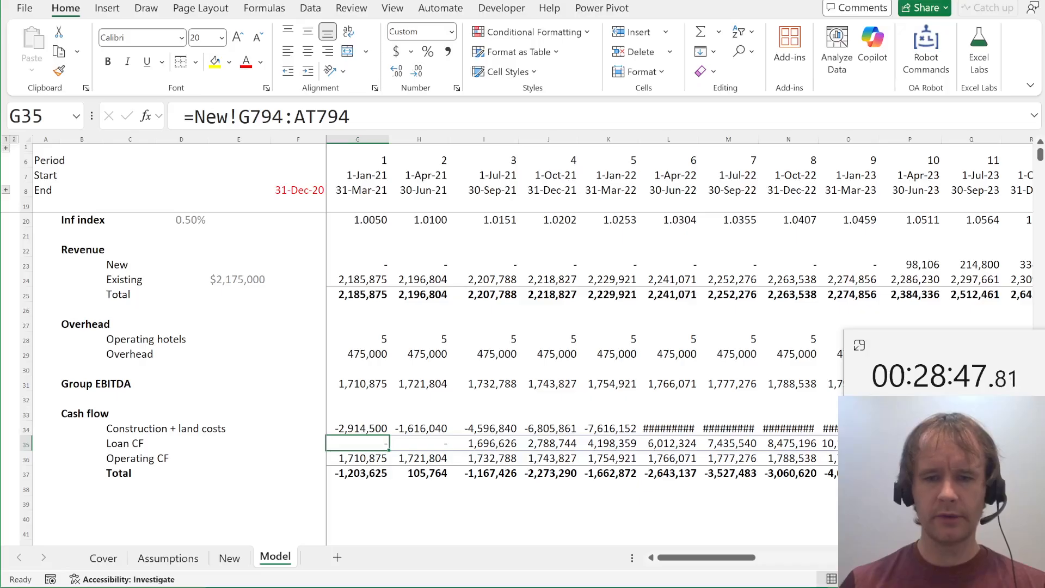
Autofit column L to its negative Construction + land costs value in L34
key("Up")
key("Right")
key("Right")
key("Right")
key("Right")
key("Right")
key("alt+h")
key("o")
key("i")
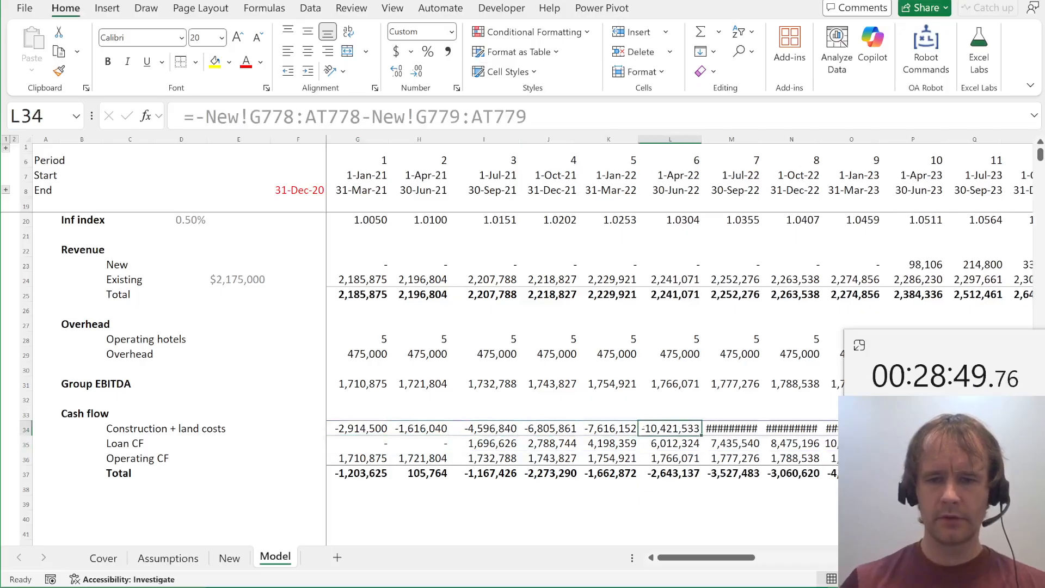
Apply column L's width to all the period columns from G to AT
key("ctrl+c")
key("ctrl+Left")
key("ctrl+shift+Right")
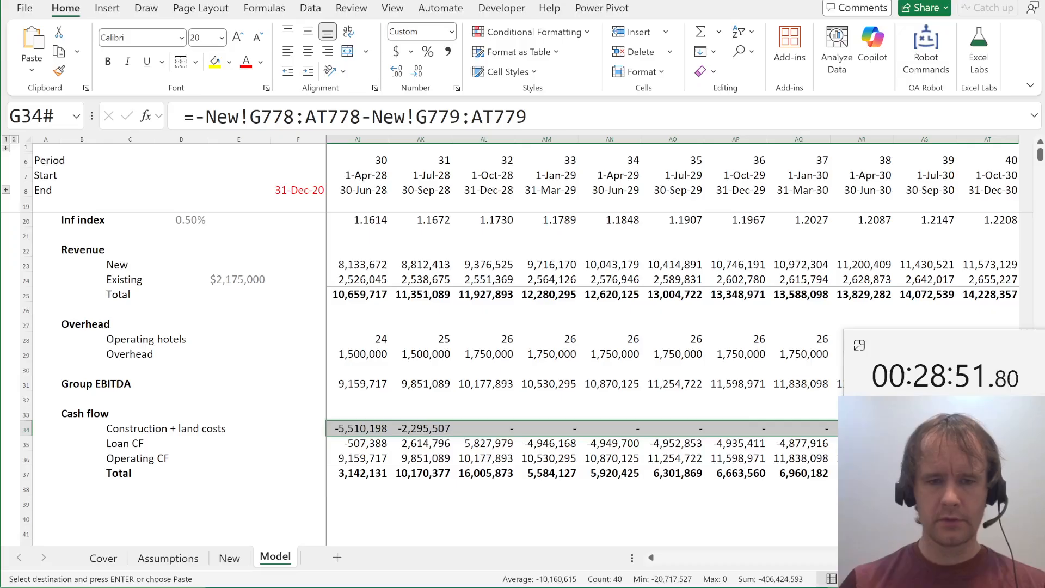
key("ctrl+shift+Left")
key("Down")
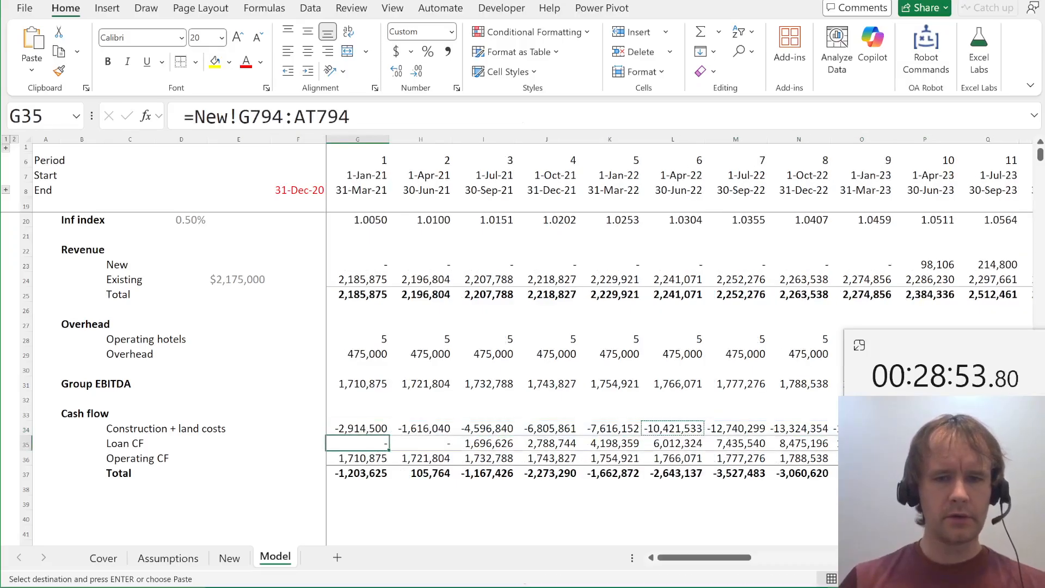
key("Down")
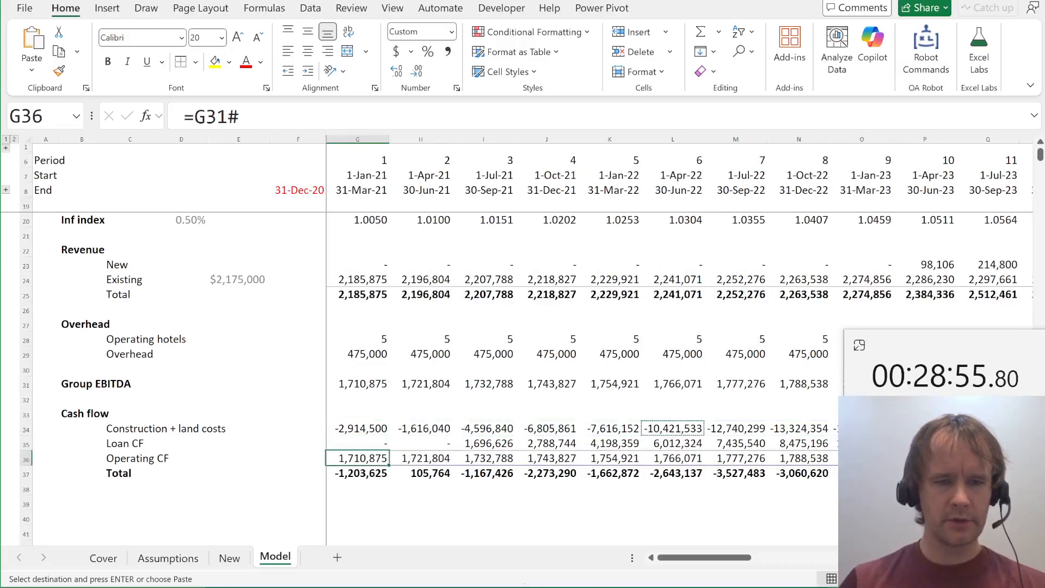
key("Down")
key("Left")
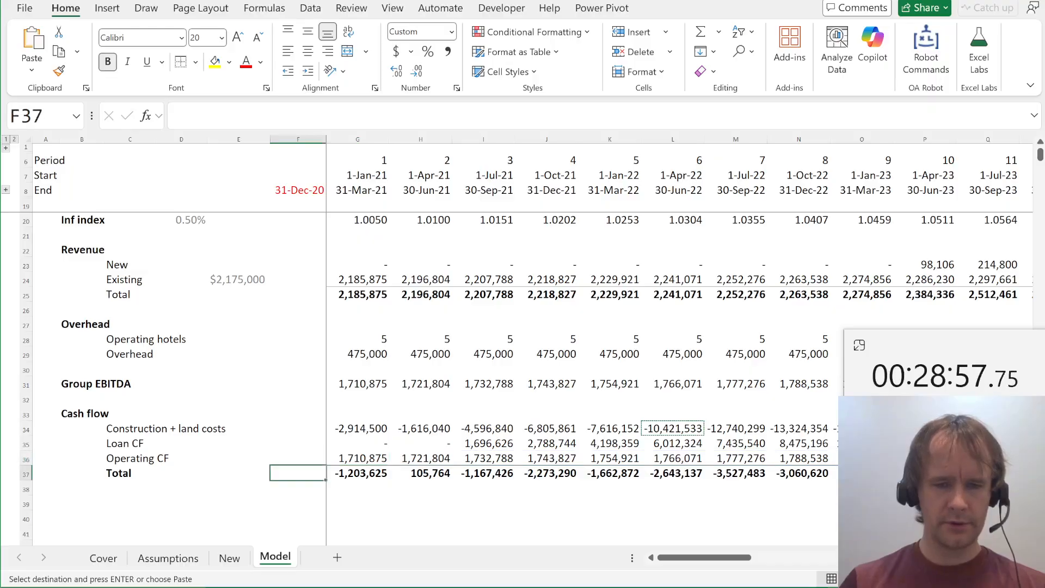
Add a Cash label in C39 below the cash flow Total row
key("Down")
key("Left")
key("Left")
key("Down")
key("Left")
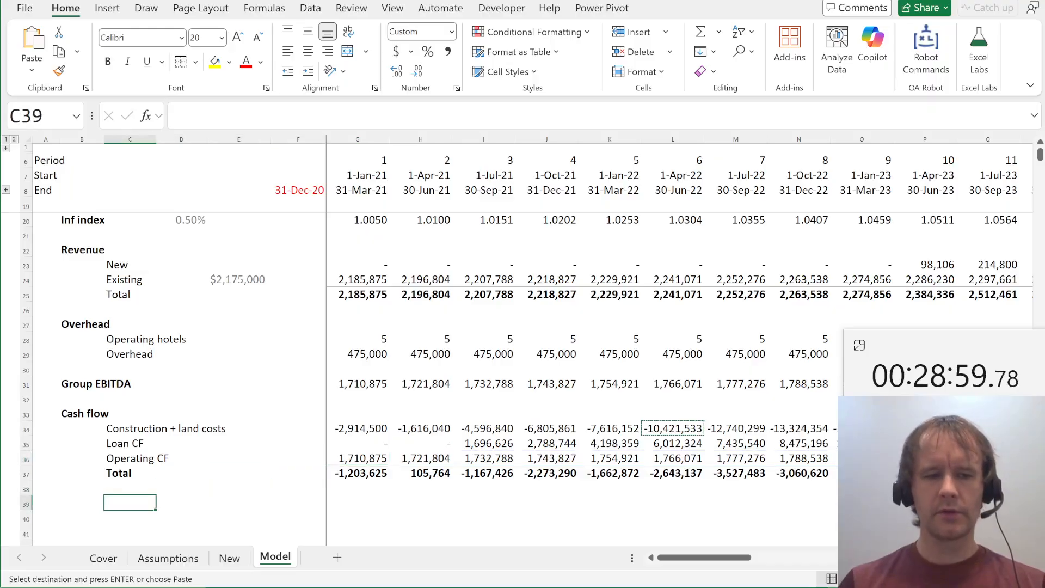
type("Cash")
key("Right")
key("Right")
key("Right")
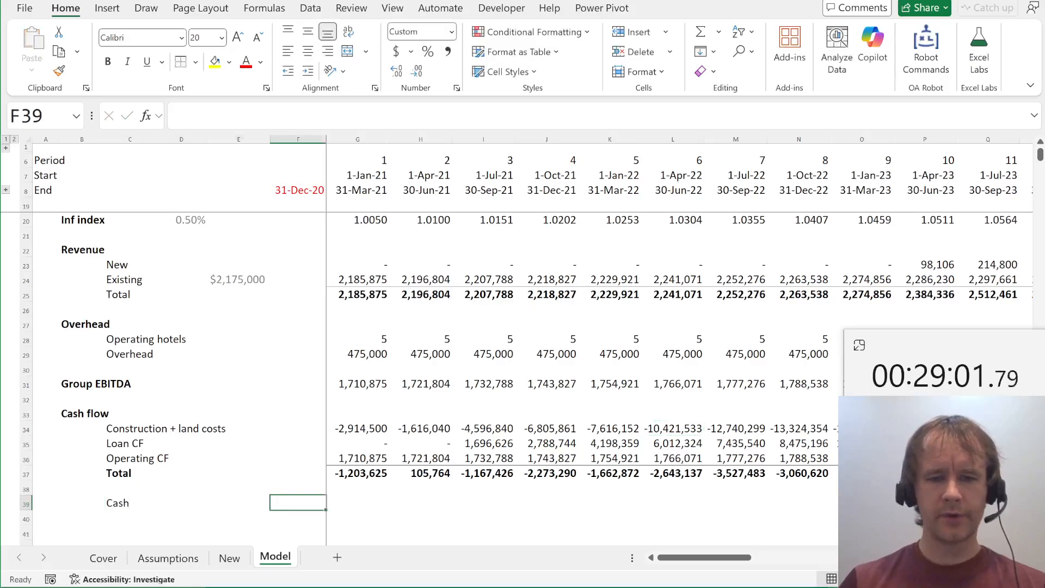
Check the Assumptions sheet and read the Shareholder Financing section in the case PDF, then return to the Excel workbook
key("ctrl+Page_Up")
key("ctrl+Page_Up")
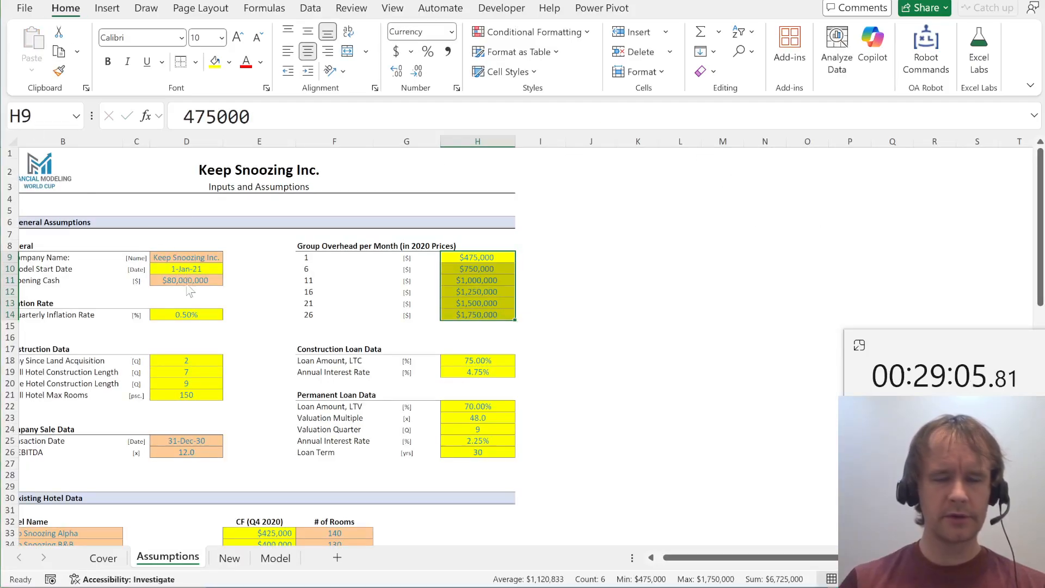
key("alt+Tab")
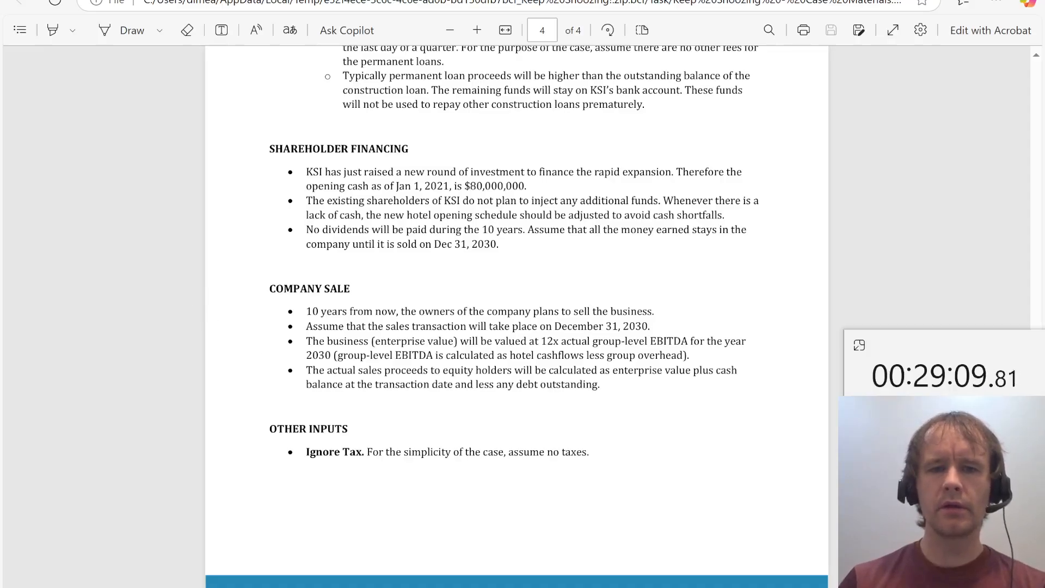
left_click_drag(388, 172, 544, 215)
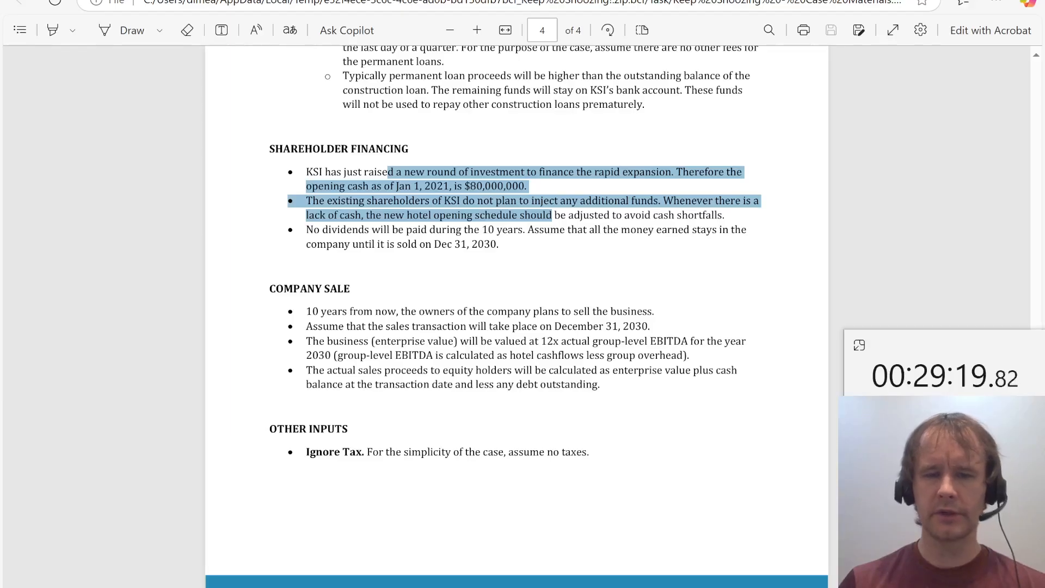
left_click_drag(551, 215, 537, 255)
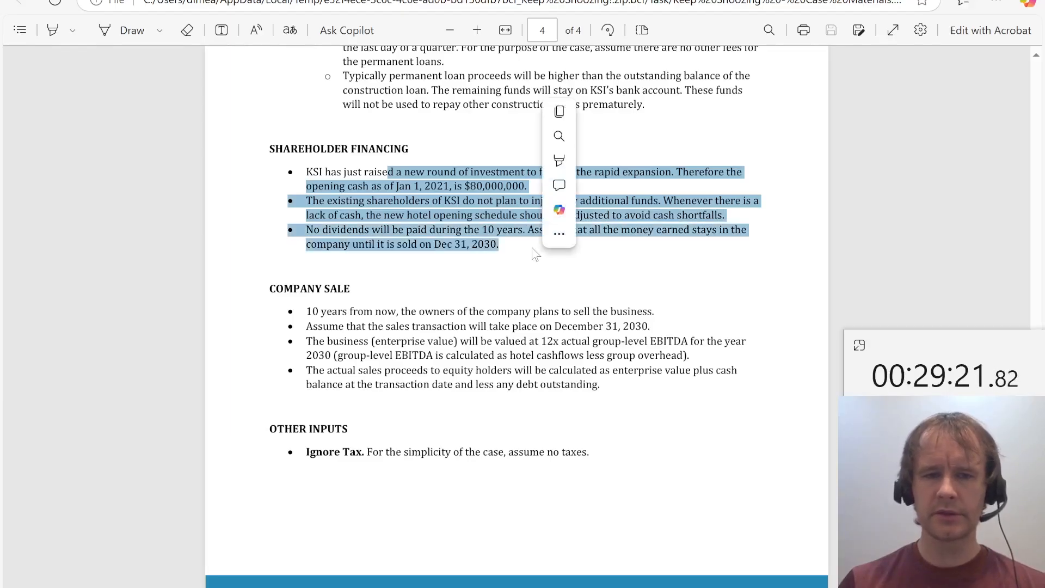
left_click(439, 279)
key("alt+Tab")
Link the Opening Cash assumption in Assumptions!D11 into Model cell F39 with the Paste Assumption Link command
key("Left")
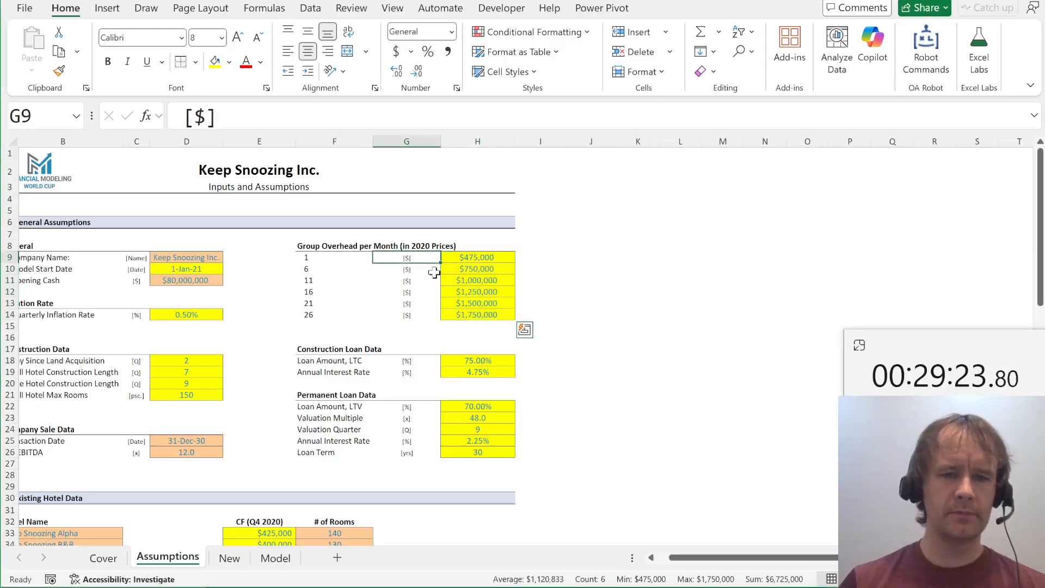
key("Left")
key("Left")
key("Down")
key("Left")
key("Left")
key("Down")
key("Right")
key("ctrl+c")
key("ctrl+Page_Down")
key("ctrl+Page_Down")
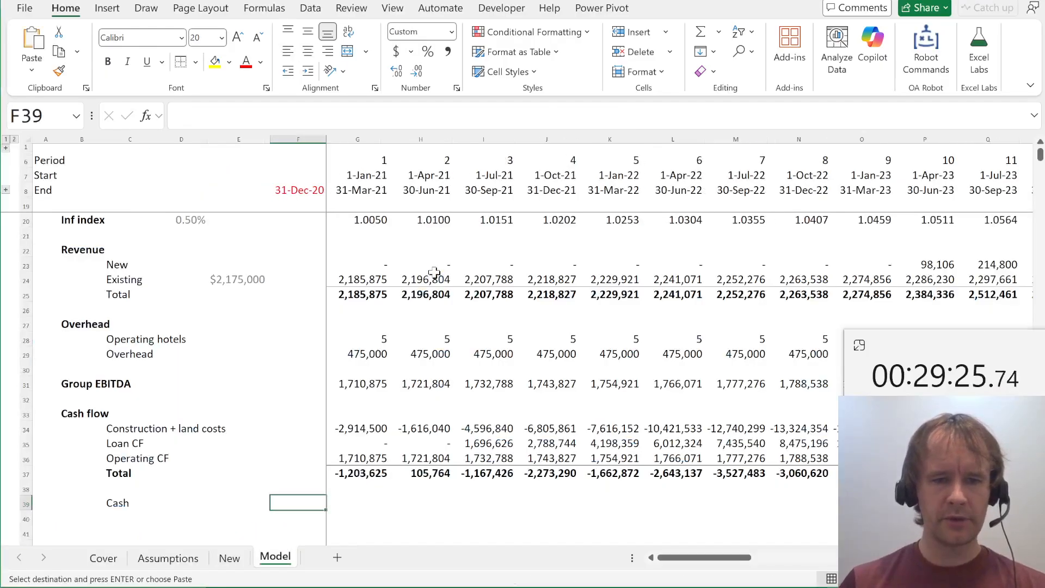
key("ctrl+shift+r")
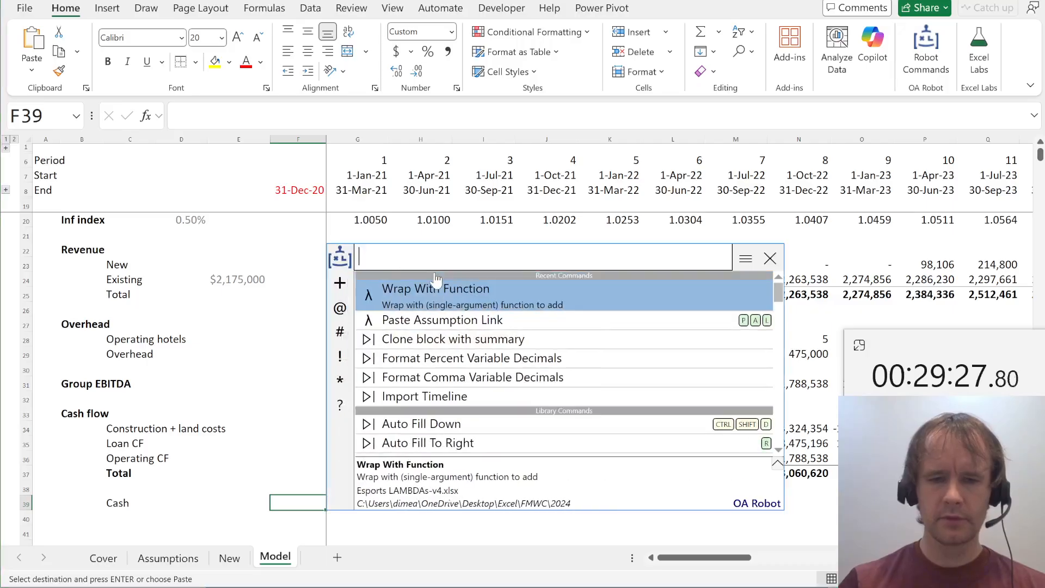
type("pal")
key("Return")
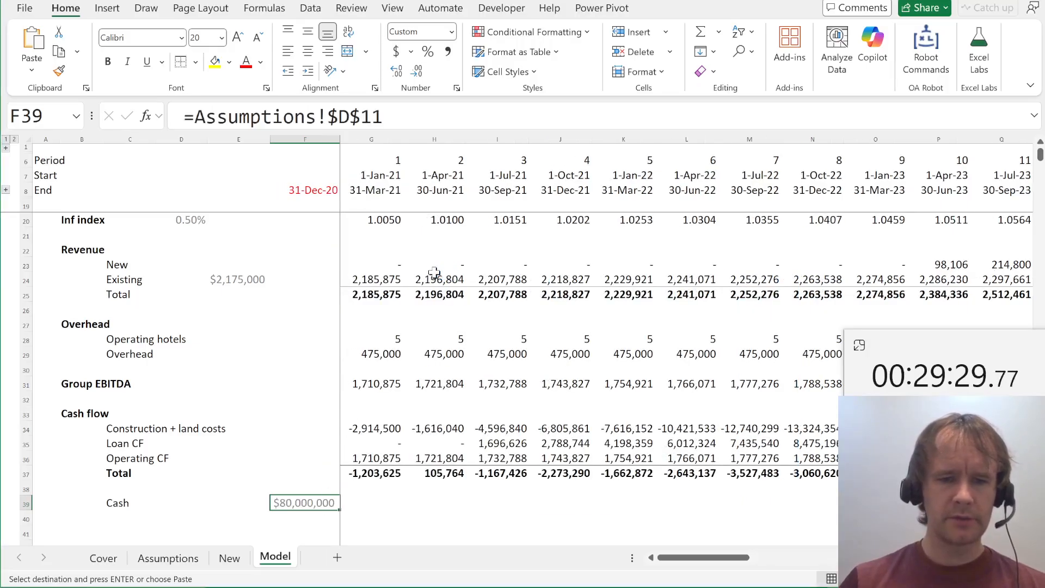
Enter the running cash balance formula =F39+G37 in G39 and fill it across all periods to AT39
key("Right")
type("=")
key("Left")
type("+")
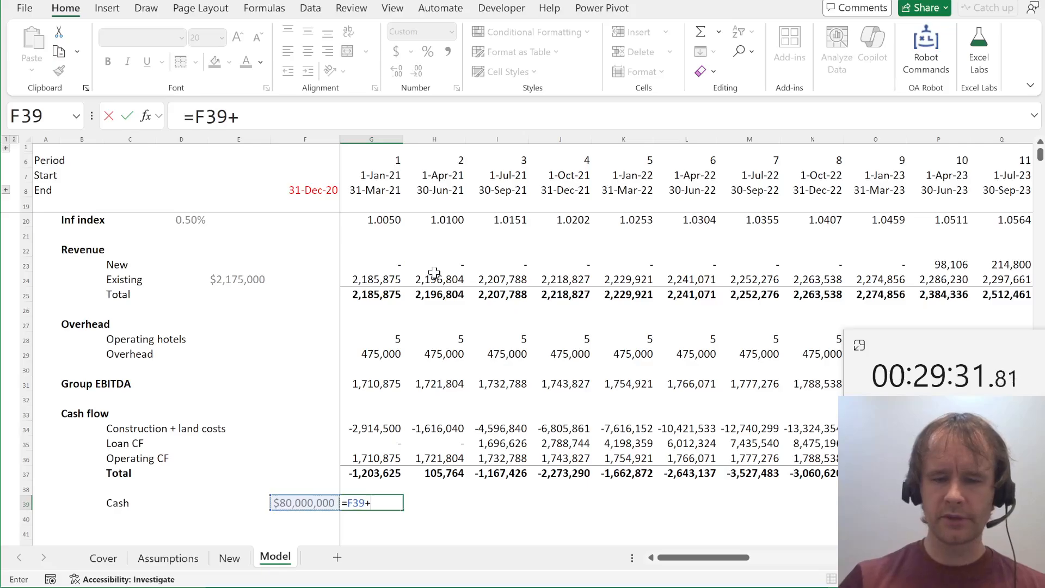
key("Up")
key("Up")
key("ctrl+Return")
key("ctrl+shift+Right")
key("ctrl+r")
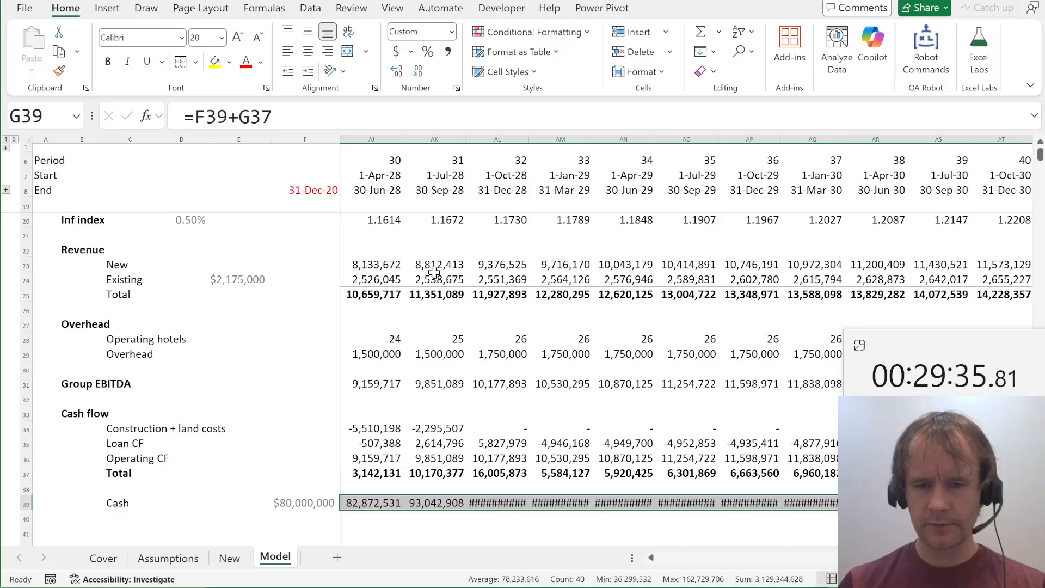
Fit column AT to its Cash value in AT39 and apply that width across columns F to AT
key("Right")
key("ctrl+Right")
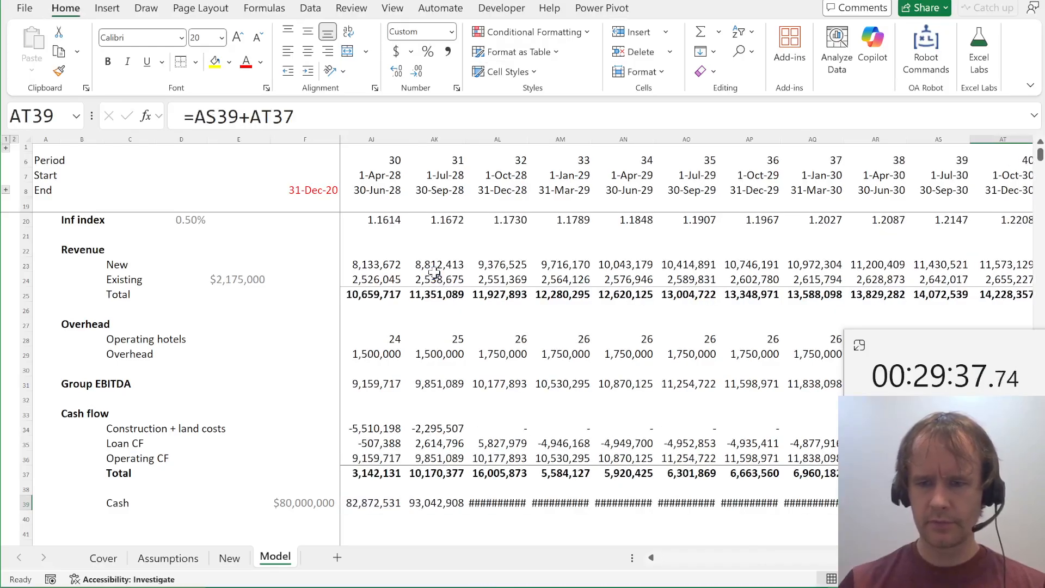
key("ctrl+shift+Left")
key("ctrl+c")
key("alt+h")
key("o")
key("i")
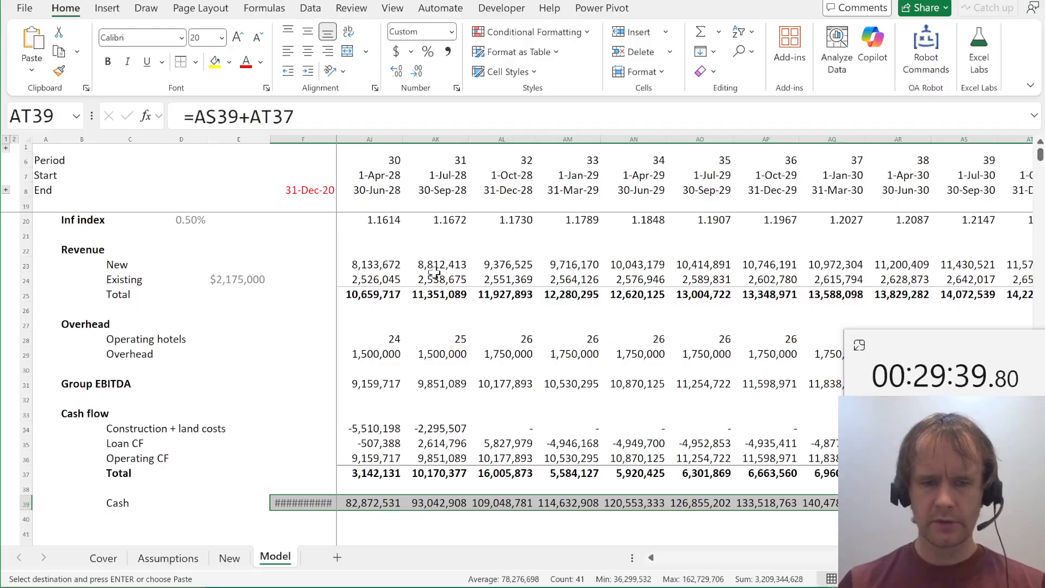
Autofit column F to the opening cash amount in F39
key("ctrl+Left")
key("alt+h")
key("o")
key("i")
key("Right")
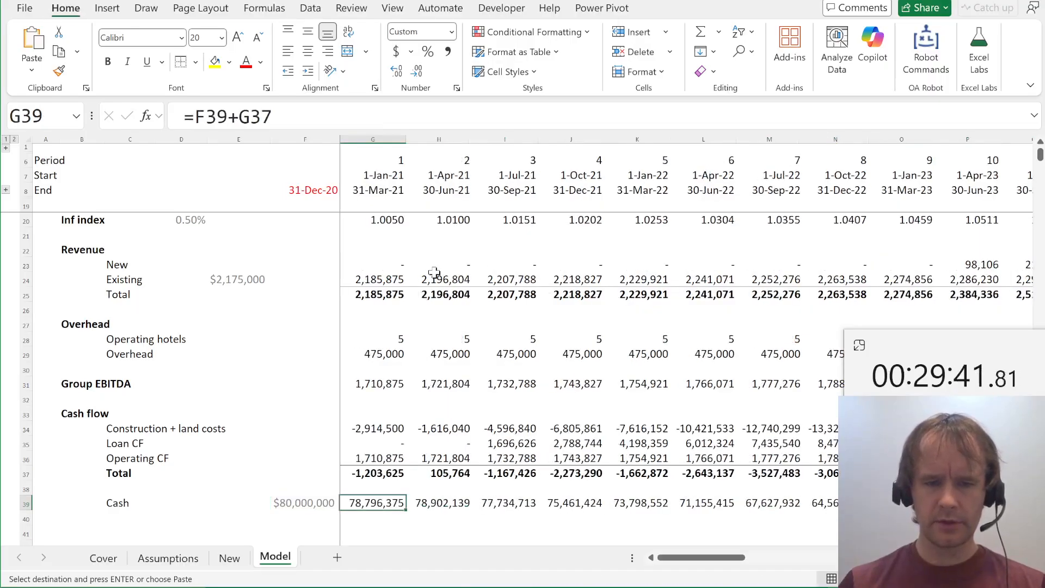
Examine the summary block on the New sheet that feeds the Construction + land costs row, then return to the Model sheet's inflation index
key("Up")
key("Up")
key("Up")
key("Up")
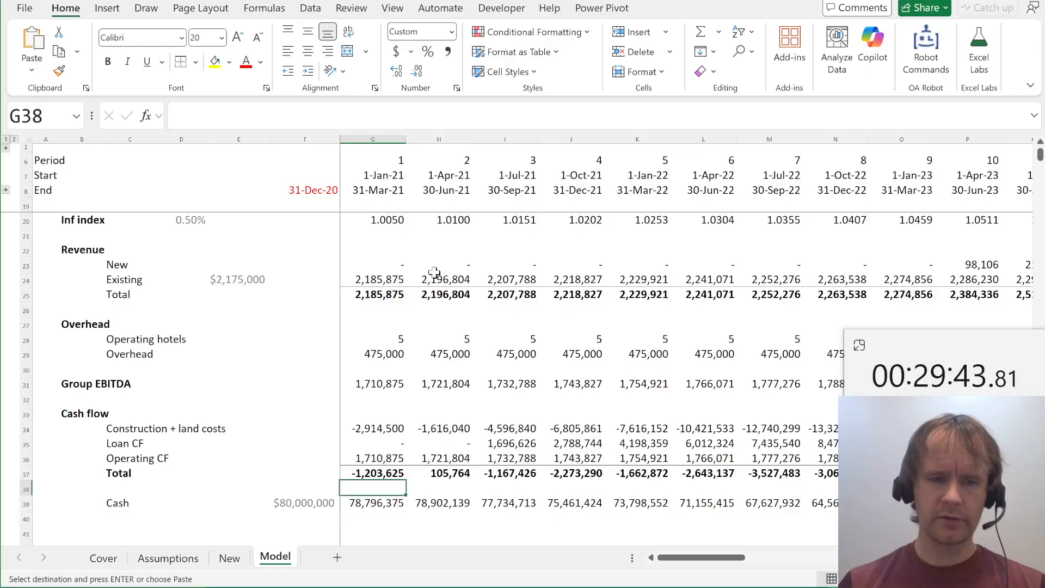
key("Up")
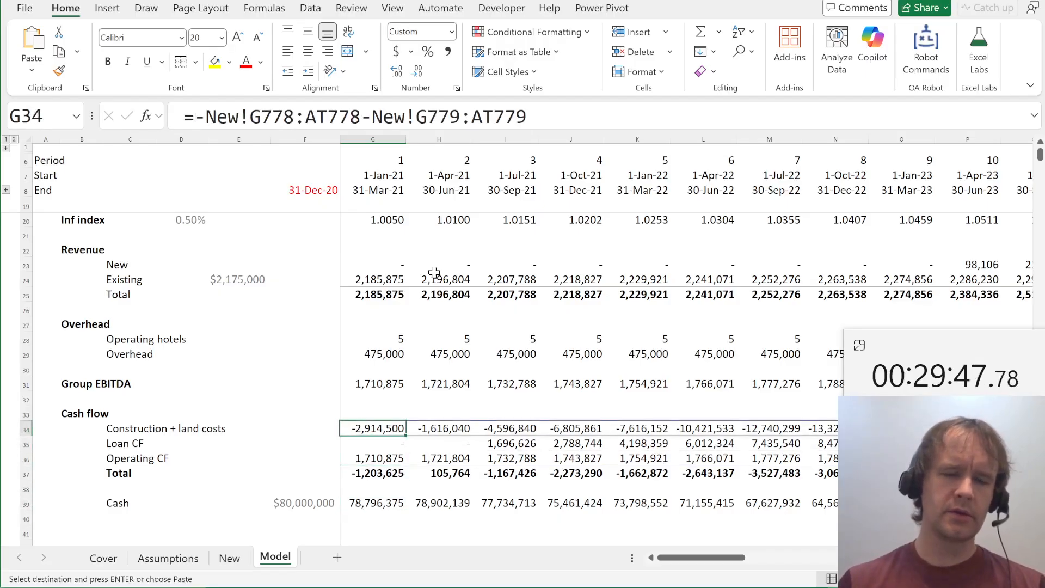
key("ctrl+bracketleft")
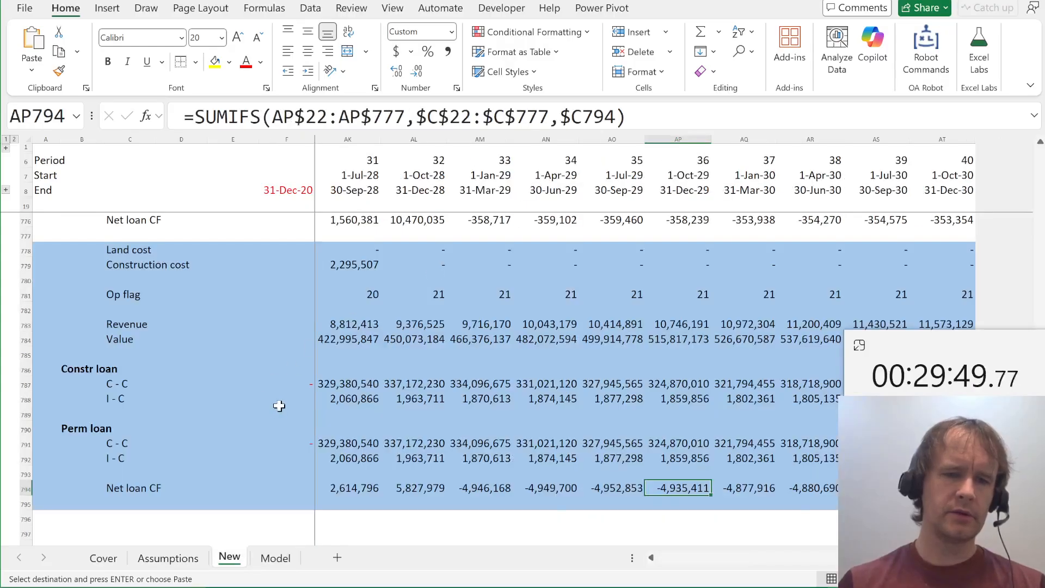
scroll(279, 406, "up", 1)
scroll(279, 406, "down", 3)
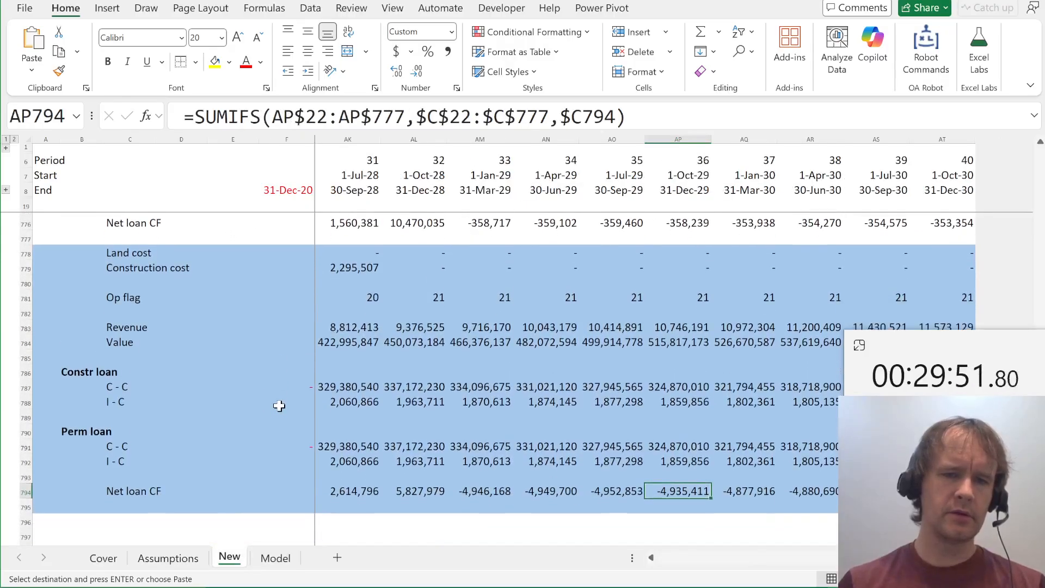
scroll(279, 406, "up", 2)
scroll(278, 406, "down", 1)
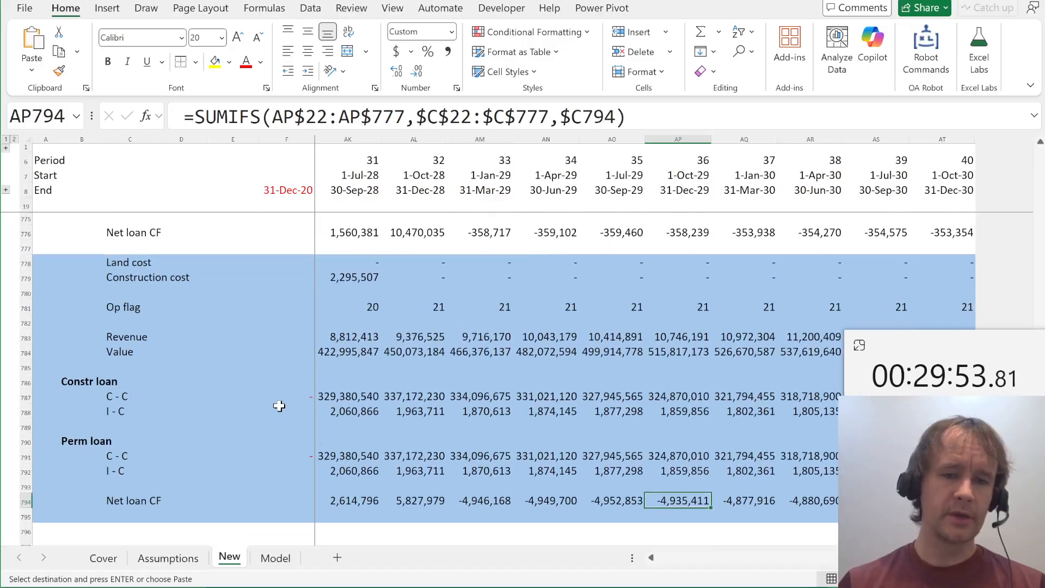
key("F5")
key("Return")
key("Page_Up")
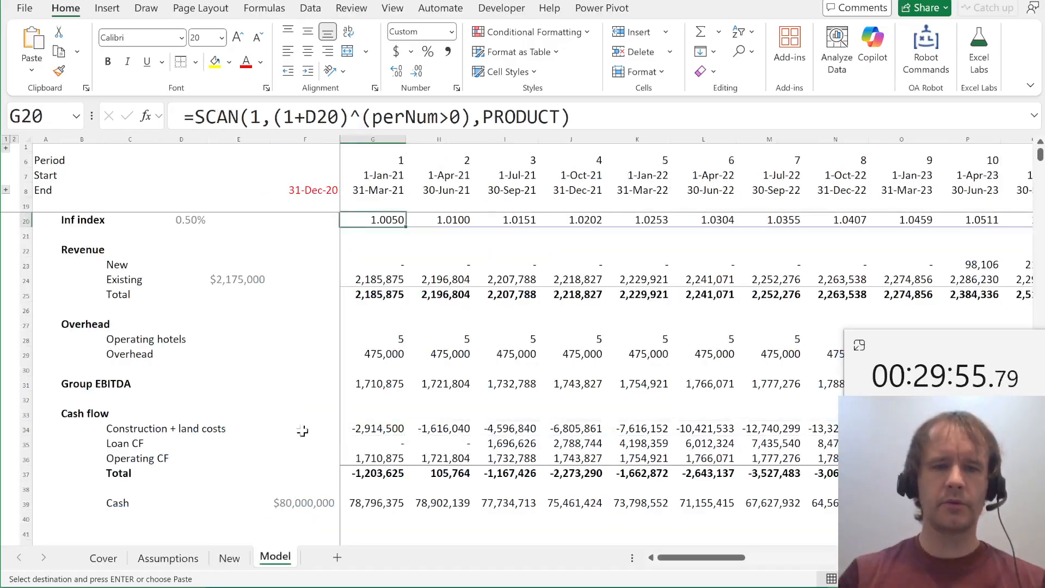
Switch to the Questions PDF, go to its first page and activate the Draw tool
key("alt+Tab")
key("alt+Tab")
key("alt+Tab")
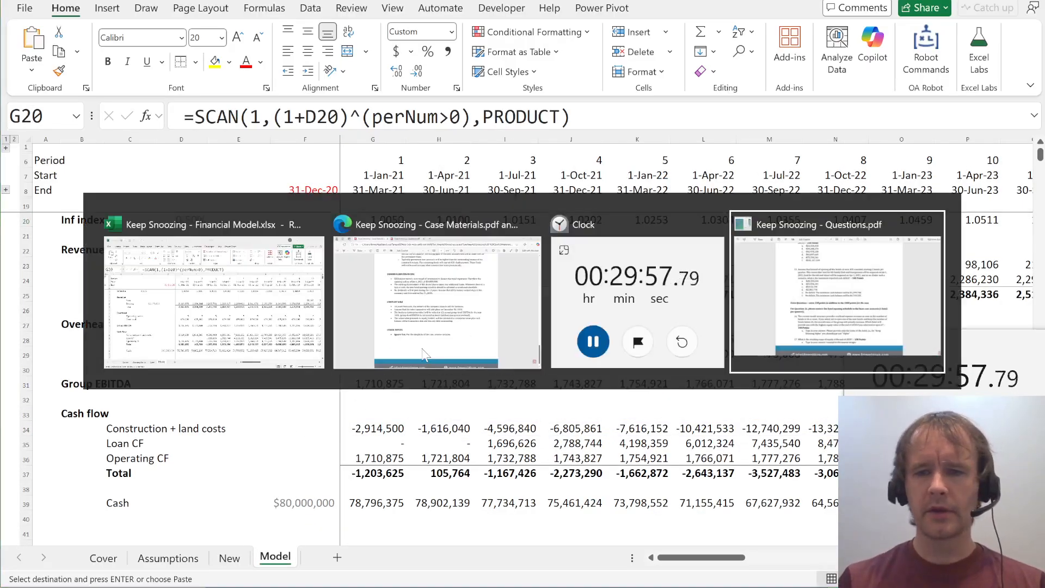
key("Home")
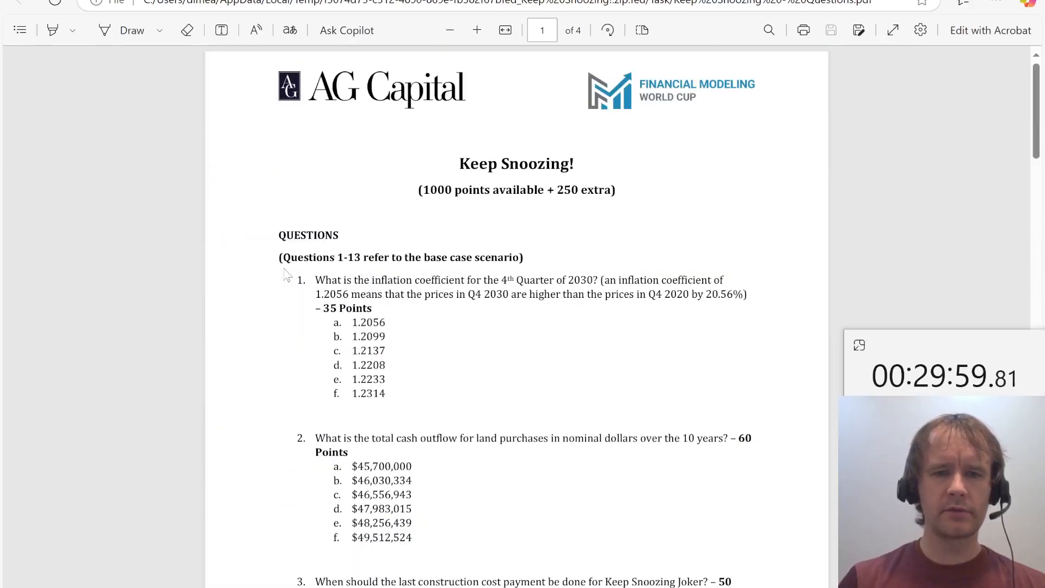
left_click(122, 32)
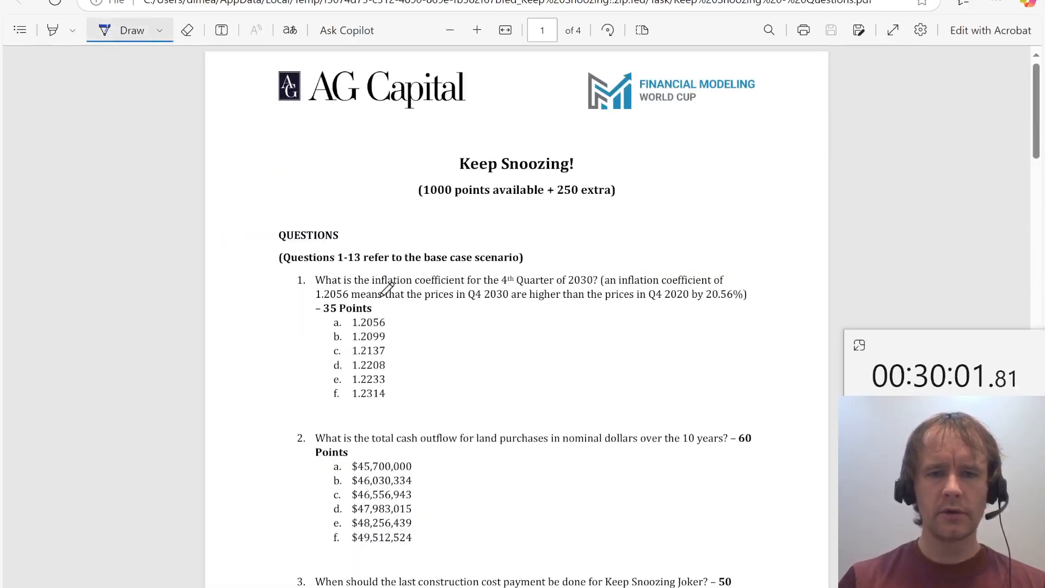
Look up the inflation index for Q4 2030 in the Excel model and mark answer d (1.2208) for question 1 in the Questions PDF
key("alt+Tab")
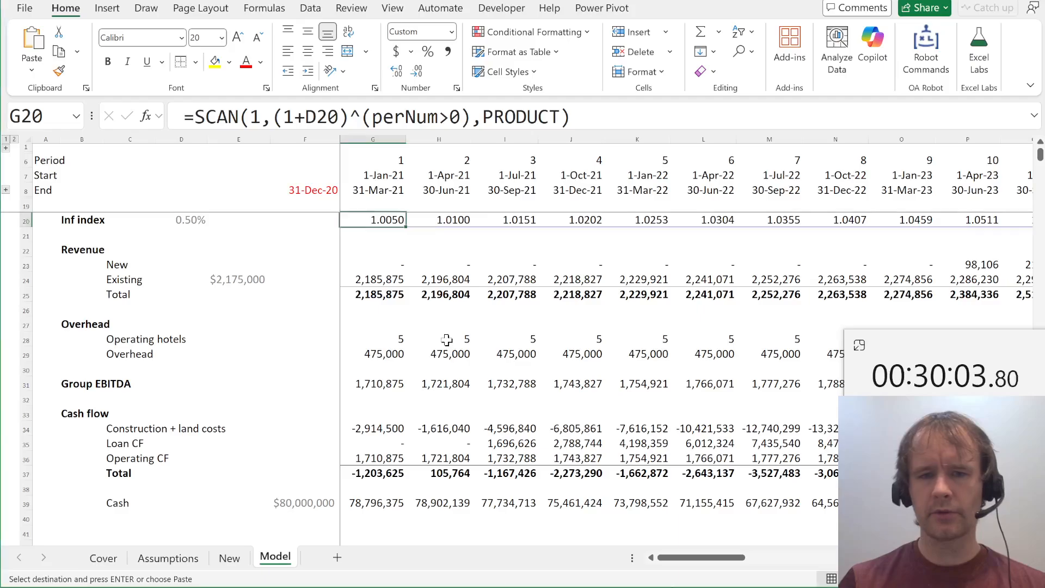
key("ctrl+Right")
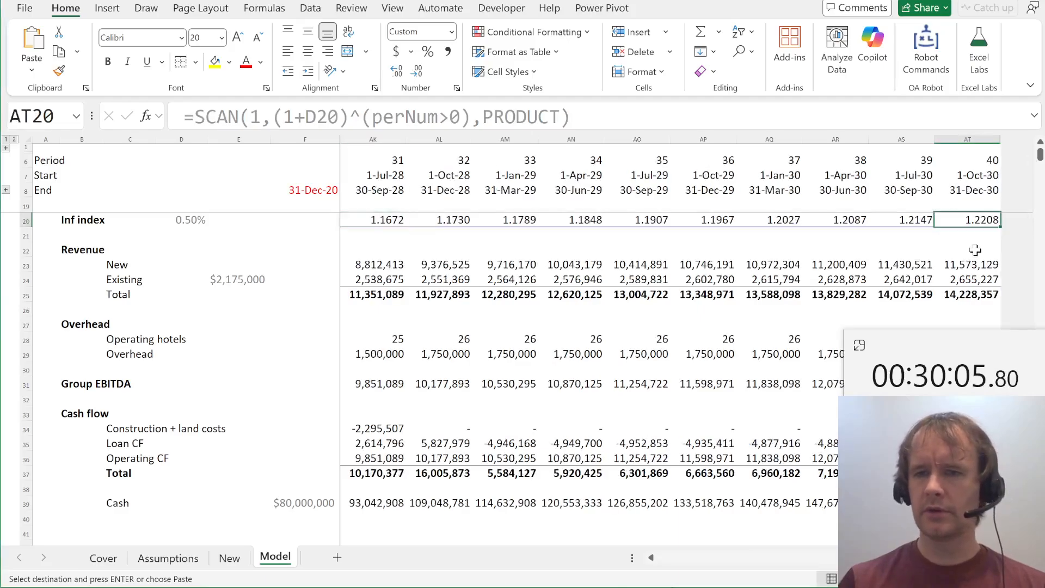
key("alt+Tab")
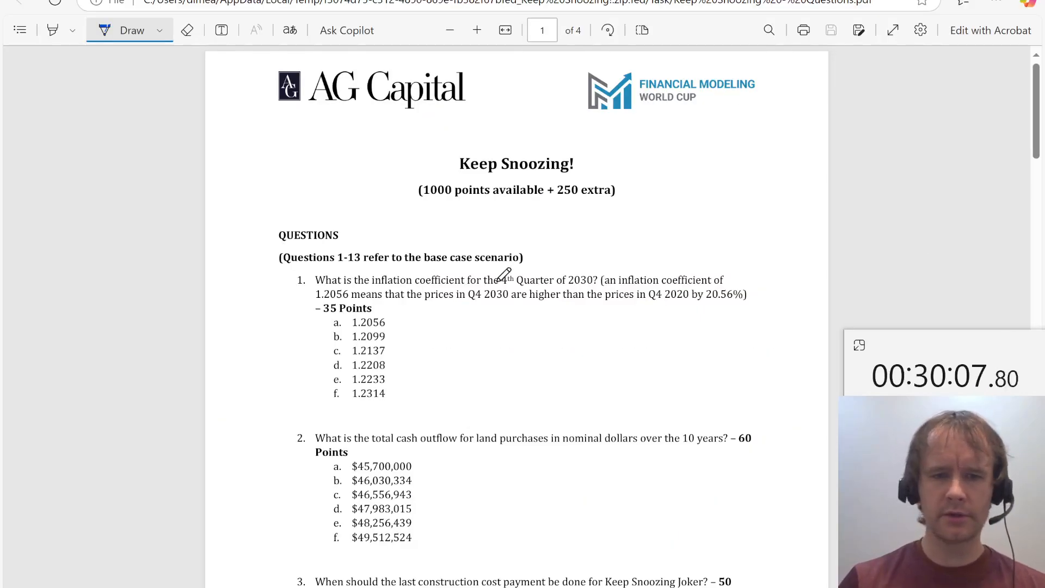
left_click_drag(324, 369, 344, 362)
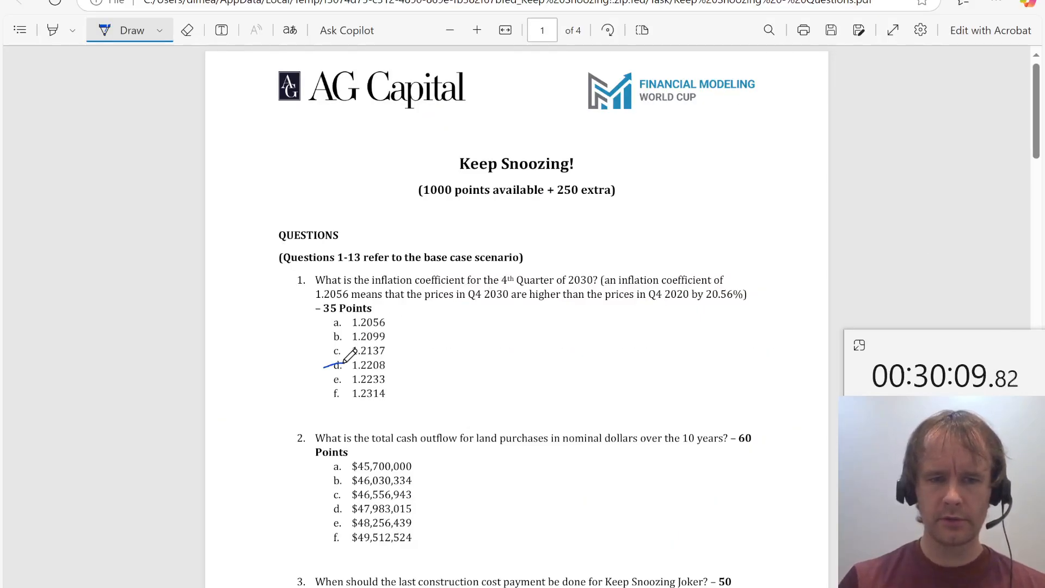
Total the Land cost row over all periods on the New sheet and mark answer e ($48,256,439) for question 2 in the Questions PDF
scroll(252, 422, "down", 3)
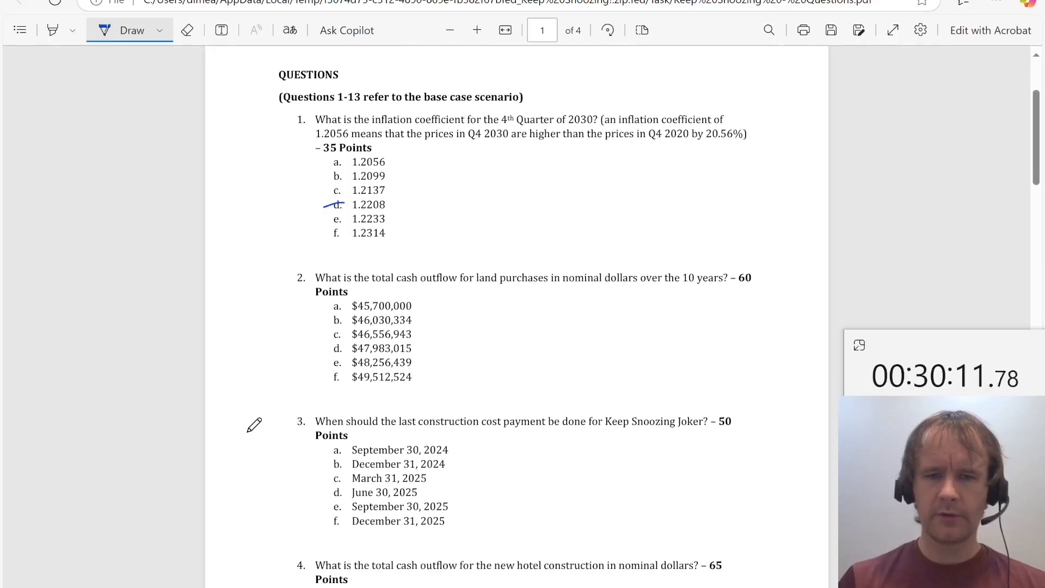
key("alt+Tab")
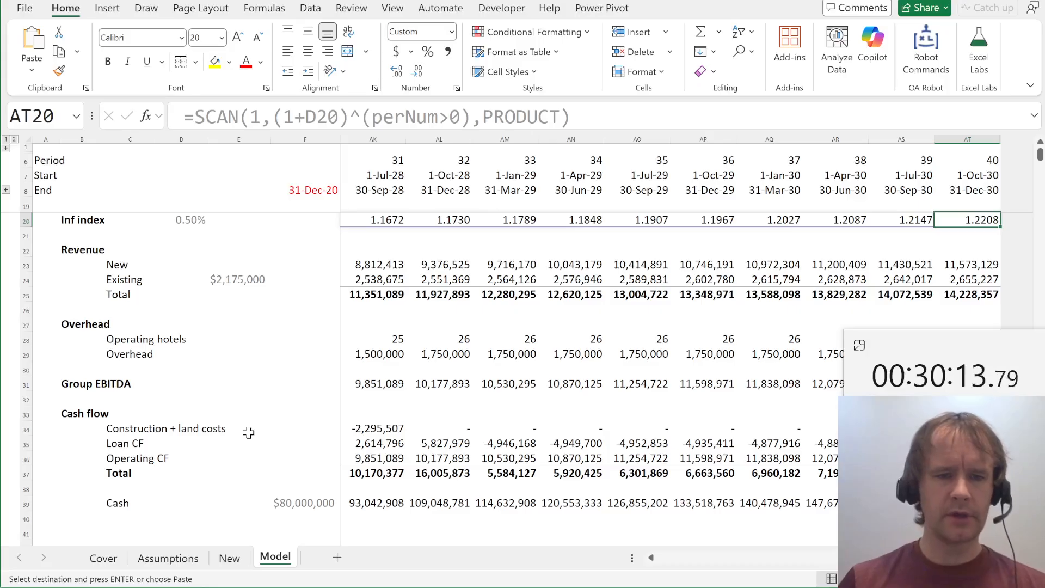
key("ctrl+Page_Up")
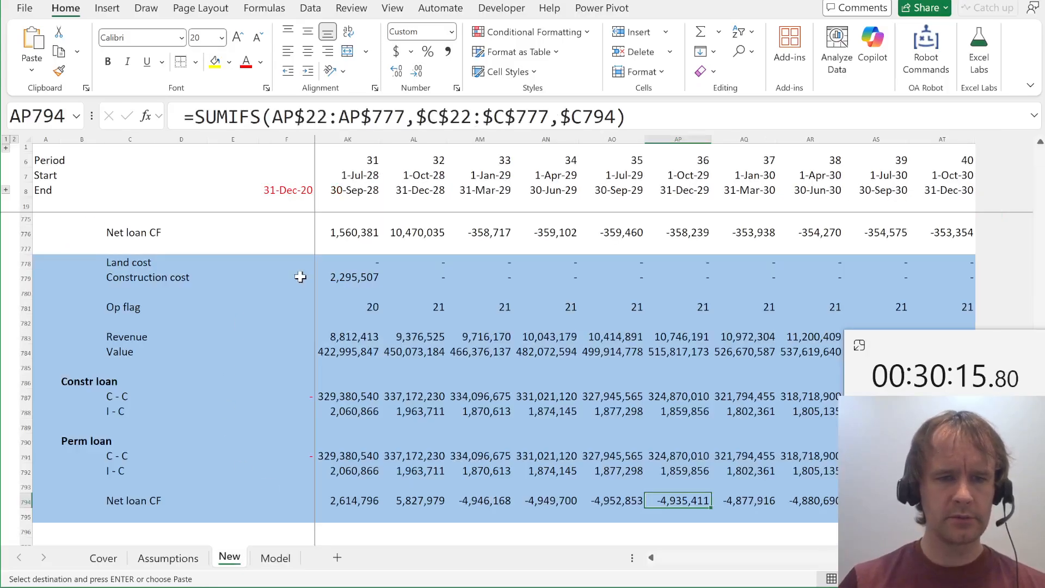
left_click(276, 279)
key("Up")
key("Right")
key("ctrl+shift+Right")
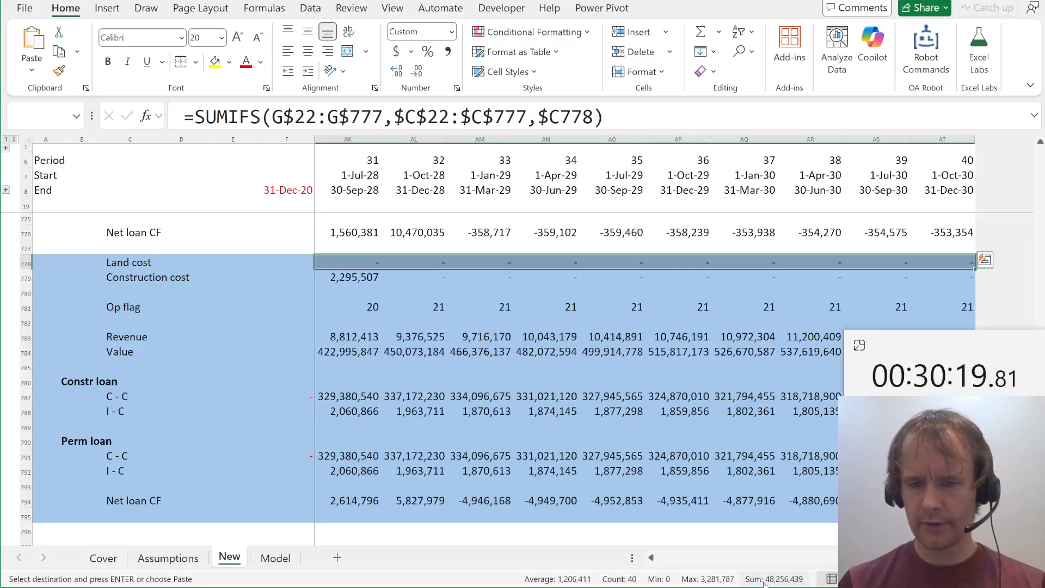
key("alt+Tab")
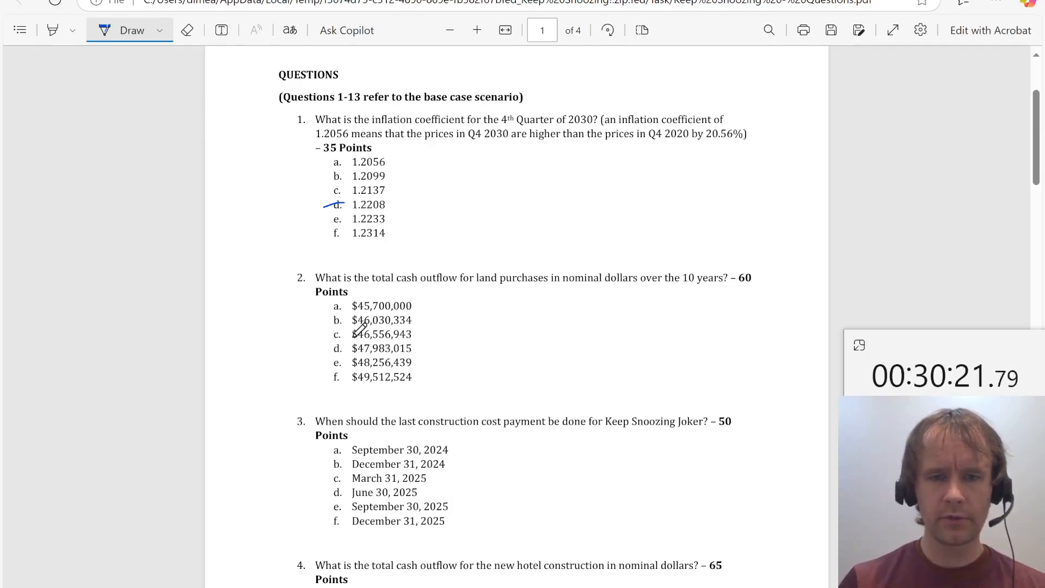
left_click_drag(330, 362, 345, 364)
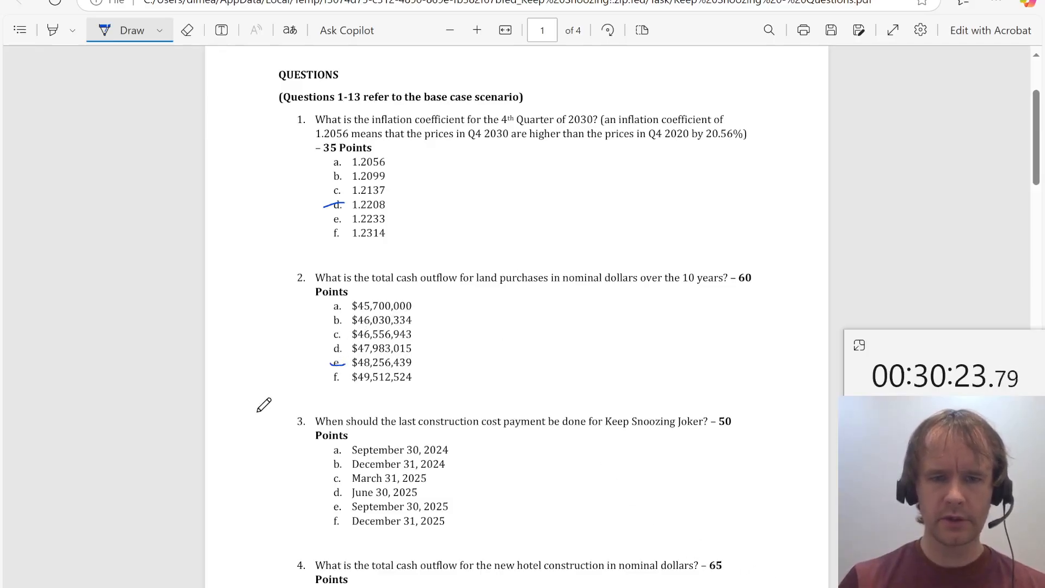
scroll(264, 404, "down", 1)
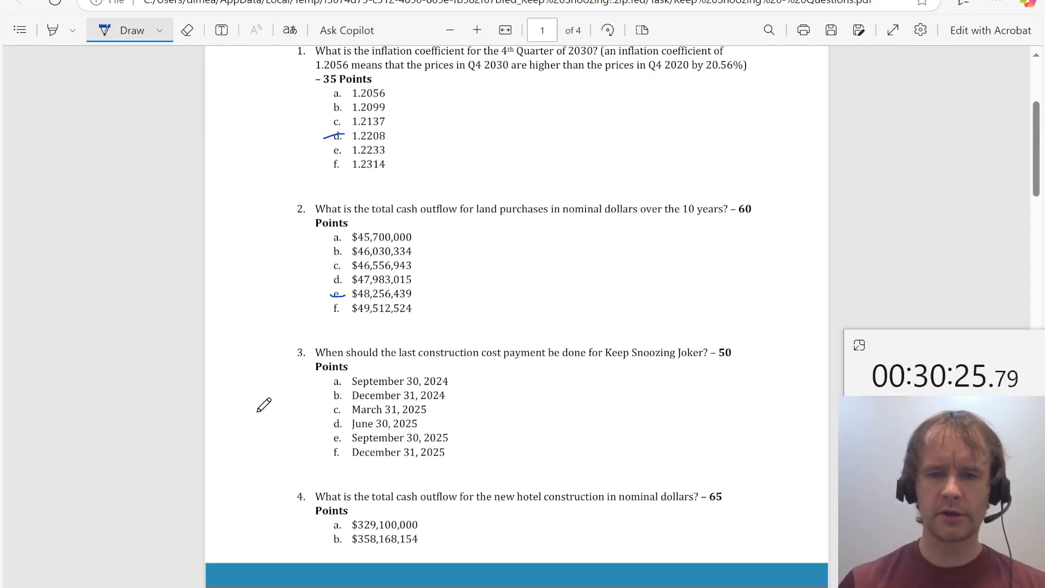
Switch to the Excel model and search the New sheet's values for "joker" to locate the Keep Snoozing Joker block
key("alt+Tab")
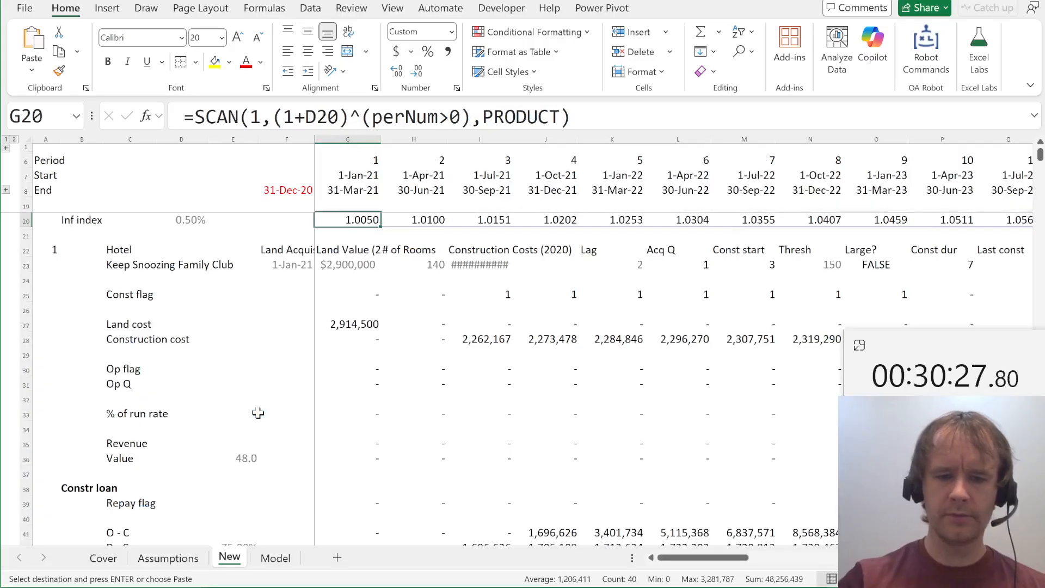
key("ctrl+f")
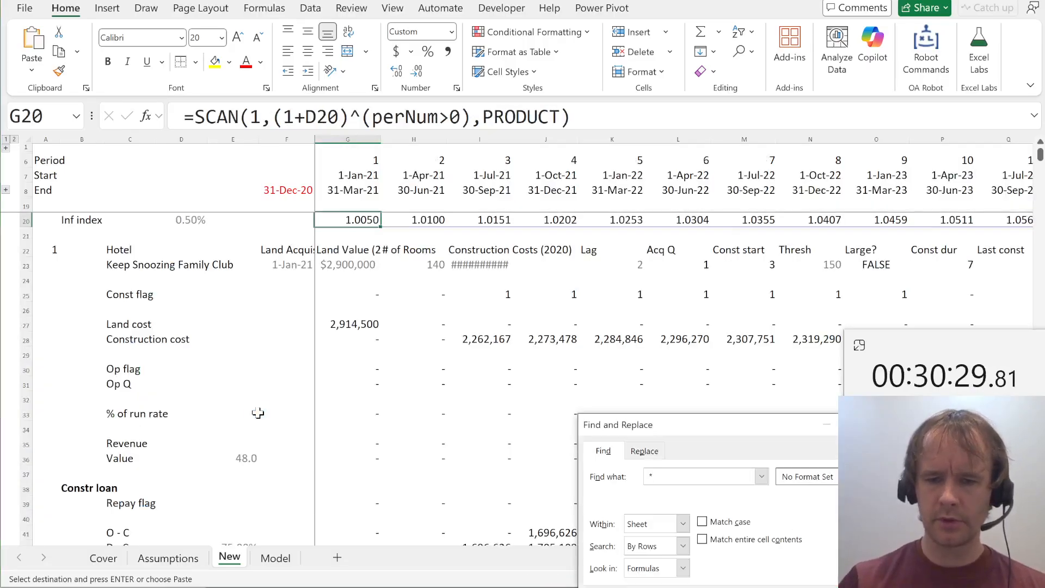
key("alt+l")
key("Down")
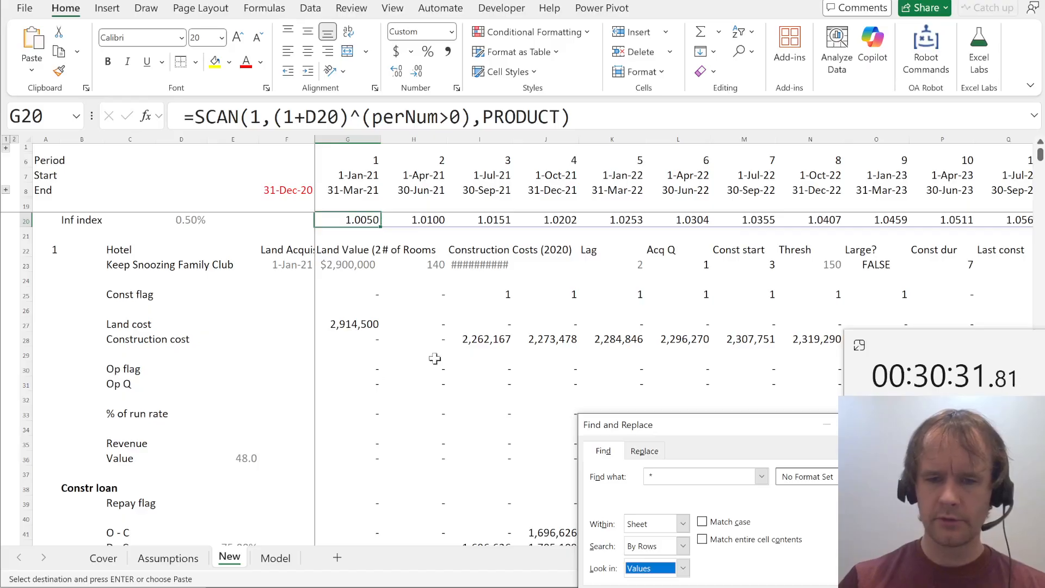
left_click(675, 476)
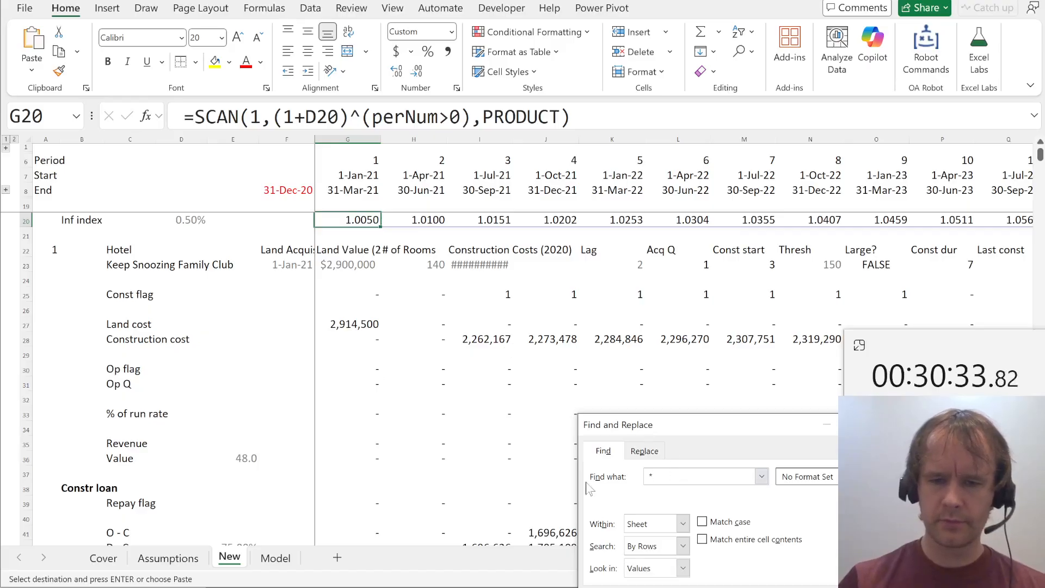
type("joker")
key("Return")
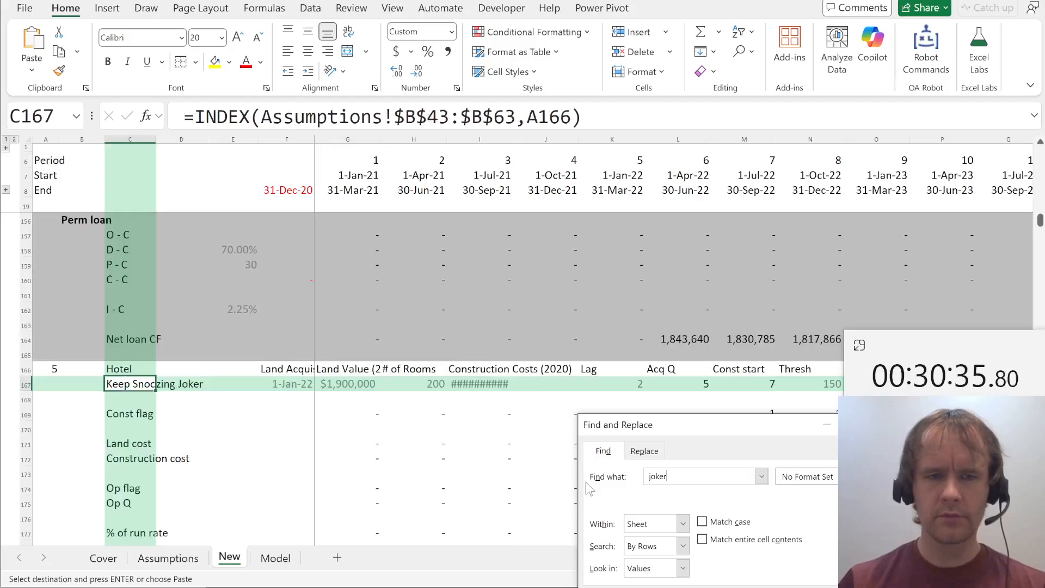
key("Escape")
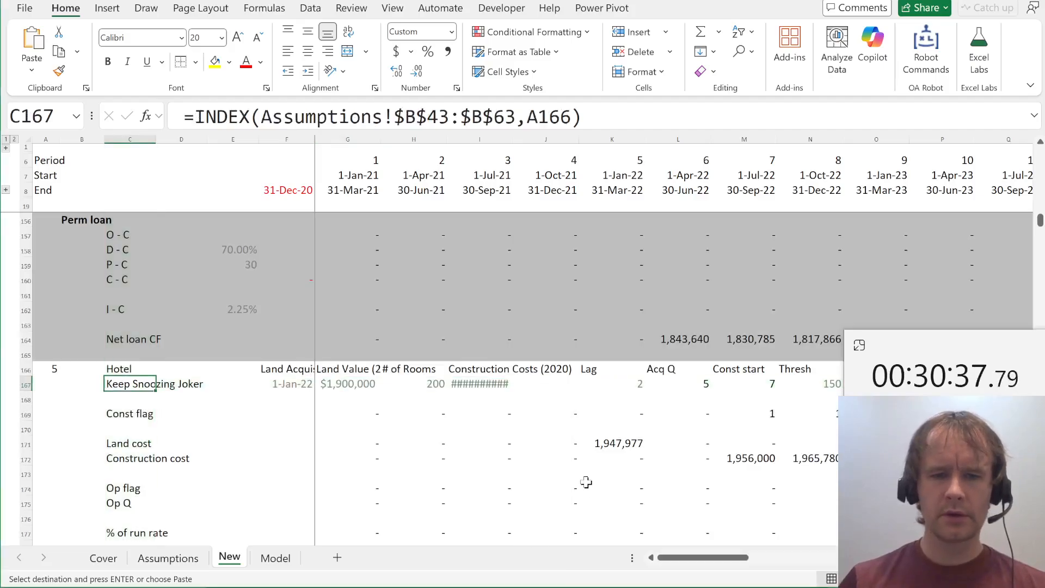
Find the last Construction cost period for Keep Snoozing Joker and mark answer a (September 30, 2024) for question 3 in the Questions PDF
left_click(586, 483)
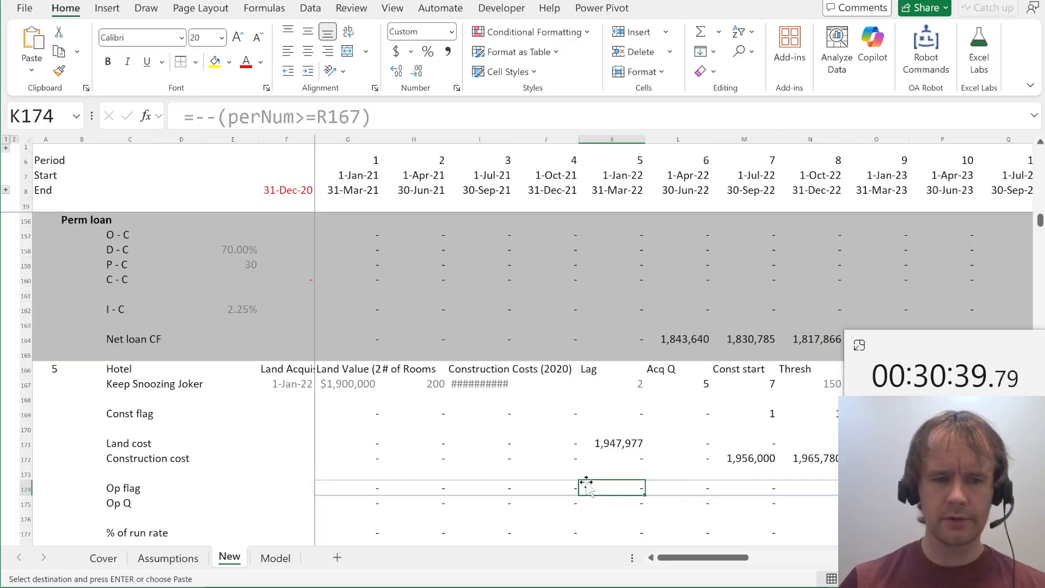
key("Up")
key("Up")
key("alt+Page_Down")
key("ctrl+space")
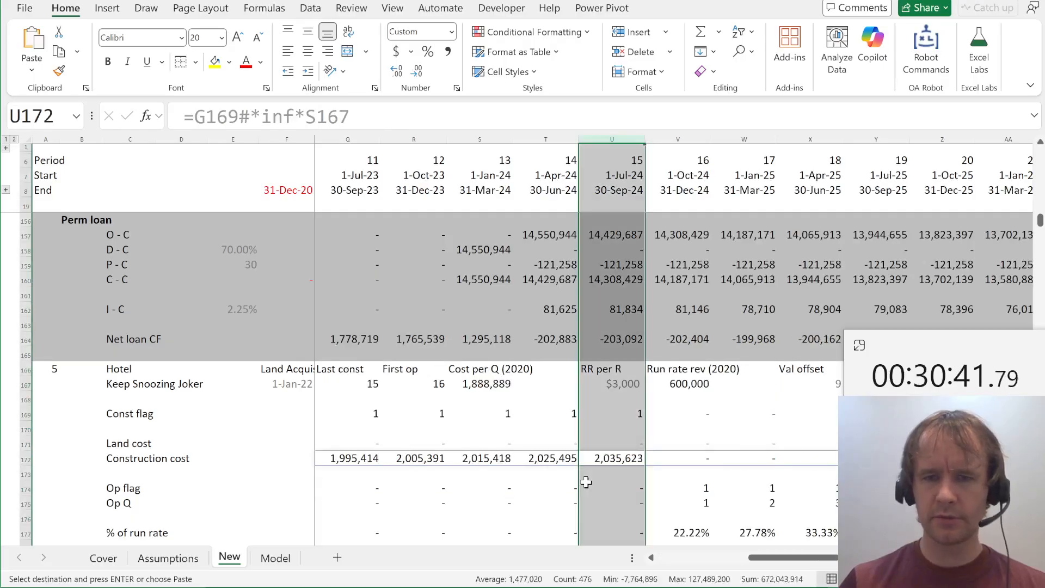
key("alt+Tab")
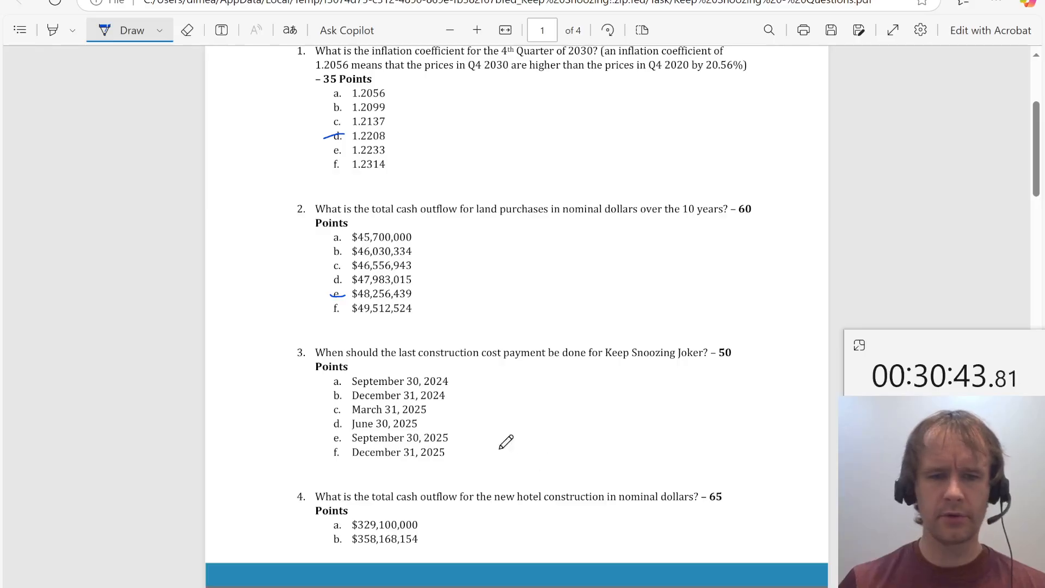
left_click_drag(324, 387, 341, 378)
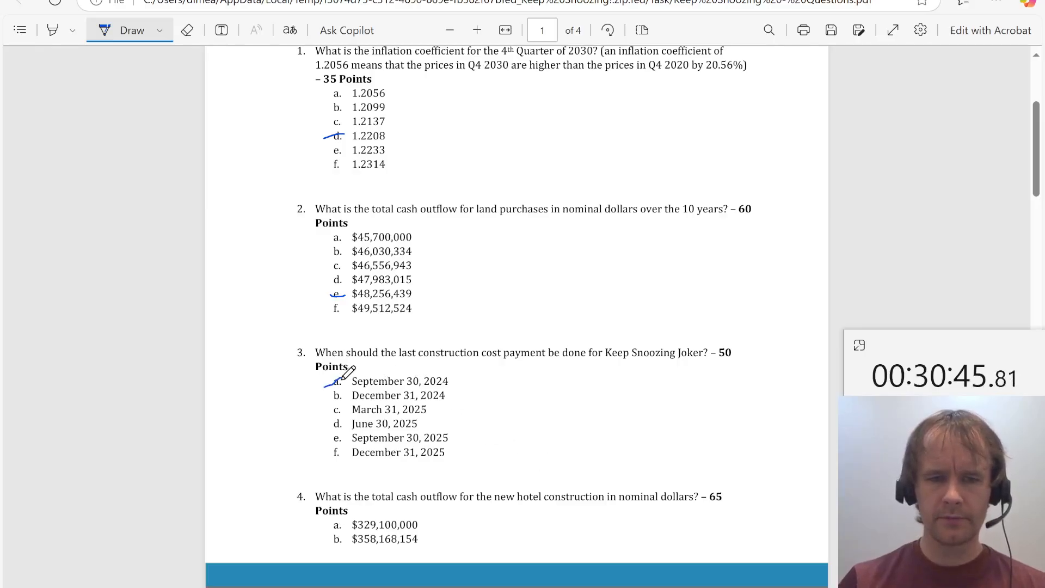
Total the Construction cost row in the New sheet's summary block and mark answer b ($358,168,154) for question 4 in the Questions PDF
scroll(249, 432, "down", 2)
scroll(251, 433, "down", 2)
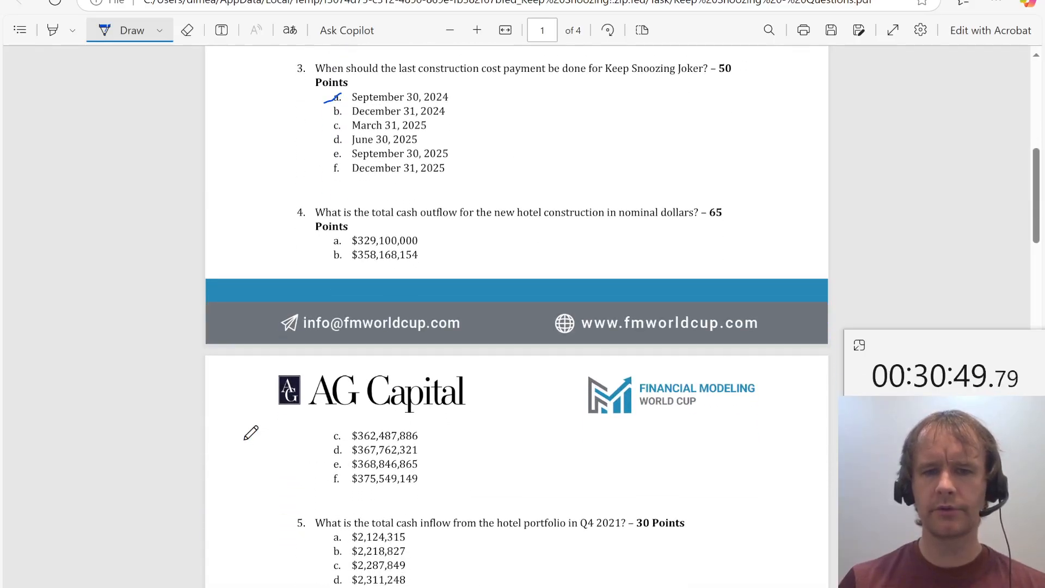
key("alt+Tab")
key("ctrl+End")
key("ctrl+Up")
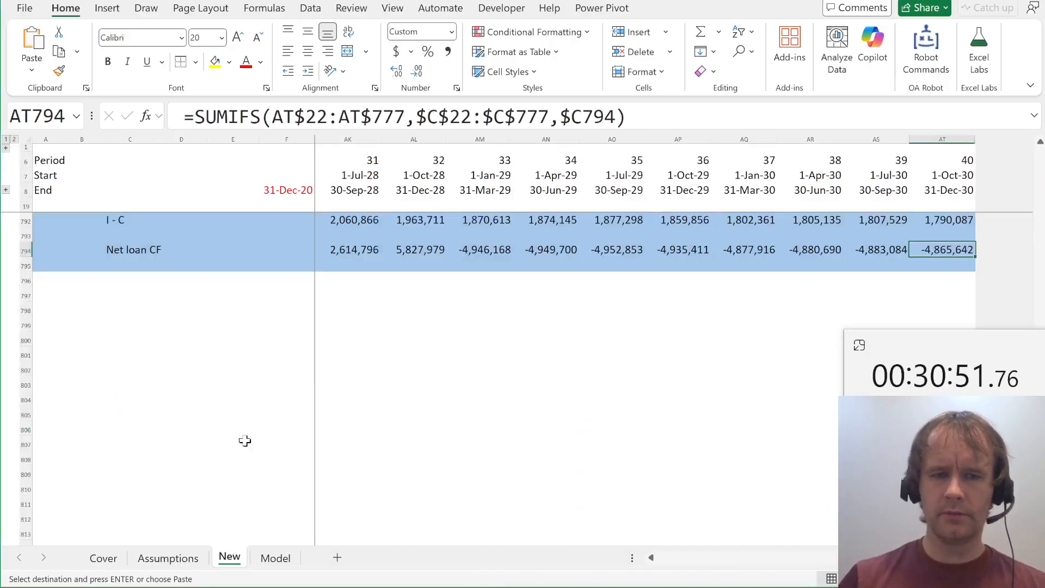
key("ctrl+Up")
key("ctrl+Up")
key("ctrl+Up")
key("ctrl+Up")
key("ctrl+Up")
key("ctrl+Up")
key("ctrl+Up")
key("ctrl+Up")
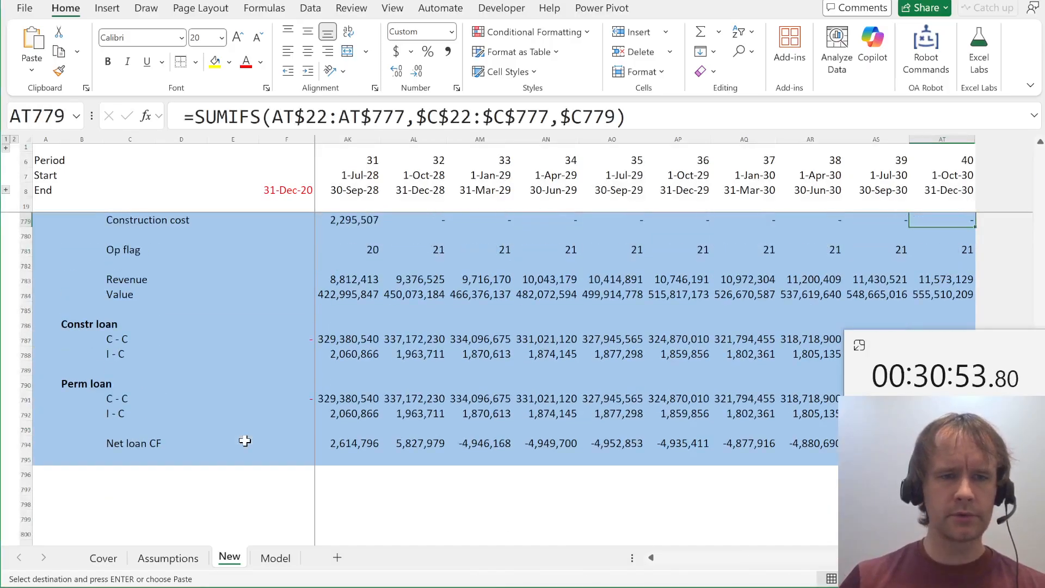
key("Up")
key("Down")
key("ctrl+shift+Left")
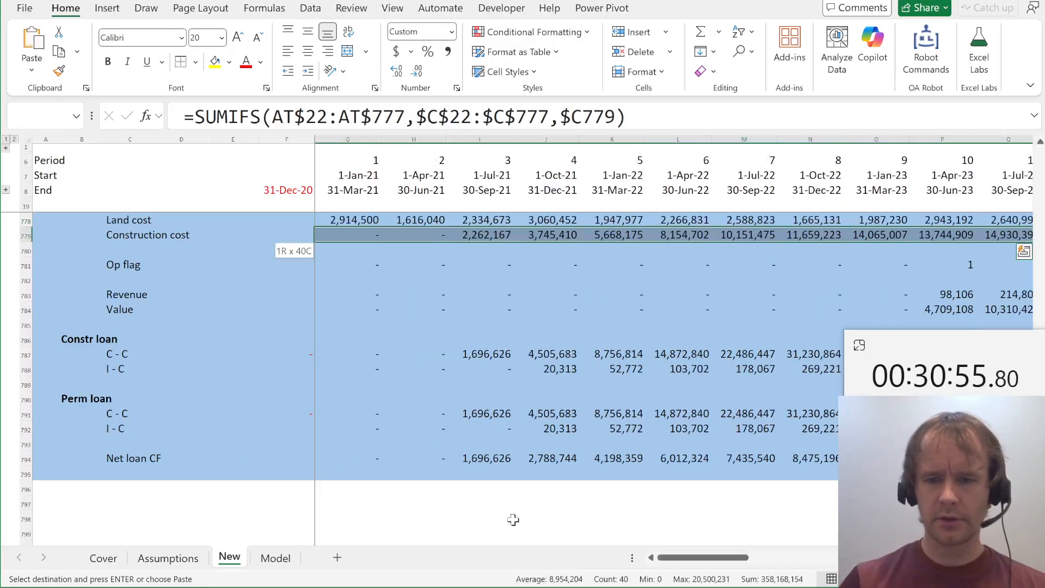
key("alt+Tab")
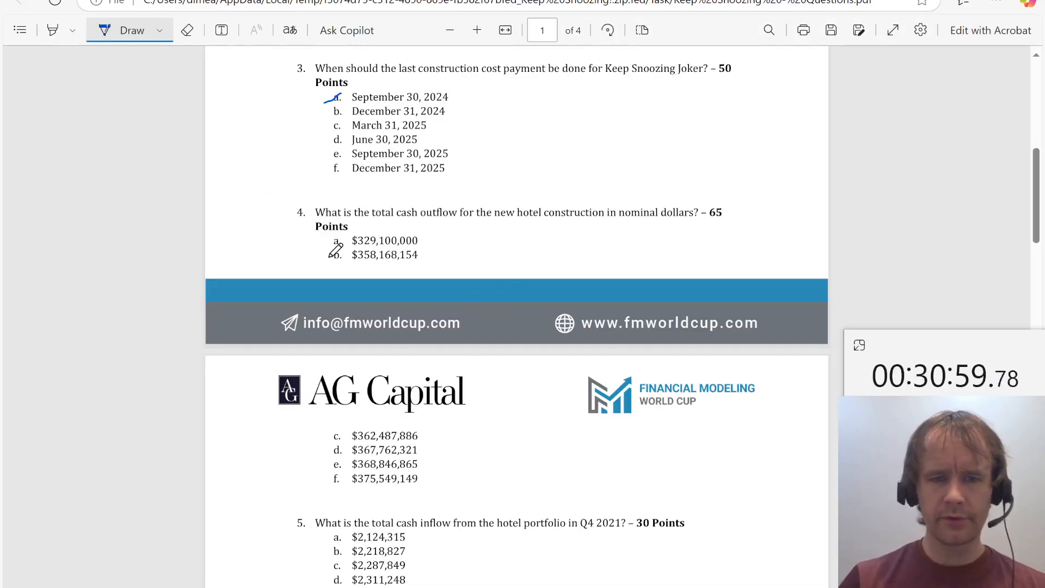
left_click_drag(329, 254, 348, 244)
Look up total revenue for Q4 2021 on the Model sheet and mark answer b ($2,218,827) for question 5 in the Questions PDF
scroll(264, 353, "down", 4)
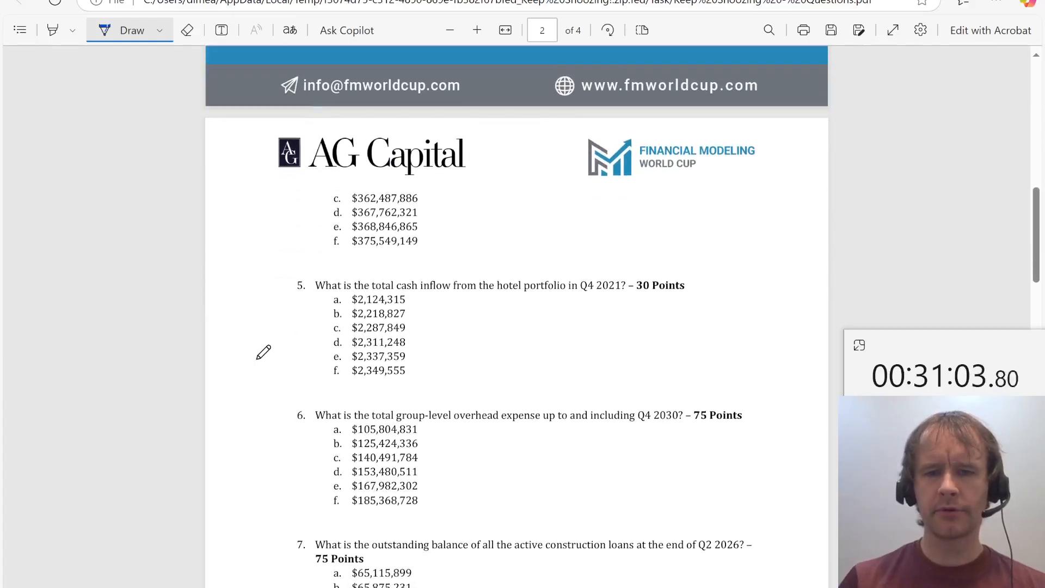
key("alt+Tab")
key("ctrl+Page_Down")
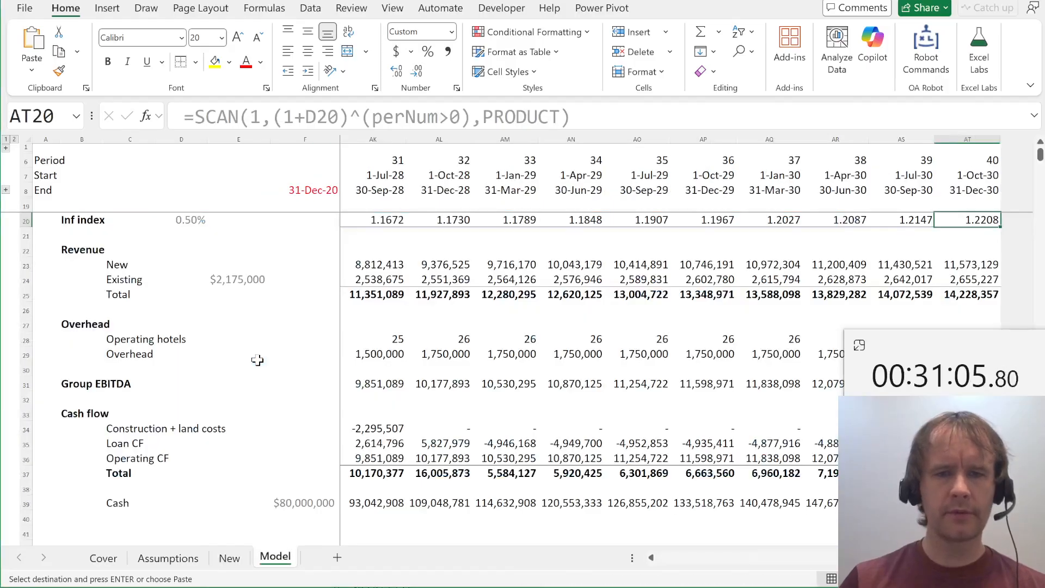
key("ctrl+Left")
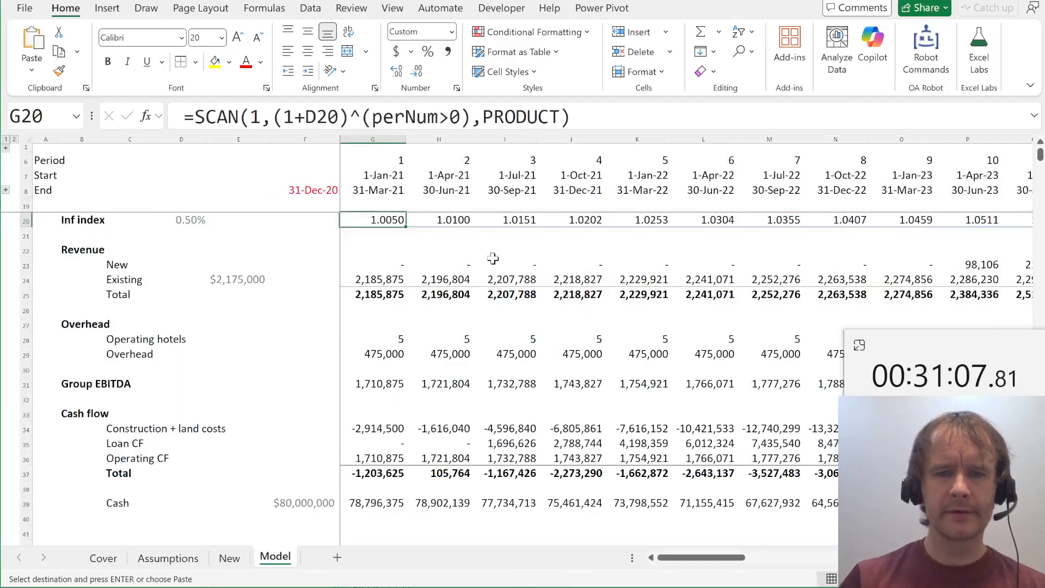
left_click(567, 297)
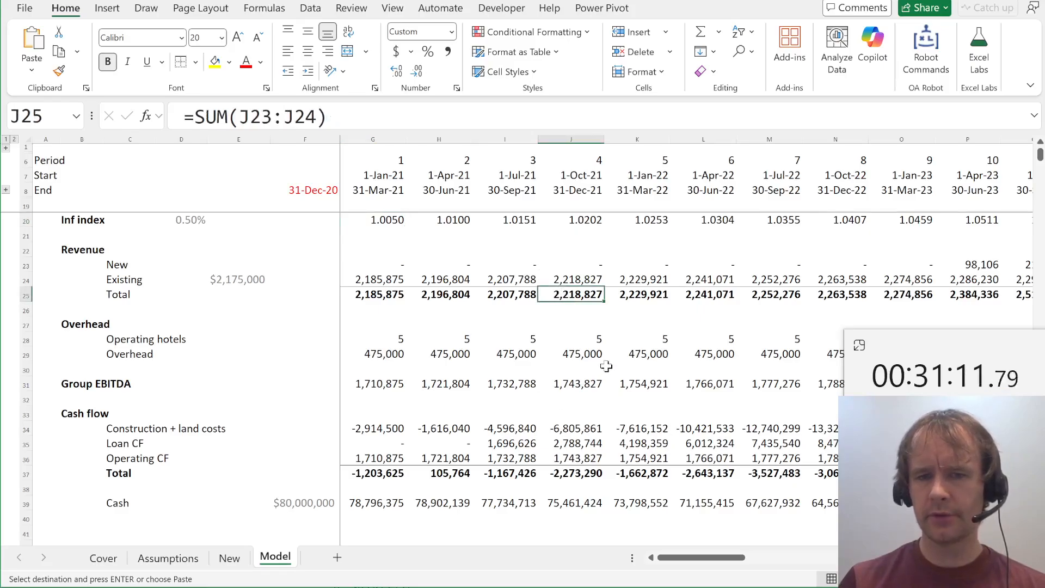
key("alt+Tab")
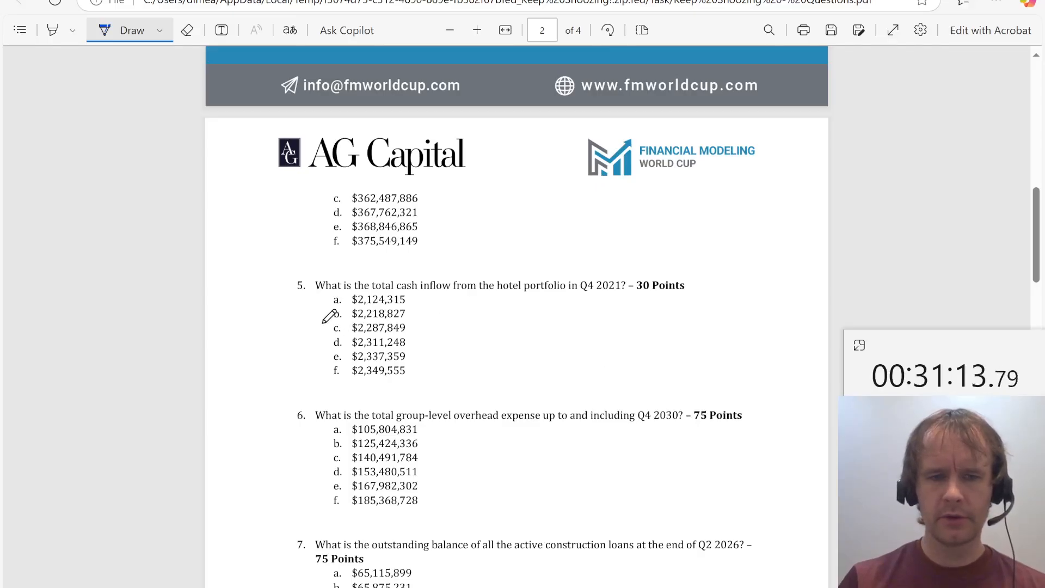
left_click_drag(333, 314, 349, 309)
Total the Overhead row over all periods on the Model sheet and compare it with the answer options for question 6
scroll(255, 378, "down", 1)
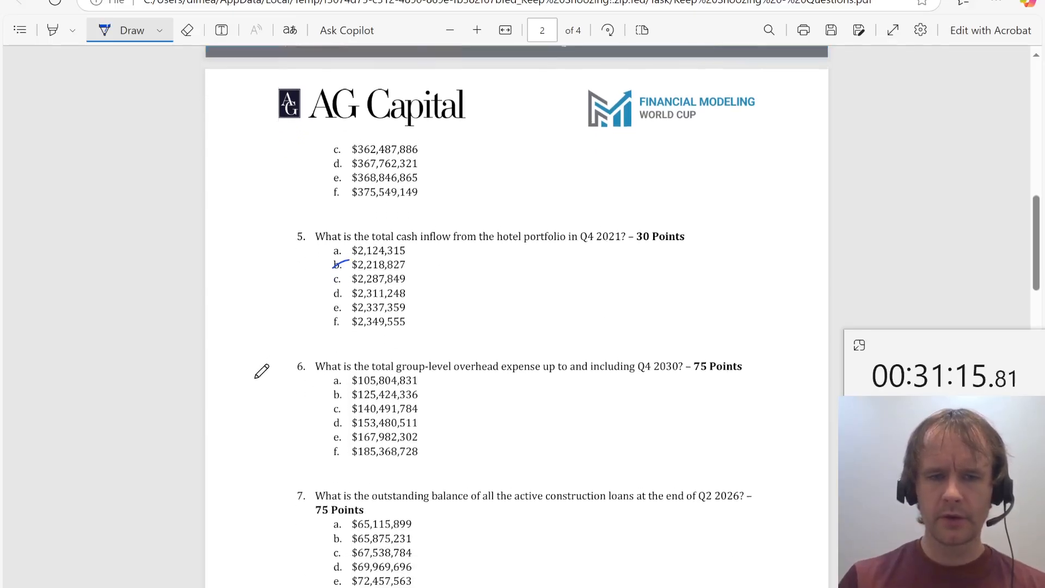
scroll(261, 371, "down", 1)
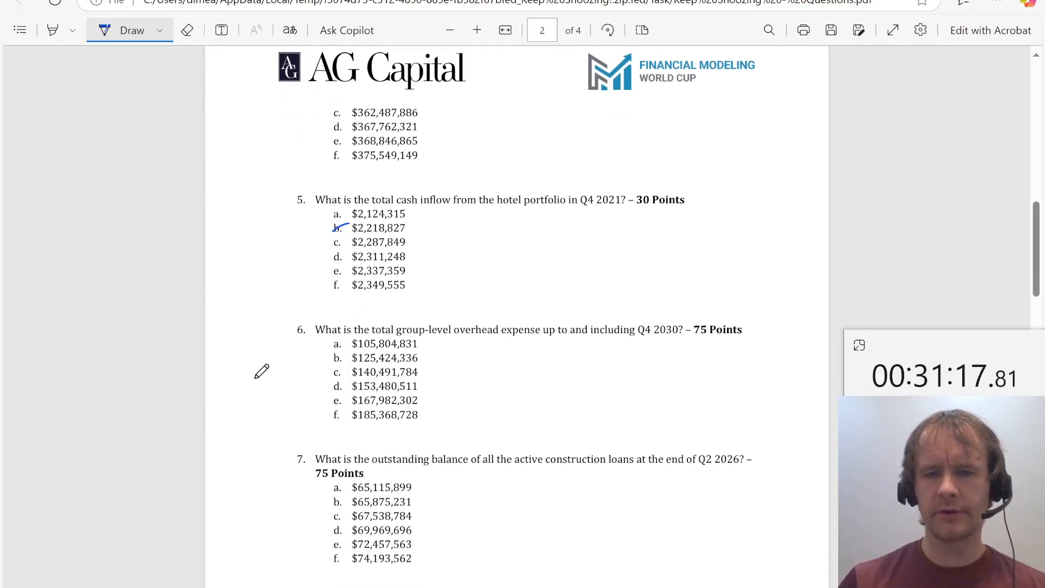
key("alt+Tab")
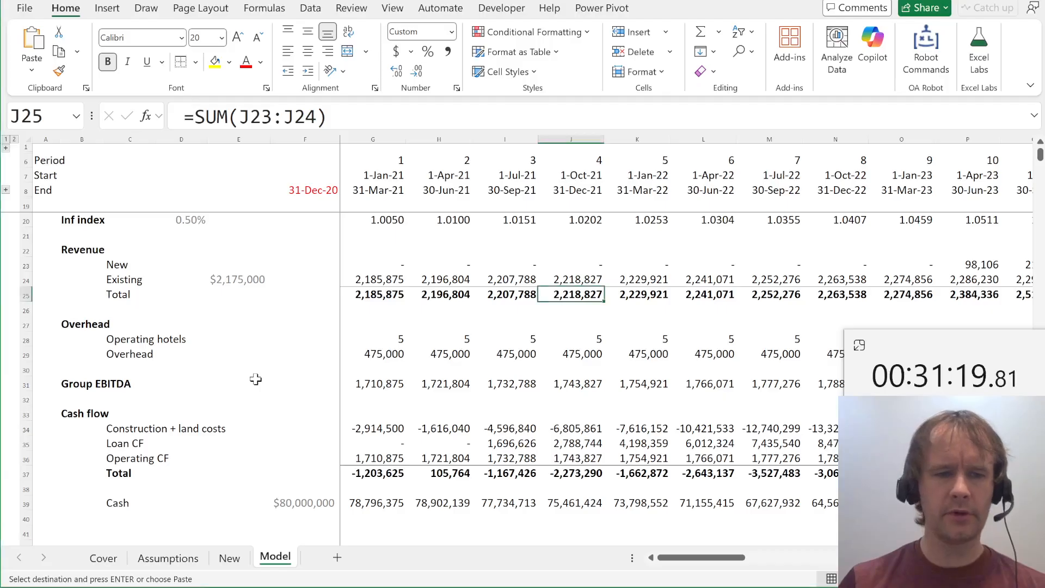
key("Down")
key("Down")
key("Down")
key("Down")
key("ctrl+Left")
key("ctrl+shift+Right")
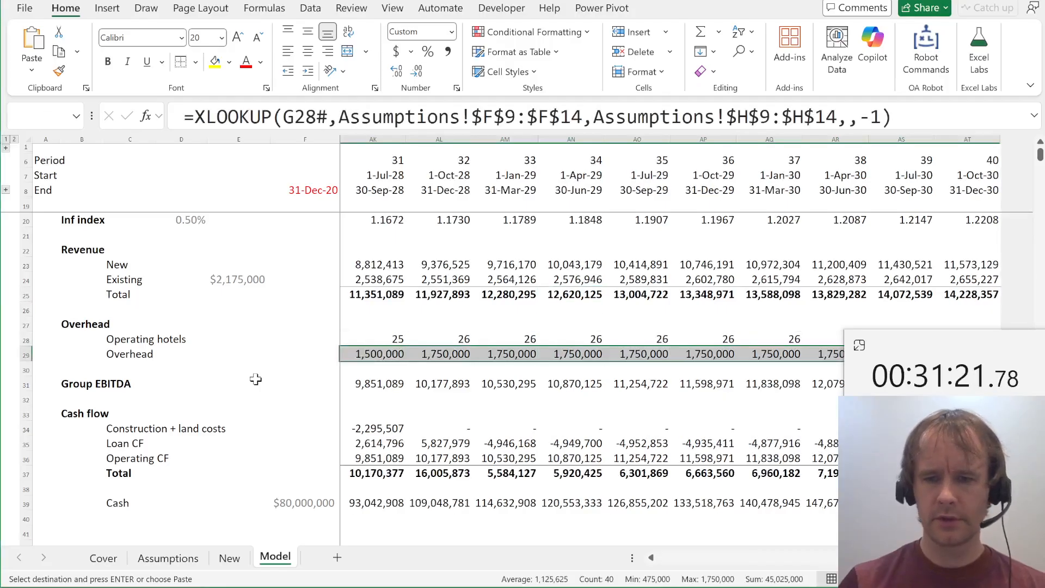
key("alt+Tab")
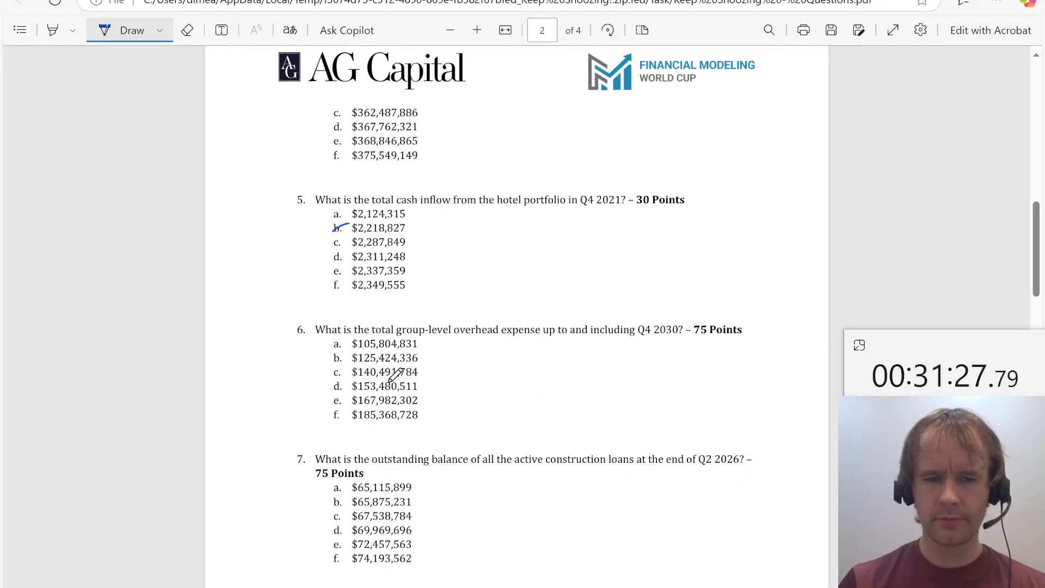
key("alt+Tab")
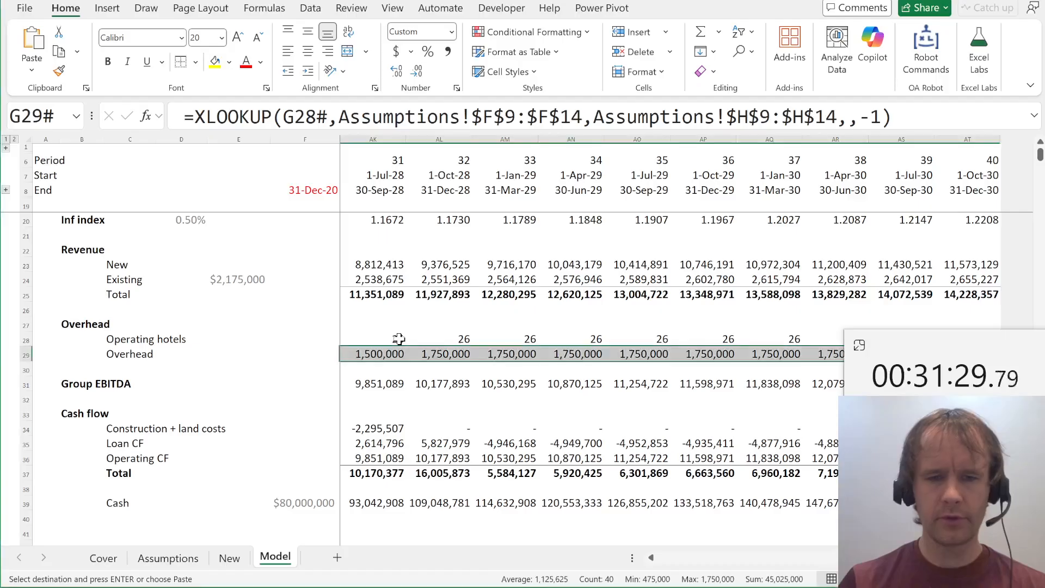
key("Home")
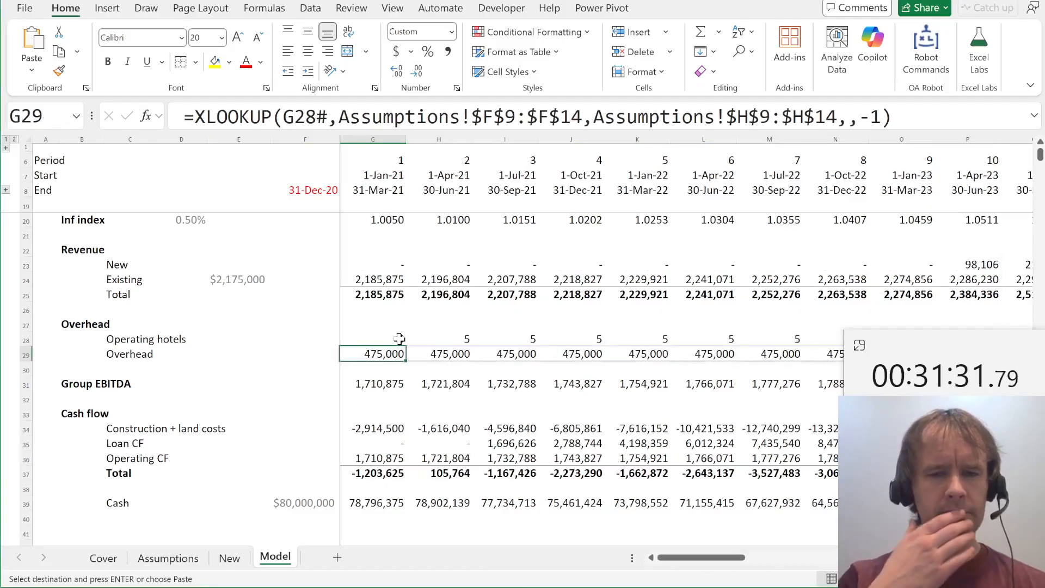
Search the Case Materials PDF for "overh" and check the Overhead section's statement about monthly overhead expenses
key("alt+Tab")
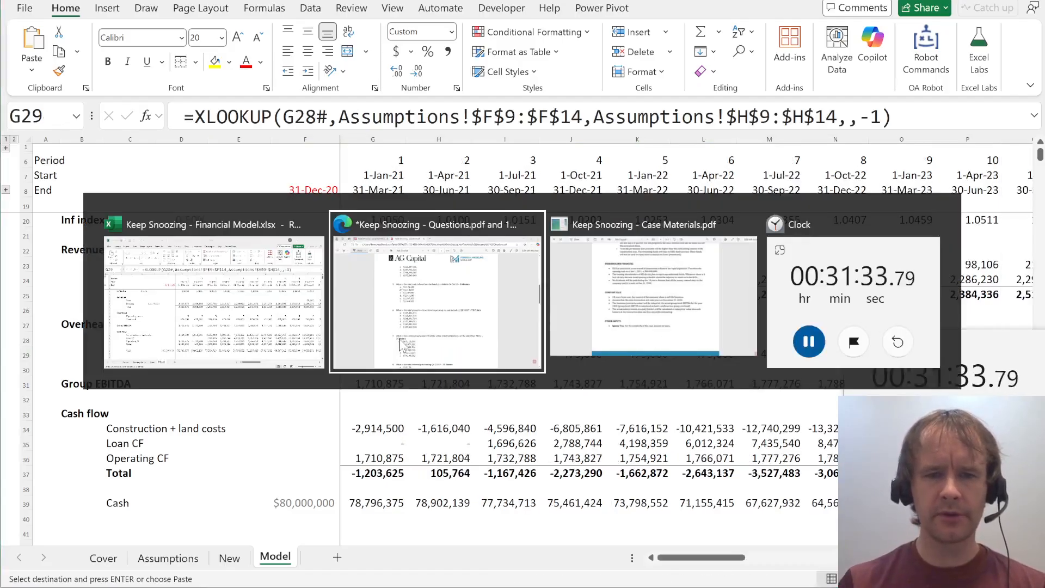
key("alt+Tab")
key("ctrl+f")
key("Return")
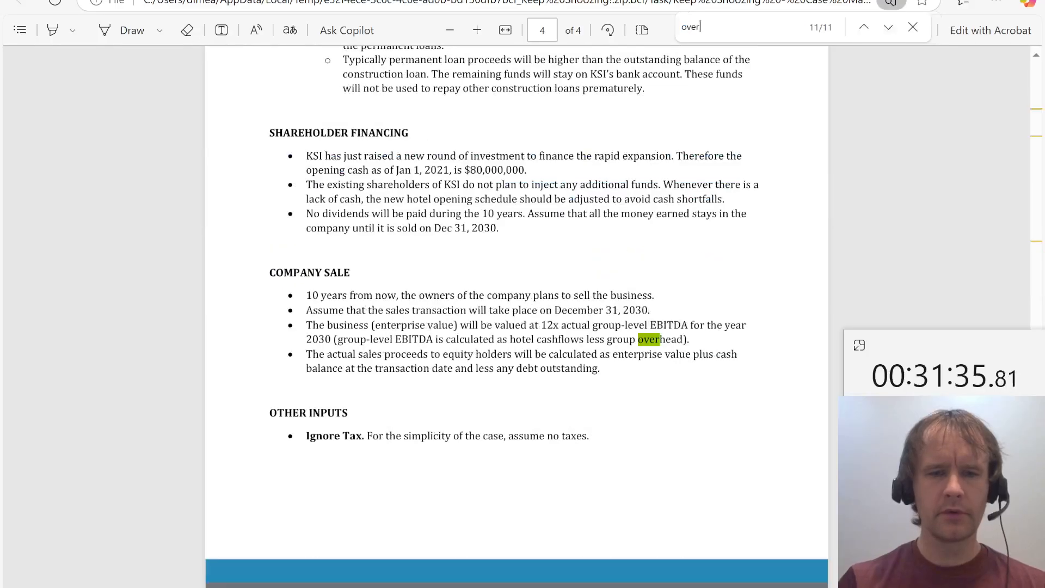
key("Return")
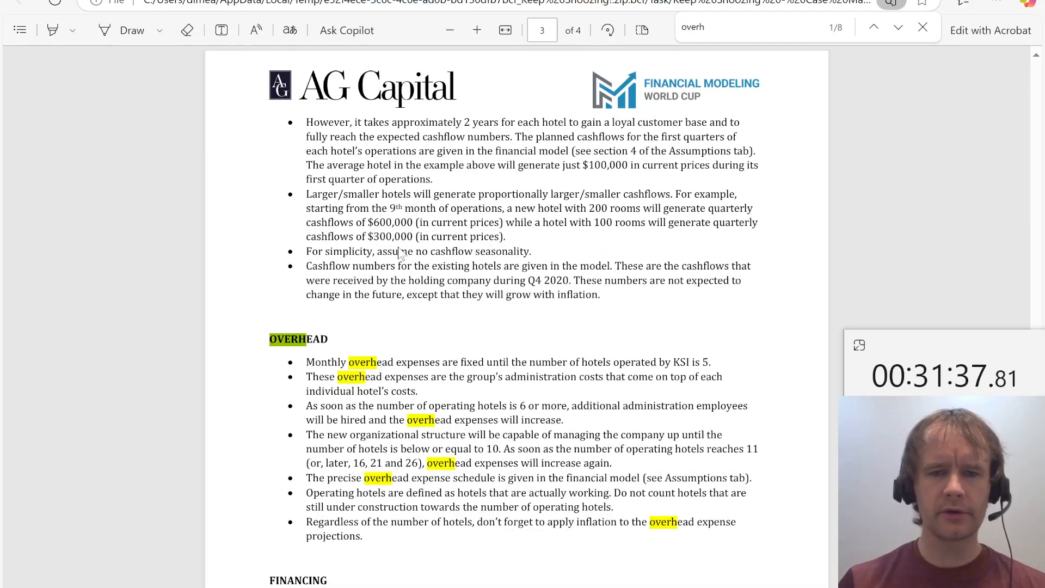
key("Escape")
scroll(516, 315, "down", 2)
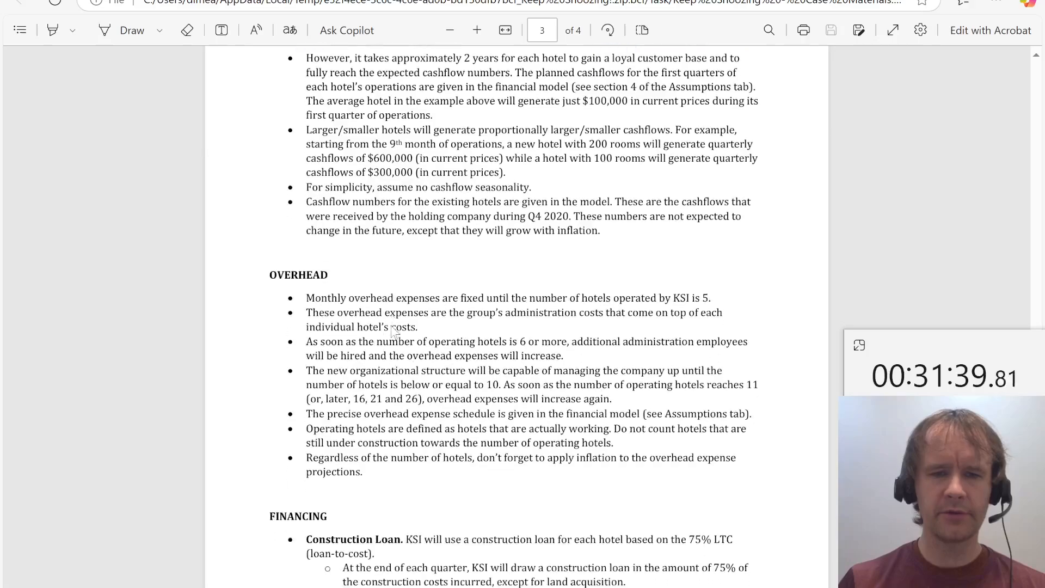
left_click_drag(307, 265, 524, 265)
Multiply the Overhead row's XLOOKUP formula on the Model sheet by 3, and return to the Overhead section in the Case Materials PDF
key("alt+Tab")
key("Left")
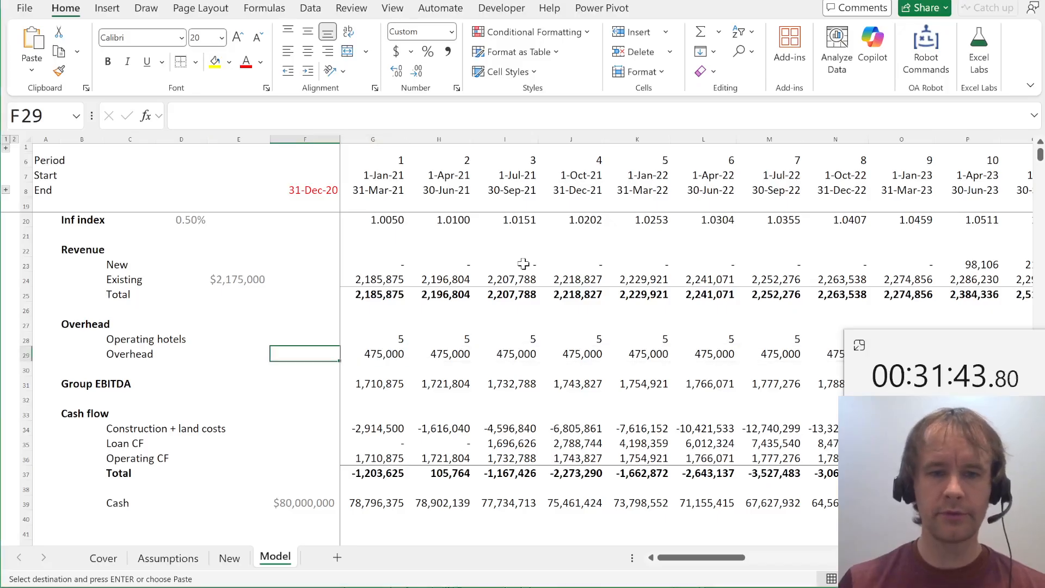
key("Right")
key("F2")
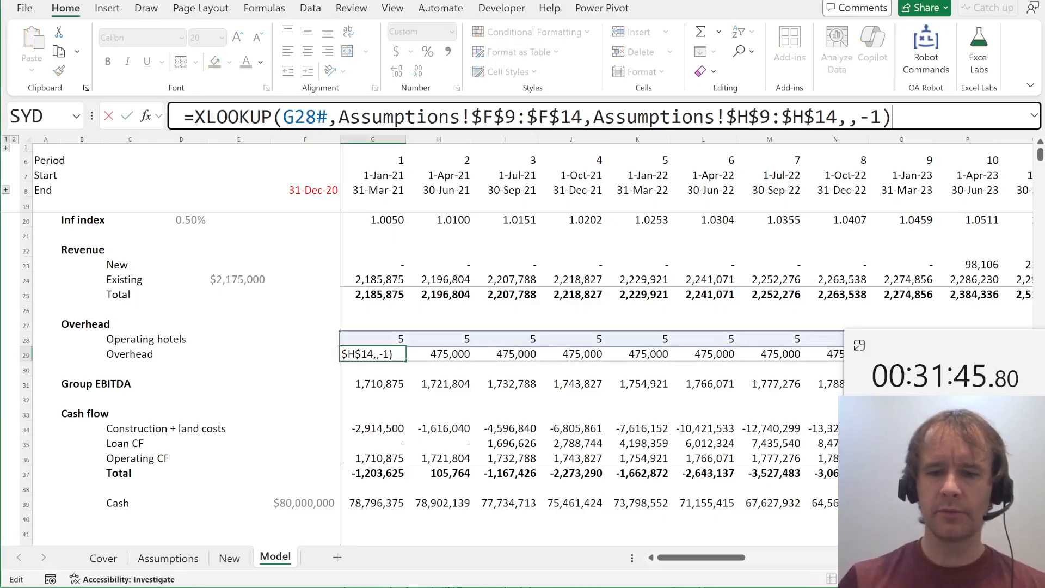
type("*3")
key("Return")
key("Up")
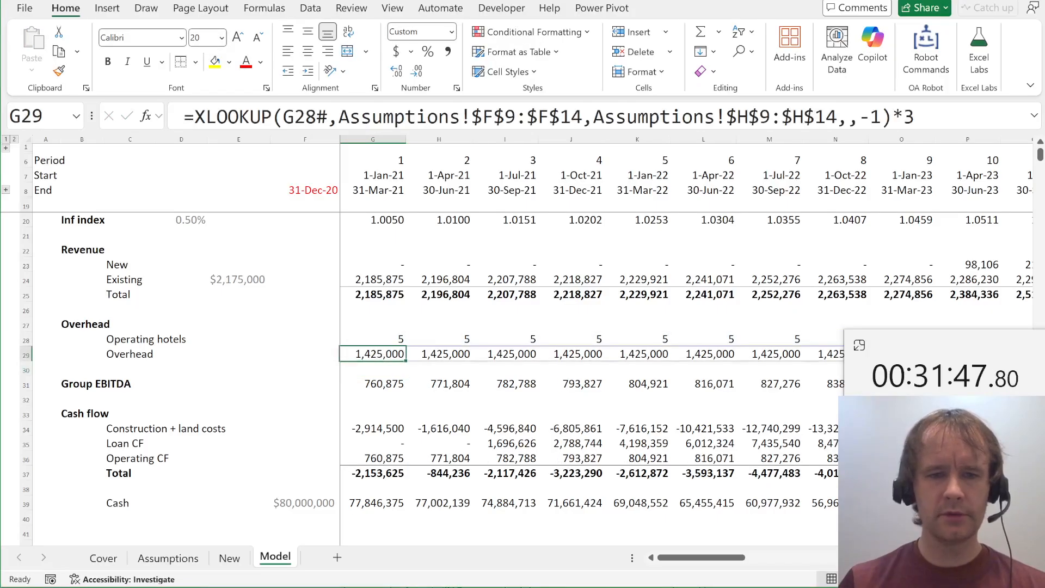
key("alt+Tab")
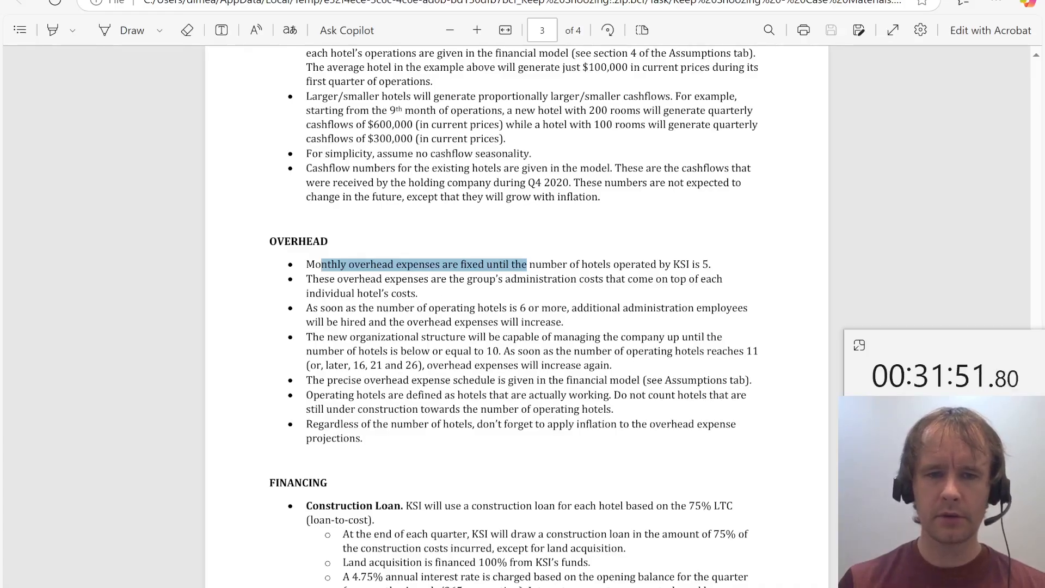
Read the remaining Overhead rules on hotel-count thresholds, operating hotels and inflation in the Case Materials PDF
left_click_drag(384, 279, 383, 294)
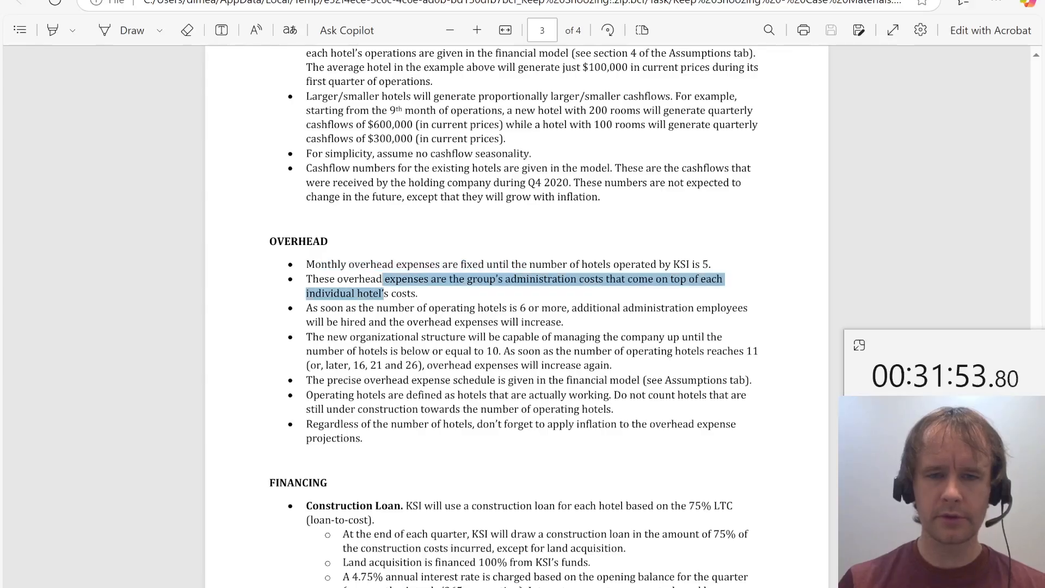
left_click_drag(383, 308, 406, 409)
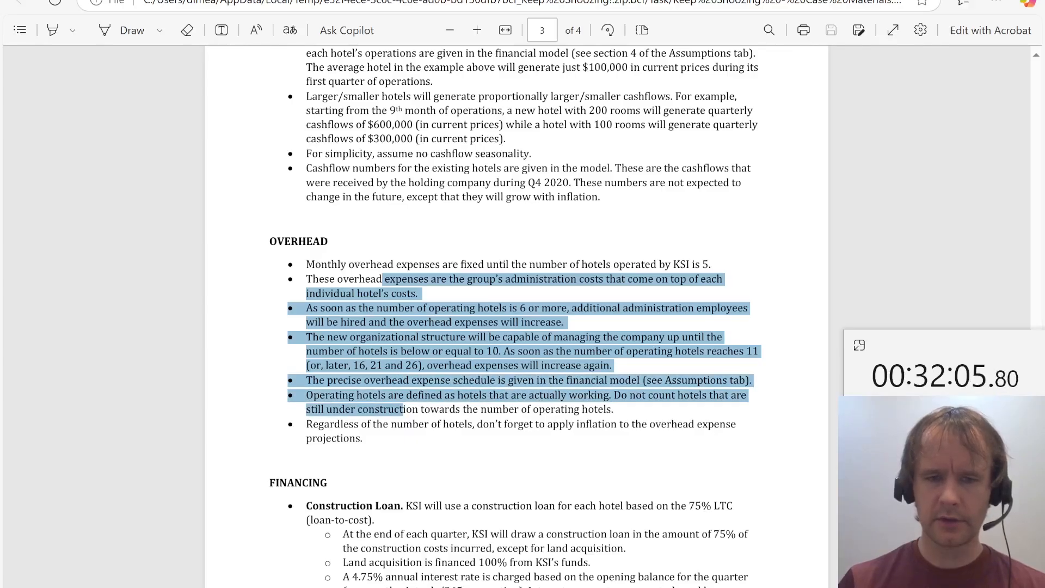
left_click_drag(405, 408, 413, 424)
Multiply the Overhead row's XLOOKUP formula in G29 of the workbook's Model sheet by the inflation index, inf
key("alt+Tab")
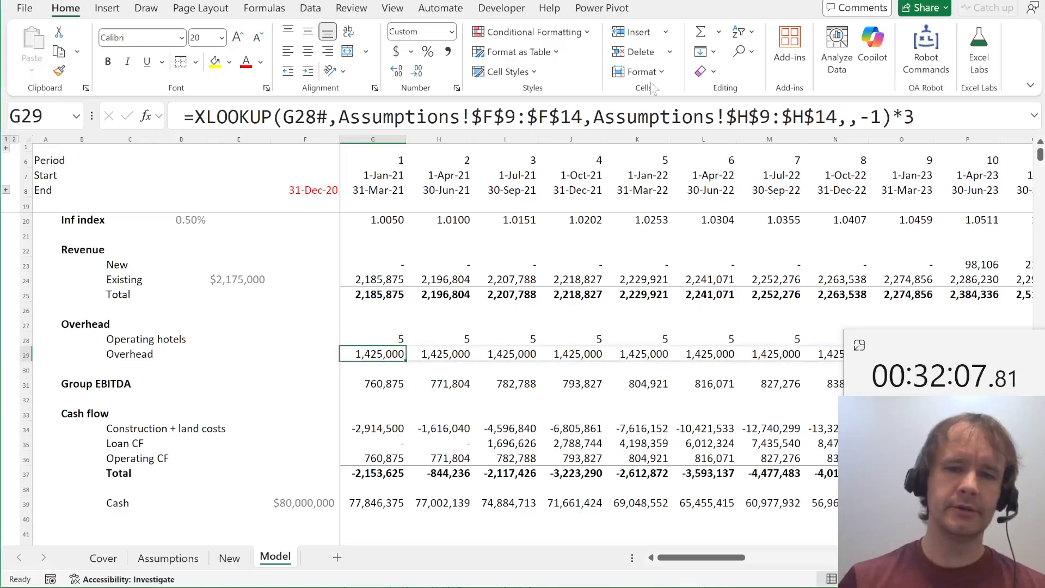
key("F2")
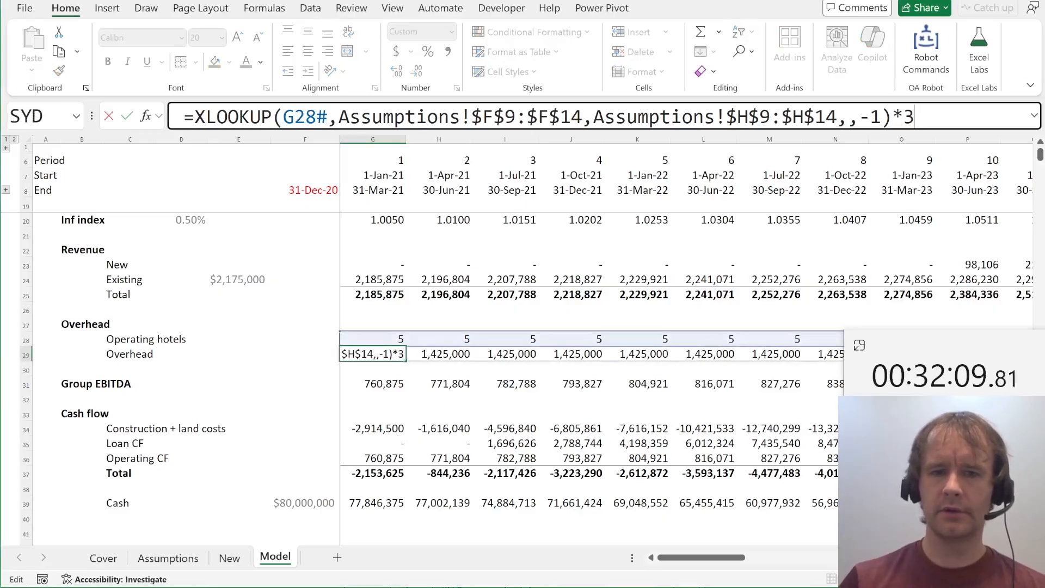
type("*inf")
key("Return")
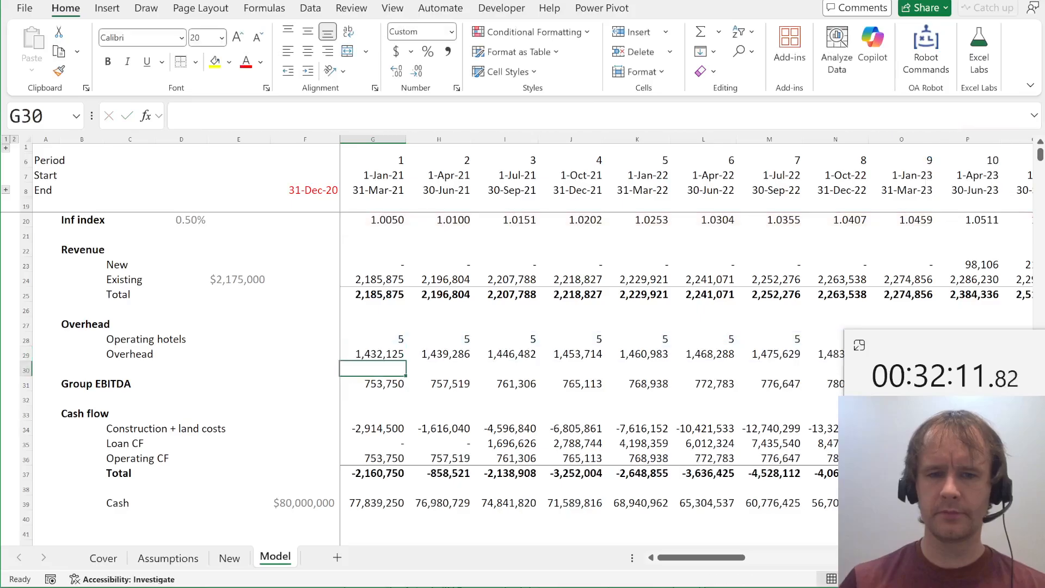
Total the Overhead row over all periods and mark answer d ($153,480,511) for question 6 in the Questions PDF
key("Up")
key("ctrl+shift+Right")
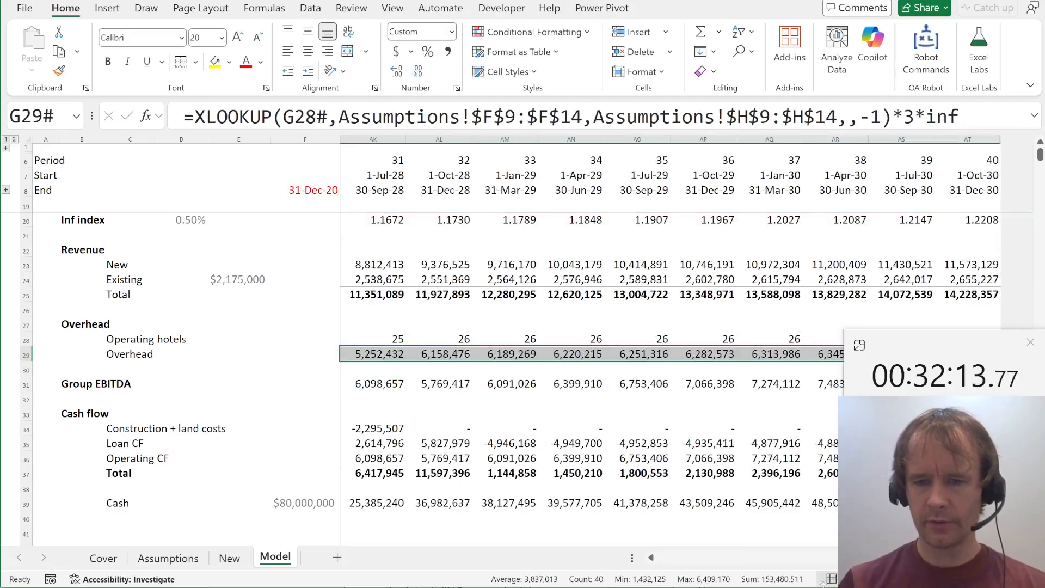
key("alt+Tab")
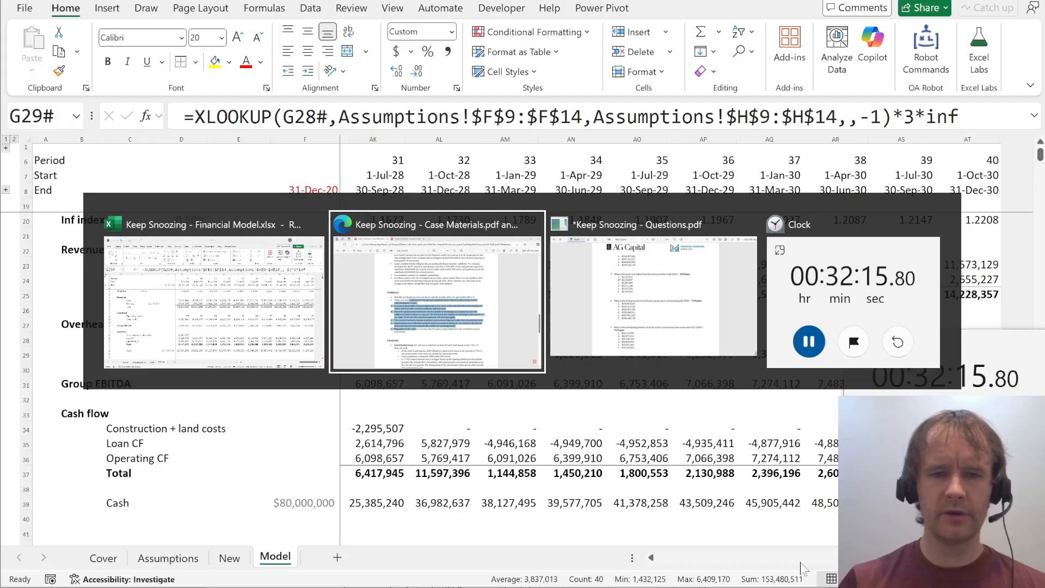
key("ctrl+Tab")
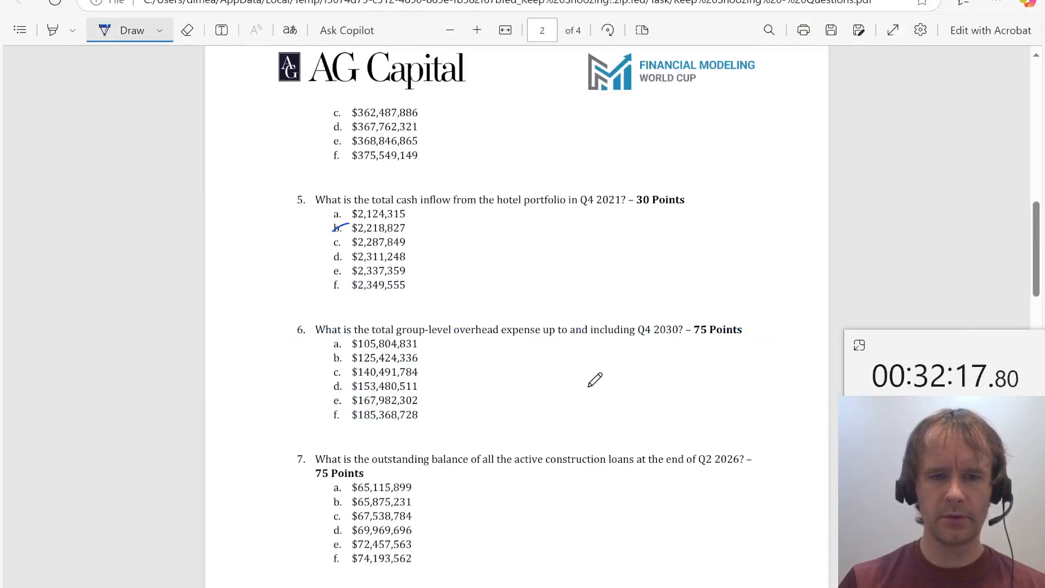
left_click_drag(330, 386, 343, 383)
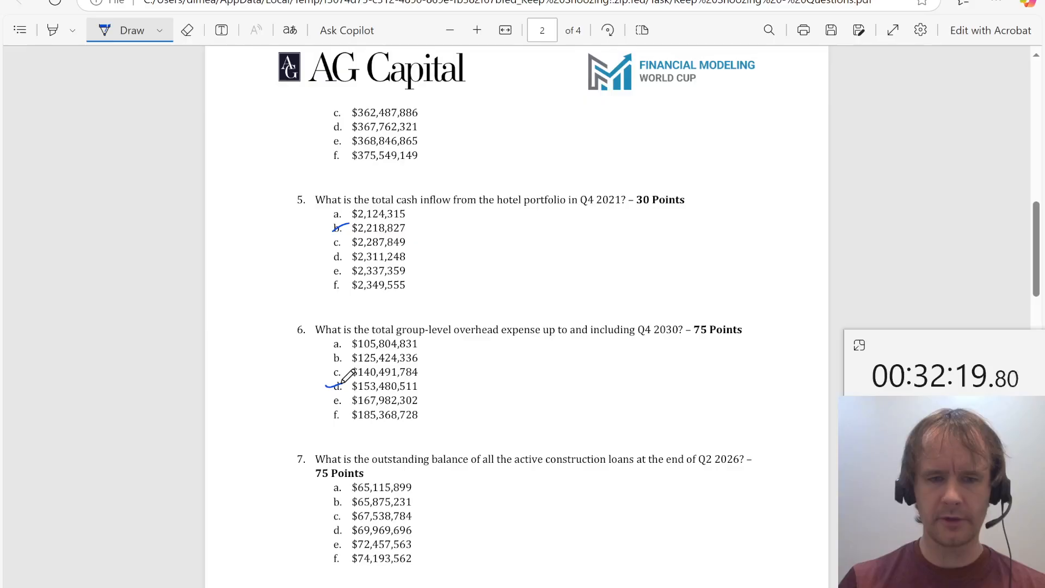
Look up the total construction loan closing balance for Q2 2026 on the New sheet and compare it with question 7's answer options
scroll(242, 472, "down", 3)
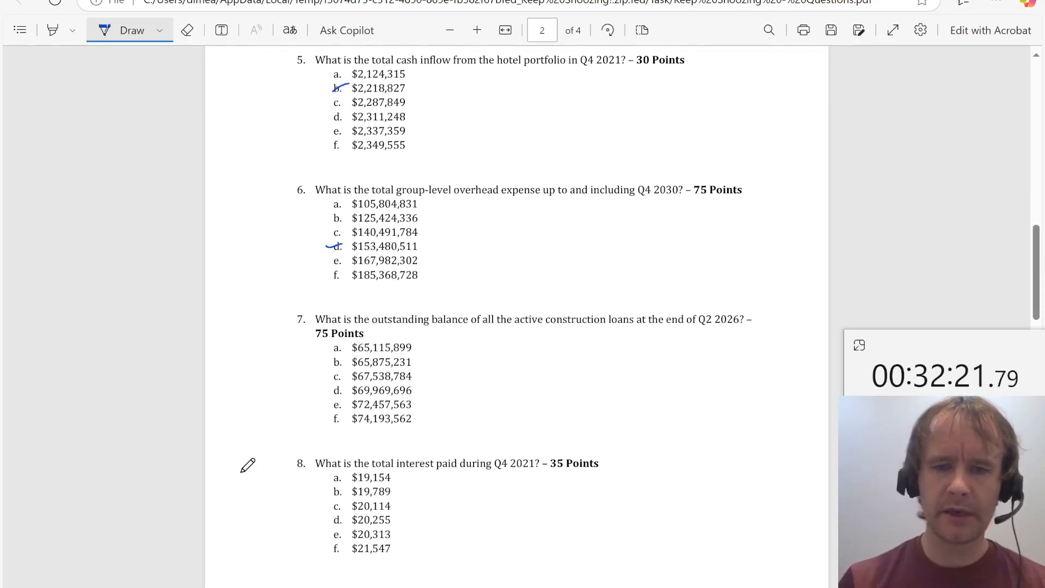
key("alt+Tab")
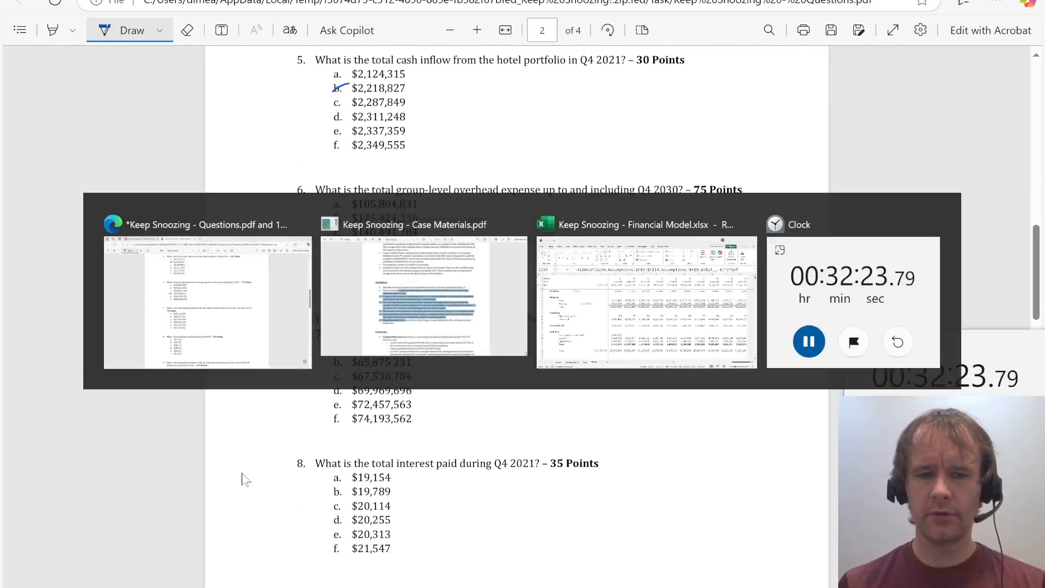
key("alt+Tab")
key("alt+Tab")
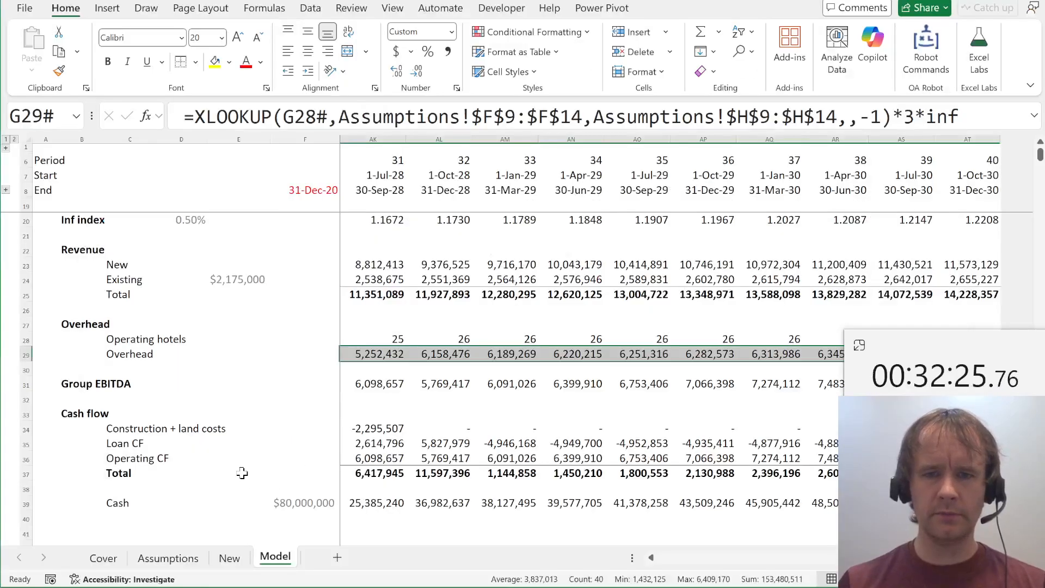
key("ctrl+Page_Up")
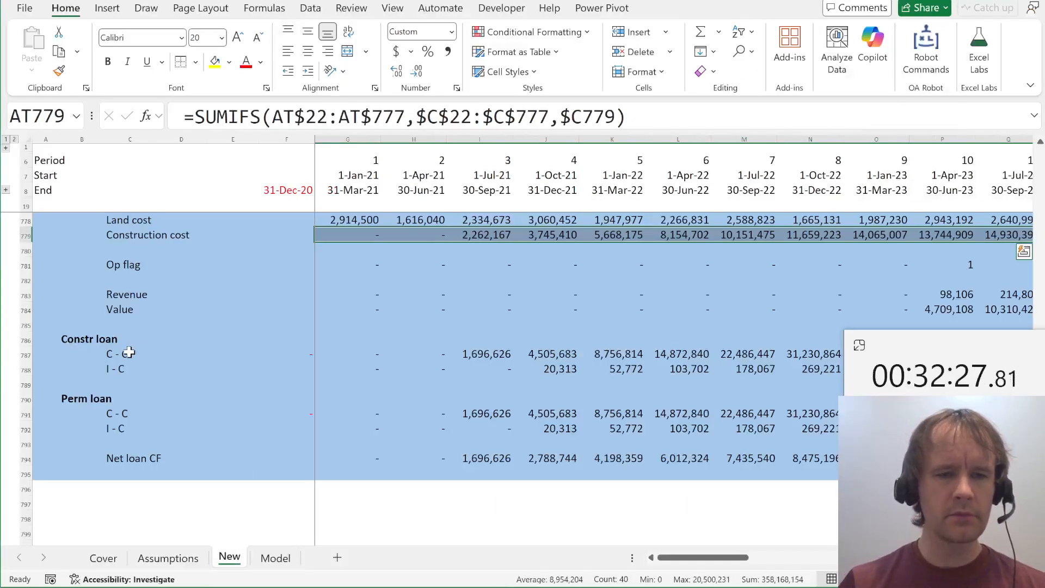
left_click(119, 355)
key("ctrl+Right")
key("Right")
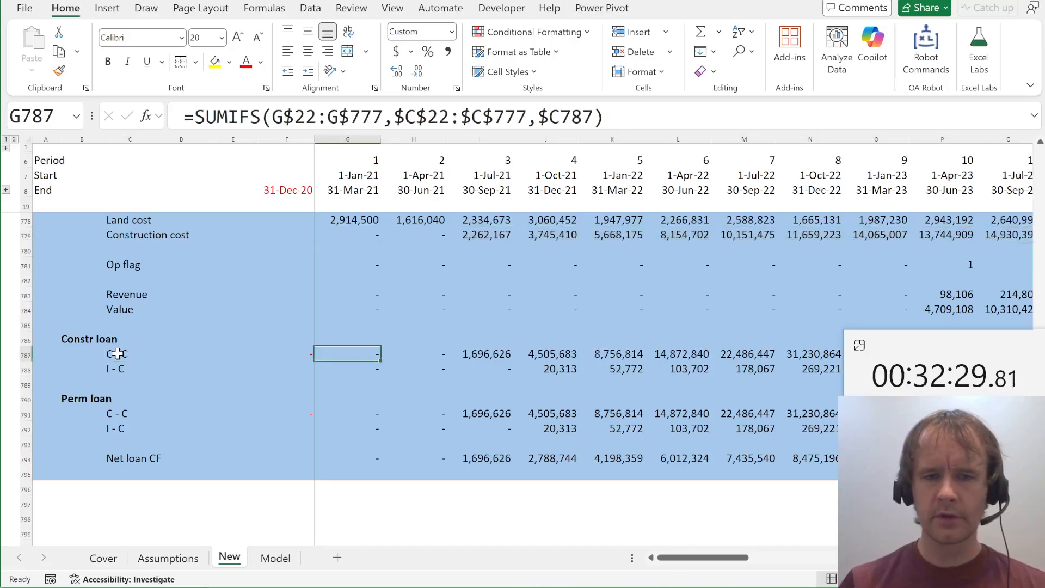
key("alt+Page_Down")
key("alt+Page_Down")
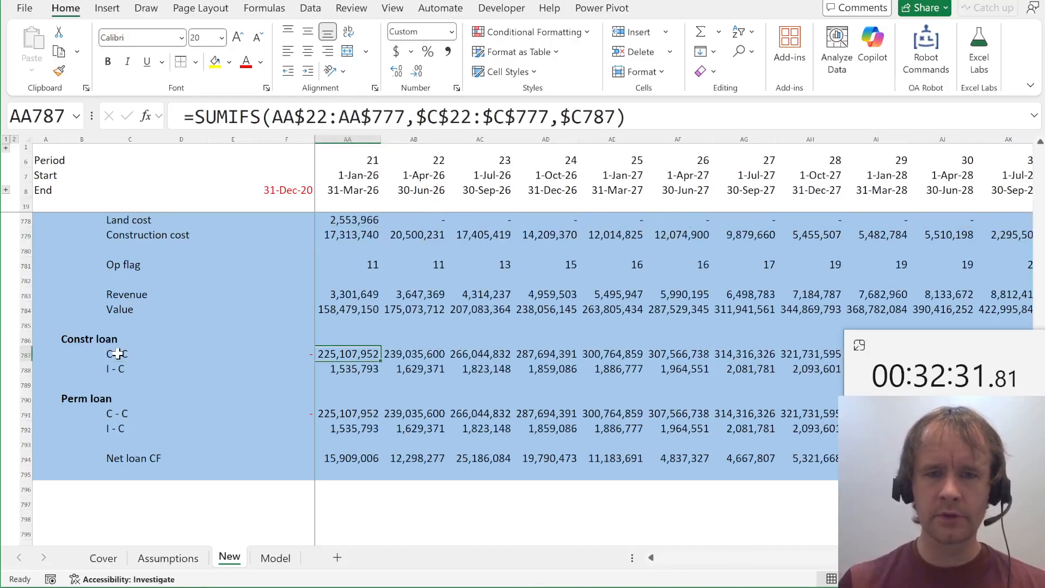
key("Right")
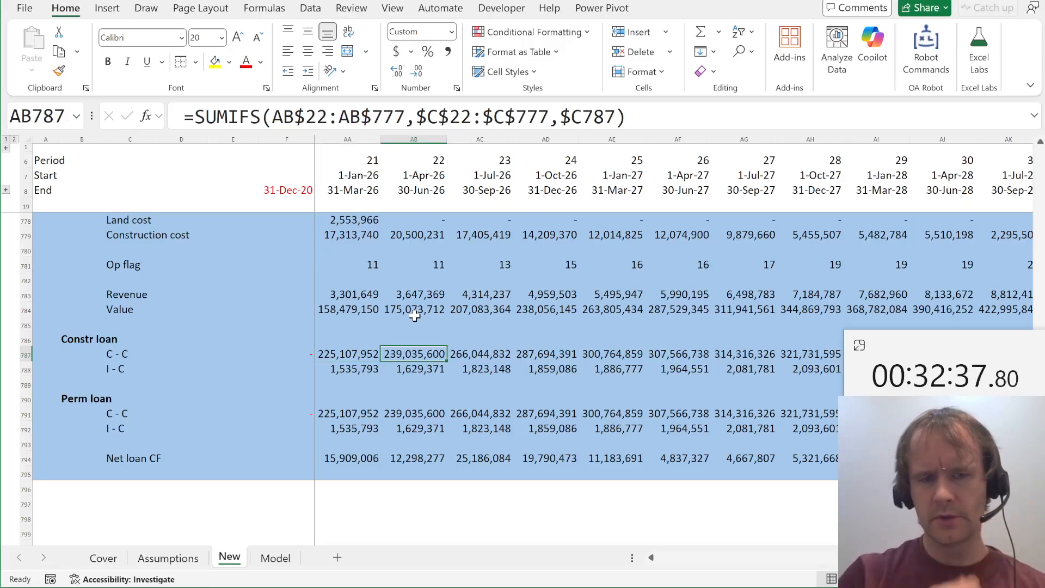
key("alt+Tab")
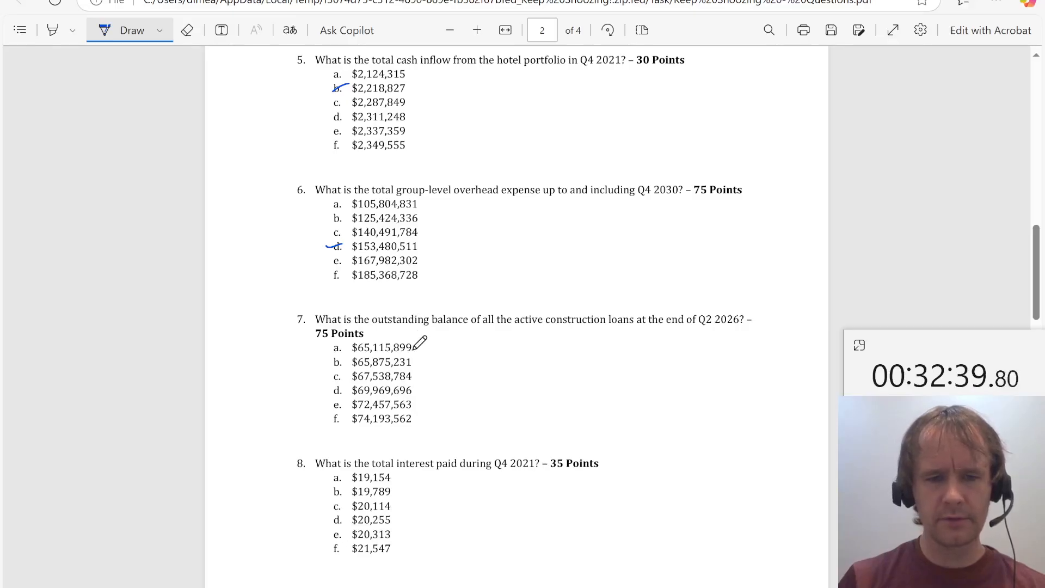
key("alt+Tab")
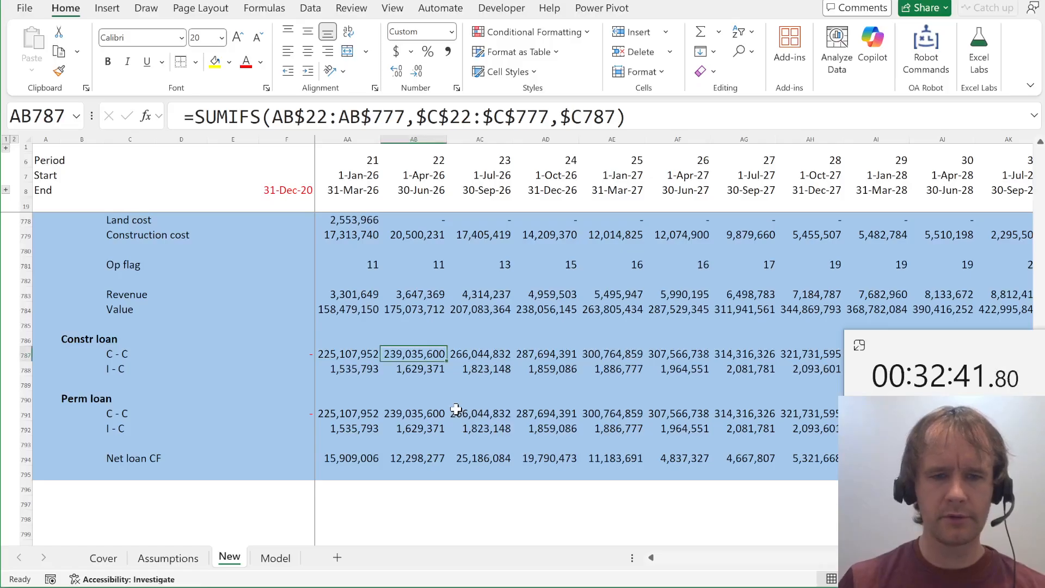
Examine the combined construction loan closing balances on the New sheet period by period, from early 2021 through Q2 2024
key("Left")
key("Left")
key("Left")
key("Left")
key("Left")
key("Left")
key("Left")
key("Left")
key("Left")
key("Left")
key("Left")
key("Left")
key("Left")
key("Left")
key("Left")
key("Left")
key("Left")
key("Left")
key("Left")
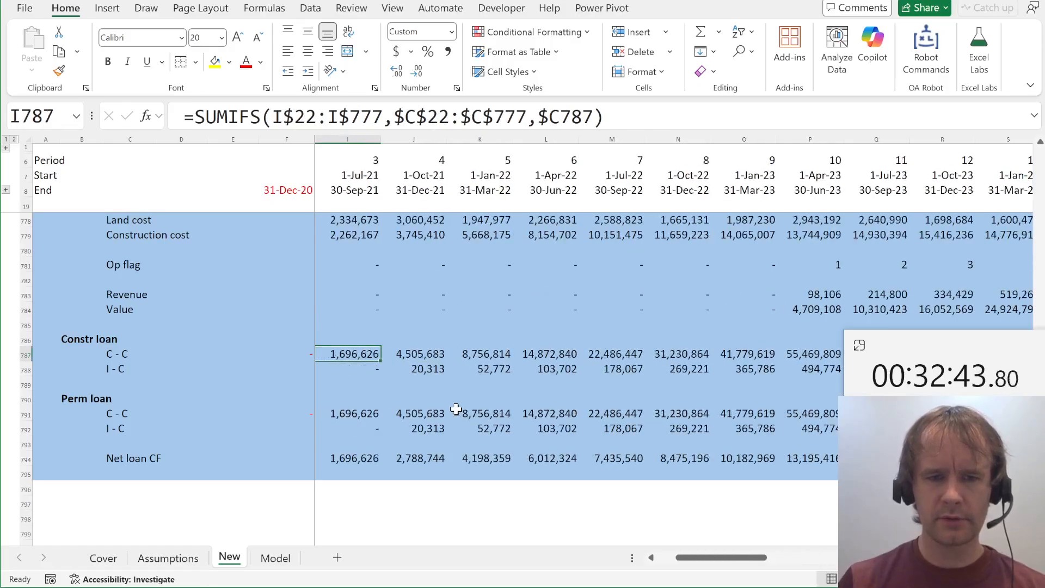
key("Left")
key("Right")
key("Right")
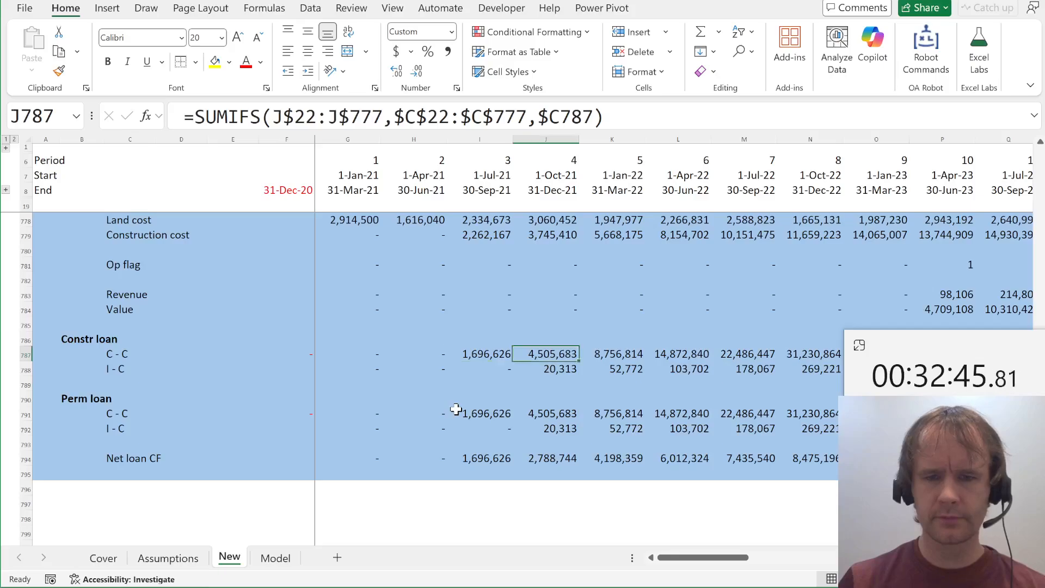
key("Right")
key("Right")
key("Right")
scroll(456, 410, "right", 2)
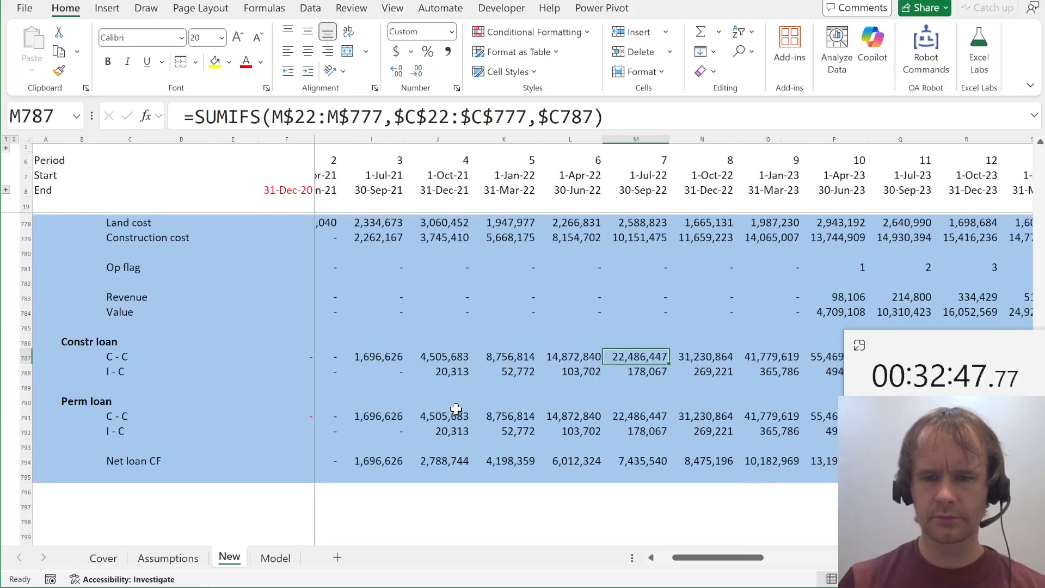
scroll(456, 410, "right", 2)
key("Right")
key("Right")
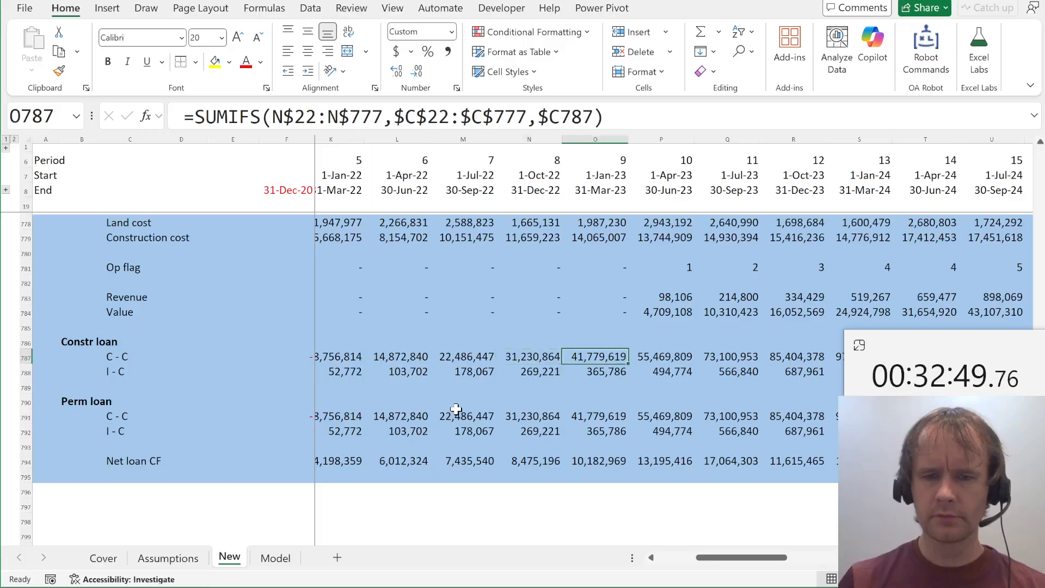
key("Right")
key("Right")
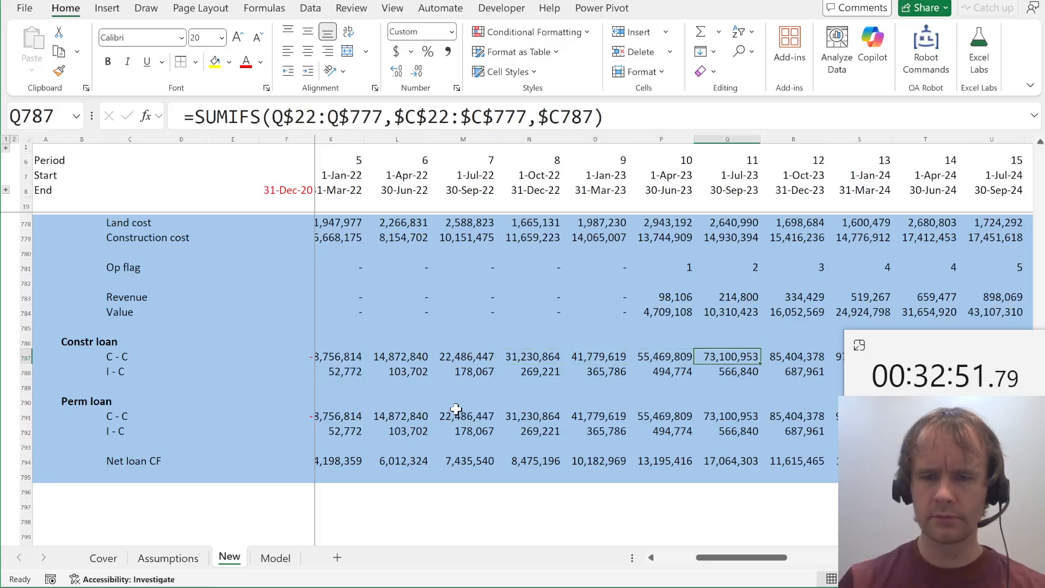
scroll(456, 410, "right", 2)
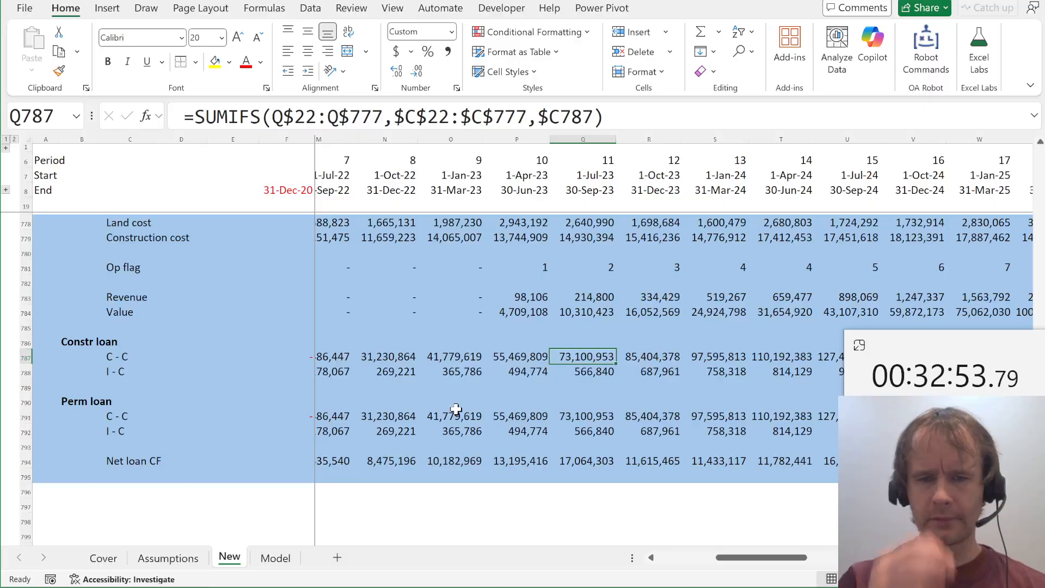
key("Right")
key("Right")
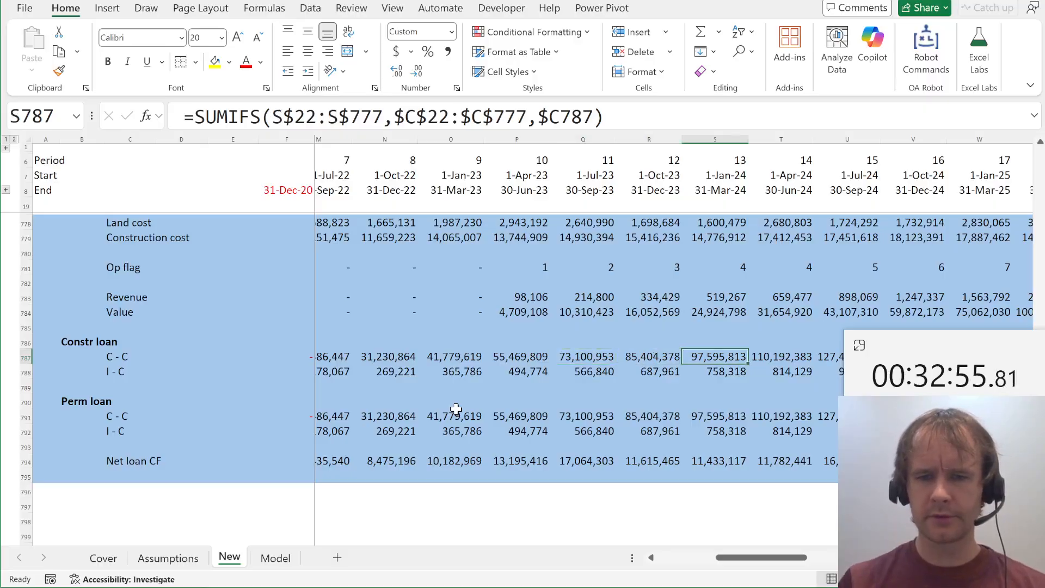
key("Right")
scroll(456, 410, "right", 2)
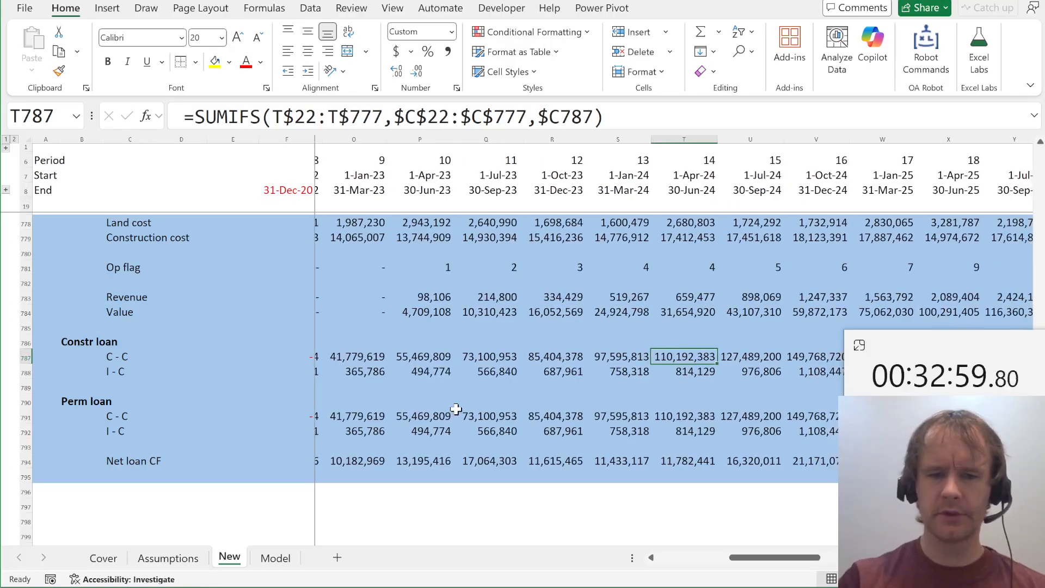
Autofit the column holding Keep Snoozing Family Club's construction cost at the start of the New sheet
key("ctrl+Home")
key("Down")
key("Down")
key("Down")
key("Right")
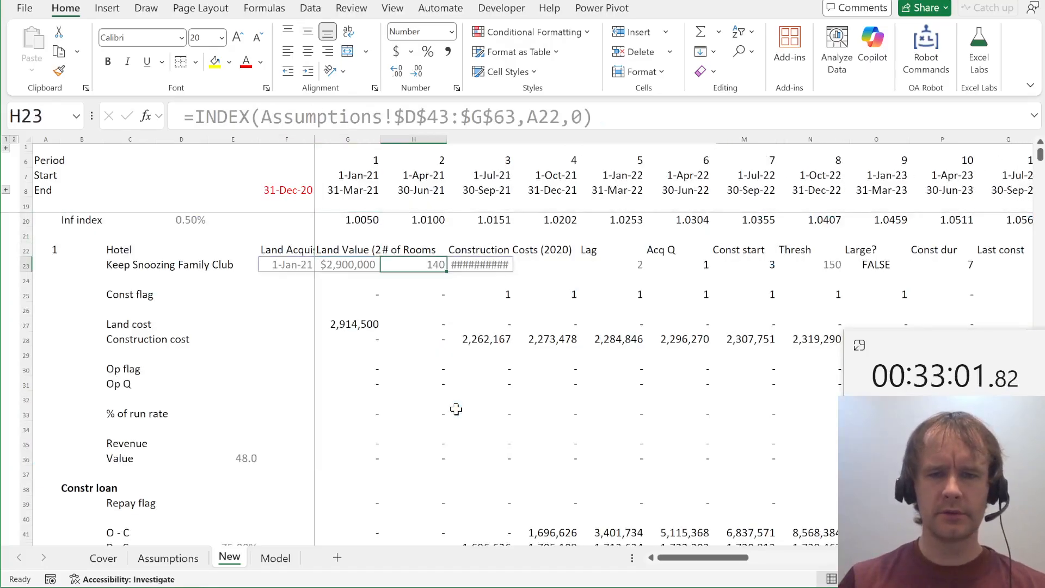
key("Right")
key("alt+h")
key("o")
key("i")
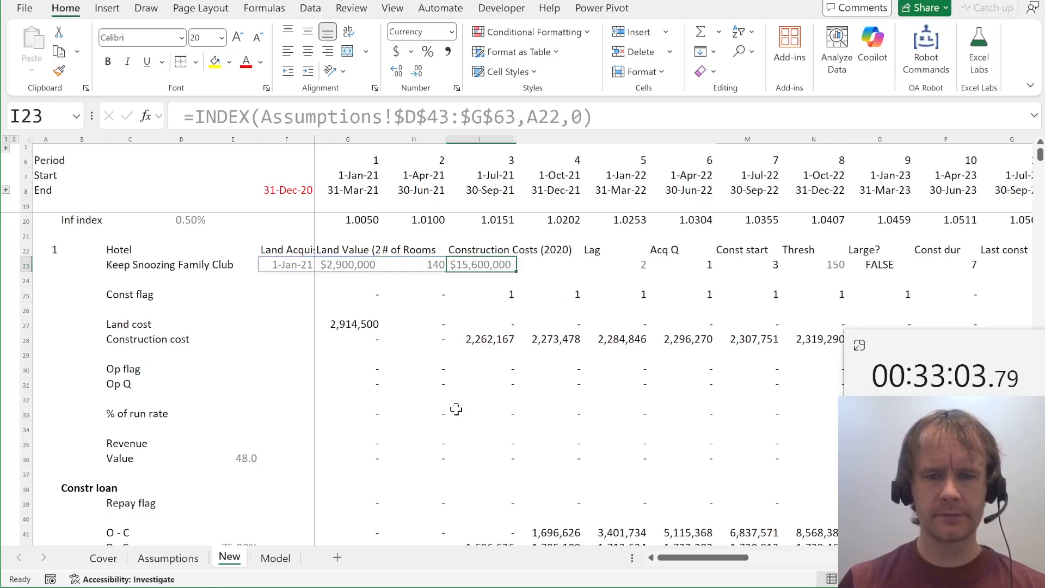
Check the new hotels' 2020 construction costs and their total on the Assumptions sheet, and return to the New sheet
key("ctrl+Page_Up")
key("ctrl+Page_Up")
key("ctrl+Page_Down")
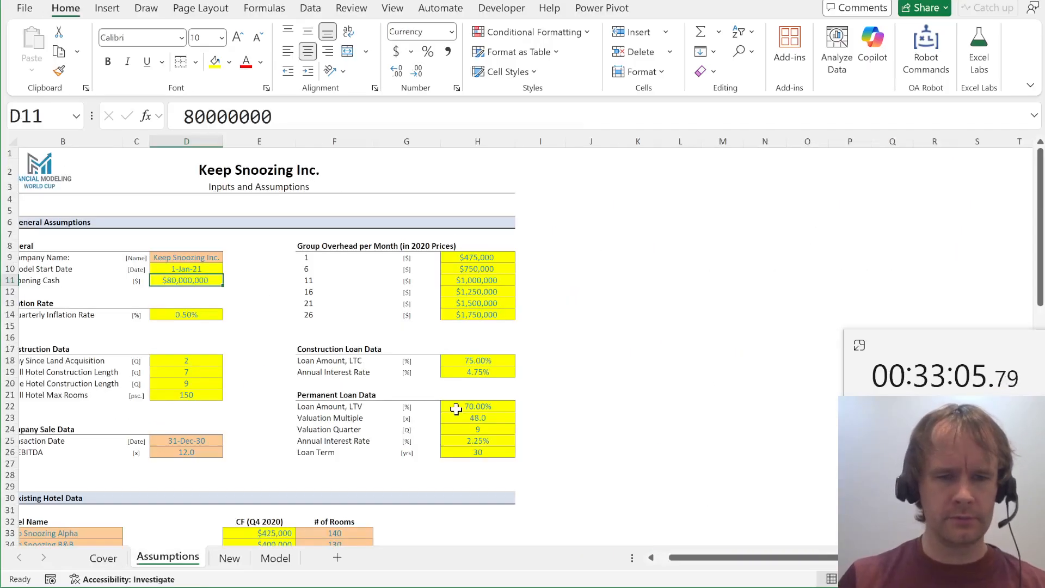
scroll(247, 422, "down", 8)
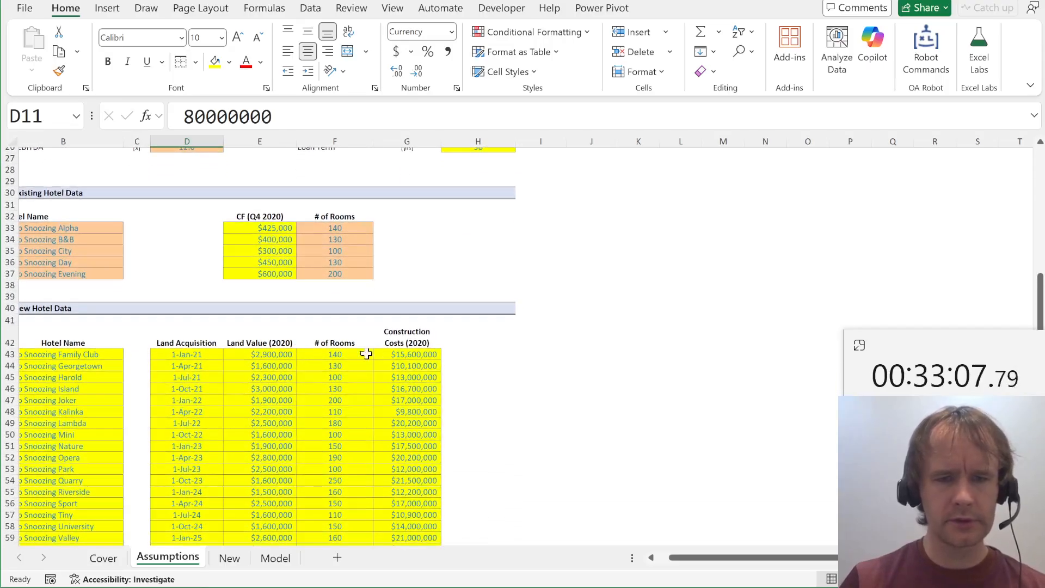
left_click(412, 357)
key("Down")
key("Down")
key("Up")
key("Up")
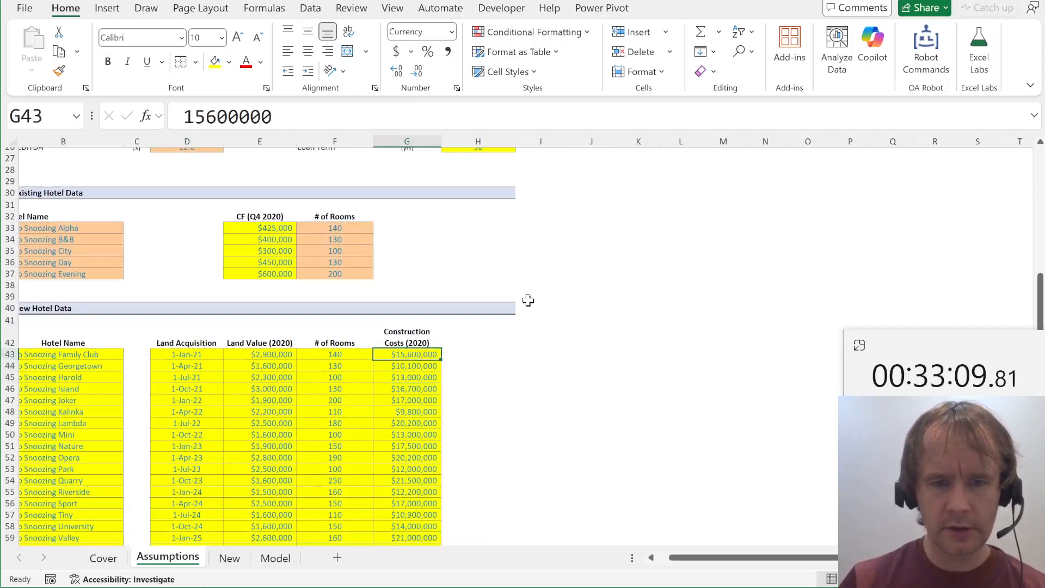
key("ctrl+shift+Down")
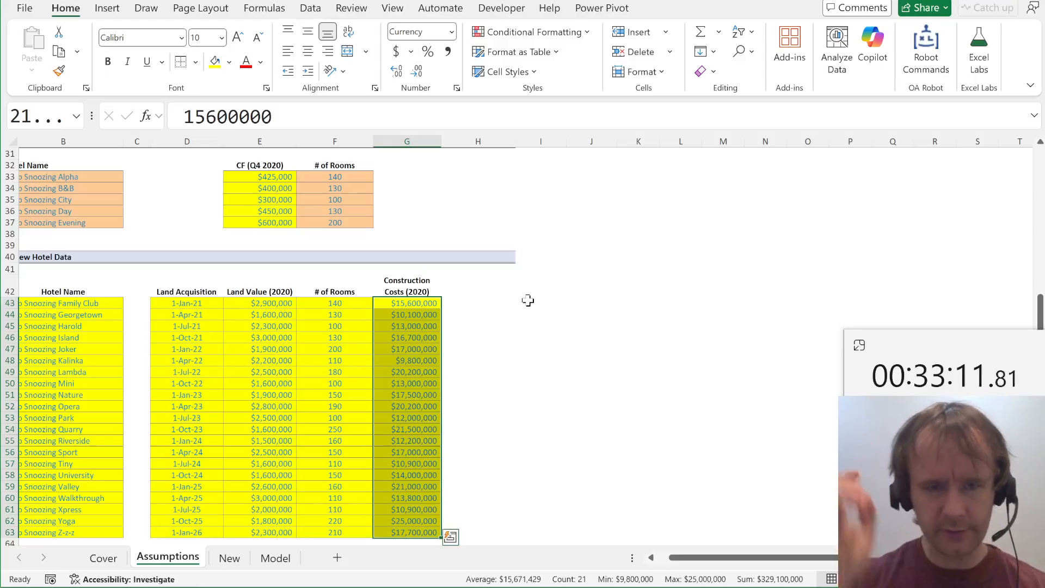
key("Left")
key("Right")
key("F5")
key("Return")
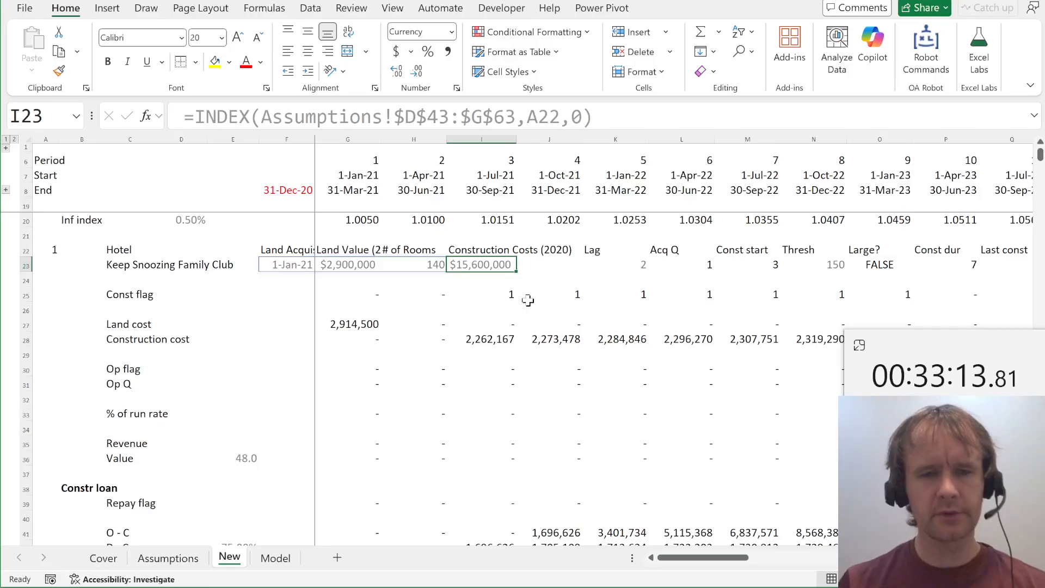
Review Keep Snoozing Family Club's block on the New sheet, from the inflation index down through the construction loan rows
left_click(93, 233)
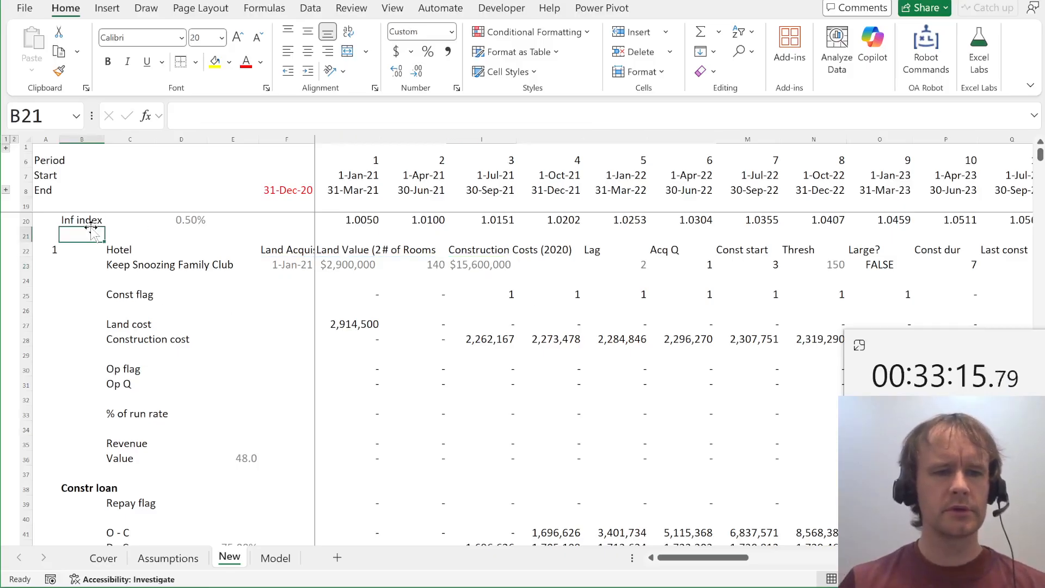
key("Right")
key("Right")
key("Right")
key("Right")
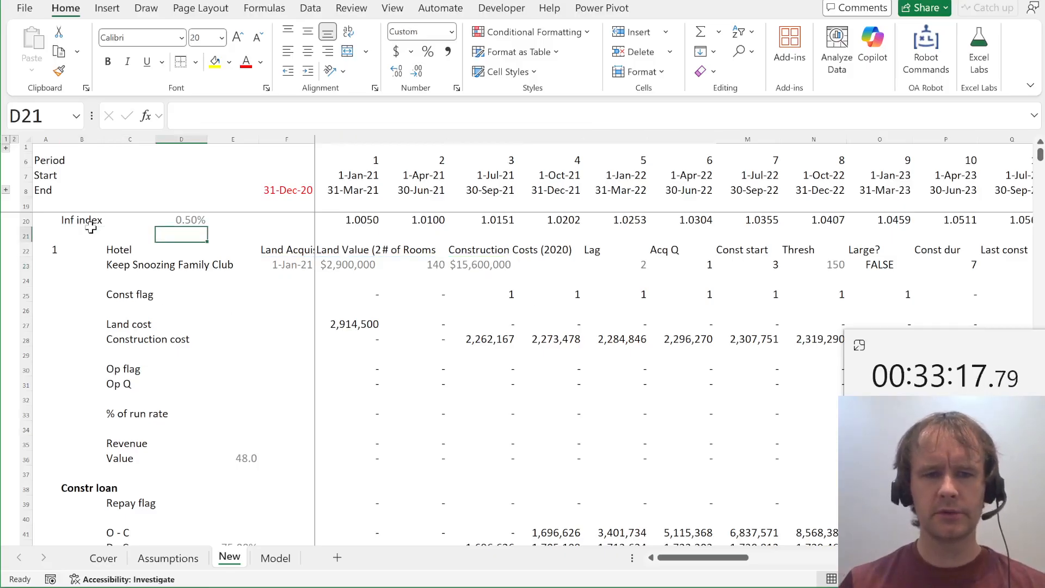
key("Down")
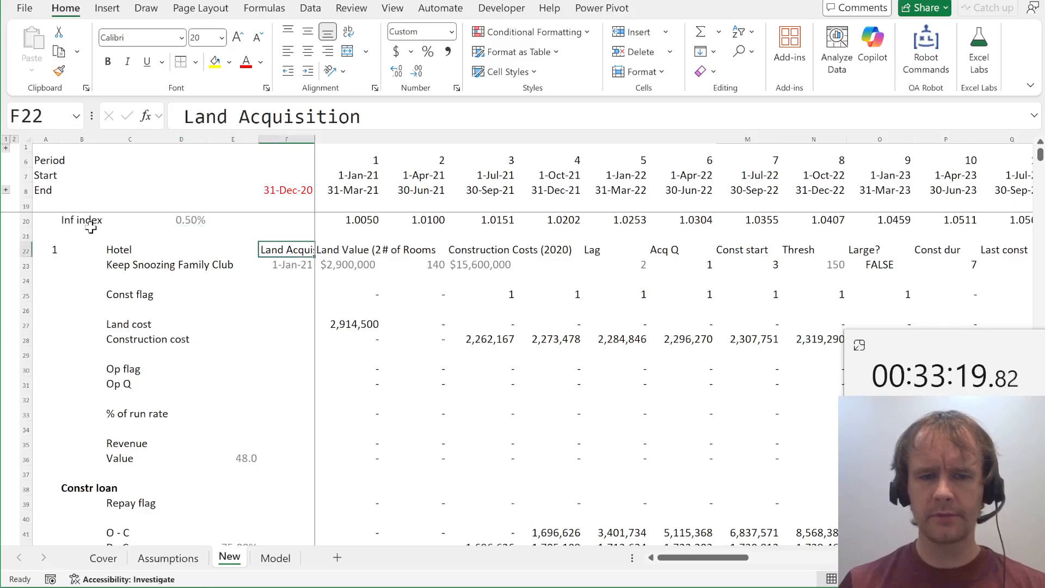
key("Down")
key("Down")
key("Down")
key("Down")
key("Down")
key("Down")
key("Down")
key("Down")
key("Down")
key("Down")
key("Down")
key("Down")
key("Down")
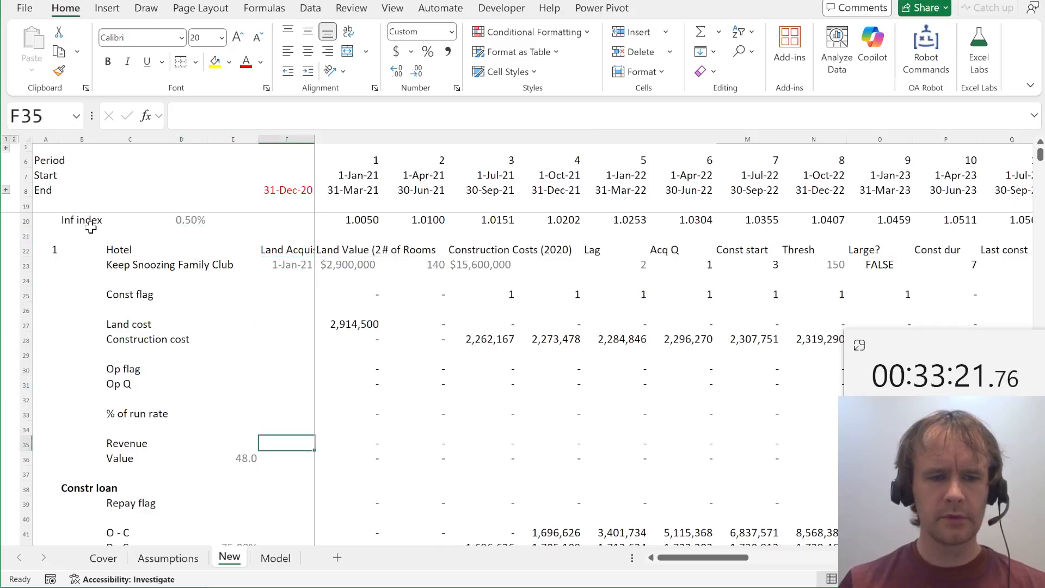
key("Down")
key("Down")
key("Down")
key("Down")
key("Down")
key("Down")
key("Down")
key("Down")
key("Down")
key("Down")
key("Down")
key("Down")
key("Down")
key("Up")
key("Left")
key("Up")
key("Up")
key("Right")
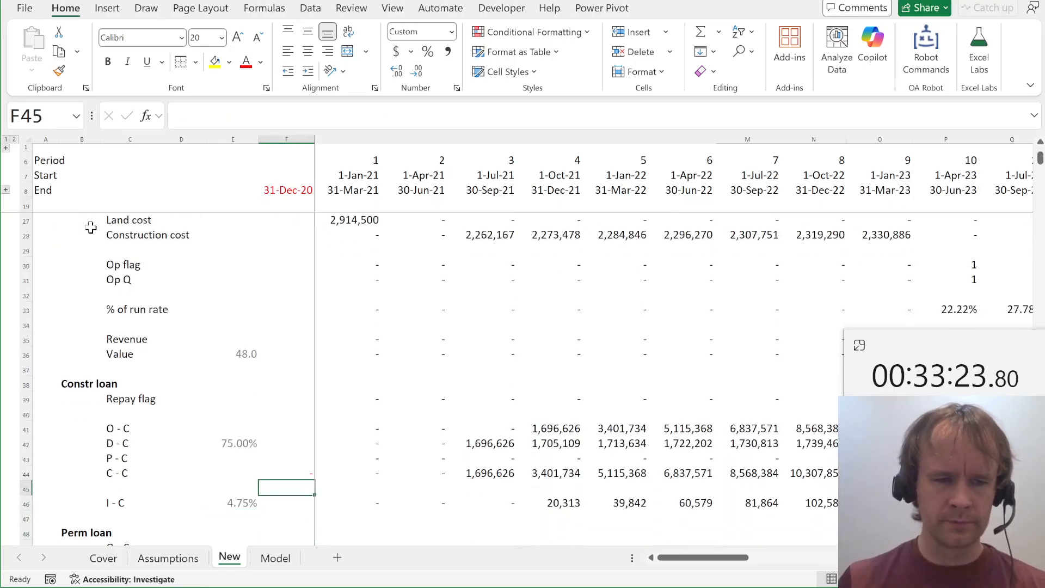
key("Up")
key("Left")
key("Up")
key("Left")
key("Up")
key("Left")
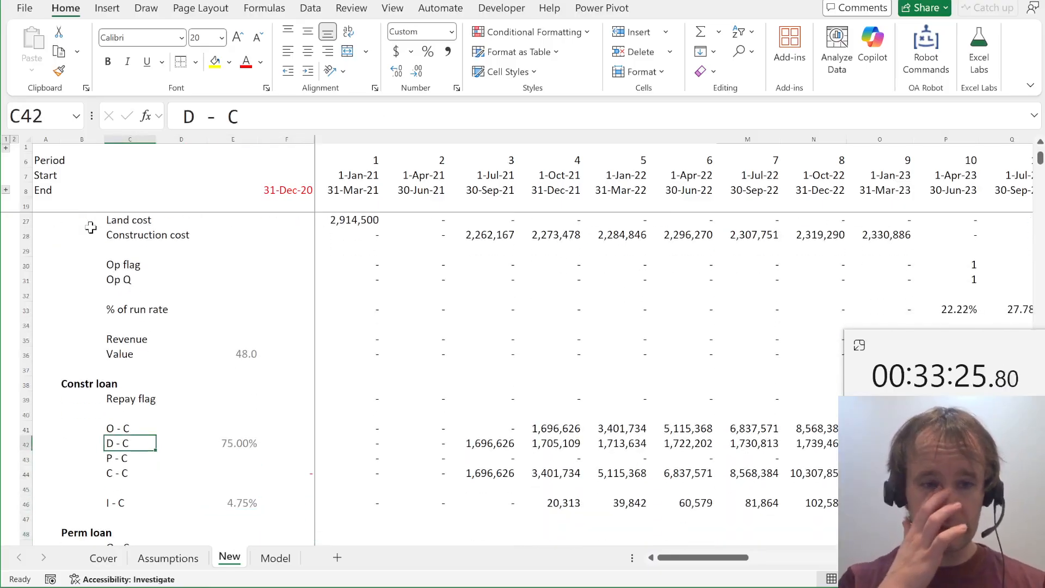
key("Up")
key("Up")
key("Left")
key("Left")
key("ctrl+Up")
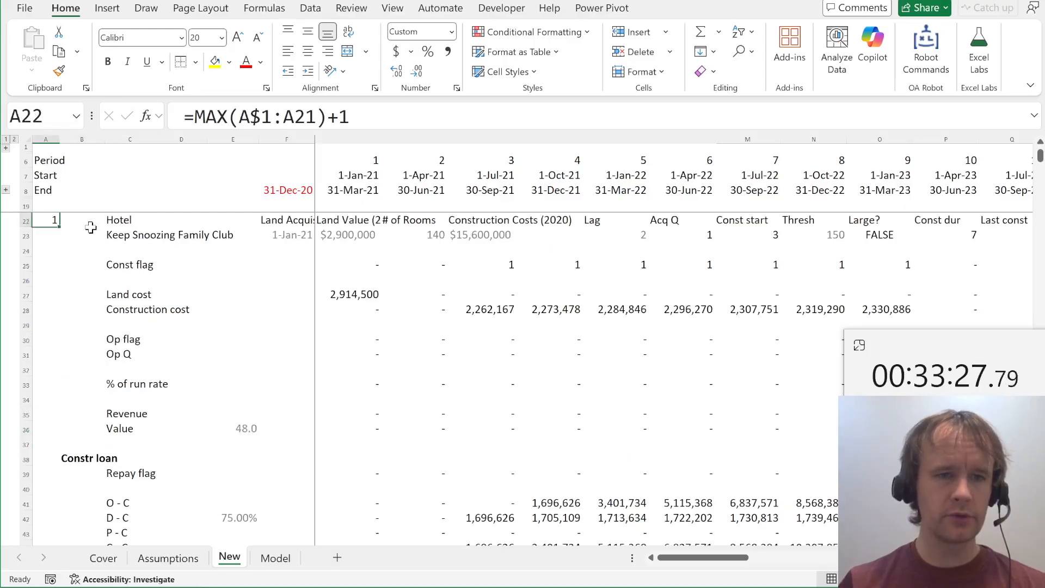
Add a filter from the first hotel's header row to the sheet's end and show only the "D - C" rows
key("Up")
key("Up")
key("Down")
key("Down")
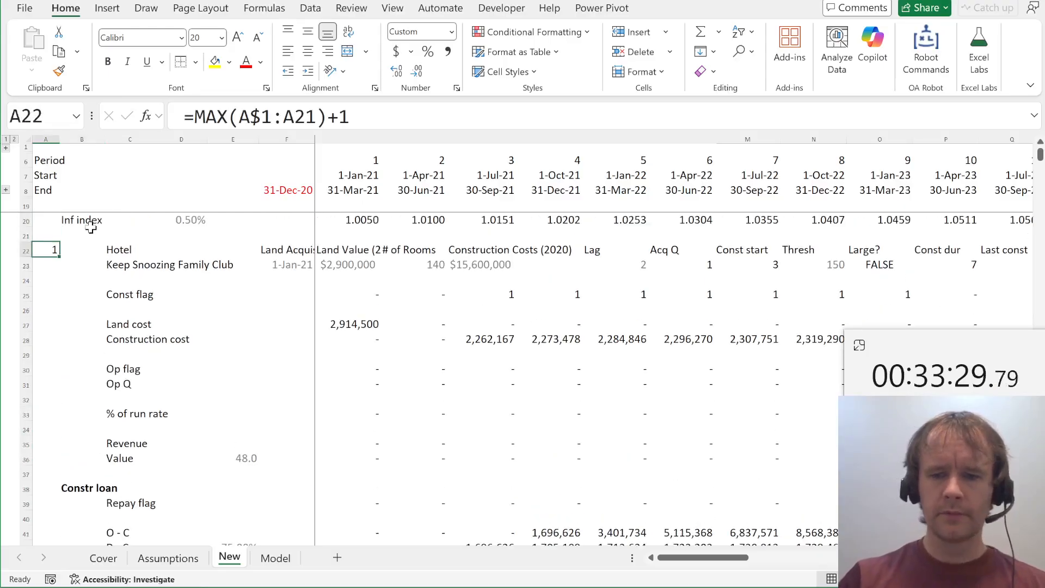
key("ctrl+shift+End")
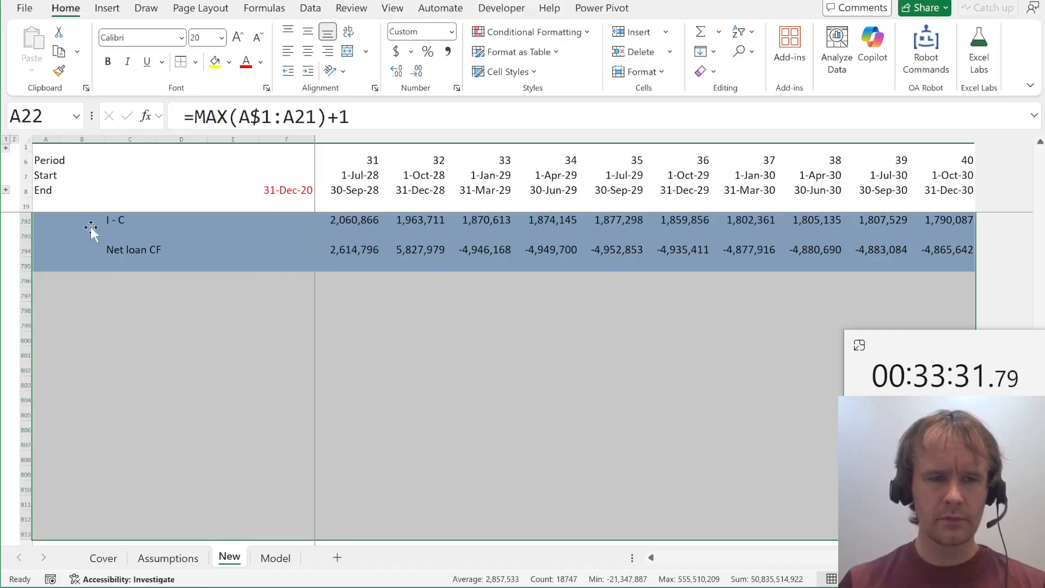
key("Right")
key("Right")
key("alt+Down")
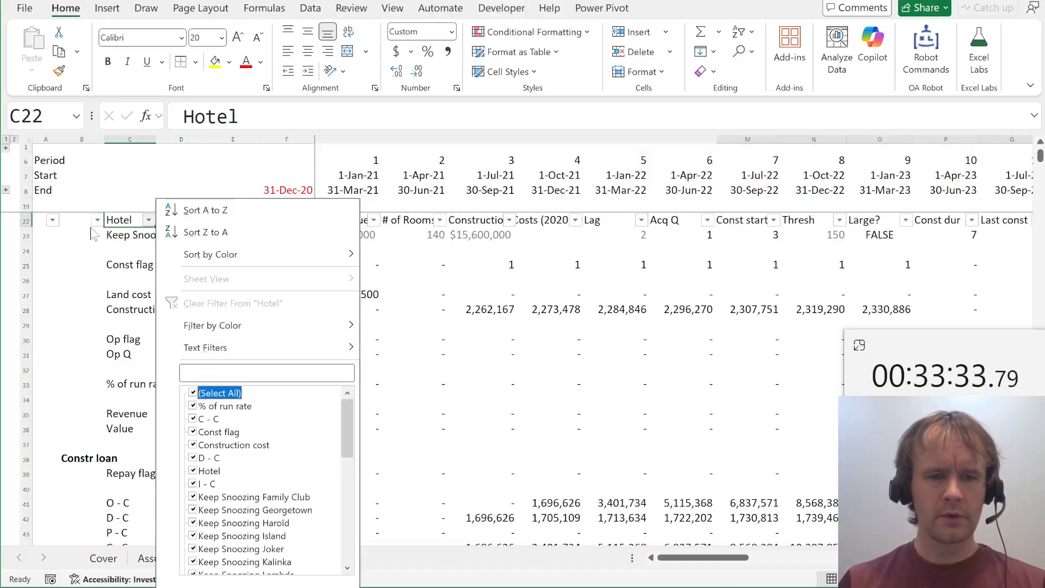
key("BackSpace")
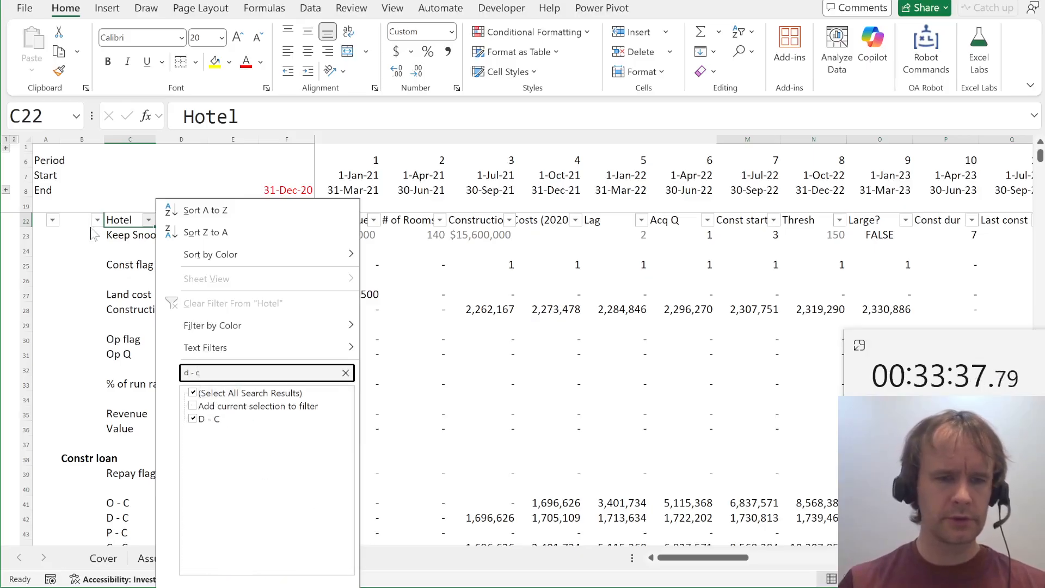
key("Return")
Examine the filtered D - C drawdowns of the new hotels across the quarters, comparing the 75% and 70% rows
key("Down")
key("Right")
key("Right")
key("Right")
key("Right")
key("Right")
key("Right")
key("Right")
key("Right")
key("Right")
key("Right")
key("Right")
key("Right")
key("Right")
key("Right")
key("Right")
key("Right")
key("Right")
key("Right")
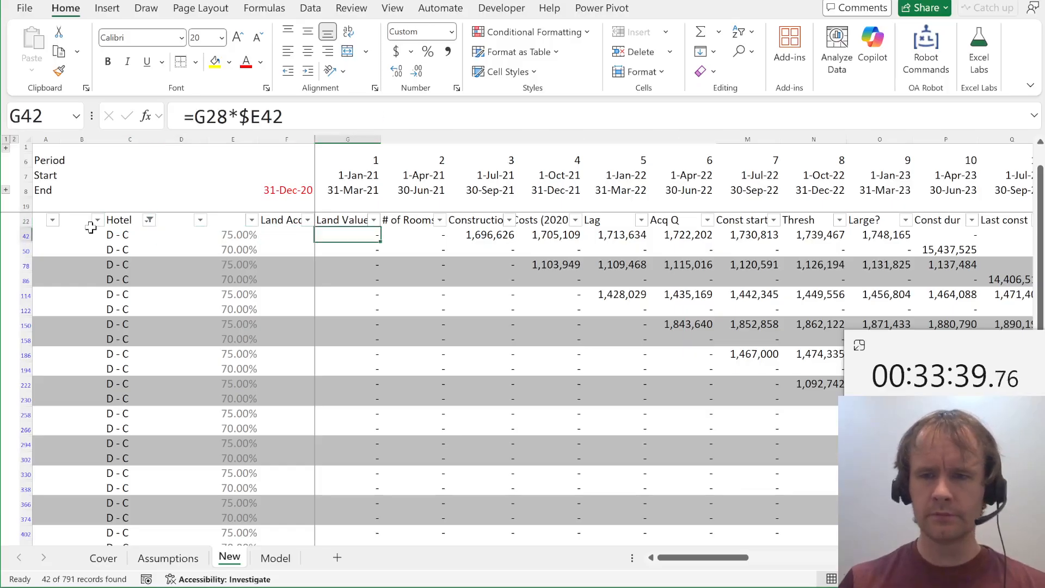
key("Left")
key("Left")
key("Left")
key("Left")
key("Left")
key("Left")
key("Left")
key("Left")
key("Left")
key("Left")
key("Left")
key("Left")
key("Left")
key("Left")
key("Left")
key("Left")
key("Left")
key("Left")
key("Left")
key("Left")
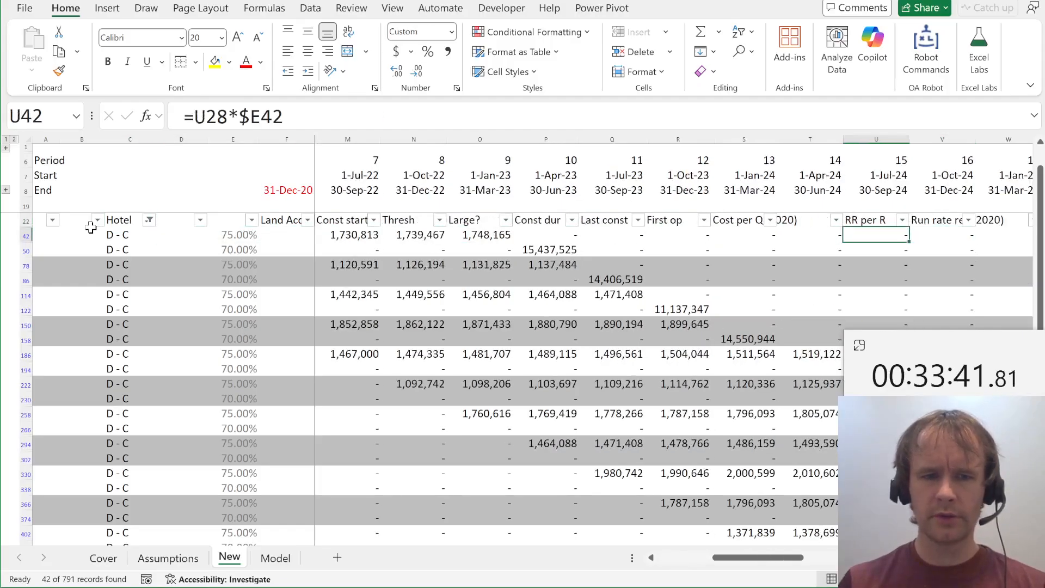
Clear the D - C filter from the Hotel column so that all rows are shown
key("Up")
key("Right")
key("Right")
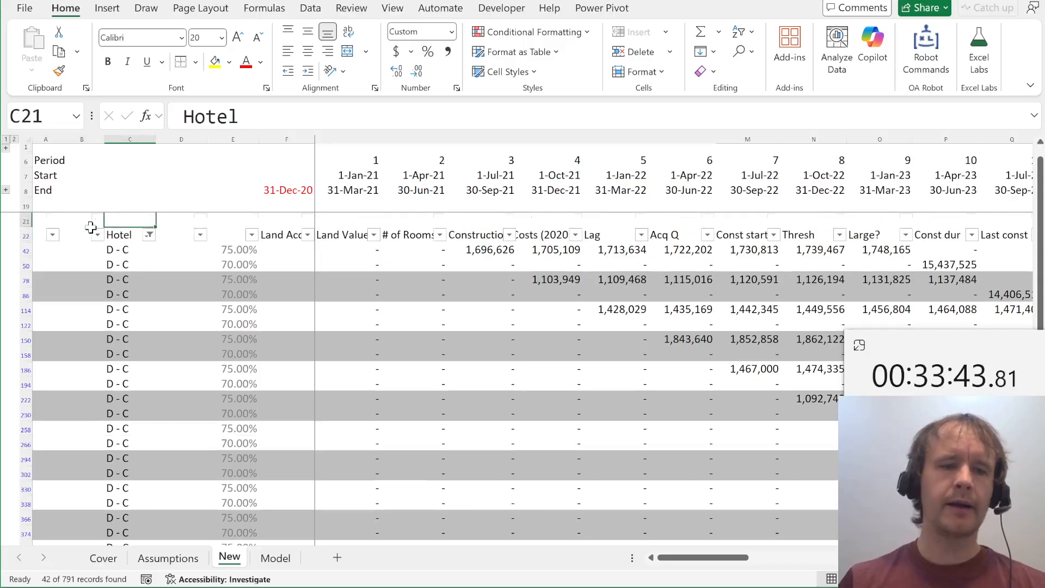
key("Right")
key("Left")
key("alt")
key("h")
key("s")
key("c")
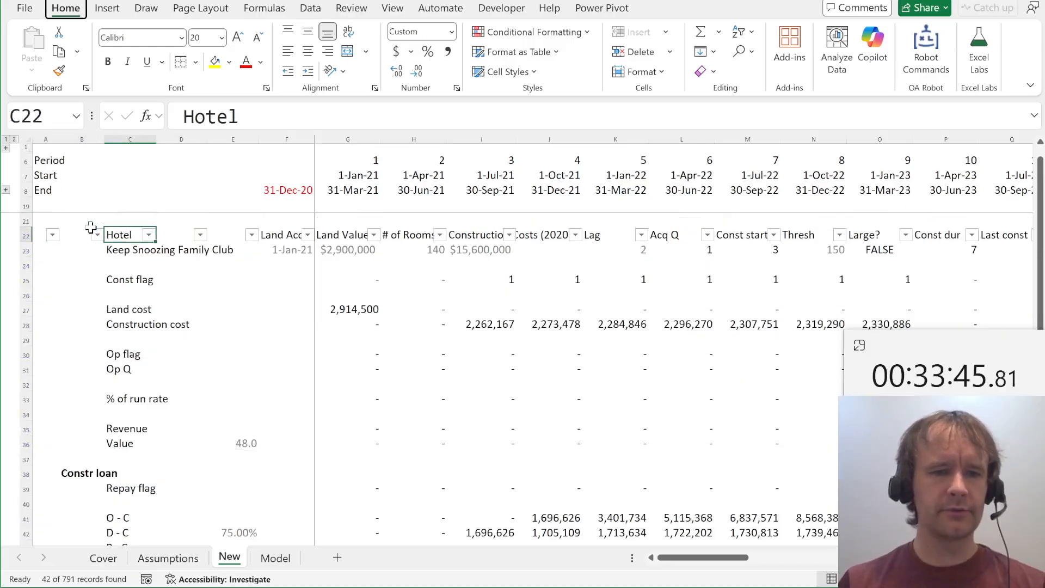
Replace "- C" with "- P" in the first hotel's Perm loan row labels, from the opening balance through interest
key("Down")
key("Down")
key("Down")
key("Down")
key("Down")
key("Down")
key("Down")
key("Down")
key("Down")
key("Down")
key("Down")
key("Down")
key("Down")
key("Down")
key("Down")
key("Down")
key("Down")
key("Down")
key("Down")
key("Down")
key("Down")
key("Down")
key("Down")
key("Down")
key("Down")
key("Down")
key("Down")
key("Down")
key("Down")
key("Down")
key("Down")
key("Down")
key("Down")
key("Down")
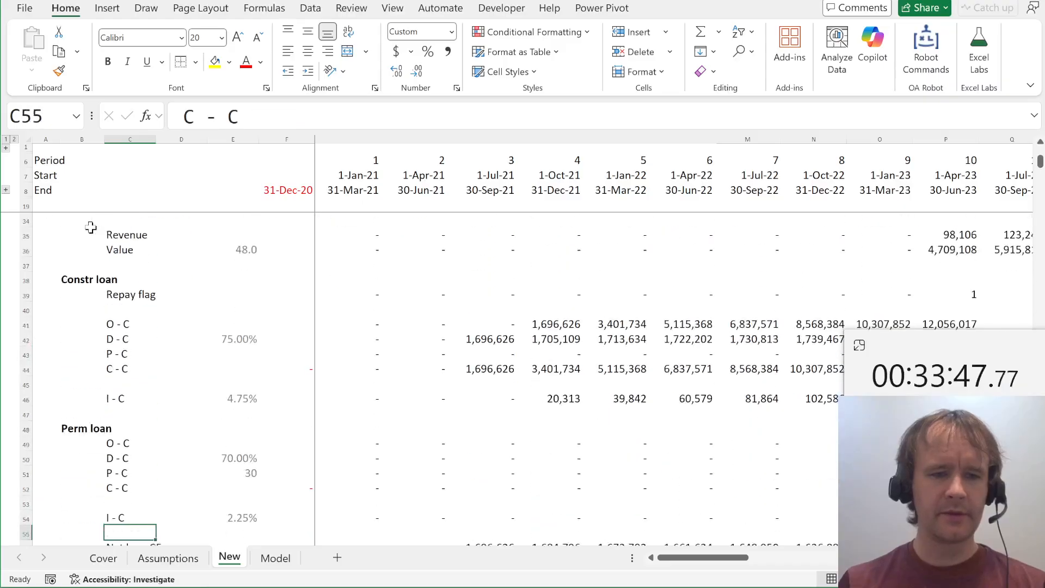
key("Up")
key("Up")
key("Up")
key("Up")
key("Up")
key("Up")
key("Up")
key("shift+Down")
key("shift+Down")
key("shift+Down")
key("shift+Down")
key("shift+Down")
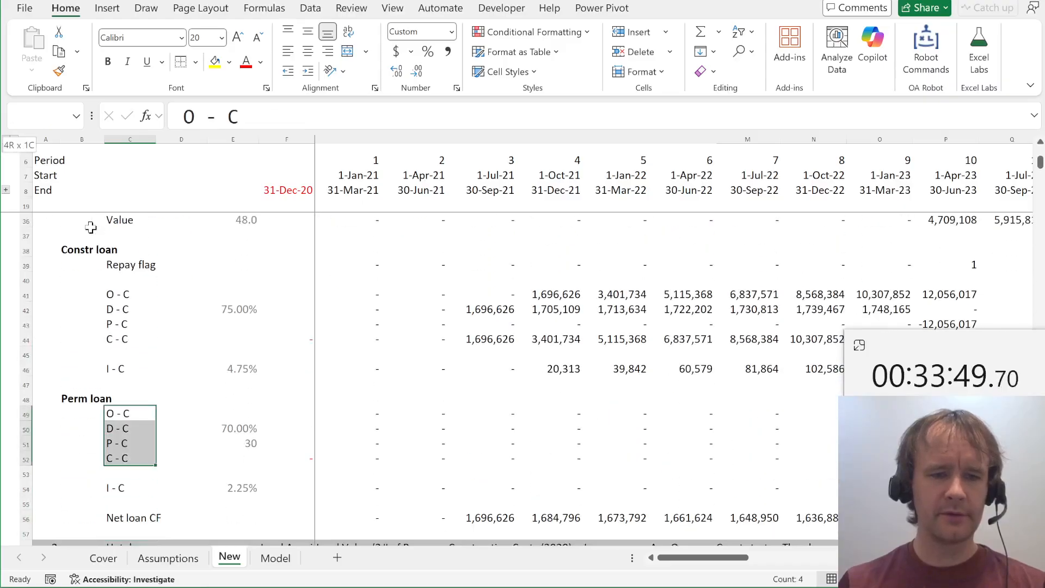
key("ctrl+f")
type("- C")
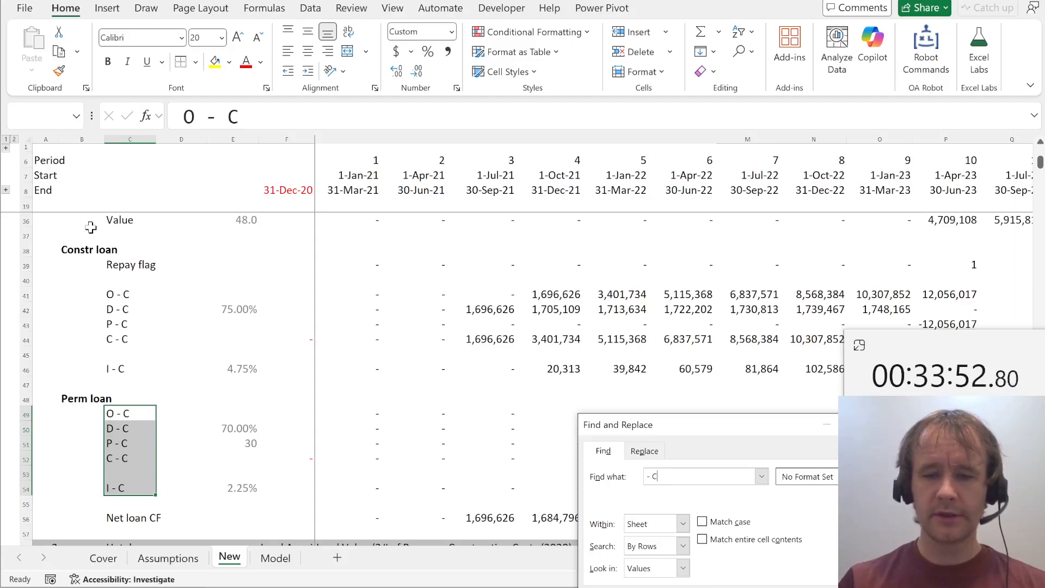
key("ctrl+h")
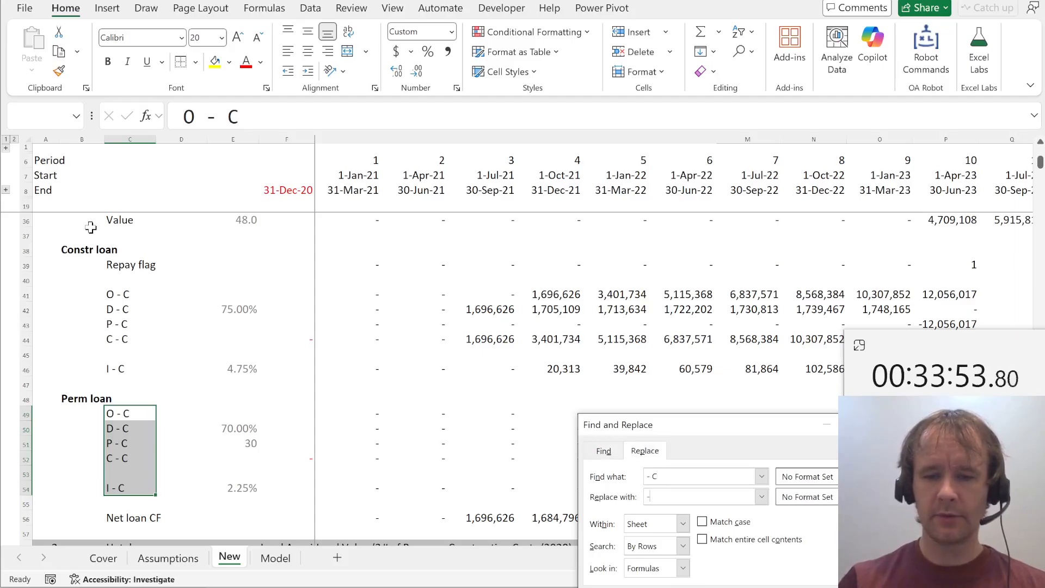
key("alt+a")
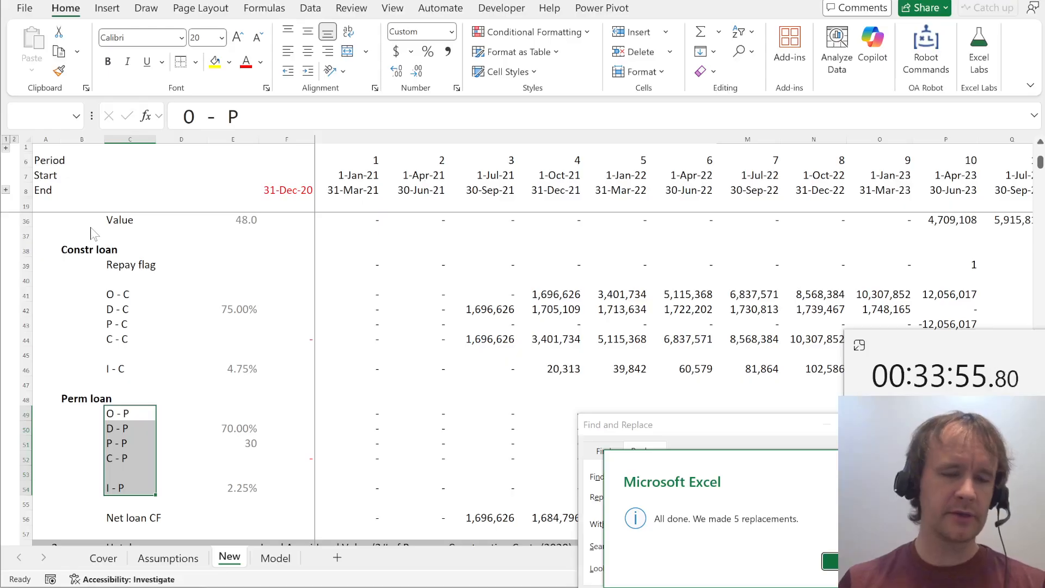
Turn off the sheet's filter and copy the first hotel's column C labels, from the Hotel header in row 22 down to row 57
key("Return")
key("Escape")
key("Up")
key("Up")
key("Up")
key("Up")
key("Up")
key("Up")
key("Up")
key("Up")
key("shift+Down")
key("shift+Down")
key("shift+Down")
key("shift+Down")
key("shift+Down")
key("shift+Down")
key("shift+Down")
key("shift+Down")
key("shift+Down")
key("shift+Down")
key("shift+Down")
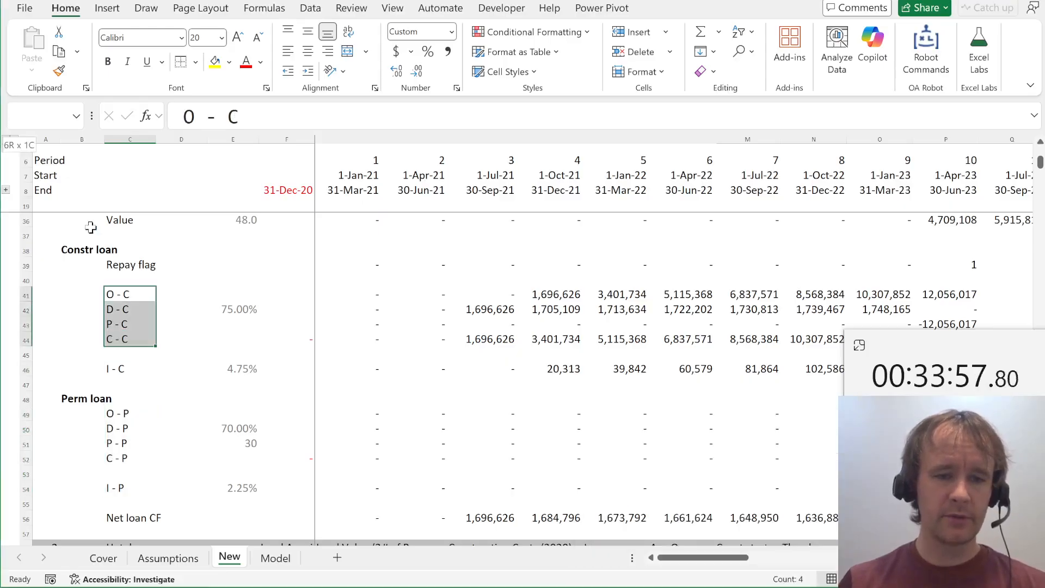
key("shift+Down")
key("shift+Down")
key("shift+Down")
key("shift+Down")
key("shift+Down")
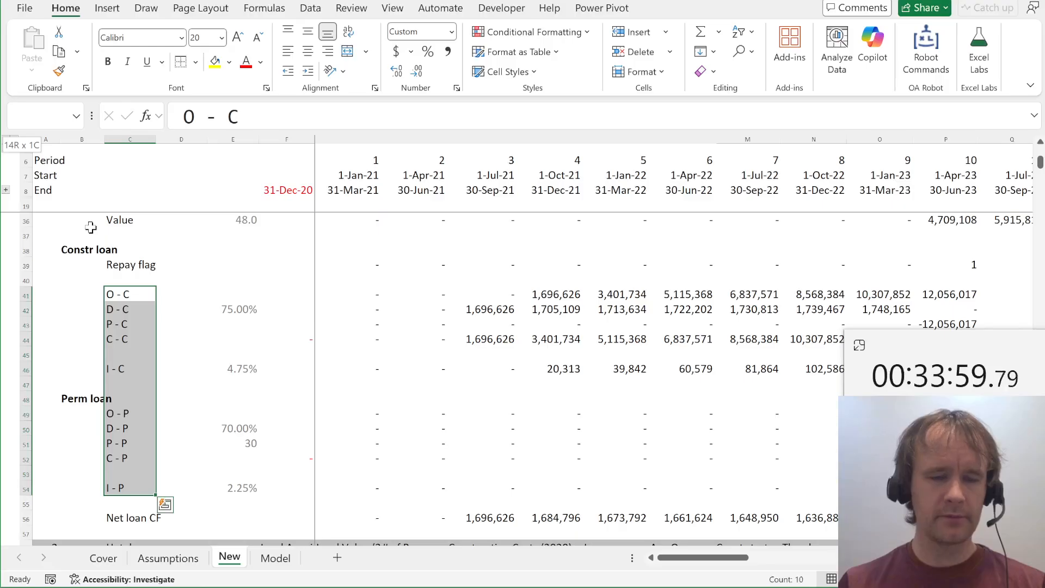
key("ctrl+.")
key("shift+Up")
key("shift+Up")
key("shift+Up")
key("shift+Up")
key("shift+Up")
key("shift+Up")
key("shift+Up")
key("shift+Up")
key("shift+Up")
key("shift+Up")
key("shift+Up")
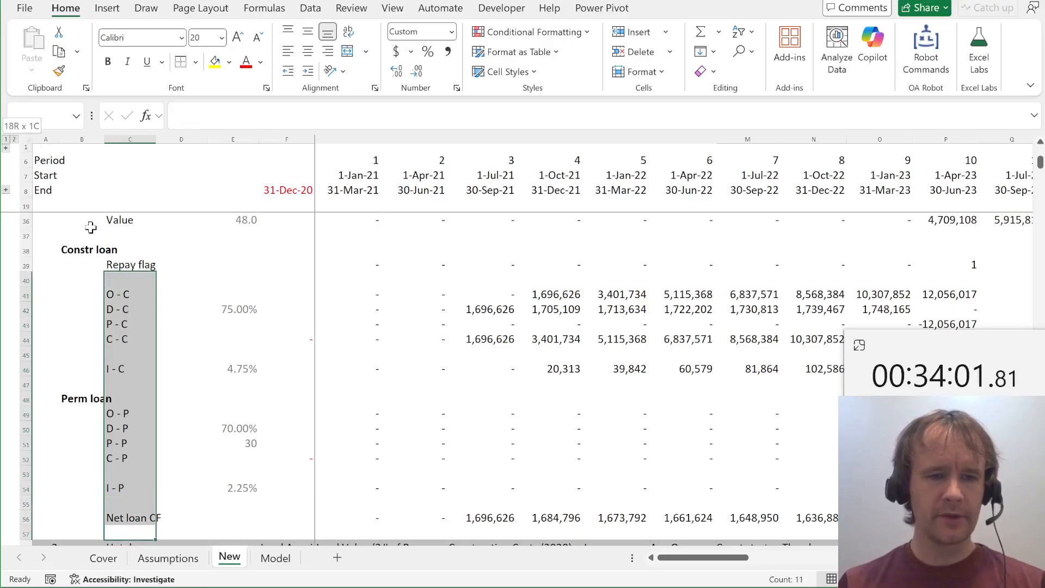
key("shift+Up")
key("shift+Up")
key("shift+Up")
key("shift+Up")
key("shift+Up")
key("shift+Up")
key("shift+Up")
key("shift+Up")
key("shift+Up")
key("shift+Up")
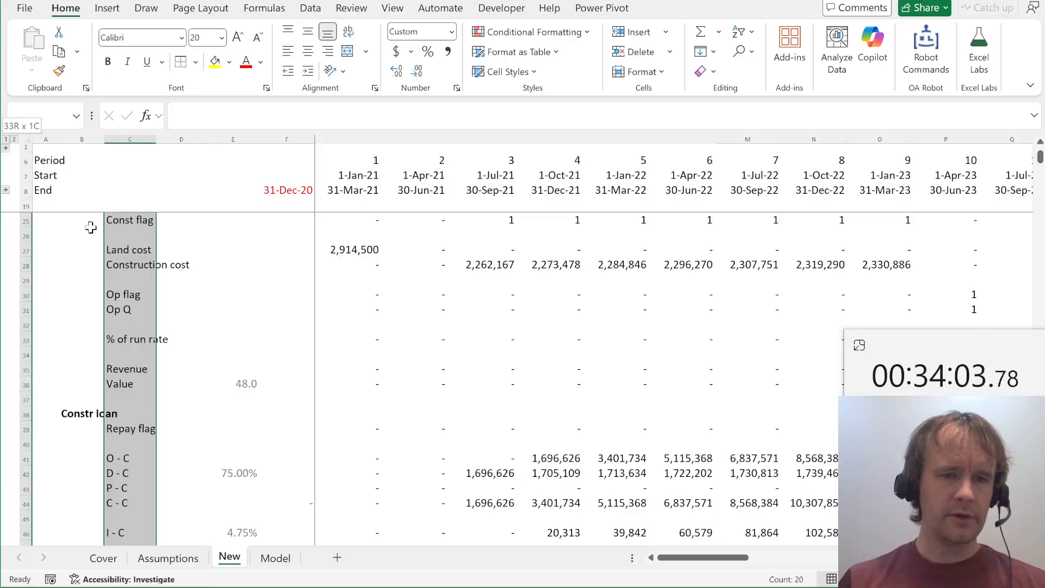
key("shift+Down")
key("shift+Down")
key("shift+Down")
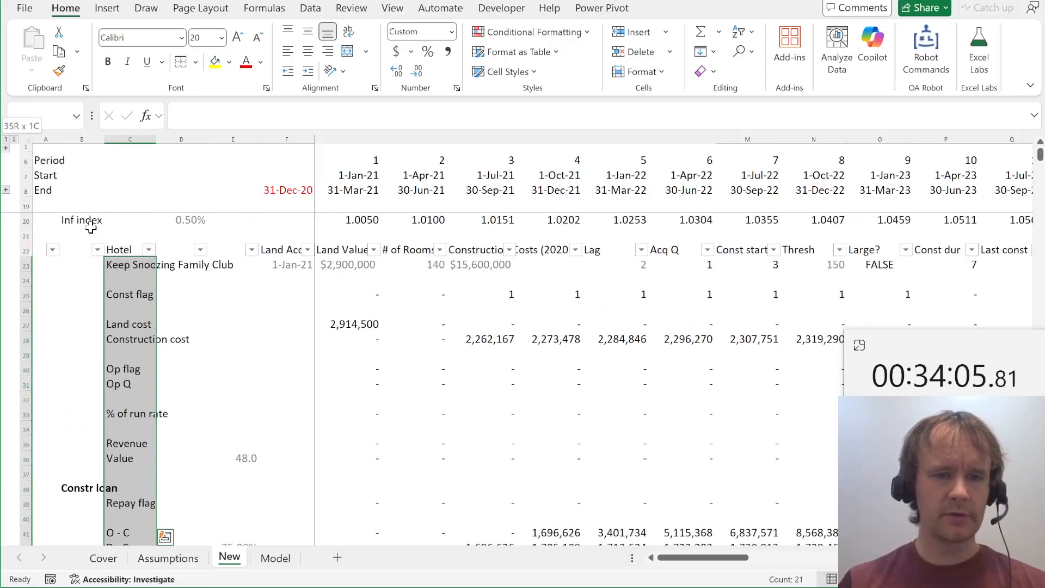
key("shift+Up")
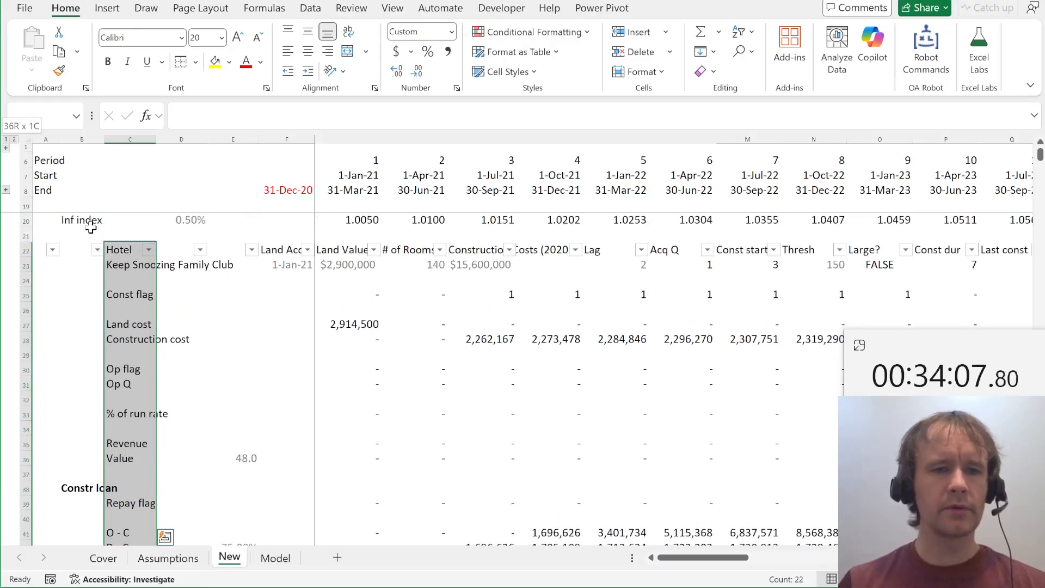
key("ctrl+shift+l")
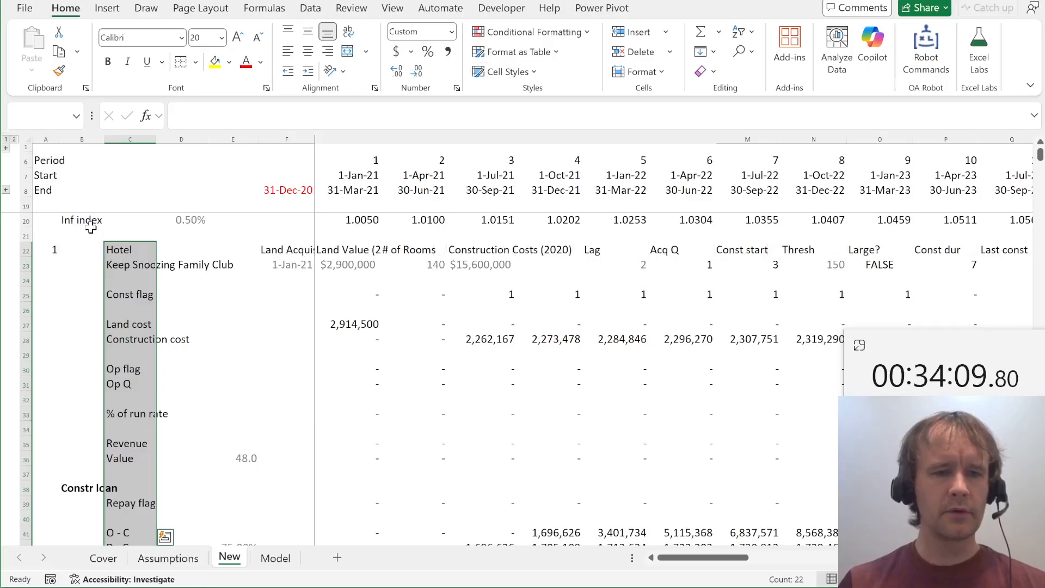
key("ctrl+c")
Paste Special the copied labels over C58:C777 so that they replace the labels of all the remaining hotels
scroll(91, 227, "down", 5)
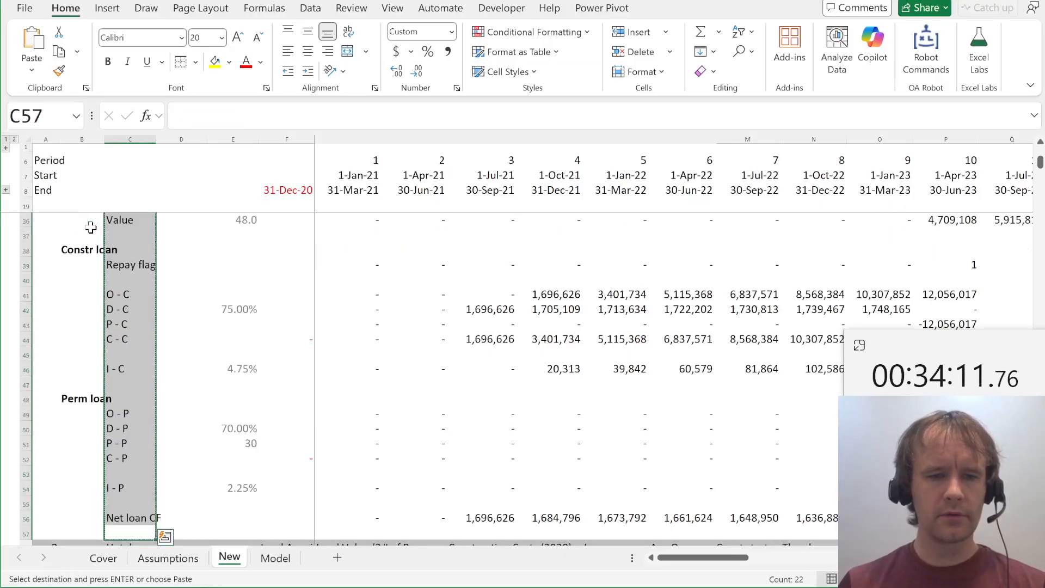
key("Down")
key("shift+Page_Down")
key("shift+Page_Down")
key("shift+Page_Down")
key("shift+Page_Down")
key("shift+Page_Down")
key("shift+Page_Down")
key("shift+Page_Down")
key("shift+Page_Down")
key("shift+Page_Down")
key("shift+Page_Down")
key("shift+Page_Down")
key("shift+Page_Down")
key("shift+Page_Down")
key("shift+Page_Down")
key("shift+Page_Down")
key("shift+Page_Down")
key("shift+Page_Down")
key("shift+Page_Down")
key("shift+Page_Down")
key("shift+Page_Down")
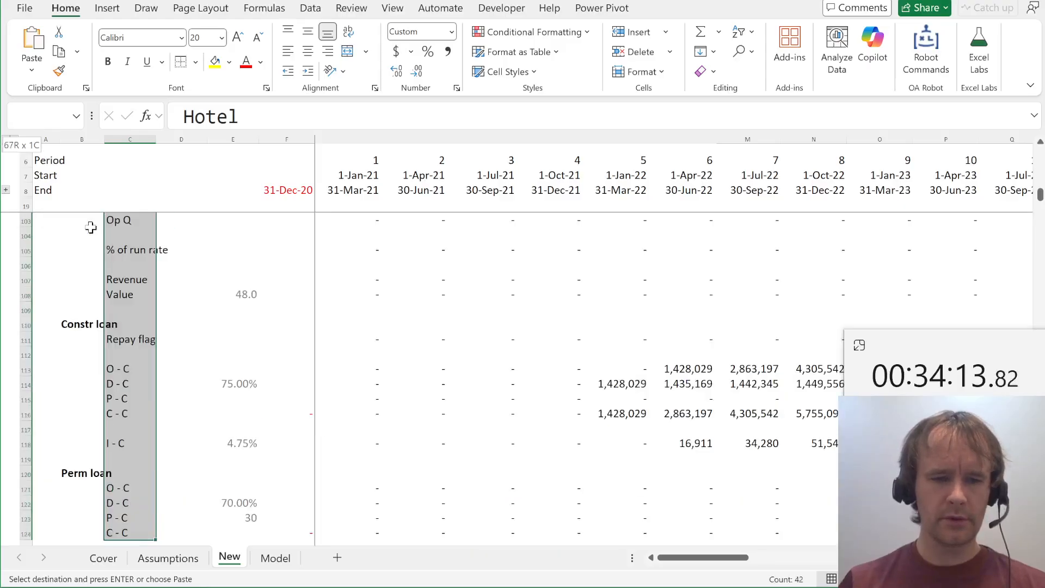
key("shift+Page_Down")
key("shift+Page_Down")
key("shift+Page_Down")
key("shift+Page_Down")
key("shift+Page_Down")
key("shift+Page_Down")
key("shift+Page_Down")
key("shift+Page_Down")
key("shift+Page_Down")
key("shift+Page_Down")
key("shift+Page_Down")
key("shift+Page_Down")
key("shift+Page_Down")
key("shift+Page_Down")
key("shift+Page_Down")
key("shift+Page_Down")
key("shift+Page_Down")
key("shift+Page_Down")
key("shift+Page_Down")
key("shift+Page_Down")
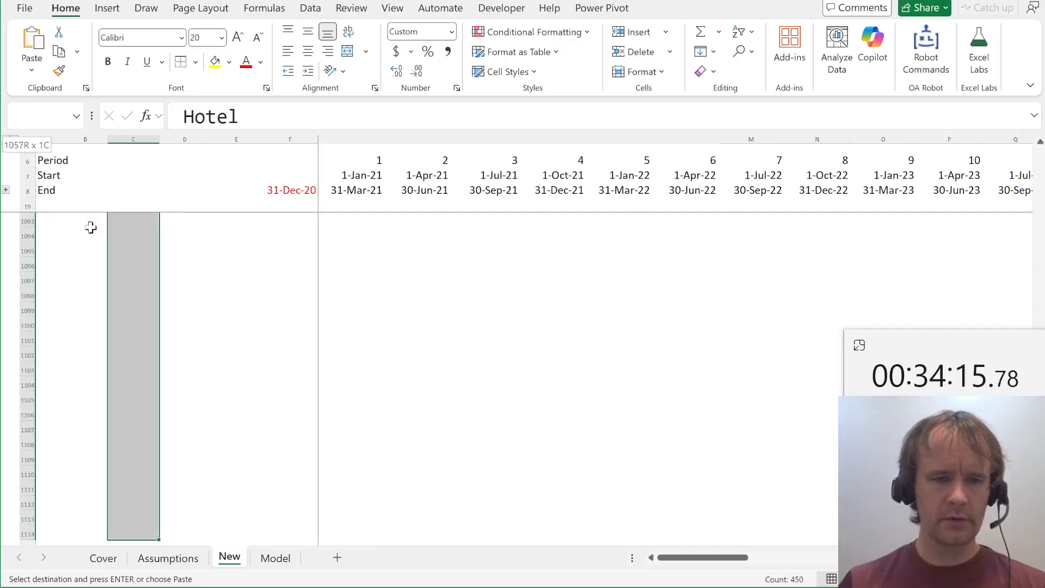
key("ctrl+shift+Up")
key("shift+Up")
key("shift+Up")
key("shift+Up")
key("shift+Up")
key("shift+Up")
key("shift+Up")
key("shift+Up")
key("shift+Up")
key("shift+Up")
key("shift+Up")
key("shift+Up")
key("shift+Up")
key("shift+Up")
key("shift+Up")
key("shift+Up")
key("shift+Up")
key("shift+Up")
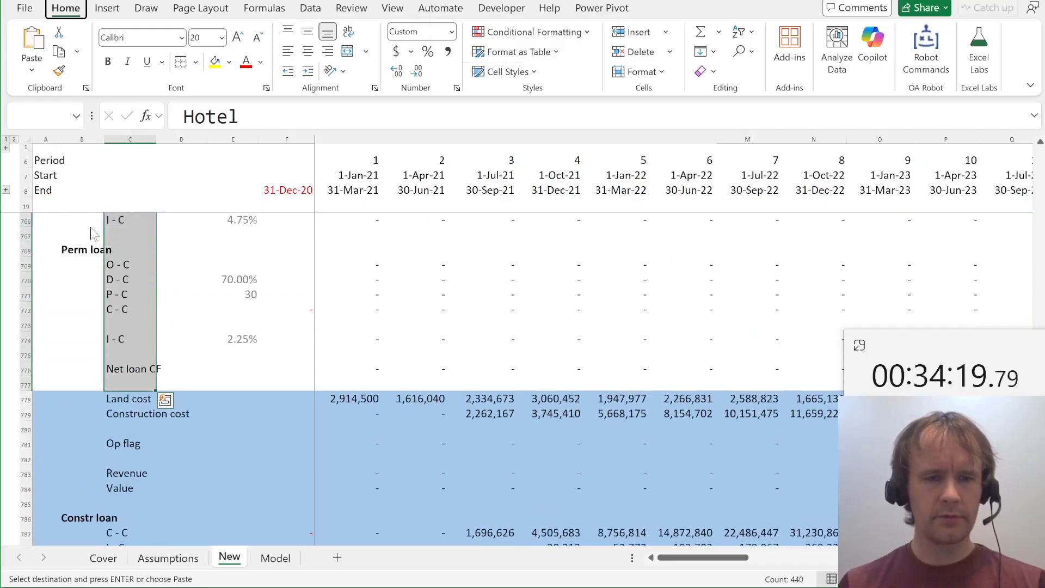
key("ctrl+alt+v")
key("Return")
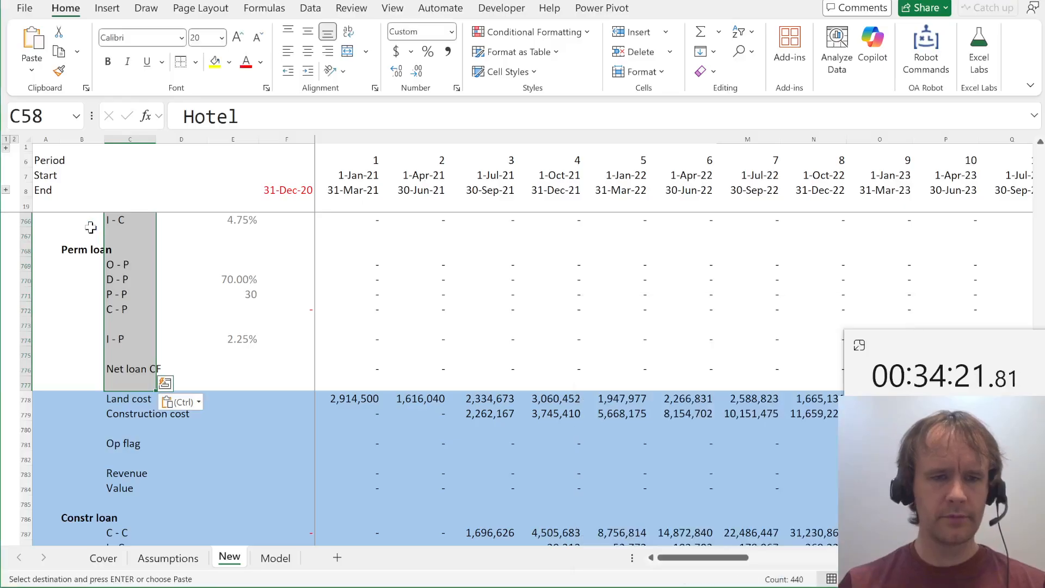
Rename the Perm loan labels in the blue summary block to "C - P" in C791 and "I - P" in C792
scroll(156, 411, "down", 4)
left_click(133, 398)
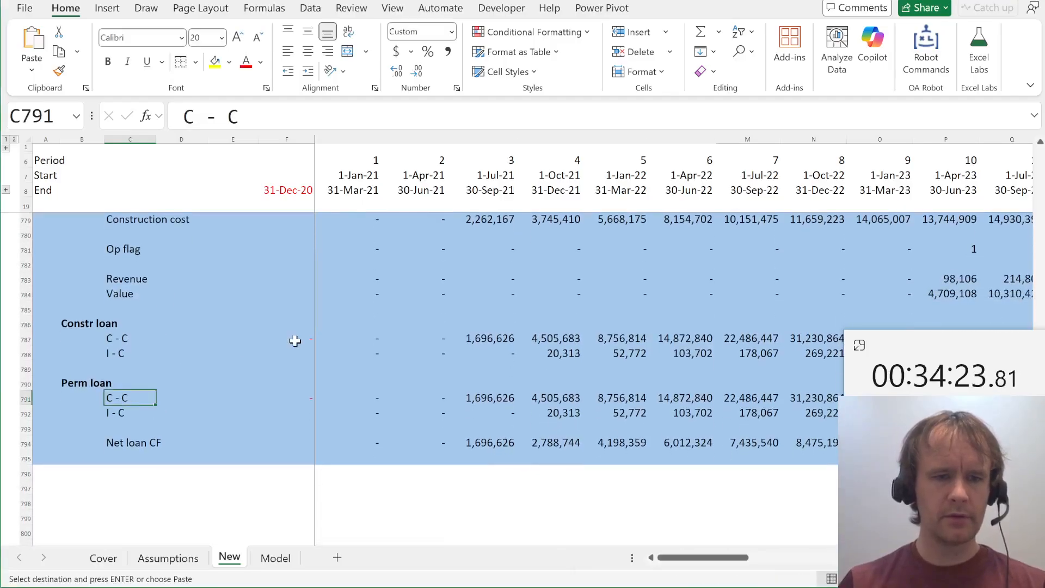
key("F2")
key("BackSpace")
key("Return")
key("F2")
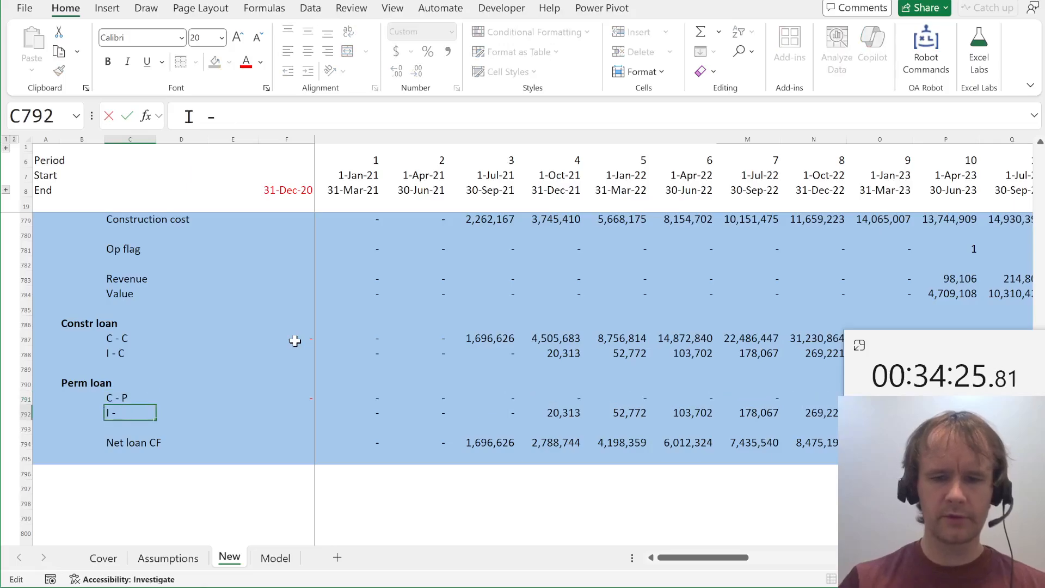
type("P")
key("Return")
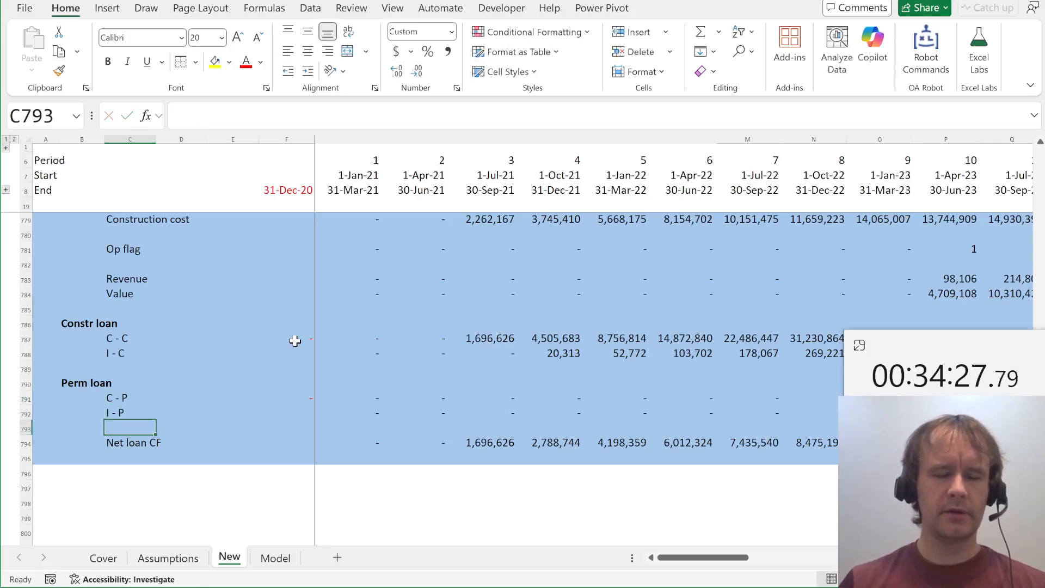
Find the total construction loan closing balance at 30-Jun-26 and mark answer f, $74,193,562, for question 7 in the Questions PDF
scroll(645, 366, "right", 3)
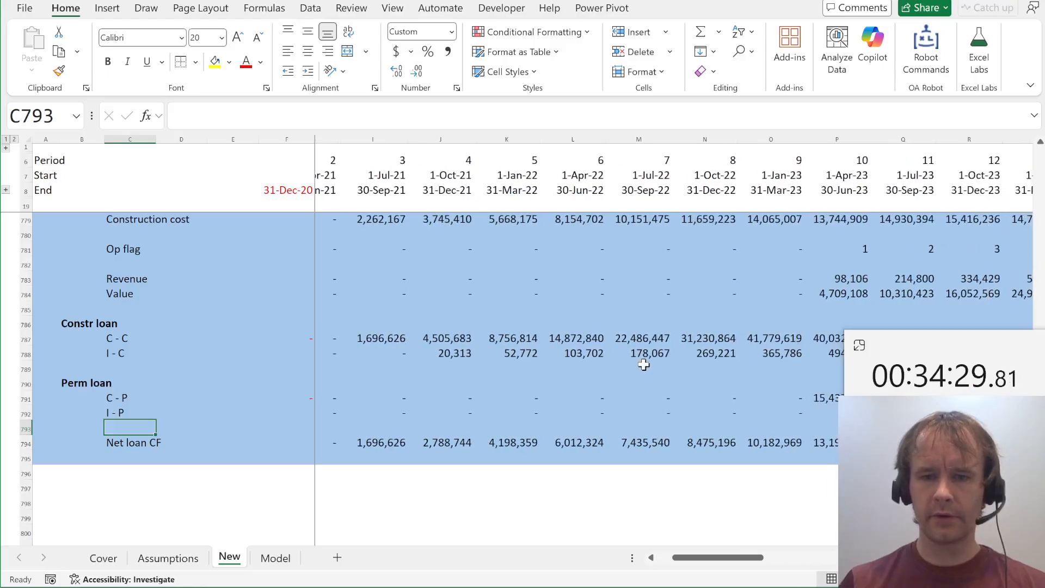
scroll(644, 366, "right", 11)
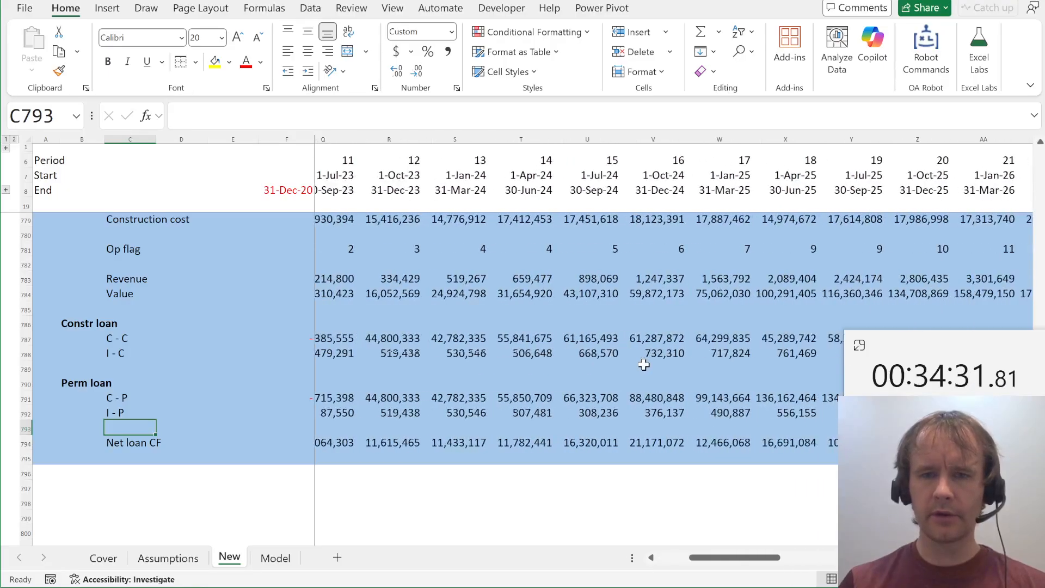
scroll(644, 366, "right", 1)
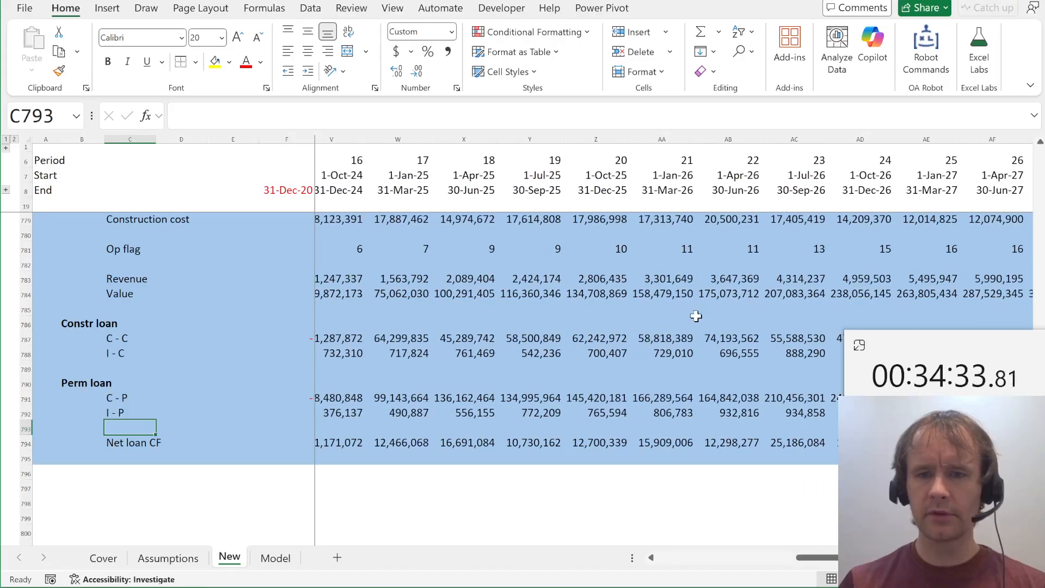
left_click(713, 335)
key("alt+Tab")
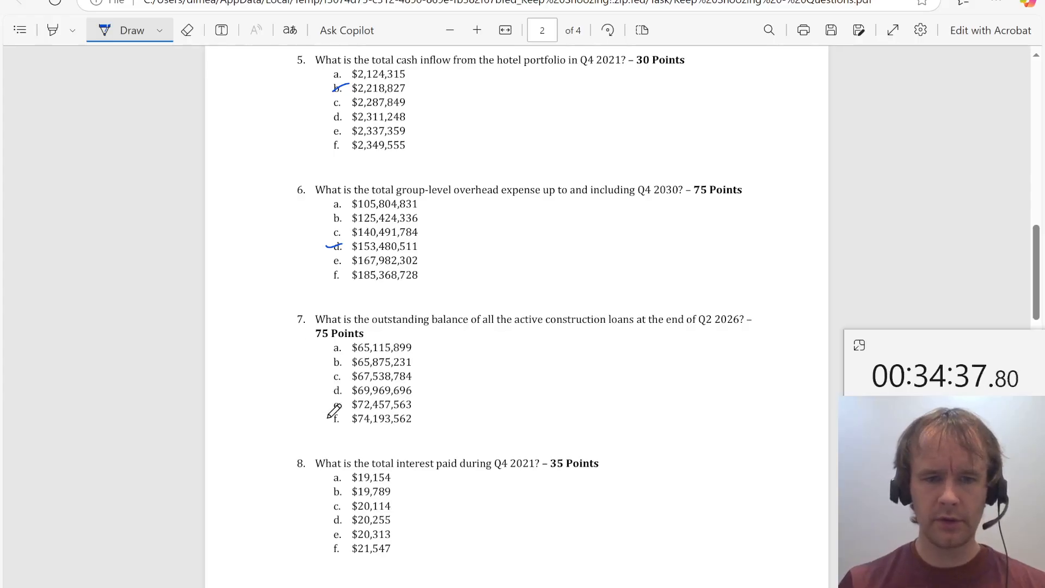
left_click_drag(328, 419, 345, 418)
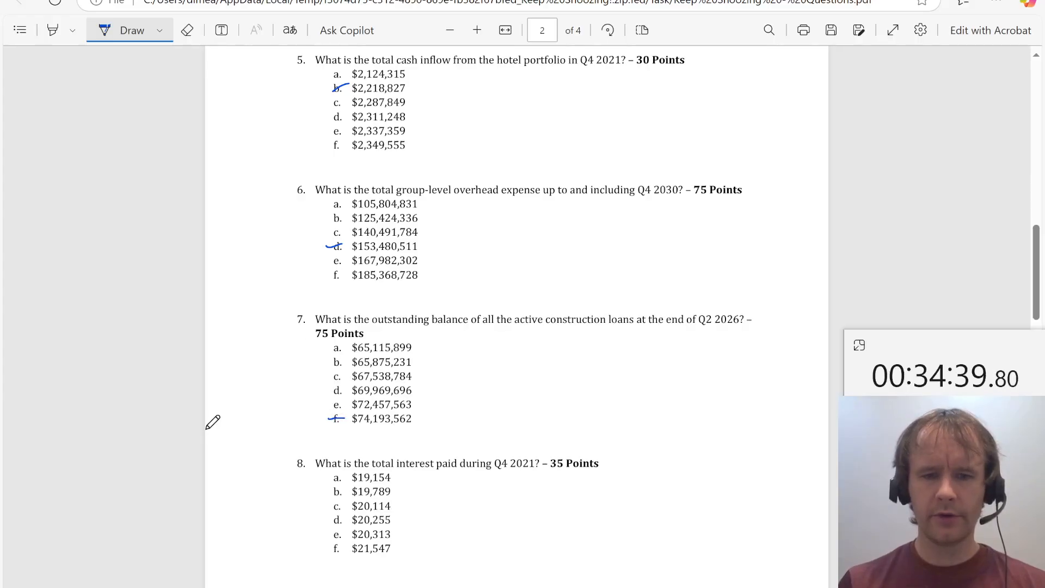
Return to the Excel model, check the summary loan interest for Q4 2021, and mark answer e, $20,313, for question 8 in the Questions PDF
key("alt+Tab")
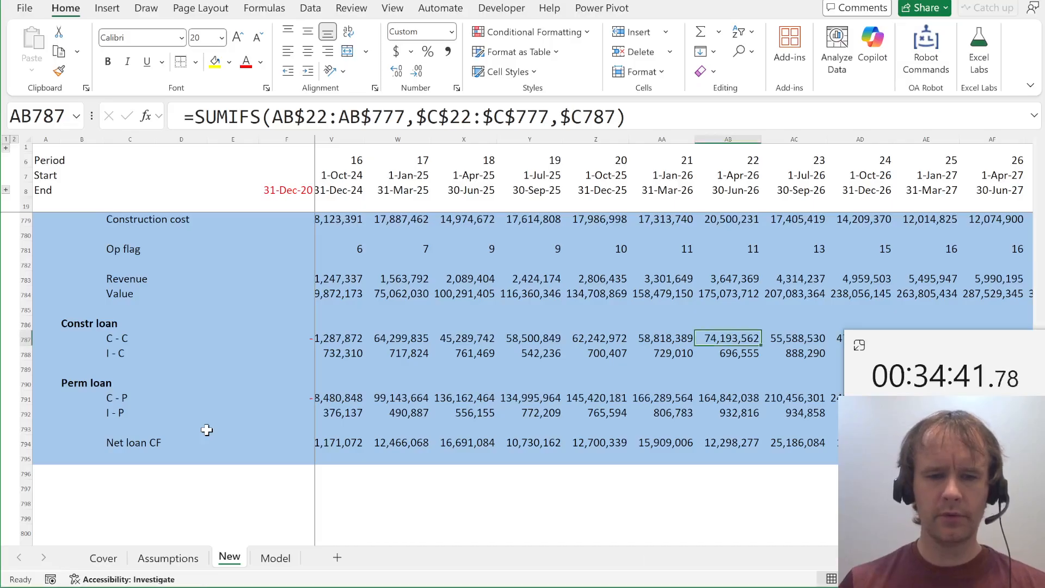
key("ctrl+Page_Down")
key("ctrl+Page_Up")
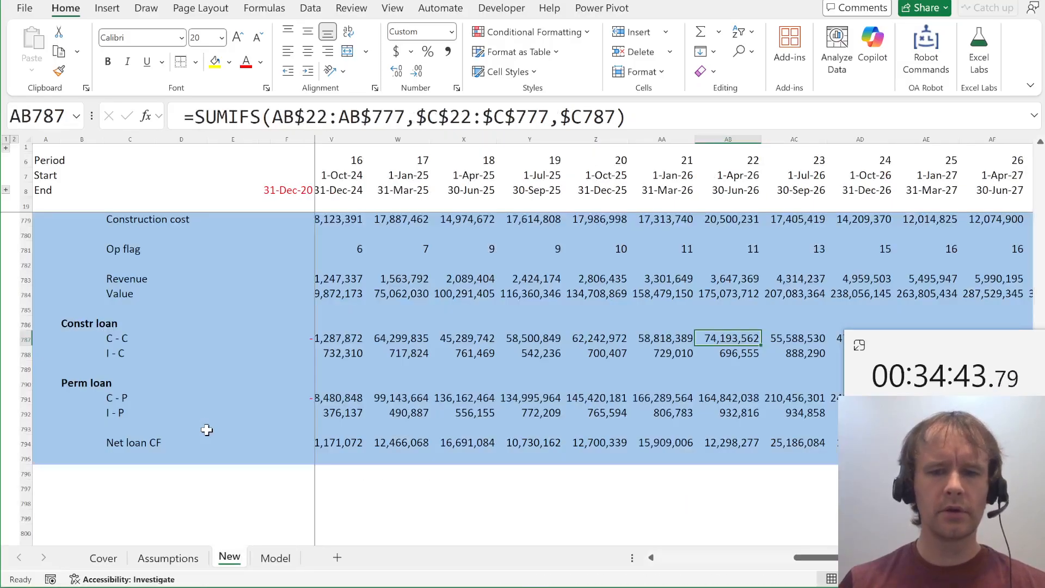
left_click(344, 413)
key("ctrl+Left")
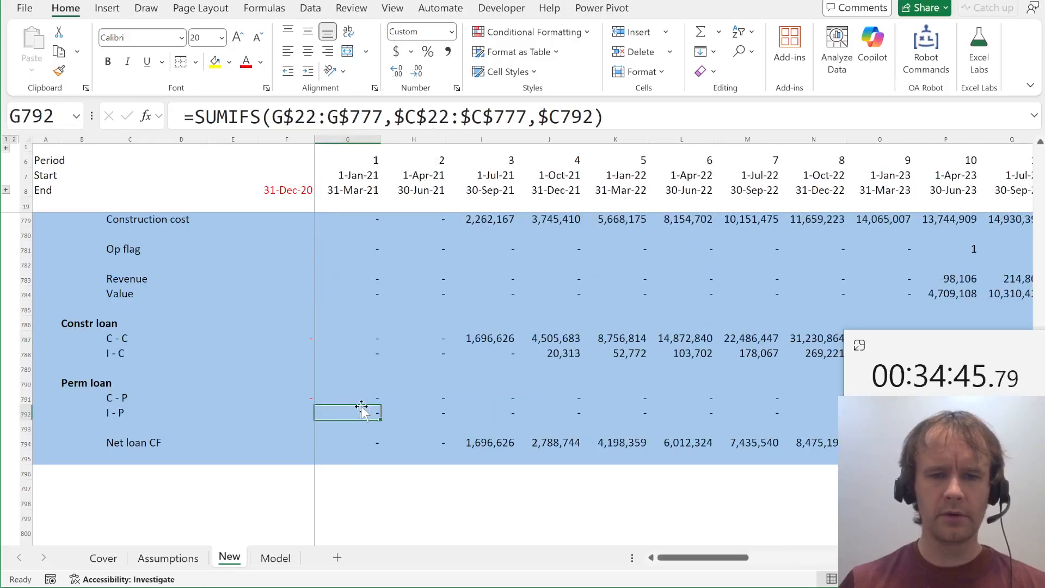
key("Right")
left_click(561, 354)
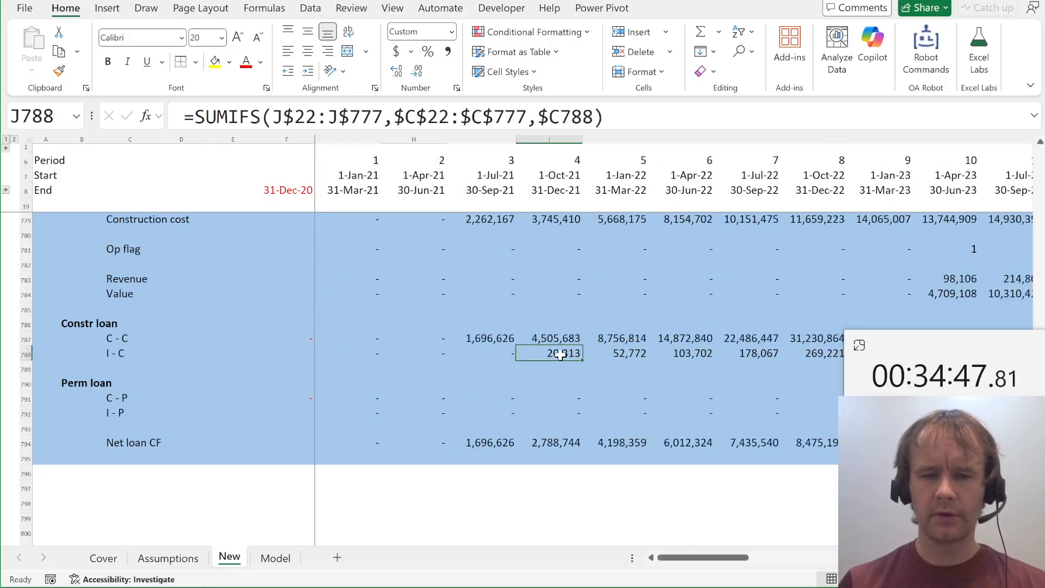
key("alt+Tab")
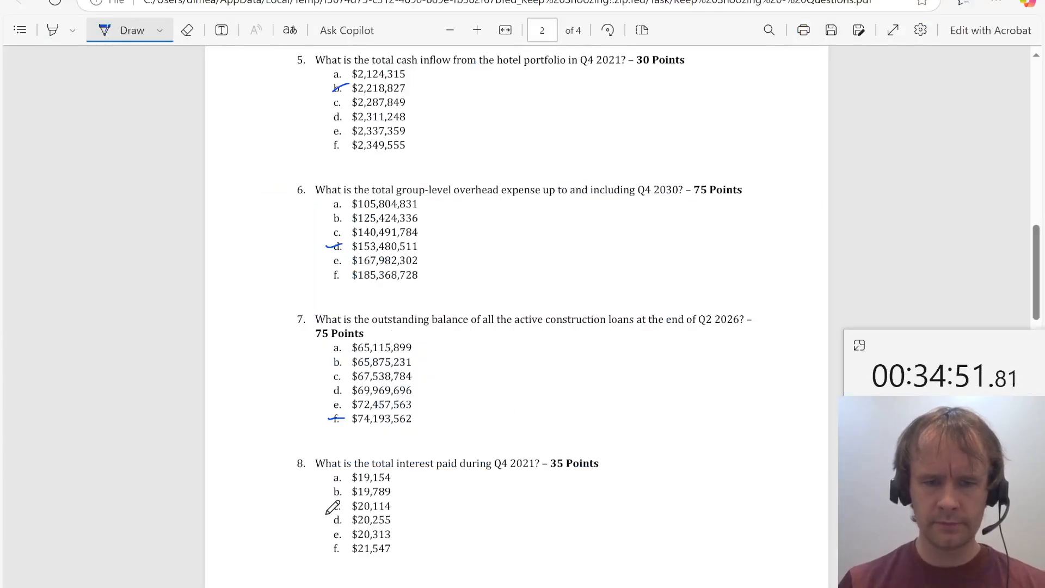
left_click_drag(333, 531, 335, 538)
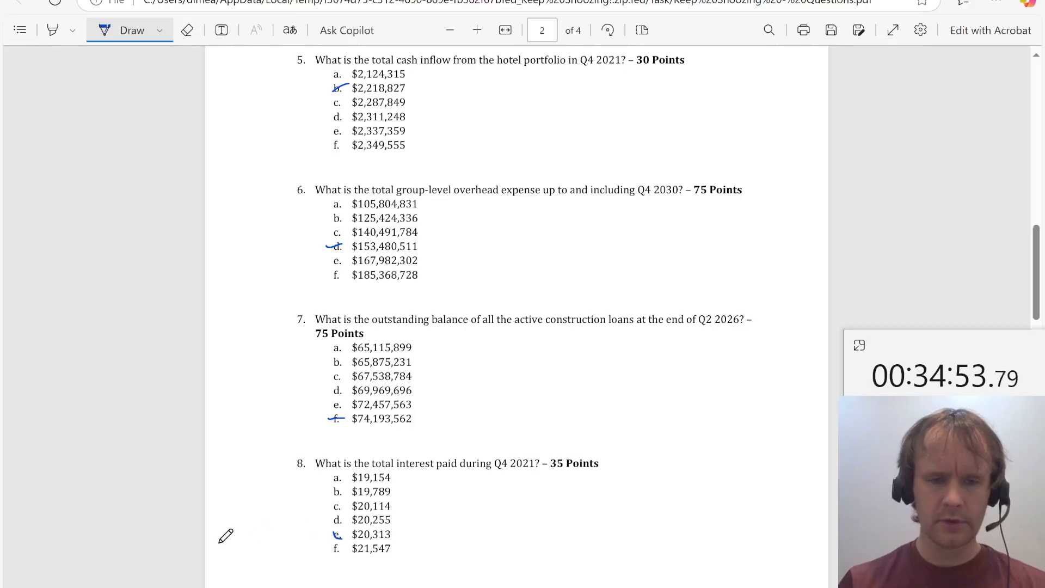
Read question 9, look up the total perm loan closing balance at Q4 2030 in Excel, and mark answer d, $312,567,790, in the PDF
scroll(226, 535, "down", 8)
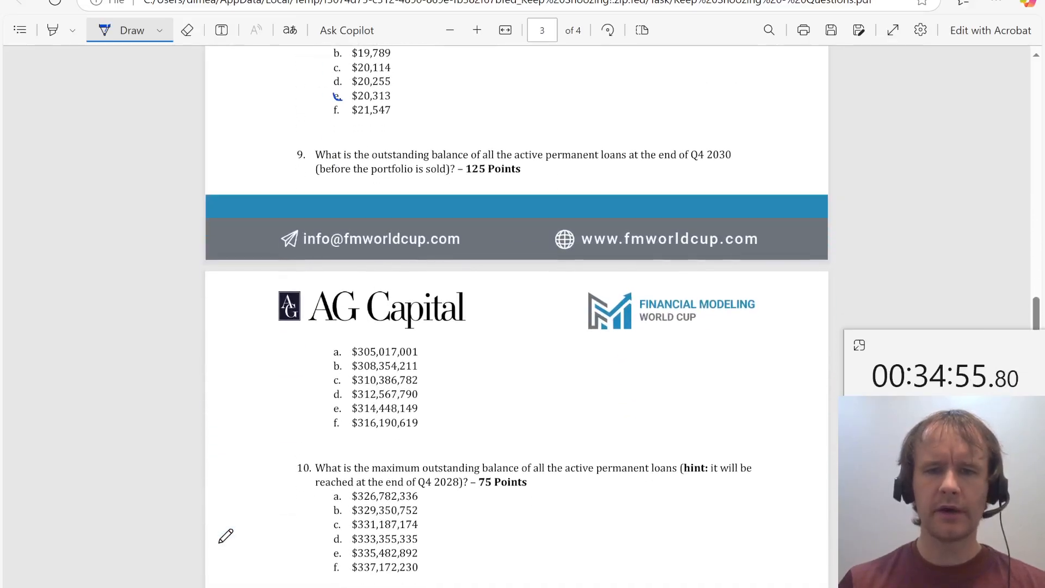
key("alt+Tab")
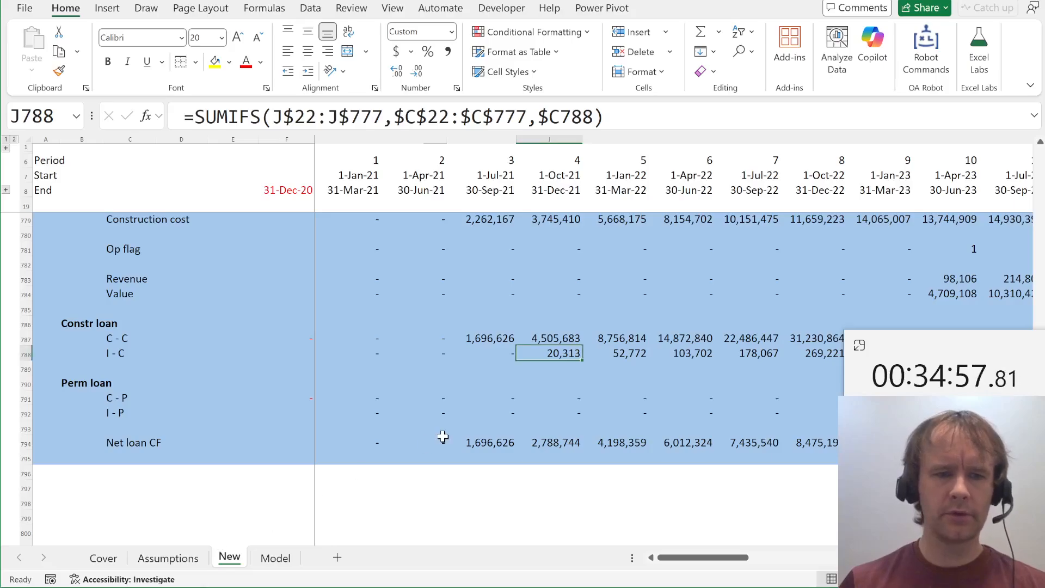
scroll(442, 437, "down", 3)
key("ctrl+Down")
key("ctrl+Right")
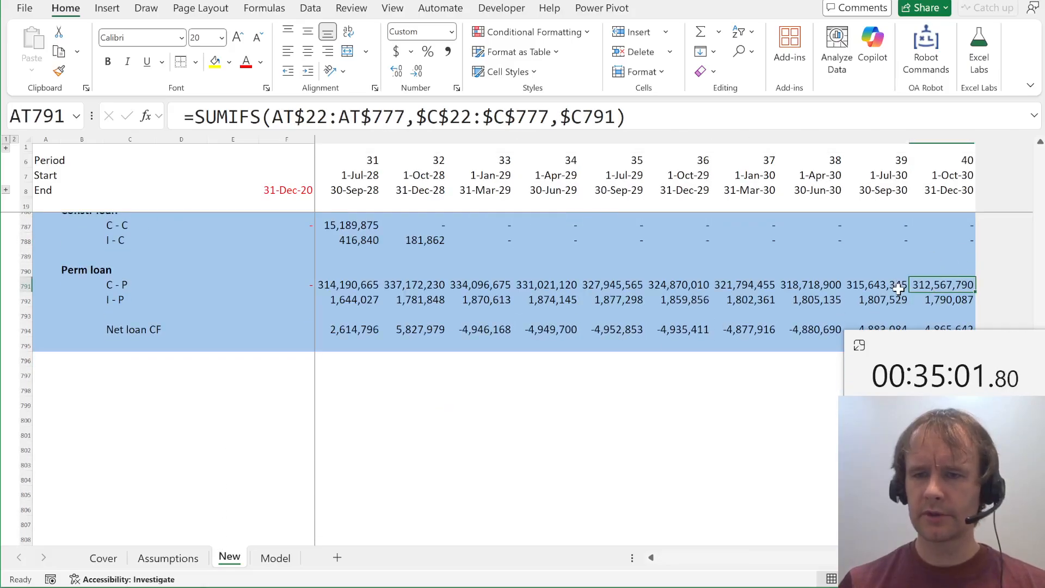
key("alt+Tab")
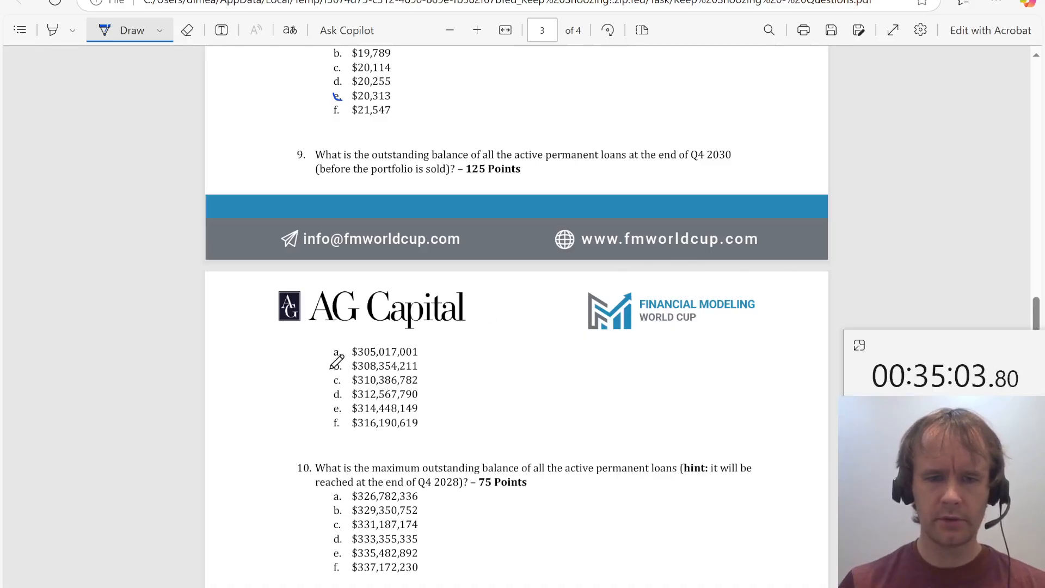
left_click_drag(327, 397, 349, 388)
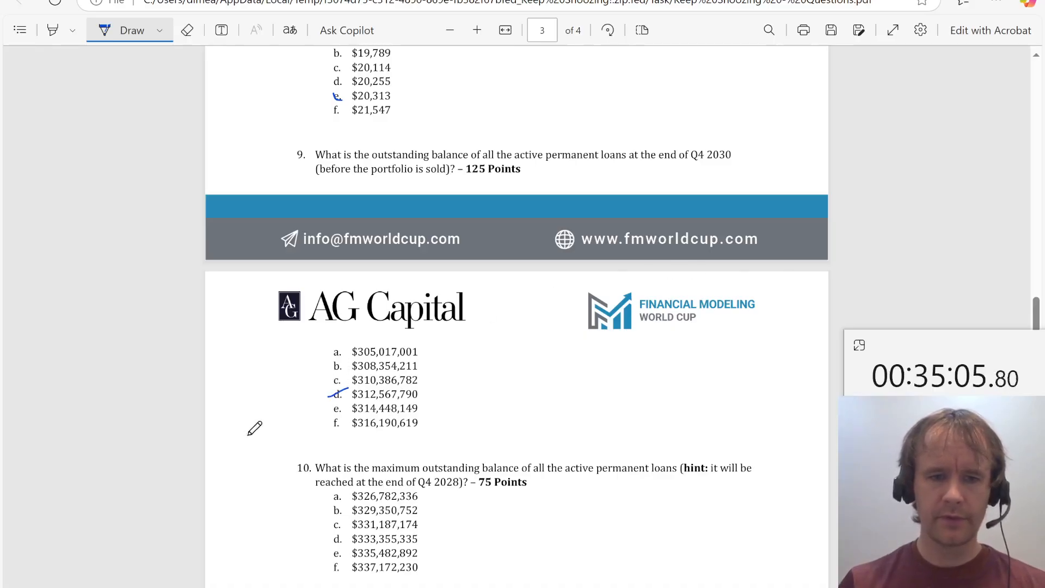
Check the maximum of the summary C - P row in Excel and mark answer f, $337,172,230, for question 10 in the PDF
scroll(251, 430, "down", 3)
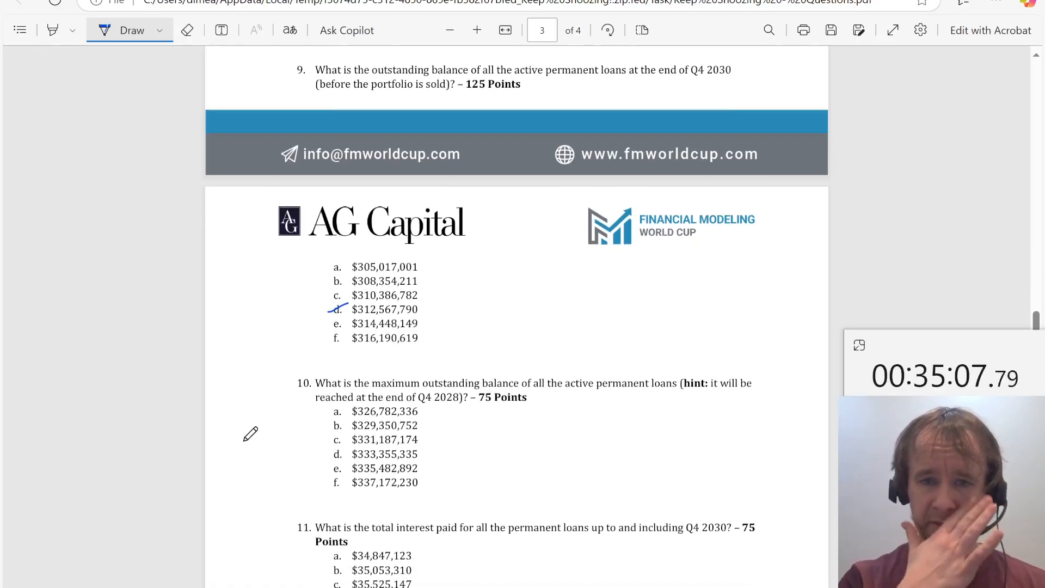
key("alt+Tab")
key("ctrl+shift+Left")
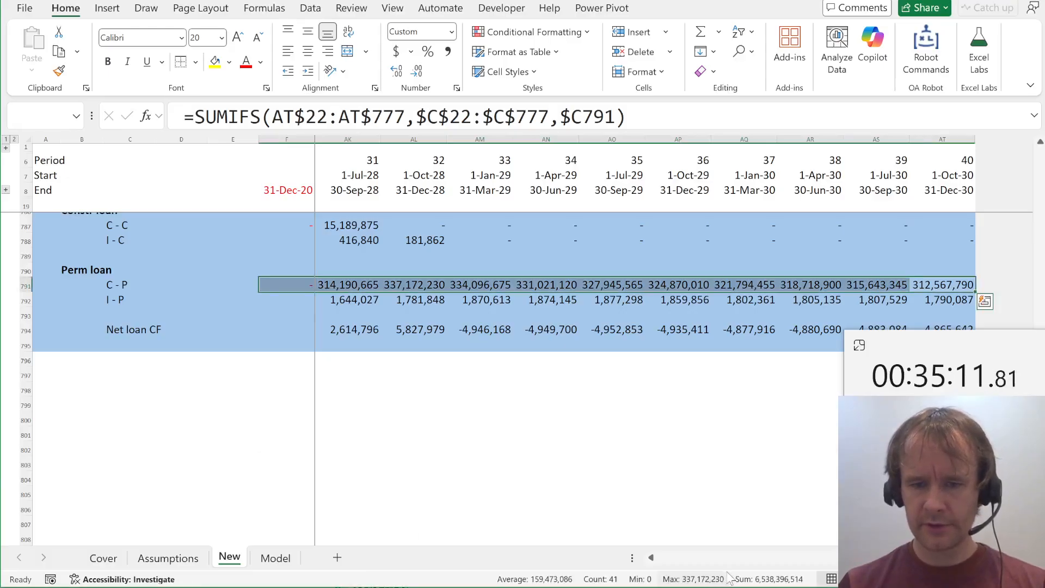
key("alt+Tab")
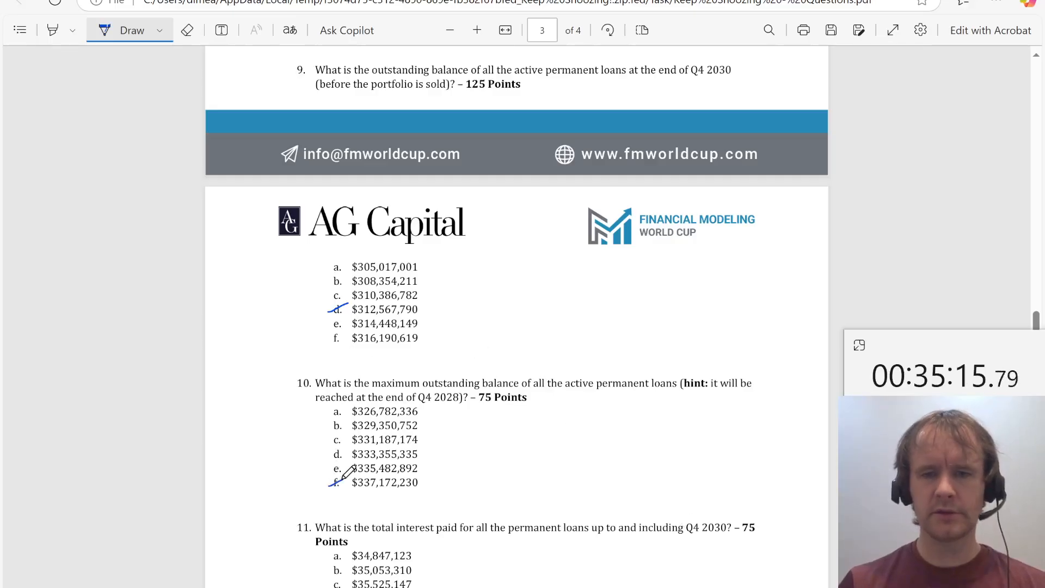
key("alt+Tab")
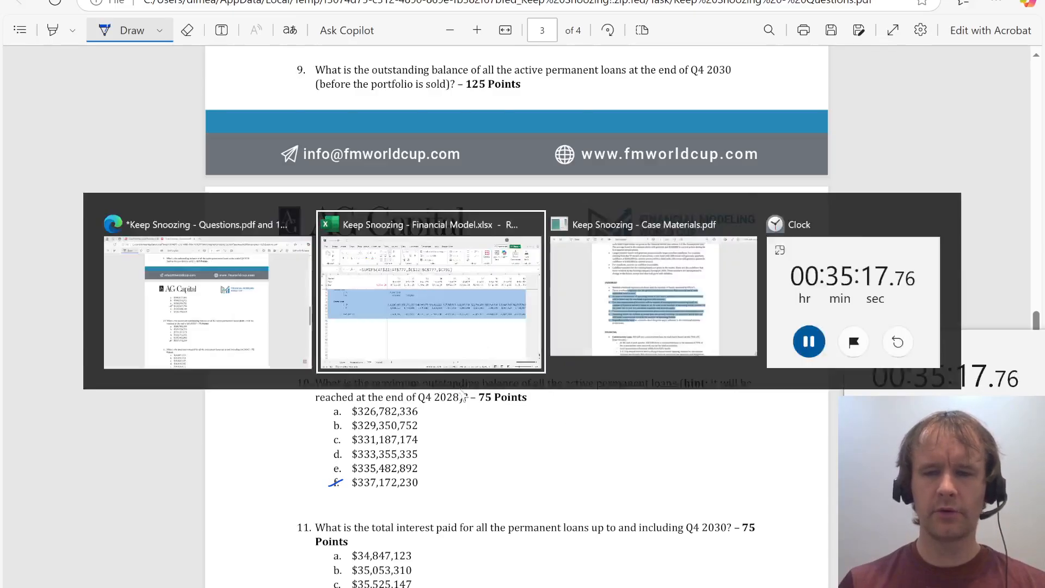
In the Excel model's summary C - P row, check whether the perm loan balance peaks at the end of Q4 2028
key("shift+Left")
key("shift+Left")
key("shift+Left")
key("shift+Left")
key("shift+Left")
key("shift+Left")
key("shift+Left")
key("shift+Left")
key("shift+Left")
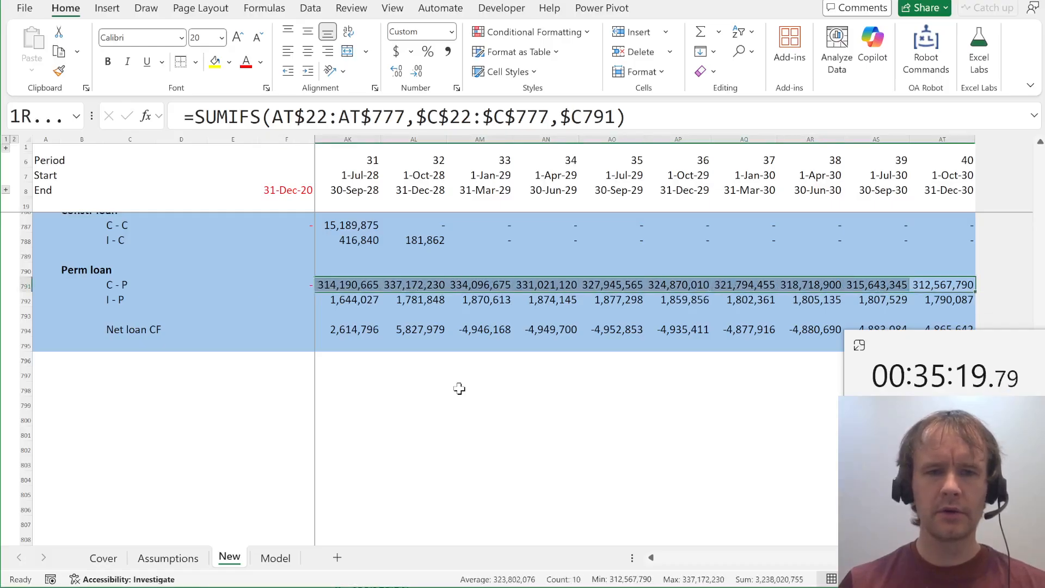
key("shift+Right")
key("shift+Right")
key("shift+Right")
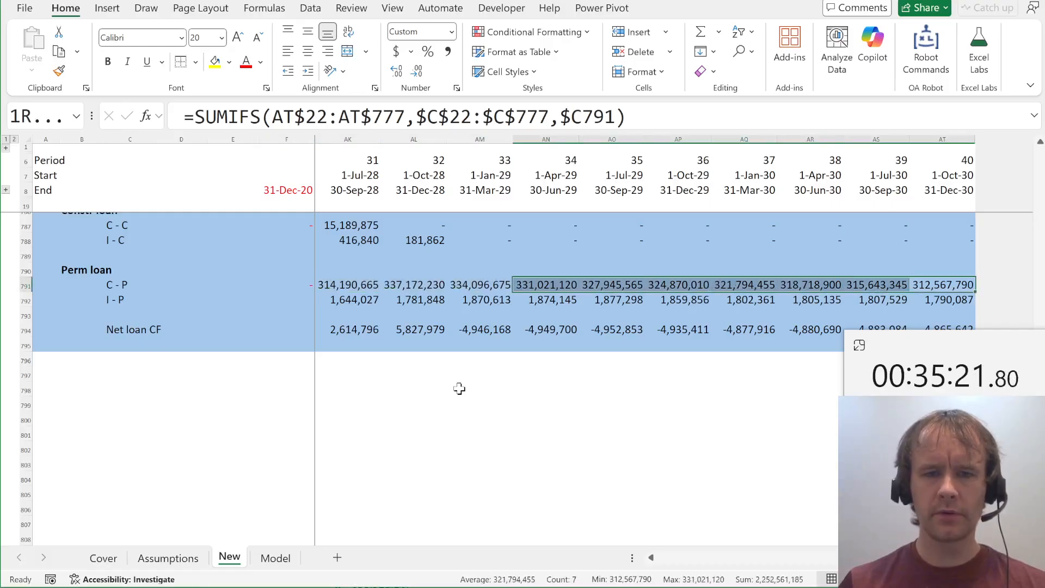
key("shift+Left")
key("shift+Left")
key("Tab")
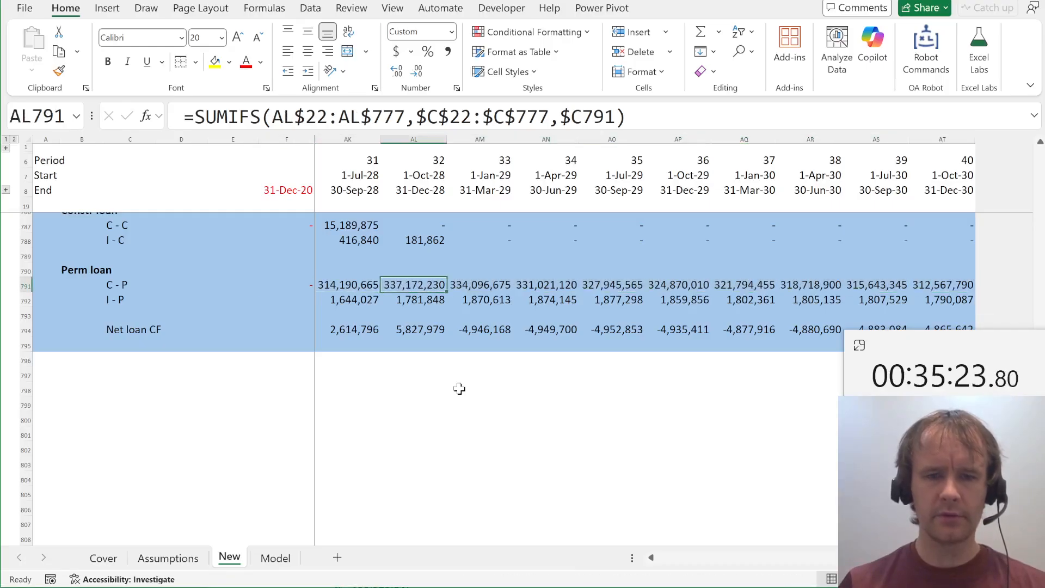
Read question 11, sum the summary I - P row in Excel, and mark answer b, $35,053,310, in the Questions PDF
key("alt+Tab")
scroll(256, 454, "down", 4)
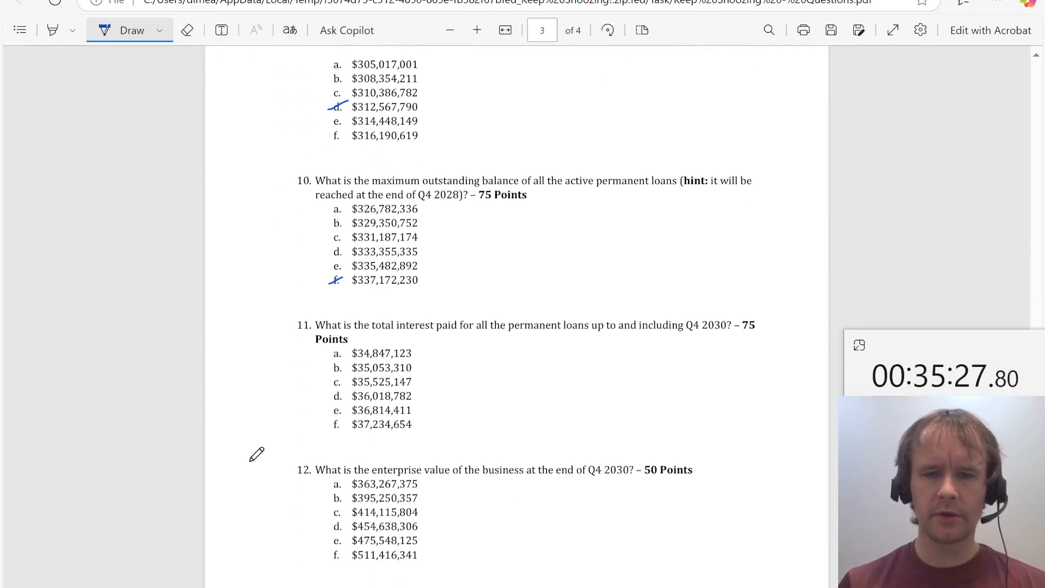
key("alt+Tab")
key("Down")
key("Home")
key("ctrl+shift+Right")
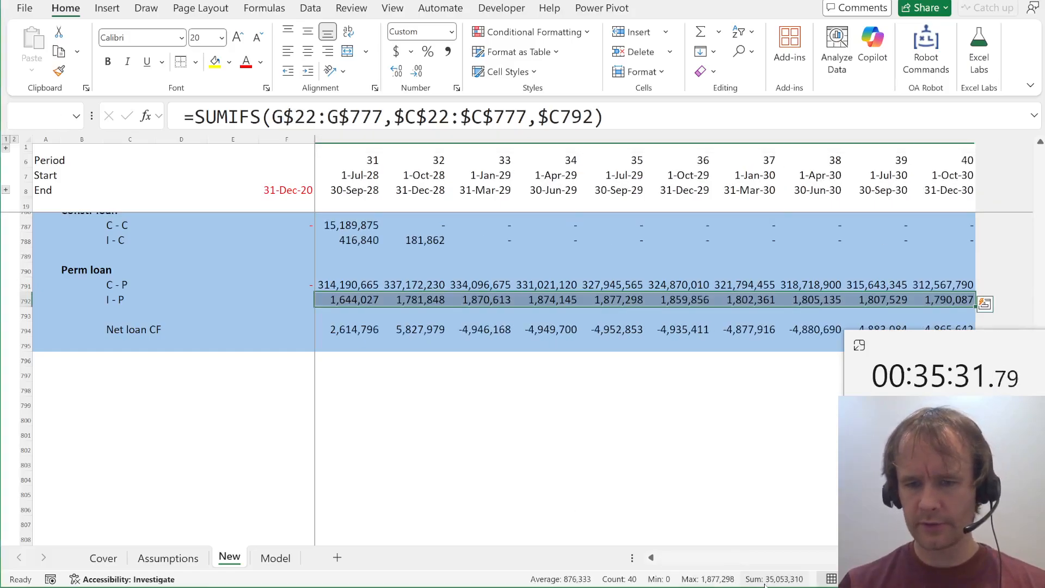
key("alt+Tab")
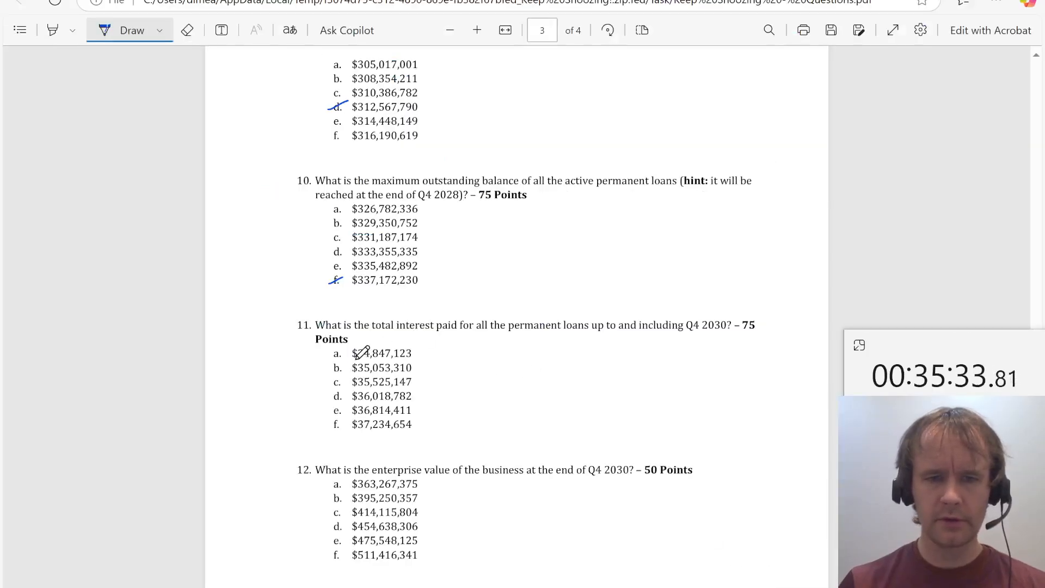
scroll(275, 405, "down", 3)
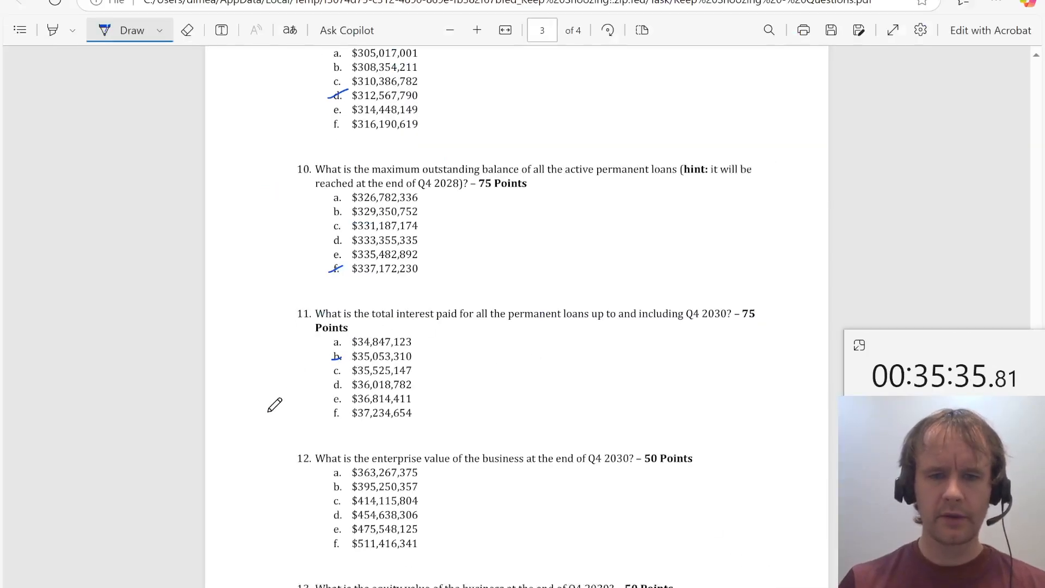
Return to Excel and add a bold Valuation heading in B41 of the Model sheet, below the Cash row
key("alt+Tab")
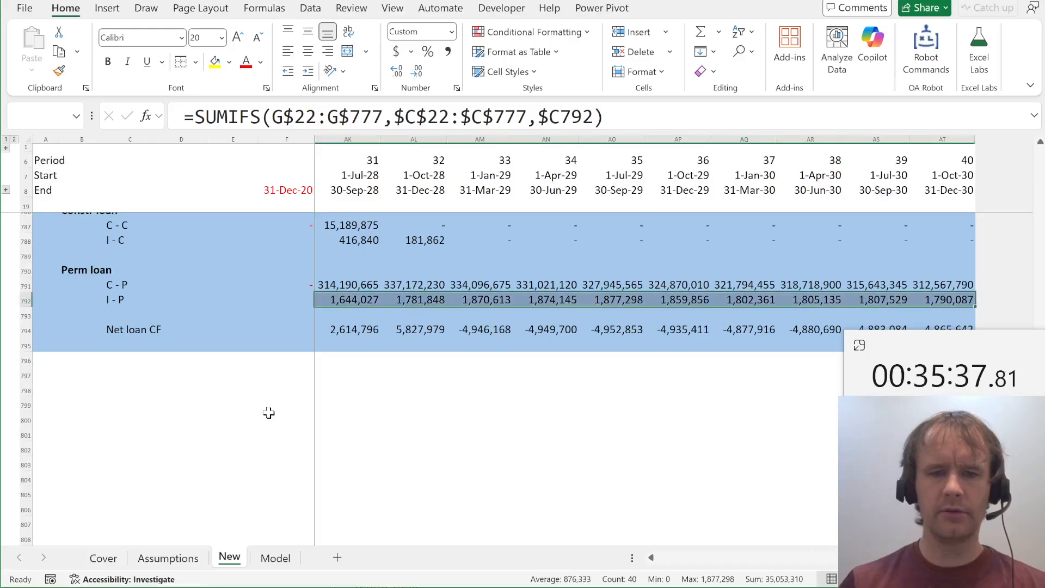
key("ctrl+Page_Down")
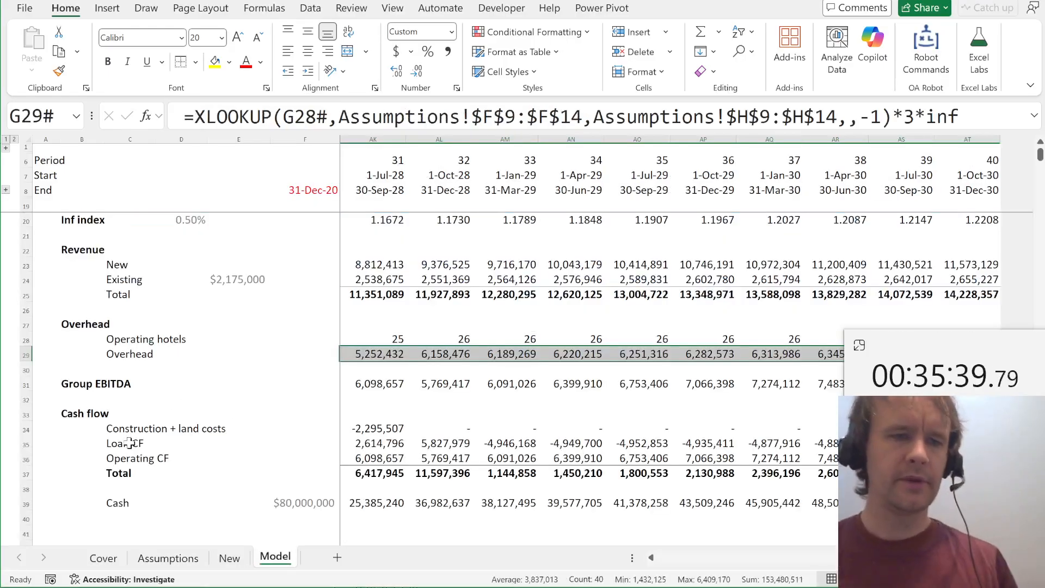
scroll(109, 430, "down", 1)
left_click(76, 403)
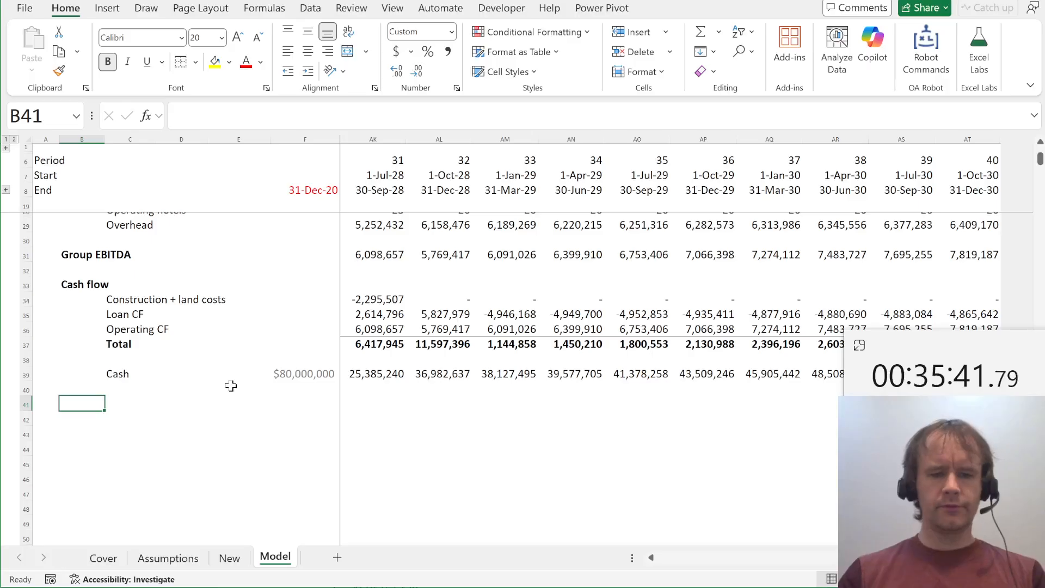
type("V")
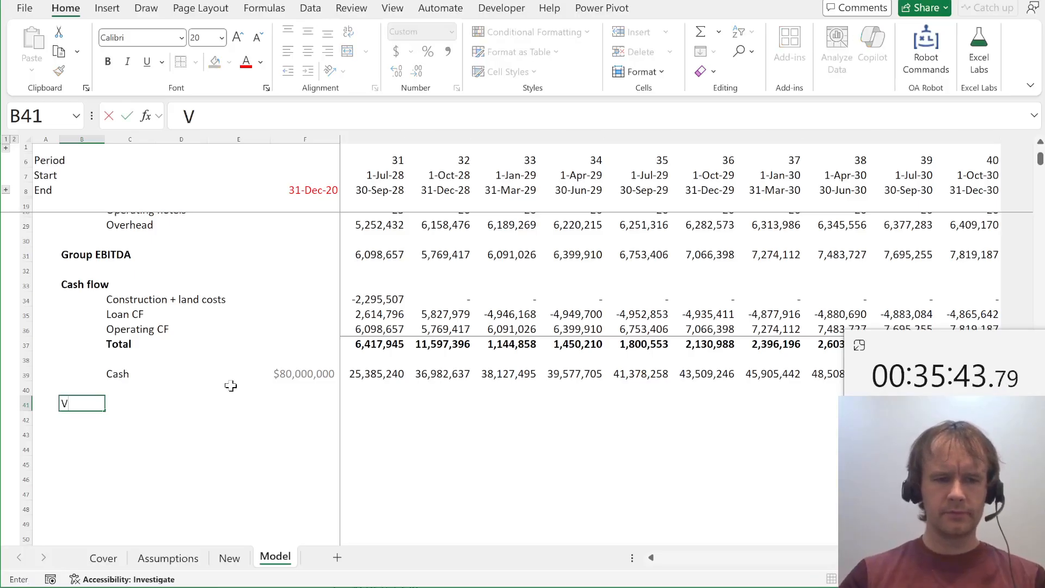
key("ctrl+b")
type("aluation")
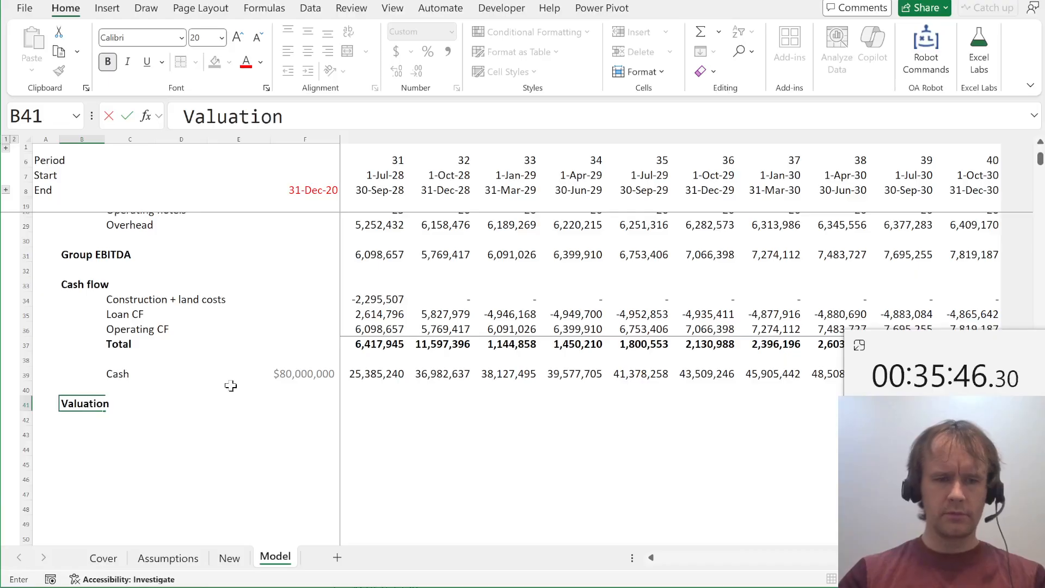
key("Return")
Add a 12M EBITDA row under Valuation that sums Group EBITDA for the four 2030 quarters, AQ31:AT31, in E42
key("Right")
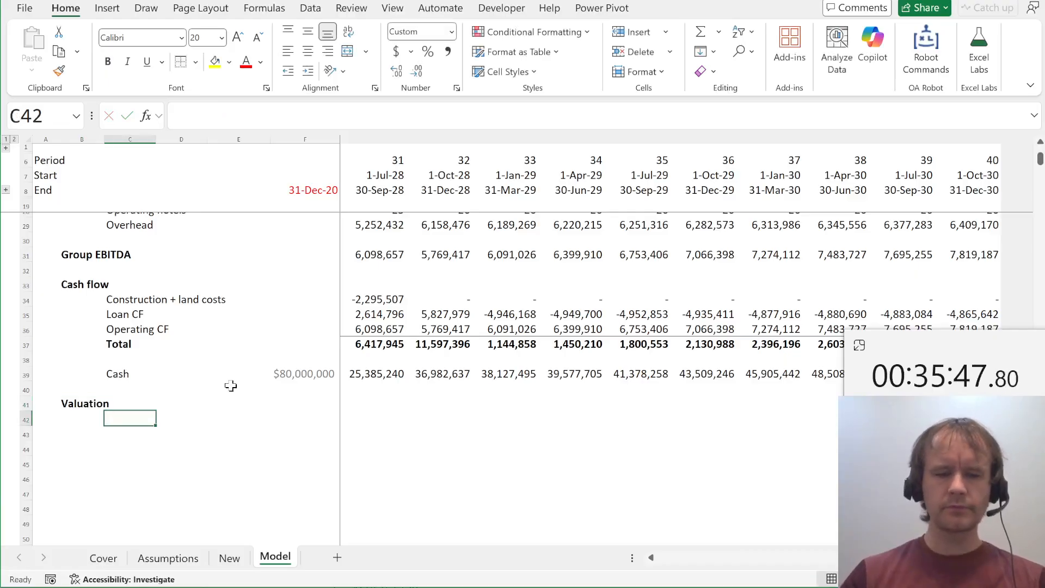
type("12M")
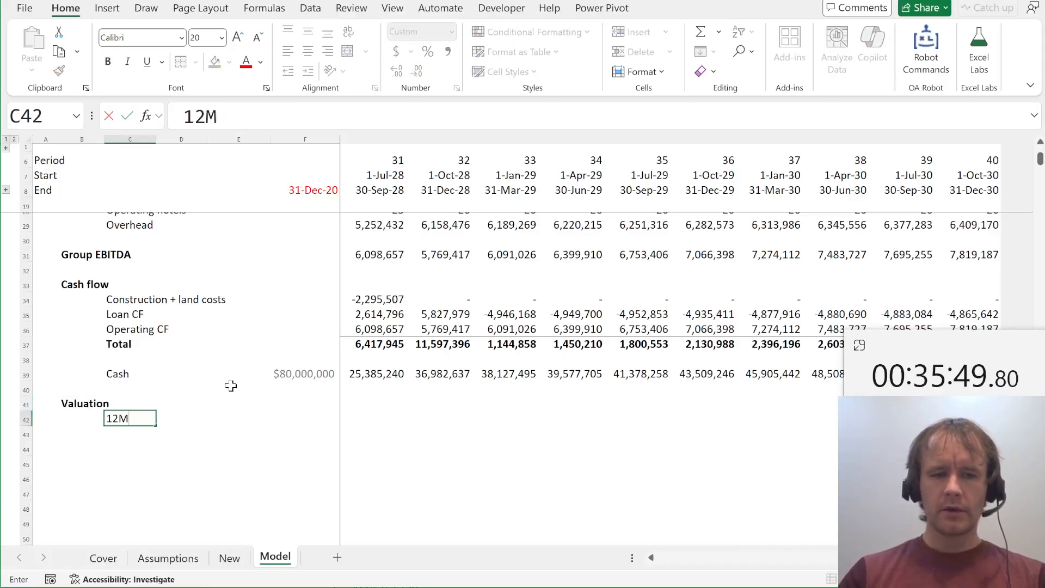
type(" EBITDA")
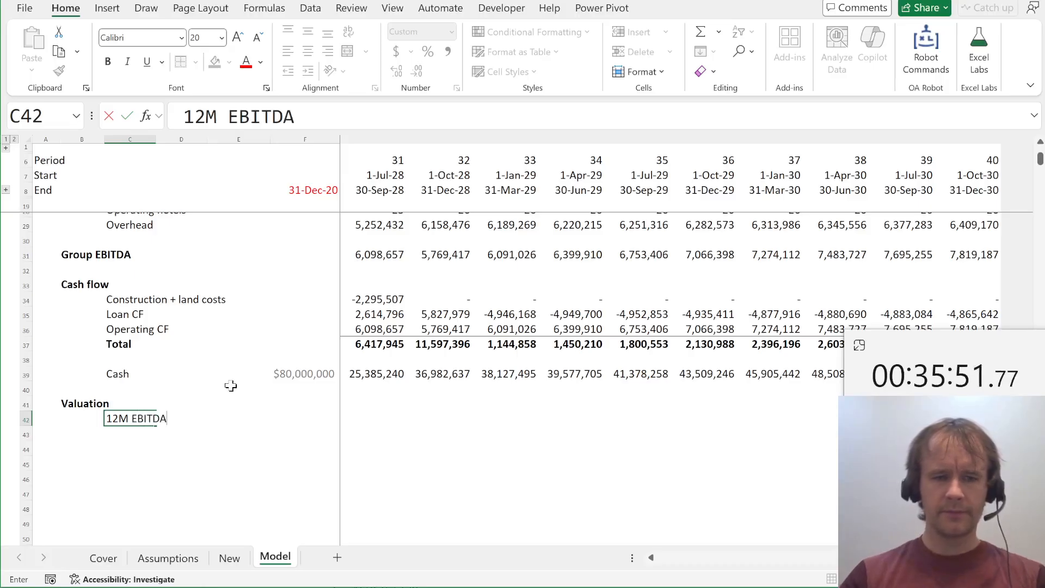
key("Tab")
key("Tab")
type("=SUM(")
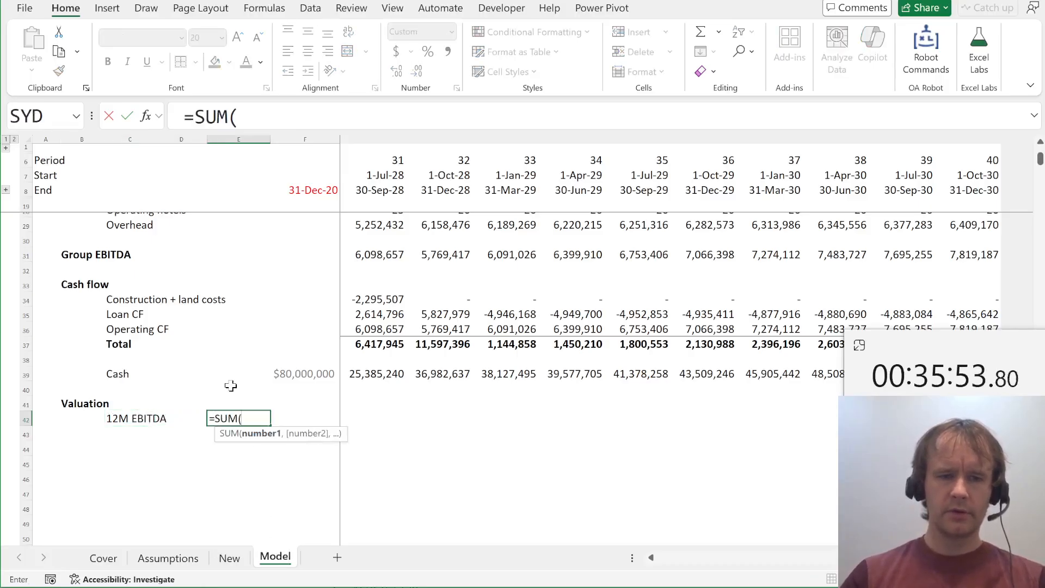
scroll(386, 321, "up", 1)
left_click(390, 303)
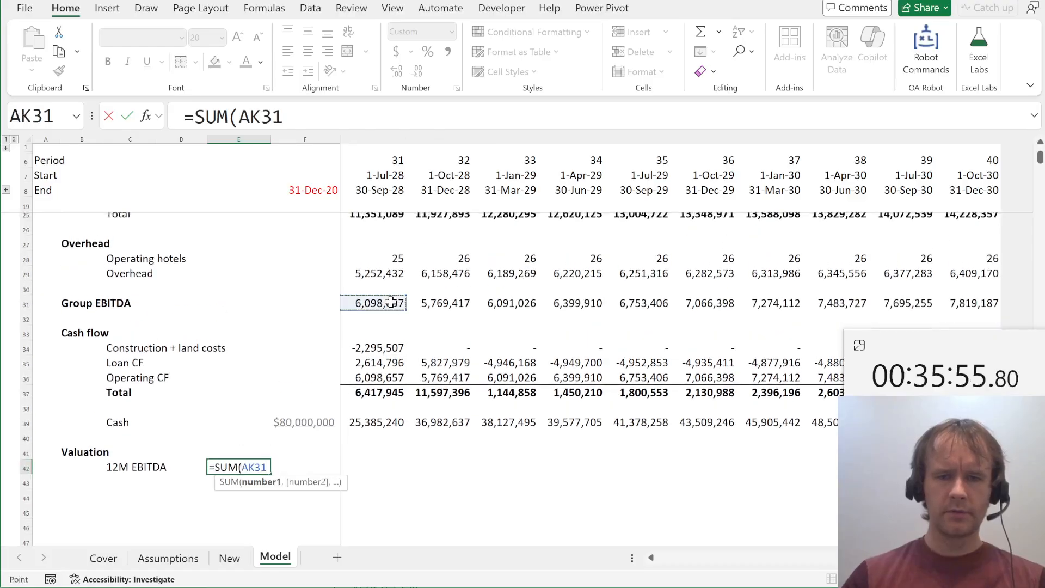
key("ctrl+Right")
key("shift+Left")
key("shift+Left")
key("shift+Left")
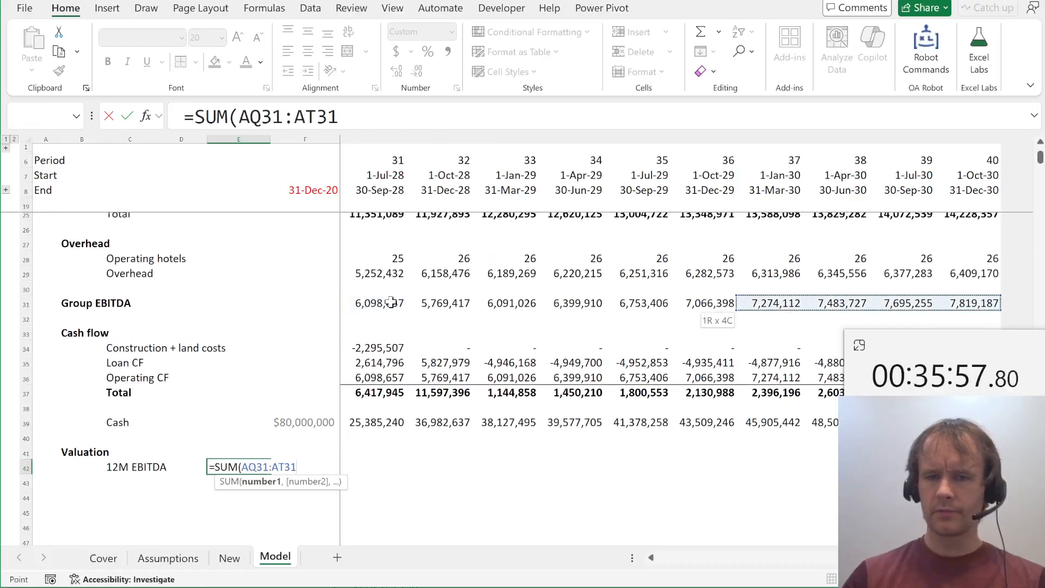
type(")")
key("Return")
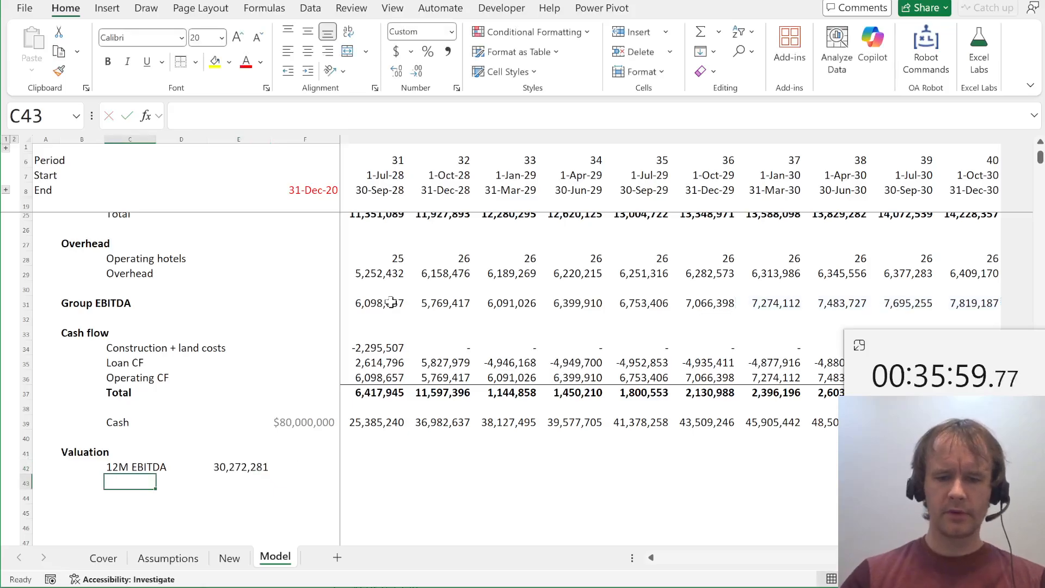
Add a Multiple row below 12M EBITDA and bring the EV/EBITDA multiple of 12.0 from the Assumptions sheet into E43
type("Multiple")
key("Tab")
key("Right")
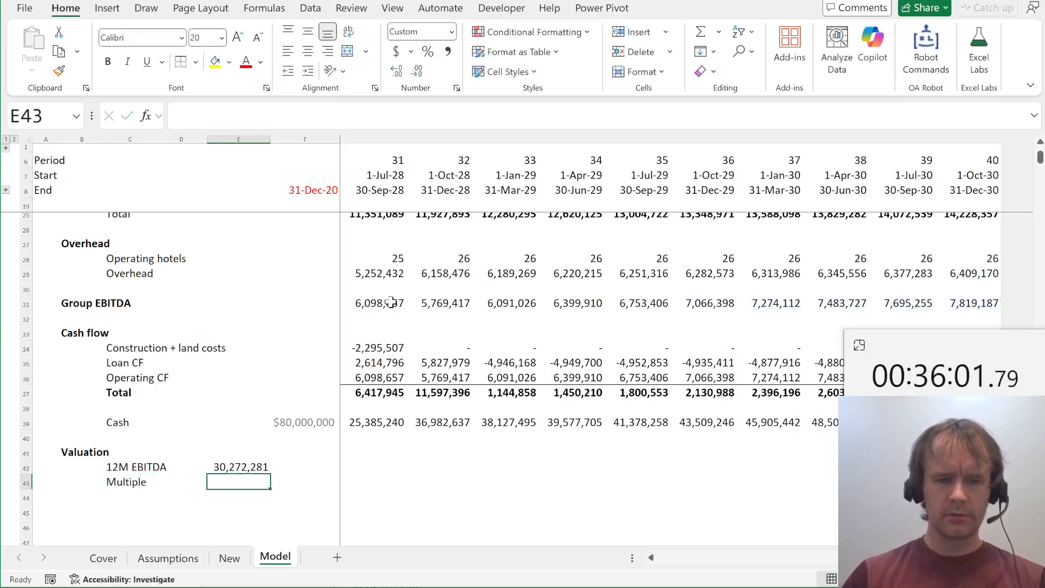
key("ctrl+Page_Up")
key("ctrl+Page_Up")
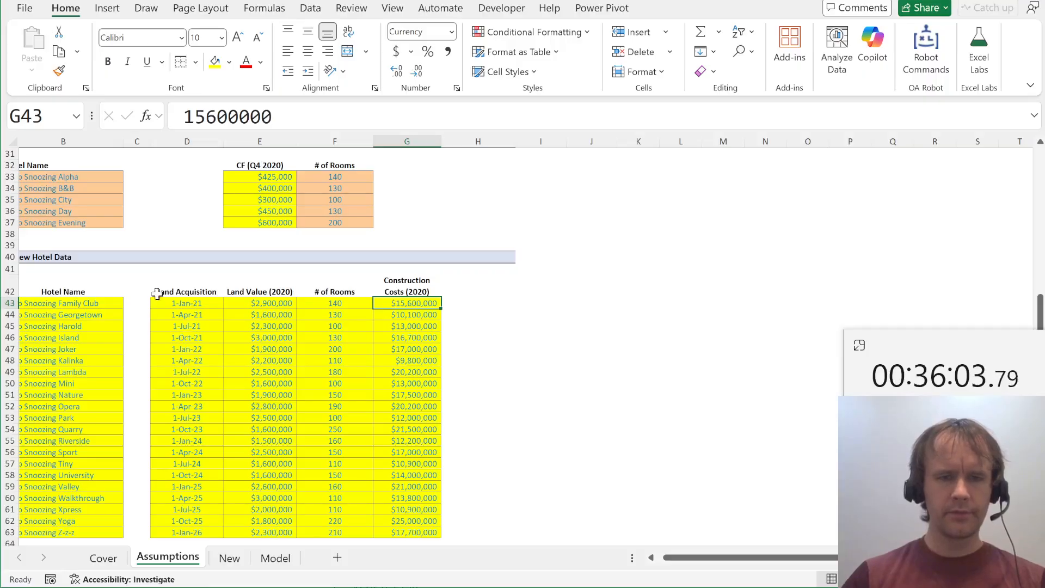
scroll(218, 278, "up", 5)
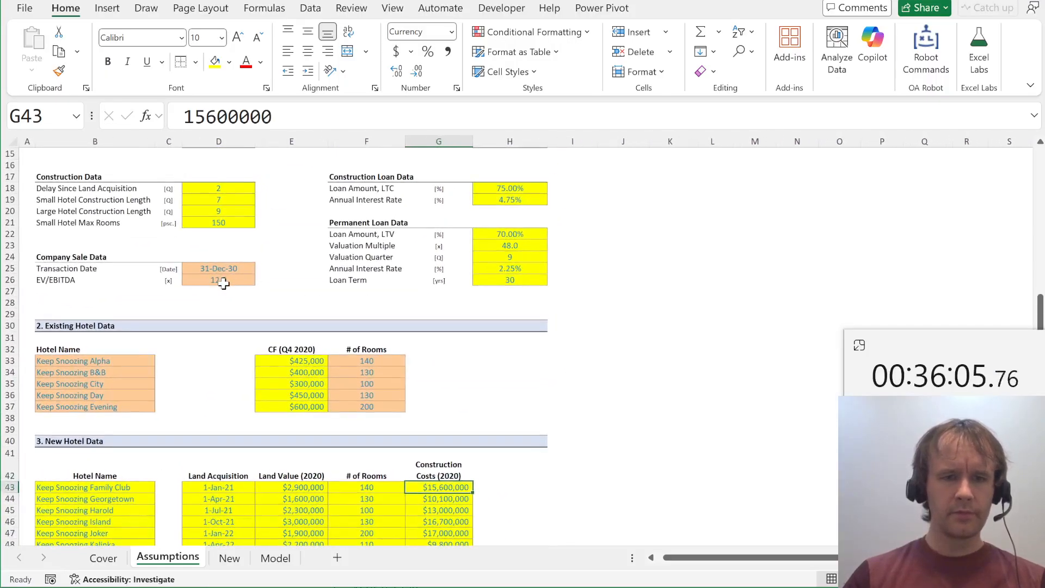
left_click(223, 282)
key("ctrl+c")
key("ctrl+Page_Down")
key("ctrl+Page_Down")
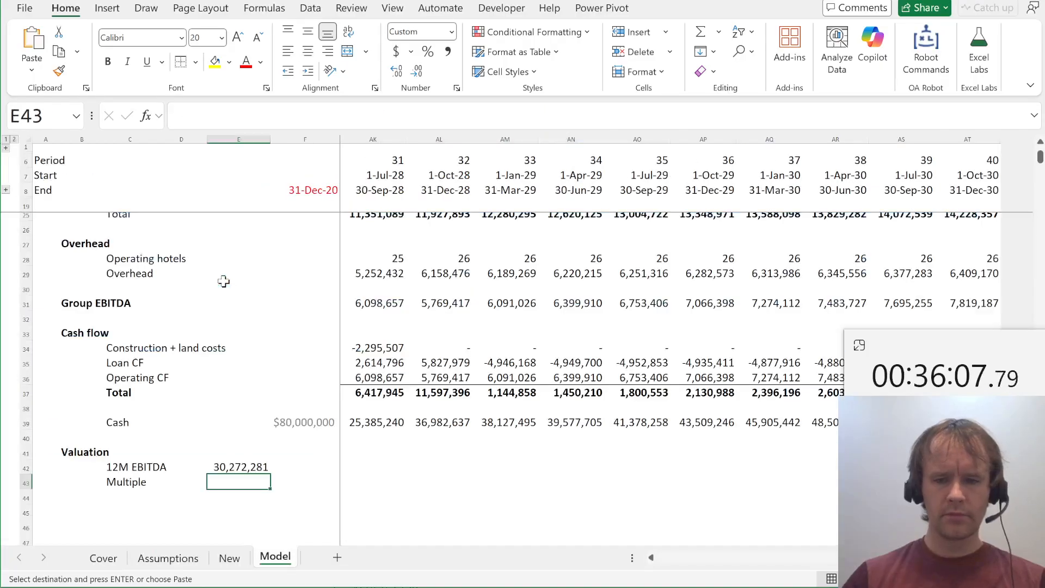
key("ctrl+shift+r")
key("Return")
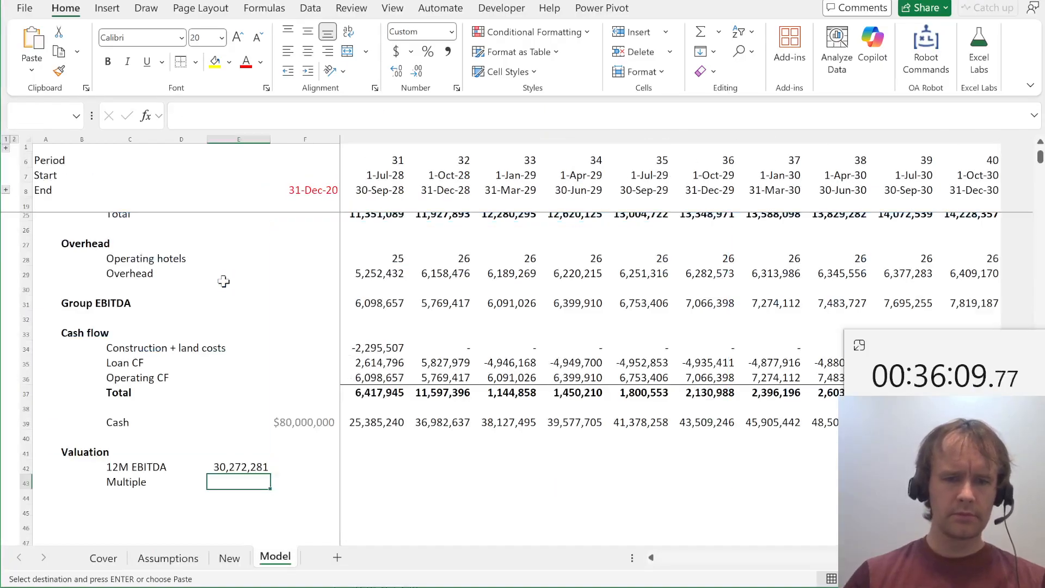
Add an EV row below Multiple and calculate it in E44 as =E42*E43
key("Down")
key("Left")
key("Left")
type("EV")
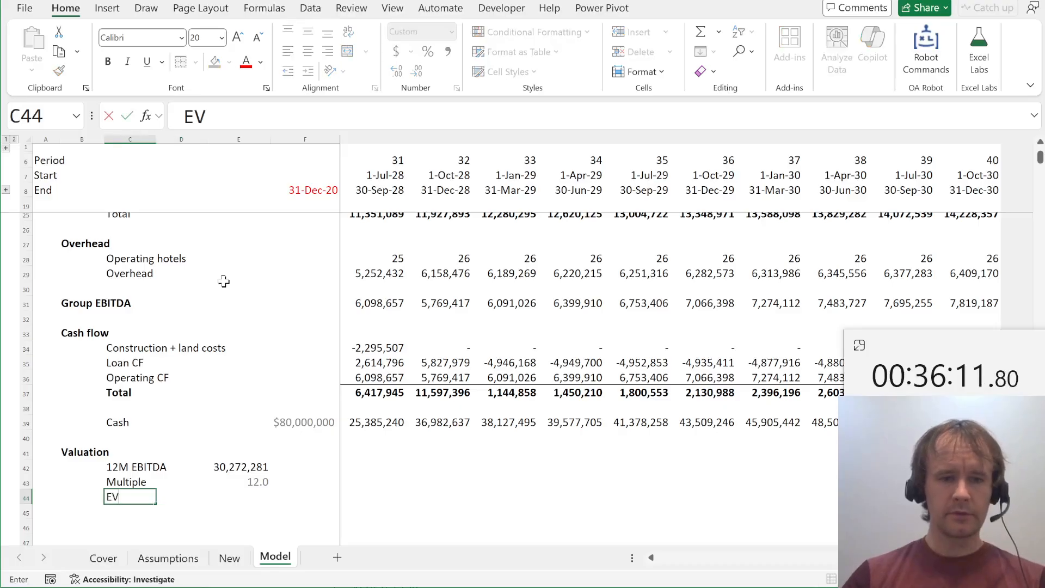
key("Right")
key("Right")
type("=")
key("Up")
key("Up")
type("*")
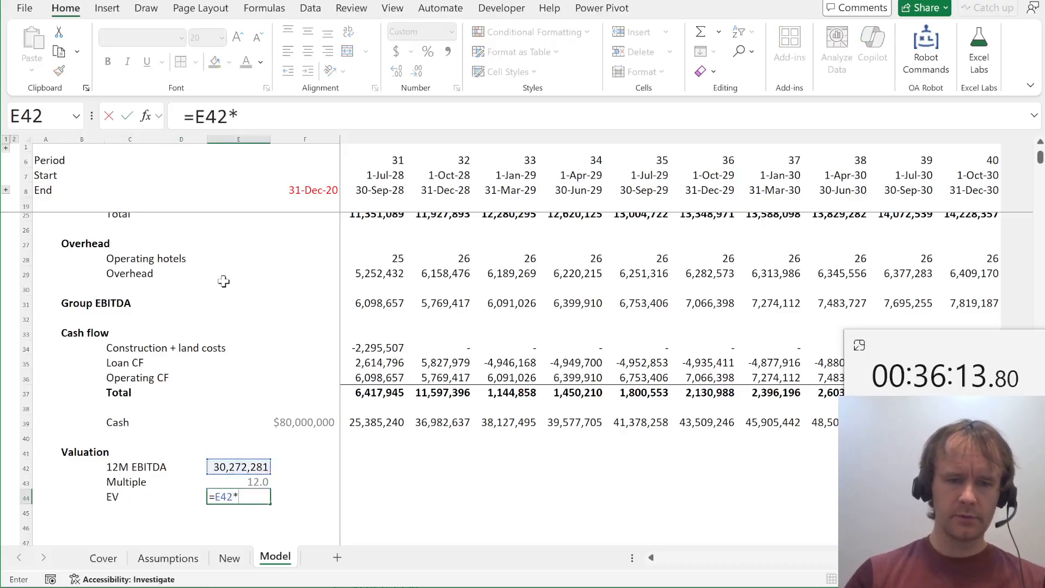
key("Down")
key("Return")
key("Up")
key("Up")
key("Down")
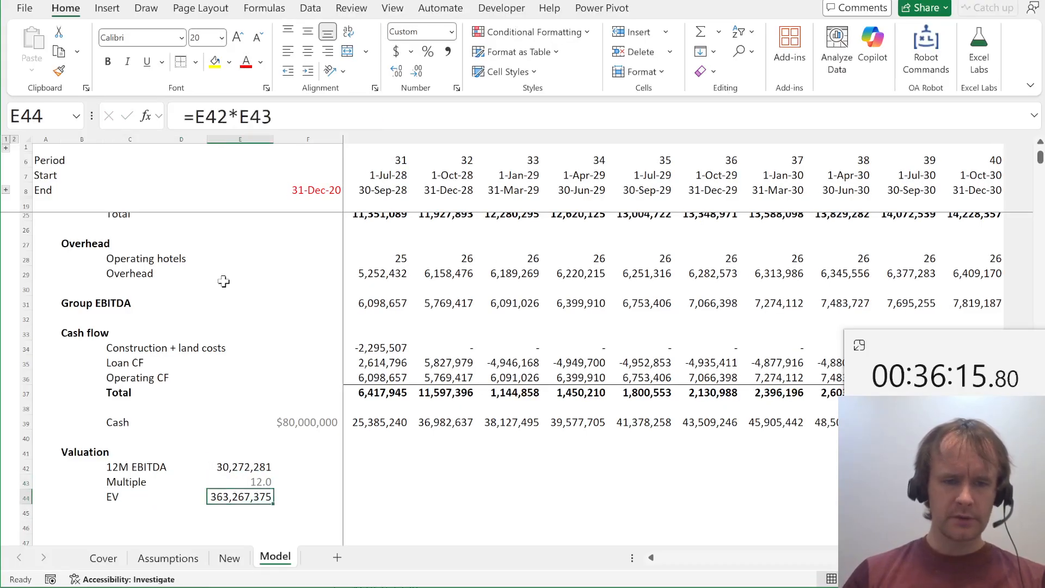
Mark answer a, $363,267,375, for question 12 in the Questions PDF
key("alt+Tab")
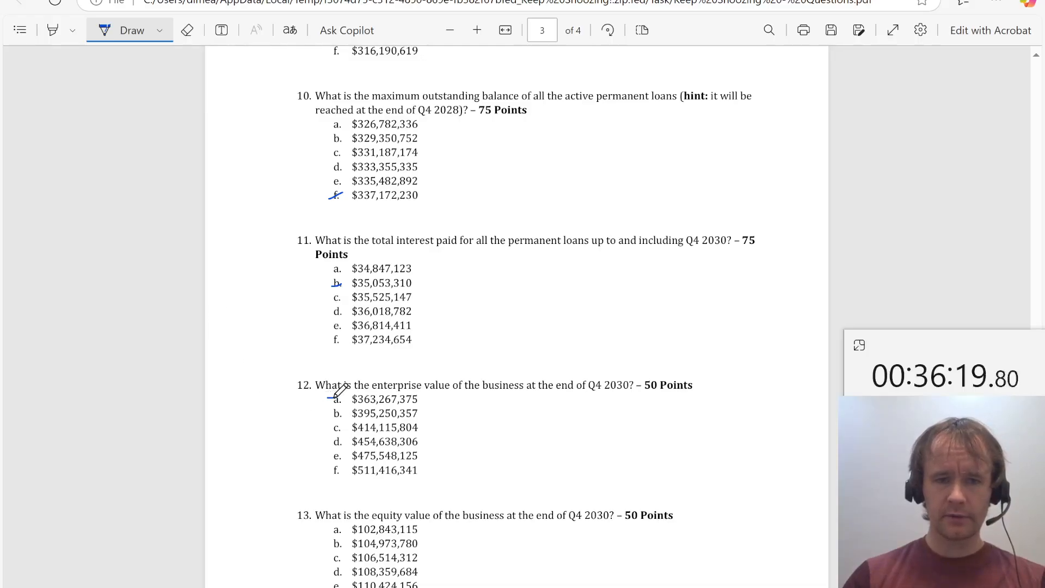
left_click_drag(335, 398, 347, 398)
scroll(283, 465, "down", 1)
Return to Excel and add Cash and Debt row labels below EV in the Valuation section
key("alt+Tab")
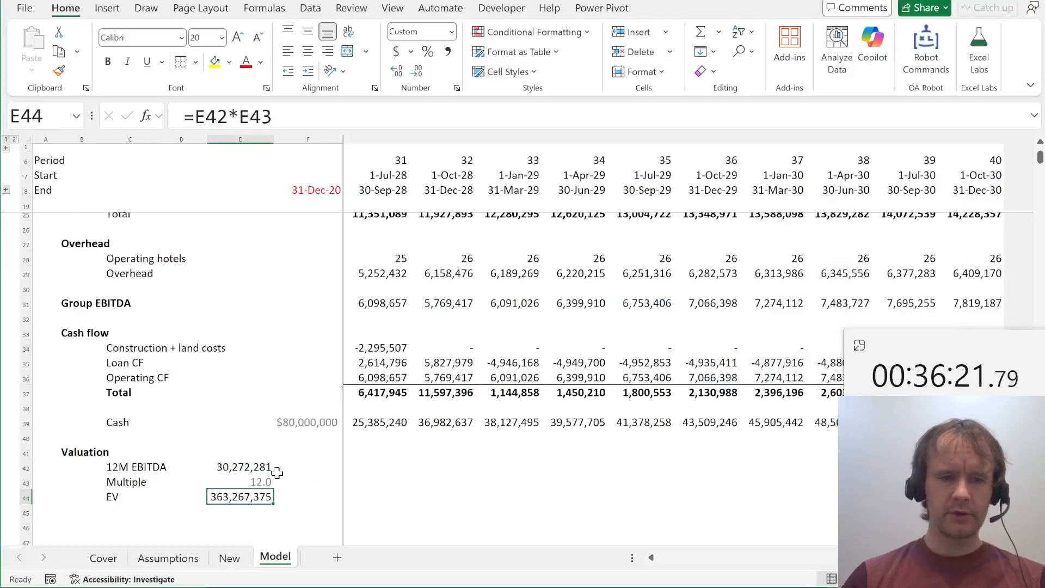
key("Down")
key("Left")
key("Left")
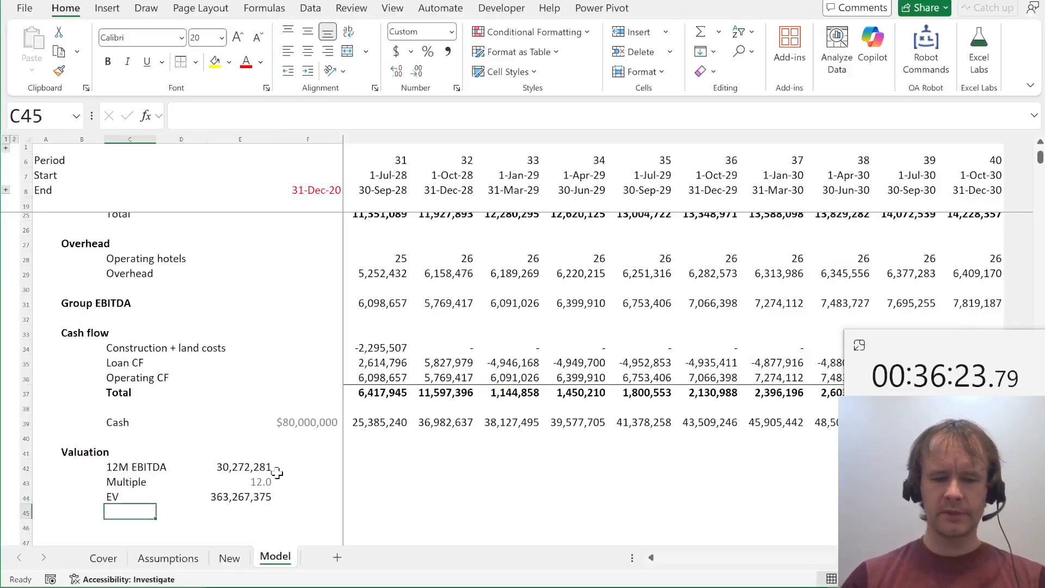
type("Cash")
key("Return")
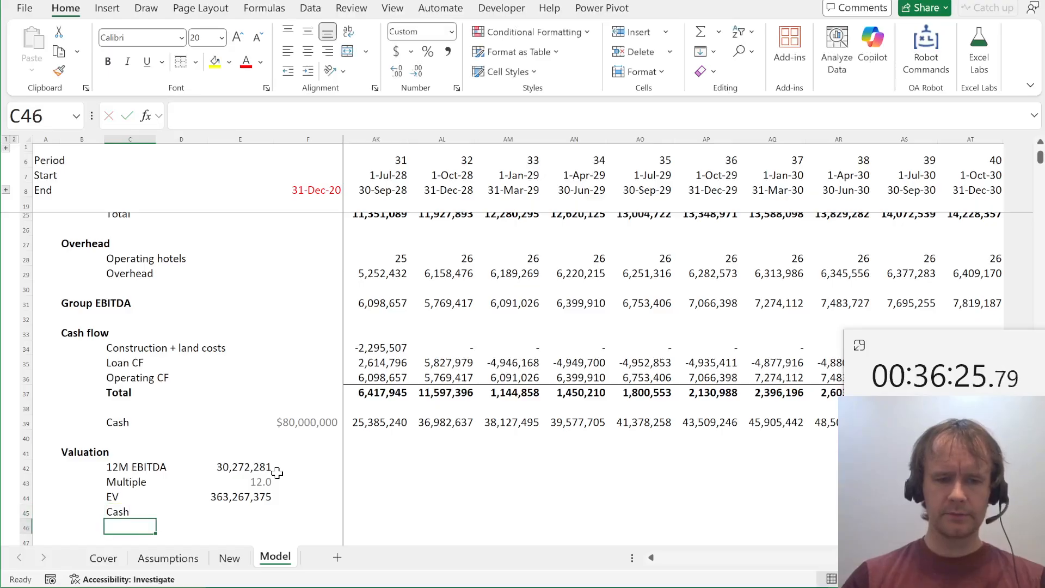
type("Debt")
key("Return")
Link the valuation's Cash amount in E45 to the row 39 cash balance for the quarter ending 31-Dec-30
key("Up")
key("Up")
key("Right")
key("Right")
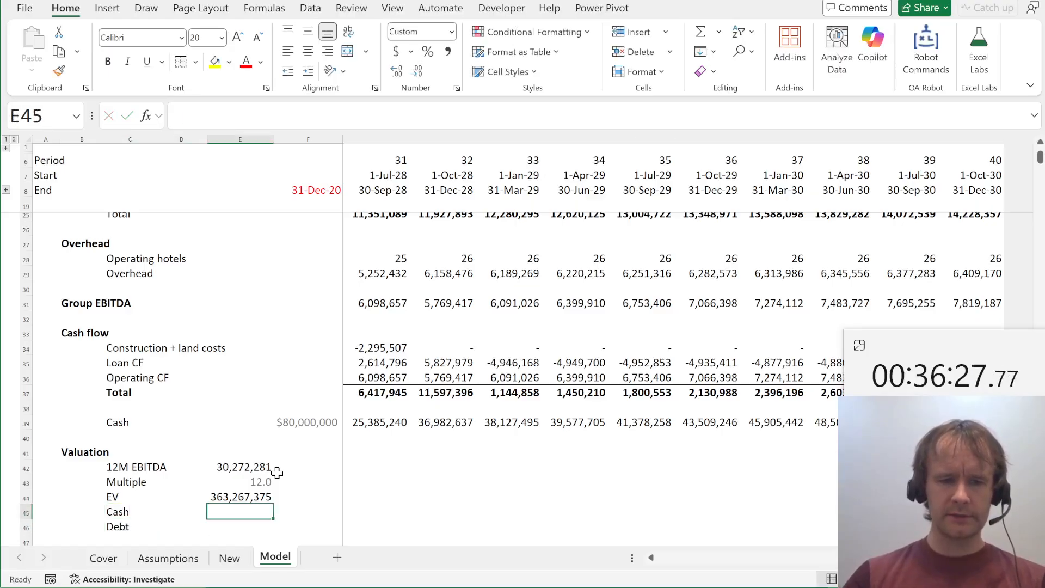
type("=")
left_click(502, 427)
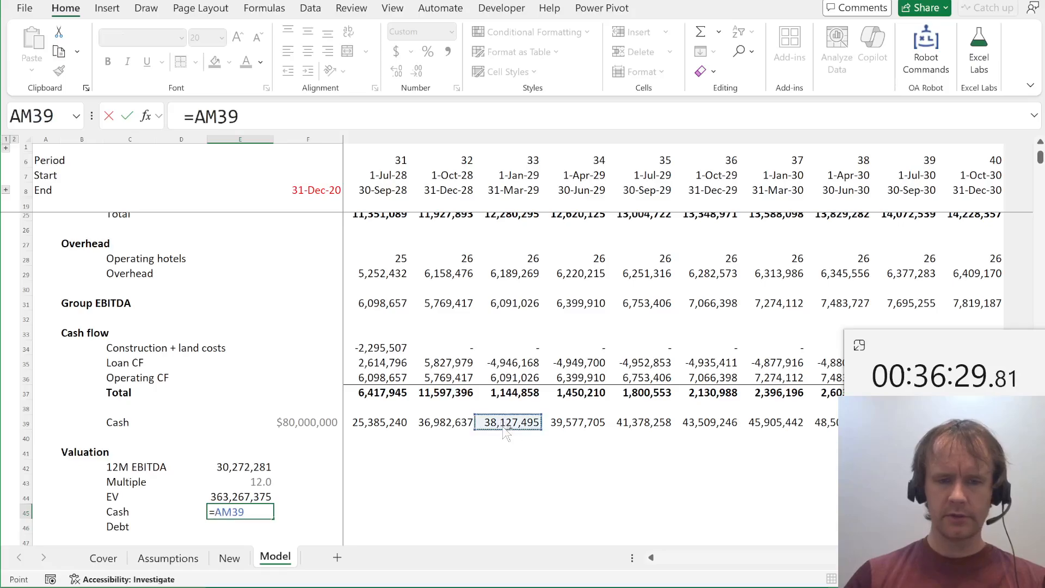
key("Return")
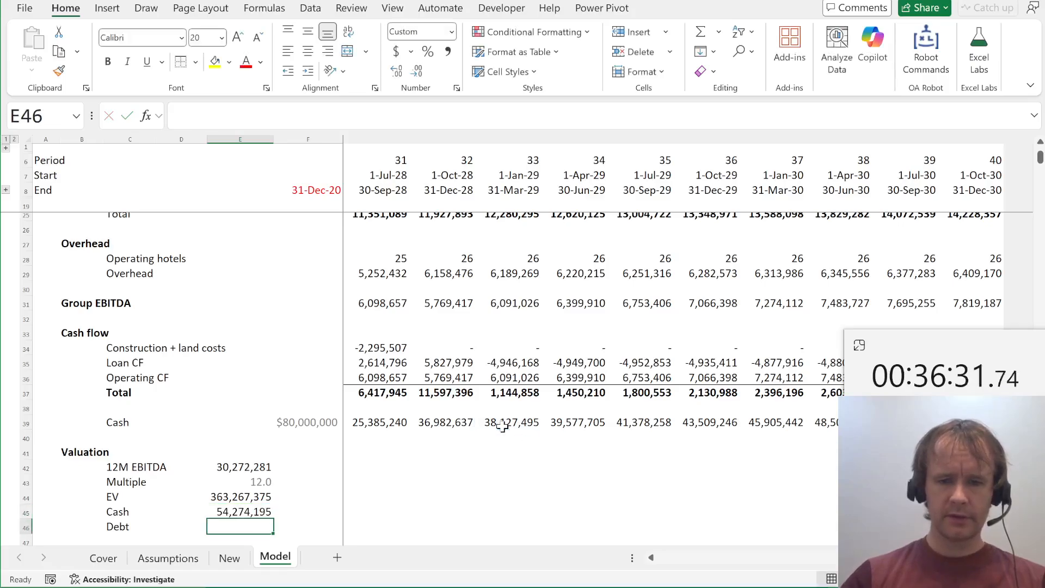
Link the valuation's Debt in E46 to the negative permanent loan balance on the New sheet for the quarter ending 31-Dec-30
type("=-")
key("ctrl+Page_Up")
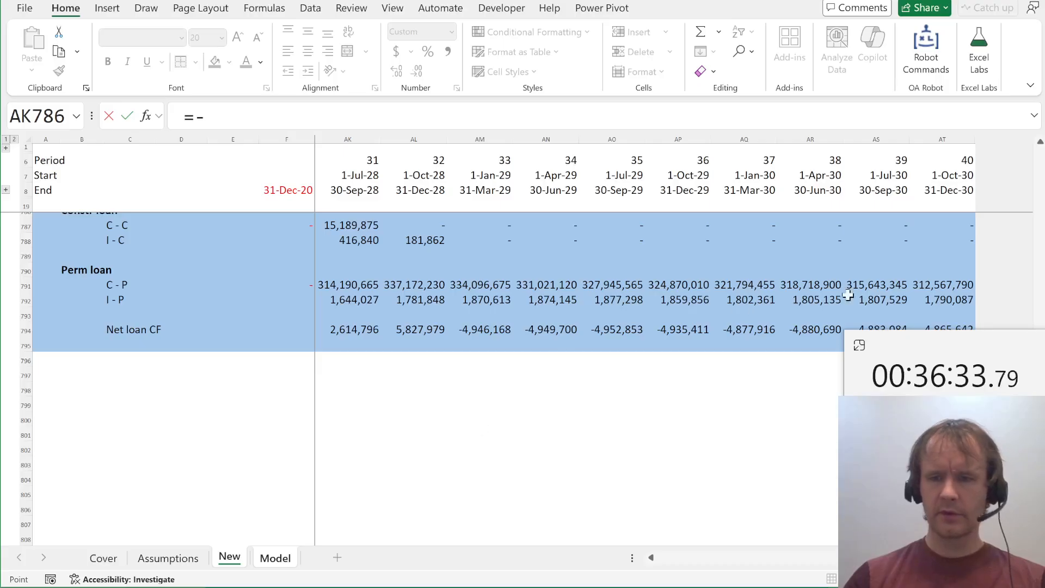
left_click(939, 284)
key("Return")
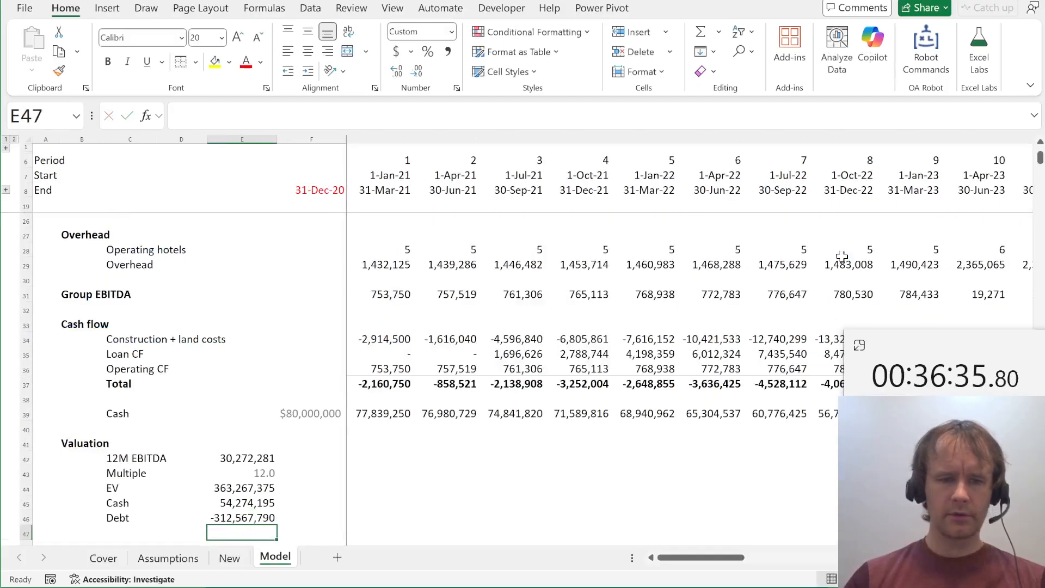
Add an Eq val row below Debt and calculate it in E47 as =SUM(E44:E46)
key("Left")
key("Left")
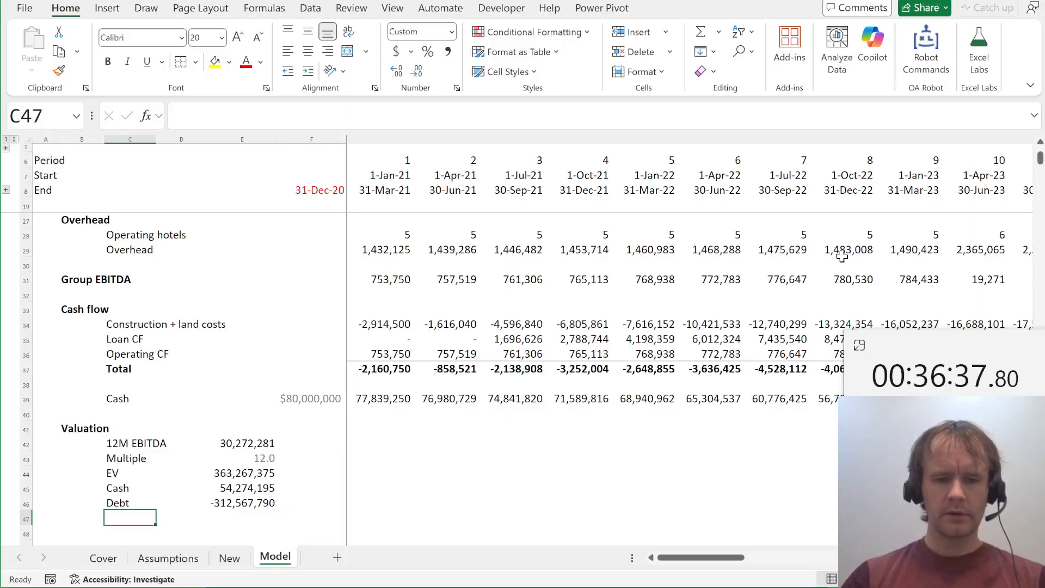
type("Eq val")
key("Right")
key("Right")
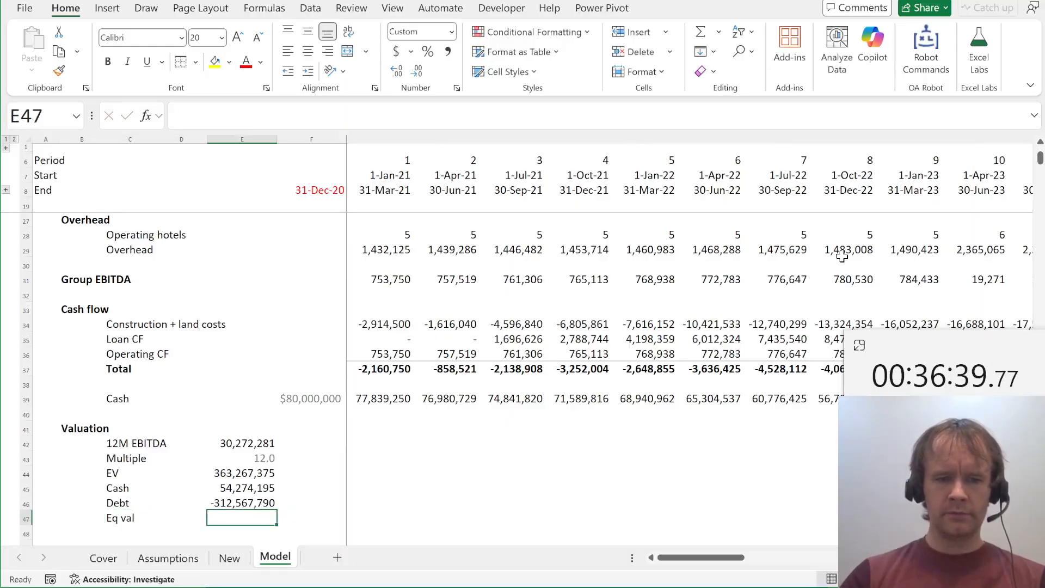
type("=sum")
key("Tab")
key("Up")
key("shift+Up")
key("shift+Up")
key("Return")
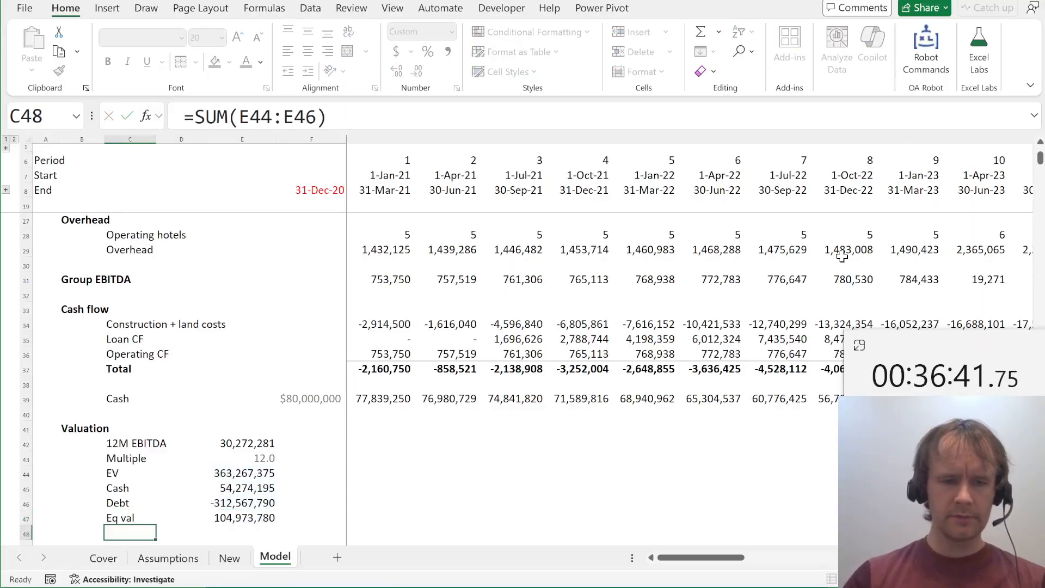
Mark answer b, $104,973,780, for question 13 in the Questions PDF and read questions 14 and 15
key("Up")
key("Right")
key("Right")
key("alt+Tab")
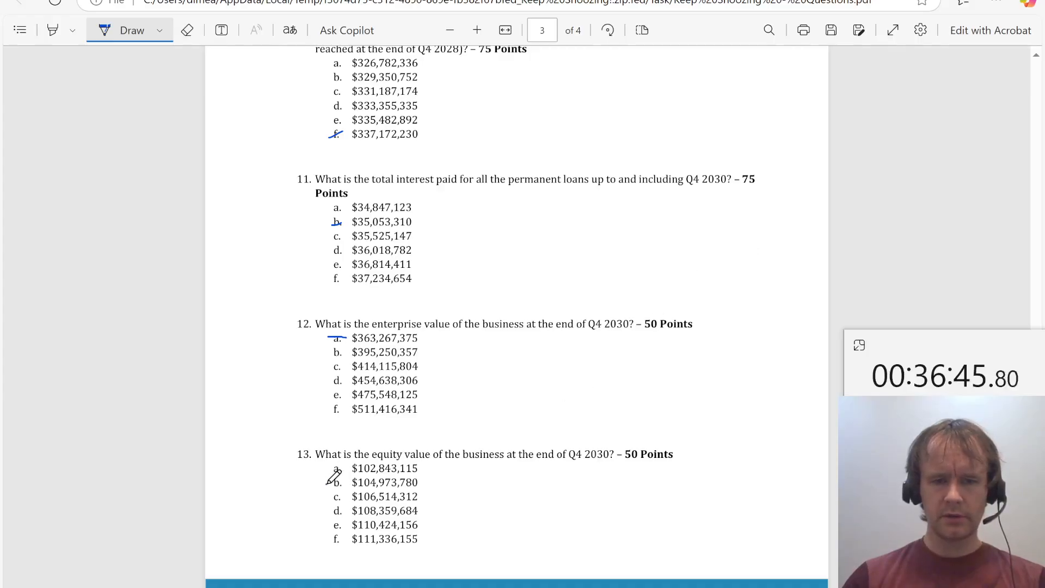
left_click_drag(327, 484, 344, 483)
scroll(237, 517, "down", 8)
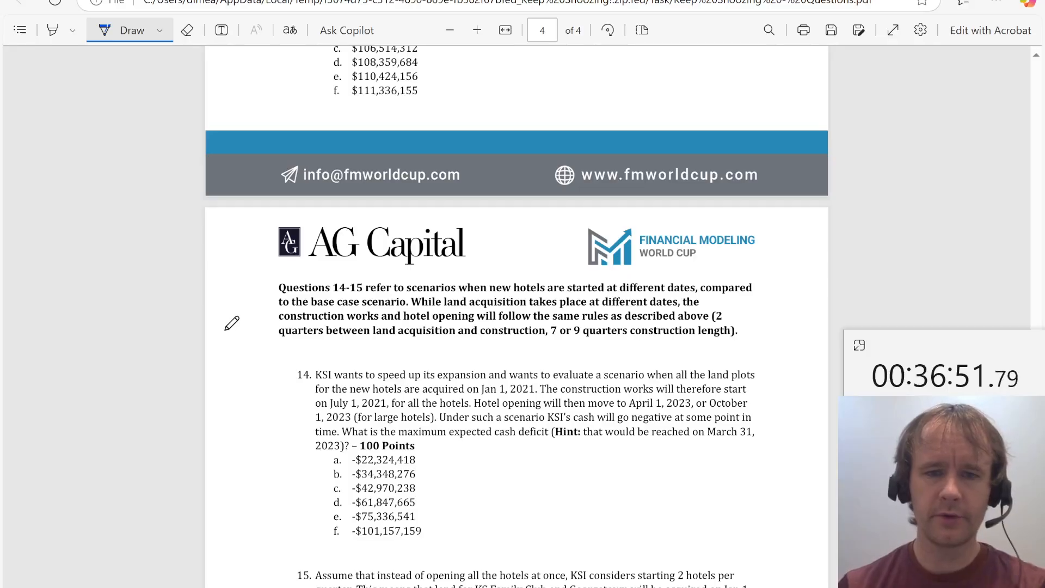
scroll(232, 323, "down", 2)
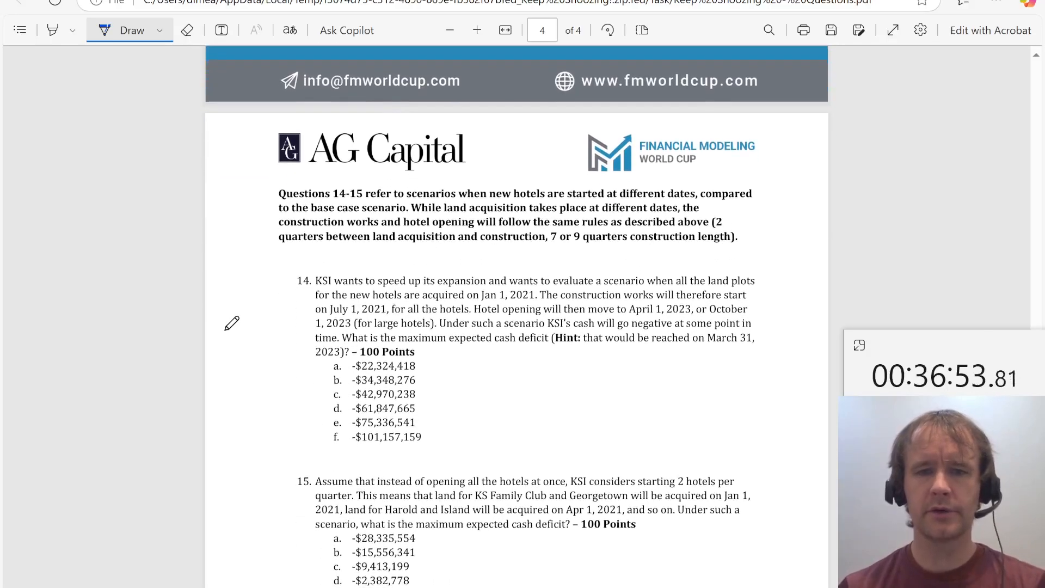
scroll(232, 324, "down", 1)
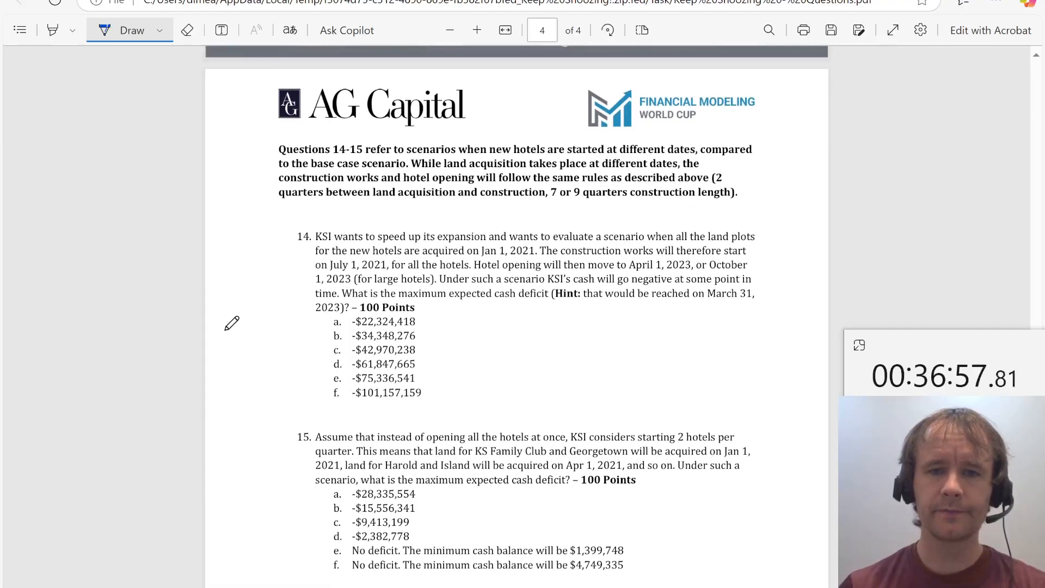
scroll(231, 323, "down", 1)
In Excel's Assumptions sheet, copy the new hotels' Land Acquisition dates to column I from I43 as values and number formats
key("alt+Tab")
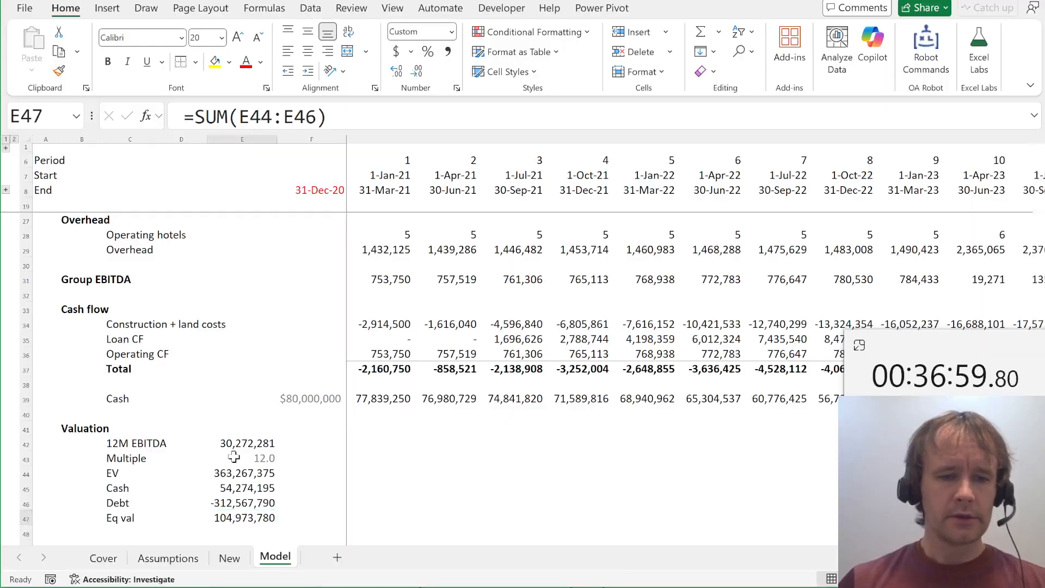
key("ctrl+Page_Up")
key("ctrl+Page_Up")
scroll(234, 457, "down", 7)
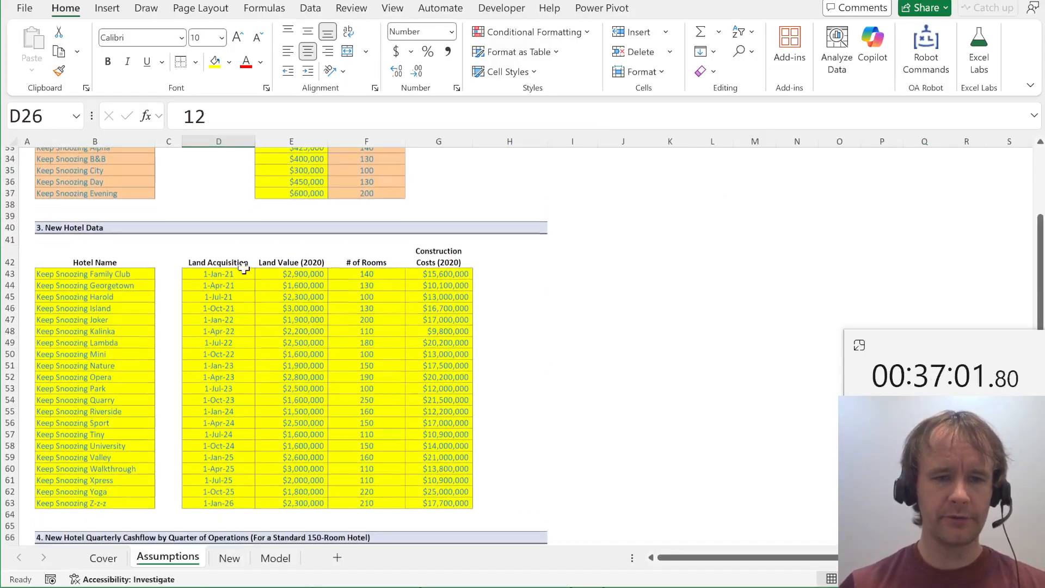
left_click(237, 240)
key("ctrl+shift+Down")
key("ctrl+c")
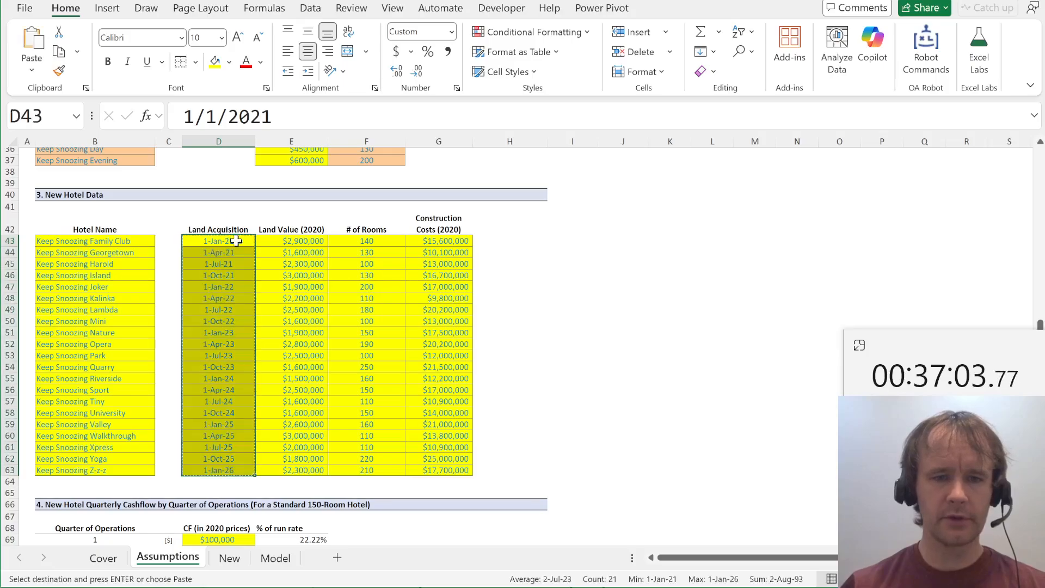
key("Right")
key("Right")
key("Right")
key("Right")
key("Right")
key("Right")
key("Left")
key("ctrl+alt+v")
key("u")
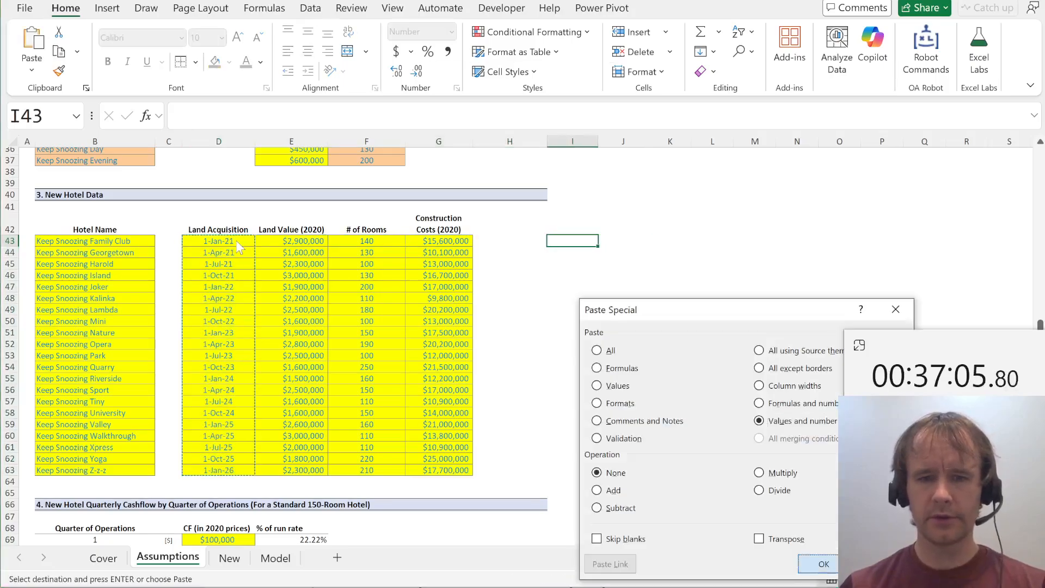
key("Return")
Label the scenario columns in I42:L42 as Base, Scen 1, Scen 2 and Scen 3
key("Up")
type("Base")
key("Right")
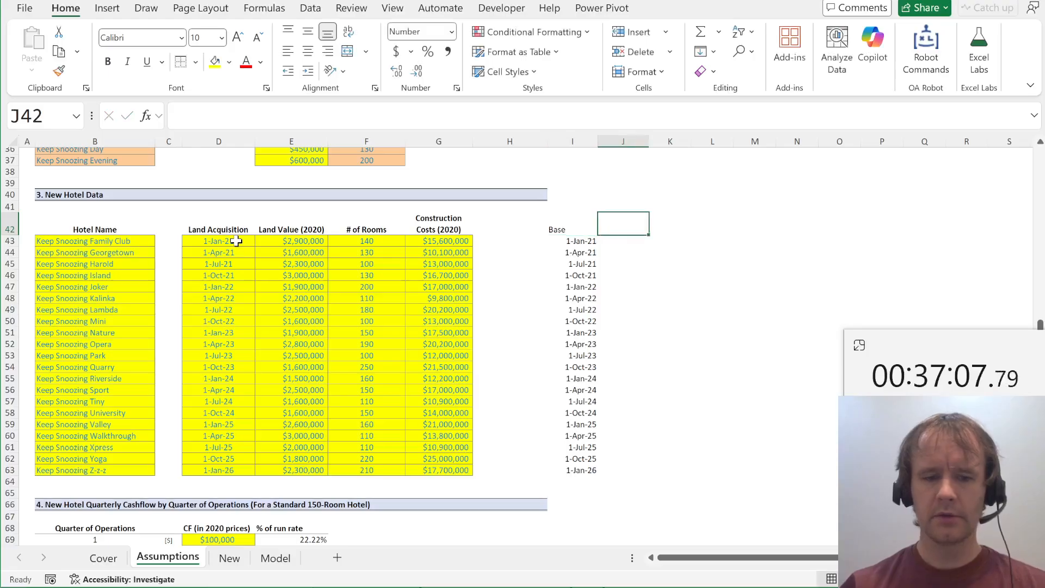
type("Scen 1")
key("Right")
type("Sce")
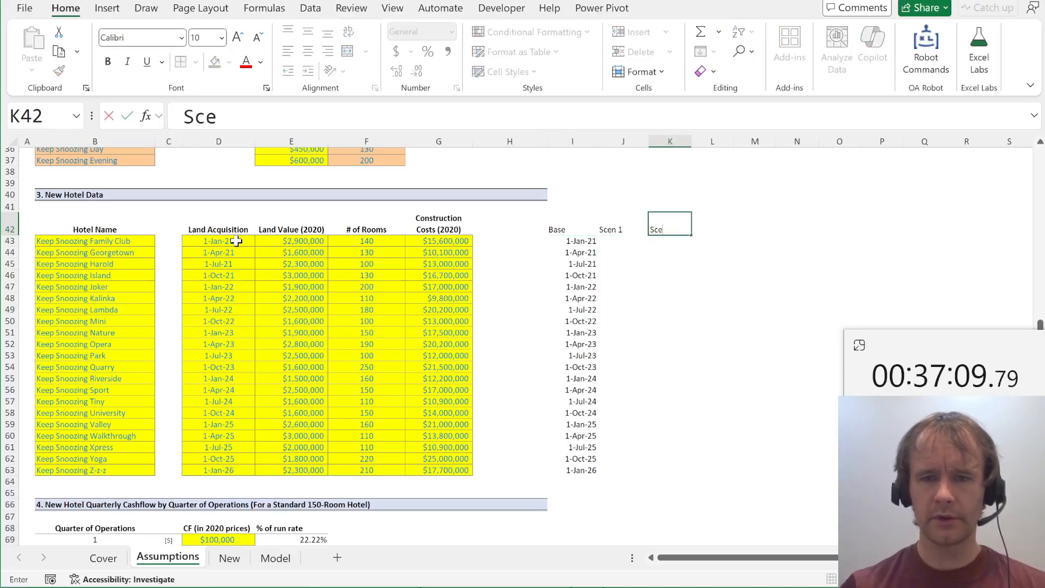
key("Right")
type("Scen")
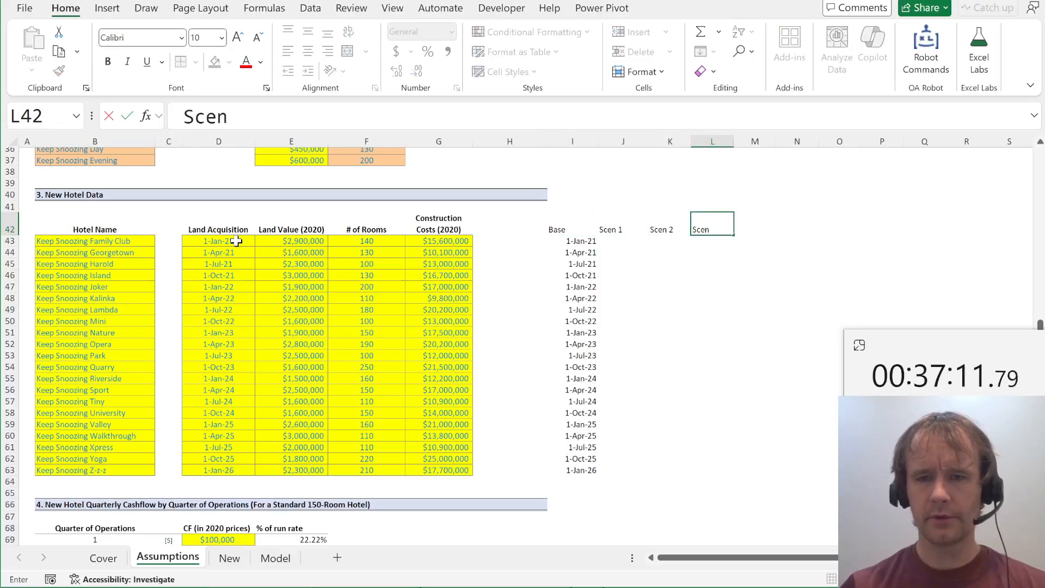
key("Return")
Check question 14's acquisition date in the PDF and fill Scen 1 for all new hotels, J43:J63, with 1-Jan-21
key("alt+Tab")
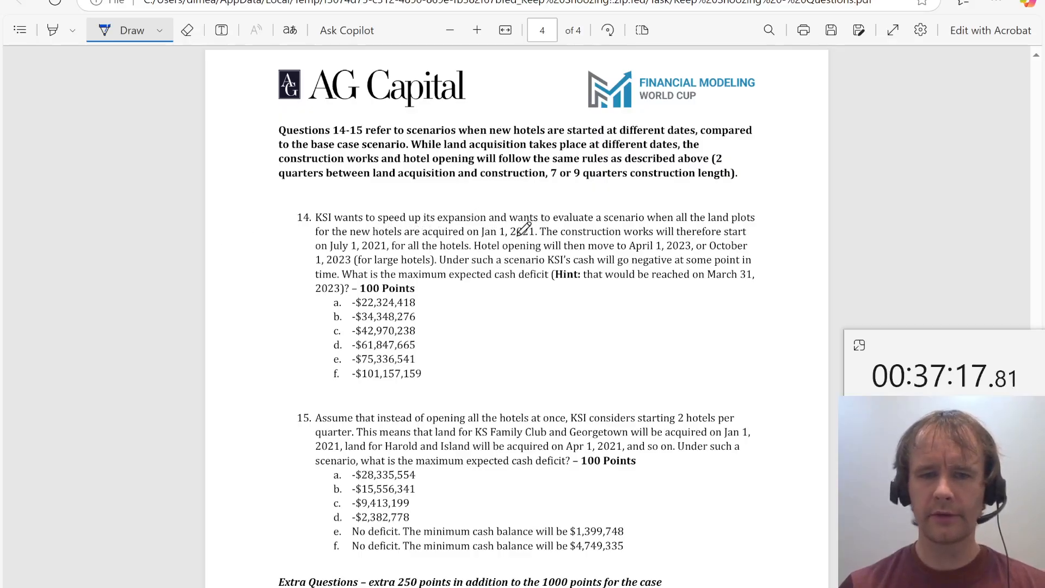
key("alt+Tab")
key("ctrl+c")
key("ctrl+Down")
key("Right")
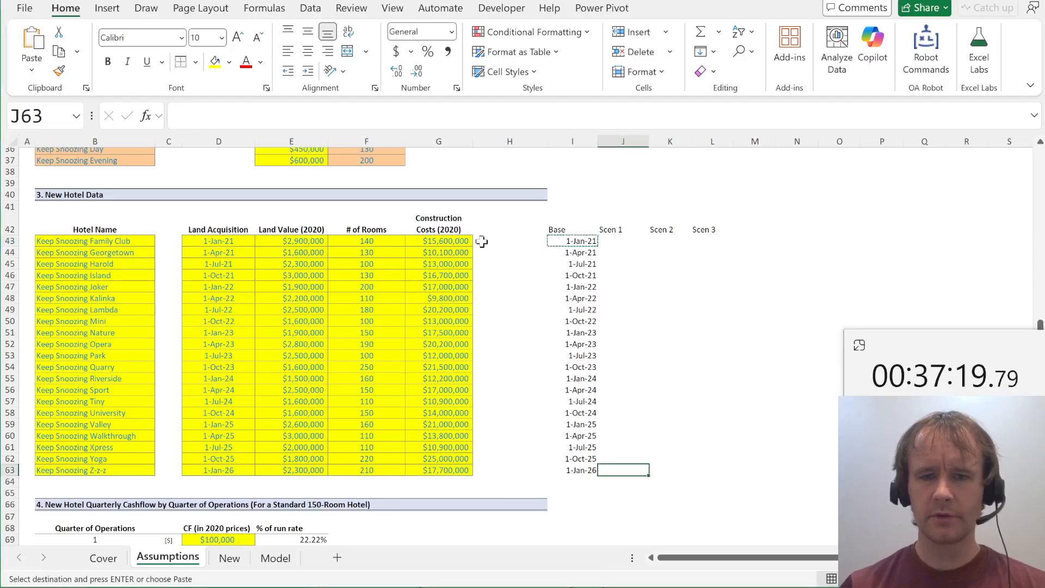
key("ctrl+shift+Up")
key("shift+Down")
key("ctrl+v")
Check question 15's schedule in the PDF and enter 1-Jan-21 in Scen 2 for the first two hotels, K43:K44
key("ctrl+Up")
key("Up")
key("Right")
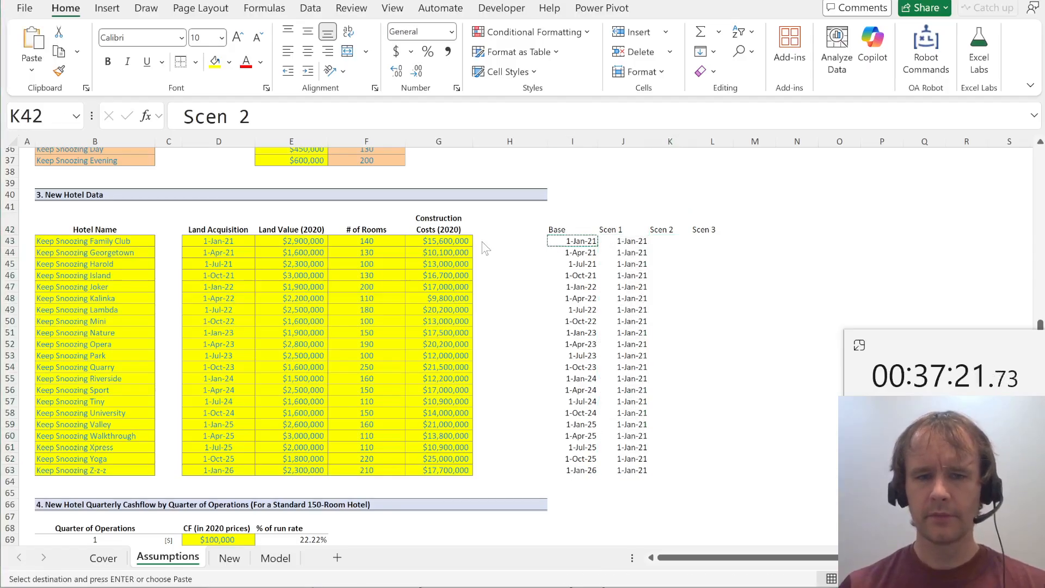
key("alt+Tab")
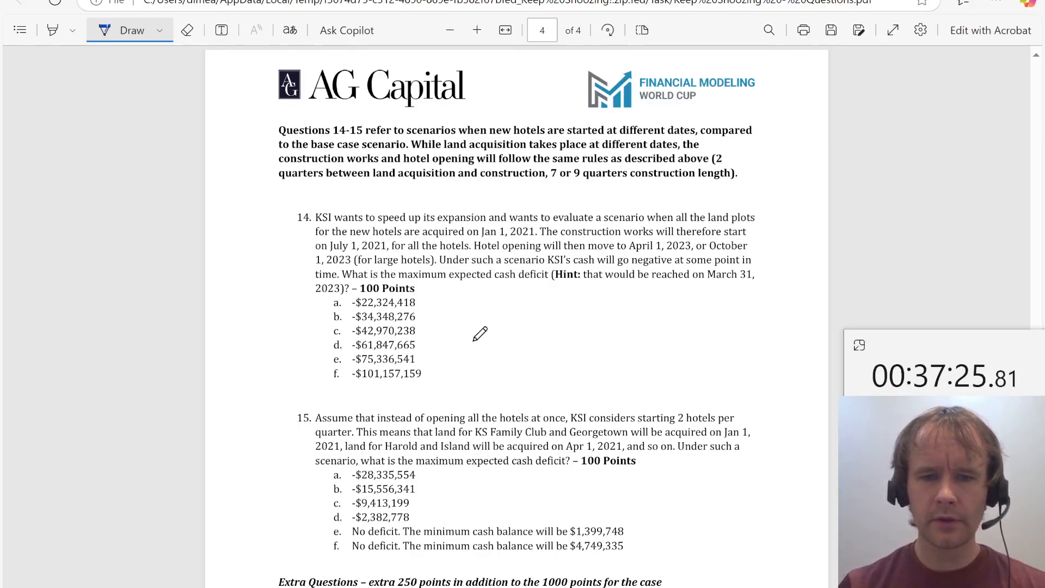
scroll(480, 334, "down", 2)
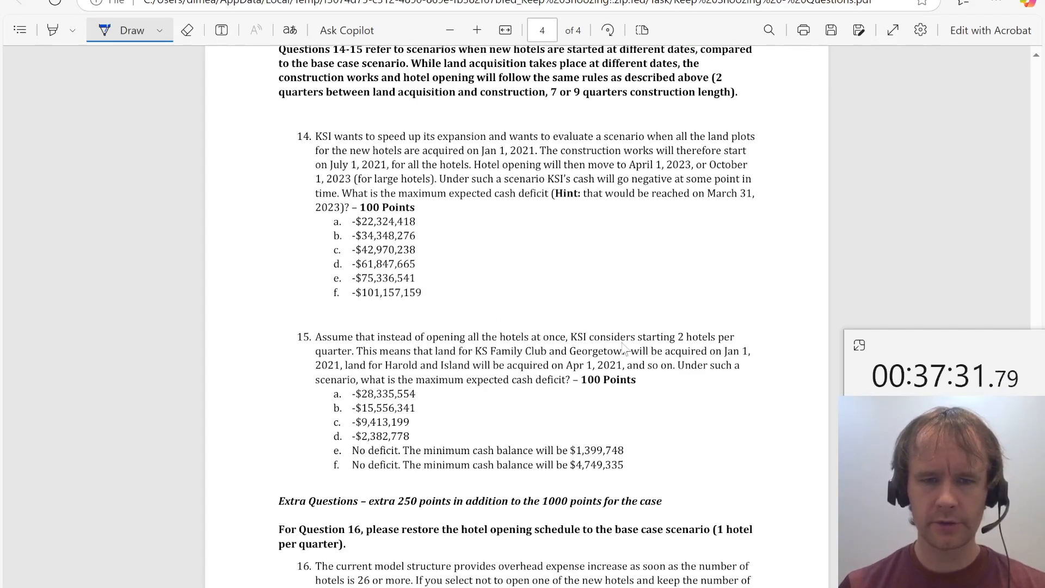
key("alt+Tab")
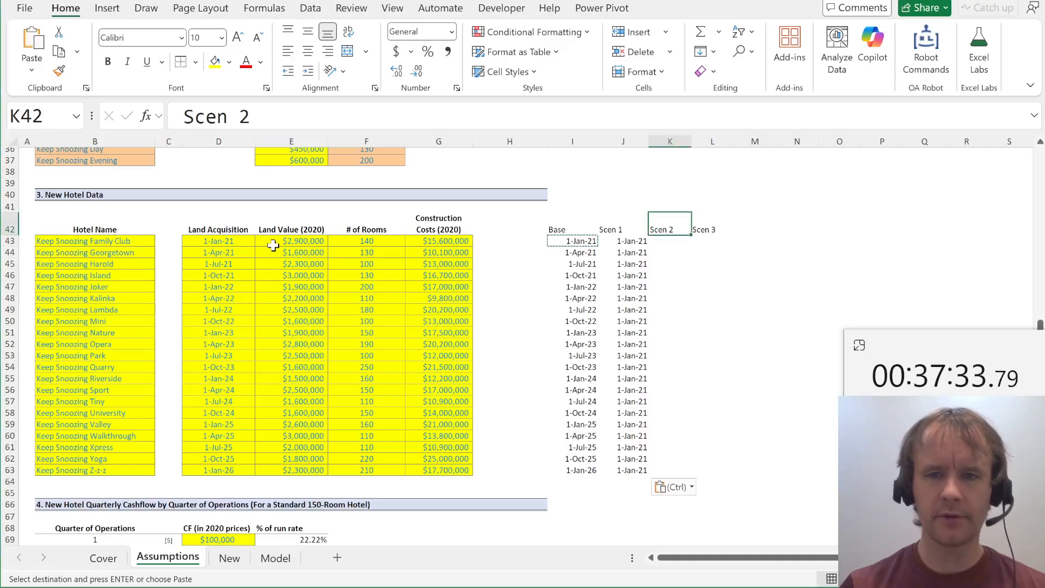
key("Down")
key("Left")
key("ctrl+c")
key("Right")
key("ctrl+v")
key("Down")
key("ctrl+v")
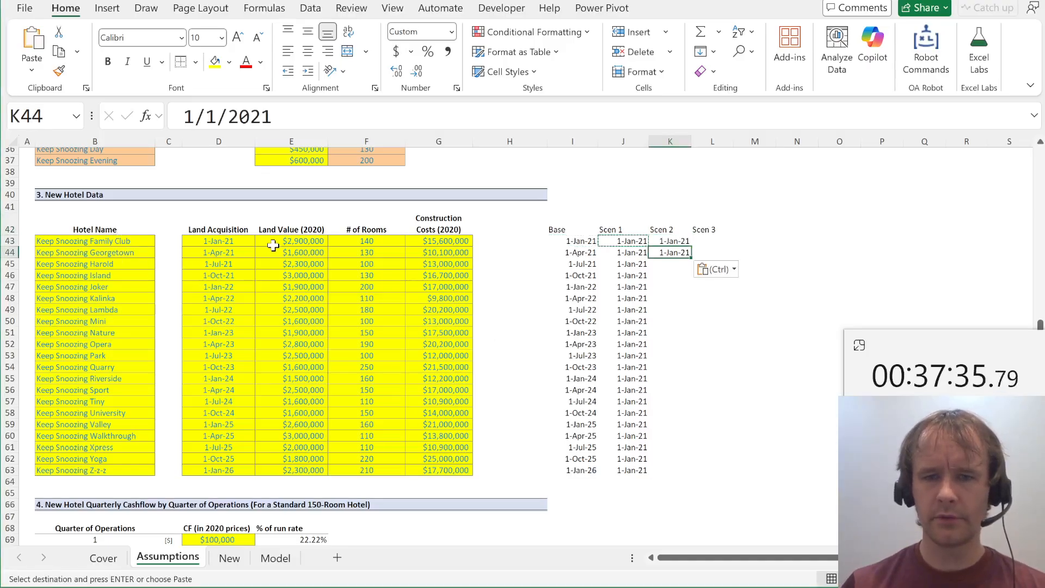
Calculate the third Scen 2 date in K45 as =EDATE(K43,3) and apply the date format to it
key("Down")
type("=")
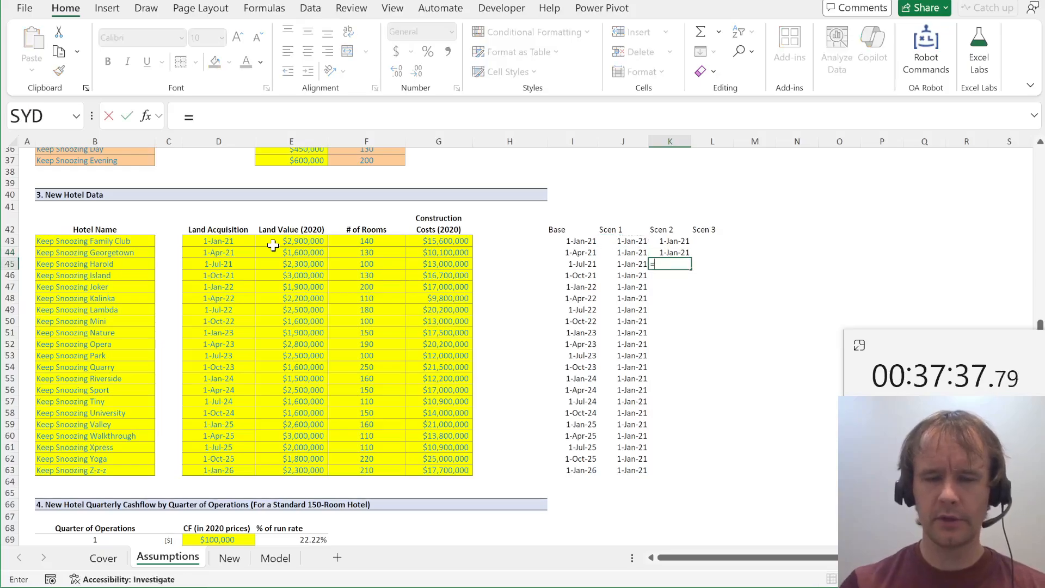
type("ed")
key("Tab")
key("Up")
key("Up")
type(",3")
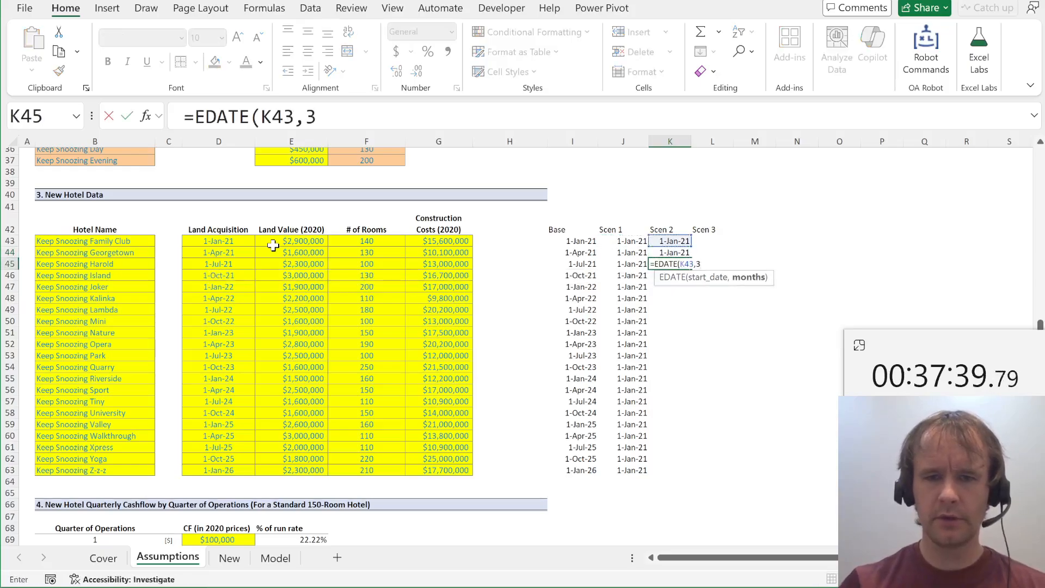
key("Return")
key("Up")
key("ctrl+c")
key("ctrl+alt+v")
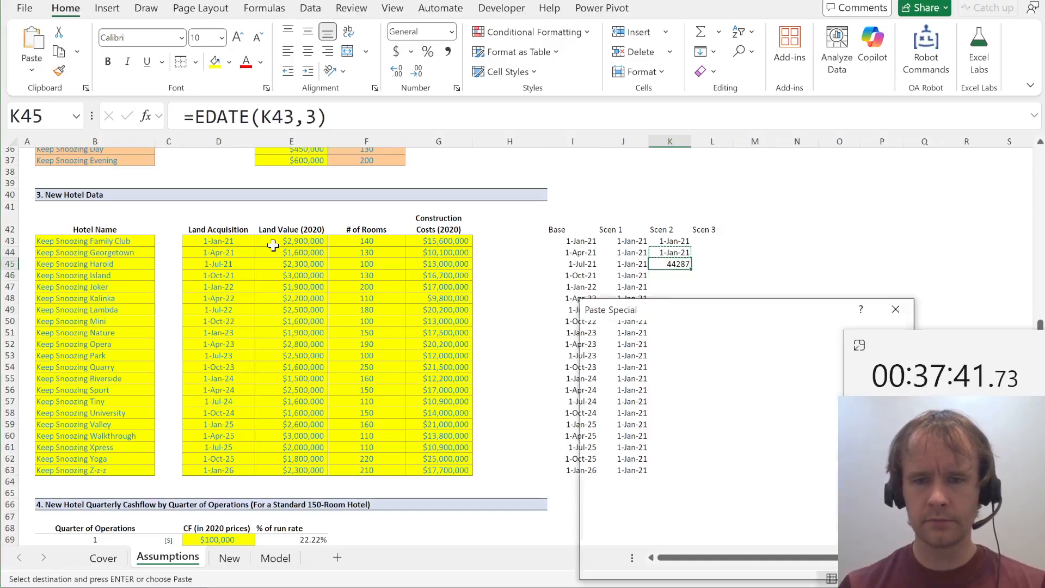
key("t")
key("Return")
Fill the Scen 2 date formula from K45 down to the last new hotel in K63
key("Left")
key("ctrl+Down")
key("Right")
key("ctrl+shift+Up")
key("ctrl+d")
key("Return")
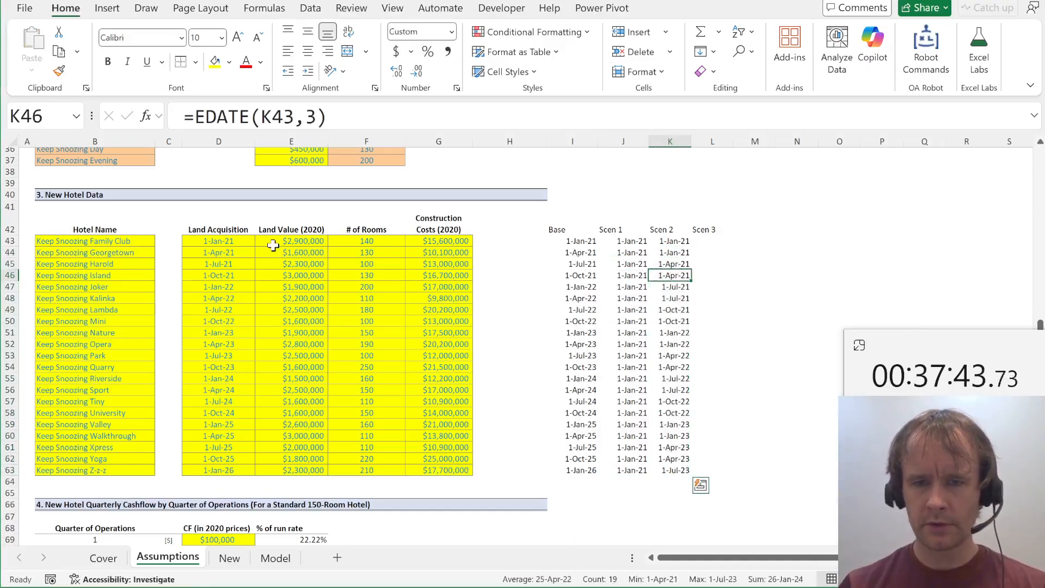
Copy the Scen 2 dates in K43:K63 and paste them back over the same cells
key("Down")
key("Down")
key("Down")
key("Down")
key("Down")
key("ctrl+Up")
key("Down")
key("ctrl+shift+Down")
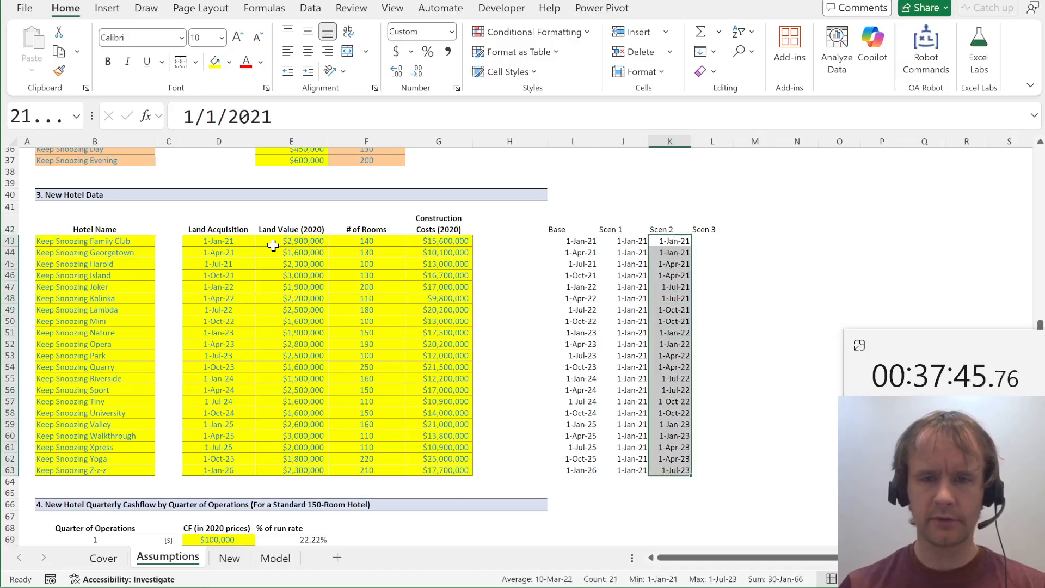
key("ctrl+c")
key("ctrl+v")
Review questions 14 to 17 in the PDF, insert two rows above the new hotel table's header, and label D42 Active
key("Right")
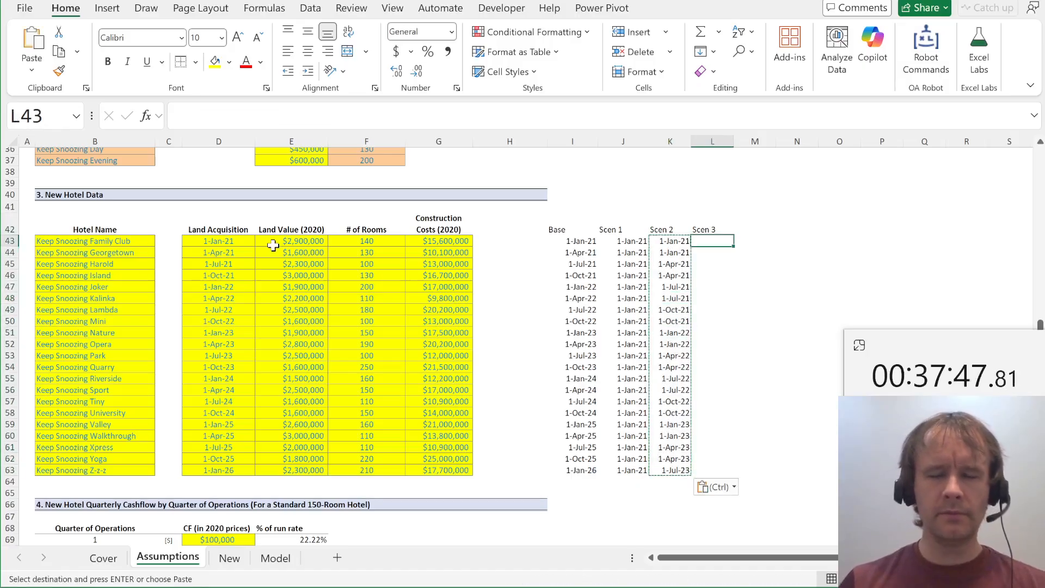
key("alt+Tab")
scroll(444, 395, "down", 3)
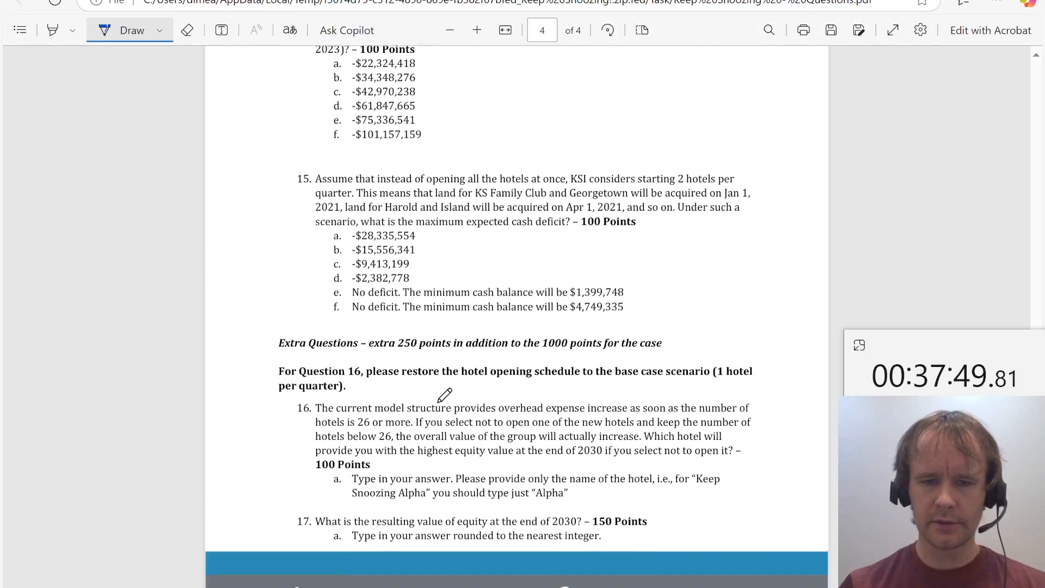
scroll(444, 395, "up", 4)
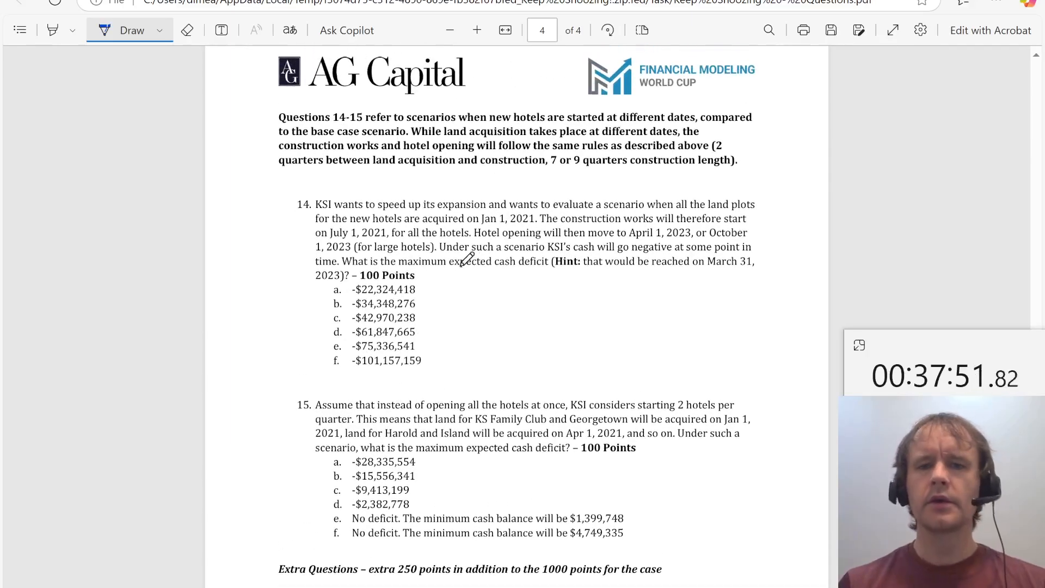
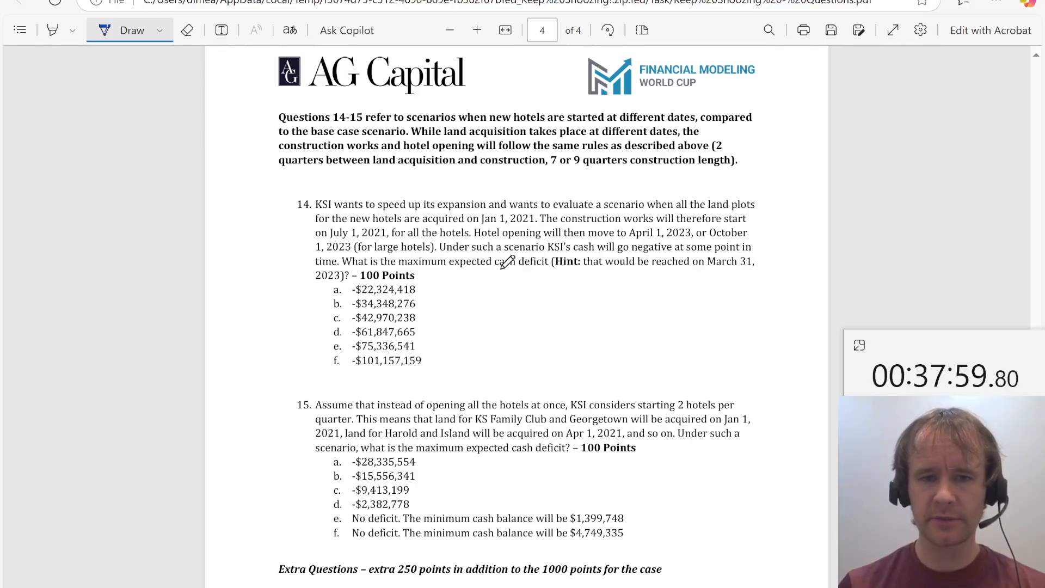
key("alt+Tab")
key("Left")
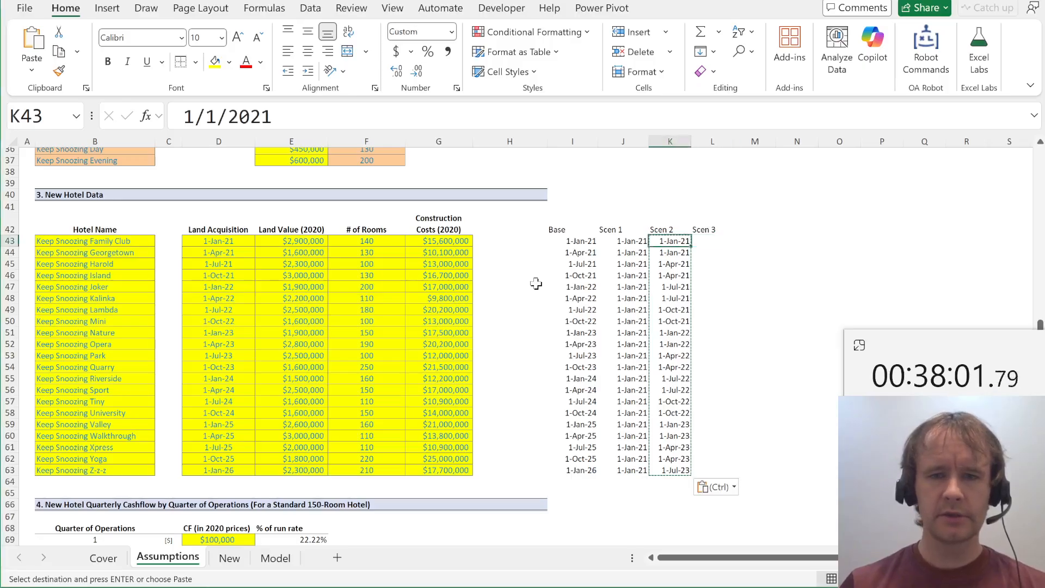
key("ctrl+Left")
key("ctrl+Left")
key("Left")
key("Left")
key("Up")
key("Left")
key("alt+h")
type("ir")
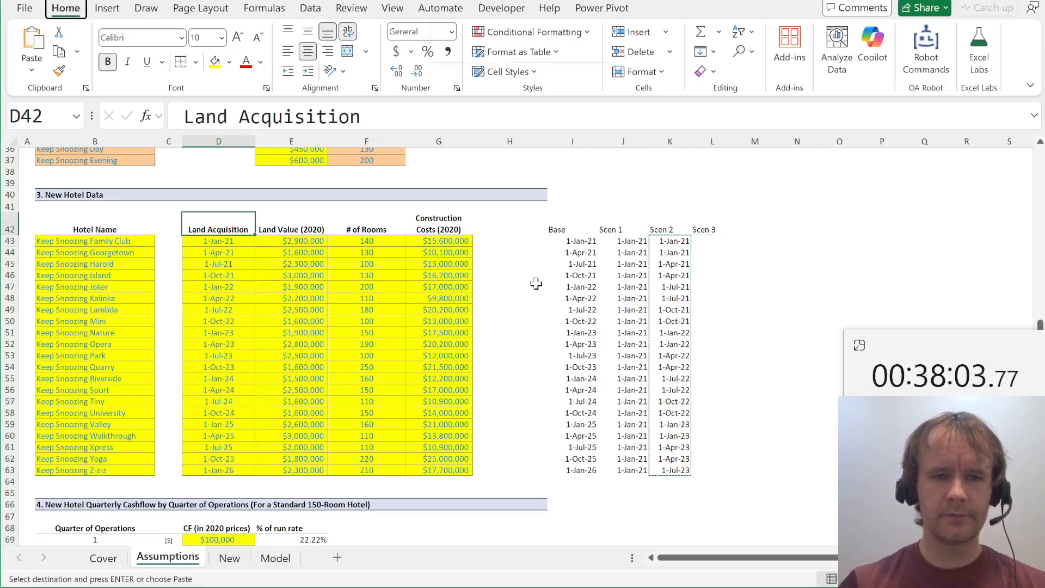
type("Active")
key("Tab")
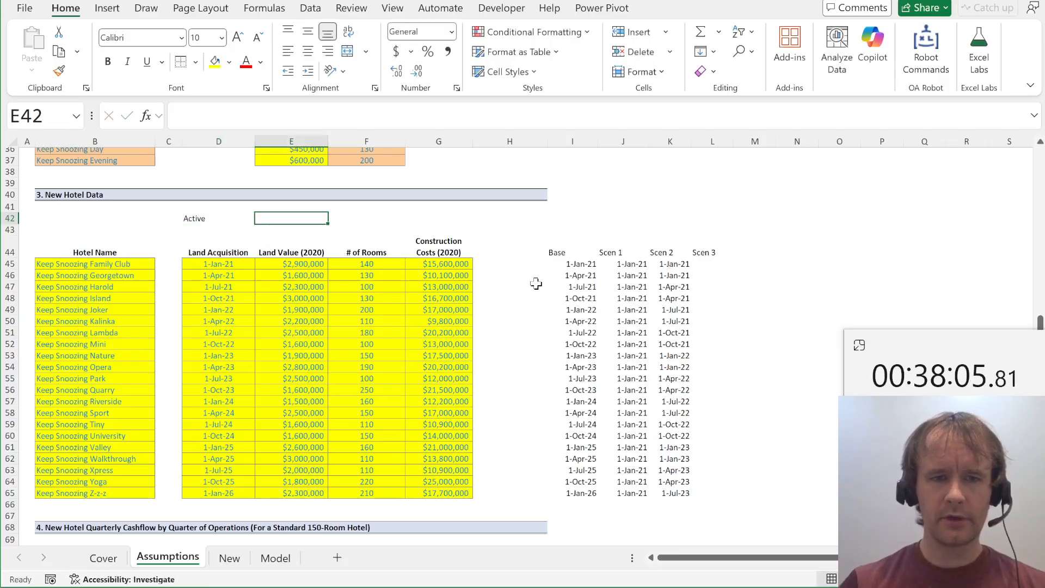
Add list data validation to the active scenario cell E42, using the scenario headers in I44:L44 as the source
key("alt+a")
key("v")
key("v")
key("Down")
key("Down")
key("Down")
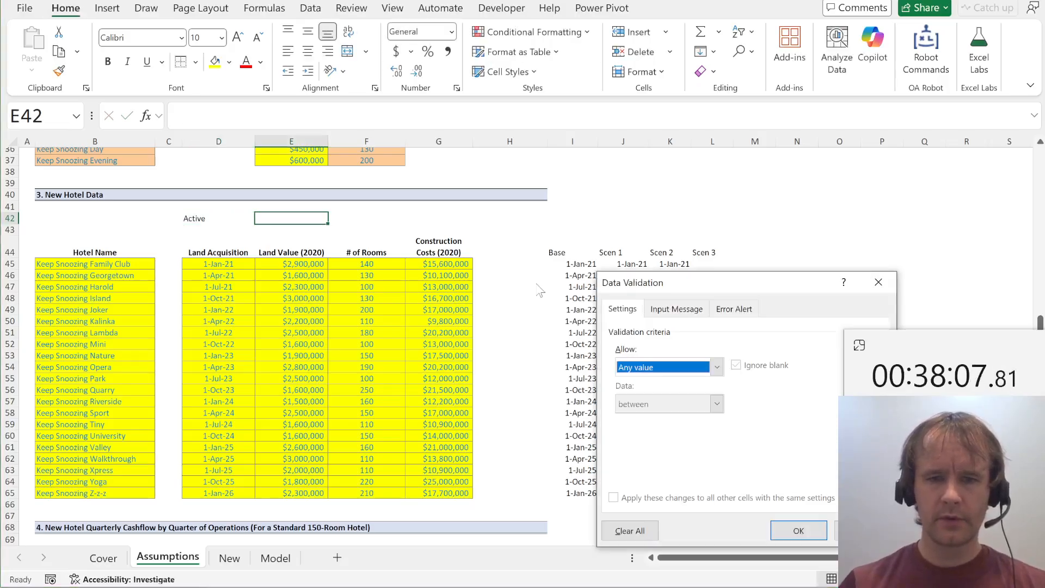
key("Tab")
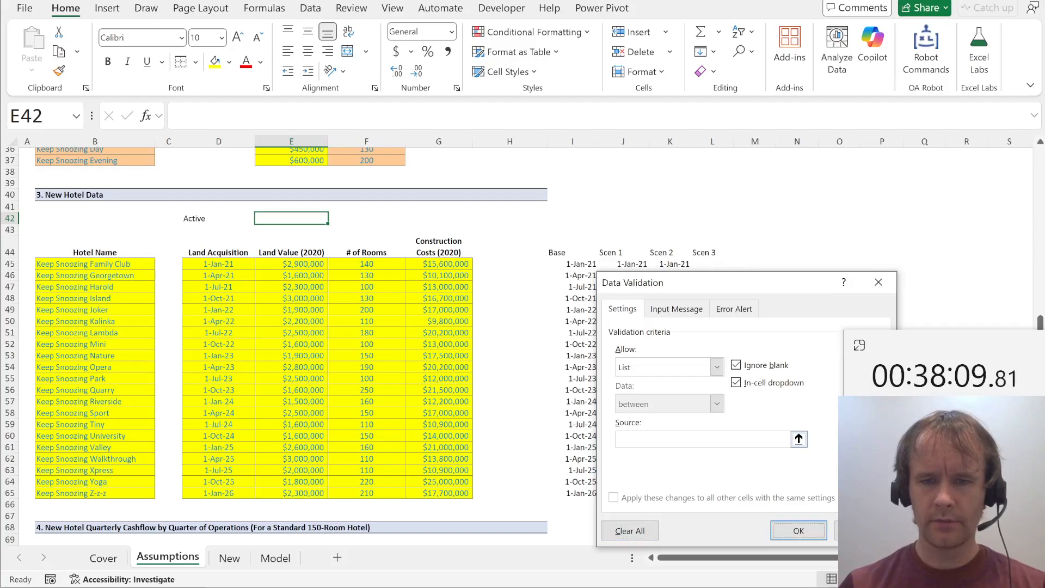
left_click(559, 255)
key("ctrl+shift+Right")
key("Return")
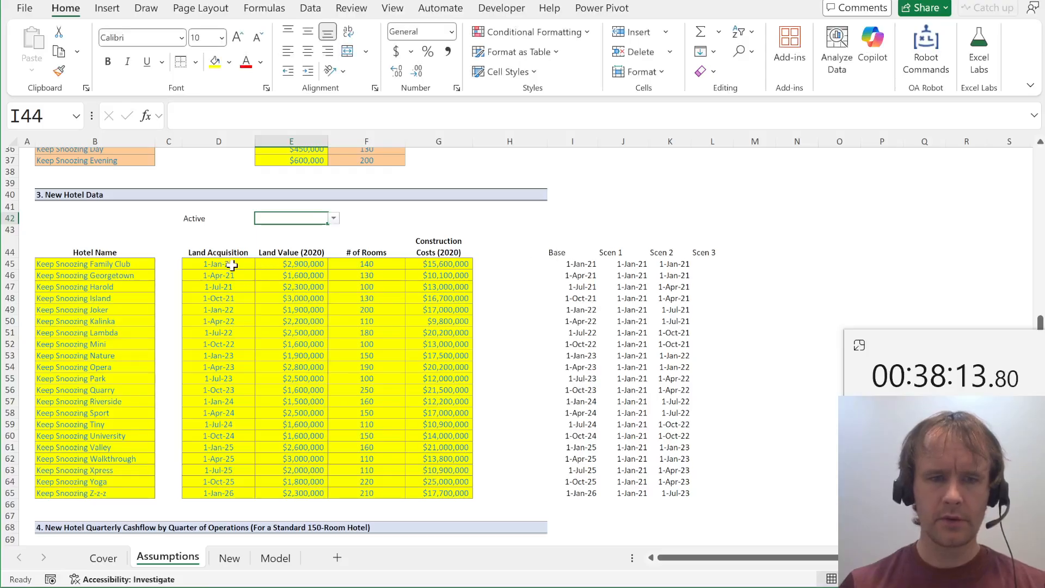
Clear the hard-coded land acquisition dates in D46:D65
left_click(219, 272)
key("ctrl+shift+Down")
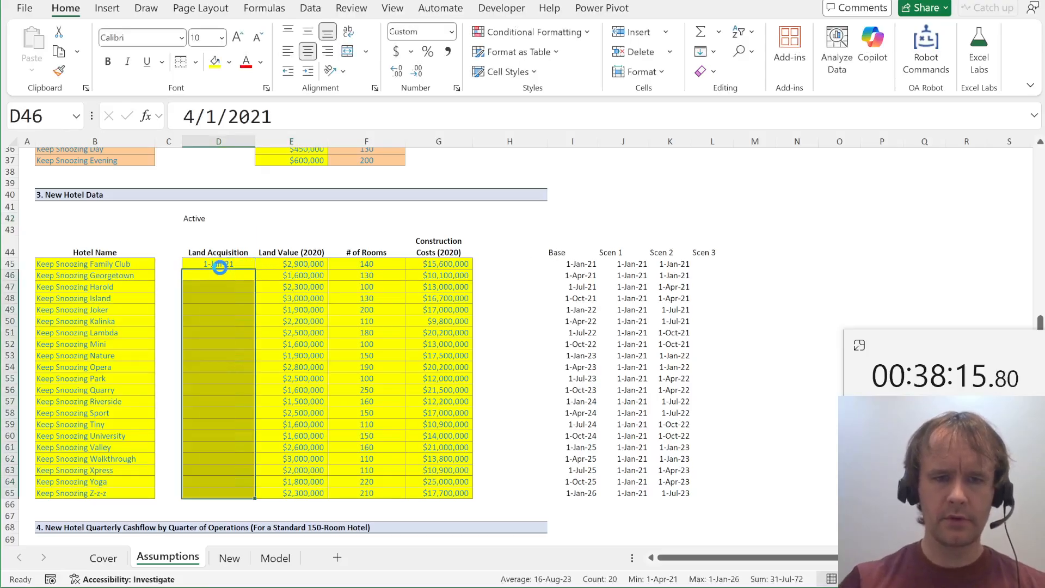
key("Delete")
Set the active scenario in E42 to Base from its dropdown list
left_click(220, 265)
key("Right")
key("Up")
key("Up")
key("Up")
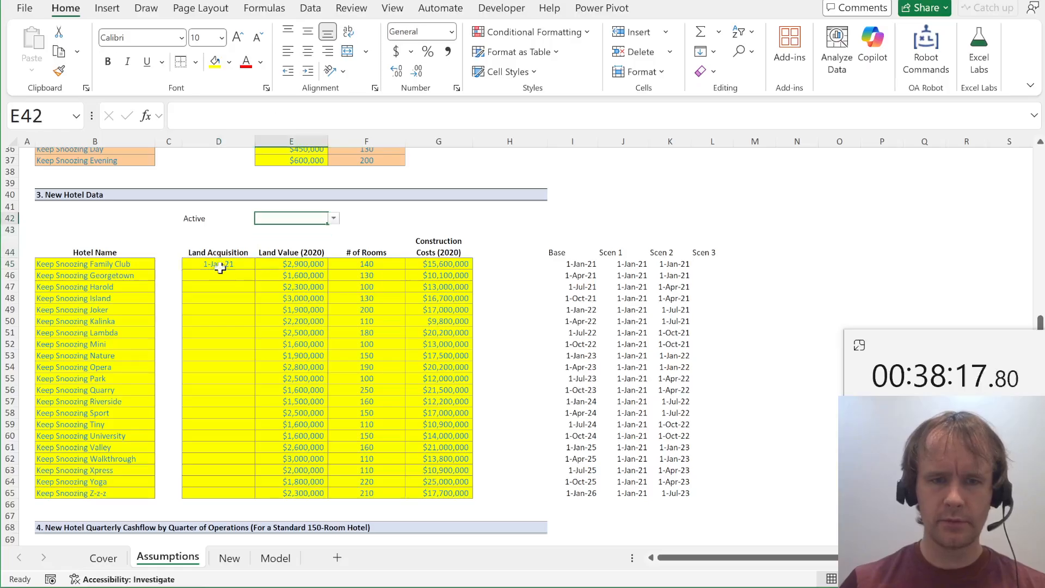
key("alt+Down")
key("Return")
Enter an XLOOKUP in D45 that finds E42 in the headers I44:L44 and returns the matching scenario's dates for rows 45 to 65
key("Left")
key("Down")
key("Down")
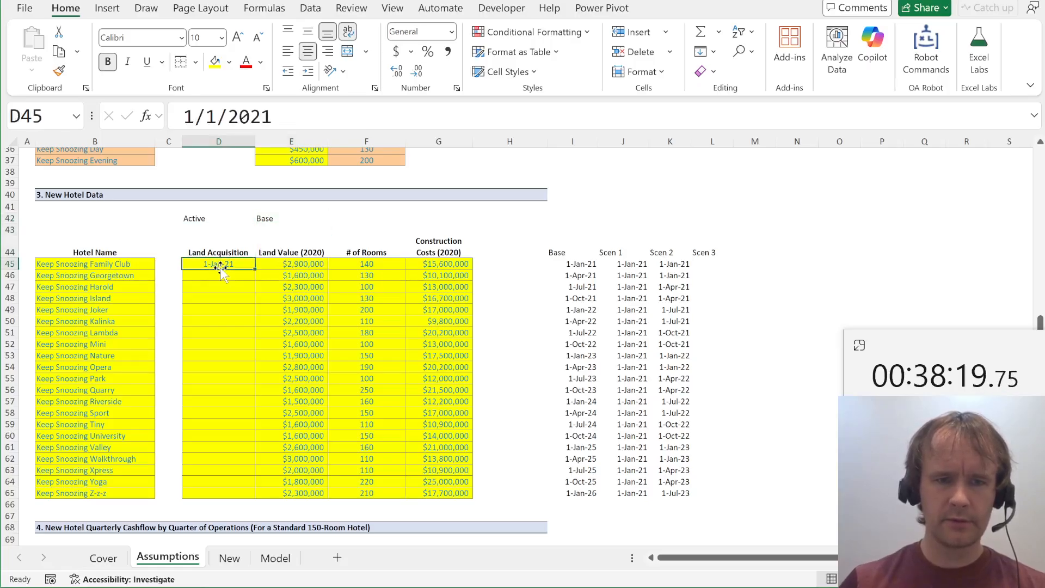
key("Down")
key("Up")
type("=xl")
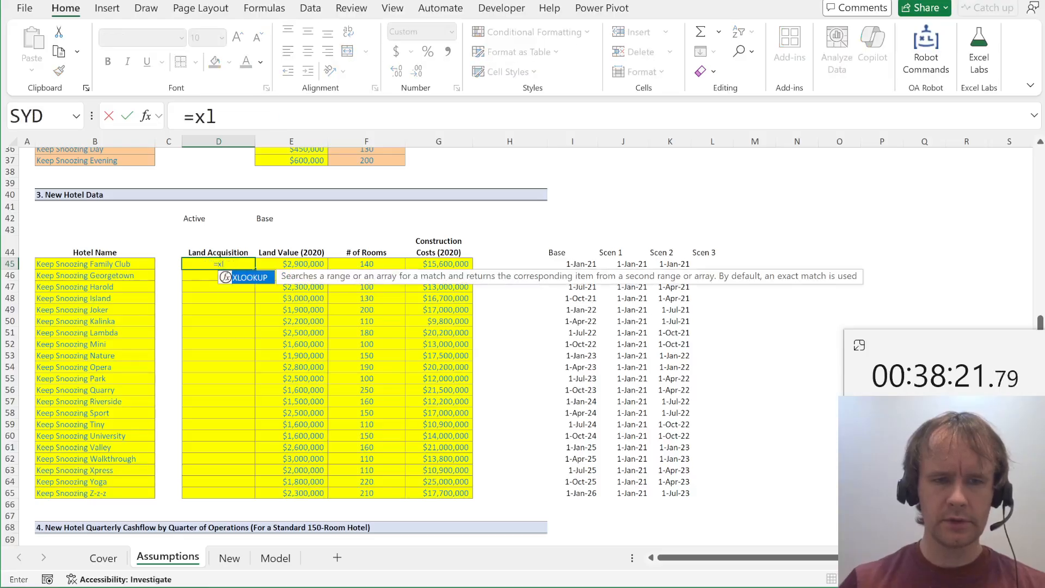
key("Tab")
key("Right")
key("Up")
key("Up")
key("Up")
type(",")
key("Right")
key("Right")
key("Right")
key("Right")
key("Right")
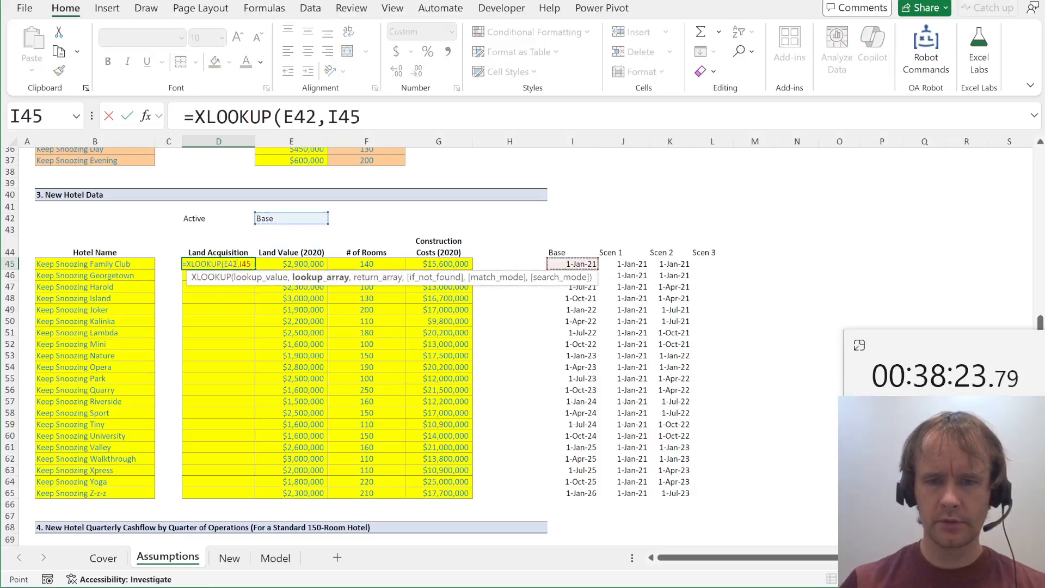
key("Up")
key("shift+Right")
key("shift+Right")
key("shift+Right")
type(",")
key("Right")
key("Right")
key("Right")
key("Right")
key("Right")
key("shift+Right")
key("shift+Right")
key("ctrl+shift+Down")
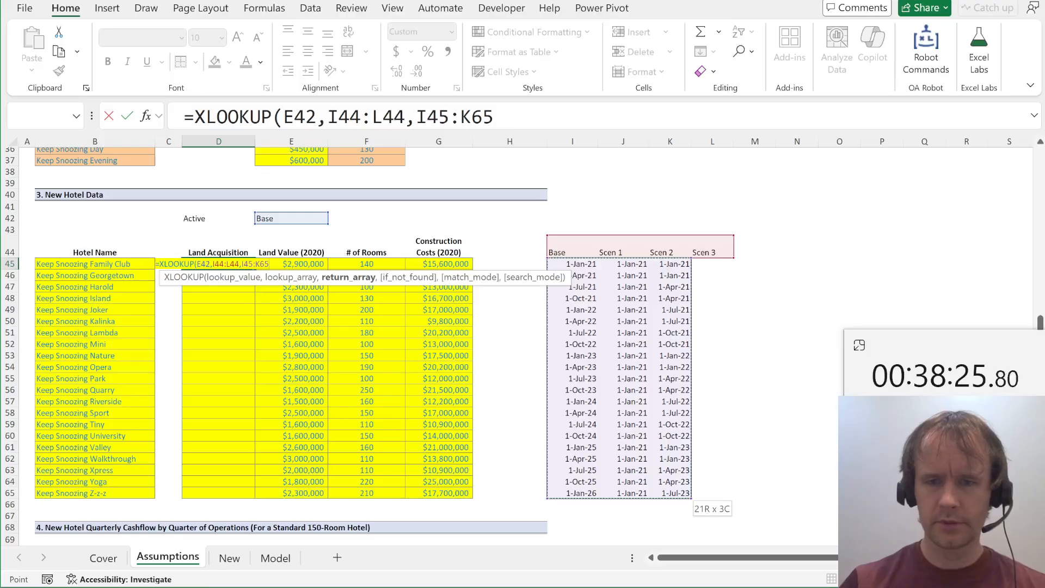
key("Return")
Switch the active scenario in E42 to Scen 1
key("Right")
key("Up")
key("Up")
key("Up")
key("Up")
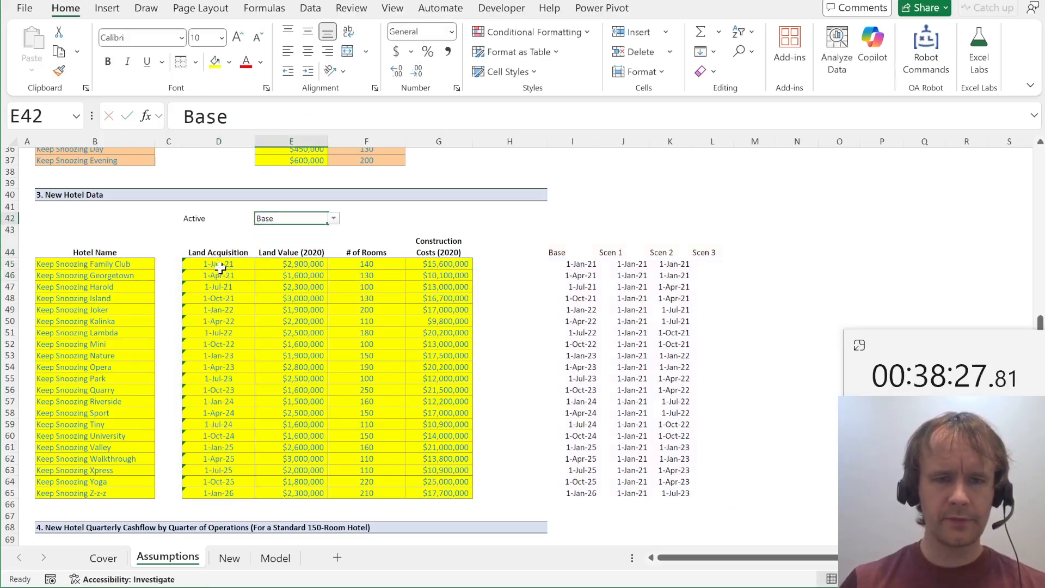
key("alt+Down")
key("Down")
key("Return")
Check the minimum of the Model sheet's Cash row and mark answer c for question 14 in the Questions PDF
key("ctrl+Page_Down")
key("ctrl+Page_Down")
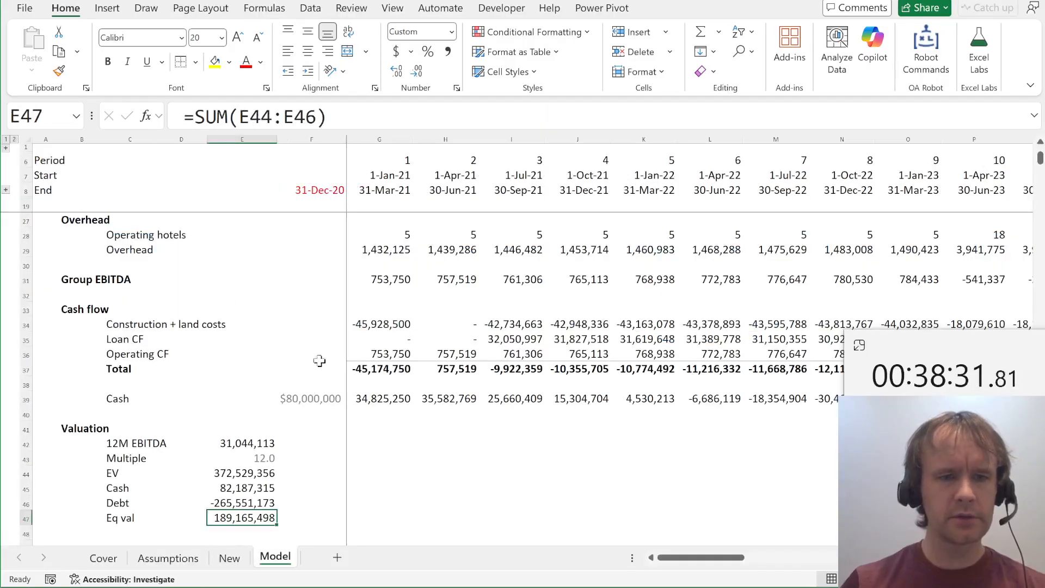
left_click(330, 396)
key("Right")
key("ctrl+shift+Right")
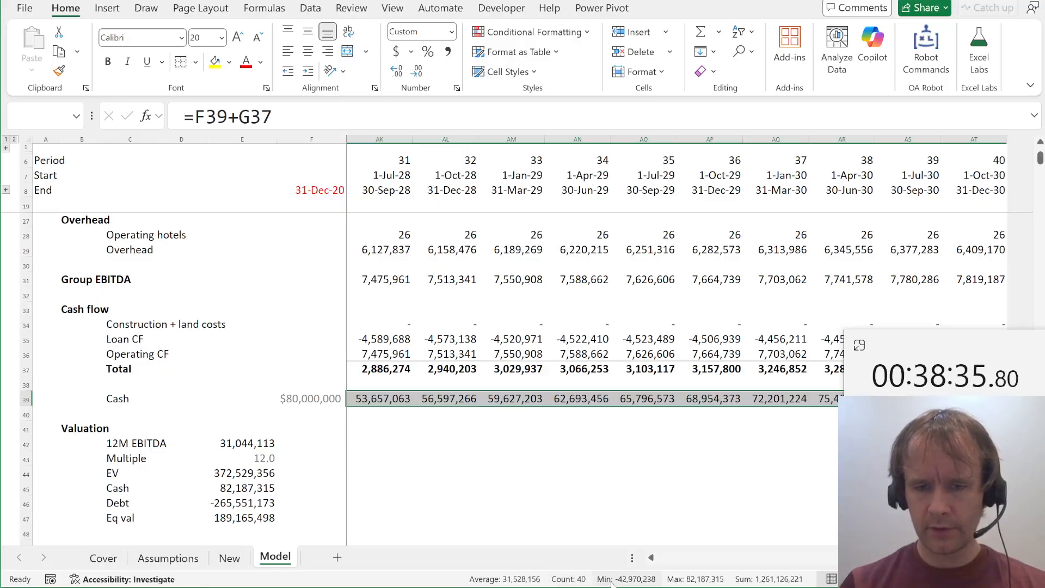
key("alt+Tab")
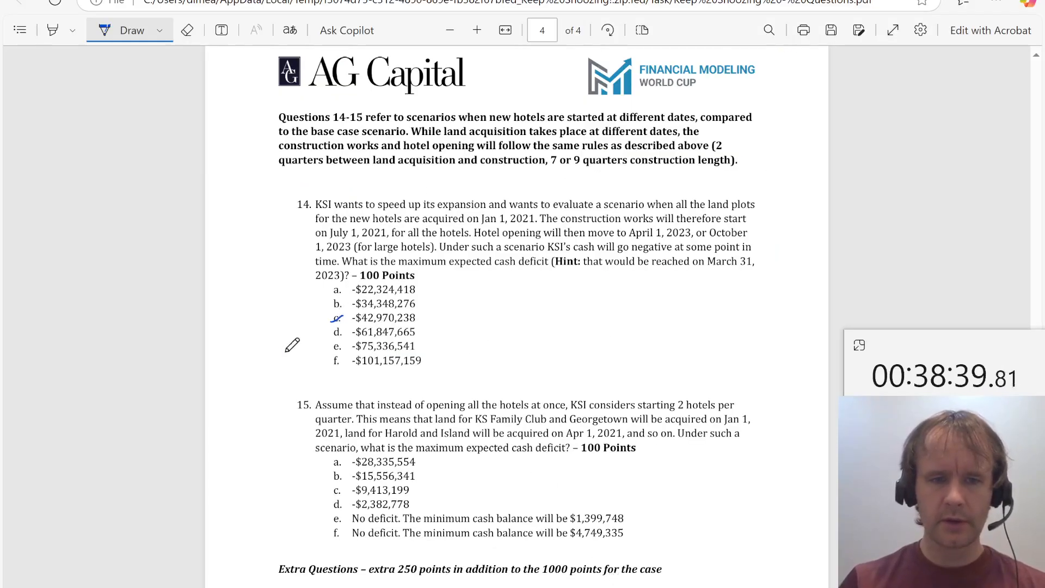
scroll(257, 366, "down", 2)
Return to the Assumptions sheet of the workbook and switch the active scenario in E42 to Scen 2
key("alt+Tab")
key("ctrl+Page_Up")
key("ctrl+Page_Up")
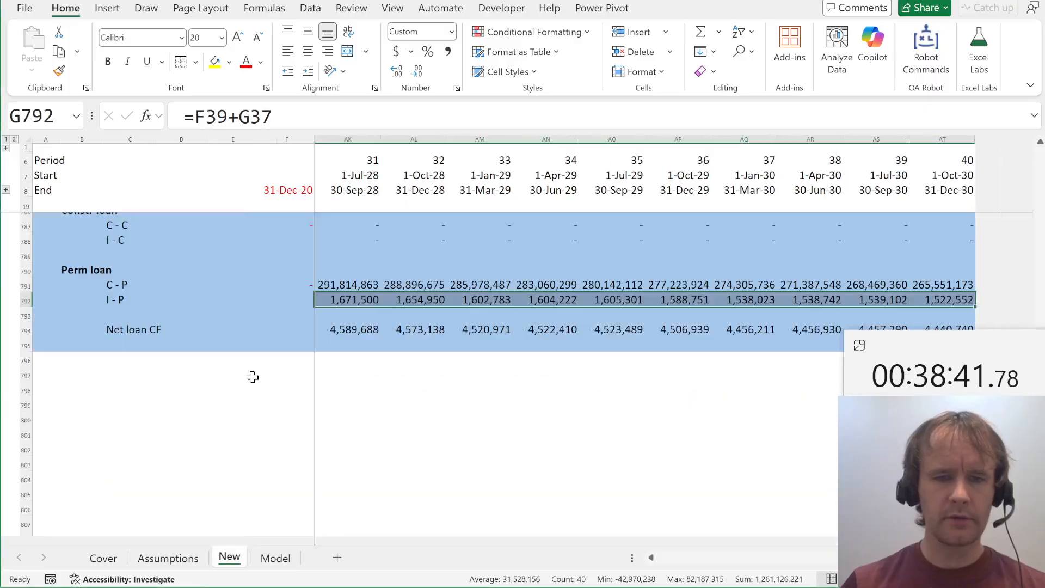
key("alt+Down")
key("Down")
key("Return")
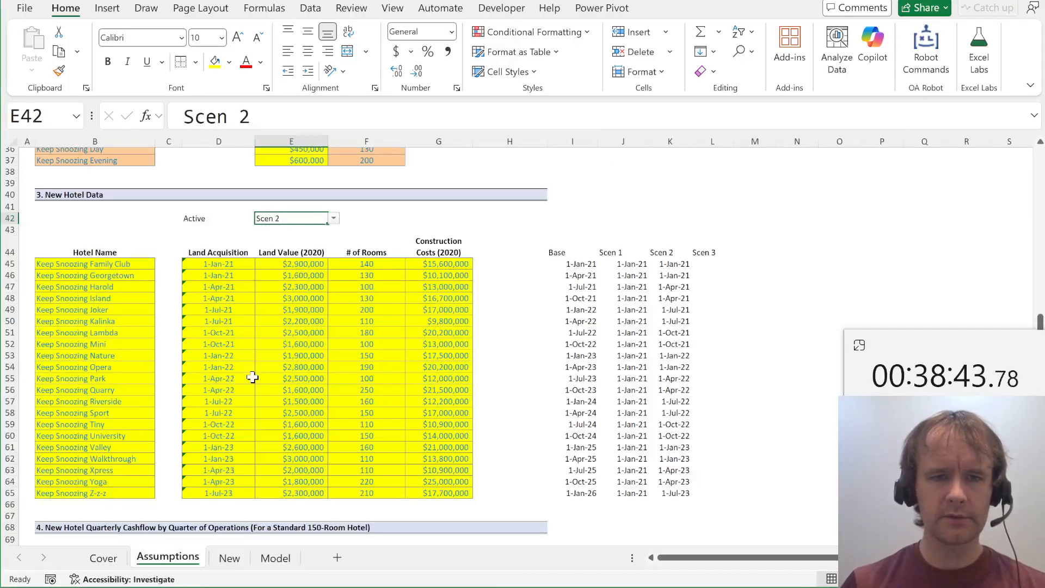
Check the Cash row's minimum on the Model sheet under Scen 2 and mark answer c for question 15 in the PDF
key("alt+Tab")
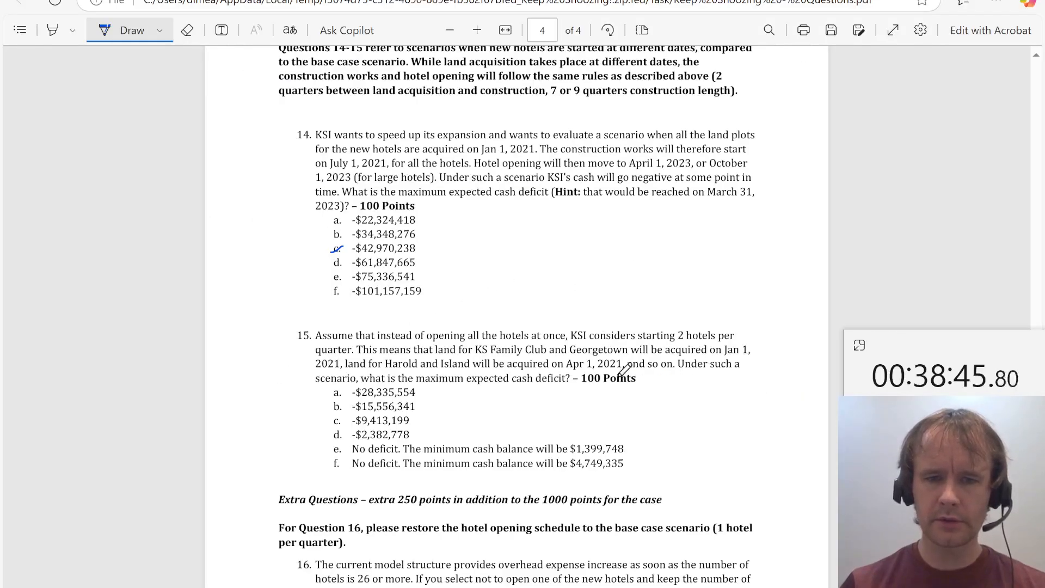
key("alt+Tab")
key("ctrl+Page_Down")
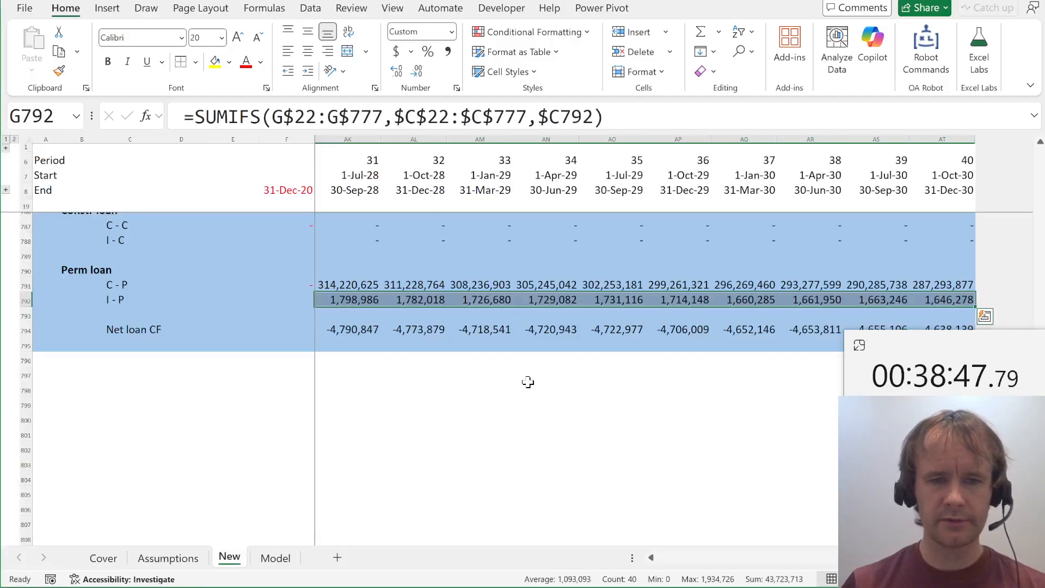
key("ctrl+Page_Down")
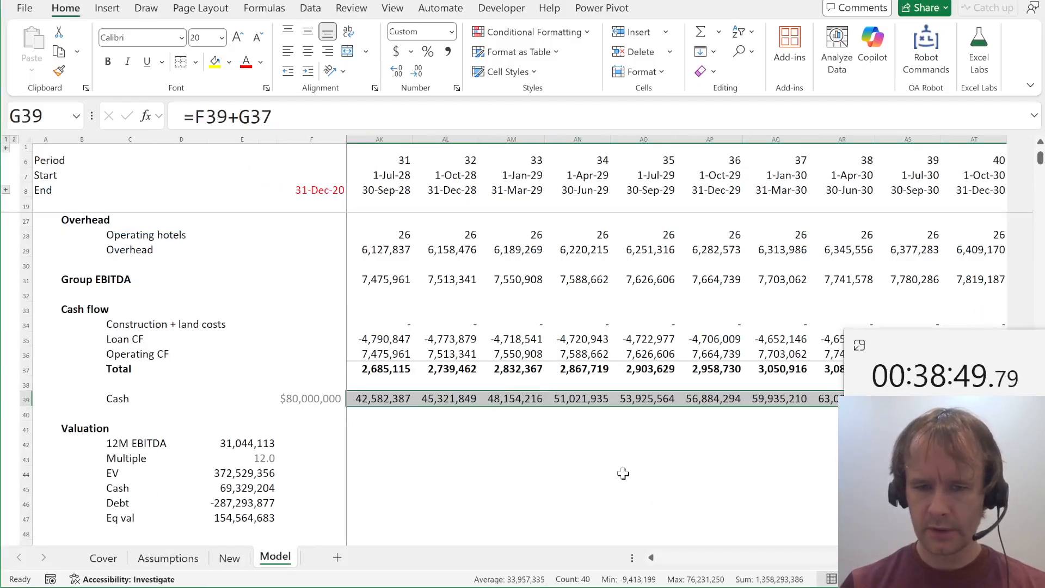
key("alt+Tab")
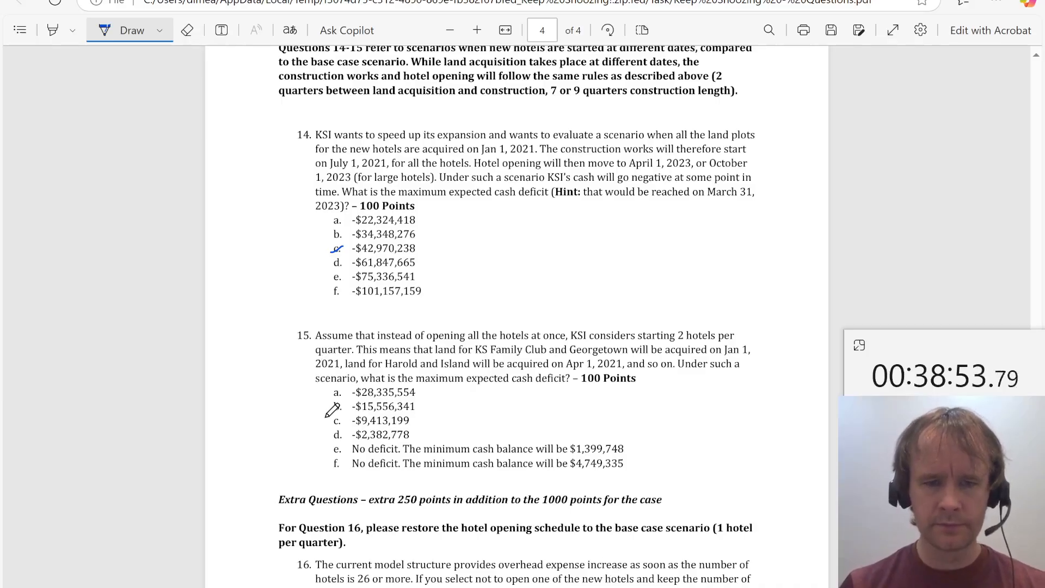
left_click_drag(327, 421, 345, 420)
Review question 16 in the PDF and examine the new hotel list and scenario columns on the Assumptions sheet
scroll(251, 429, "down", 3)
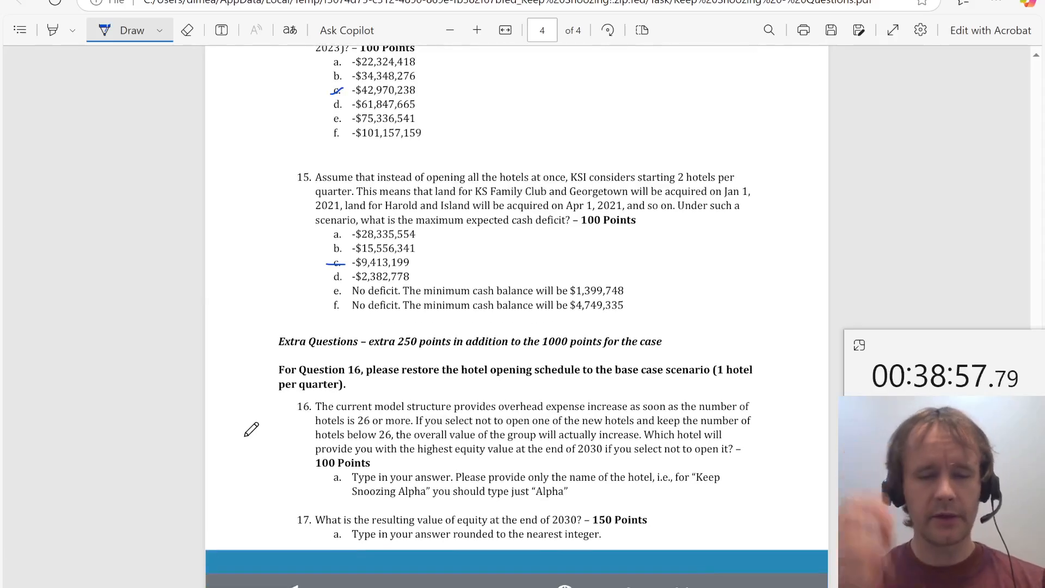
key("alt+Tab")
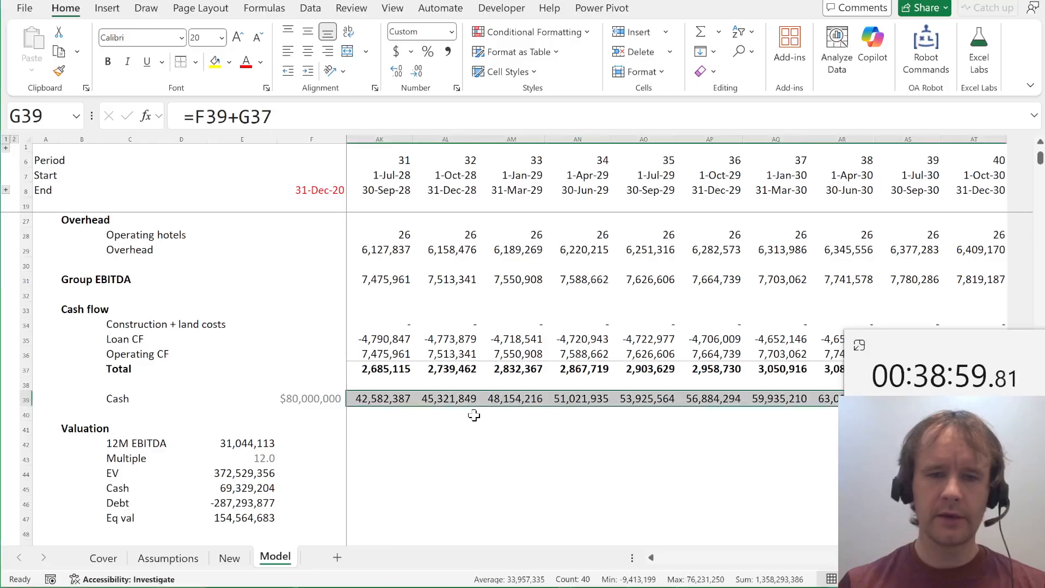
key("ctrl+Page_Up")
key("ctrl+Page_Up")
key("ctrl+Page_Up")
key("ctrl+Page_Down")
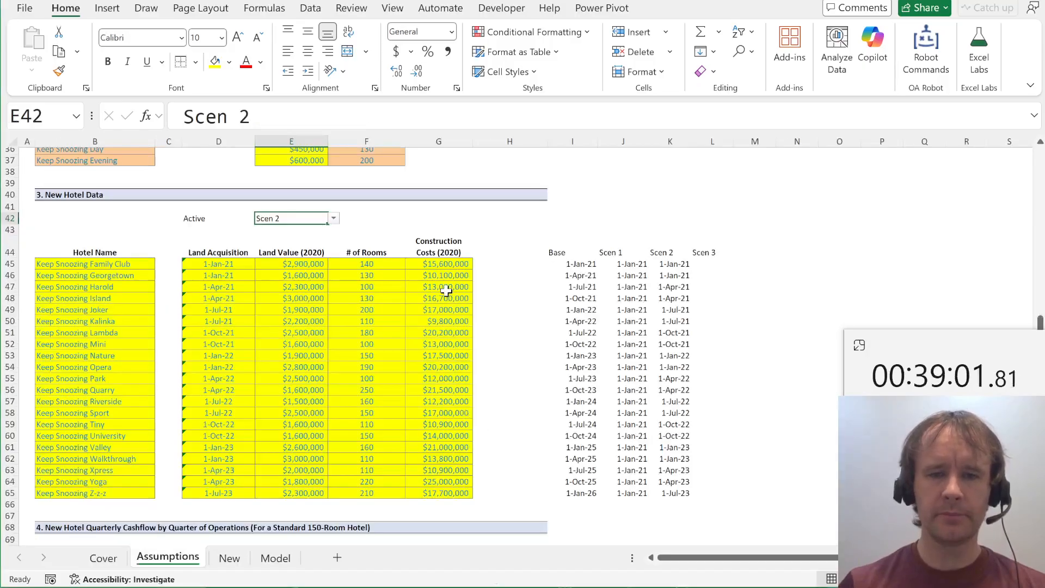
key("ctrl+Home")
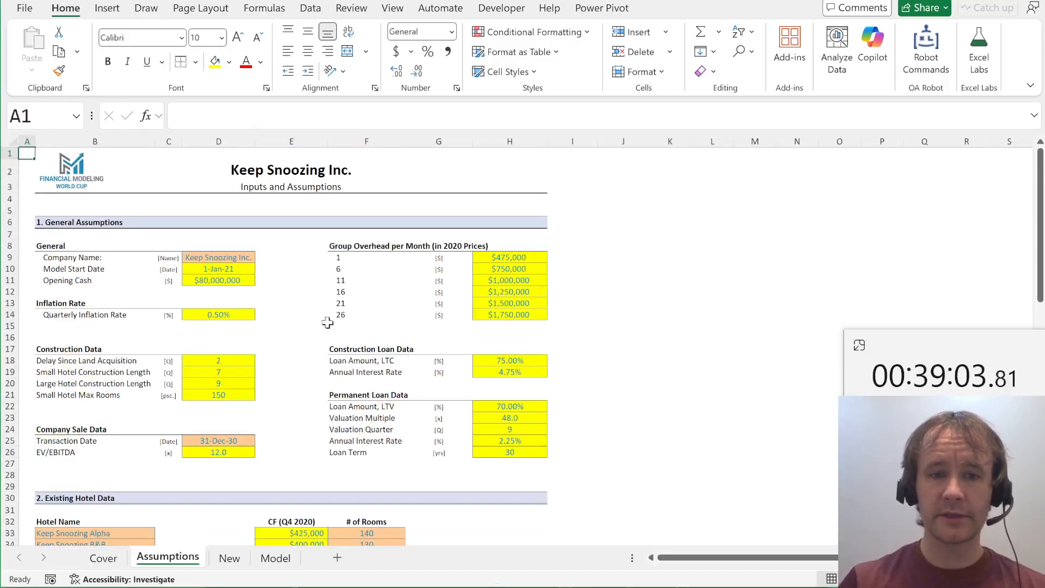
scroll(345, 320, "down", 12)
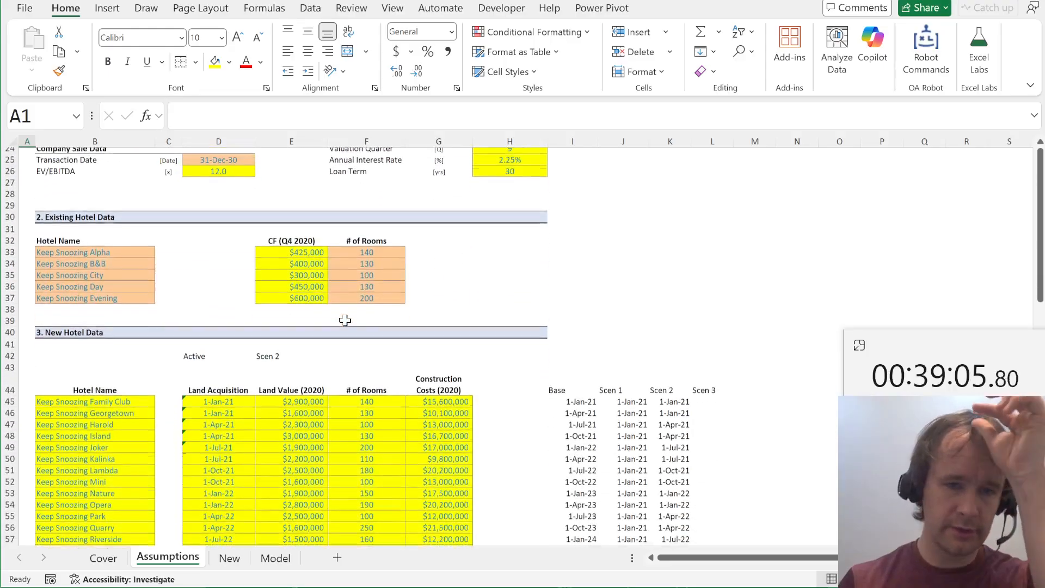
left_click(101, 204)
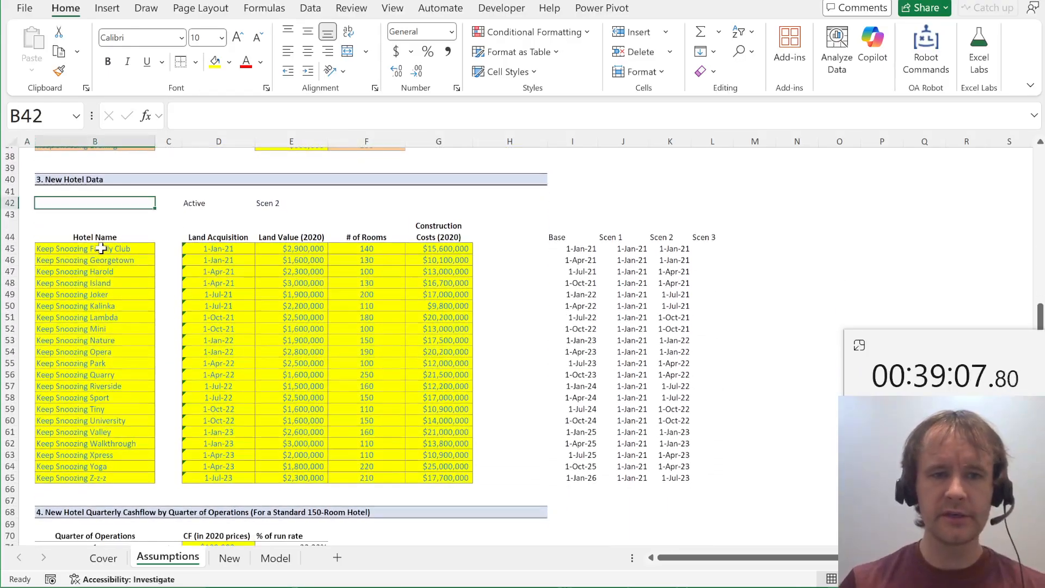
key("Down")
key("Down")
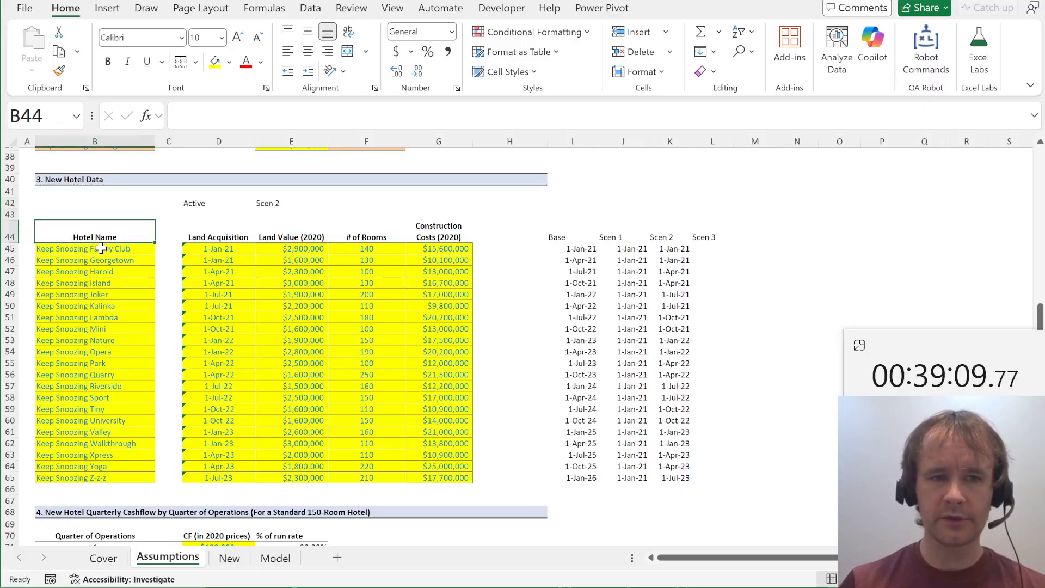
key("ctrl+Down")
key("ctrl+Up")
key("Down")
key("ctrl+shift+Down")
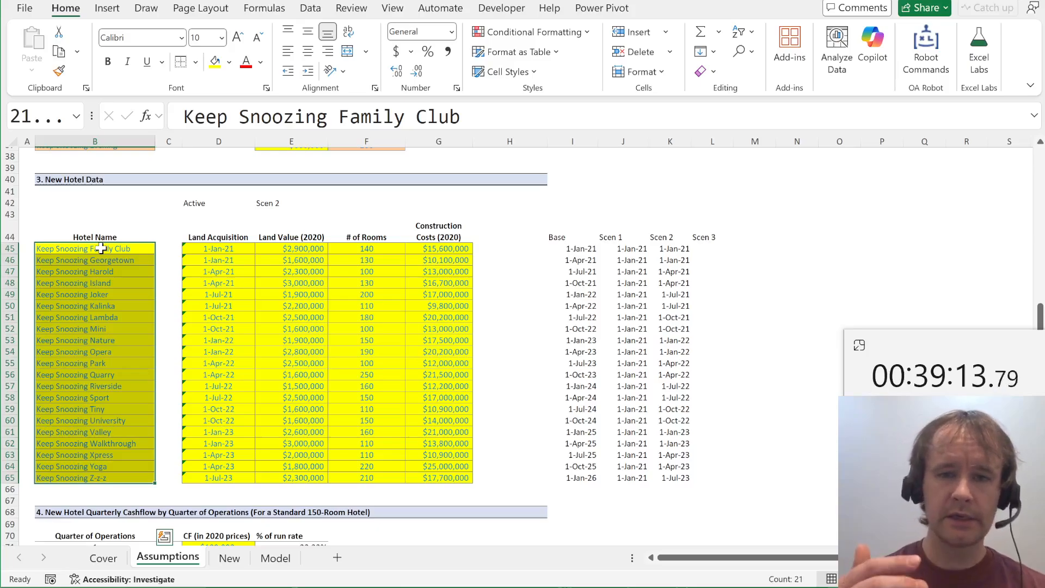
key("alt+Tab")
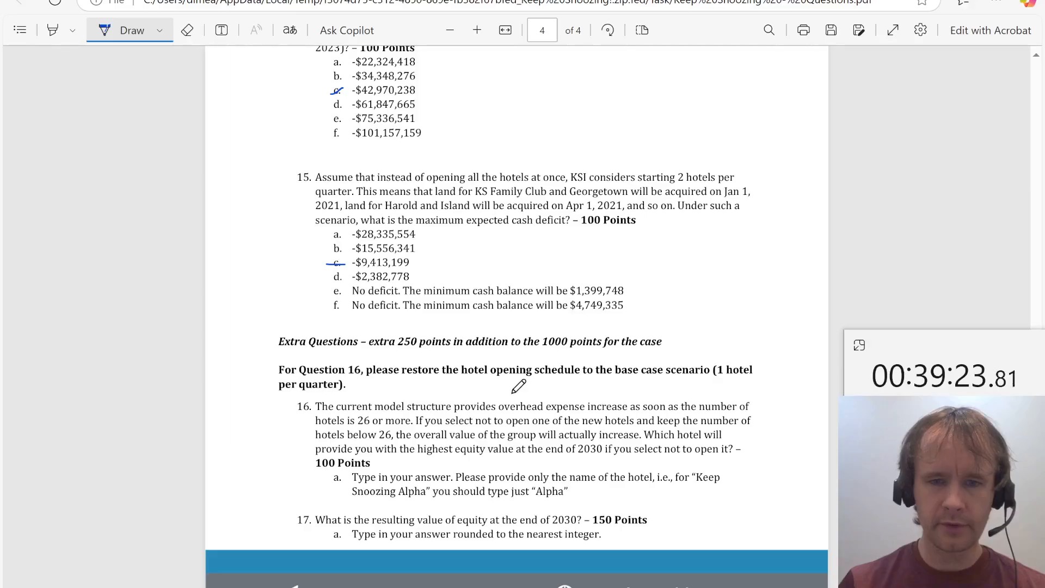
key("alt+Tab")
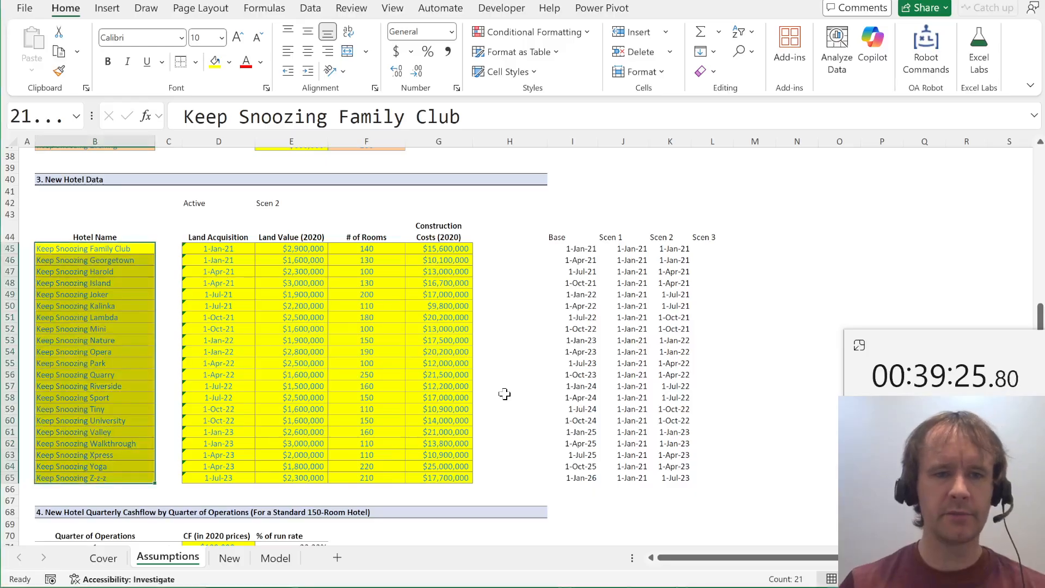
key("ctrl+Right")
key("ctrl+Right")
key("ctrl+Right")
key("ctrl+Right")
key("Right")
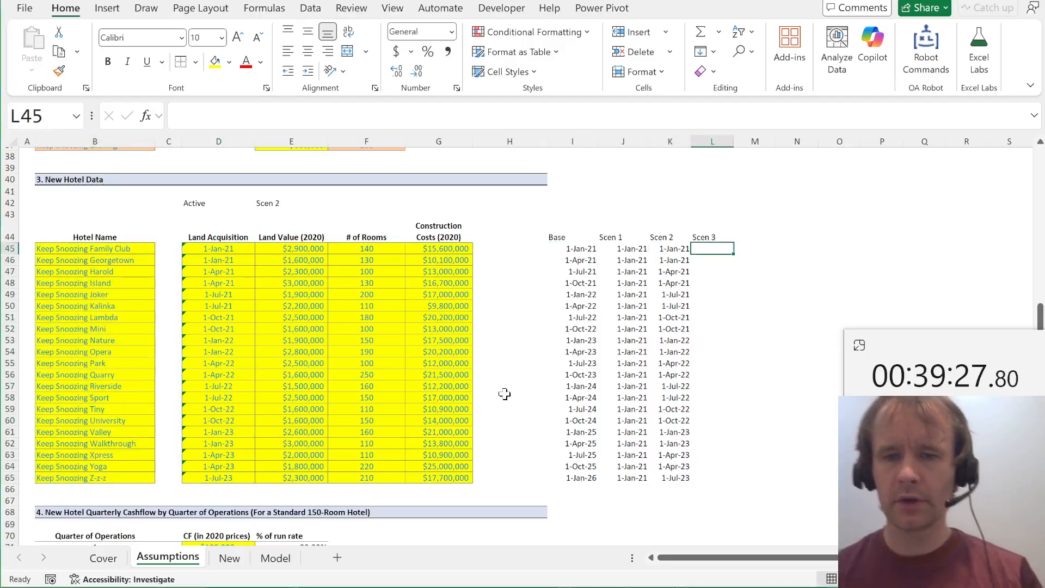
Label D43 Drop, directly below the Active label, and select the input cell E43 beside it
left_click(217, 168)
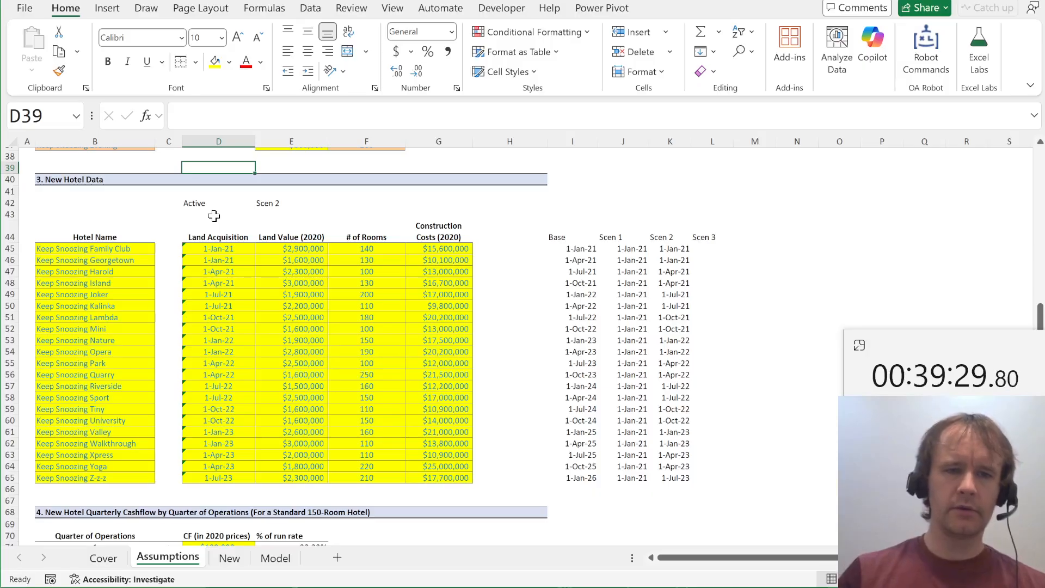
key("Down")
key("Down")
key("Down")
key("Down")
type("D")
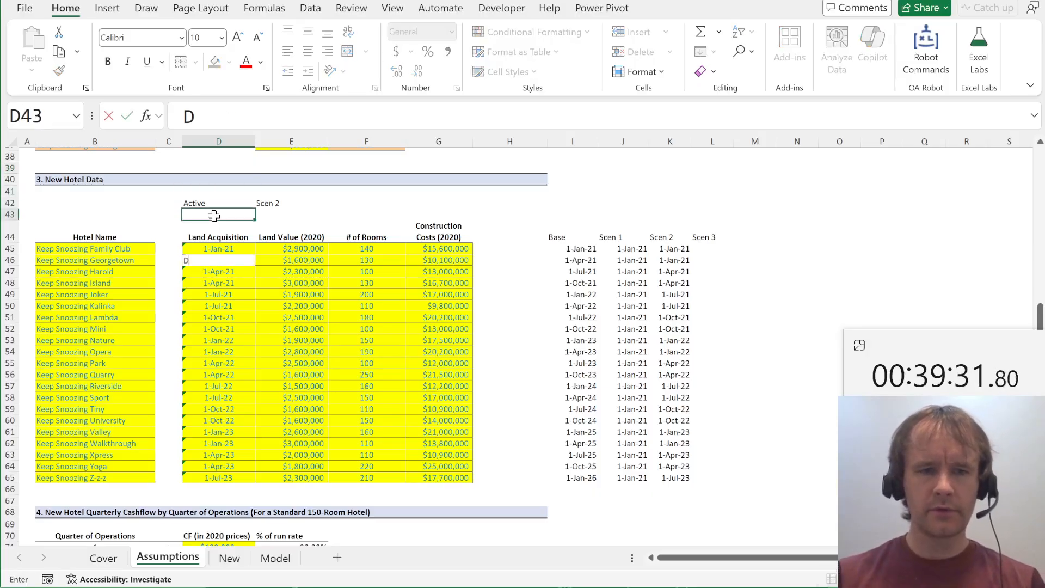
type("rop")
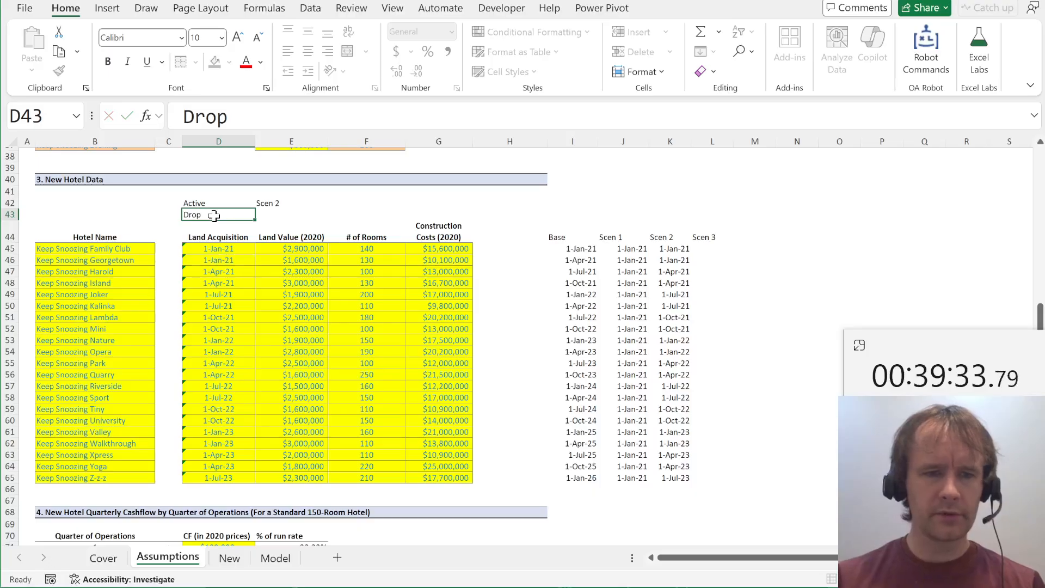
key("Right")
scroll(214, 216, "up", 2)
left_click(208, 262)
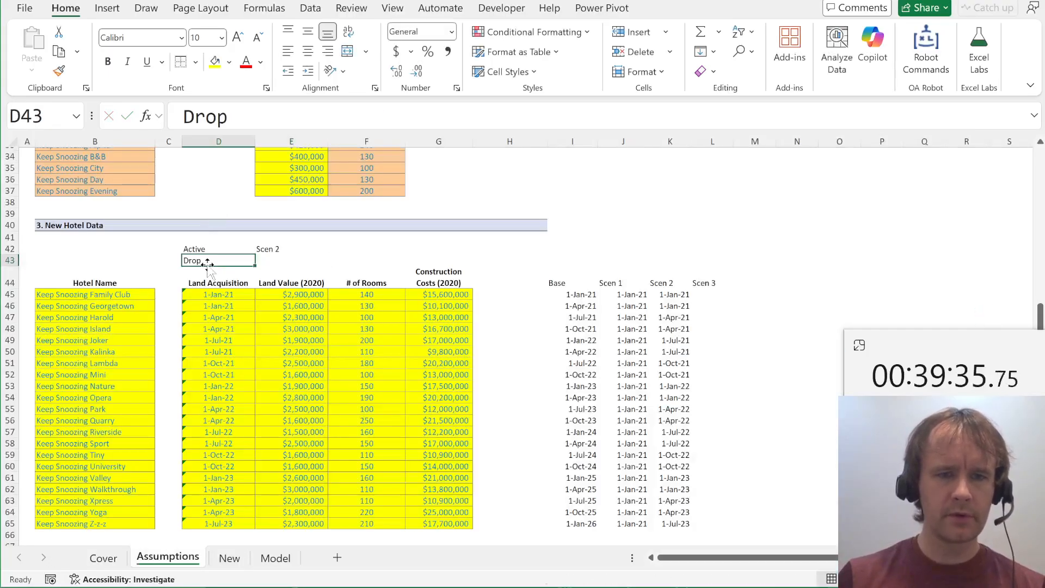
key("Right")
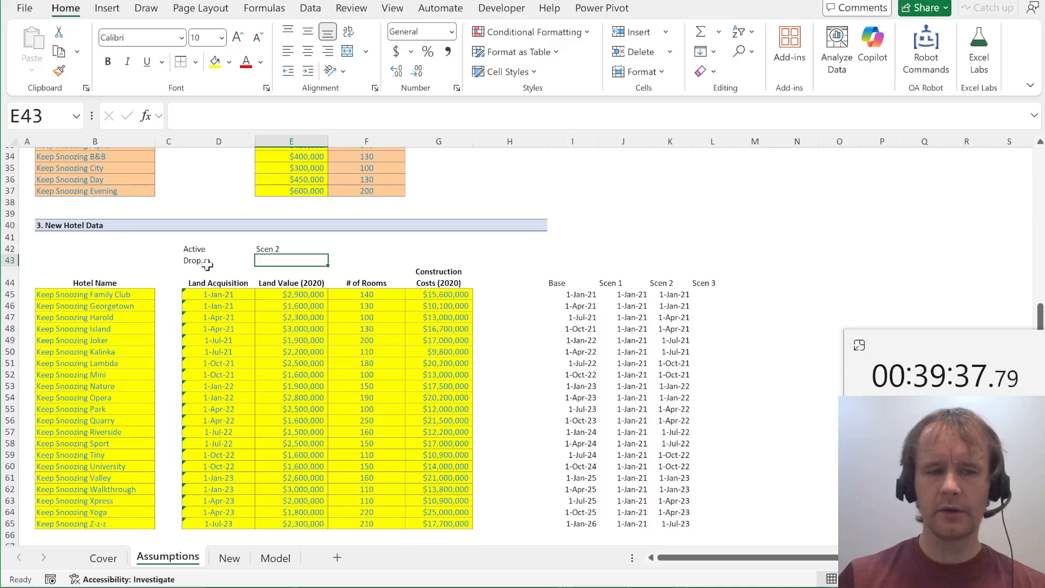
Count the hotels in the New Hotel Data name list and enter 0 as the Drop value in E43
left_click(83, 297)
key("ctrl+shift+Down")
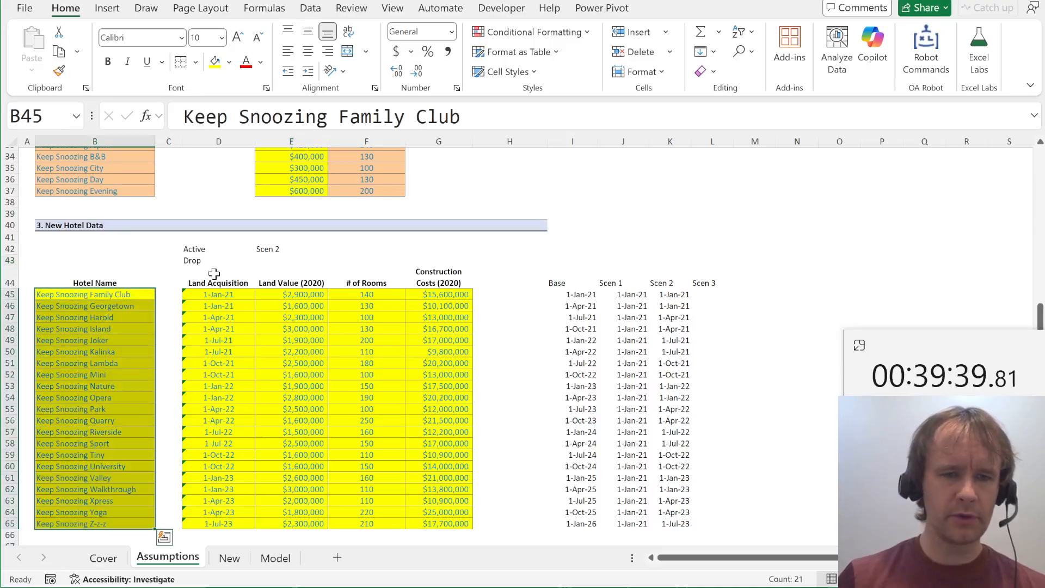
left_click(271, 263)
type("0")
key("Return")
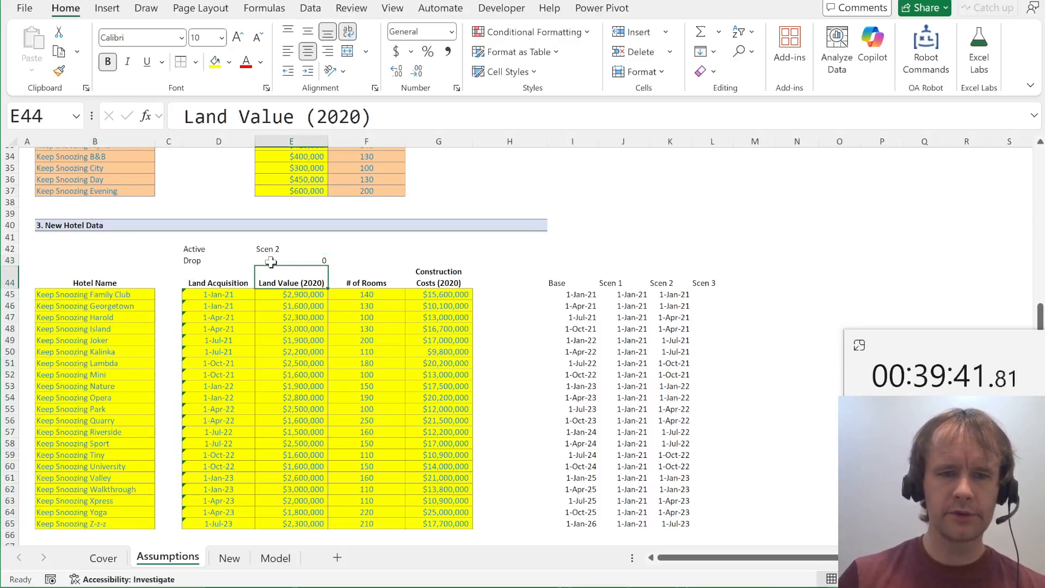
Fill the Scen 3 column from L45 with =IF(SEQUENCE(21)=E43,DATE(2200,12,31),I45:I65)
left_click(712, 295)
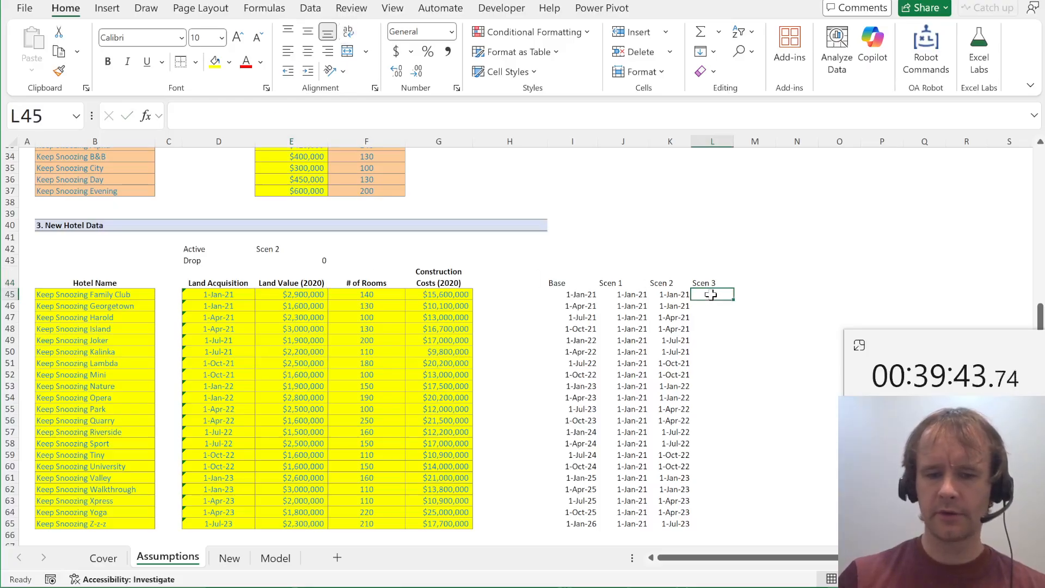
type("=if(seq")
key("Tab")
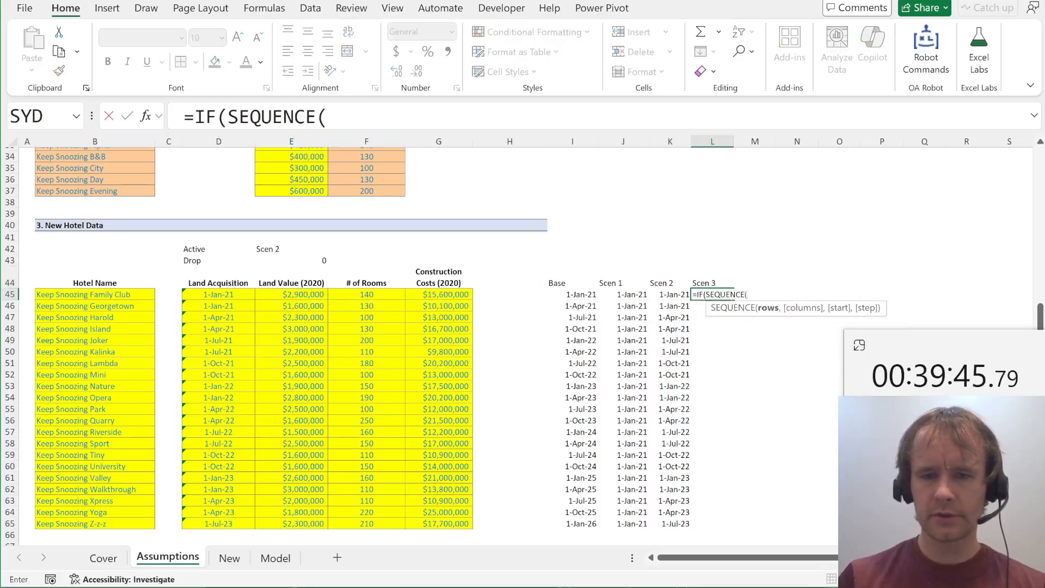
type("21)=")
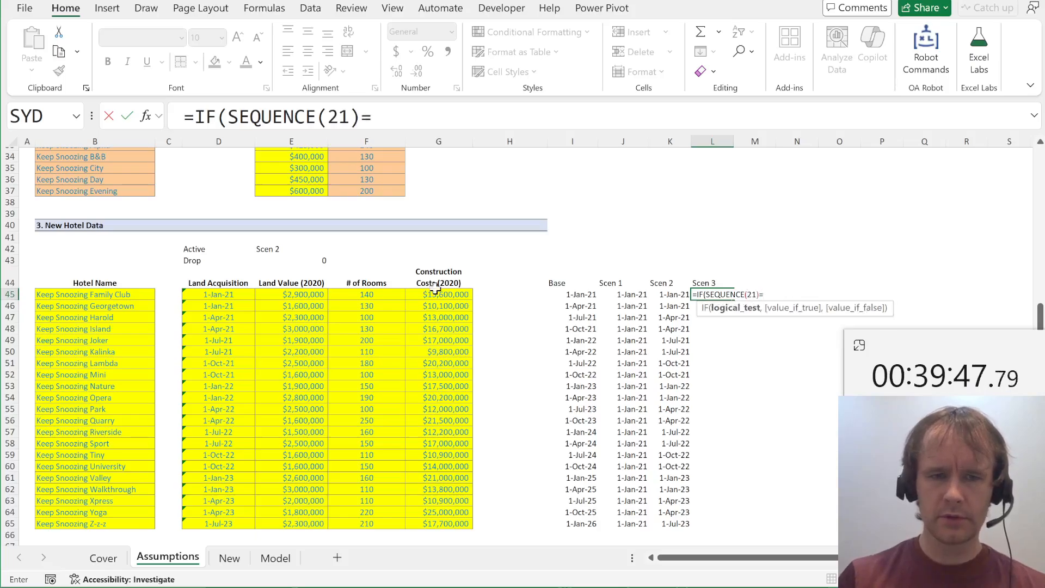
left_click(317, 263)
type(",da")
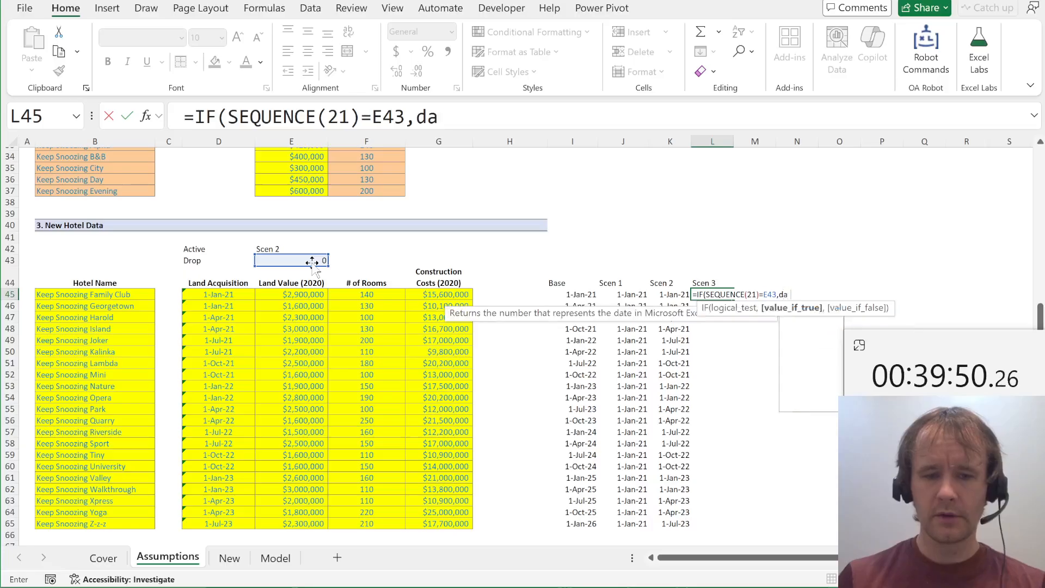
key("Tab")
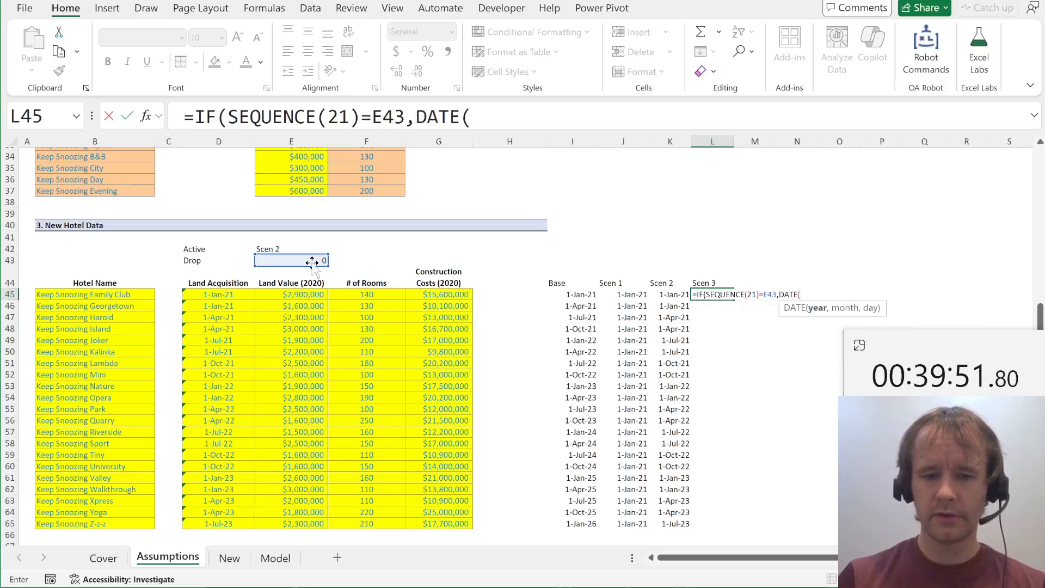
type("2200,12")
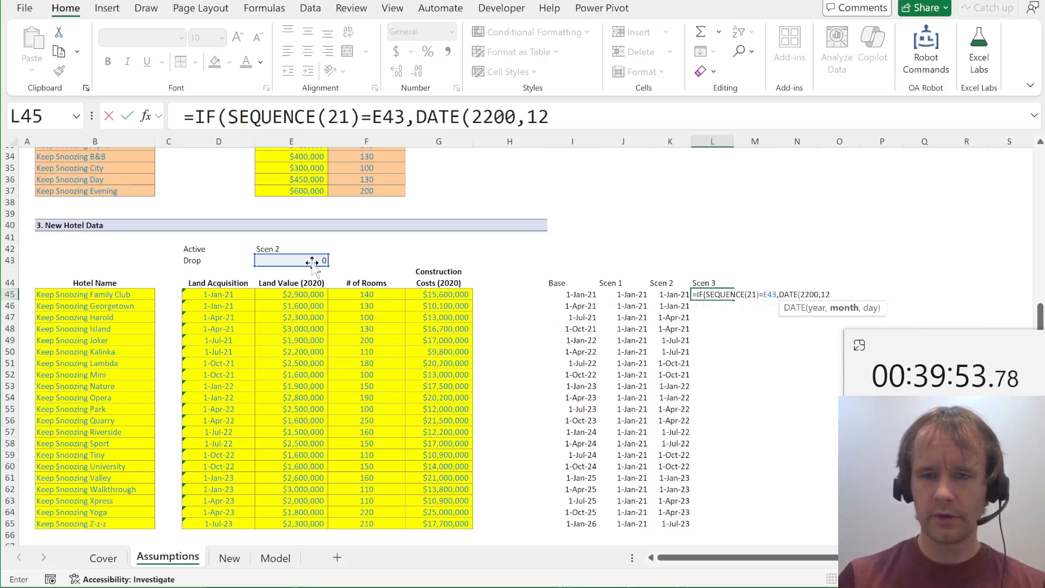
type(",31),")
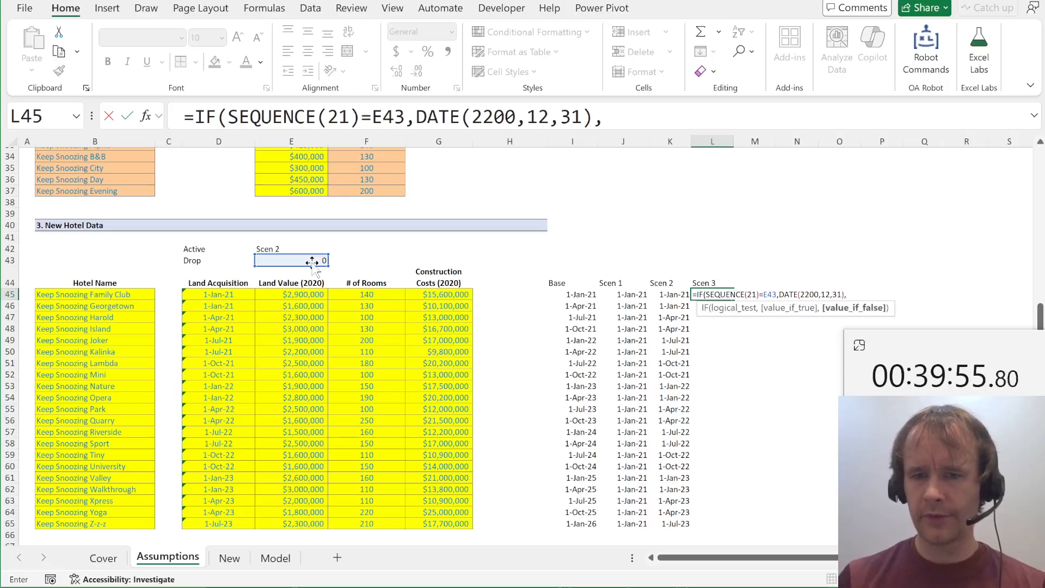
key("Left")
key("Left")
key("Left")
key("ctrl+shift+Down")
type(")")
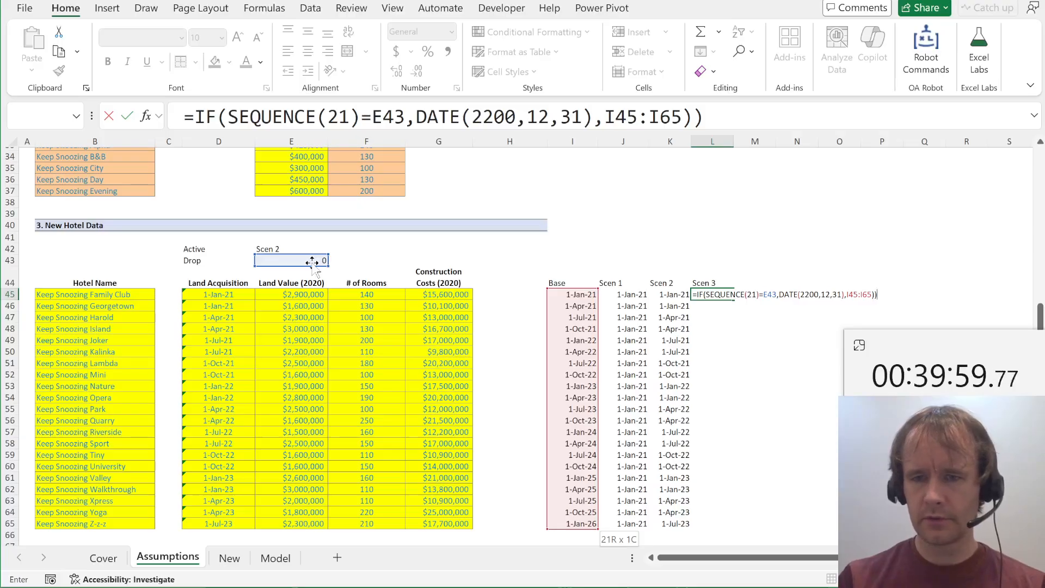
key("Return")
Apply the Scen 2 column's date format to the Scen 3 values in L45:L65
key("Up")
key("Left")
key("ctrl+c")
key("Right")
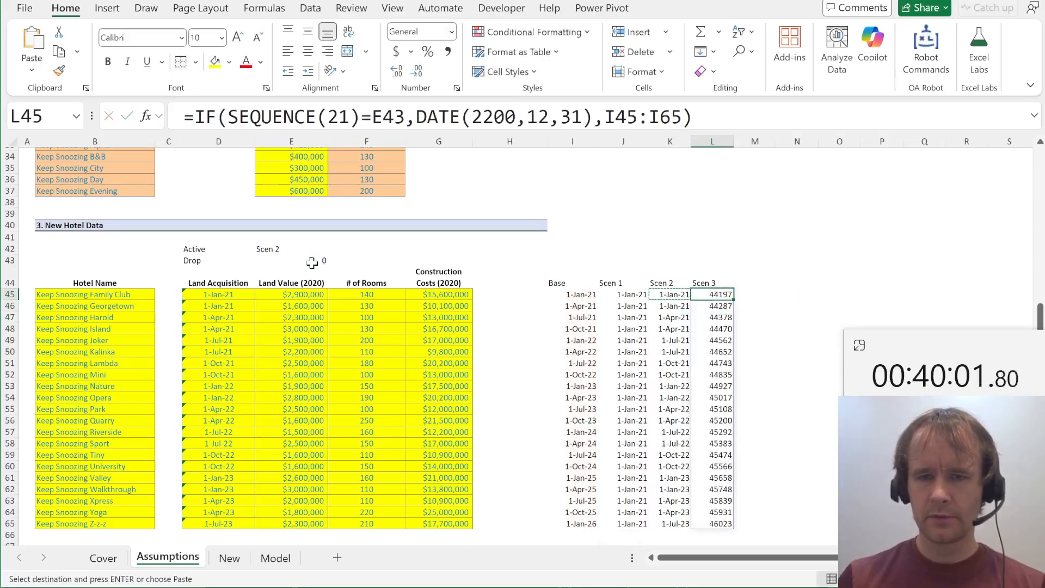
key("ctrl+shift+Down")
key("alt+h")
key("v")
key("r")
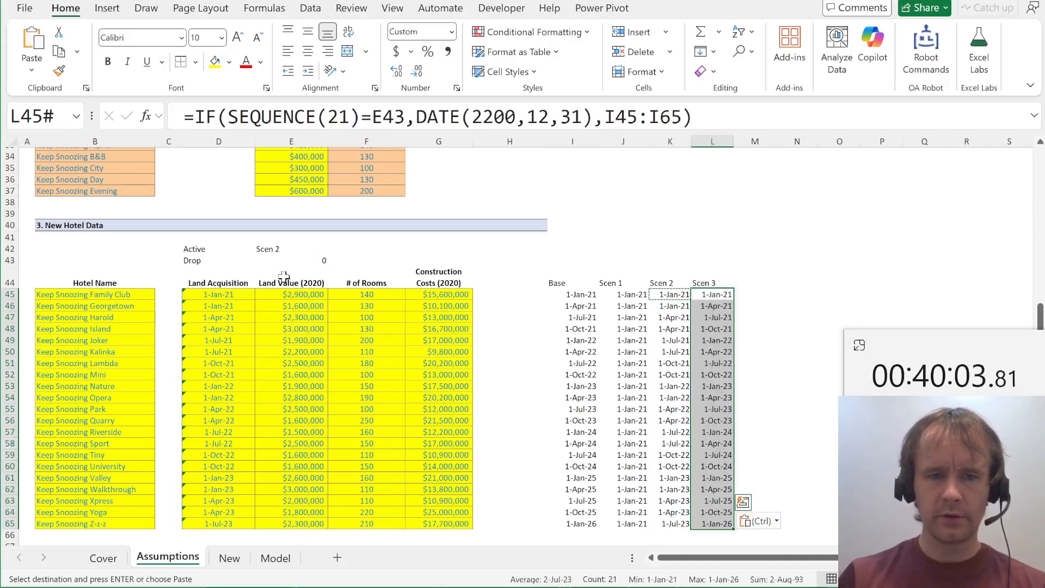
Set the Drop value in E43 to 1
left_click(295, 261)
type("1")
key("Return")
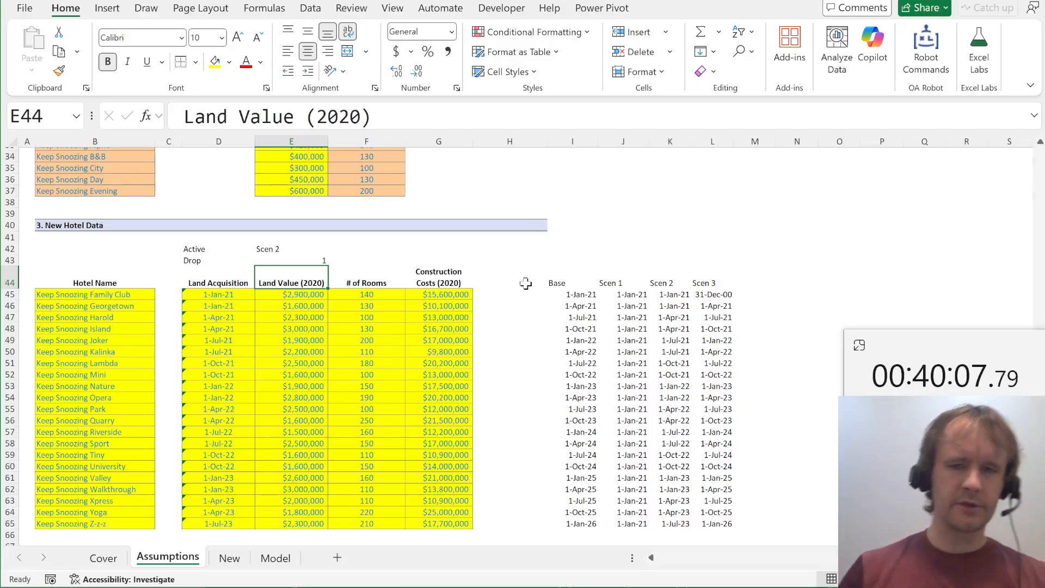
Examine the first hotel's Lag and Acq Q formulas on the New sheet, then return to the Assumptions sheet
key("ctrl+Page_Down")
key("ctrl+Home")
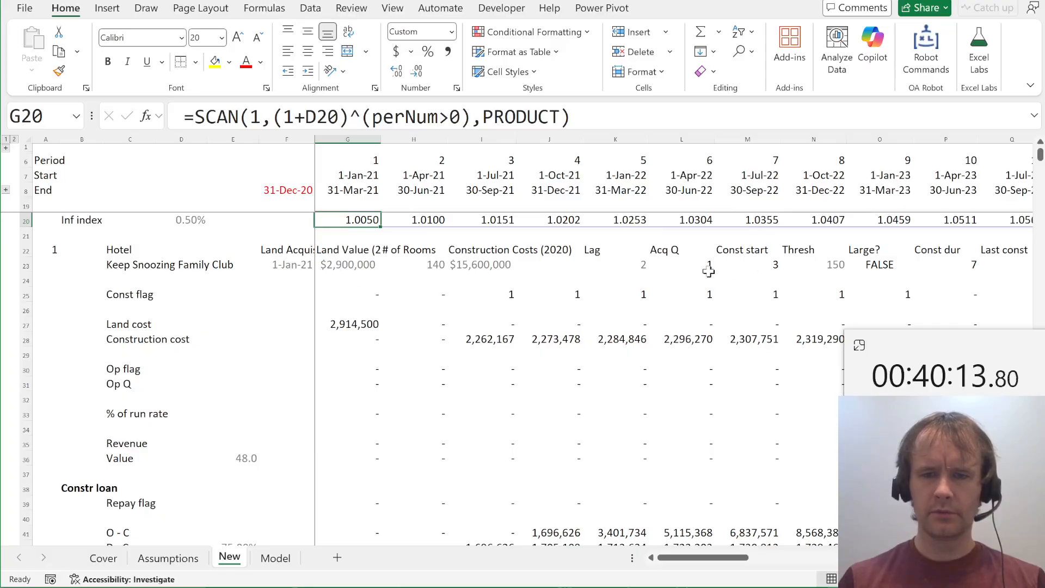
left_click(609, 270)
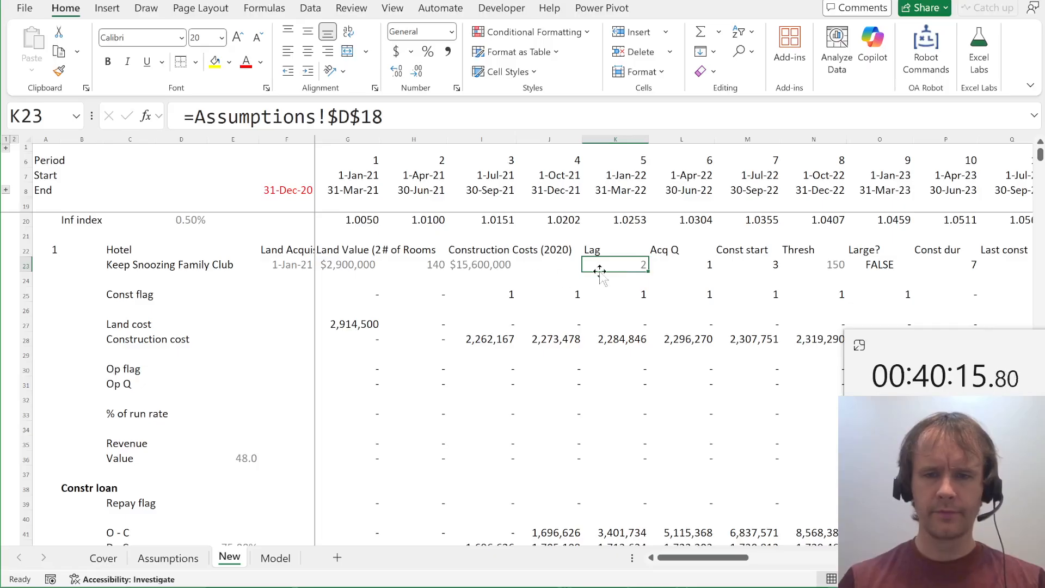
key("Right")
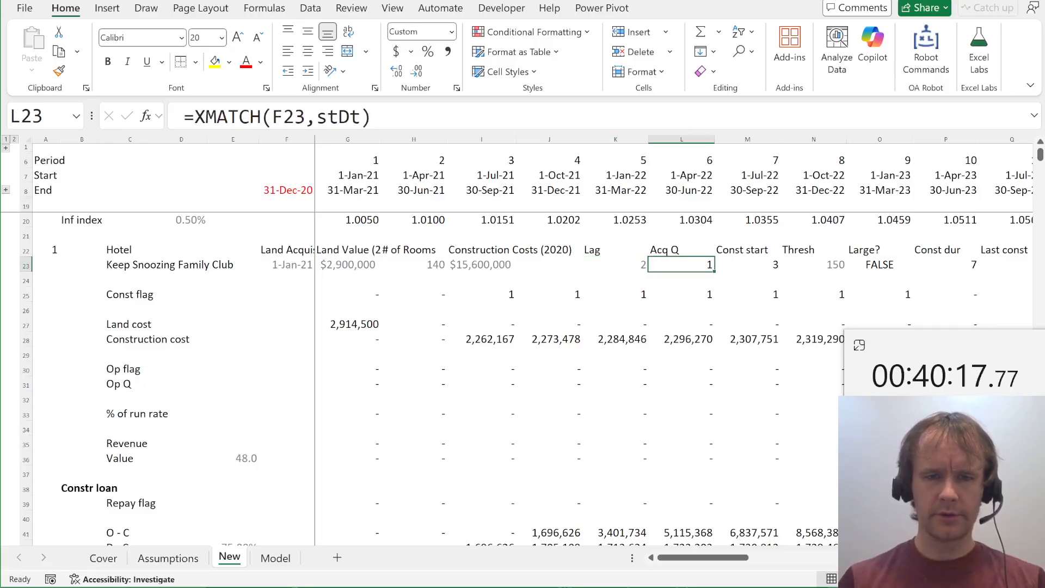
key("F2")
key("Escape")
key("ctrl+Page_Up")
key("F2")
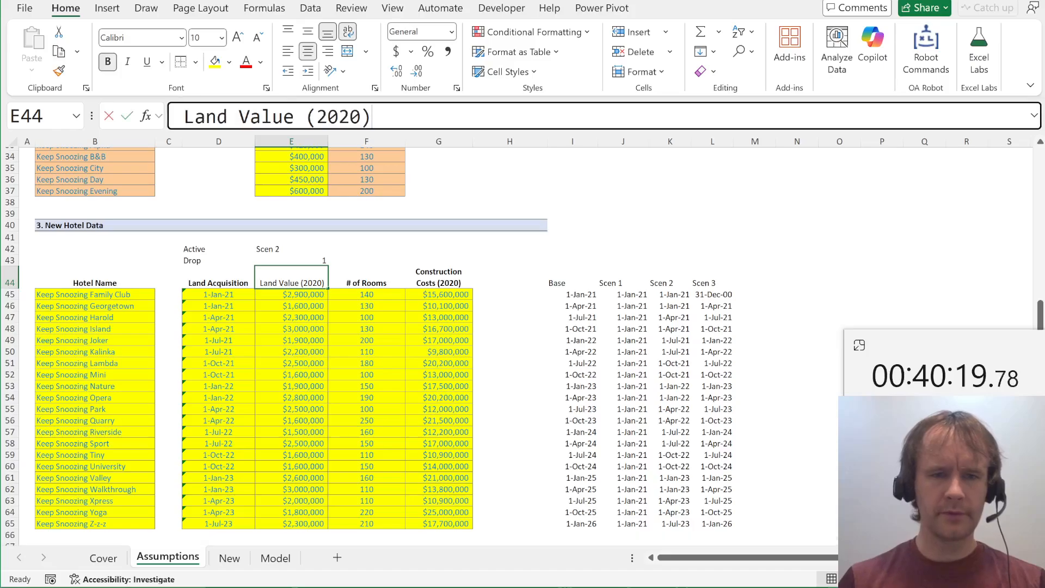
Switch the active scenario in E42 to Scen 3
left_click(285, 246)
key("alt+Down")
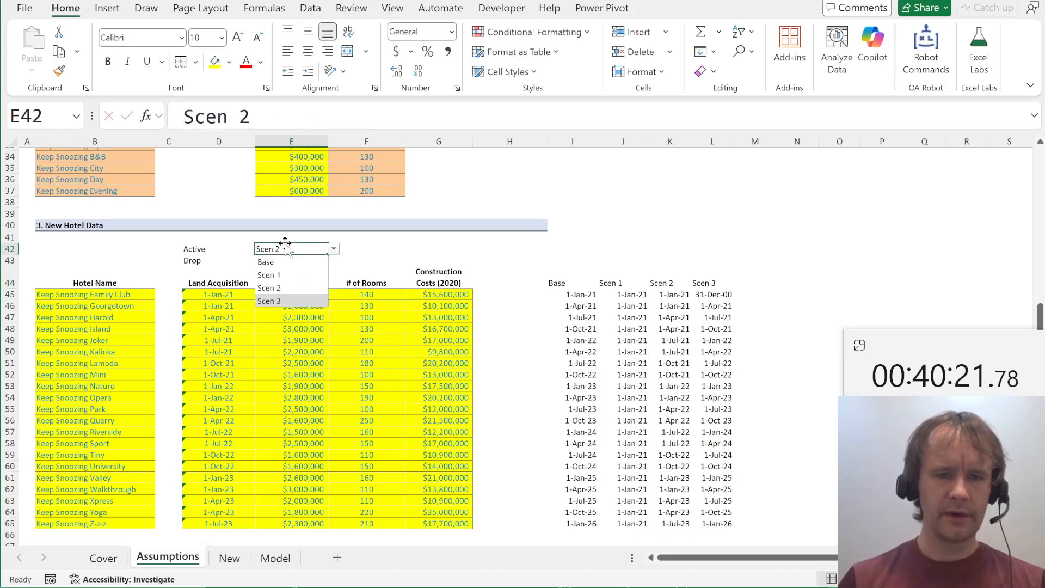
key("Down")
key("Return")
Wrap the first hotel's Acq Q formula in L23 of the New sheet in IFERROR with a fallback of 1000
key("ctrl+Page_Down")
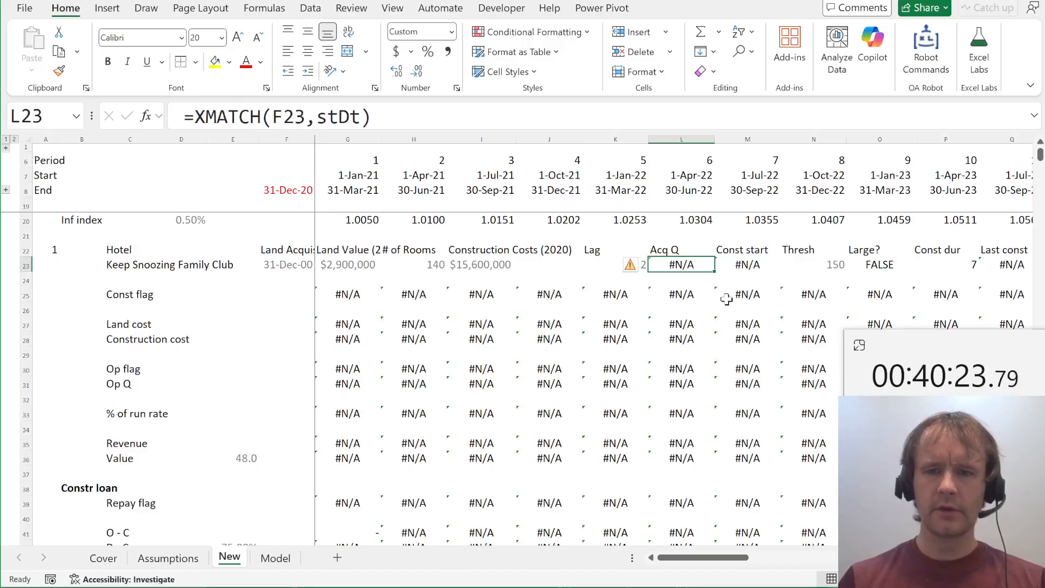
left_click(194, 116)
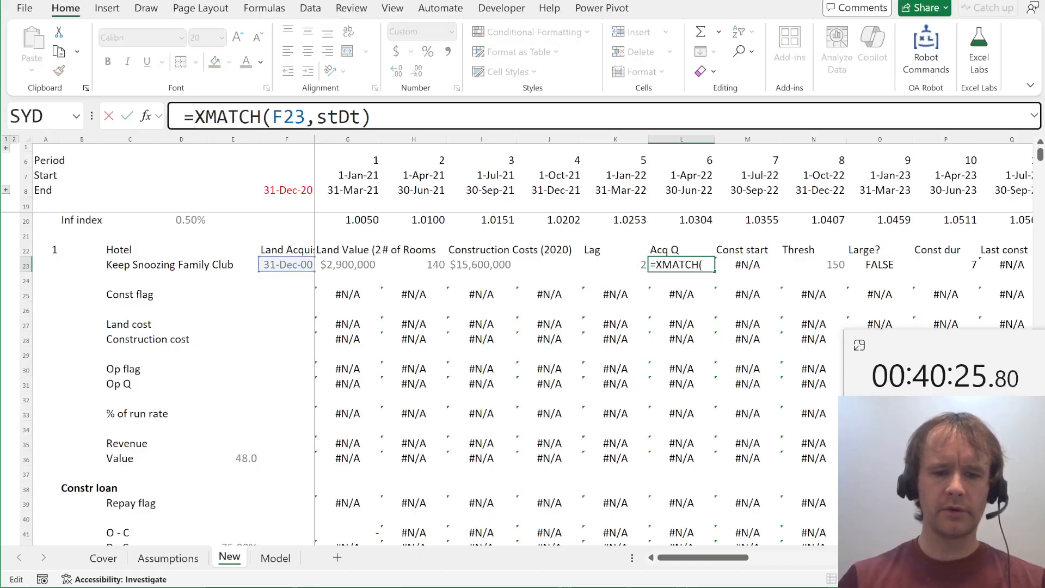
type("ifer")
key("Tab")
type(",1000)")
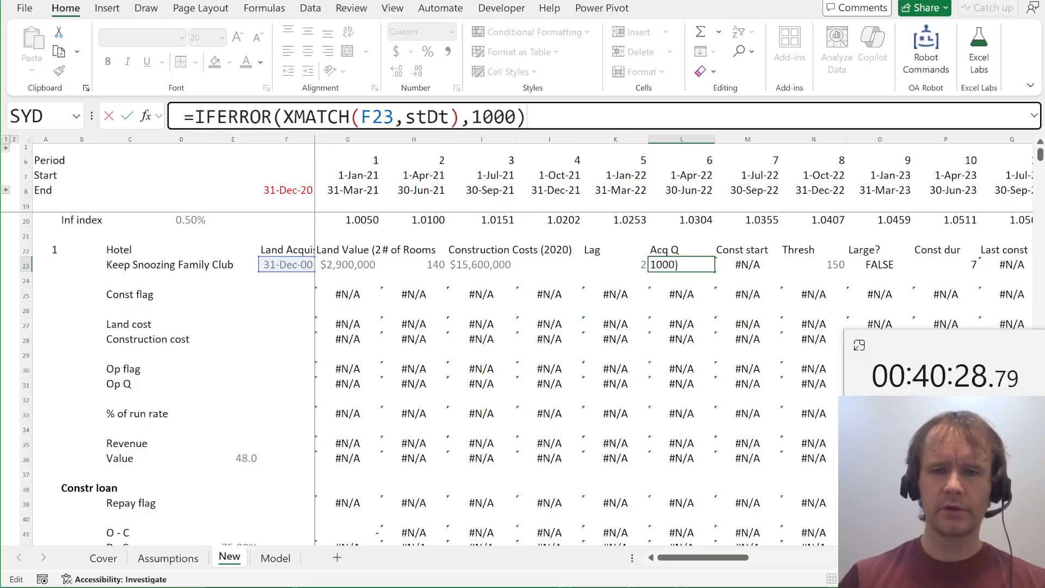
key("Return")
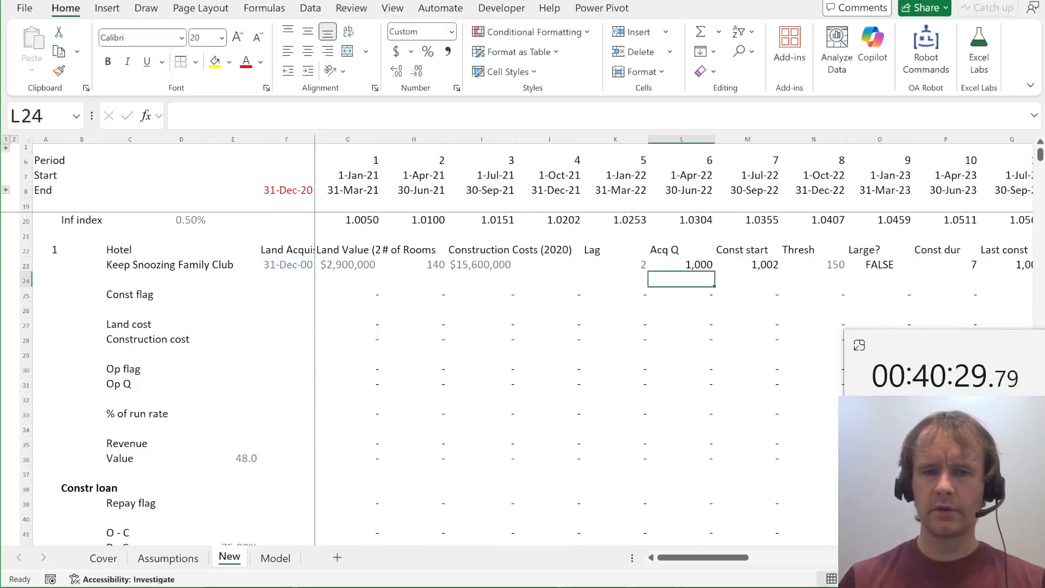
Check the first hotel's construction, revenue and loan rows across all 40 periods on the New sheet
key("Down")
key("Left")
key("Left")
key("Left")
key("Left")
key("Left")
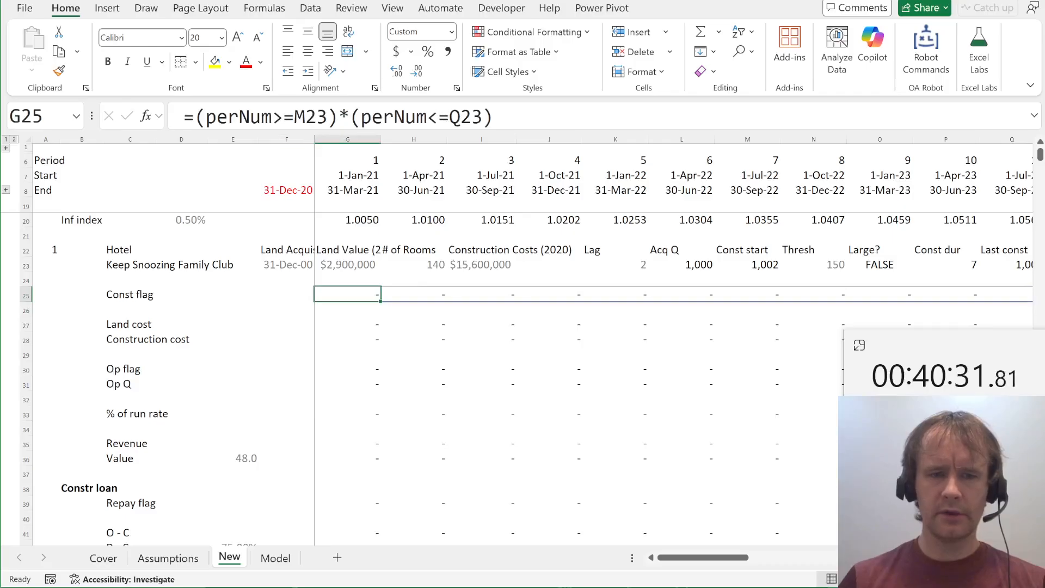
key("ctrl+shift+Right")
key("shift+Down")
key("shift+Down")
key("shift+Down")
key("shift+Down")
key("shift+Down")
key("shift+Down")
key("shift+Down")
key("shift+Down")
key("shift+Down")
key("shift+Down")
key("shift+Down")
key("shift+Down")
key("shift+Down")
key("shift+Down")
key("shift+Down")
key("shift+Down")
key("shift+Down")
key("shift+Down")
key("shift+Down")
key("shift+Down")
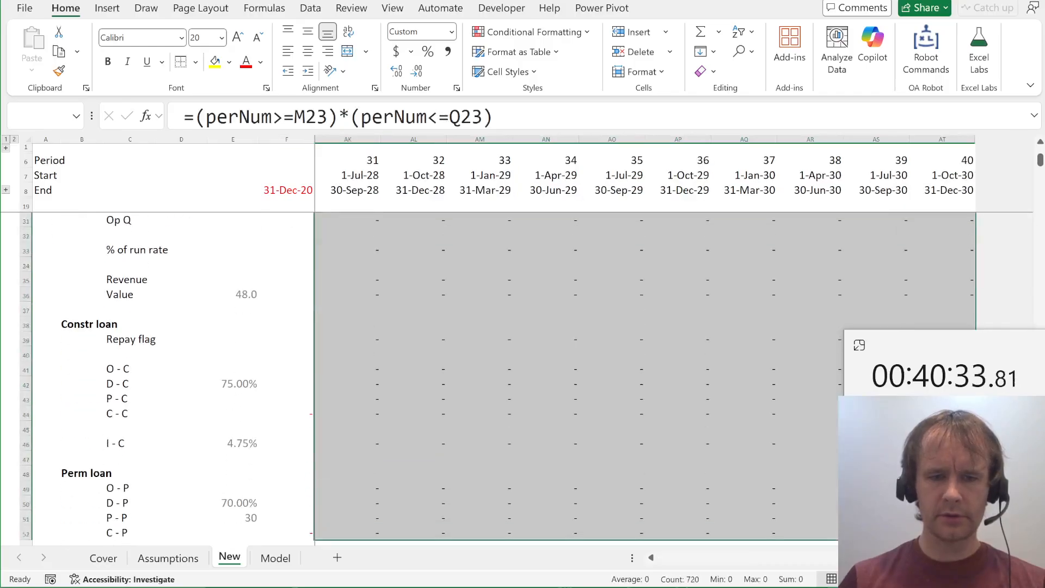
key("shift+Down")
key("shift+Down")
key("shift+Down")
key("shift+Down")
key("shift+Down")
key("shift+Down")
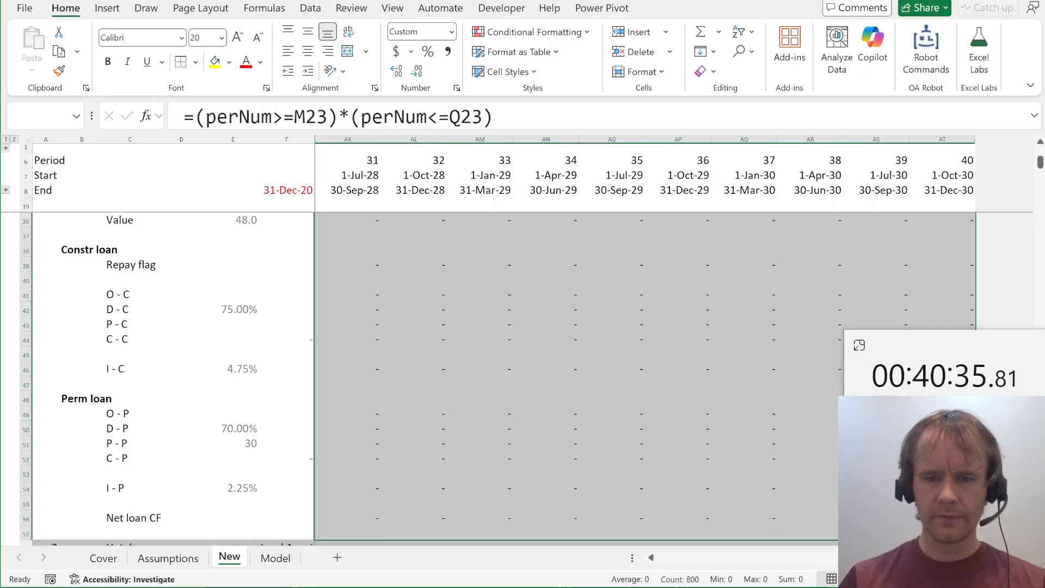
key("shift+Up")
key("shift+Up")
key("ctrl+Left")
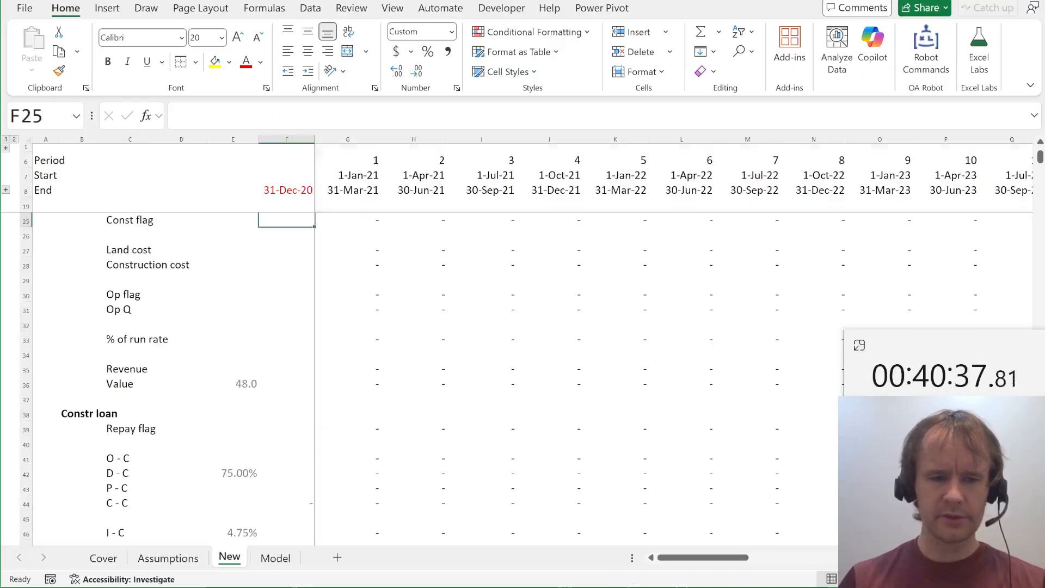
key("Right")
Link O44 on the Assumptions sheet to the Model sheet's Eq val in E47 and autofit column O
key("ctrl+Page_Up")
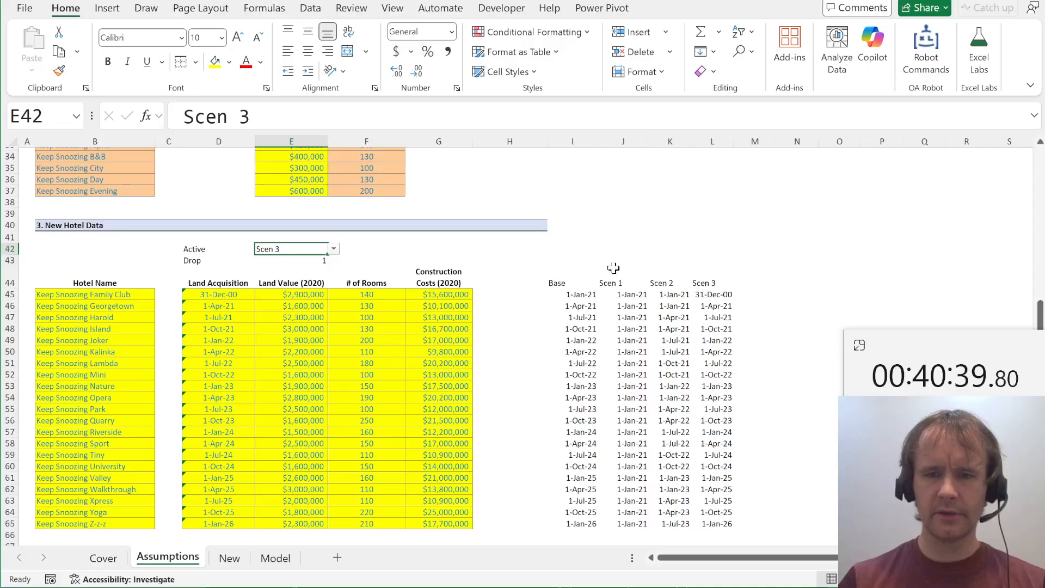
key("ctrl+Page_Down")
key("ctrl+Page_Down")
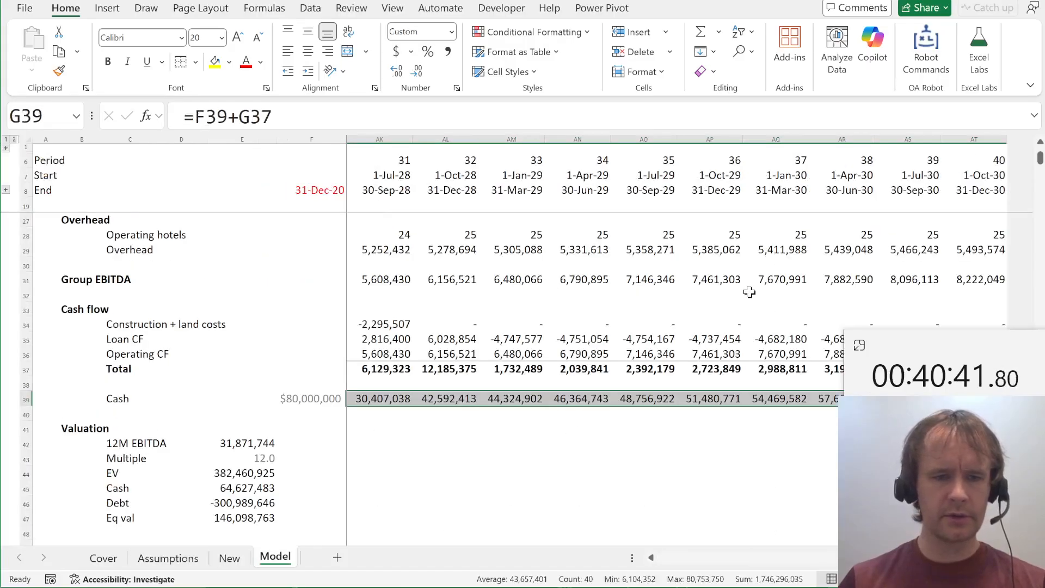
left_click(242, 518)
key("ctrl+c")
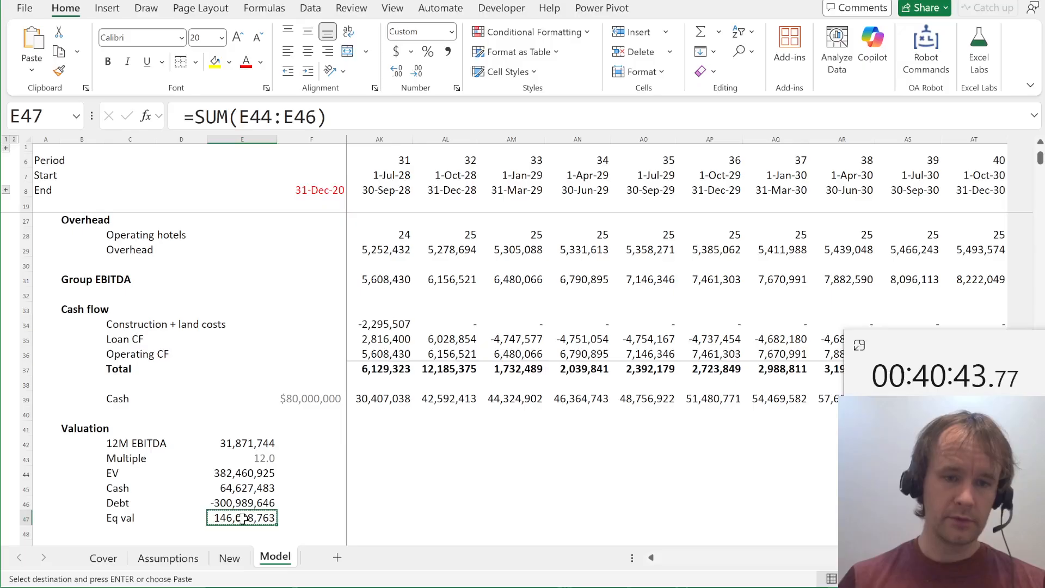
key("ctrl+Page_Up")
key("ctrl+Page_Up")
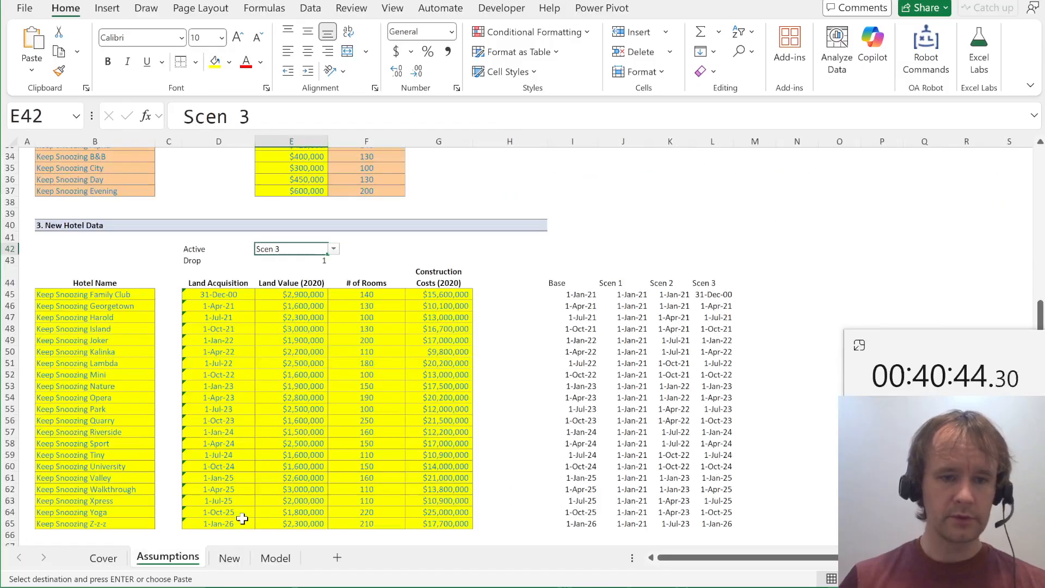
left_click(851, 286)
key("ctrl+alt+v")
key("u")
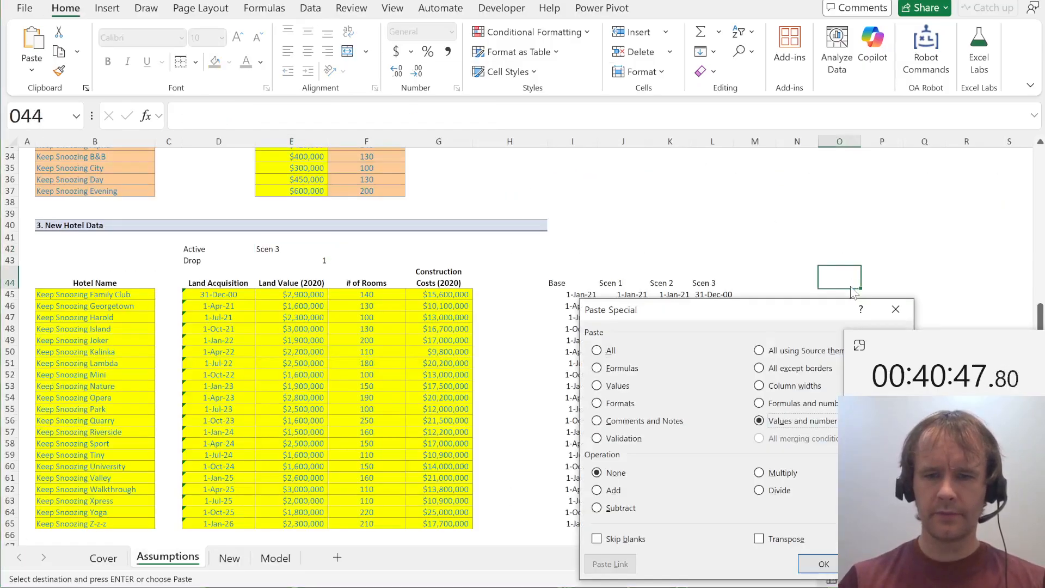
key("Return")
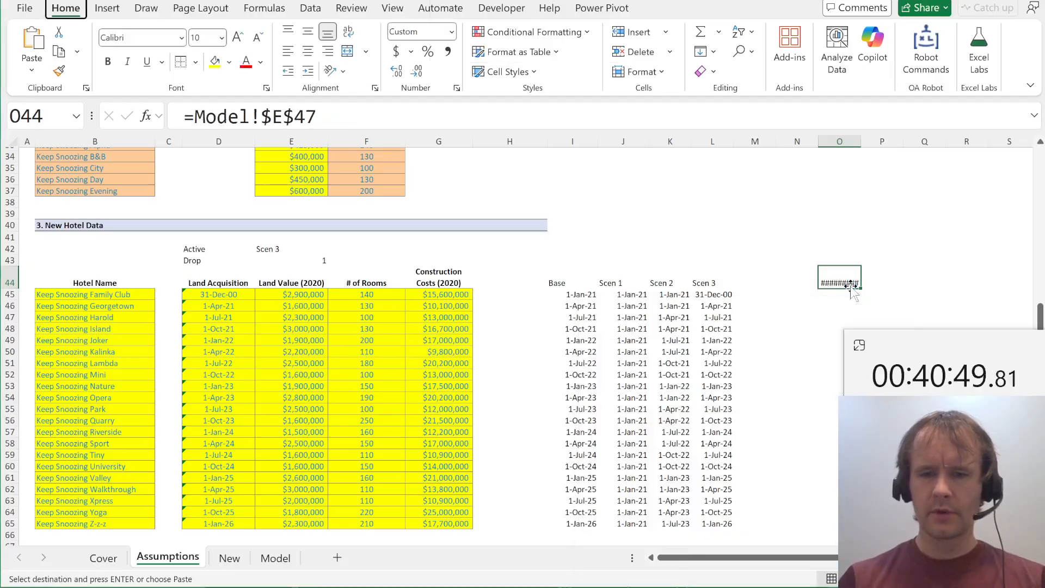
key("alt+h")
key("o")
key("i")
Number the 21 hotel drop cases from N45 down with =SEQUENCE(21)
key("Left")
key("Down")
type("=seq")
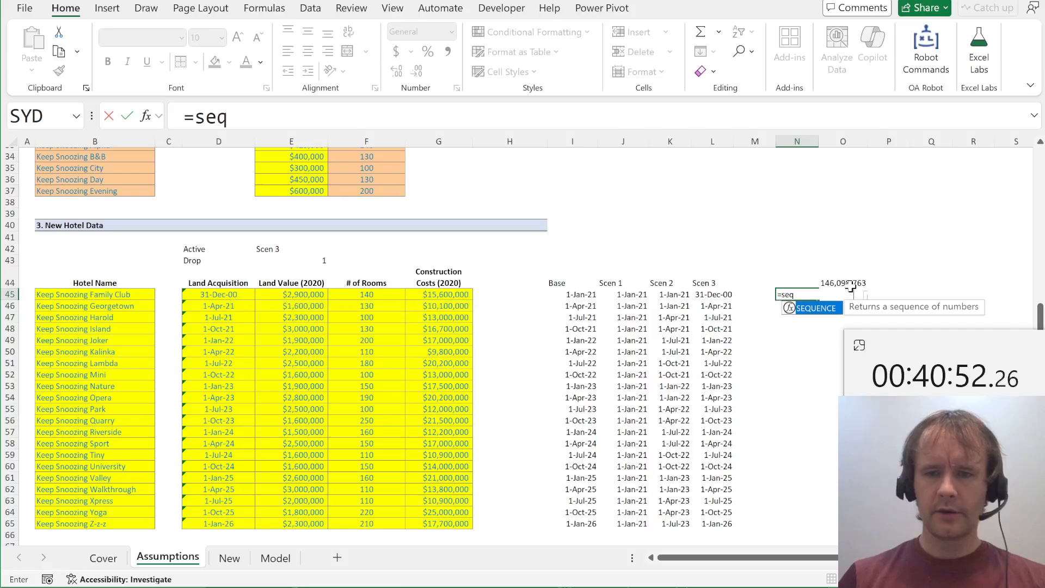
key("Tab")
type("21)")
key("ctrl+Return")
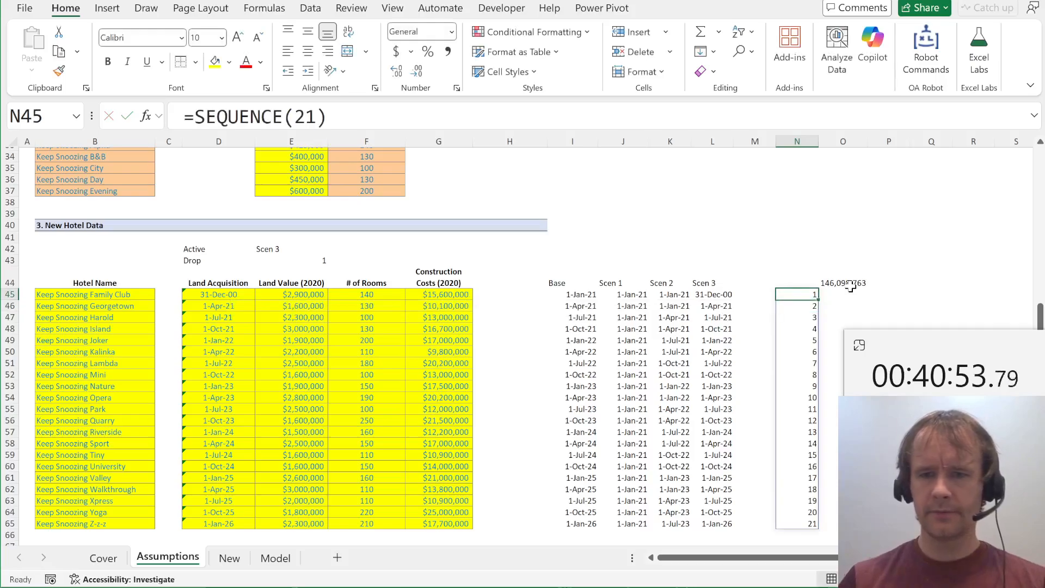
Create a one-variable data table over N44:O65 on the Assumptions sheet with E43 as the column input cell
key("shift+Up")
key("shift+ctrl+Down")
key("shift+Right")
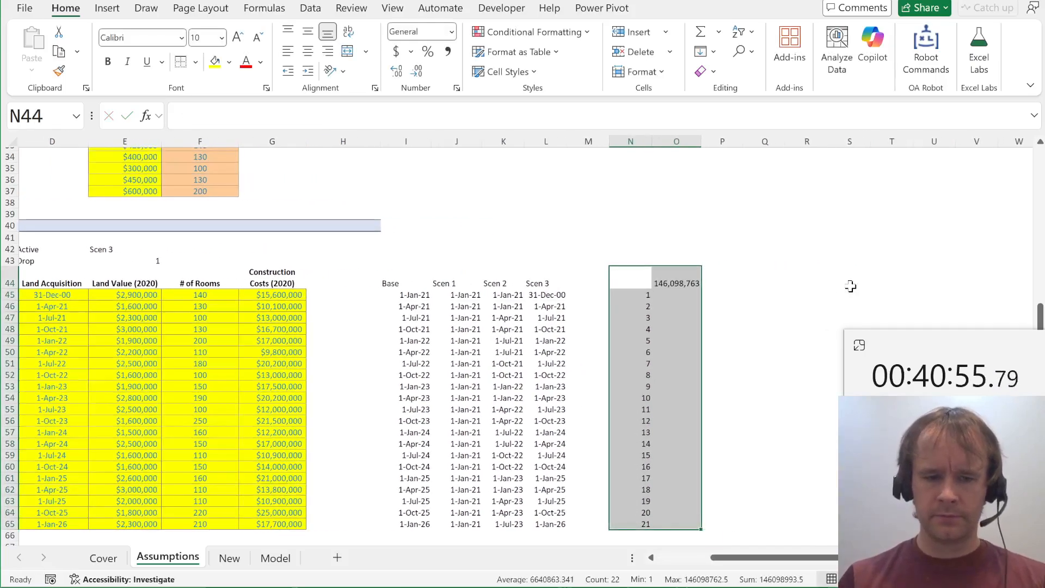
key("alt+a")
key("w")
key("t")
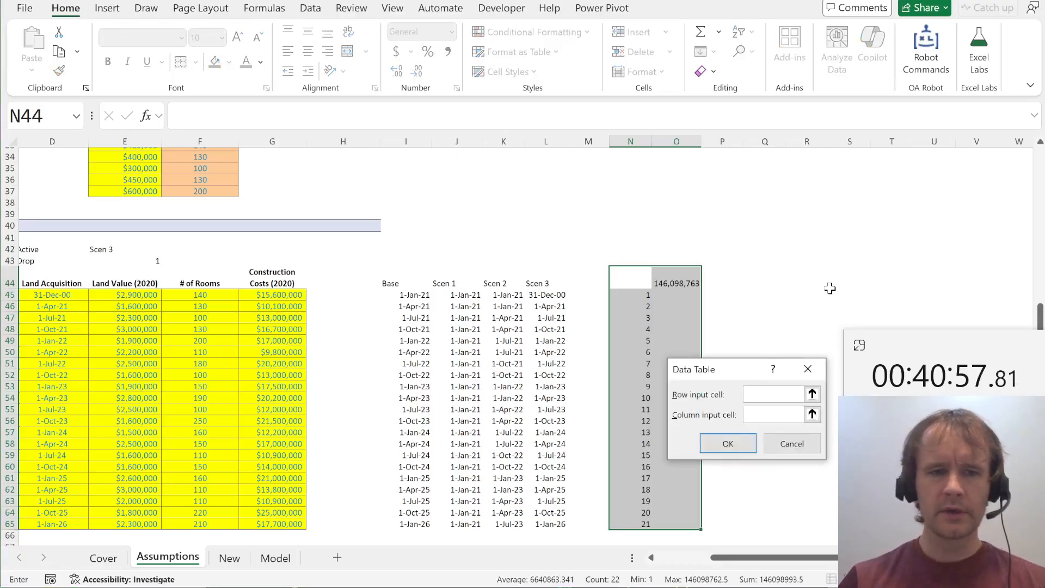
left_click(131, 265)
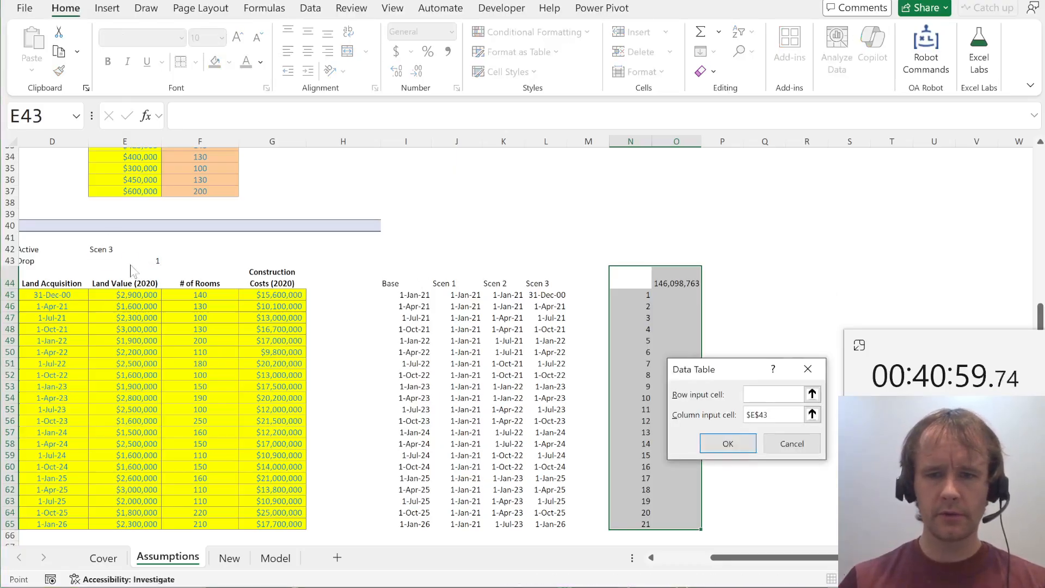
key("Return")
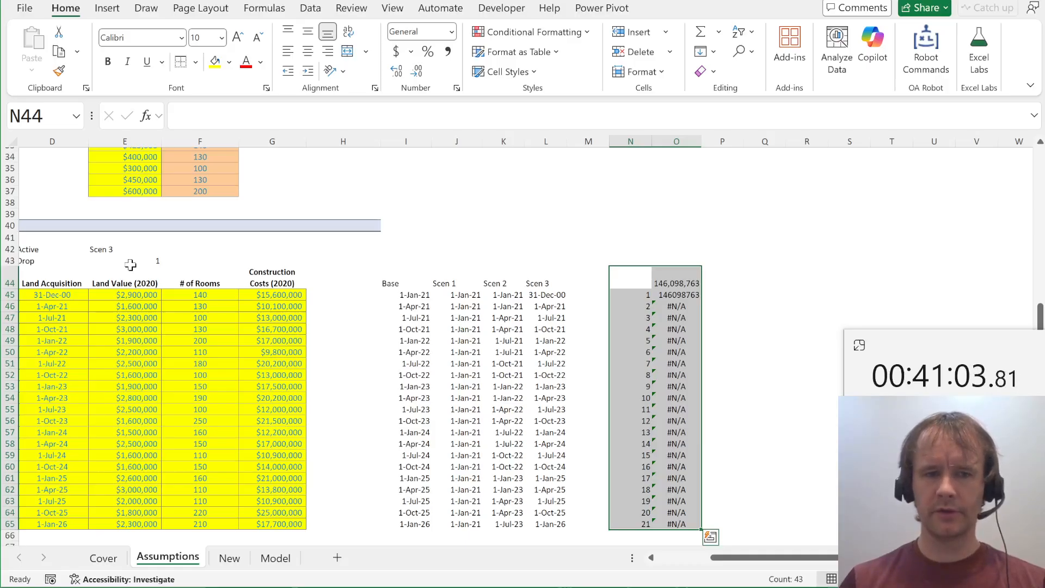
Set the Drop selector in E43 to 2
left_click(130, 265)
type("2")
key("Return")
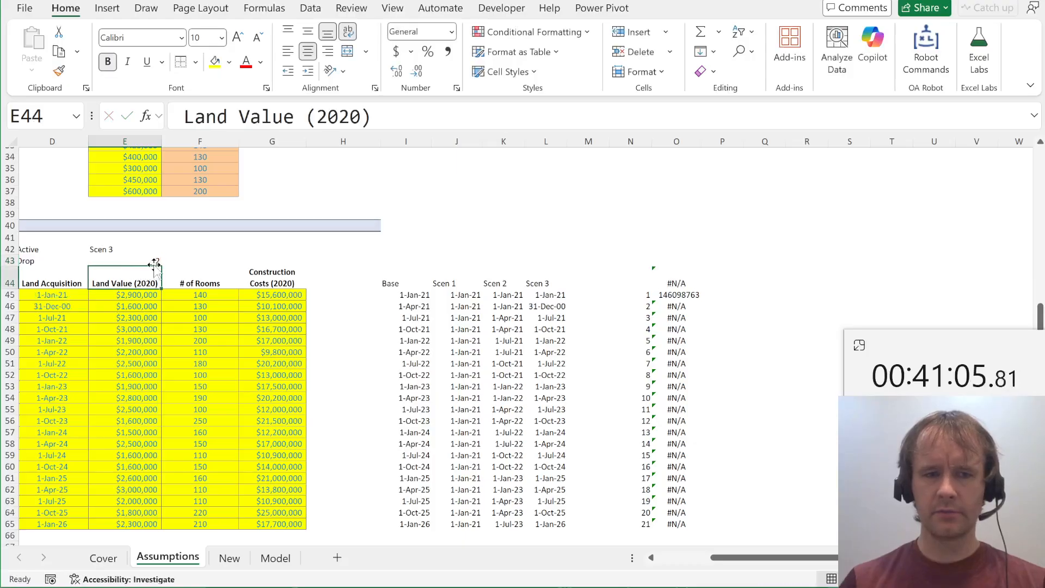
key("Left")
key("Left")
key("Left")
key("Left")
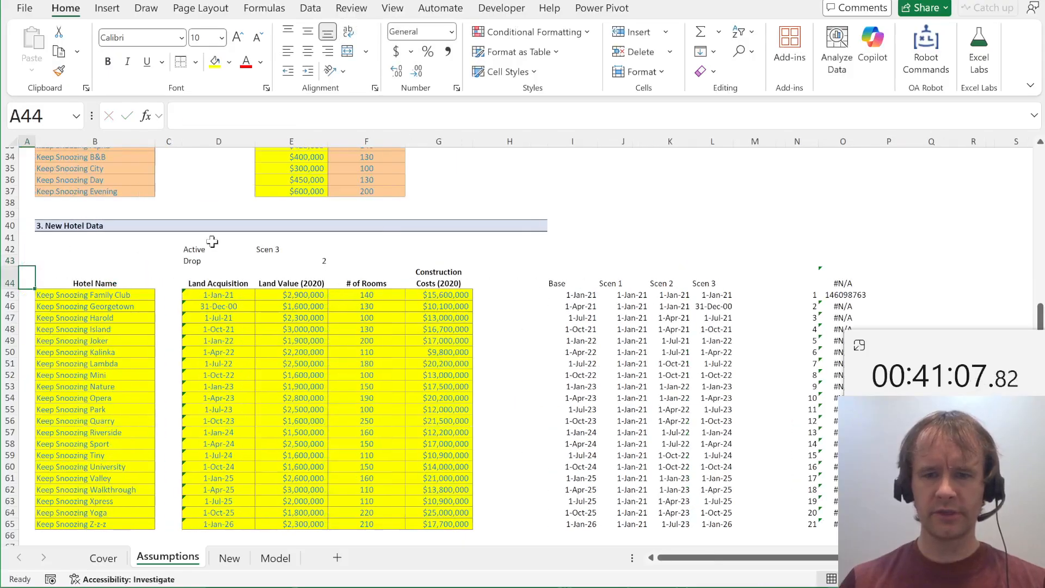
Add filters to row 22 of the New sheet, covering everything from A22 to the last used cell
key("ctrl+Page_Down")
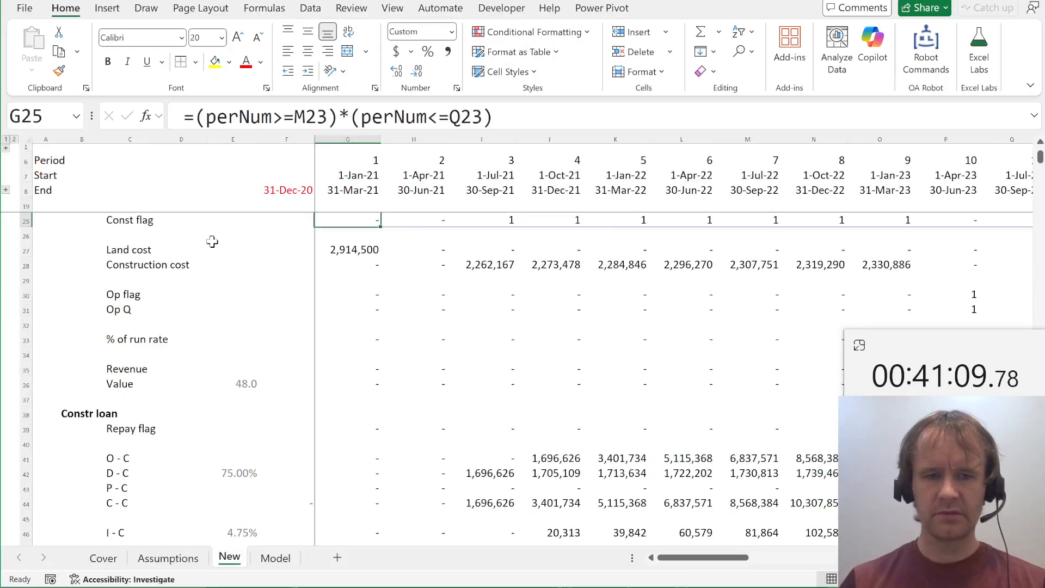
key("Left")
key("Left")
key("Up")
key("Up")
key("Left")
key("Up")
key("Up")
key("Up")
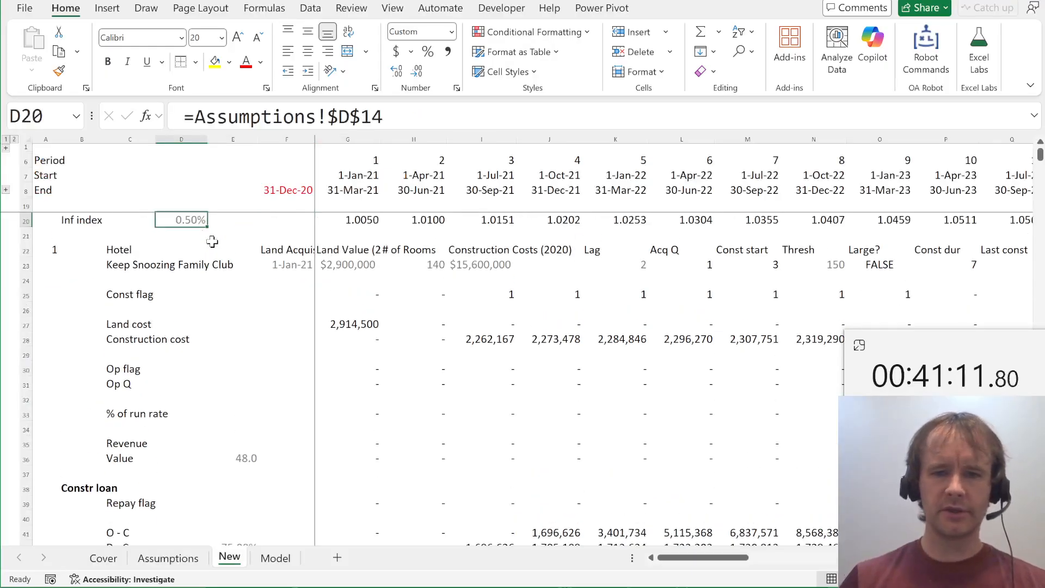
key("Left")
key("Left")
key("Left")
key("Down")
key("Down")
key("Down")
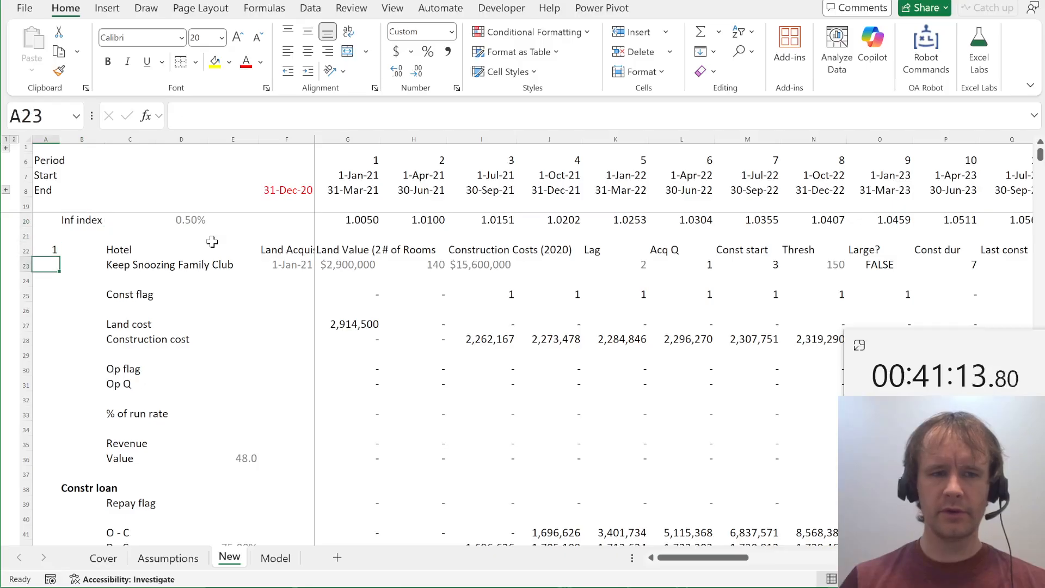
key("Up")
key("ctrl+shift+End")
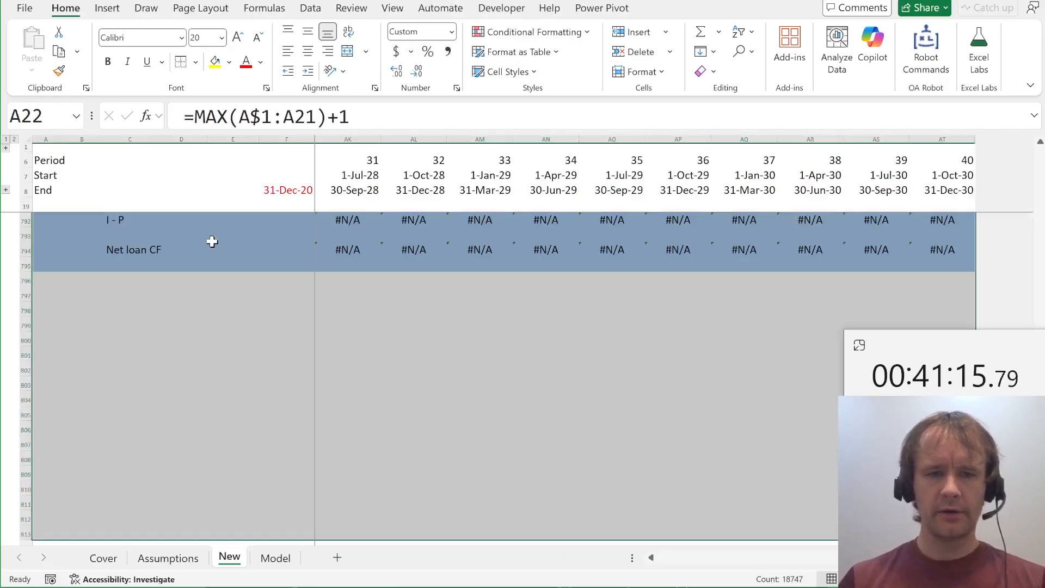
key("ctrl+shift+l")
Filter the Land Acquisition column in F22 to exclude blanks, the Land Acquisition header text and the dash entries
key("Right")
key("Right")
key("Right")
key("Right")
key("Right")
key("Right")
key("Right")
key("Right")
key("Right")
key("Right")
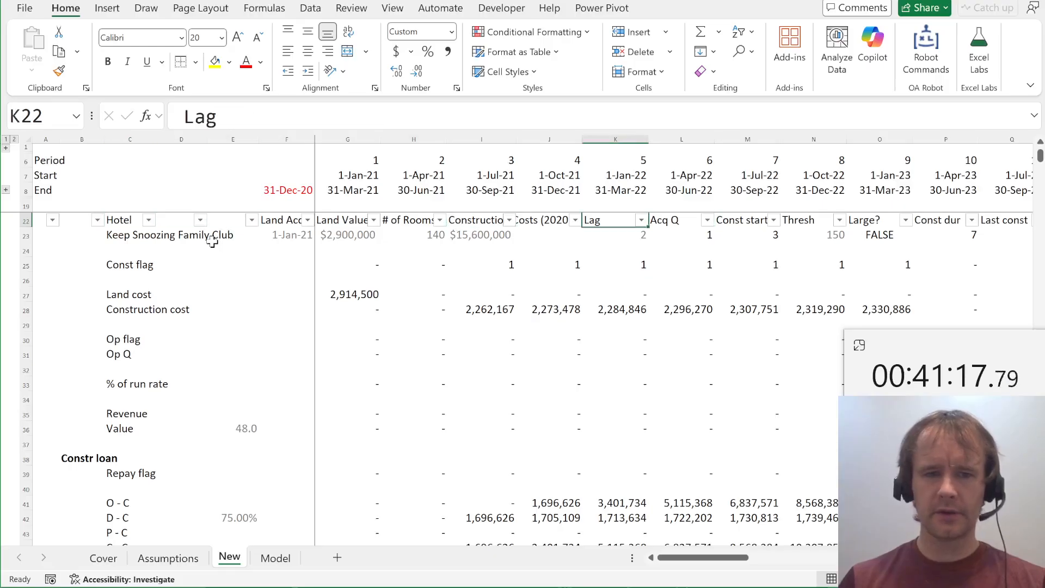
key("Left")
key("Left")
key("Left")
key("Left")
key("Left")
key("Left")
key("Left")
key("Left")
key("Left")
key("Right")
key("Right")
key("Right")
key("Right")
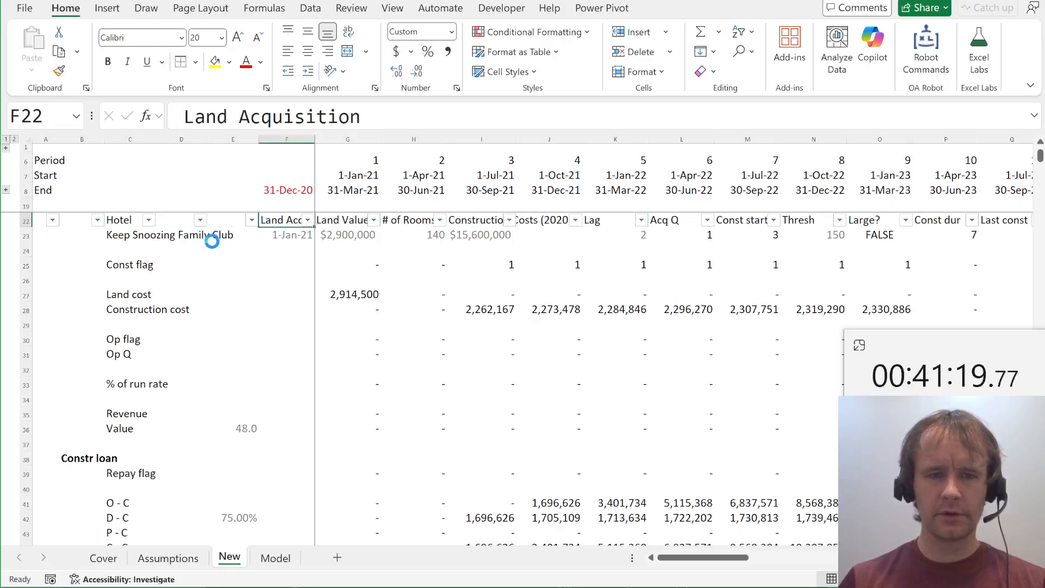
key("alt+Down")
key("Tab")
key("Tab")
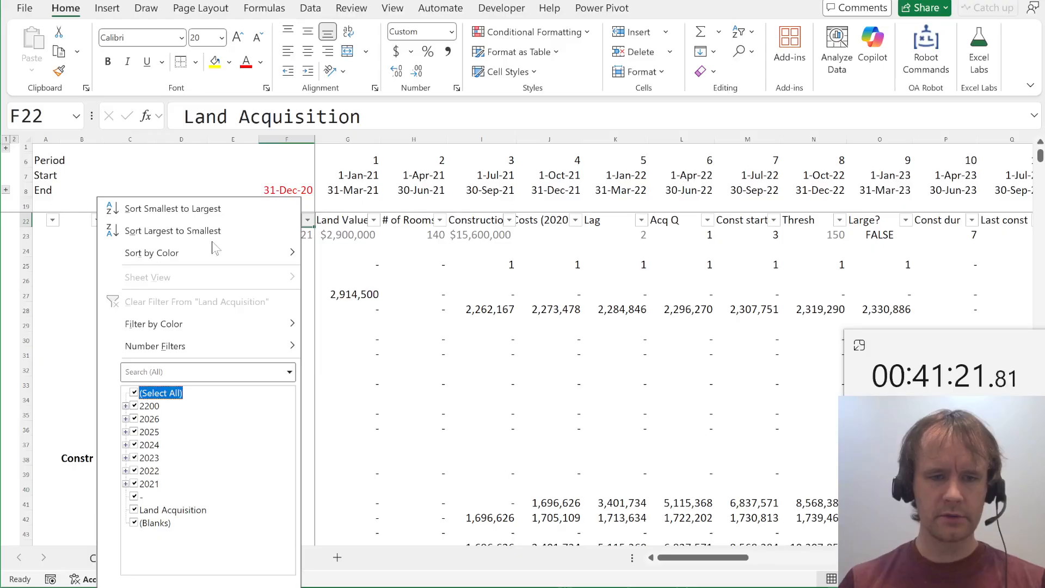
key("End")
key("space")
key("Up")
key("space")
key("Up")
key("space")
key("Return")
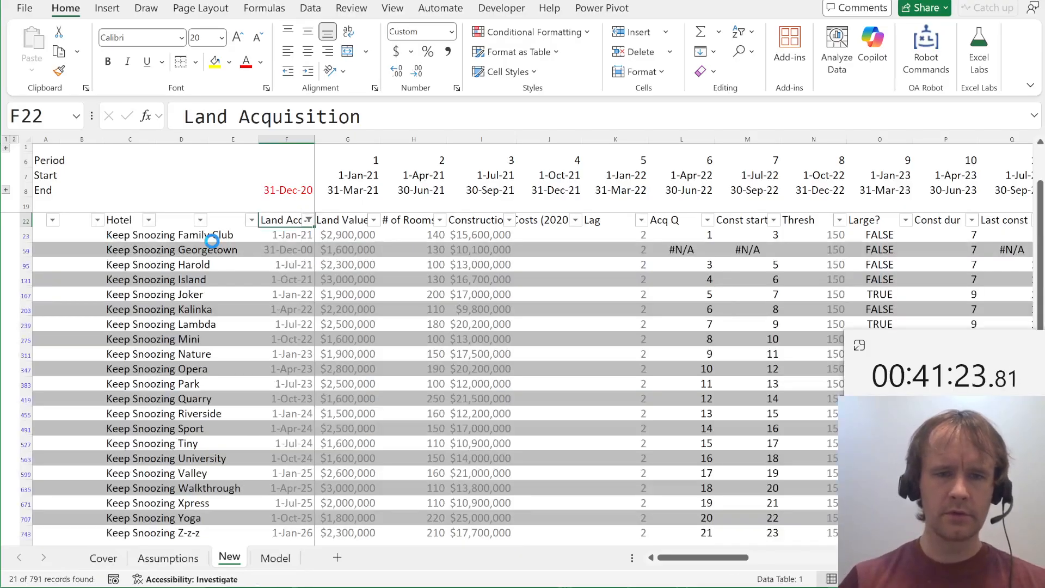
Fill the IFERROR Acq Q formula from L23 down to all filtered hotel rows and clear the filter
key("Down")
key("Right")
left_click(689, 235)
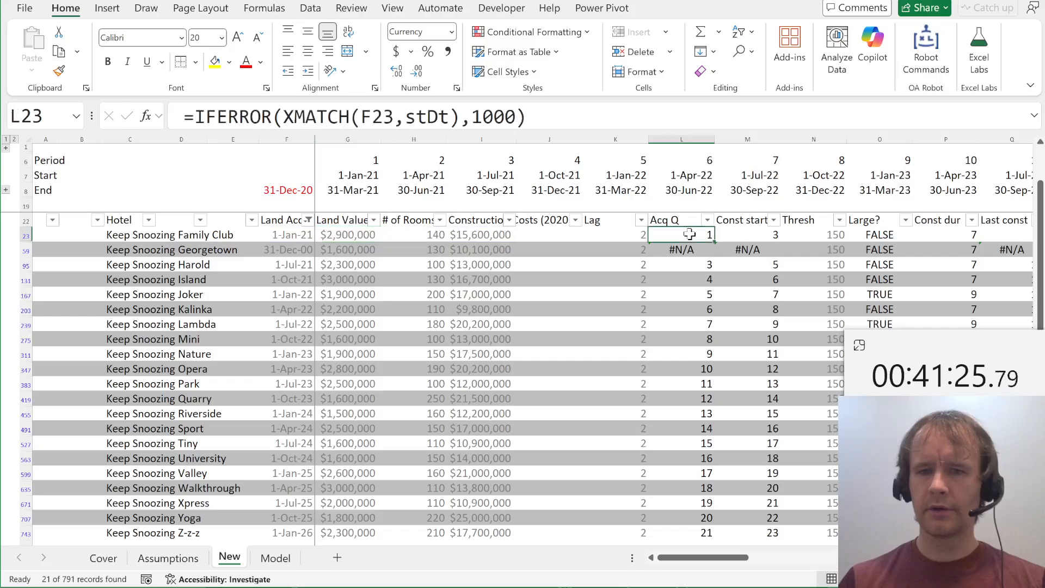
key("ctrl+shift+Down")
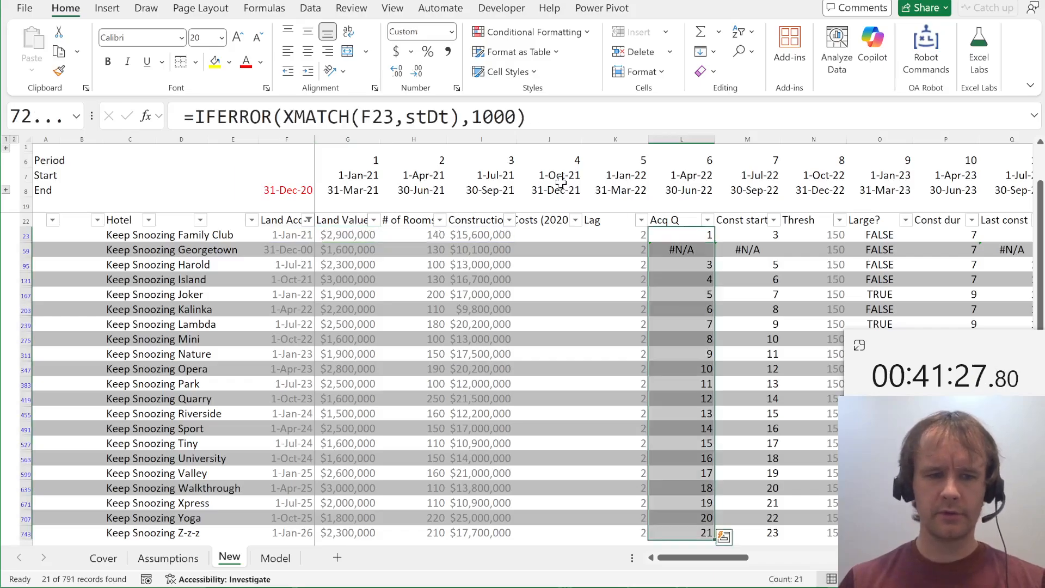
key("F2")
key("ctrl+Return")
key("Up")
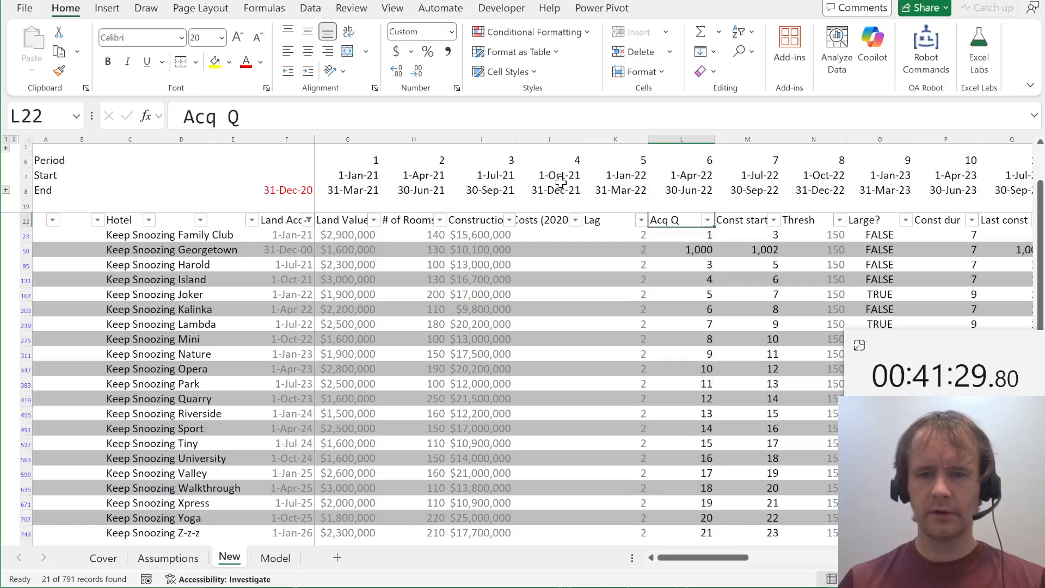
key("alt+a+c")
key("Down")
Copy the number format of O44 on the Assumptions sheet to the data table results in O45:O65
key("ctrl+Page_Up")
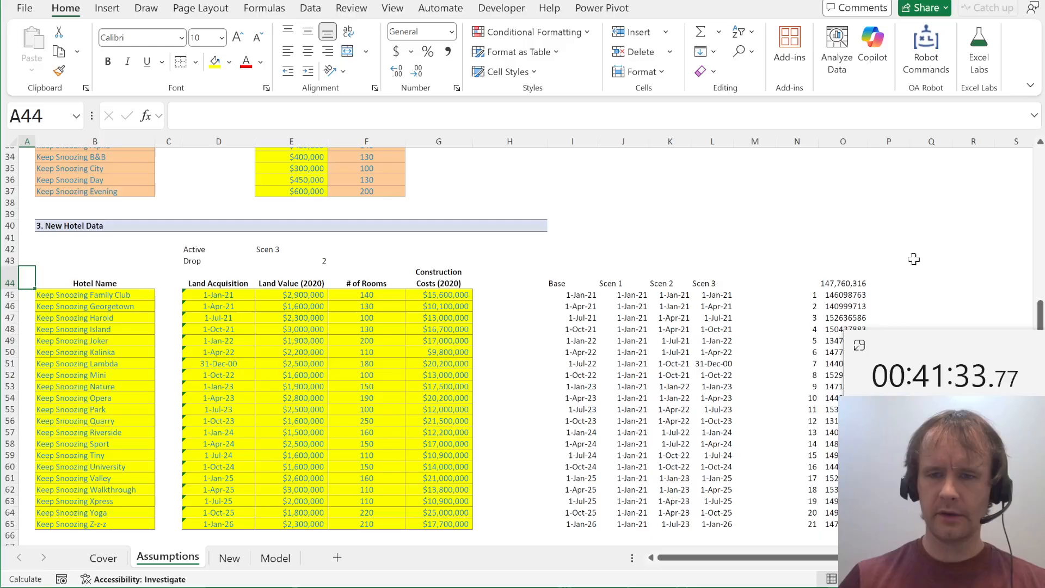
left_click(842, 284)
key("ctrl+c")
key("Down")
key("ctrl+shift+Down")
key("alt+h+v+r")
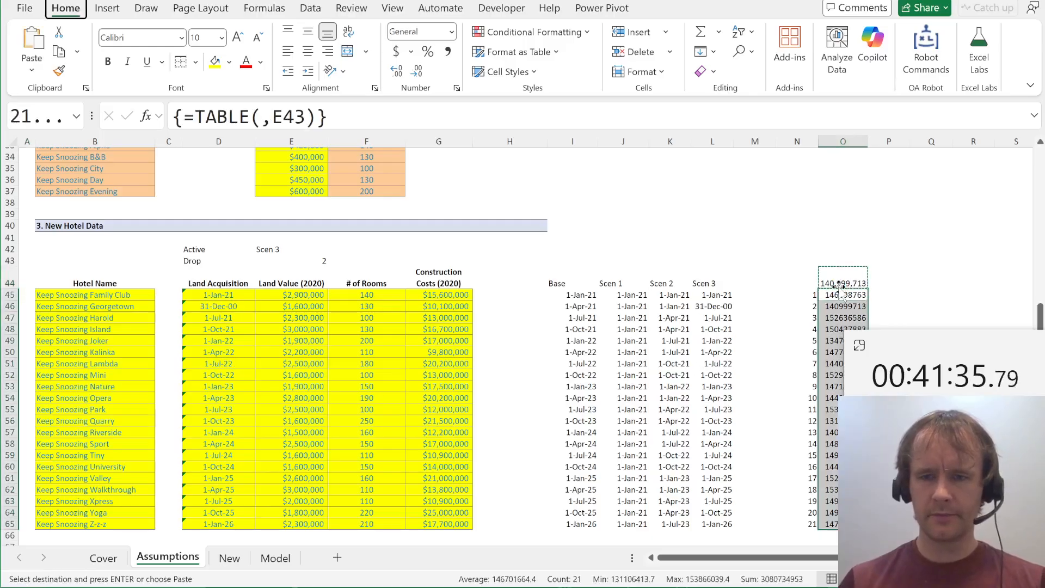
scroll(644, 286, "right", 3)
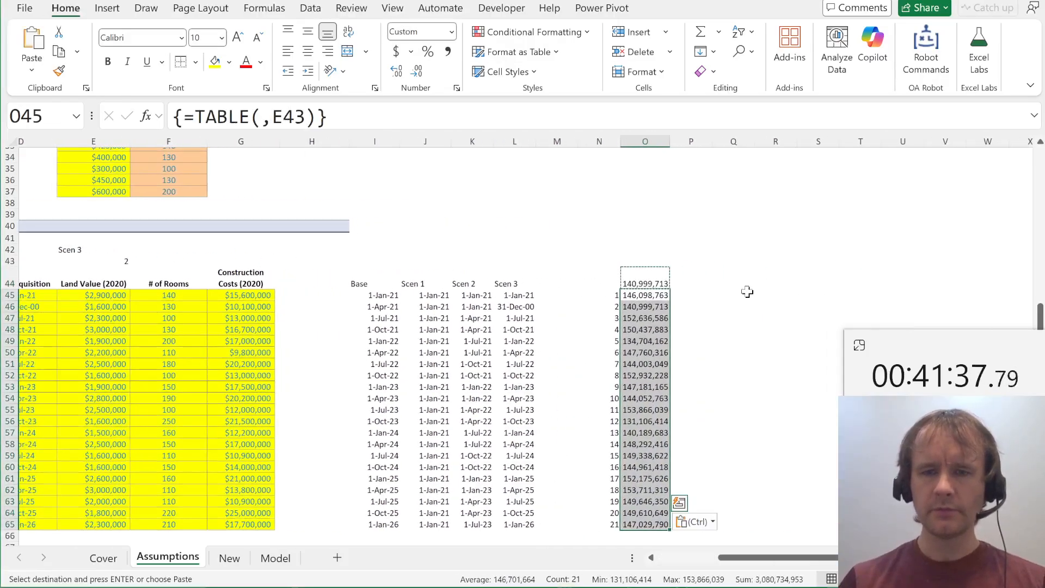
Recheck question 16 in the Questions PDF and calculate the highest equity value in Q45 with =MAX(O45:O65)
key("alt+Tab")
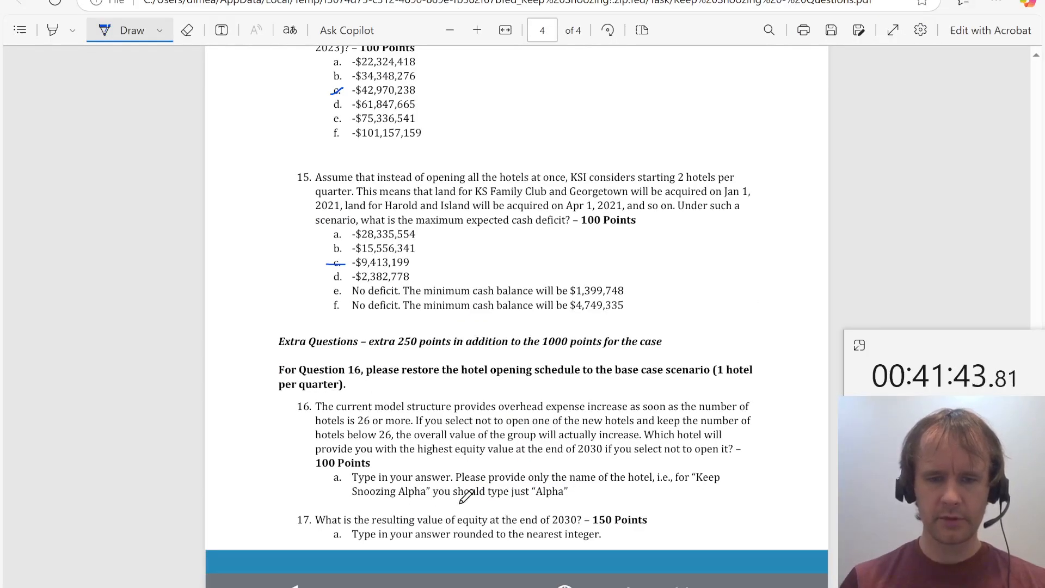
key("alt+Tab")
key("Right")
key("Right")
key("BackSpace")
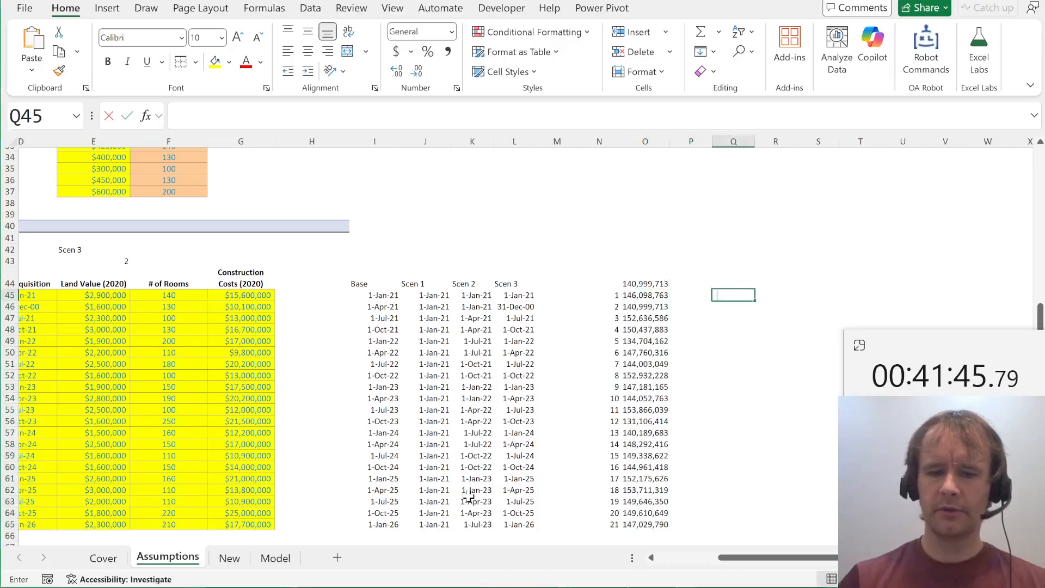
type("=max(")
key("Left")
key("Left")
key("ctrl+shift+Down")
key("Return")
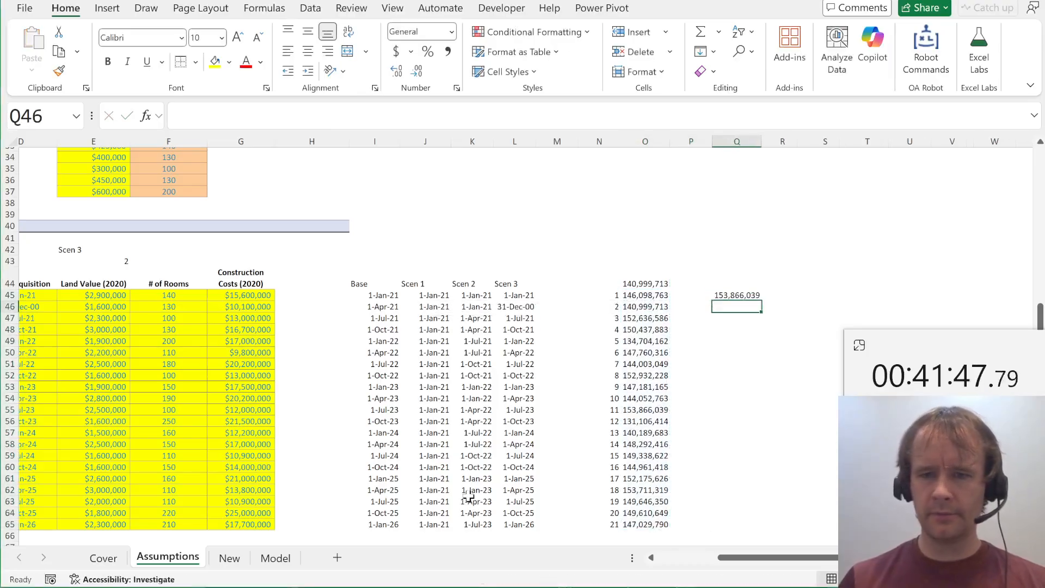
Look up the dropped hotel that gives the highest equity value in R45 with =XLOOKUP(Q45,O45:O65,B45:B65)
key("Up")
key("Right")
type("=xl")
key("Tab")
key("Left")
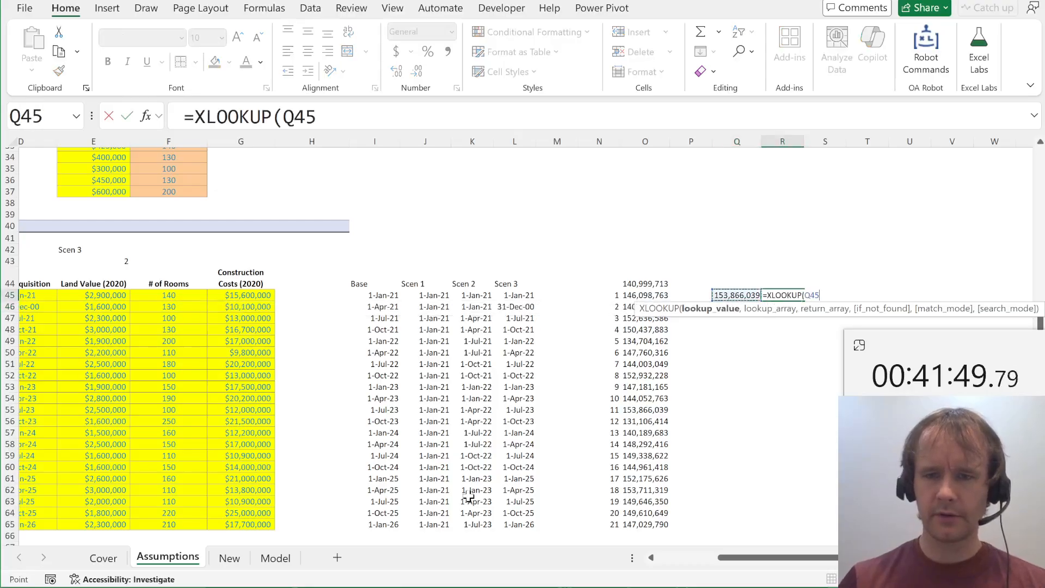
type(",")
key("Left")
key("Left")
key("Left")
key("ctrl+shift+Down")
type(",")
key("Left")
key("Left")
key("Left")
key("Left")
key("Left")
key("Left")
key("Left")
key("Left")
key("Left")
key("Left")
key("Left")
key("Left")
key("Left")
key("Left")
key("Left")
key("Left")
key("Left")
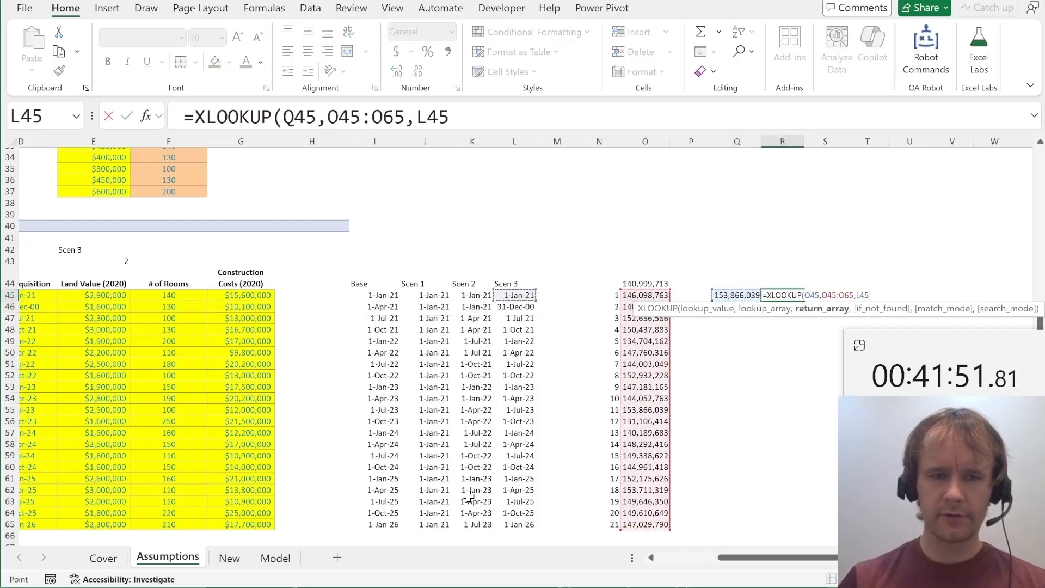
key("Right")
key("ctrl+shift+Down")
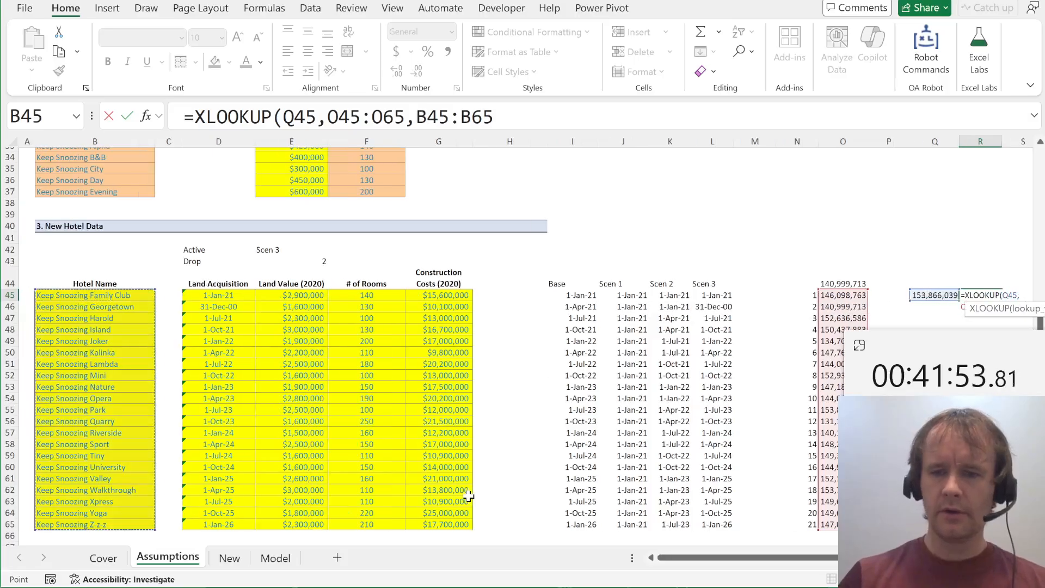
key("Return")
scroll(509, 470, "right", 3)
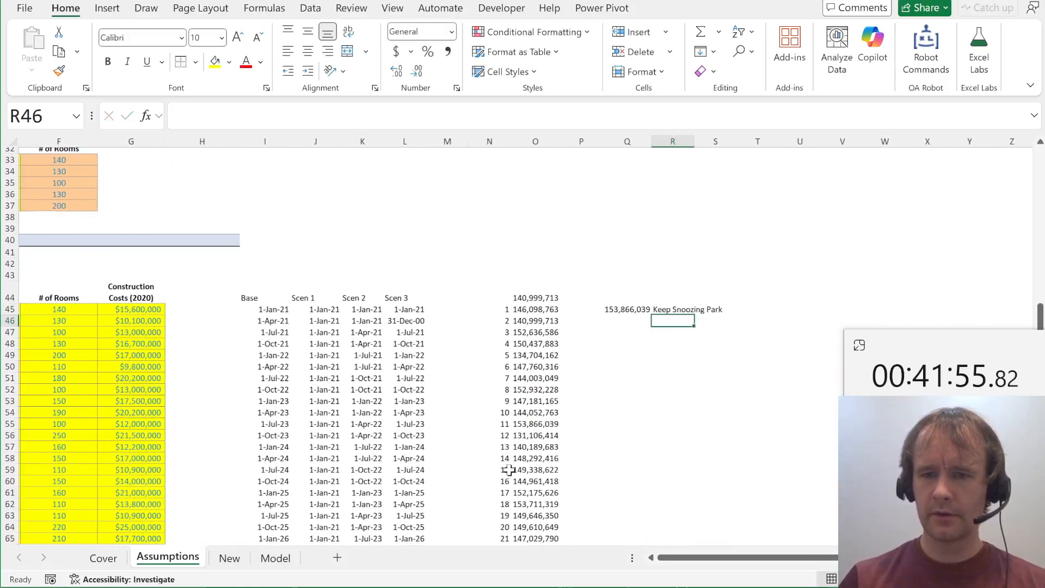
Check the answer format for questions 16 and 17 in the Questions PDF and close the stopwatch window
key("alt+Tab")
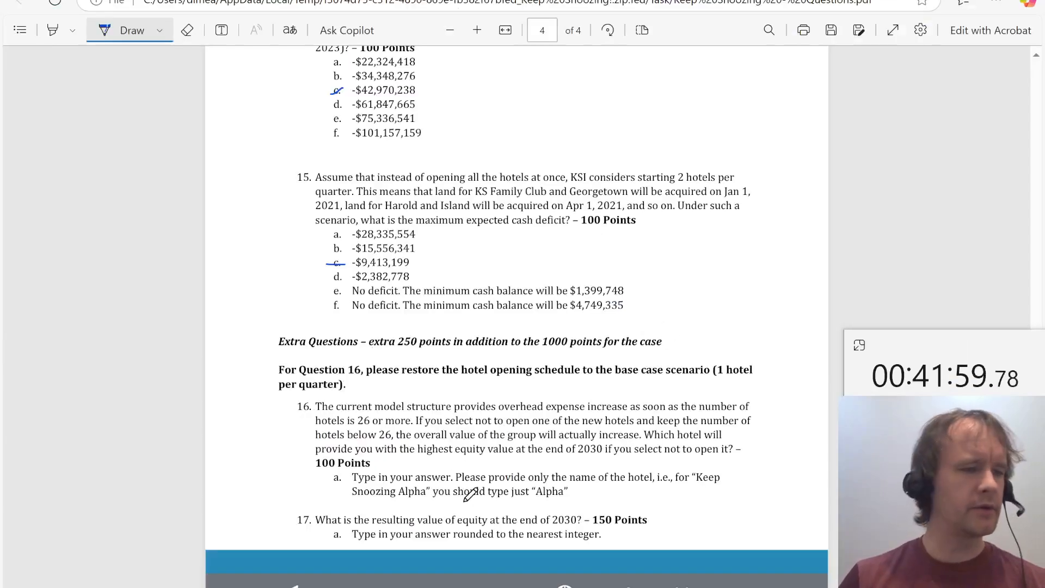
key("alt+Tab")
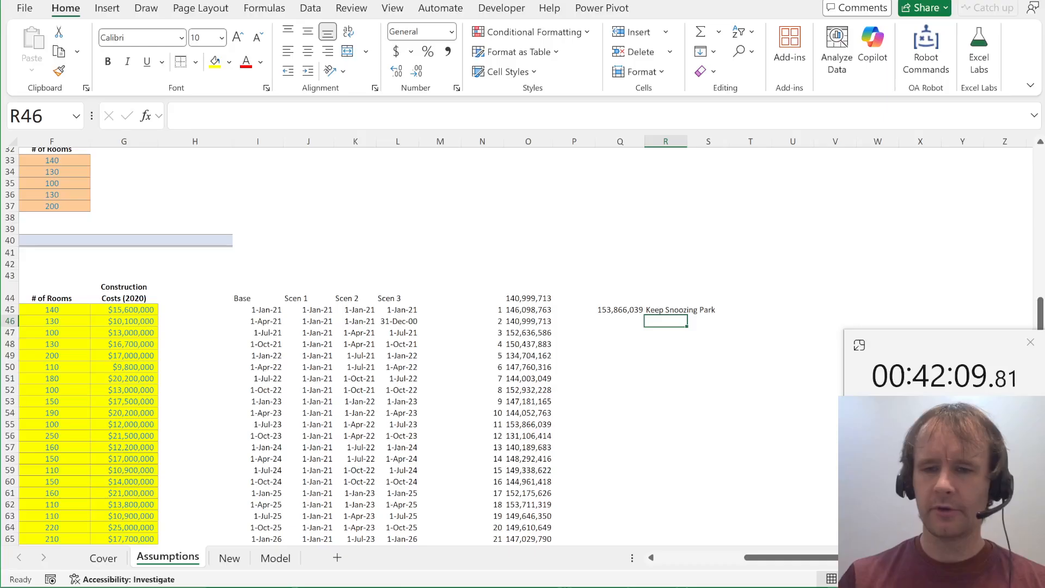
left_click(1031, 342)
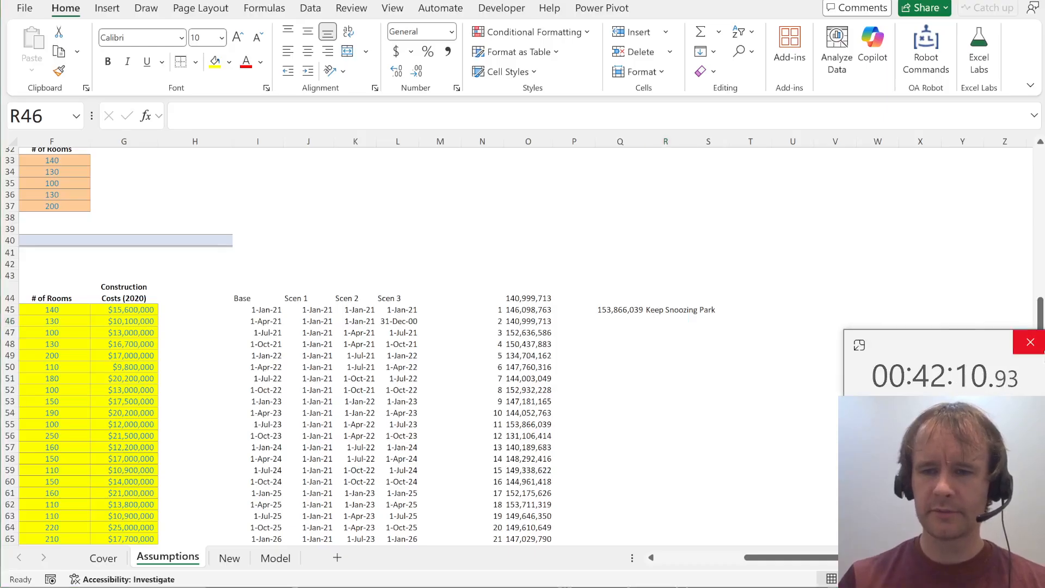
left_click(1031, 343)
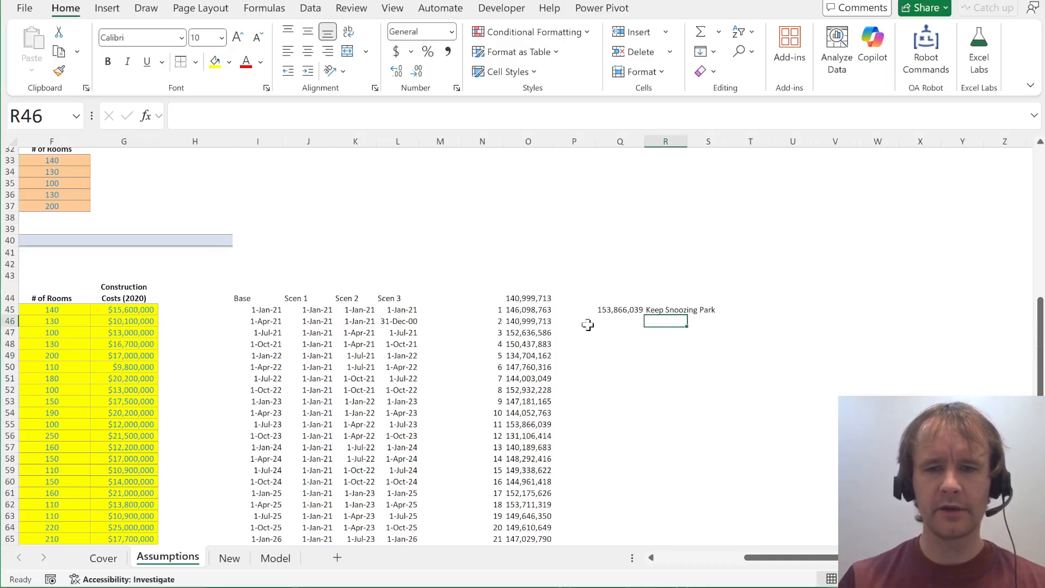
Review the general, construction, loan and hotel inputs on the Assumptions sheet, including the delay since land acquisition in D18
key("ctrl+Left")
key("Home")
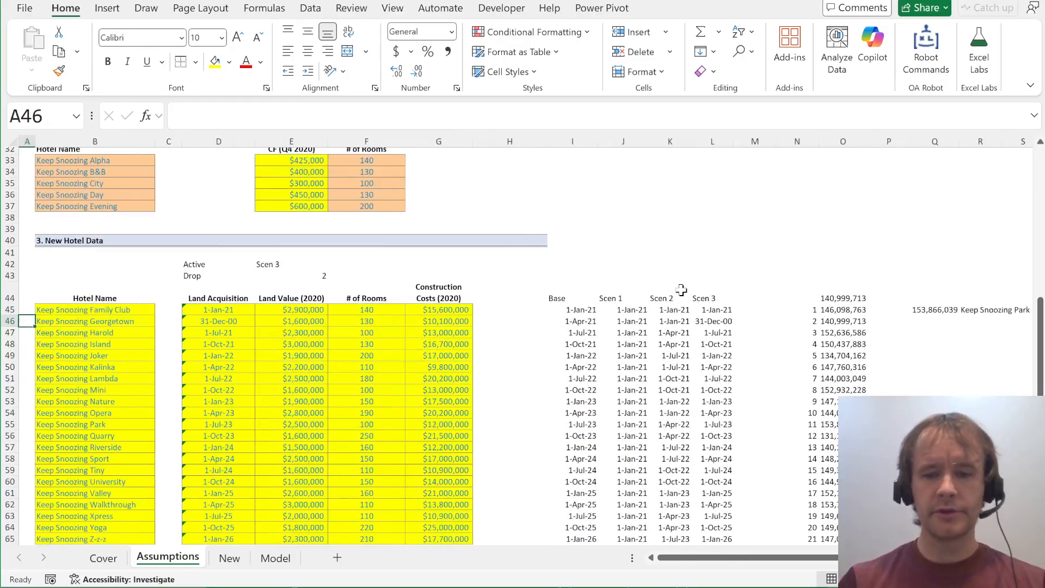
key("ctrl+Home")
scroll(255, 460, "down", 5)
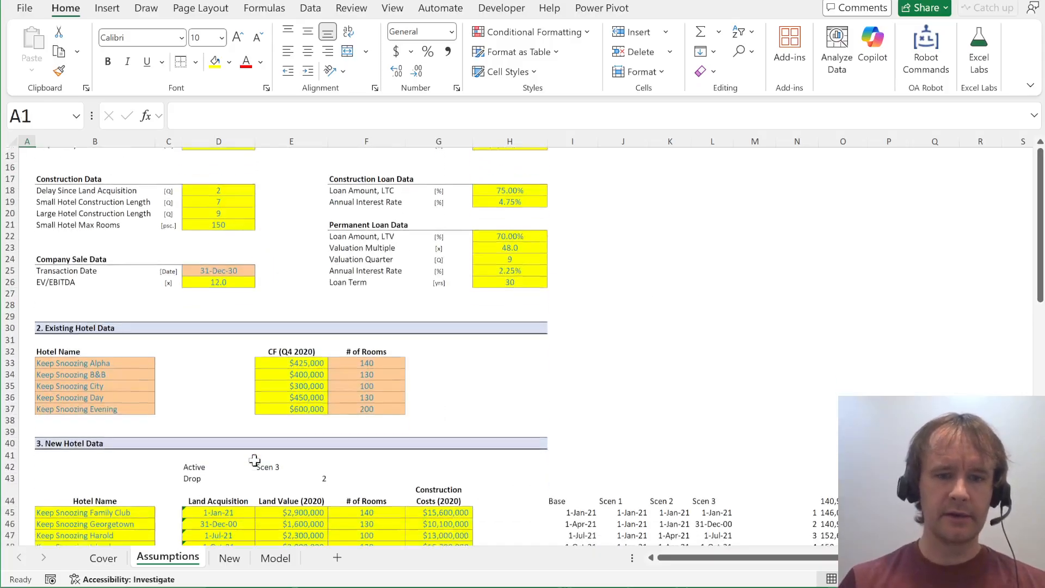
scroll(254, 460, "up", 2)
left_click(224, 261)
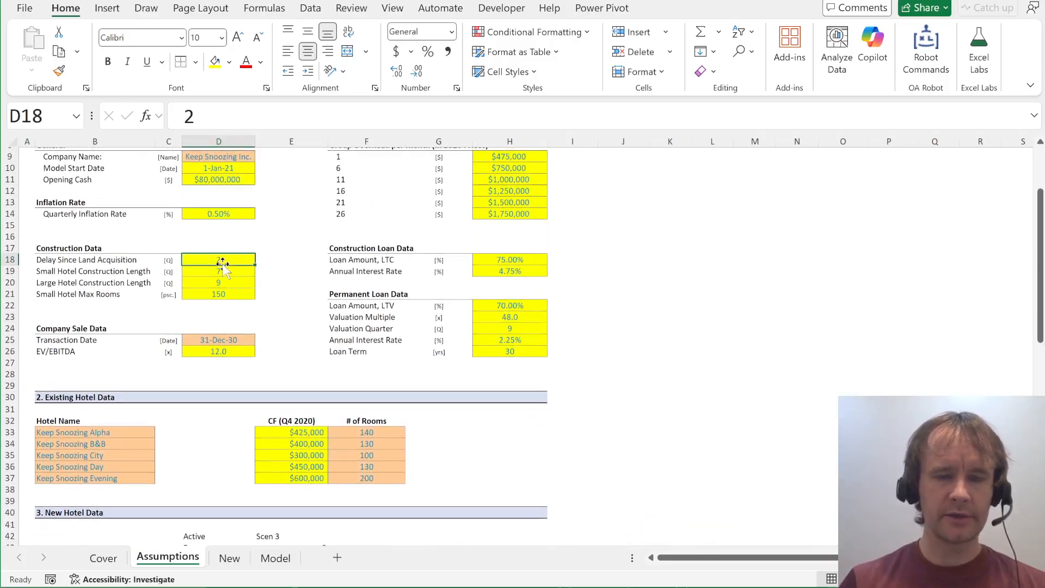
Review the New sheet from the first hotel block to the SUMIFS totals in AK778, and return to the start of the Assumptions sheet
key("ctrl+Page_Down")
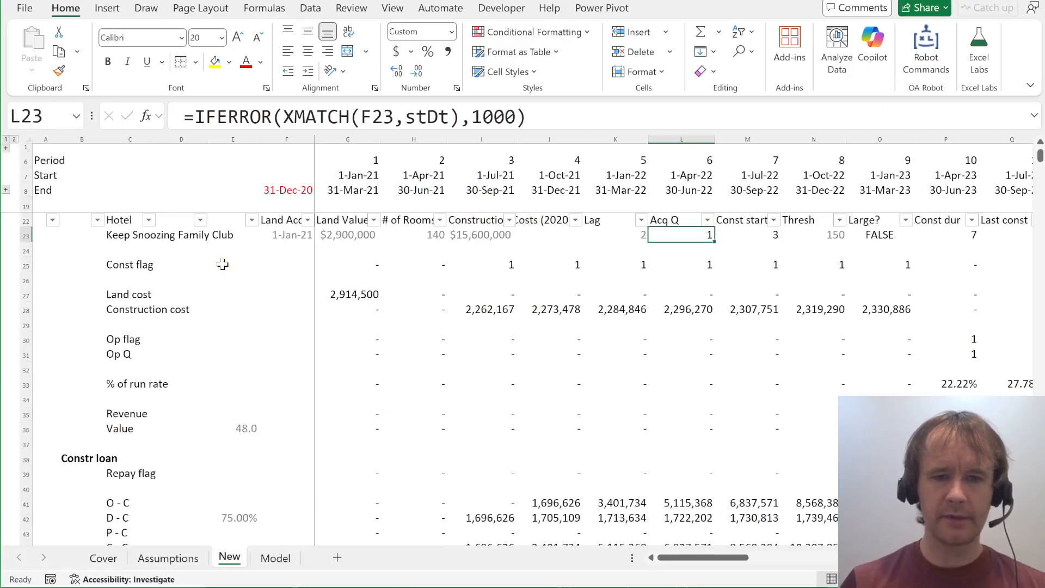
key("ctrl+Page_Down")
key("ctrl+Page_Up")
scroll(103, 262, "up", 1)
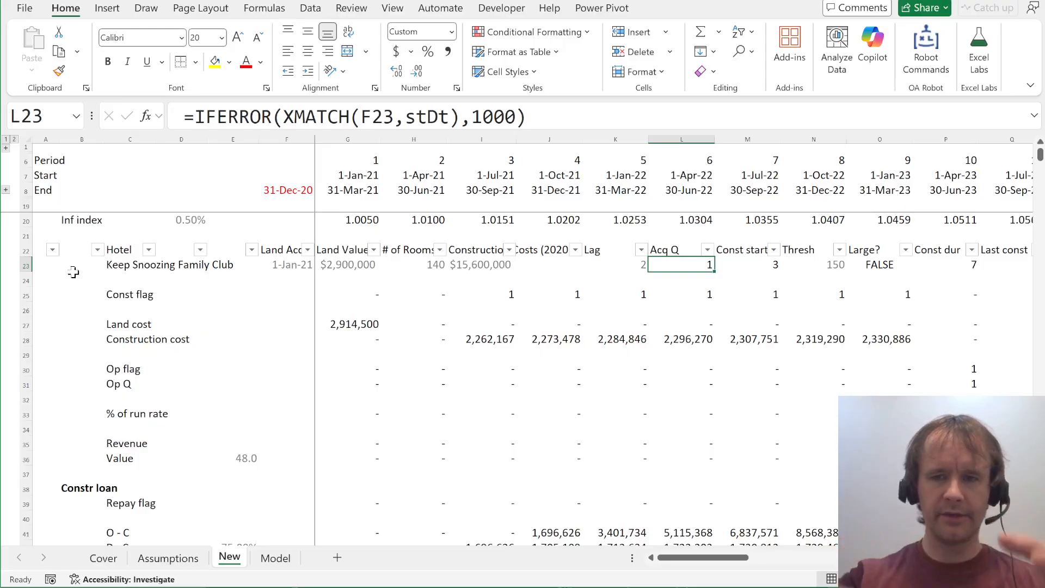
key("ctrl+Home")
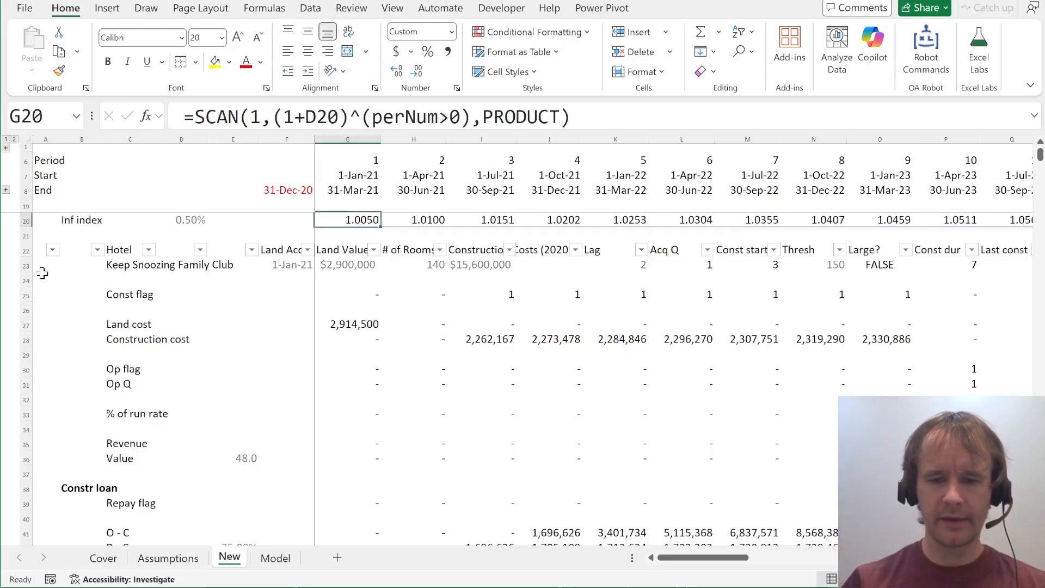
key("ctrl+End")
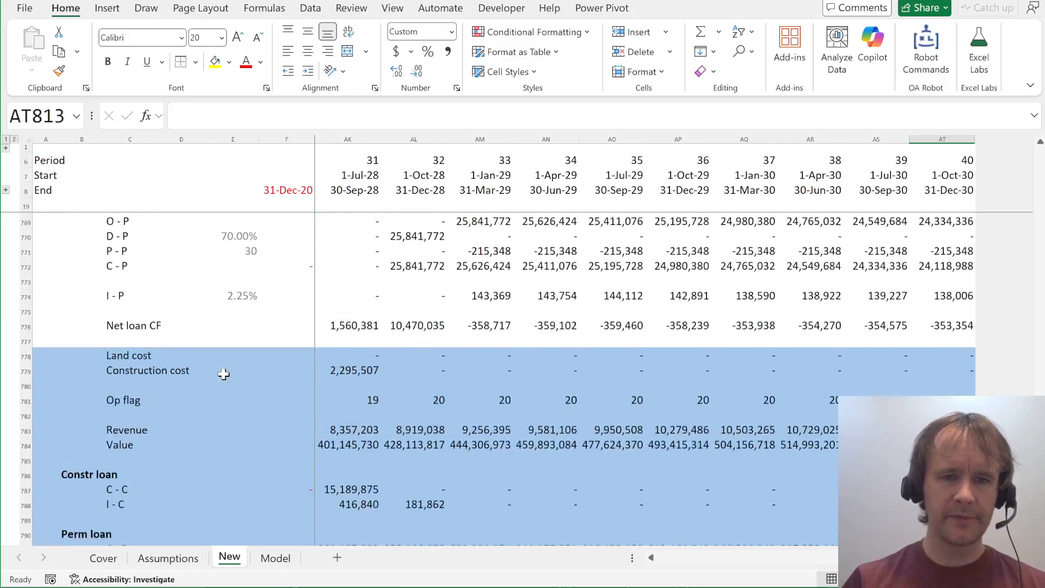
scroll(222, 374, "up", 8)
left_click(351, 353)
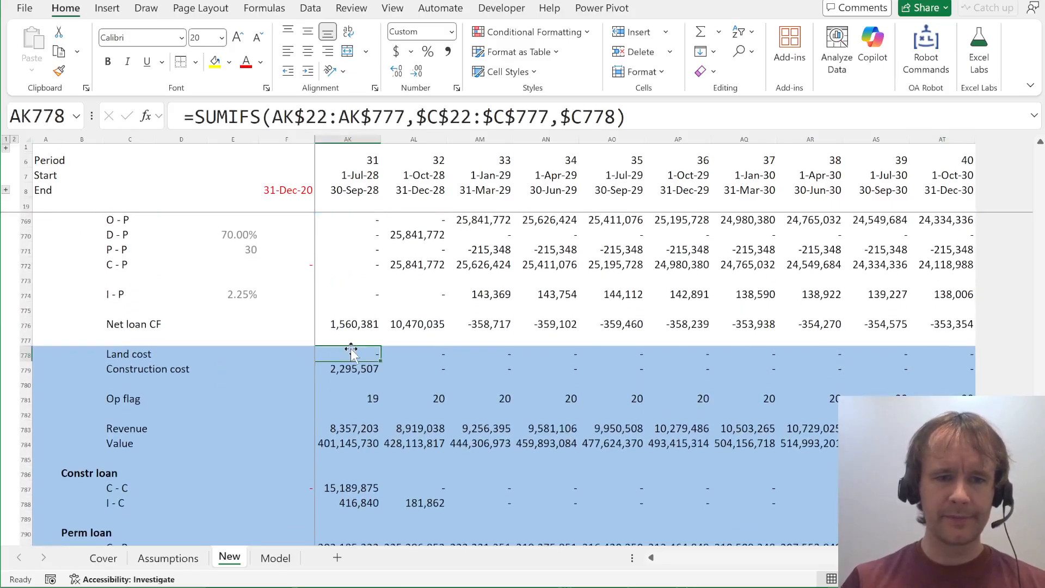
key("ctrl+Home")
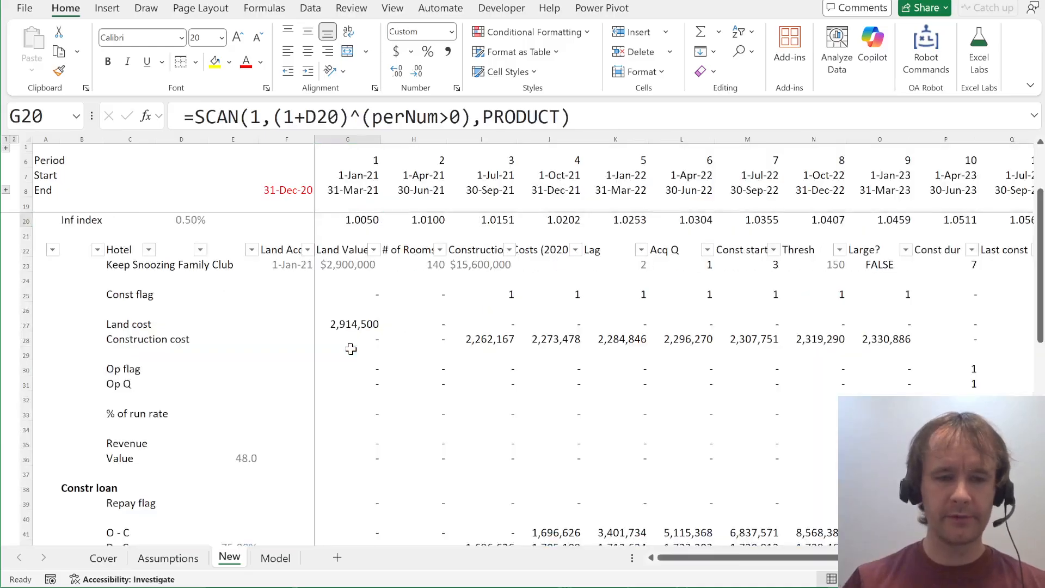
key("ctrl+Page_Up")
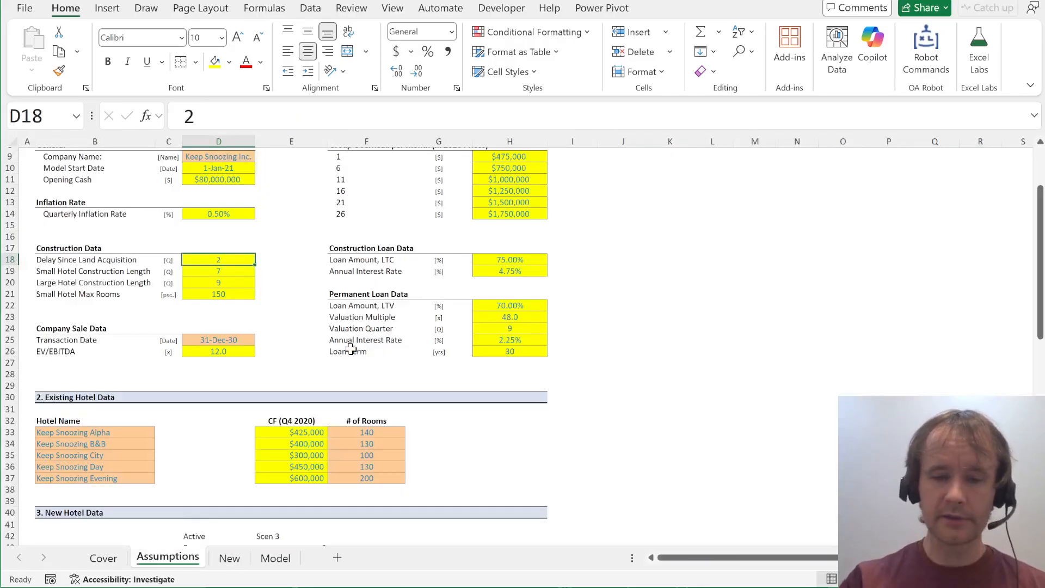
key("ctrl+Home")
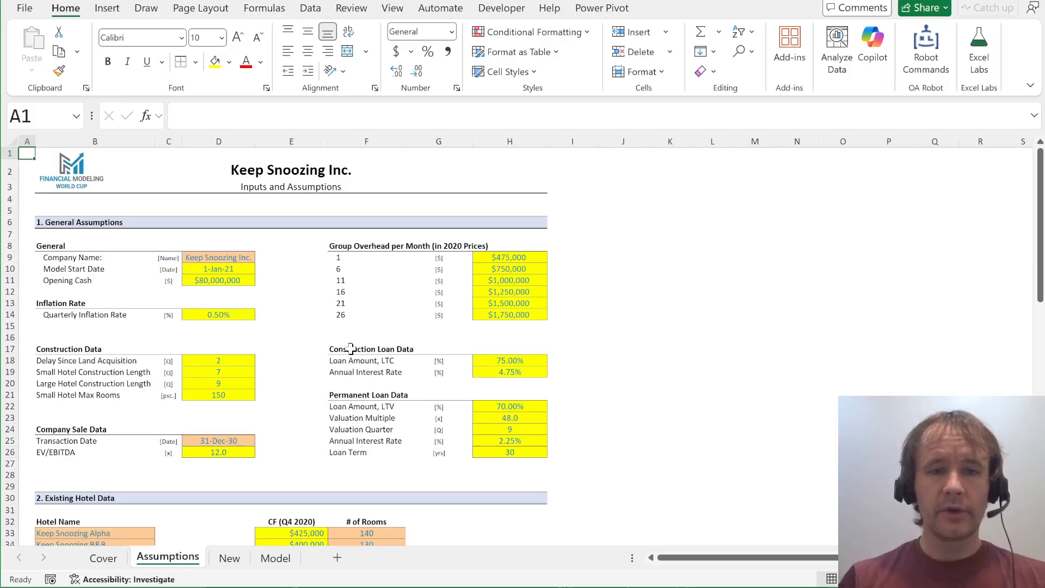